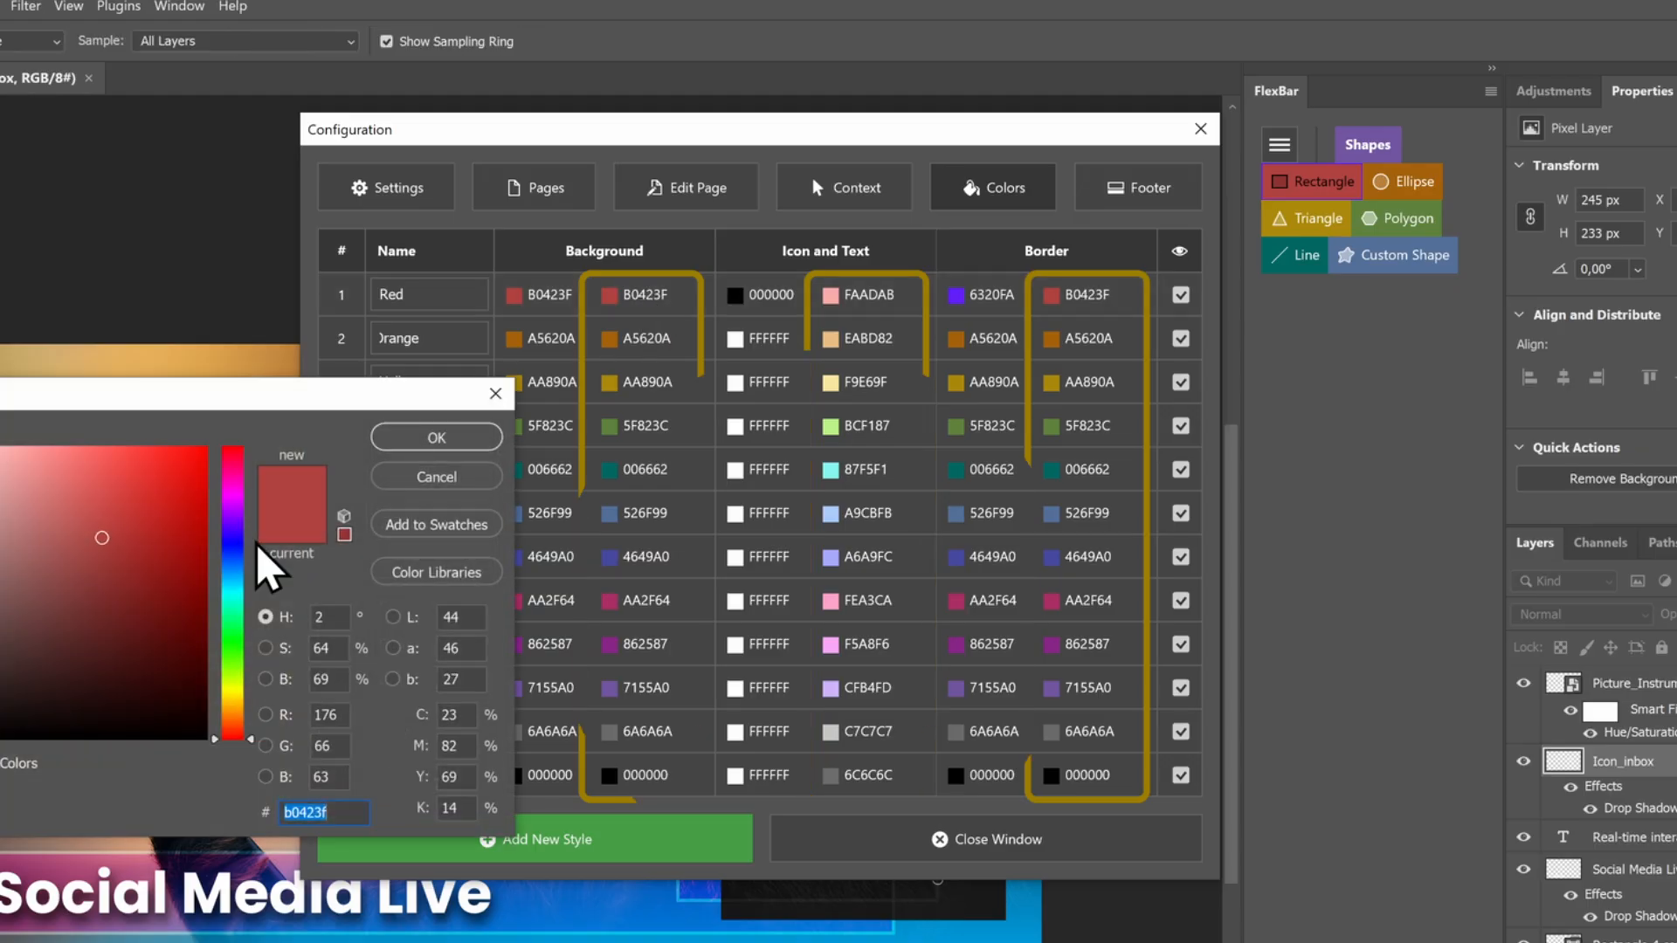
Set the Red style's colour to 6a3331 and close the configuration
{"action": "type", "text": "6a3331"}
{"action": "left_click", "coordinate": [434, 437]}
{"action": "left_click", "coordinate": [909, 860]}
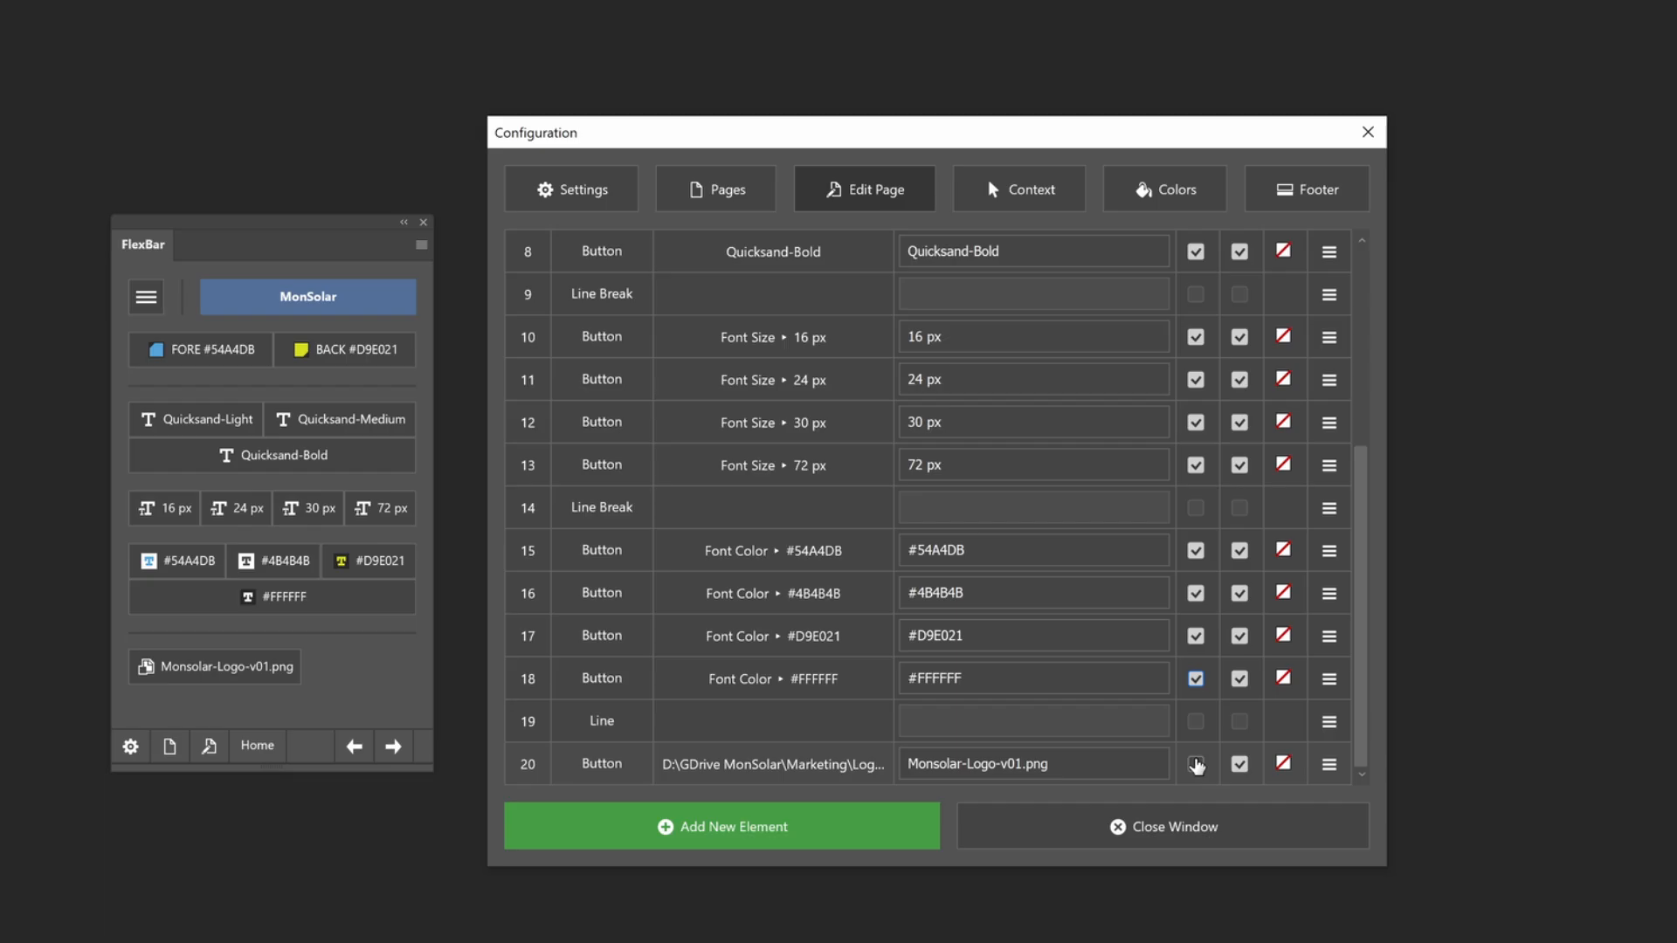
Stretch the Monsolar-Logo-v01.png button across the MonSolar page, and make the FlexBar panel narrower and taller
{"action": "left_click", "coordinate": [1196, 764]}
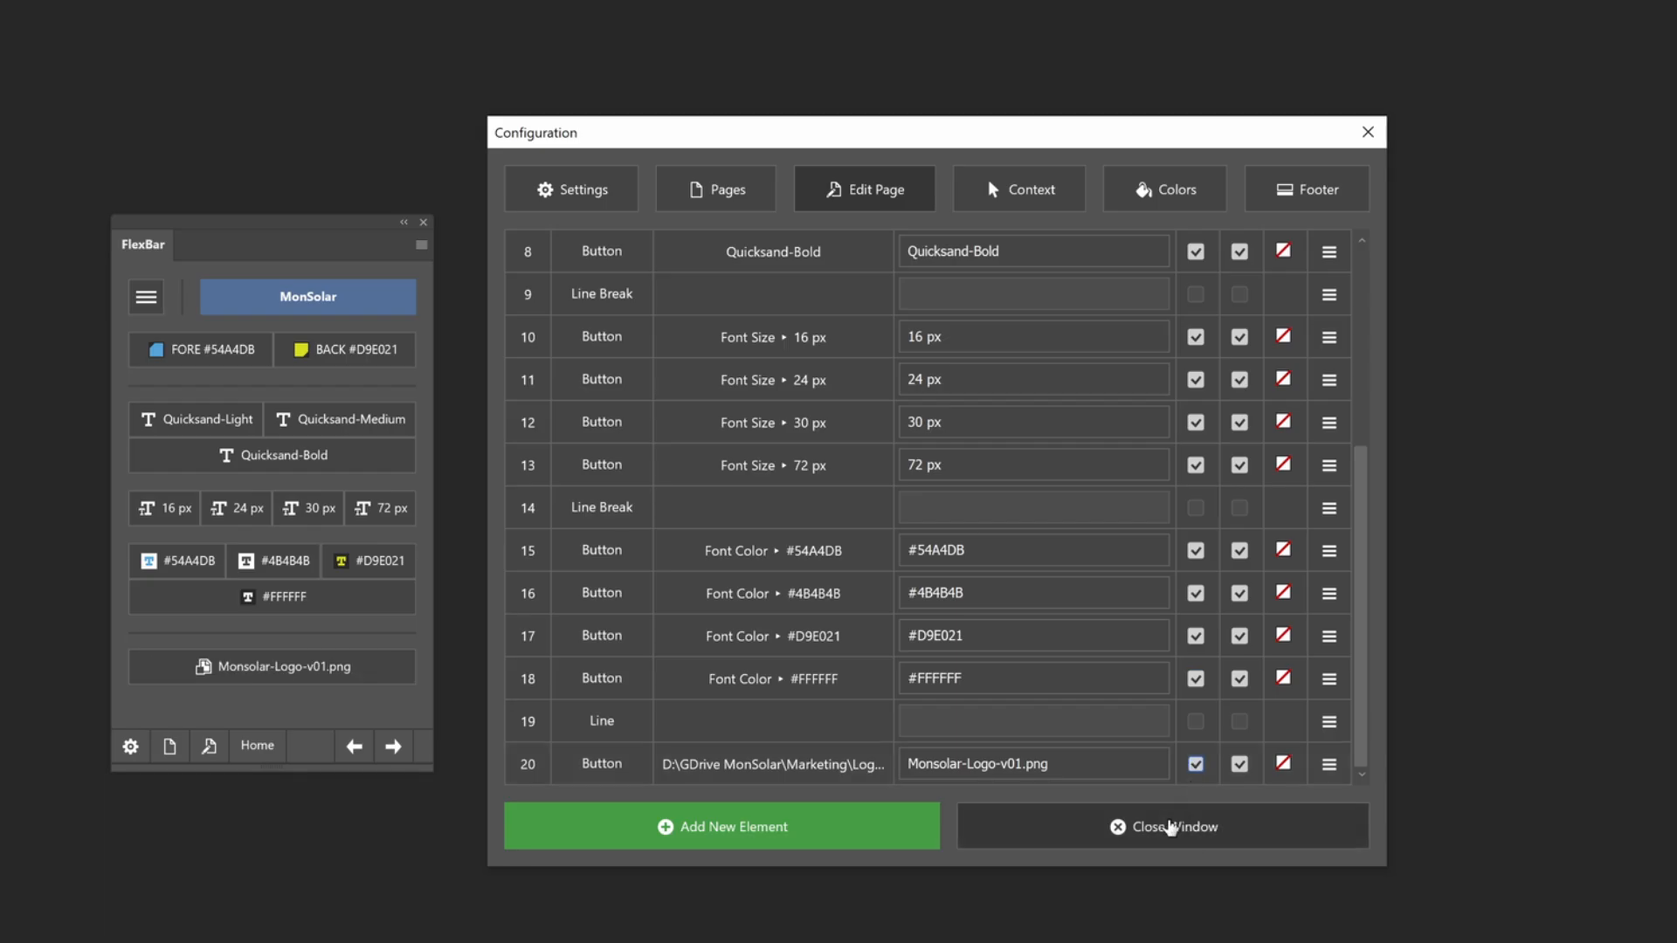
{"action": "left_click", "coordinate": [1172, 828]}
{"action": "left_click_drag", "start_coordinate": [431, 768], "coordinate": [375, 865]}
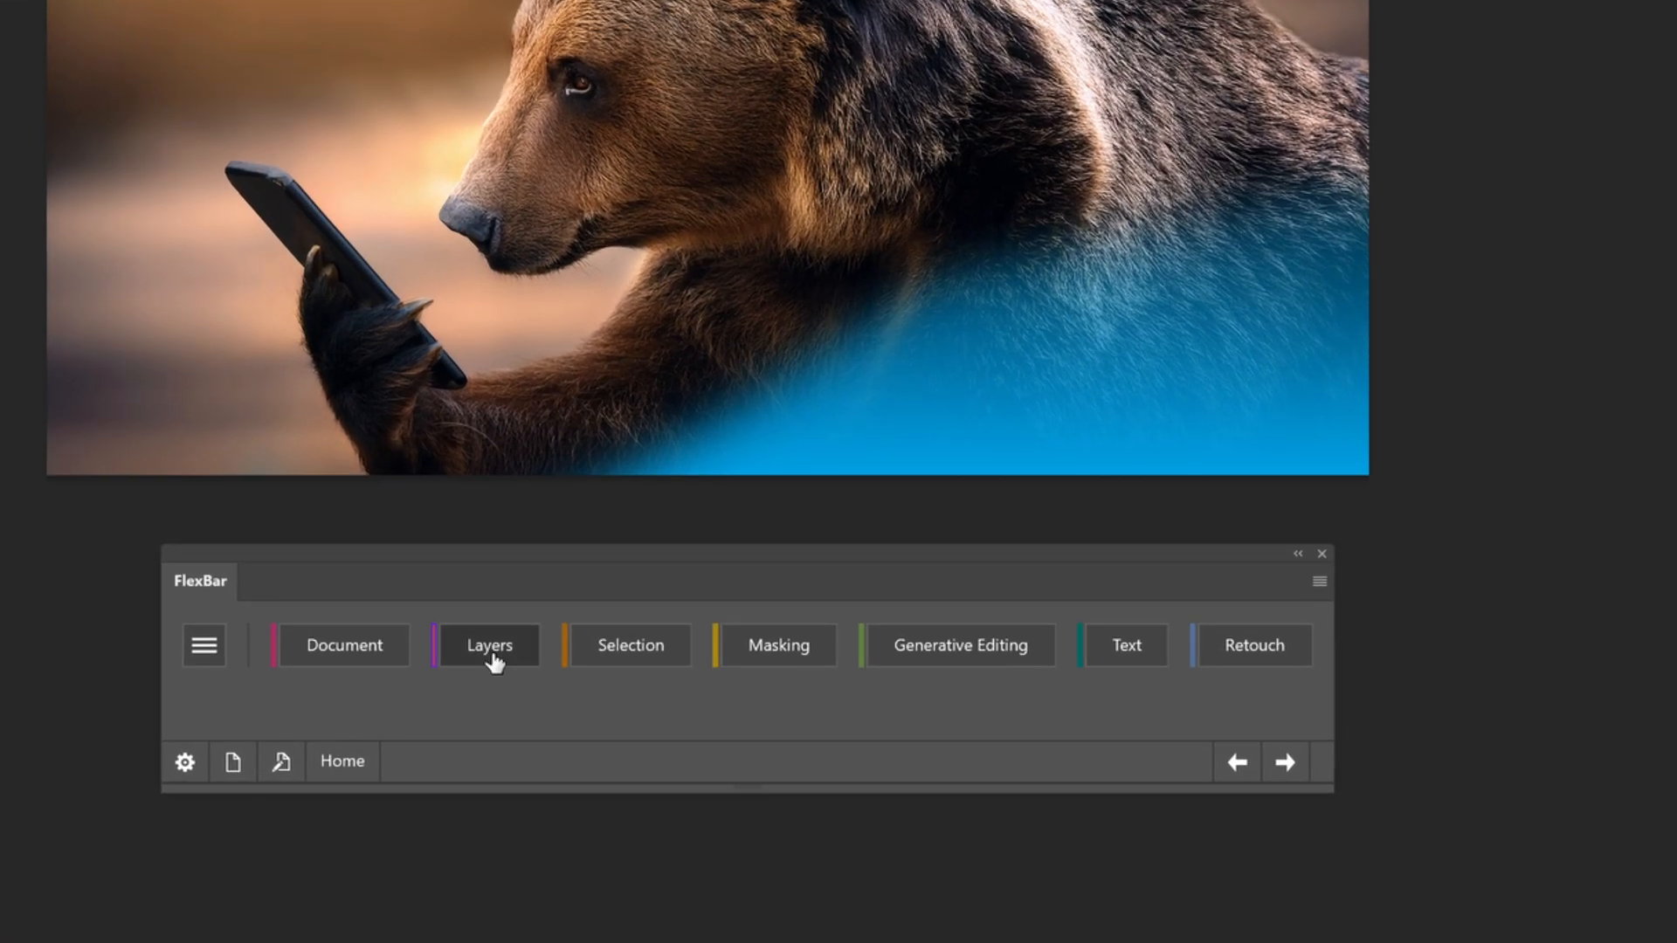
Browse the FlexBar pages from Layers forward to Generative Editing, and return to the Home page
{"action": "left_click", "coordinate": [492, 655]}
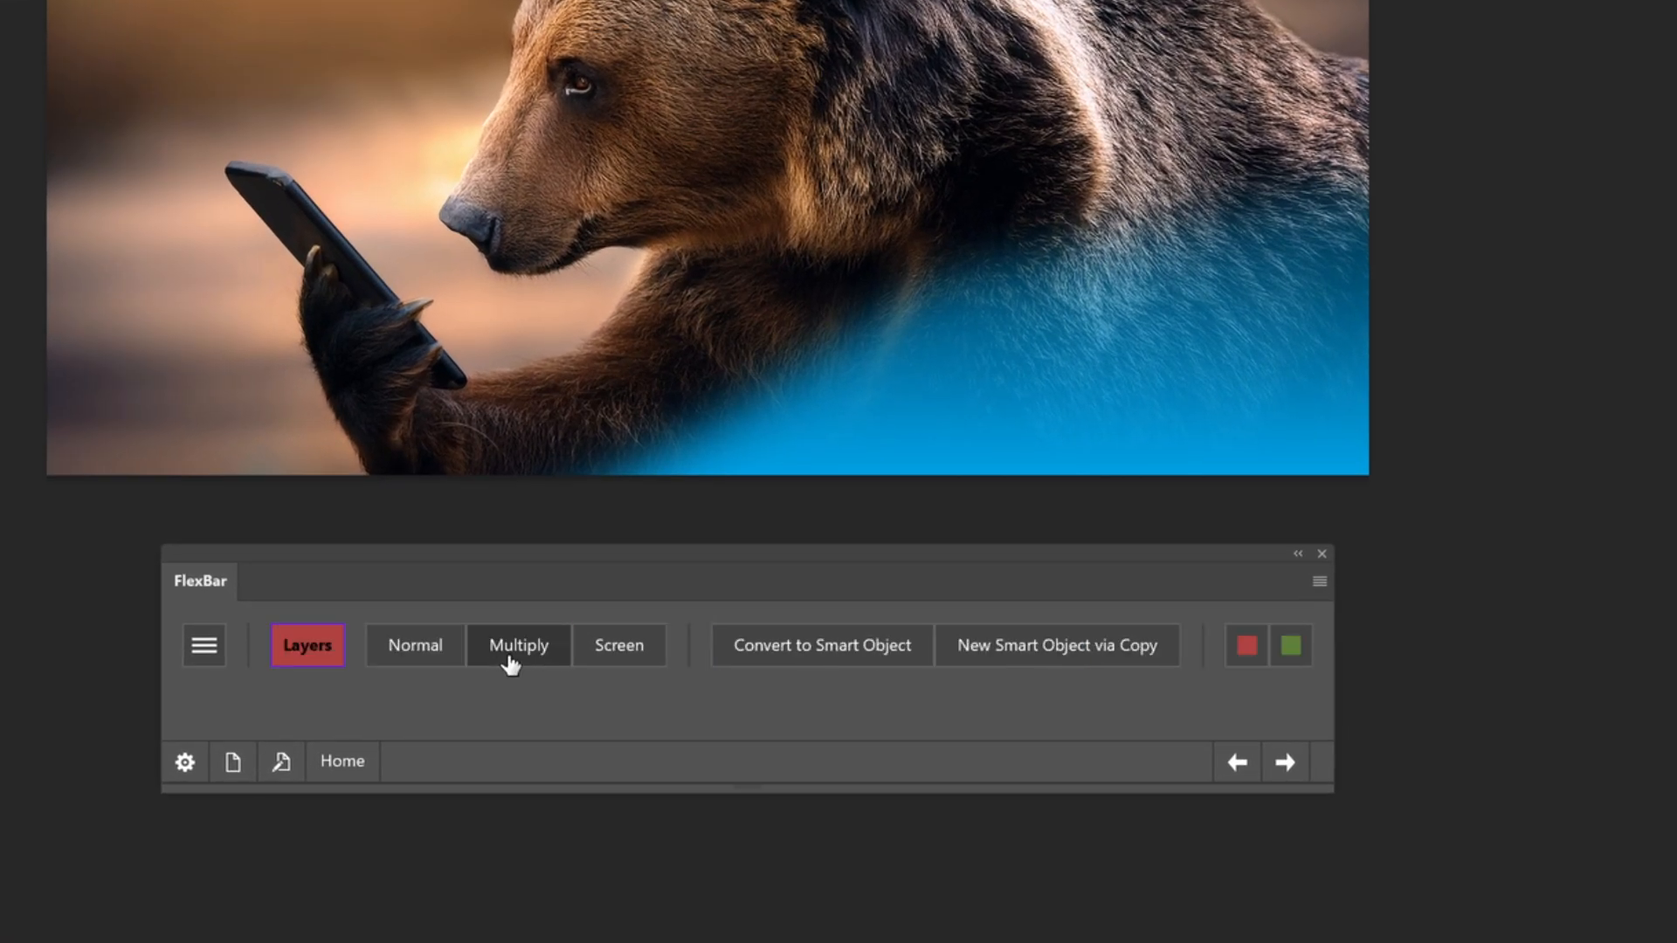
{"action": "left_click", "coordinate": [1297, 765]}
{"action": "left_click", "coordinate": [1297, 765]}
{"action": "left_click", "coordinate": [1297, 764]}
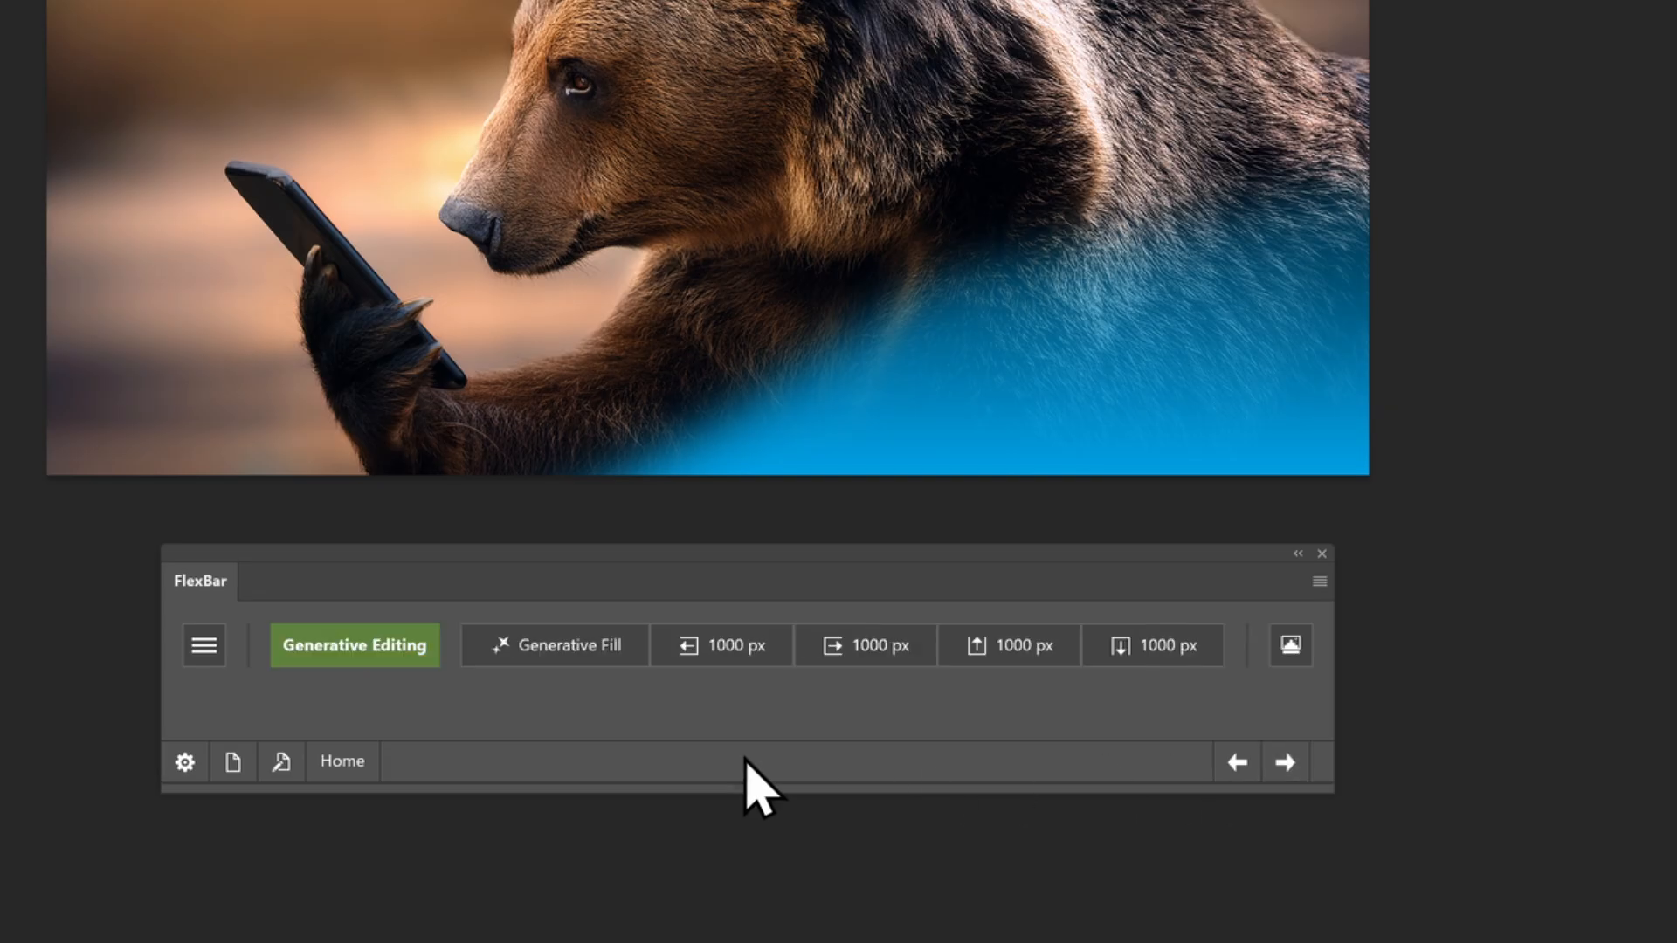
{"action": "left_click", "coordinate": [203, 646]}
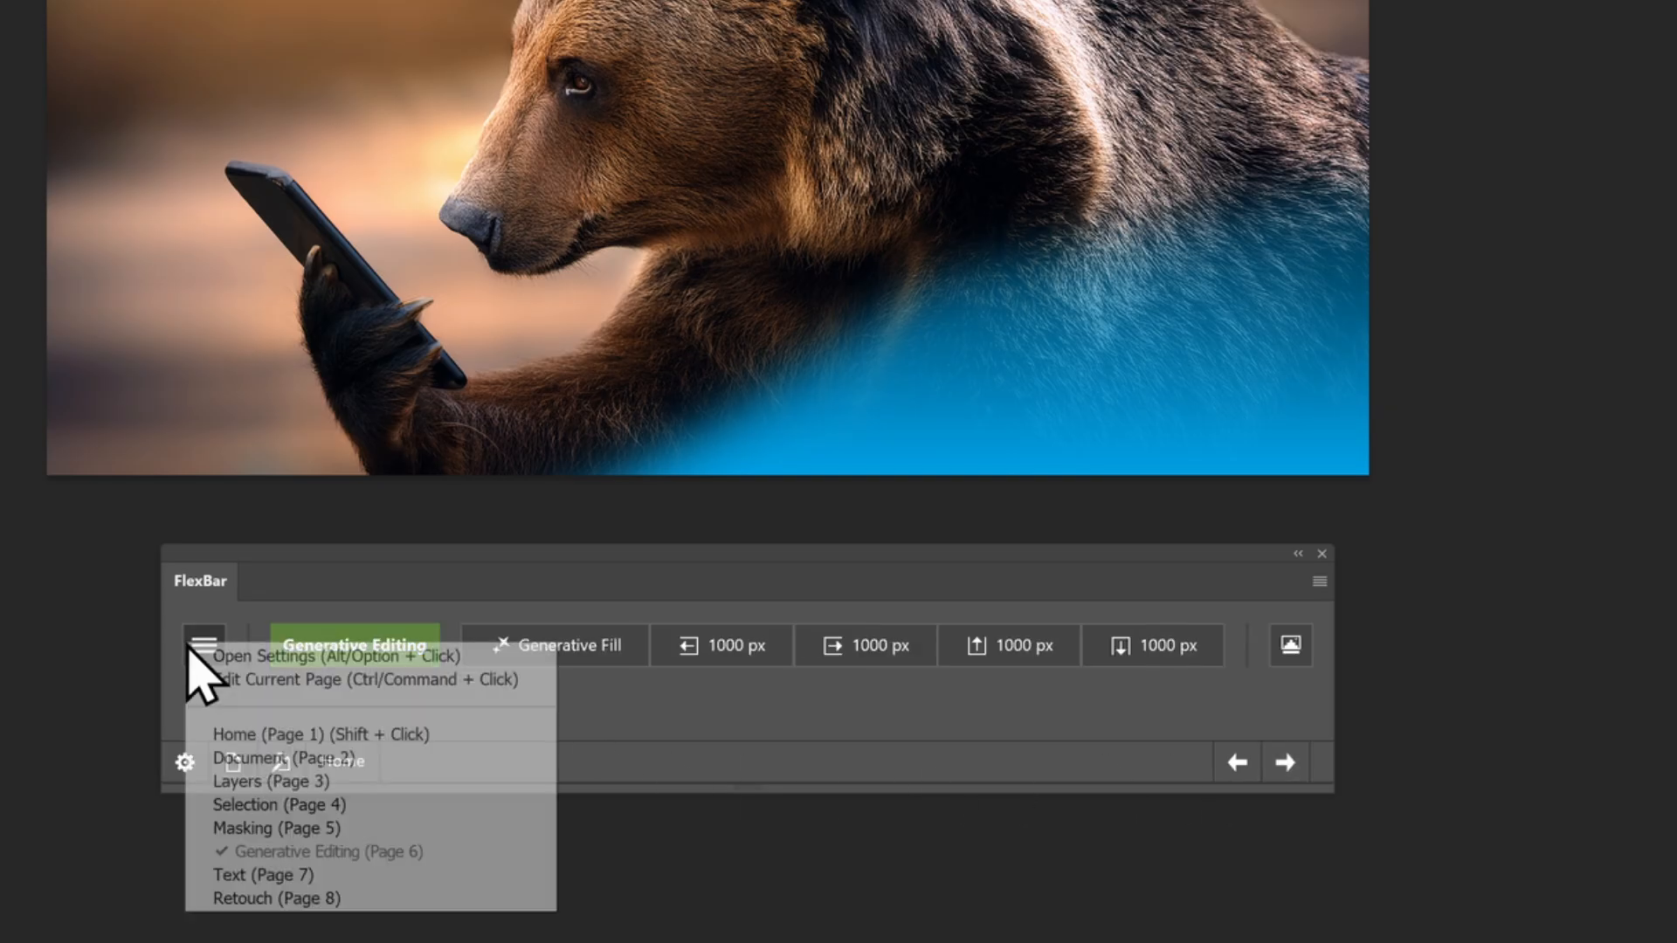
{"action": "left_click", "coordinate": [218, 737]}
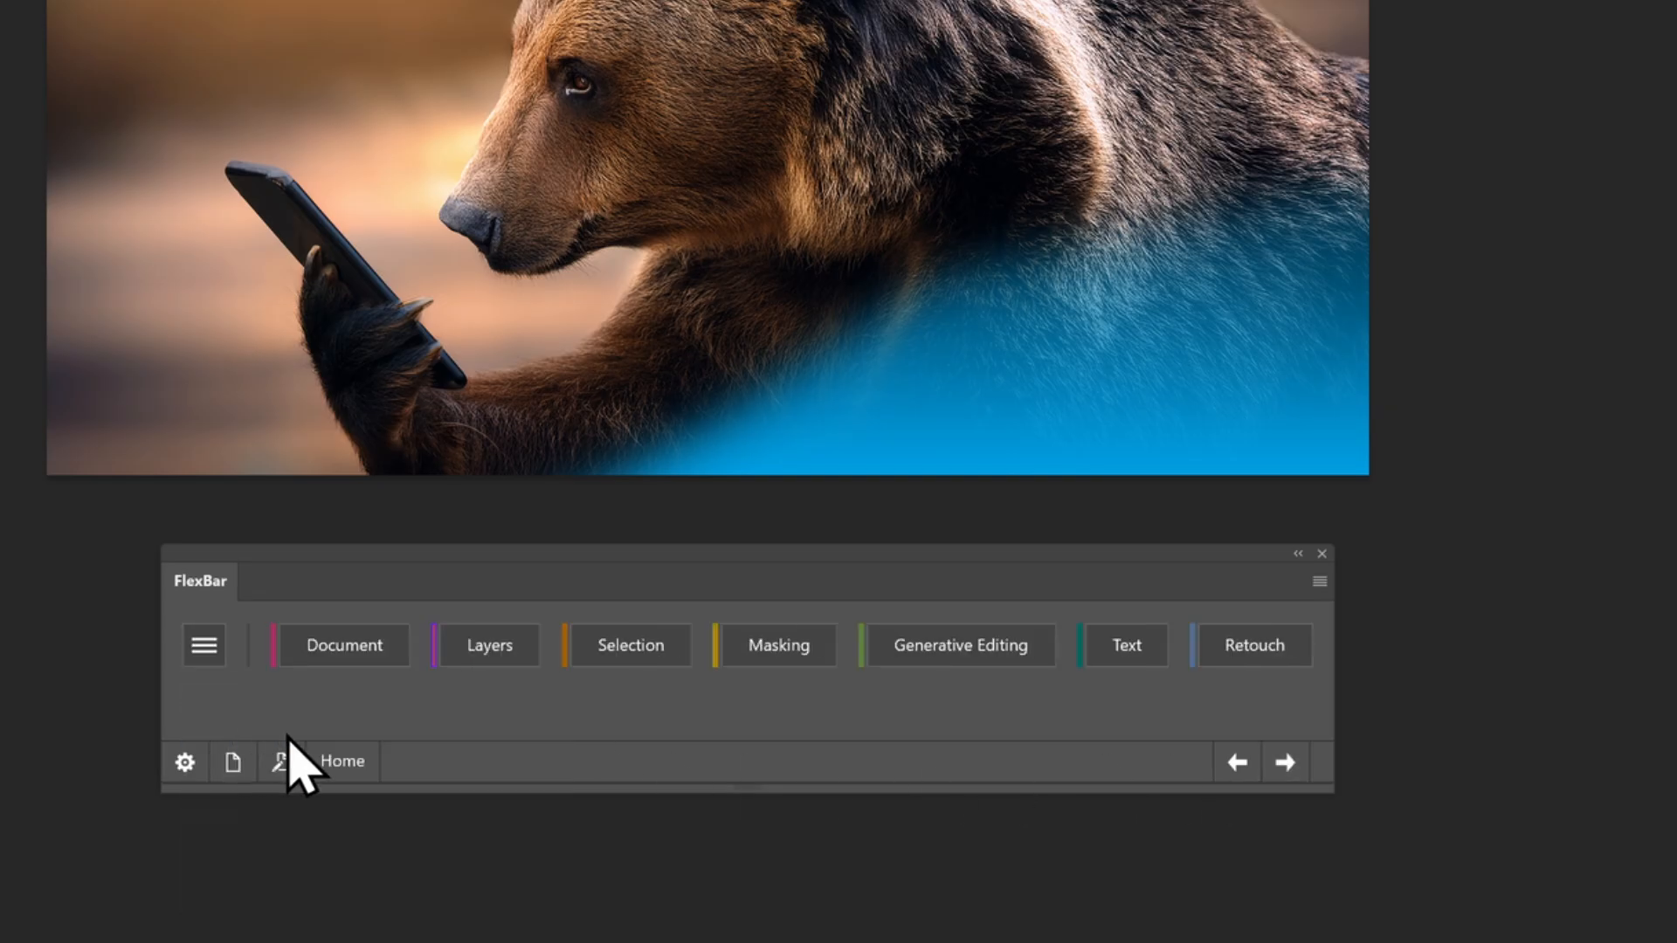
Page forward in FlexBar from Home through Document and Layers to the Selection page
{"action": "left_click", "coordinate": [1282, 766]}
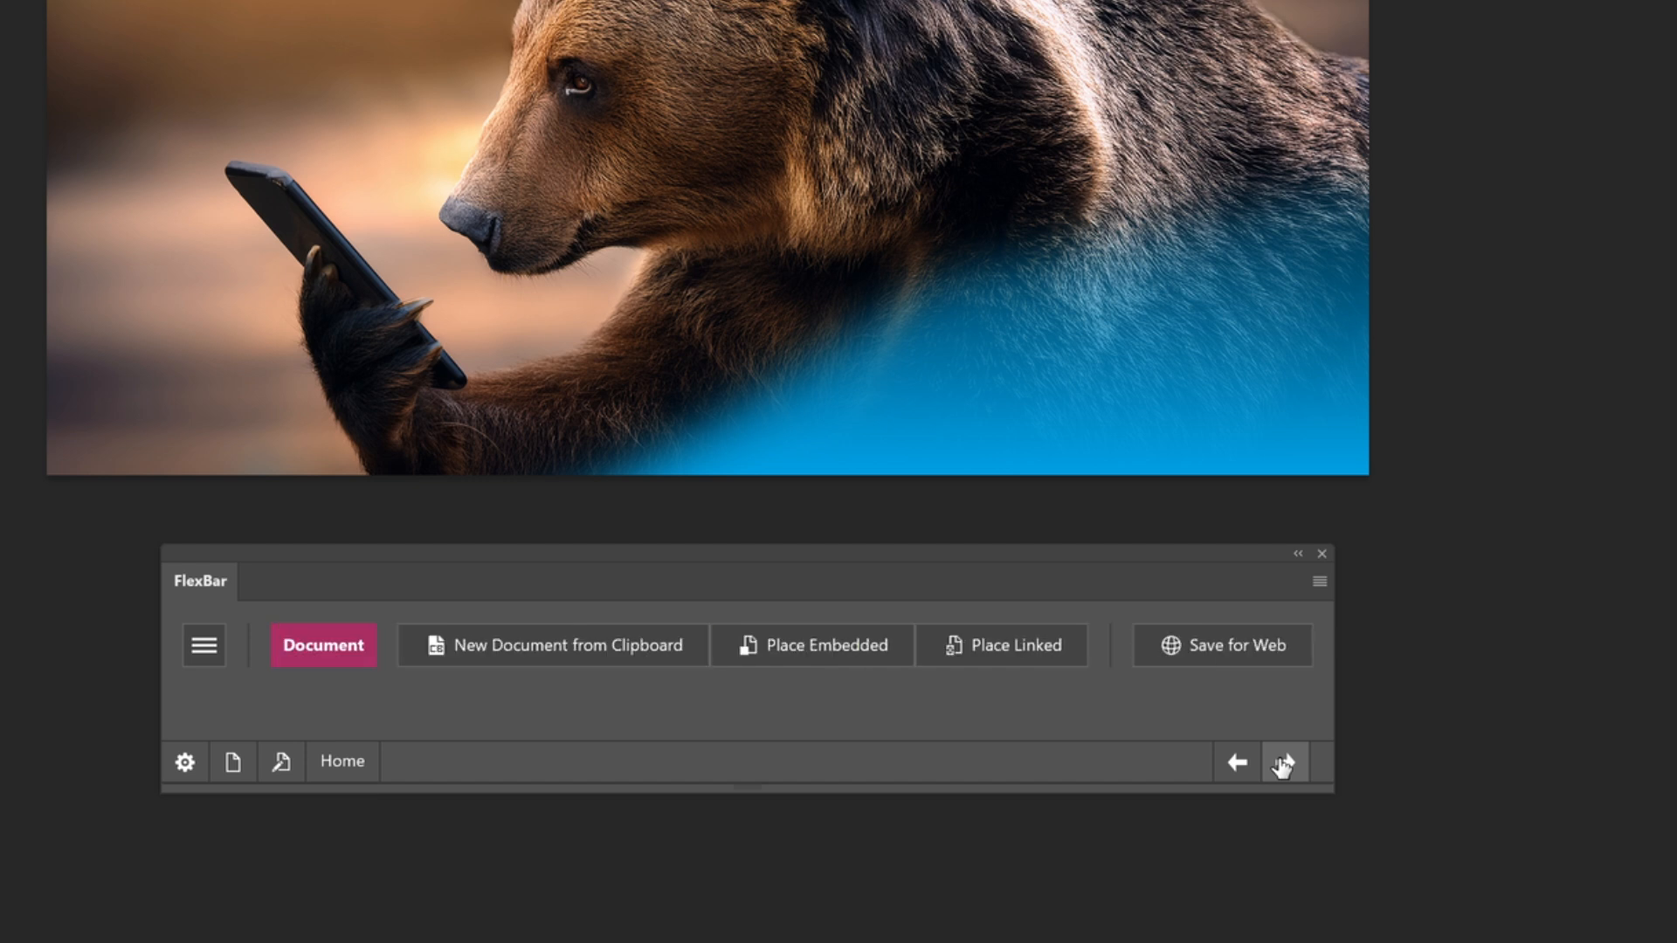
{"action": "left_click", "coordinate": [1282, 766]}
{"action": "left_click", "coordinate": [1282, 766]}
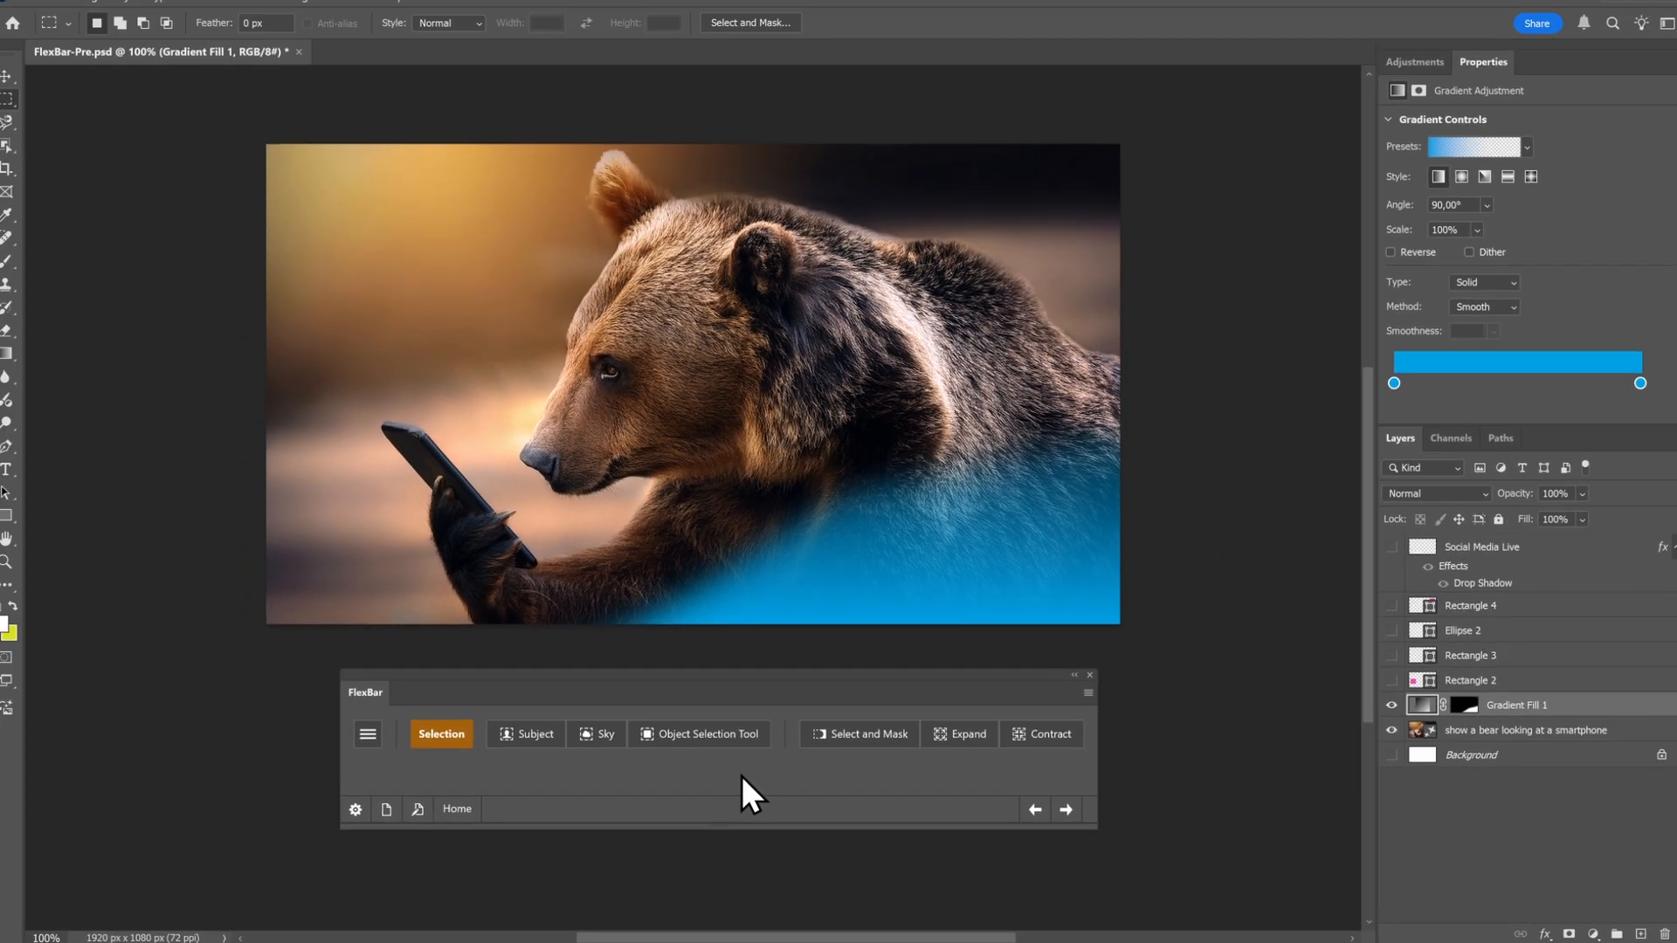
Open FlexBar's Layers page from Home and colour-label the Gradient Fill 1 layer, first red and finally green
{"action": "left_click", "coordinate": [457, 809]}
{"action": "left_click", "coordinate": [541, 738]}
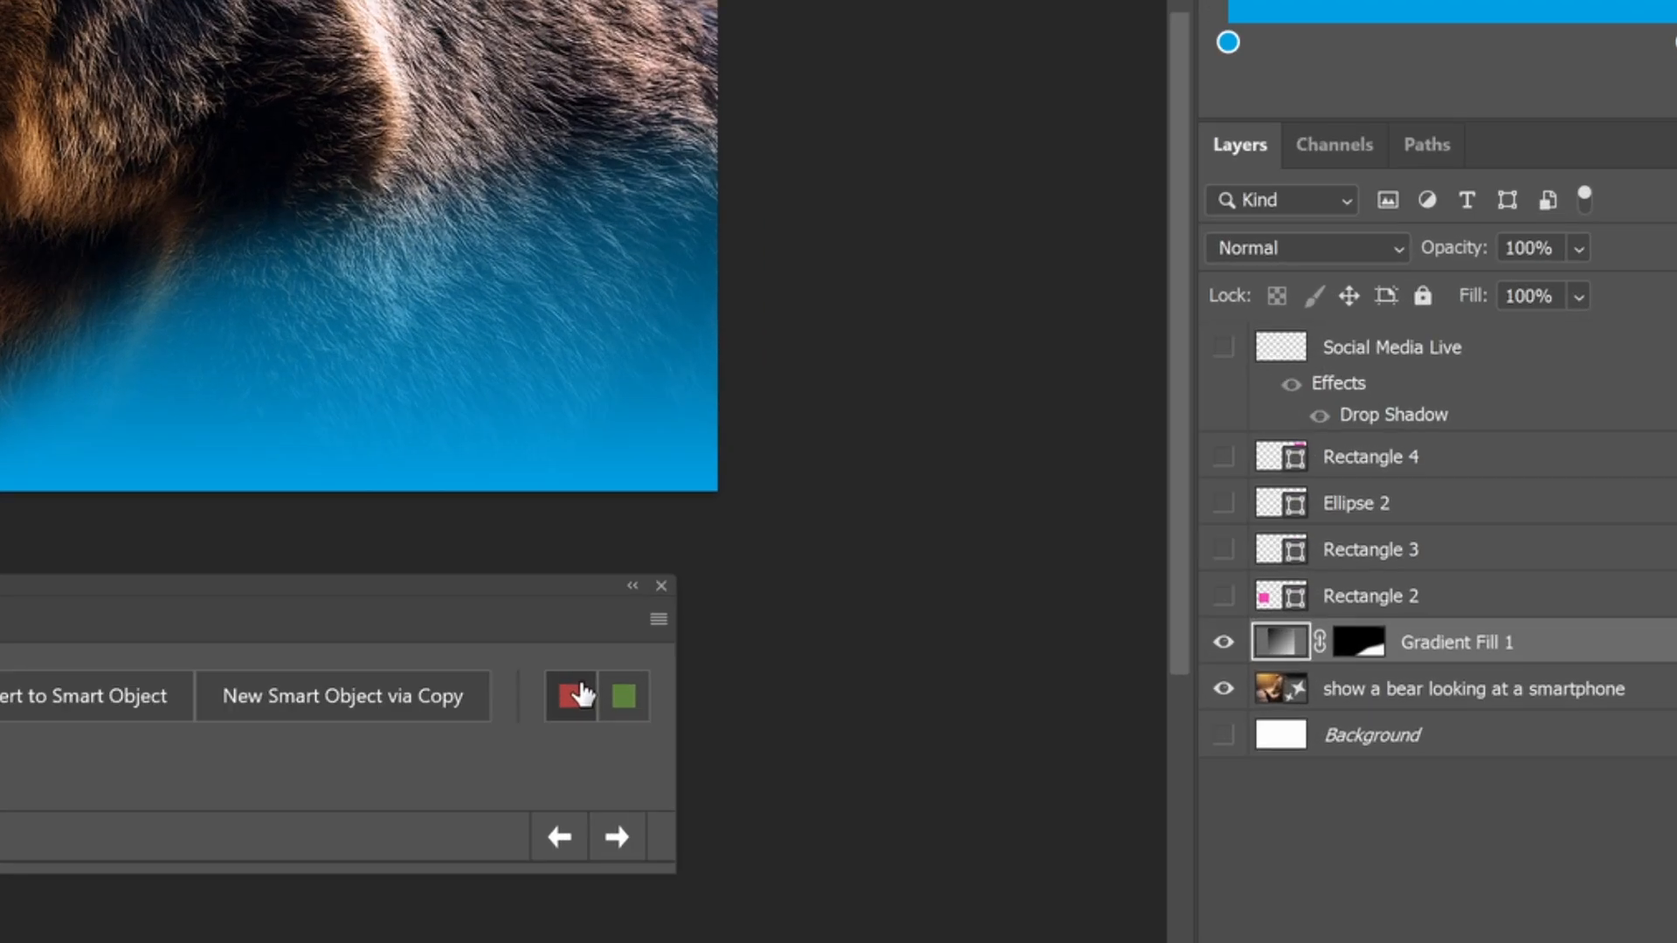
{"action": "left_click", "coordinate": [1034, 737]}
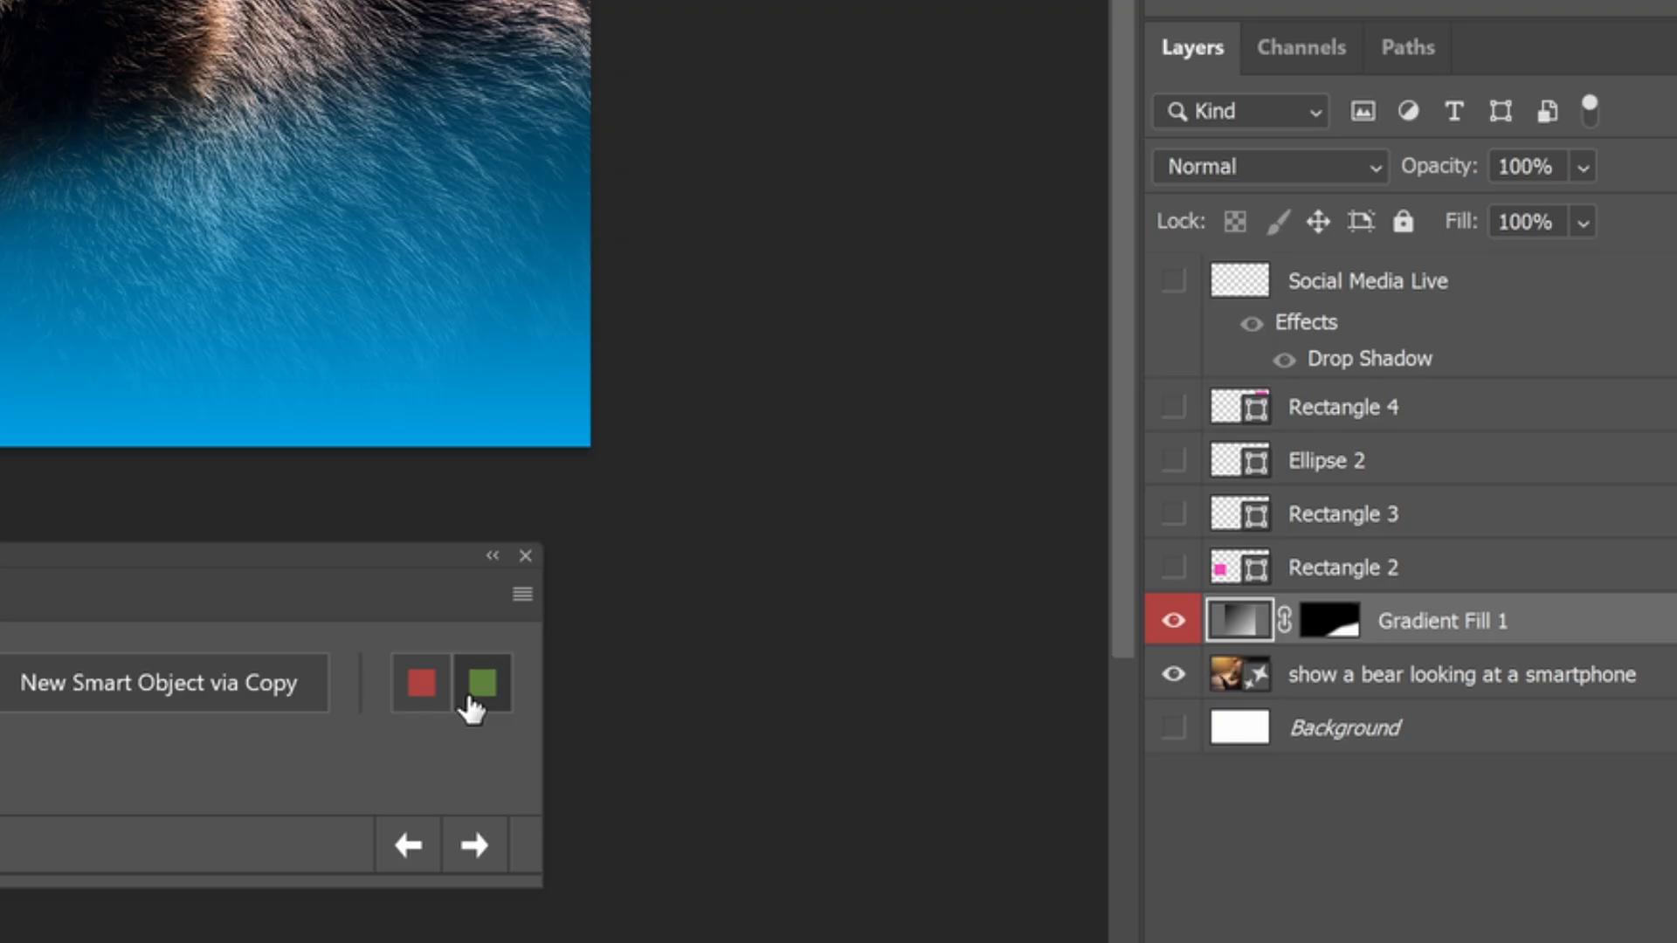
{"action": "left_click", "coordinate": [471, 691]}
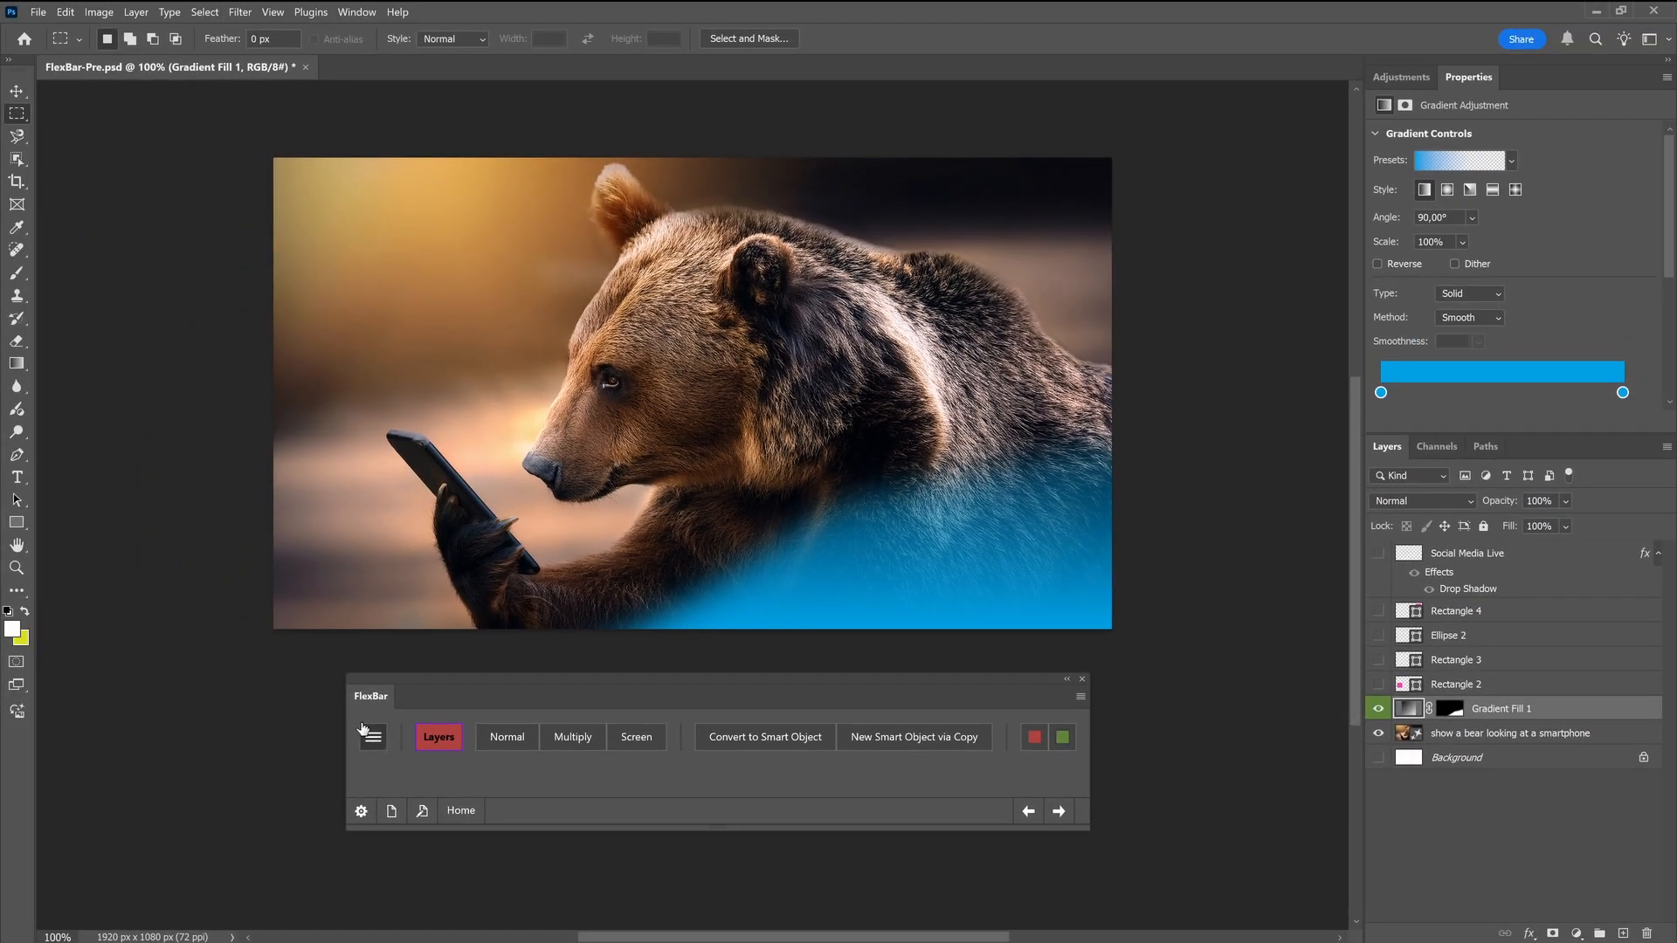
Switch FlexBar to another page from its page list
{"action": "left_click", "coordinate": [365, 732]}
{"action": "left_click", "coordinate": [411, 852]}
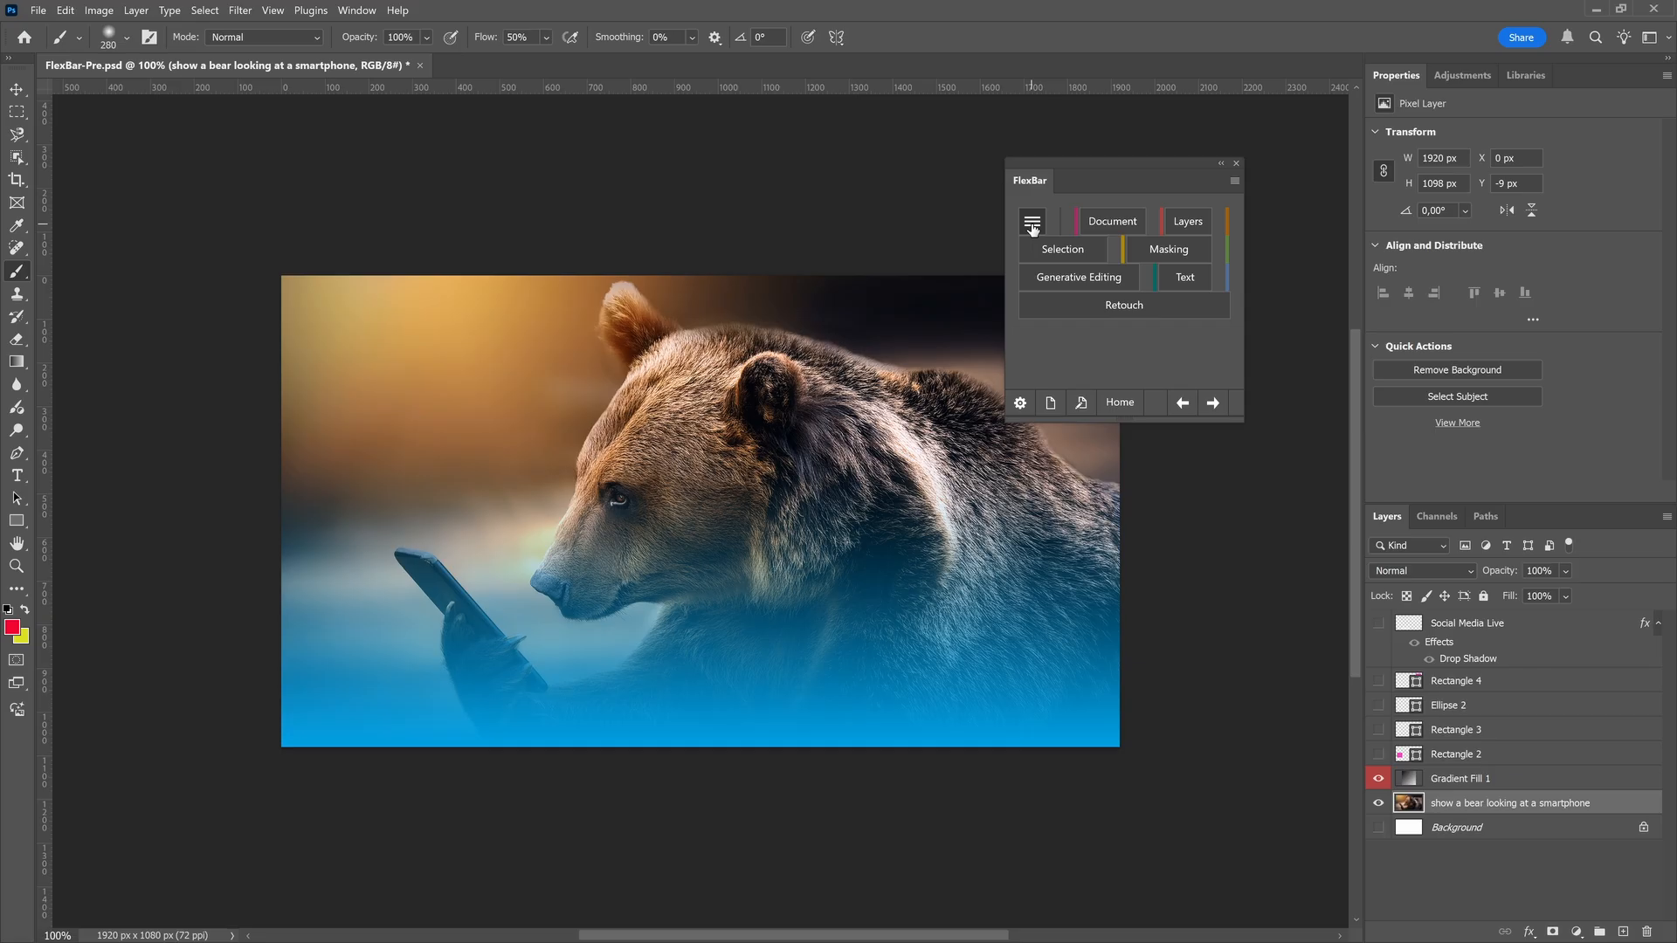
Name FlexBar page 9 Images in the page configuration and open that page for editing
{"action": "left_click", "coordinate": [1052, 404]}
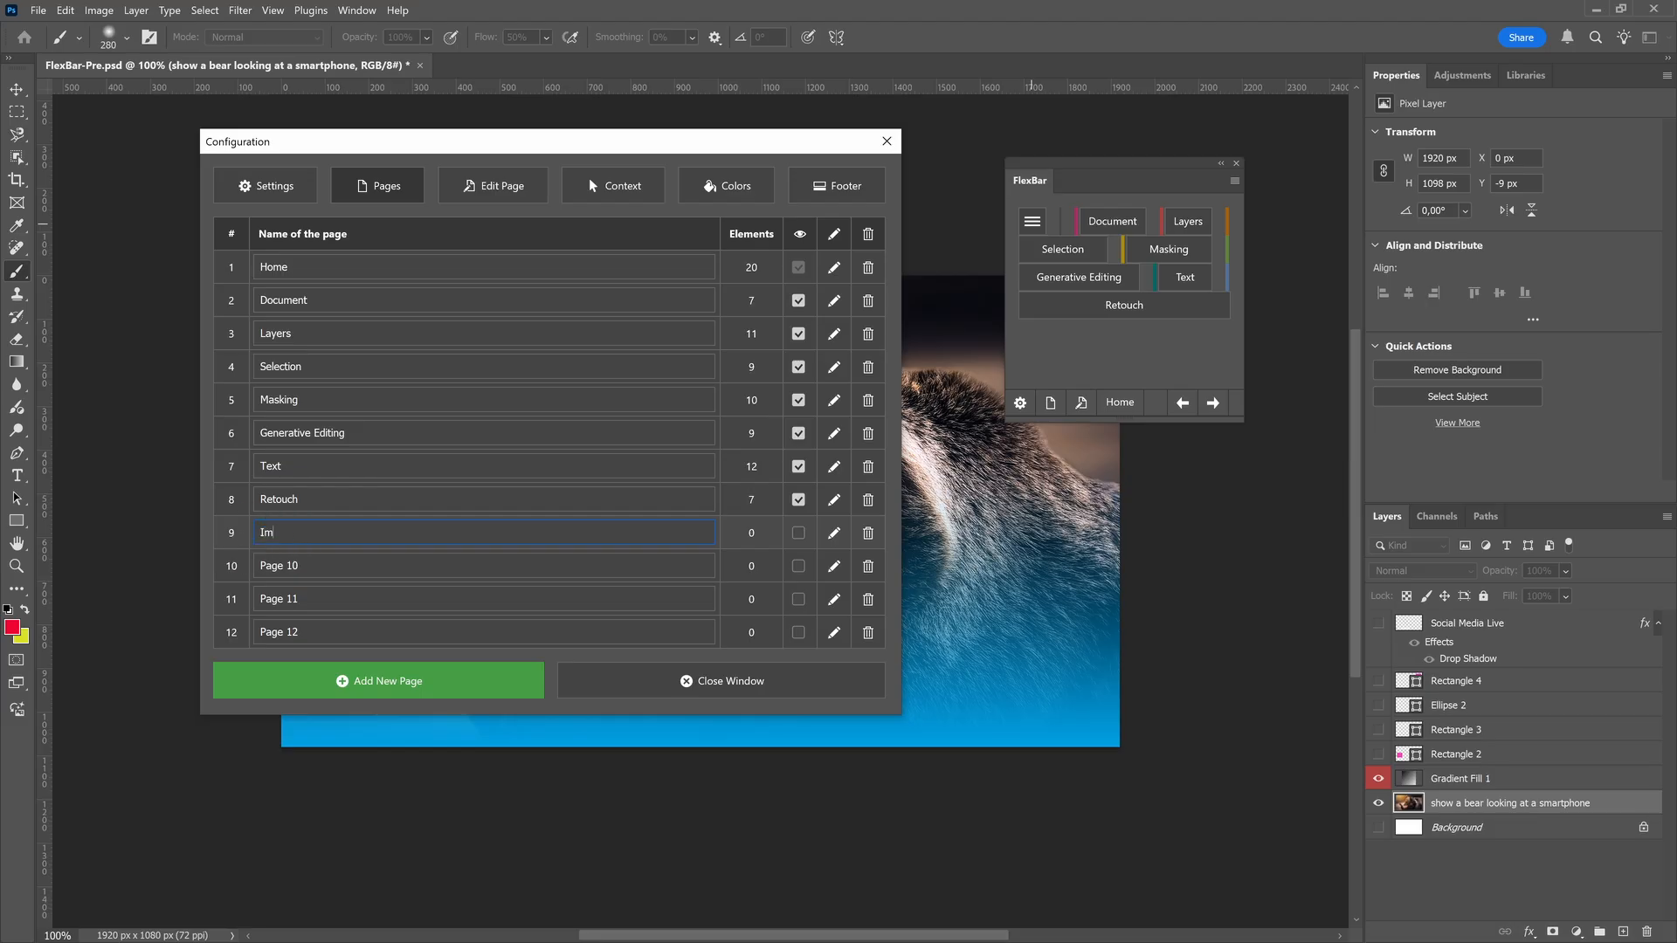
{"action": "left_click", "coordinate": [835, 535]}
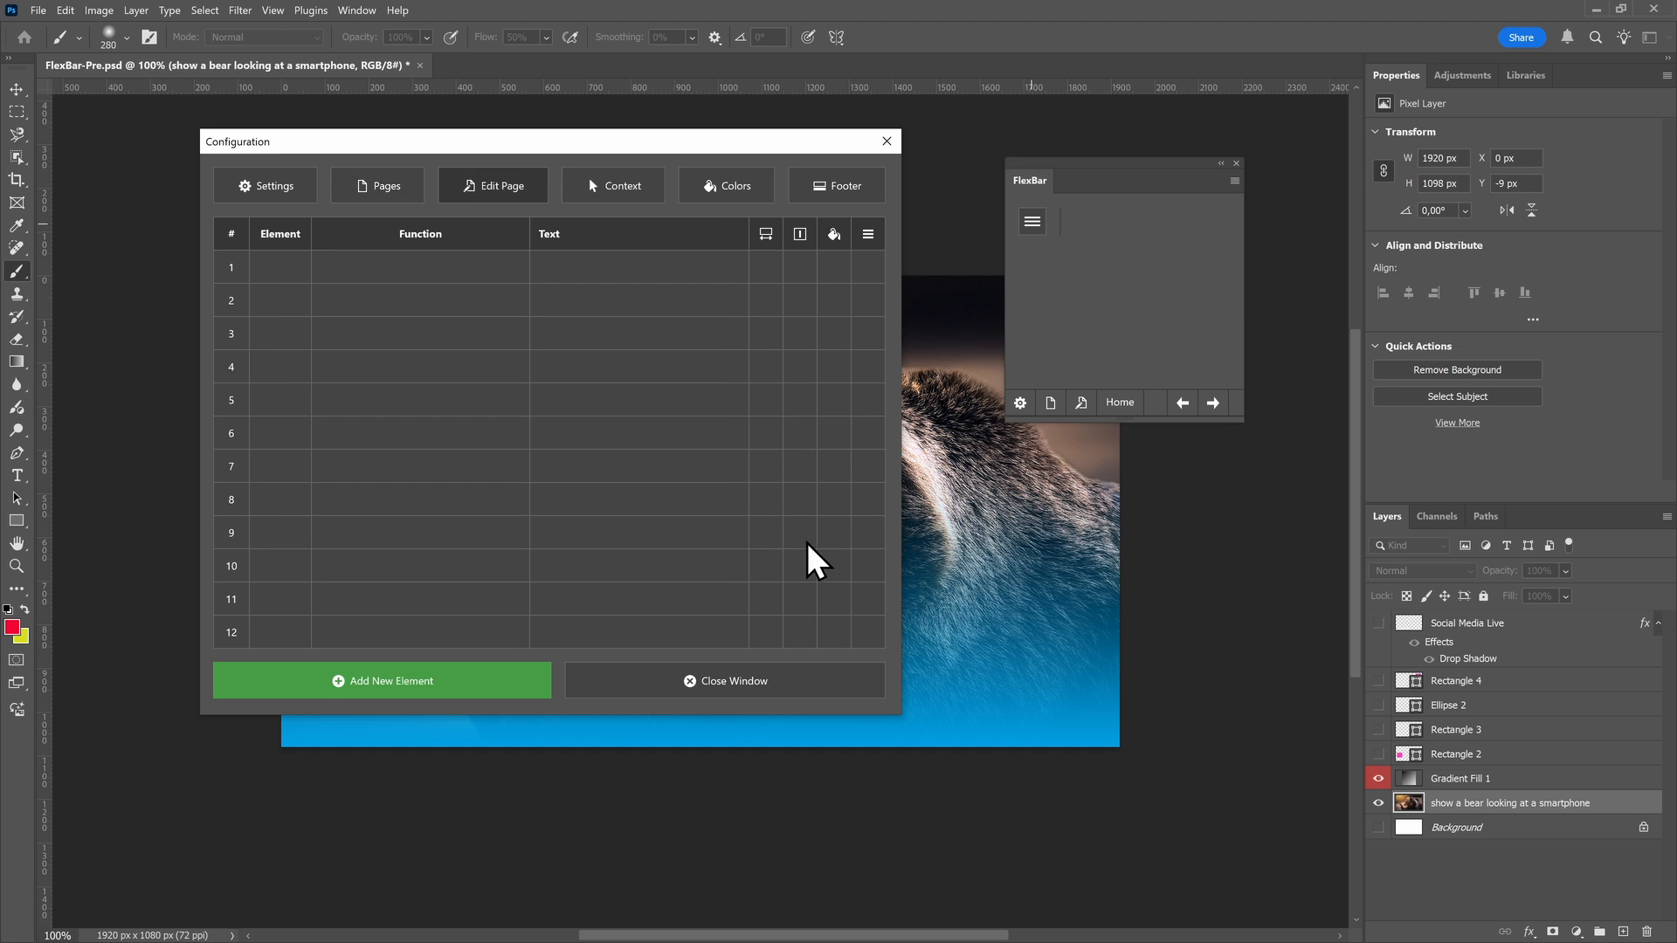
Add a section element named Images to the empty page and give it the Fuchsia style
{"action": "left_click", "coordinate": [495, 690]}
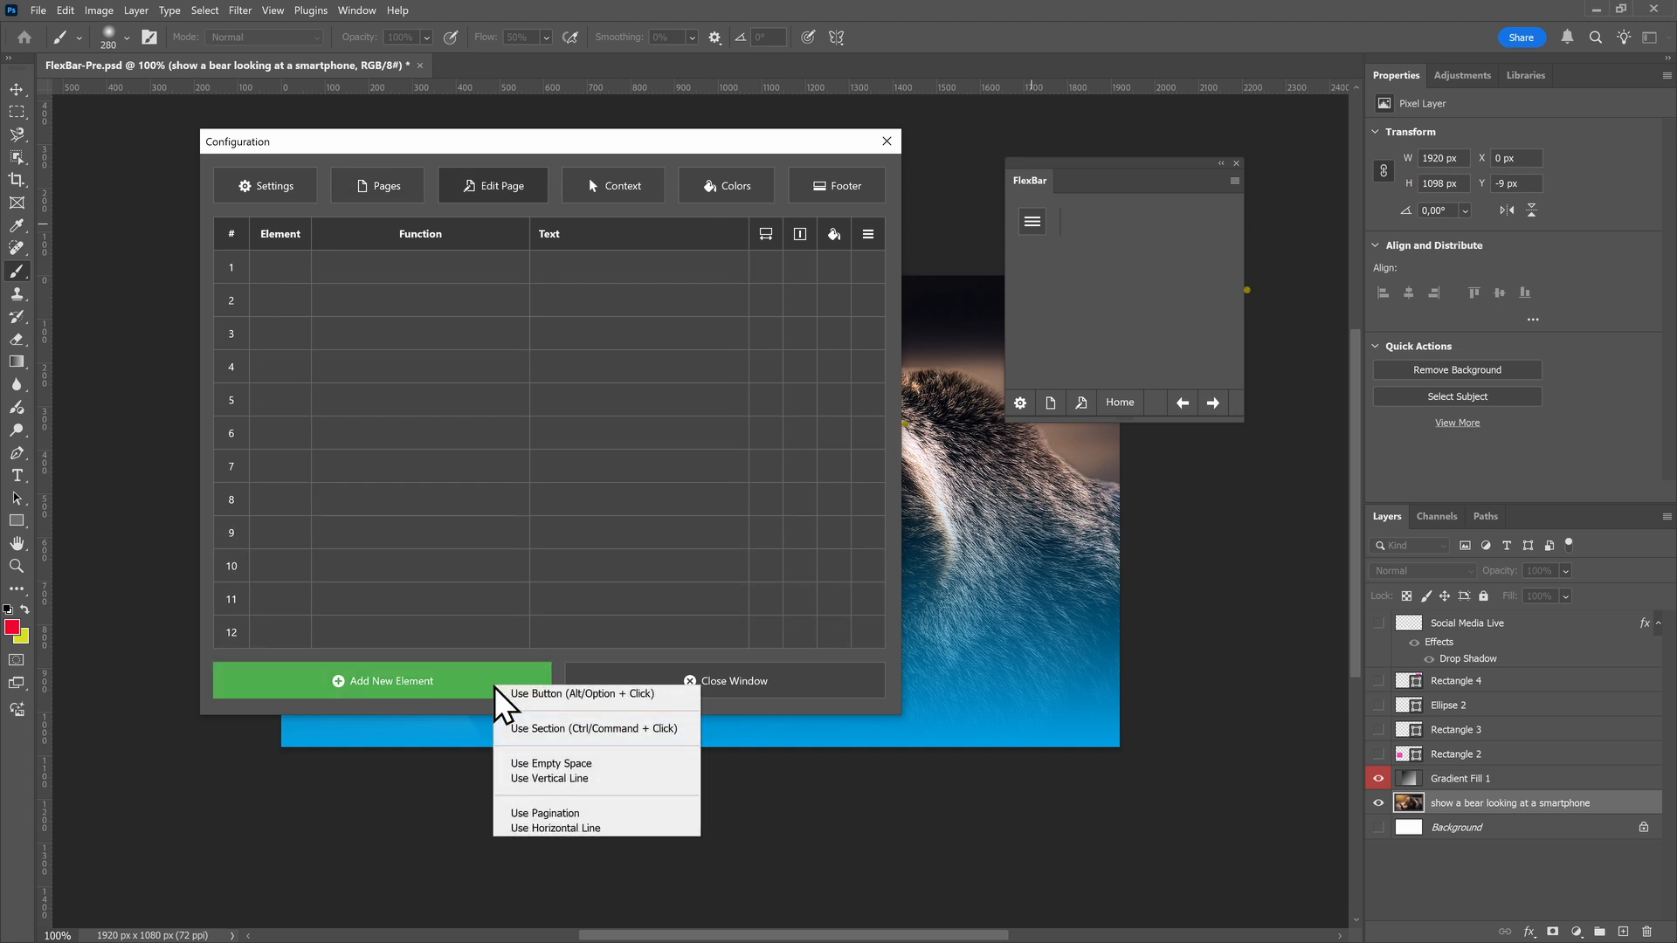
{"action": "left_click", "coordinate": [514, 732]}
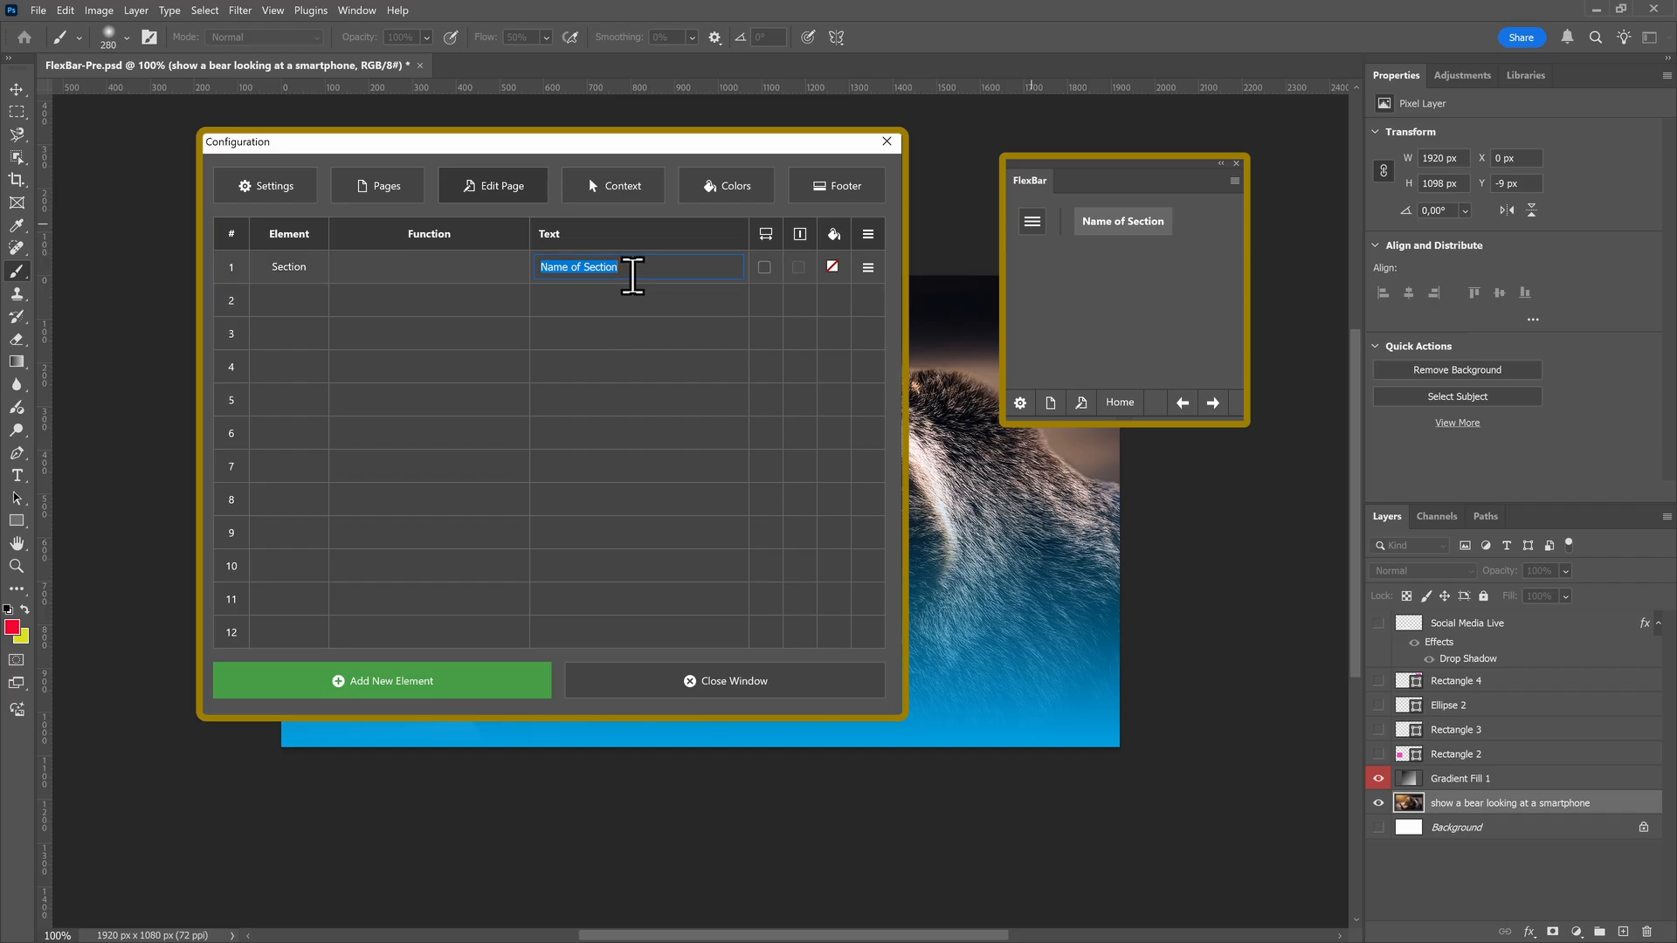
{"action": "type", "text": "Images"}
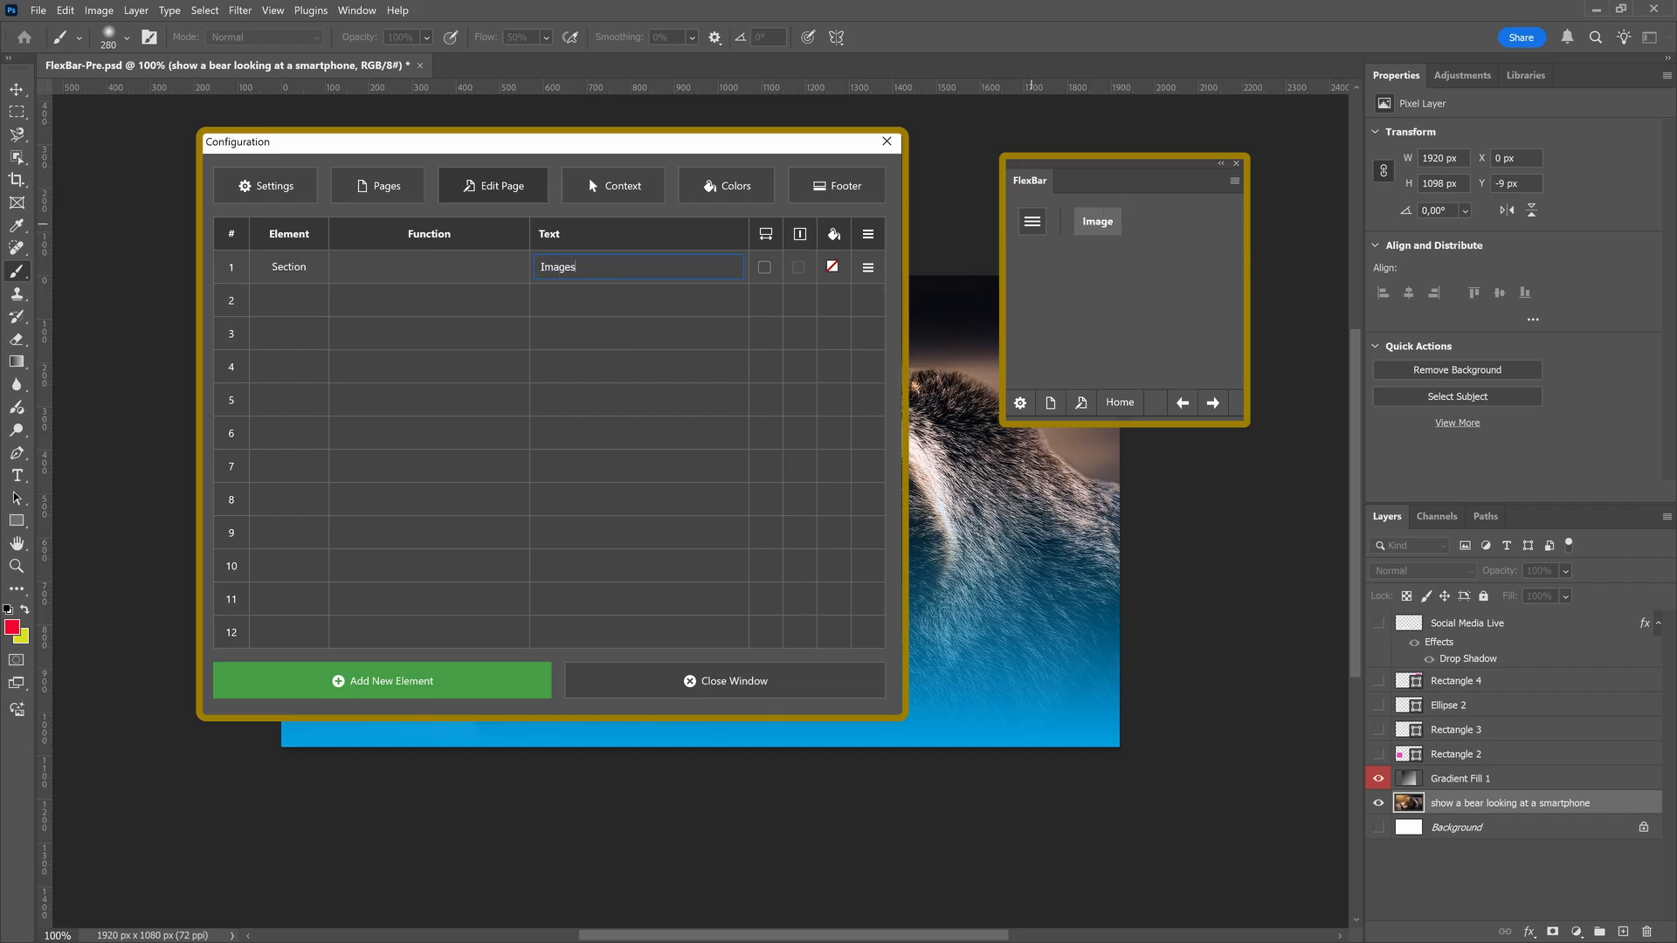
{"action": "left_click", "coordinate": [833, 267]}
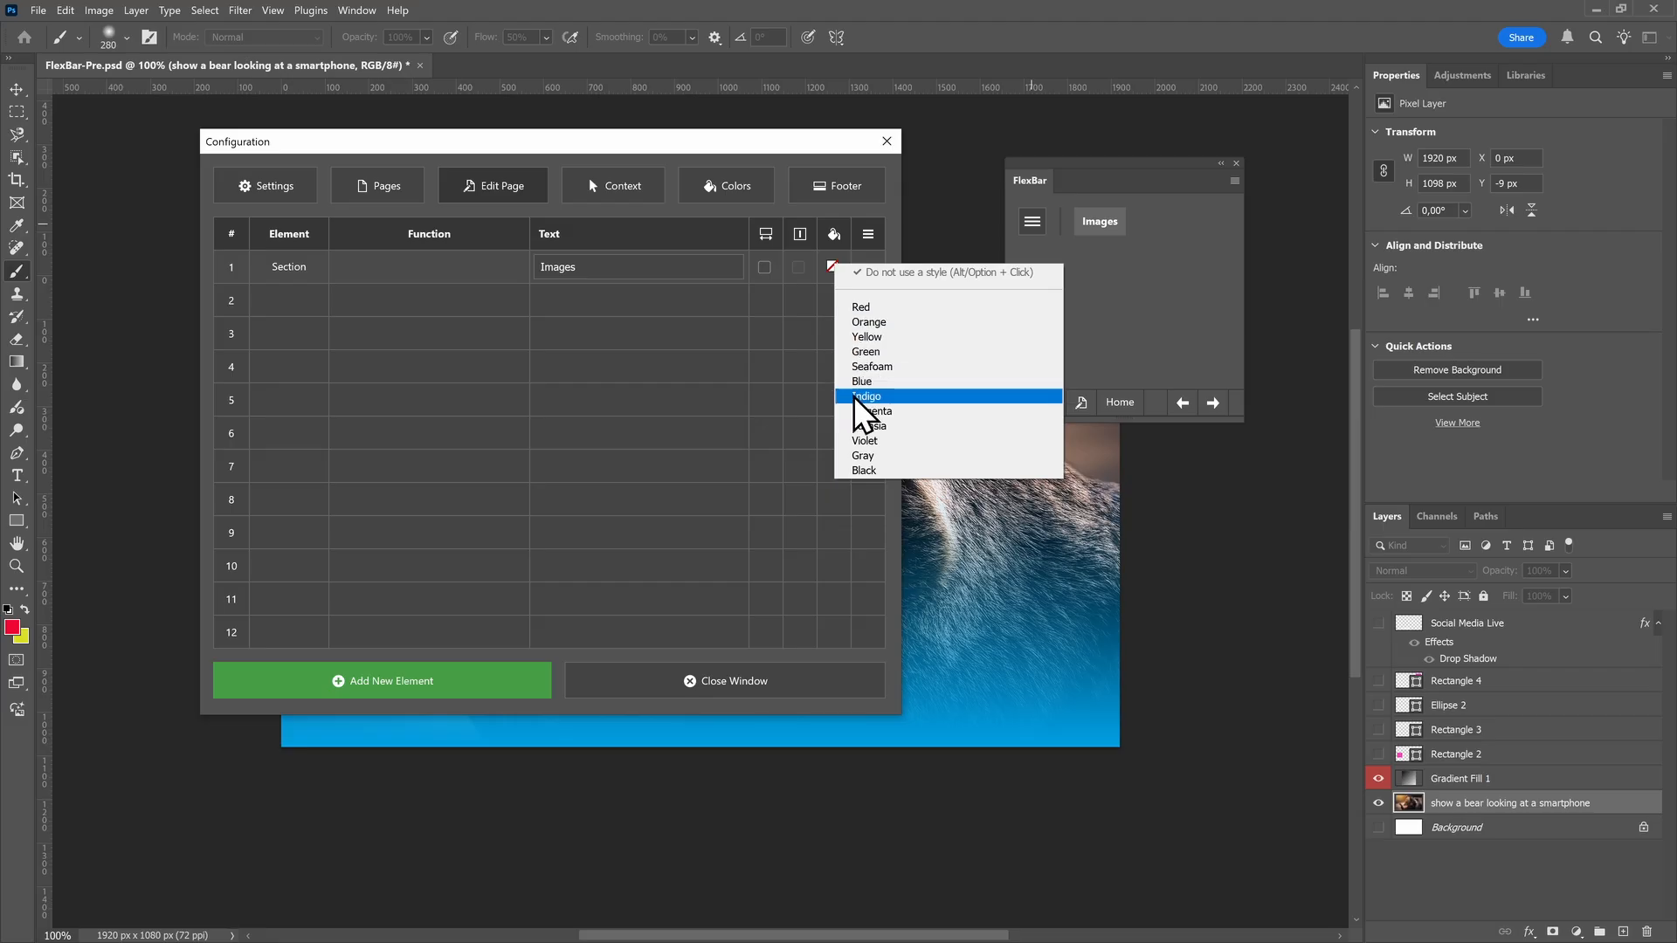
{"action": "left_click", "coordinate": [865, 425]}
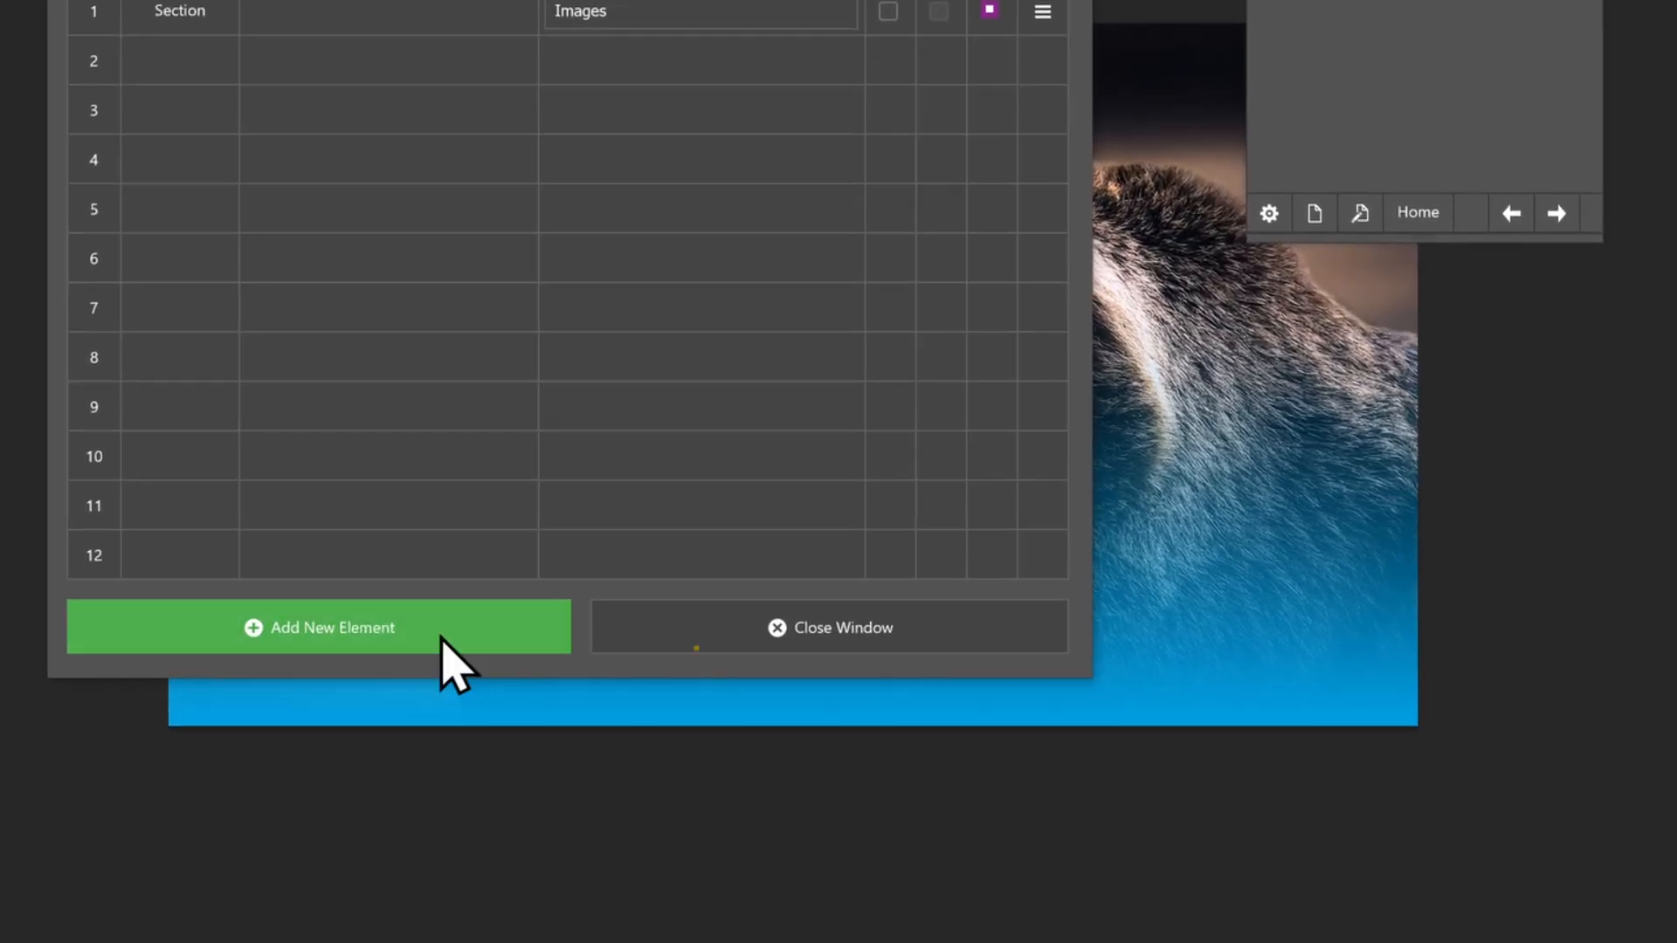
Add a button for the image function Mode RGB to the Images page
{"action": "right_click", "coordinate": [452, 660]}
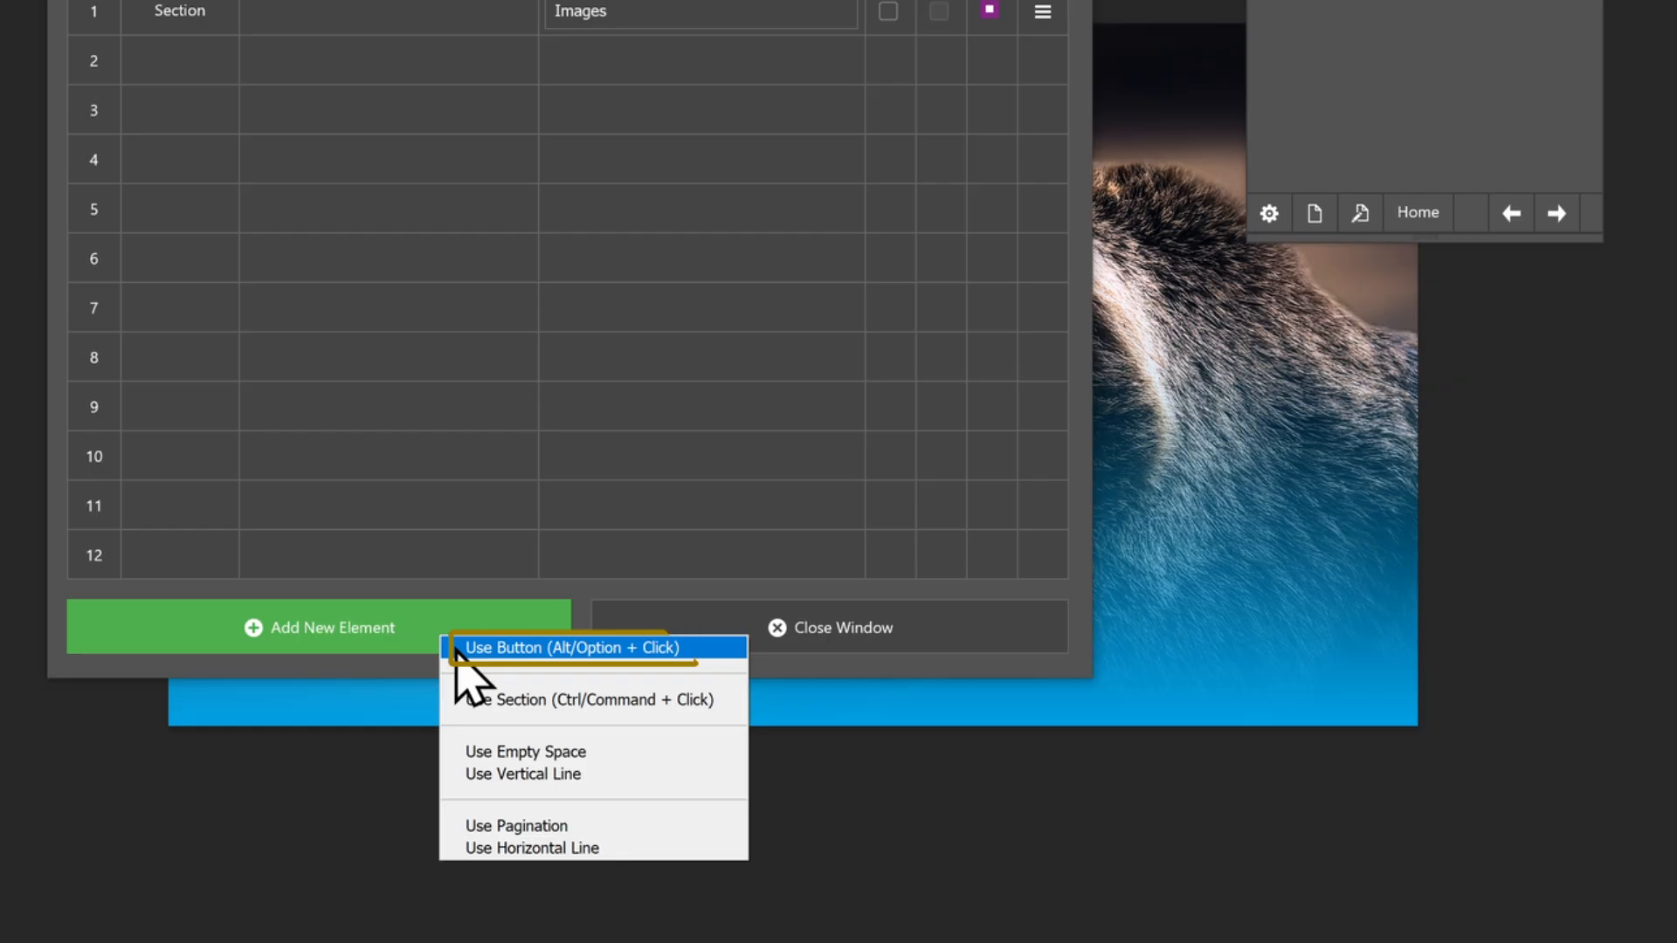
{"action": "left_click", "coordinate": [456, 650]}
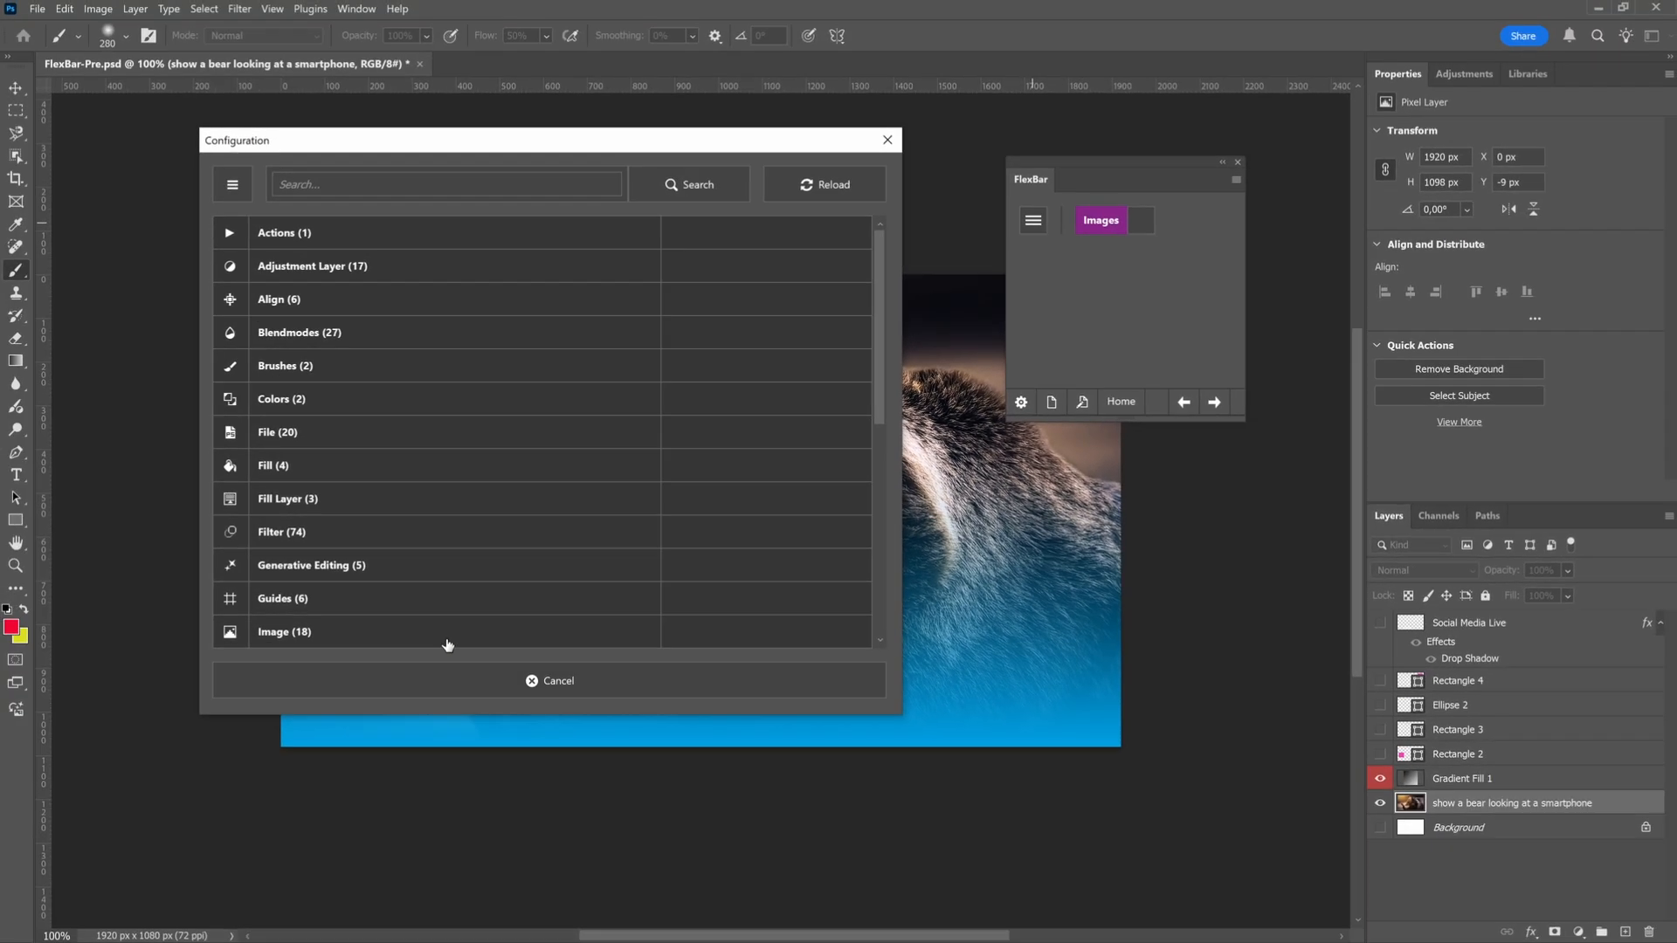
{"action": "scroll", "coordinate": [378, 524], "scroll_direction": "down", "scroll_amount": 5}
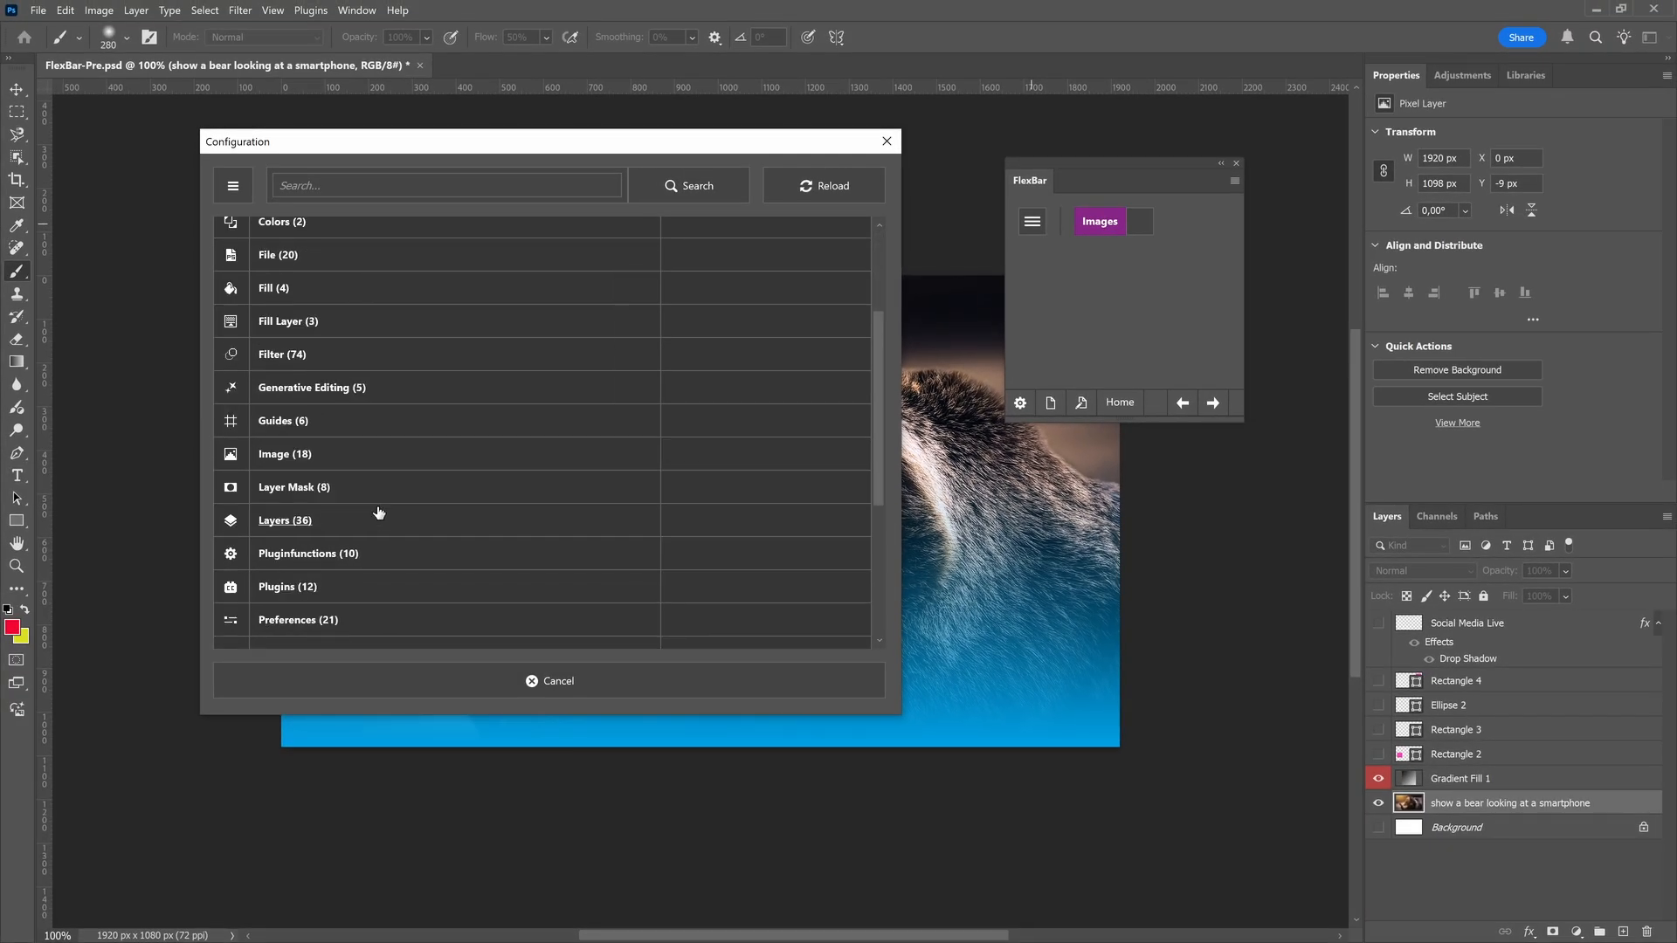
{"action": "left_click", "coordinate": [284, 454]}
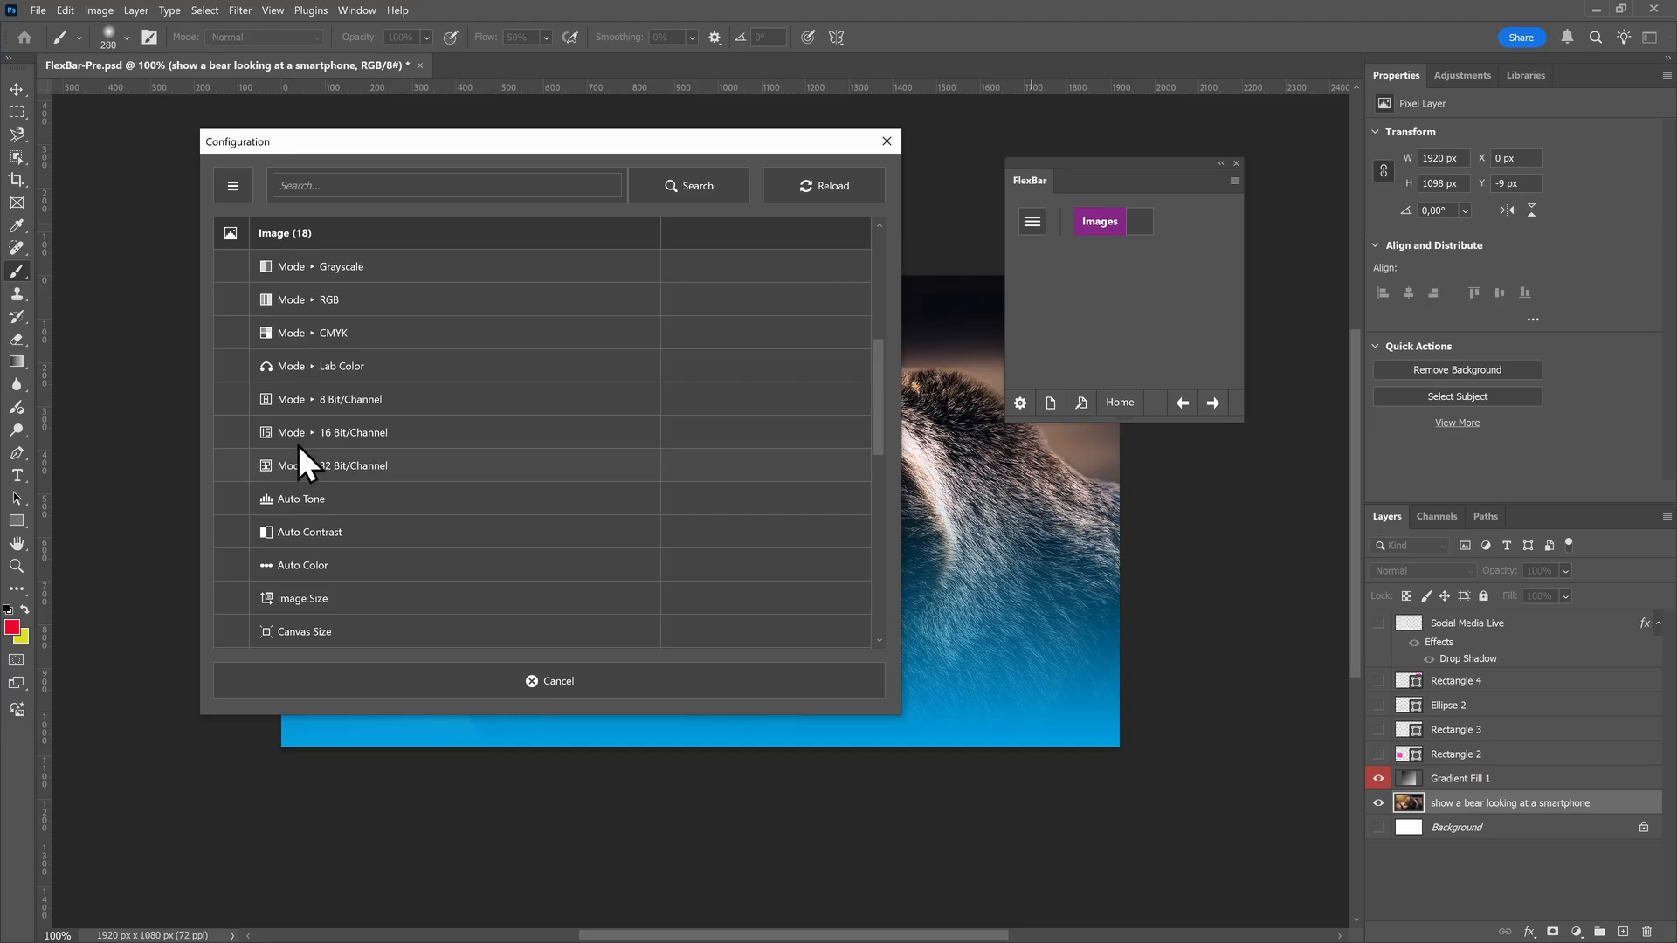
{"action": "left_click", "coordinate": [299, 302], "text": "alt"}
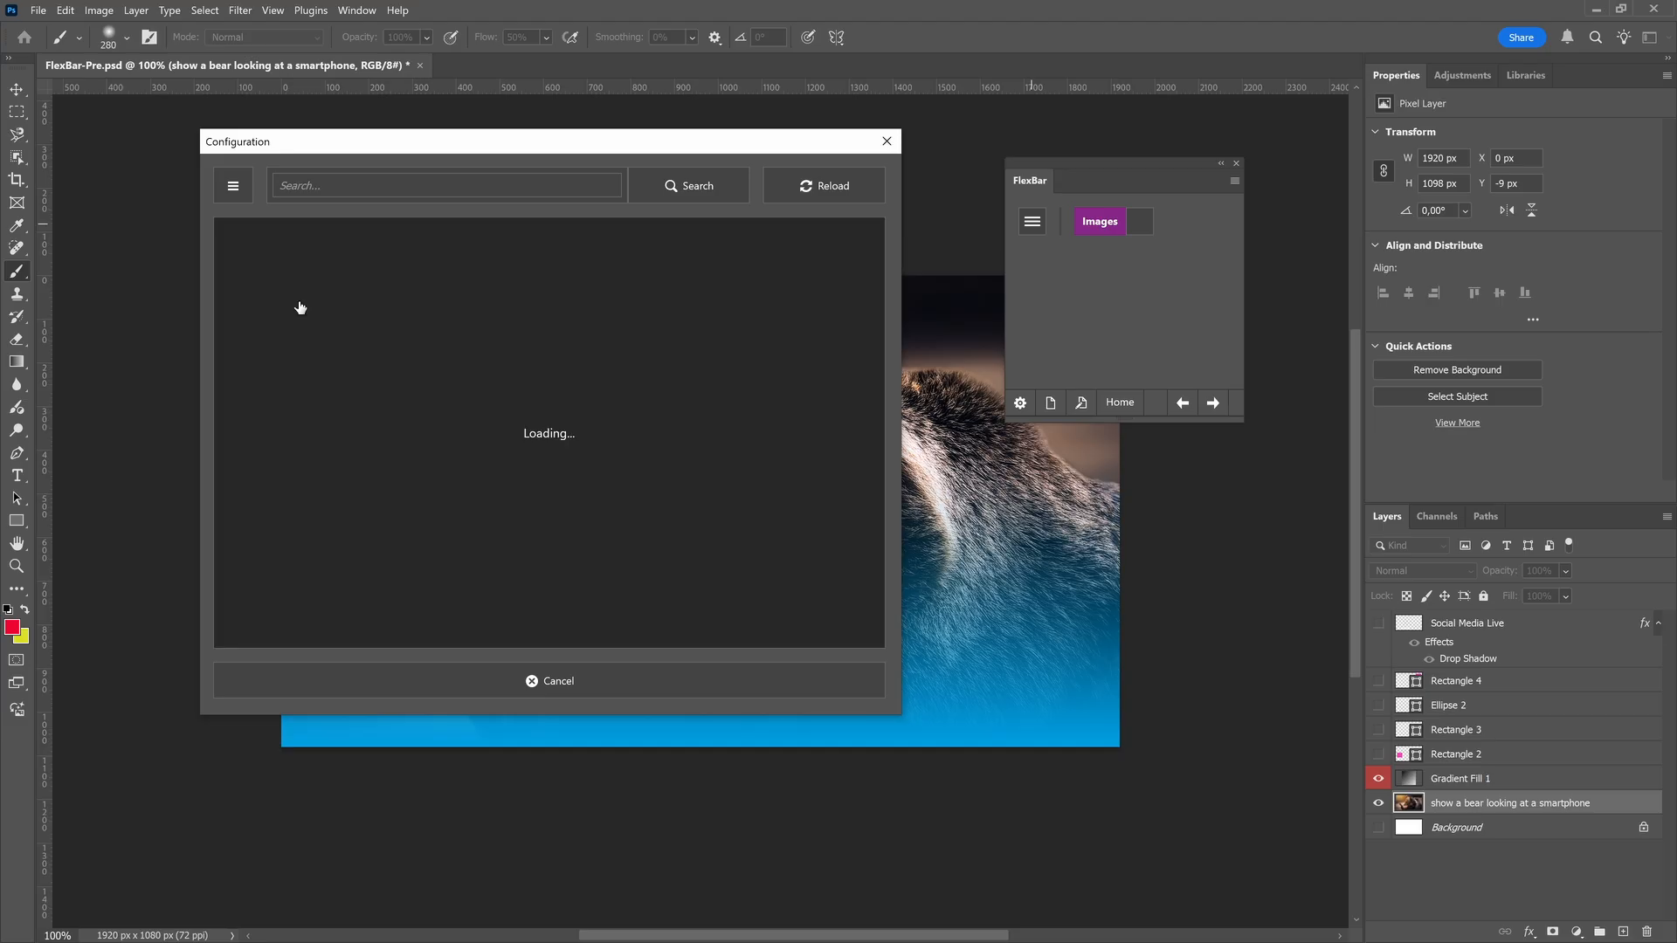
Add a button for the image function Mode CMYK to the Images page and close the configuration
{"action": "left_click", "coordinate": [397, 680]}
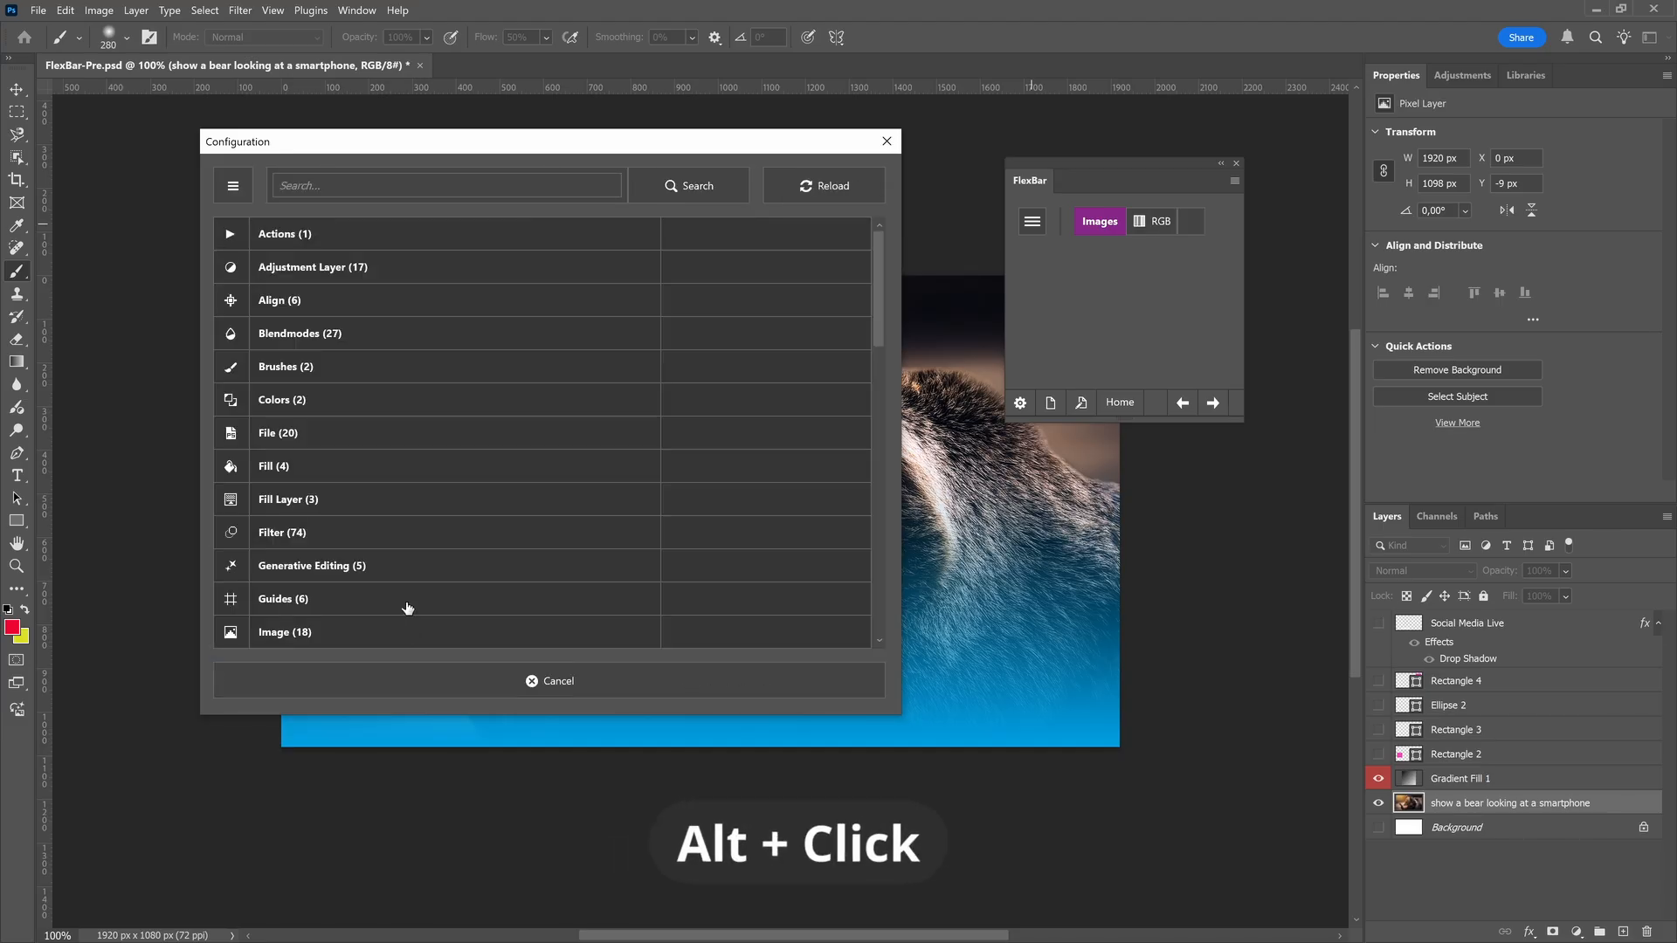
{"action": "scroll", "coordinate": [398, 524], "scroll_direction": "down", "scroll_amount": 5}
{"action": "left_click", "coordinate": [332, 376], "text": "alt"}
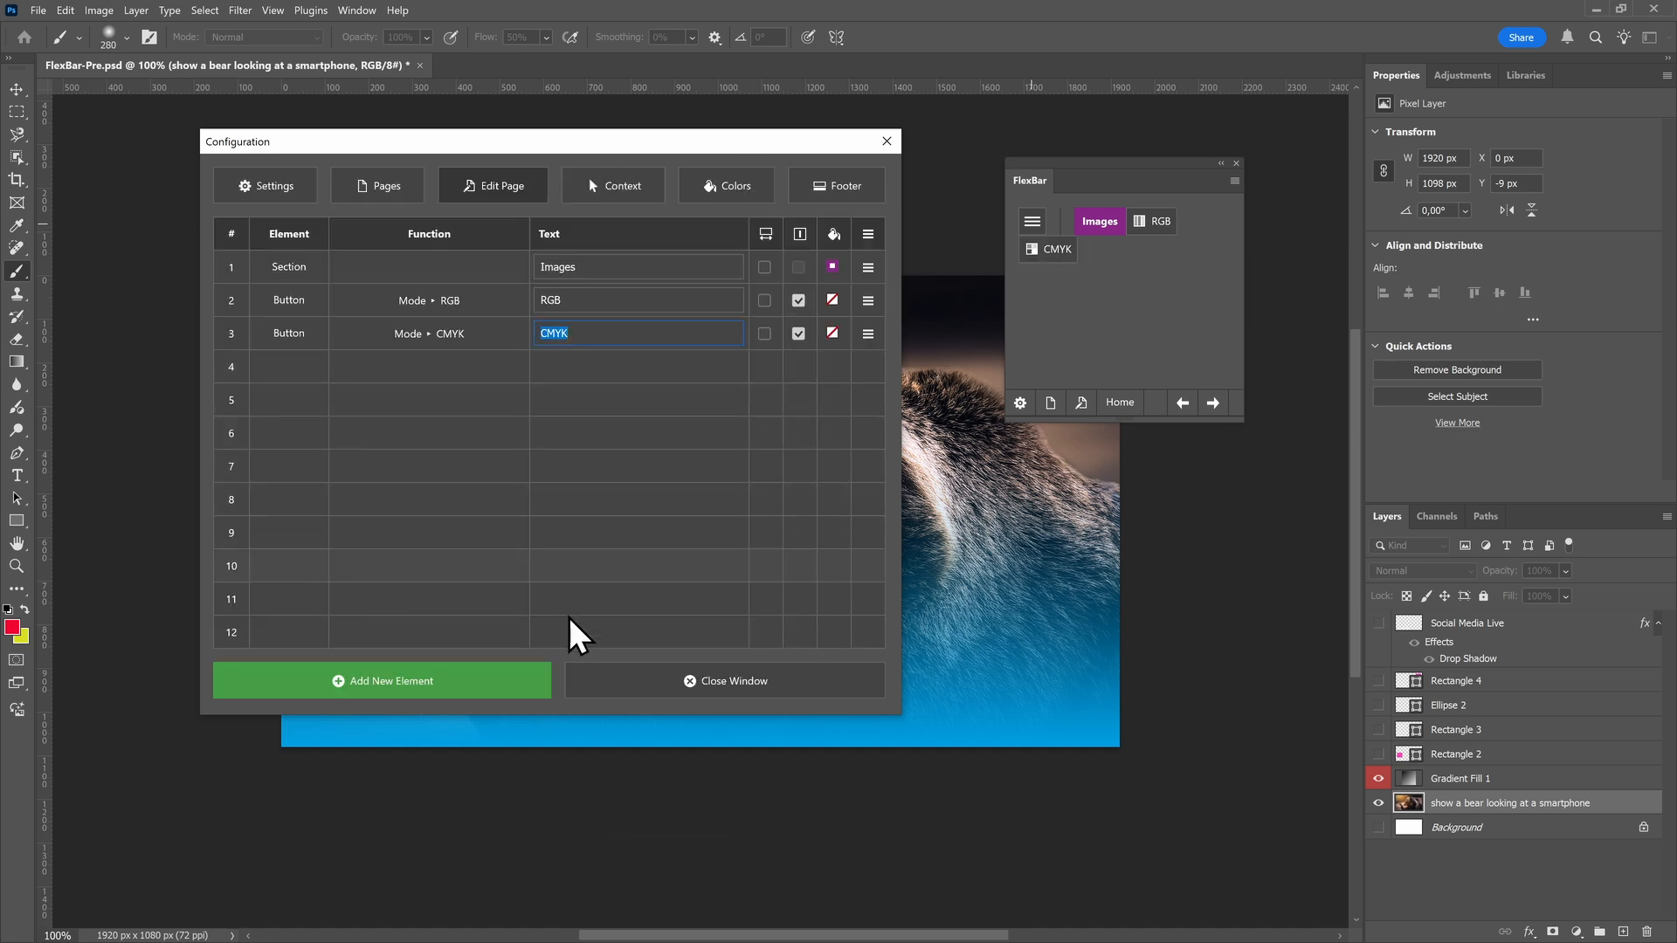
{"action": "left_click", "coordinate": [580, 680]}
Examine the image colour mode options and the transform commands, including Flip Horizontal, without applying any
{"action": "left_click", "coordinate": [99, 11]}
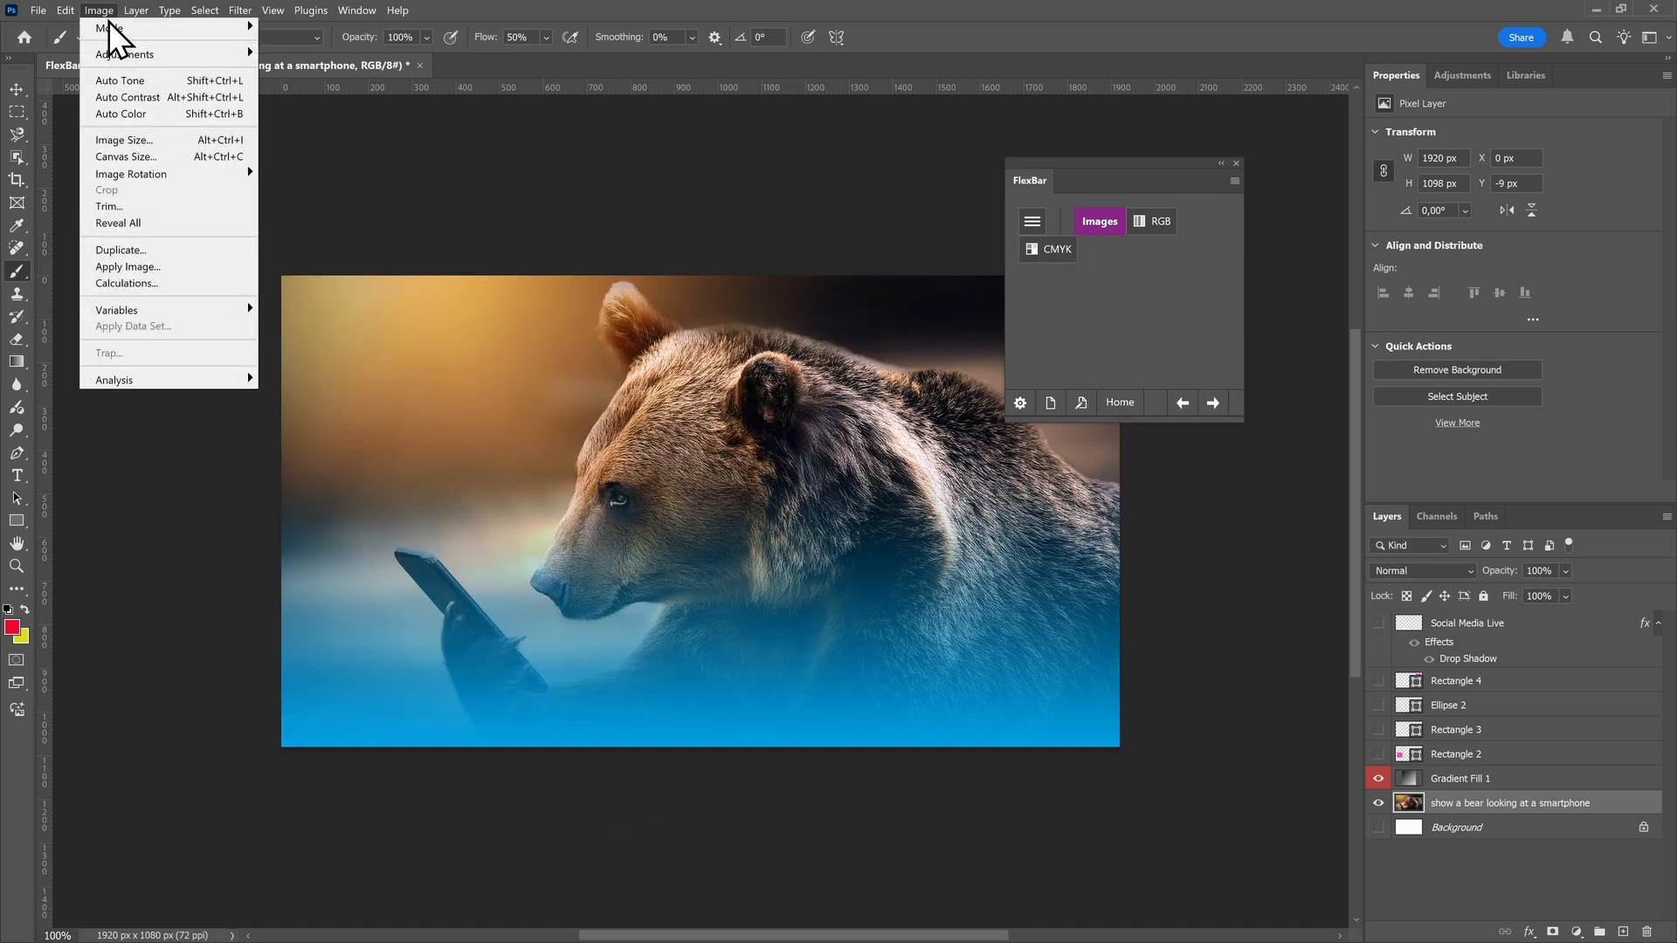
{"action": "mouse_move", "coordinate": [117, 28]}
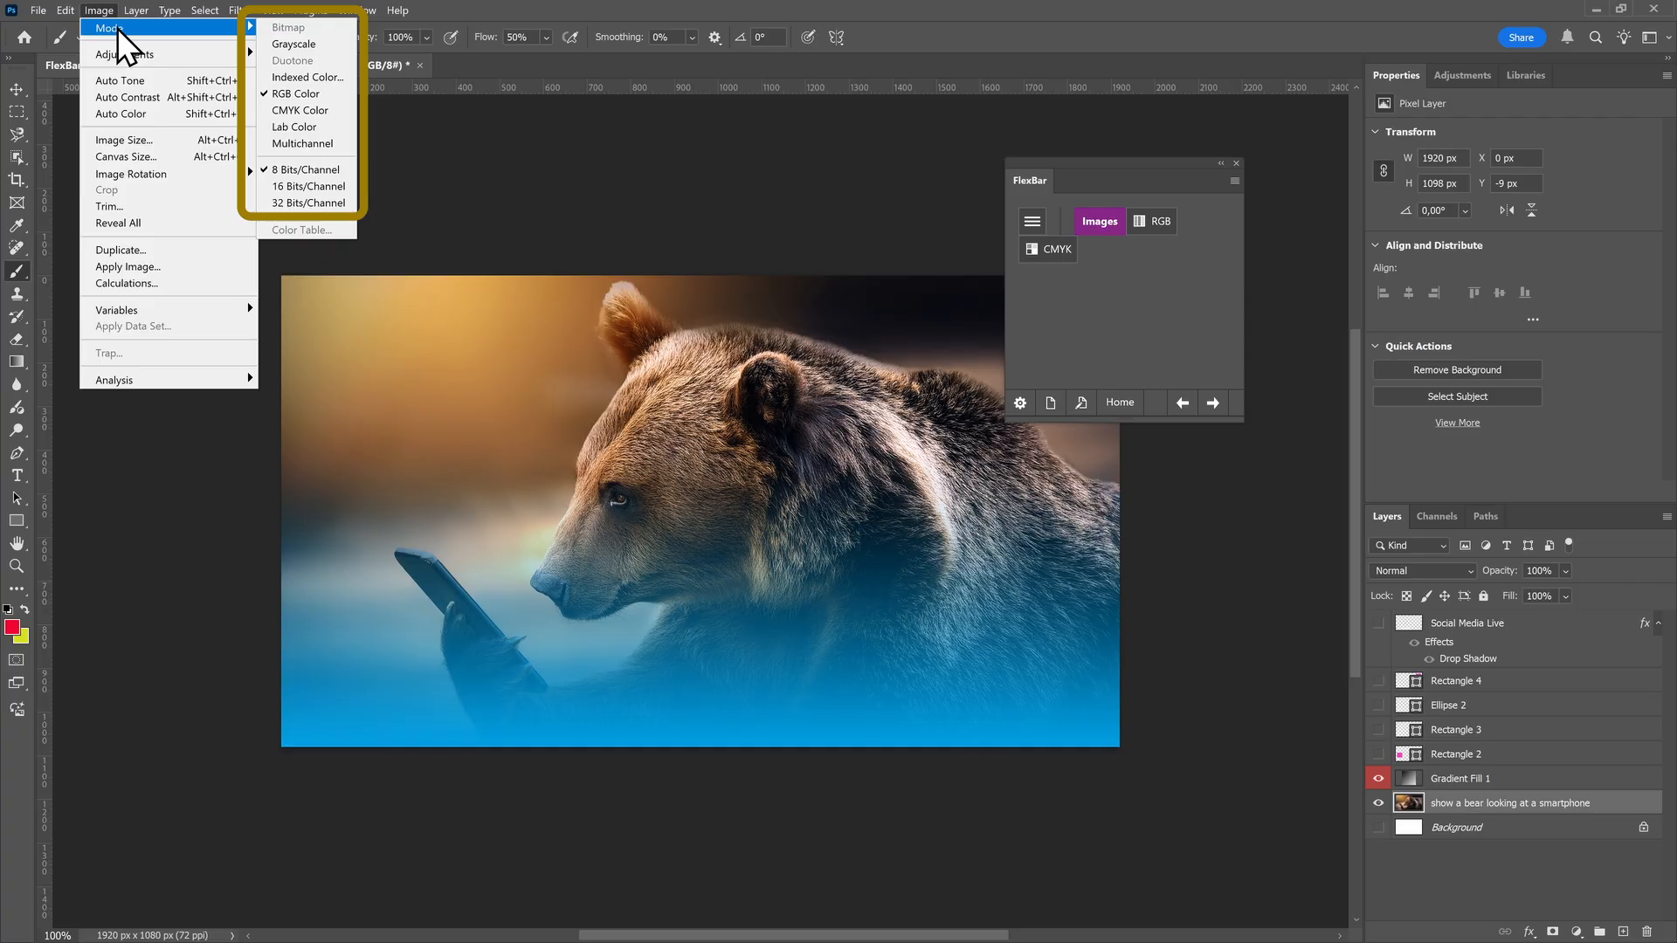
{"action": "mouse_move", "coordinate": [70, 14]}
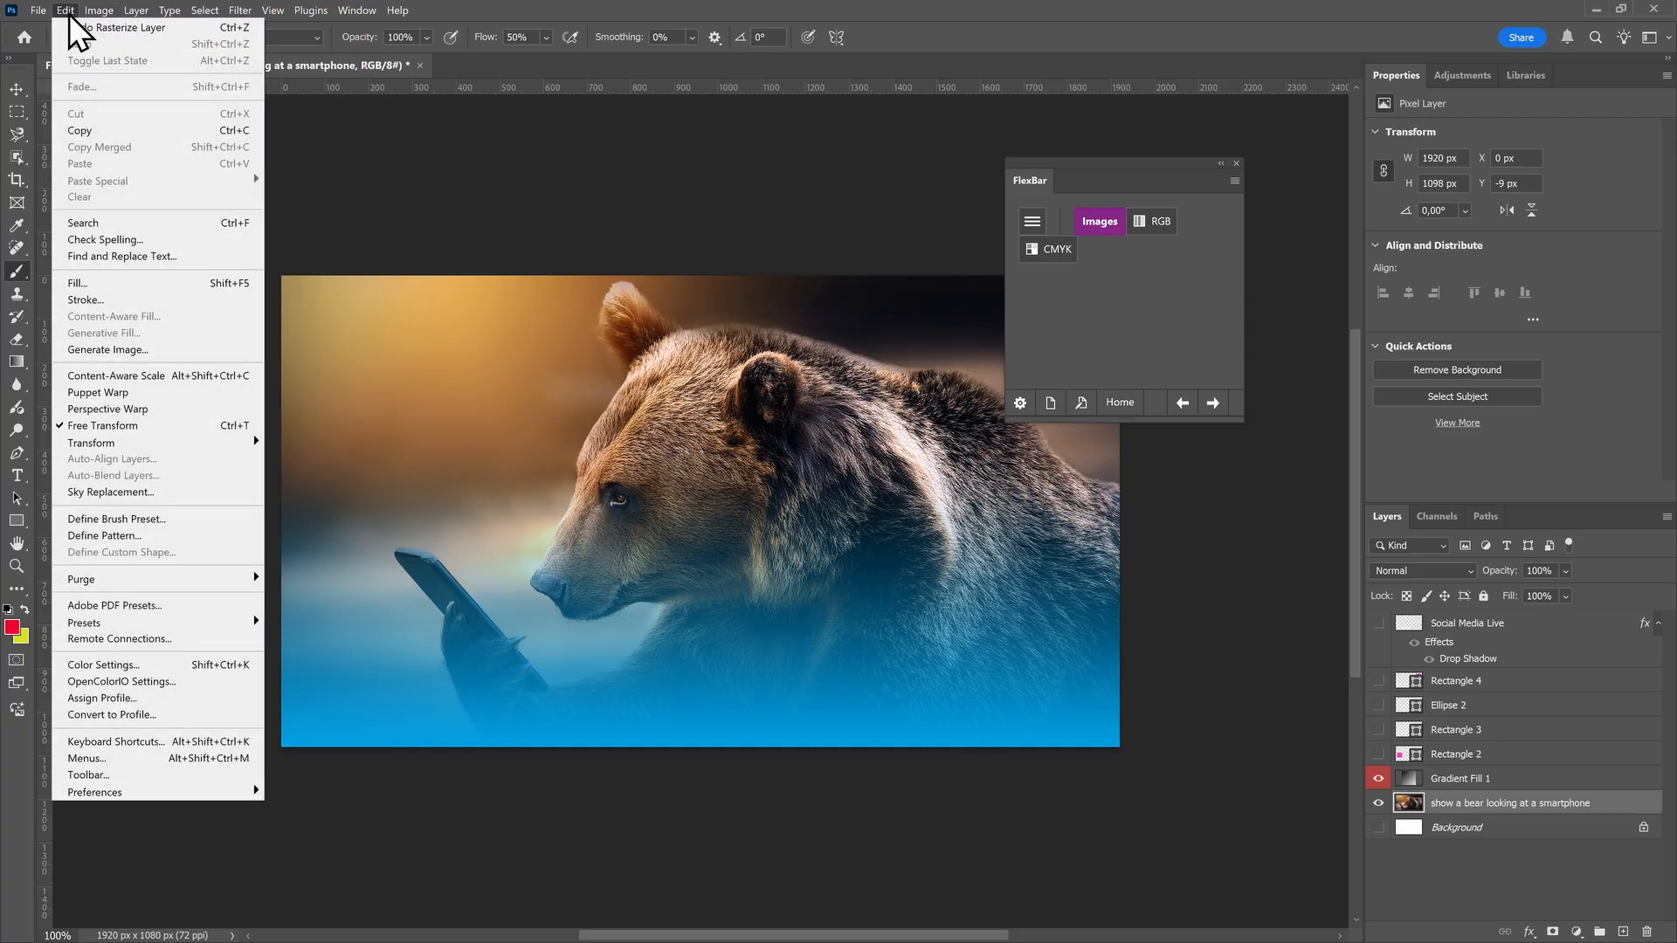
{"action": "mouse_move", "coordinate": [182, 442]}
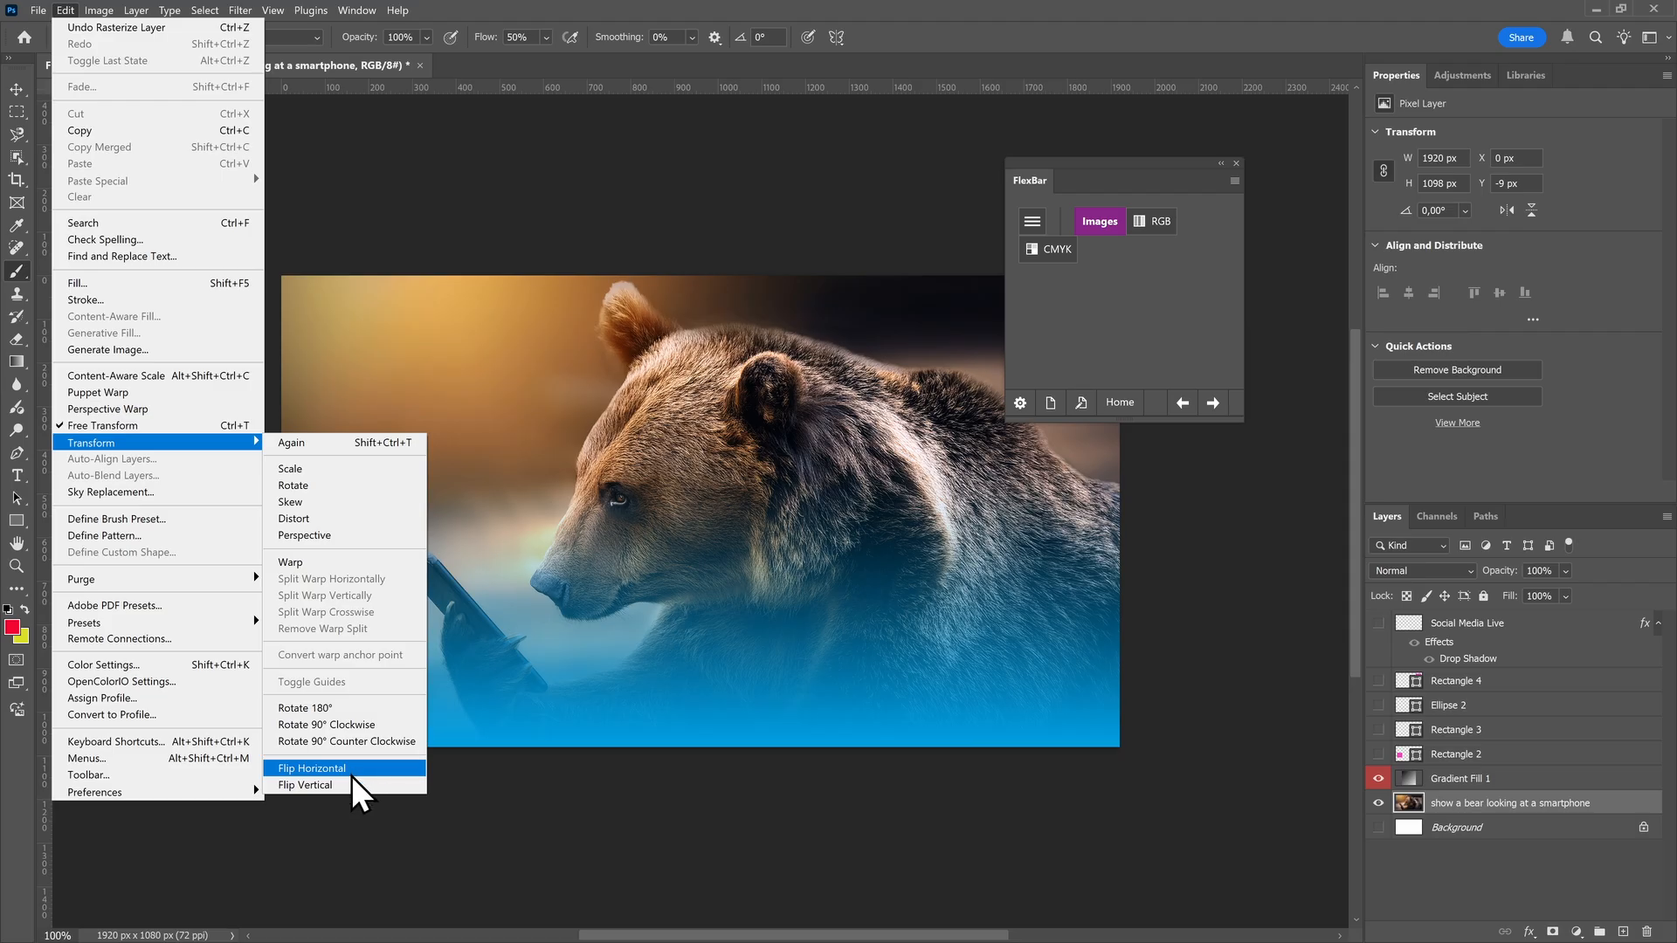
{"action": "left_click", "coordinate": [695, 590]}
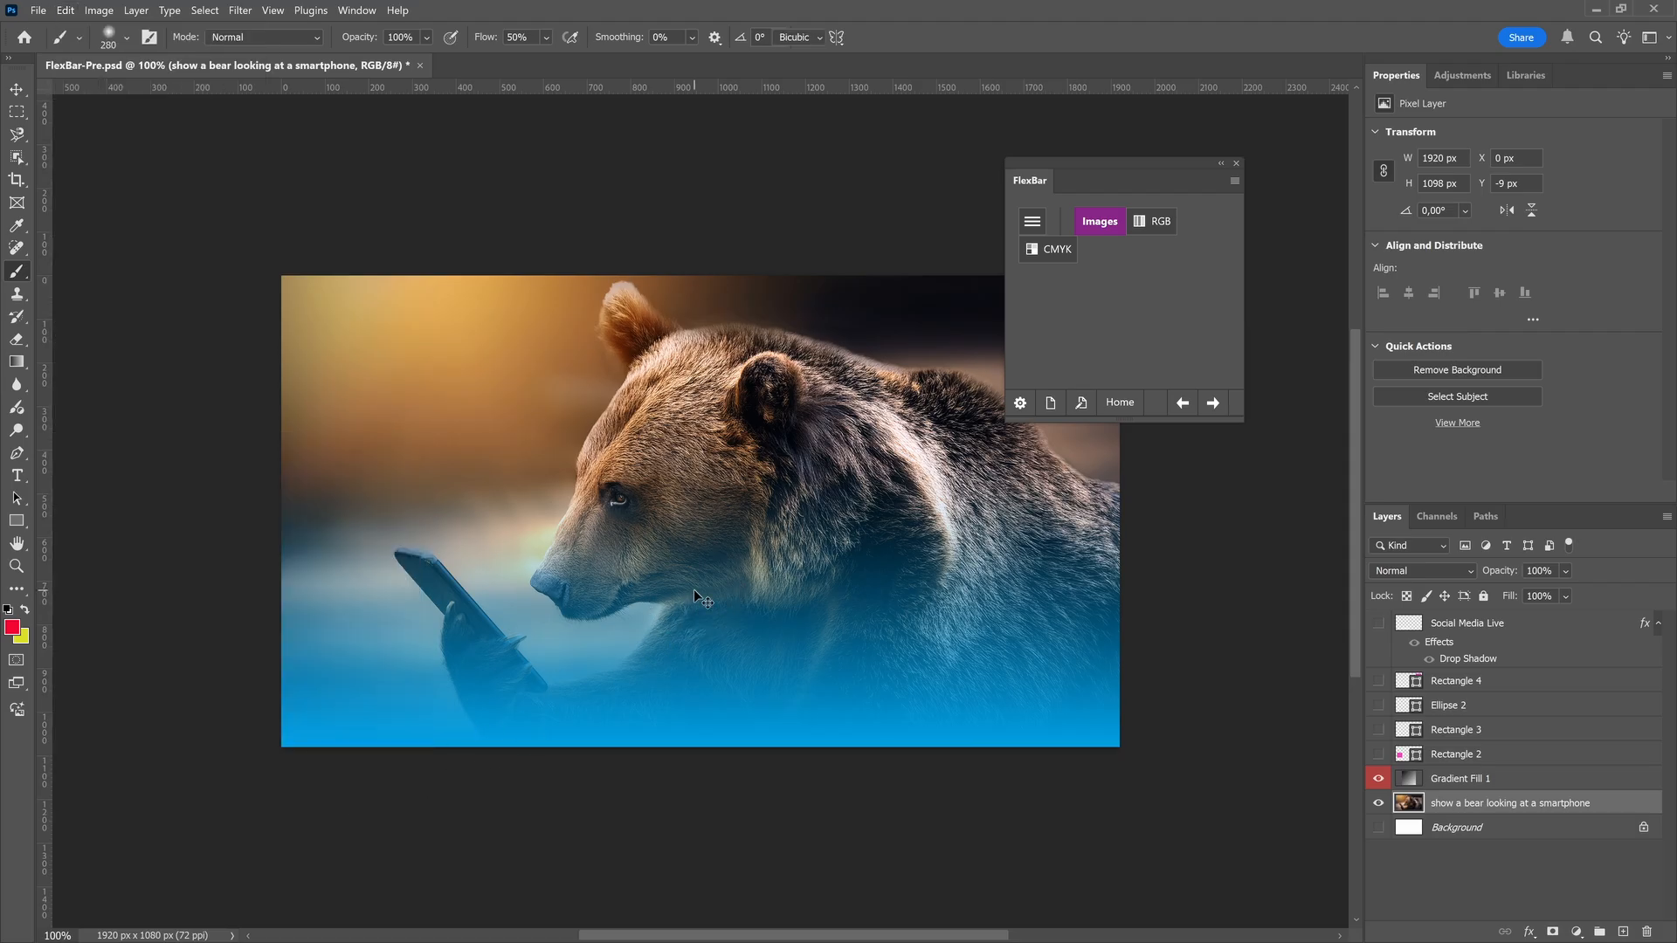
Start a free transform on the bear layer, review its flip commands, and return to the Brush tool without transforming
{"action": "key", "text": "ctrl+t"}
{"action": "right_click", "coordinate": [688, 559]}
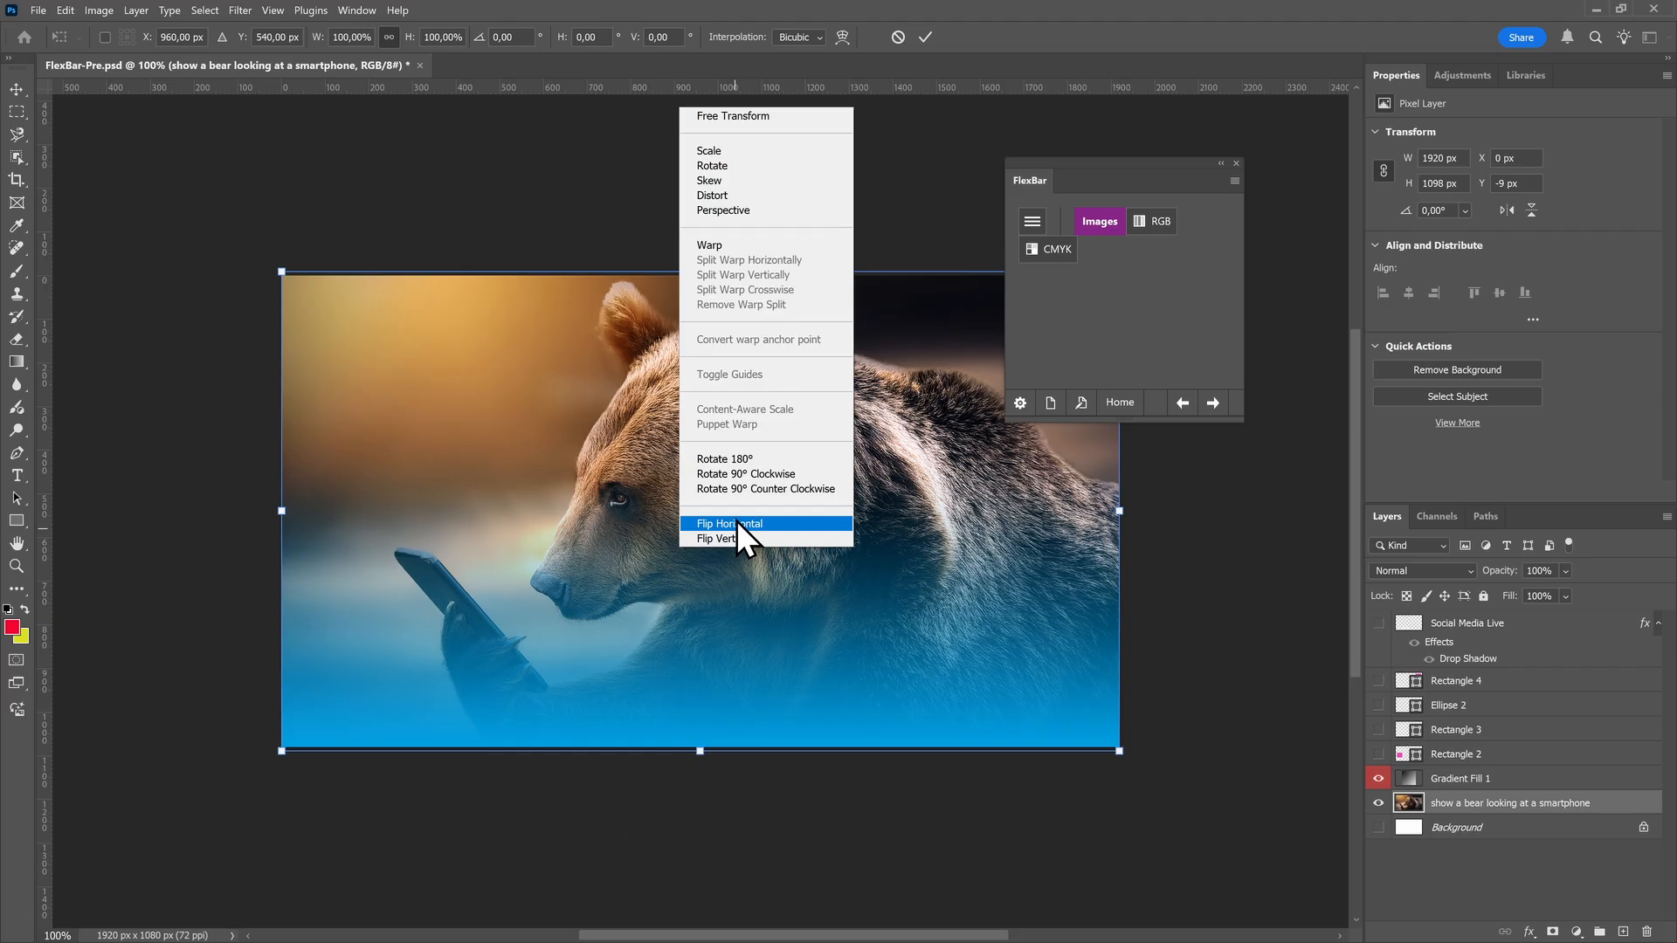
{"action": "left_click", "coordinate": [752, 572]}
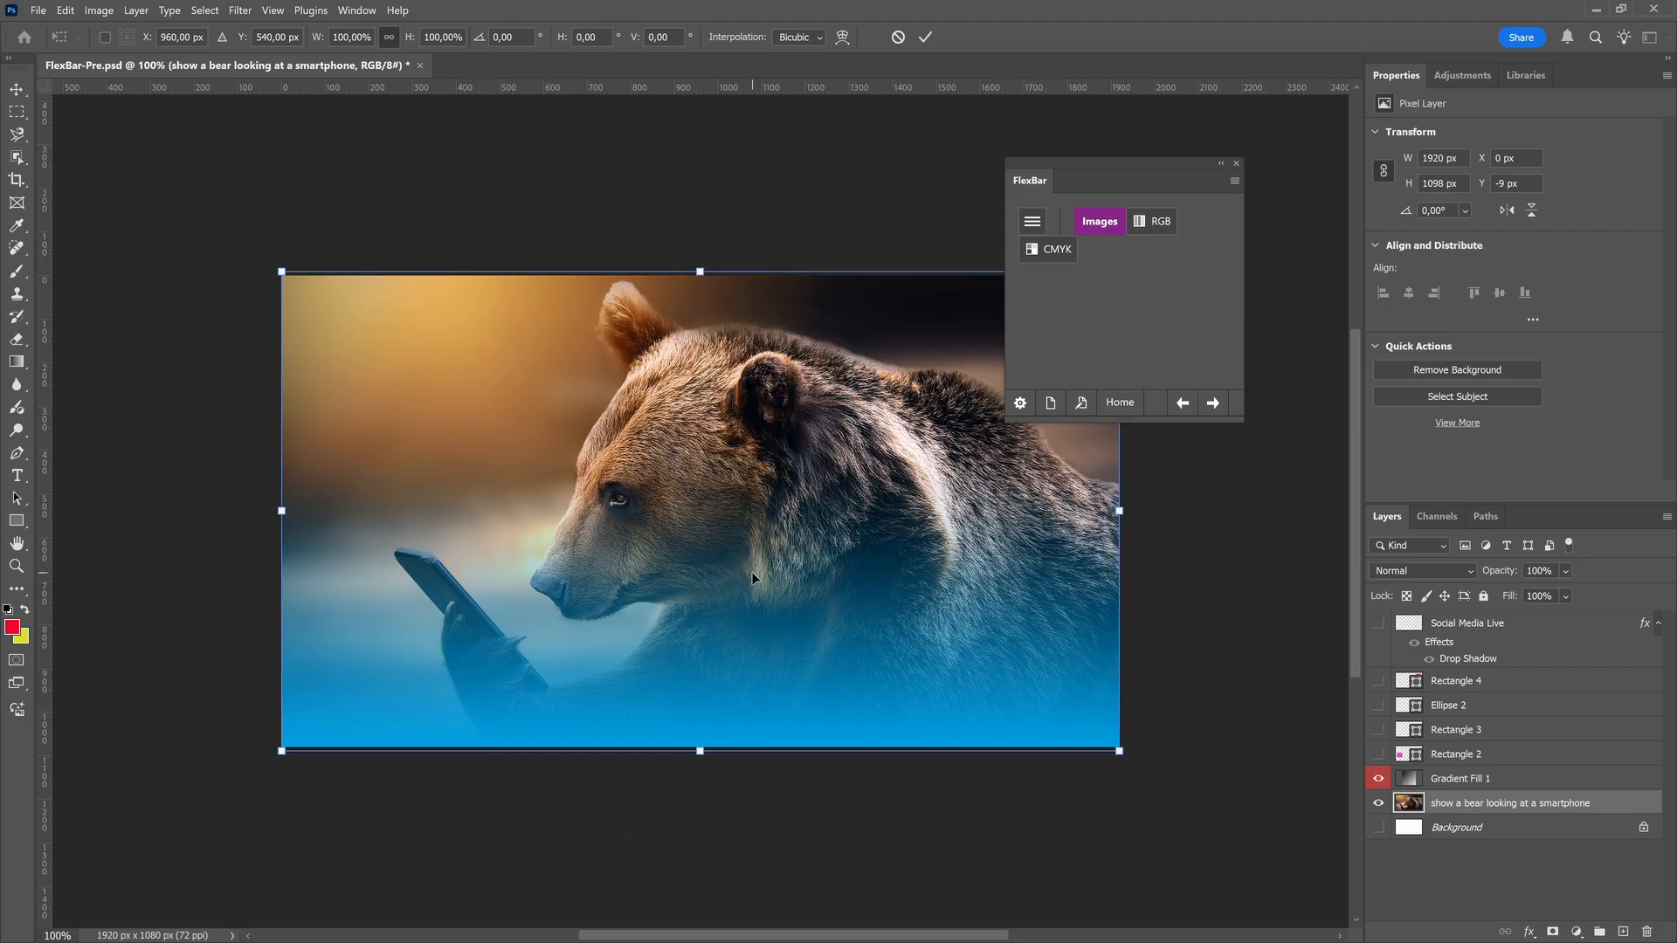
{"action": "key", "text": "Return"}
{"action": "key", "text": "b"}
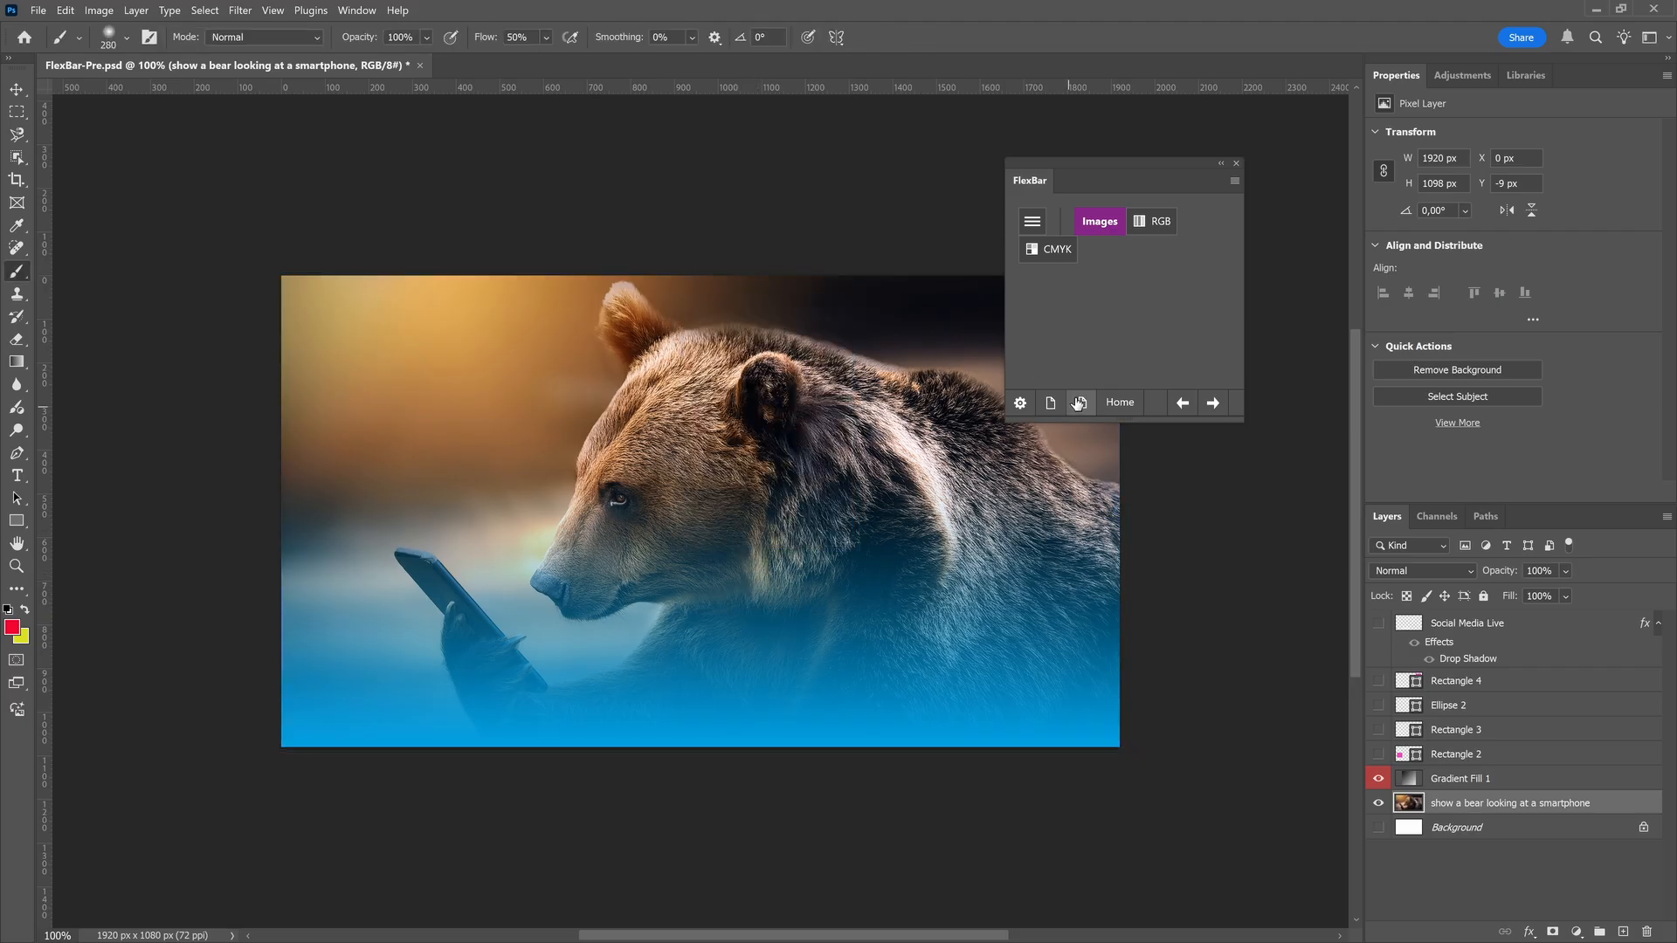
Add a button for the function Transform Flip Horizontal to the Images page
{"action": "left_click", "coordinate": [1080, 402], "text": "alt"}
{"action": "left_click", "coordinate": [489, 681]}
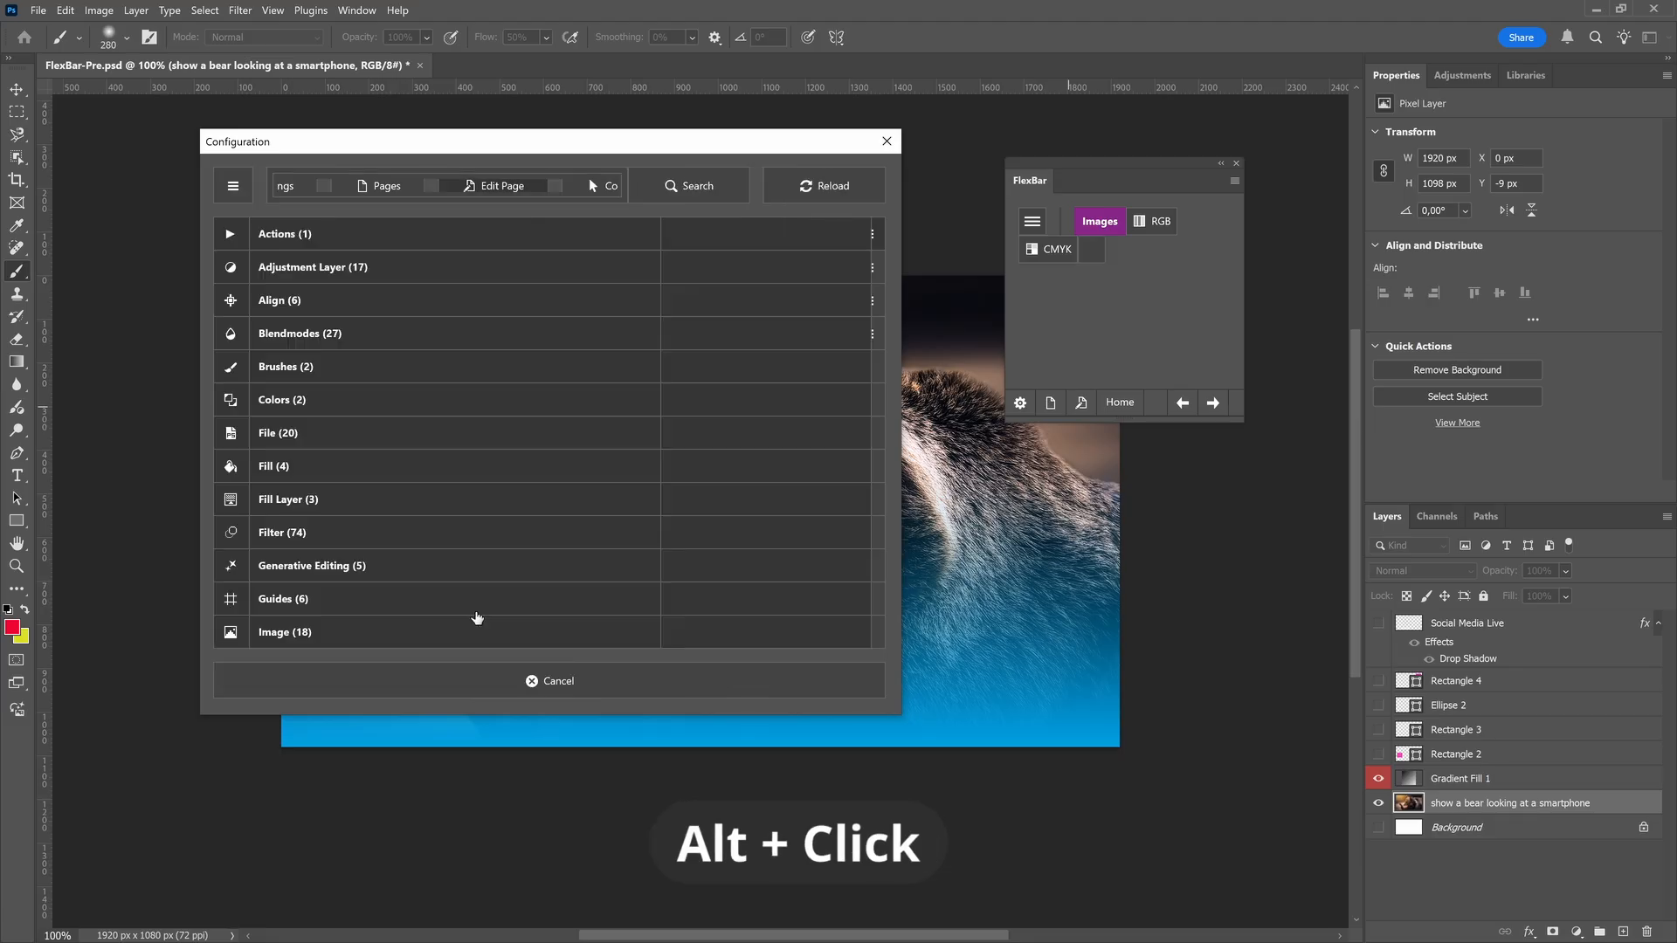
{"action": "scroll", "coordinate": [477, 619], "scroll_direction": "down", "scroll_amount": 15}
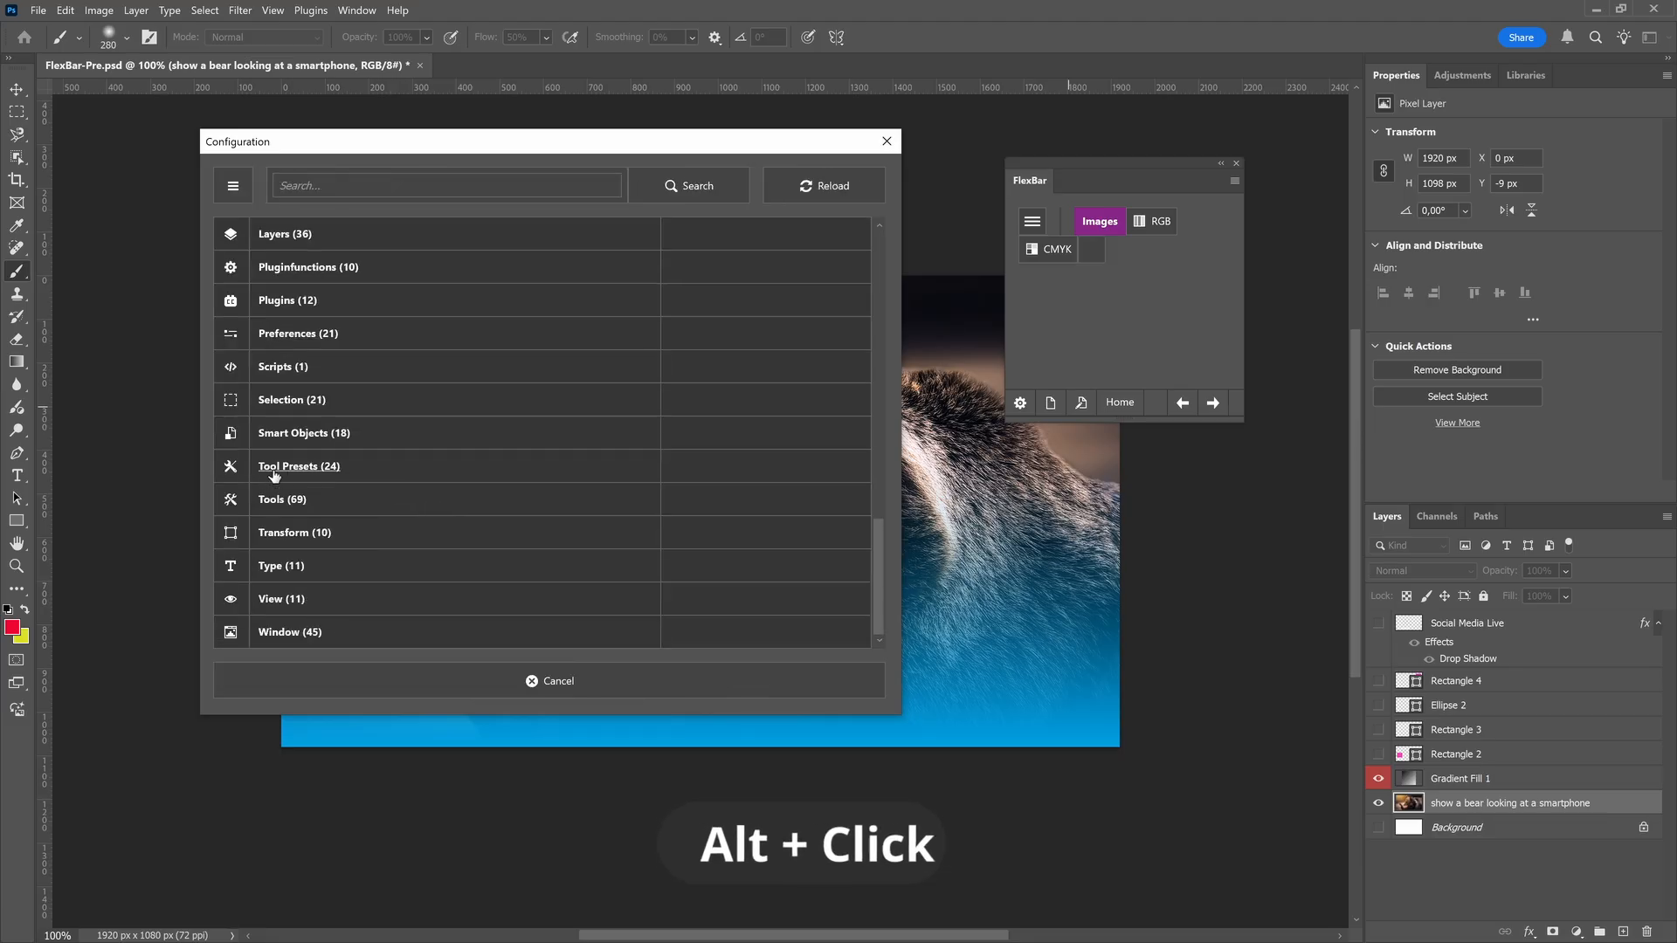
{"action": "left_click", "coordinate": [295, 534]}
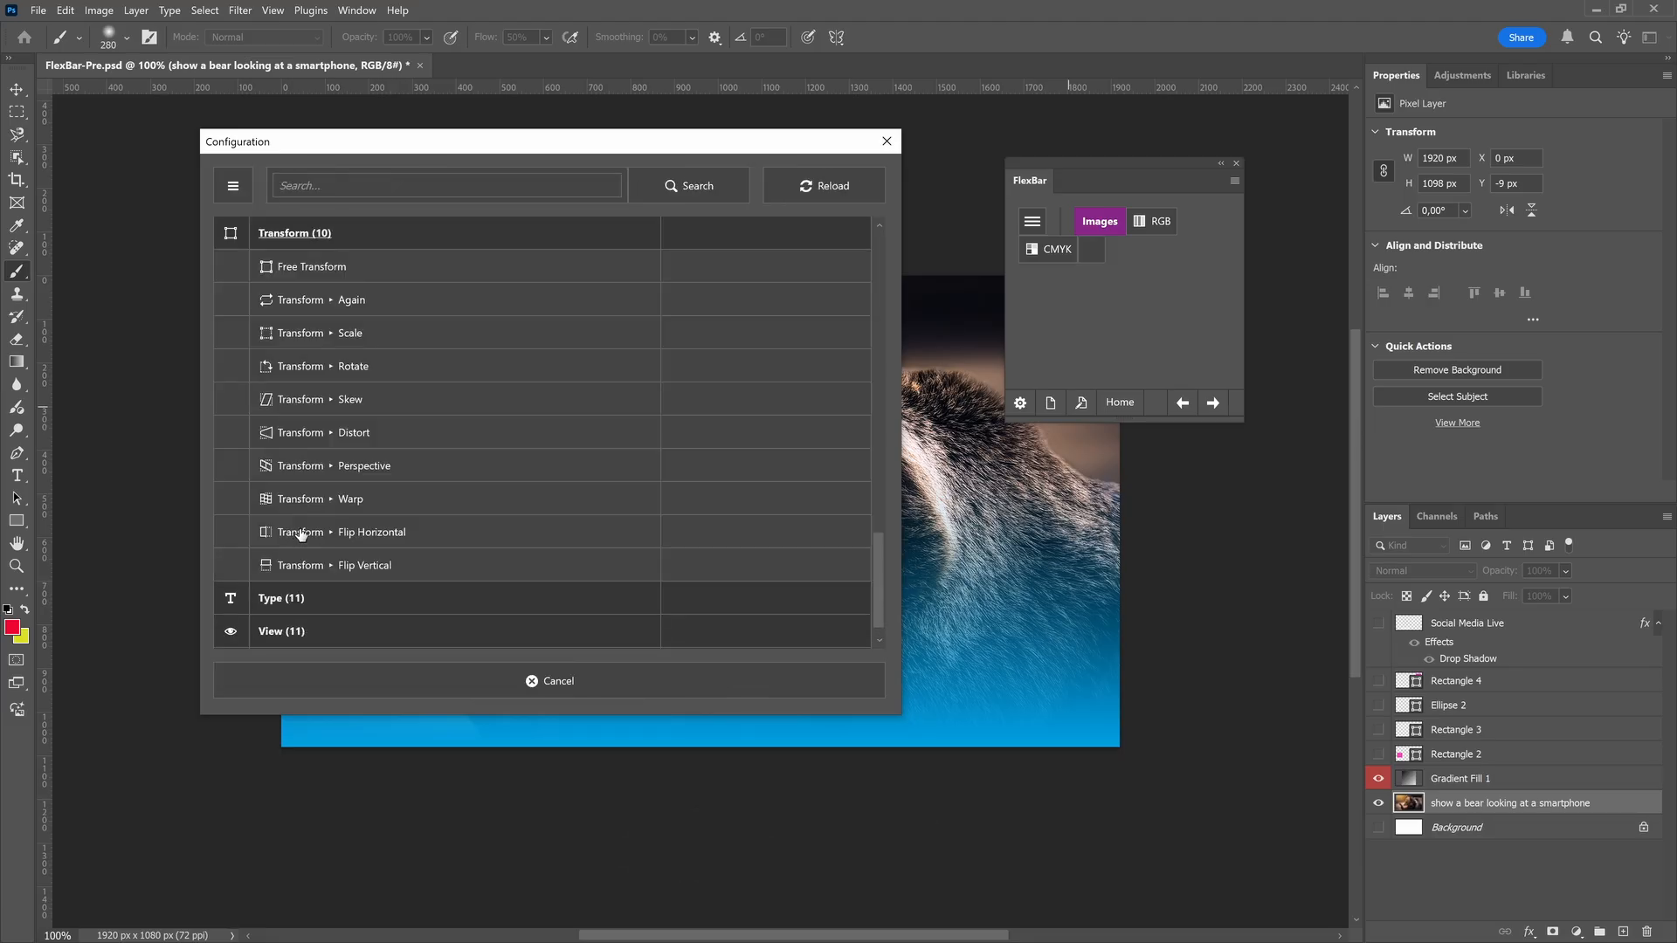
{"action": "left_click", "coordinate": [310, 535]}
Add a button for the function Transform Flip Vertical to the Images page and close the configuration
{"action": "left_click", "coordinate": [375, 688], "text": "alt"}
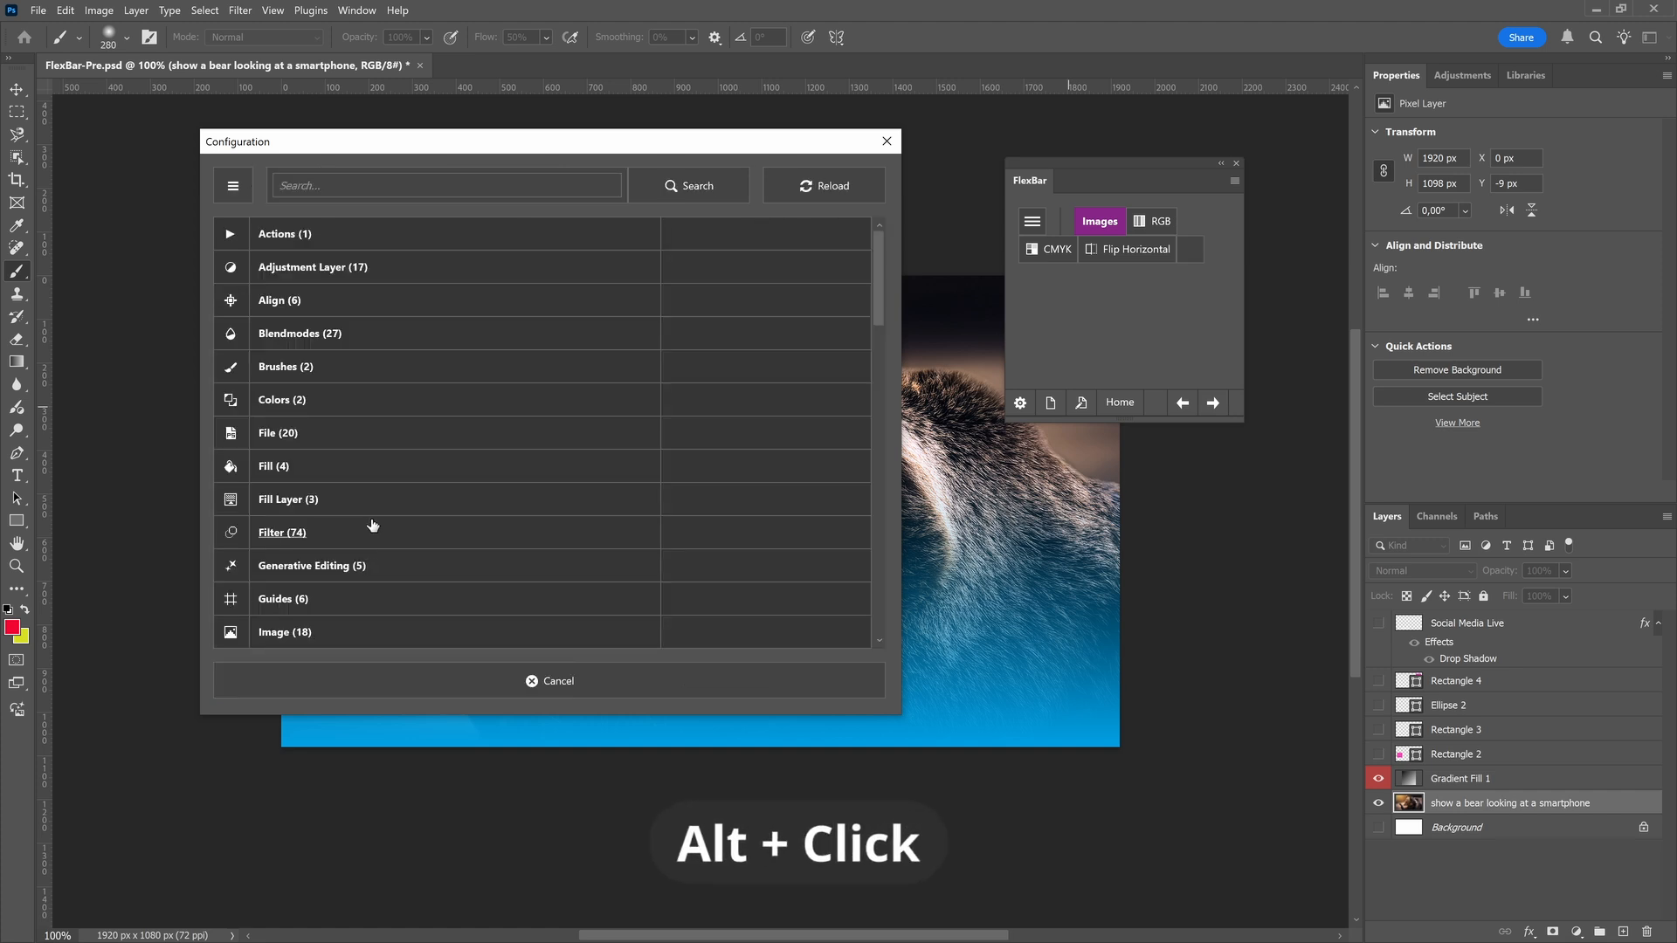
{"action": "scroll", "coordinate": [380, 505], "scroll_direction": "down", "scroll_amount": 3}
{"action": "scroll", "coordinate": [379, 505], "scroll_direction": "down", "scroll_amount": 10}
{"action": "left_click", "coordinate": [375, 532]}
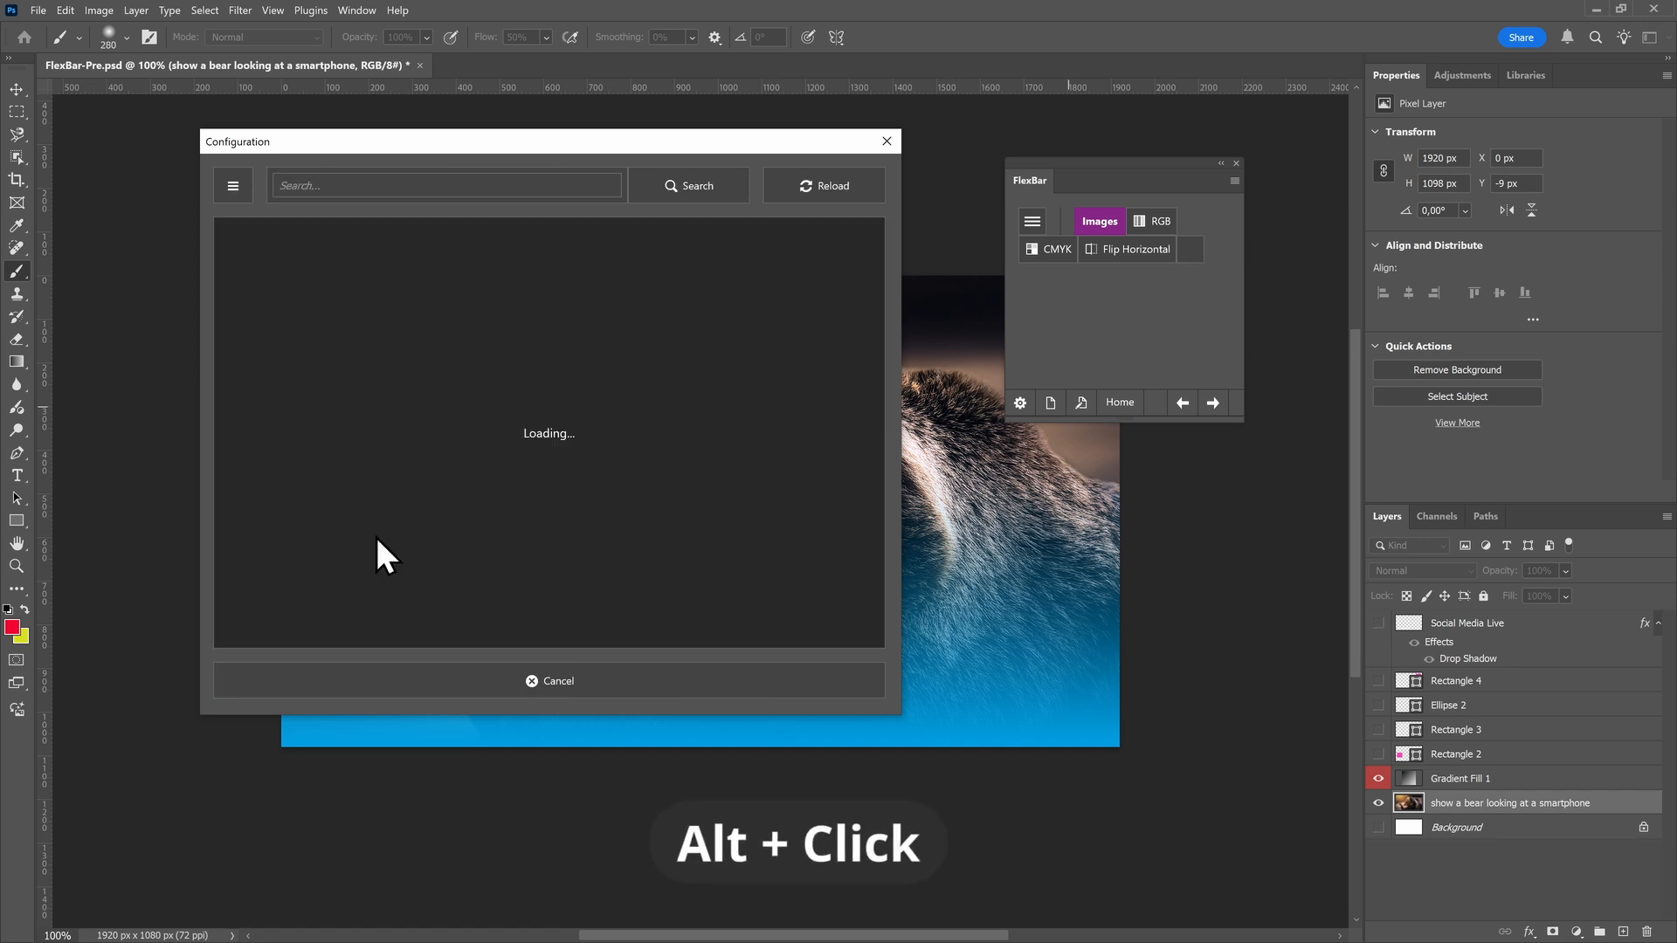
{"action": "left_click", "coordinate": [686, 681]}
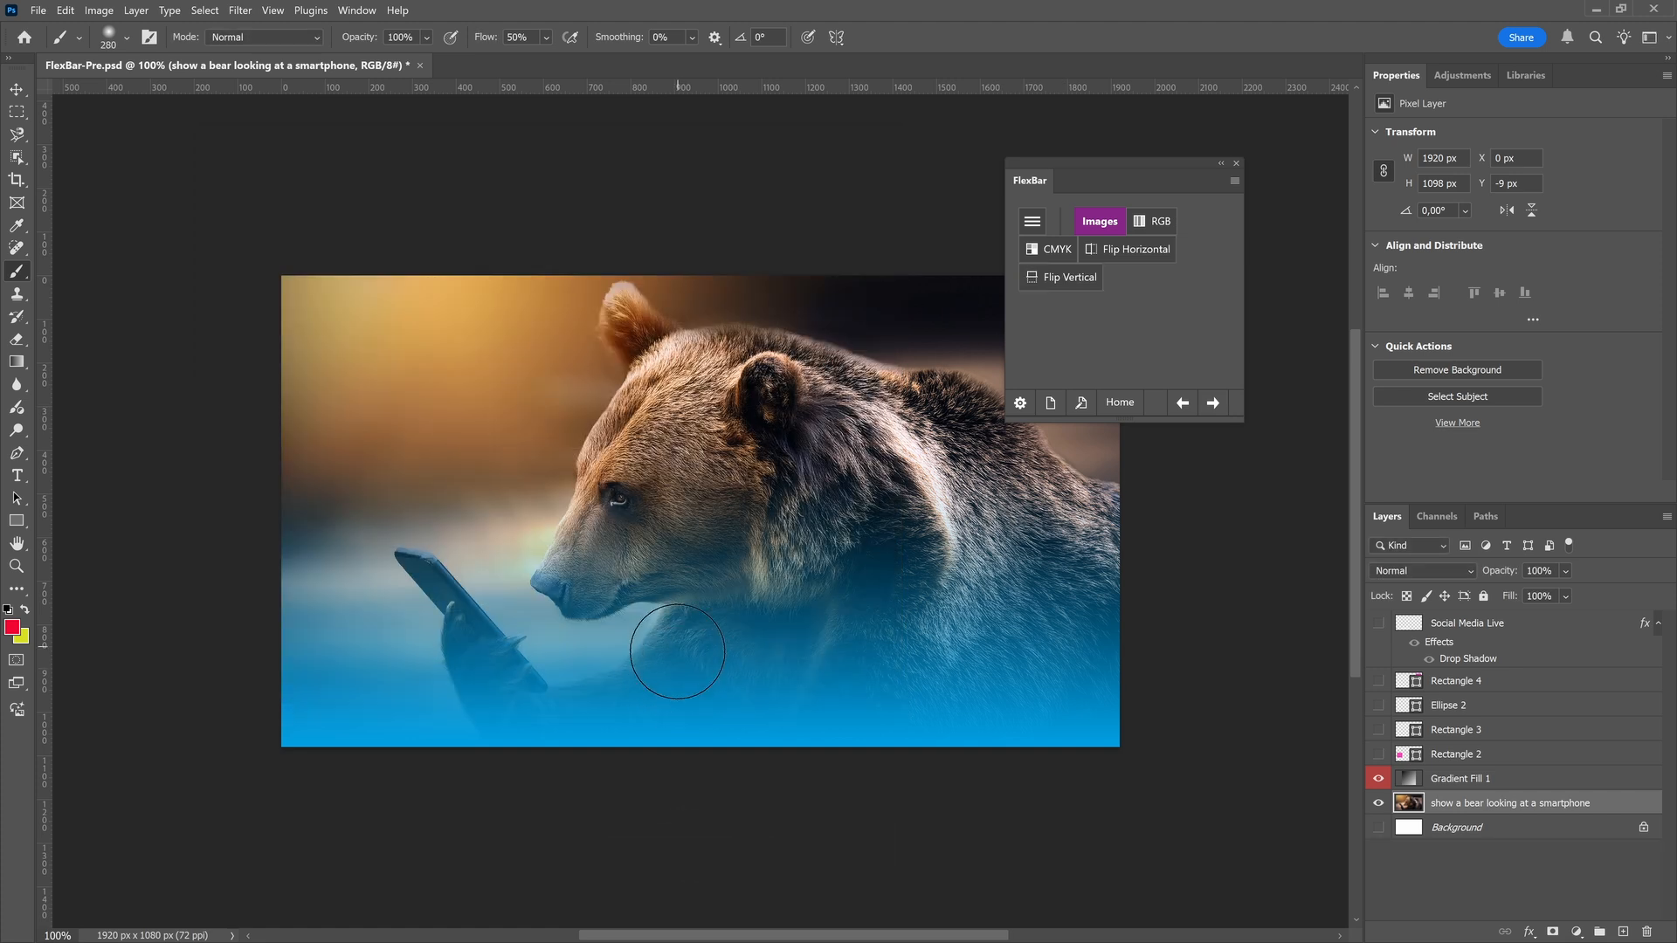
Examine the list of FlexBar pages and the plugin statistics at the end of the settings
{"action": "left_click", "coordinate": [1050, 407]}
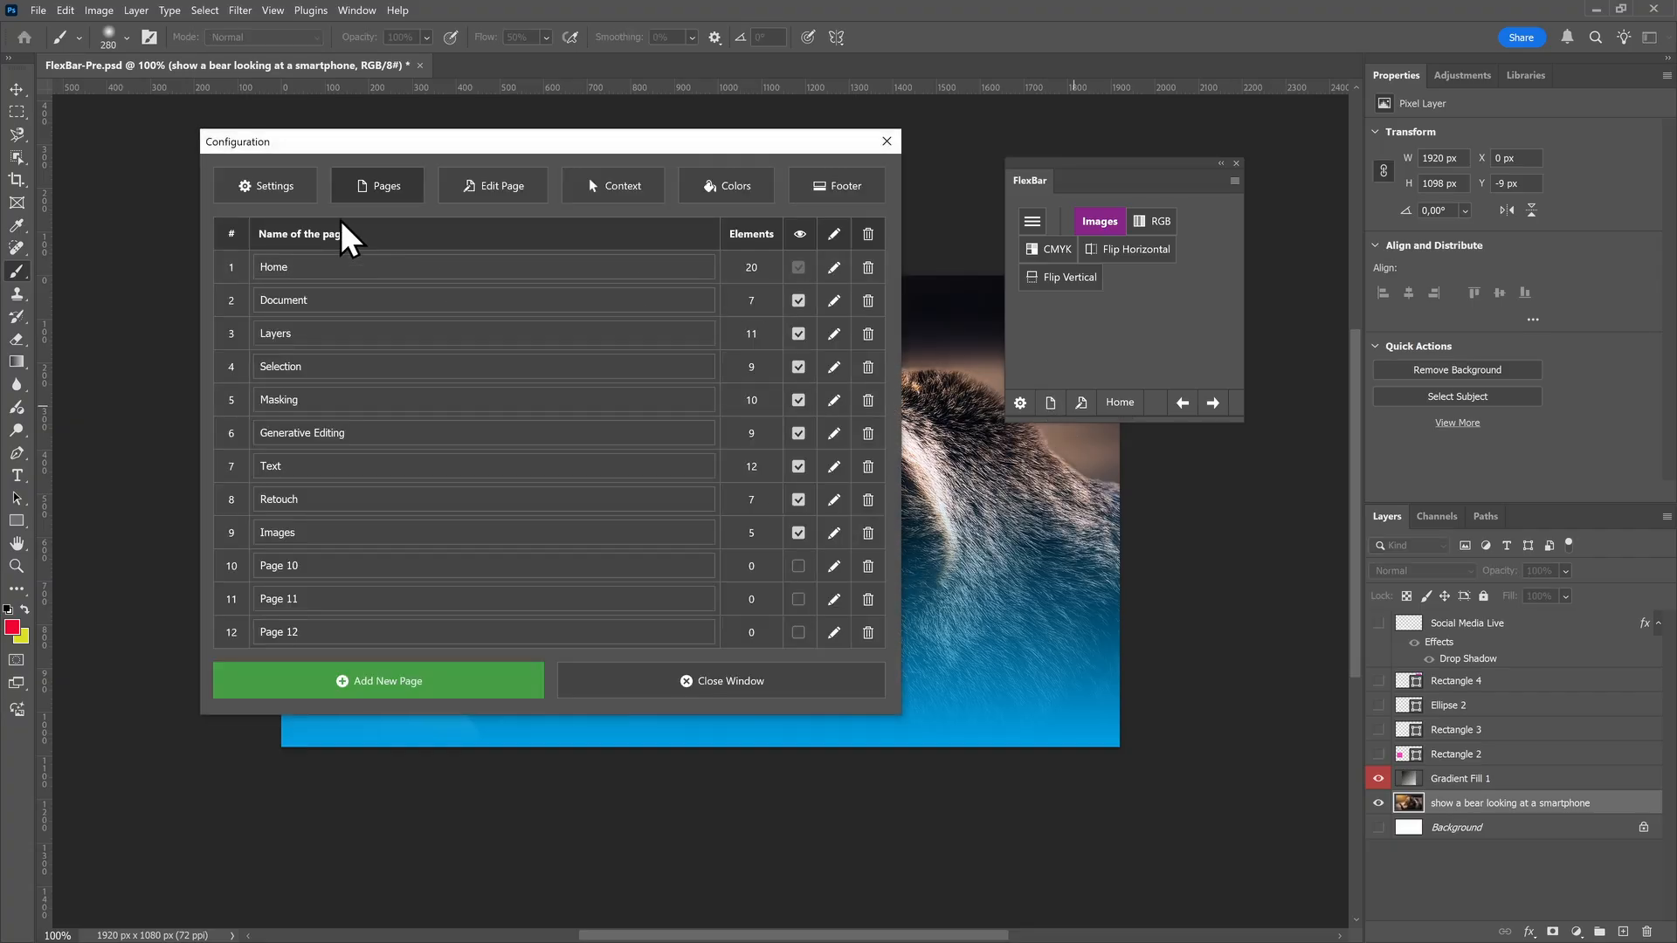
{"action": "left_click", "coordinate": [295, 191]}
{"action": "scroll", "coordinate": [371, 525], "scroll_direction": "down", "scroll_amount": 6}
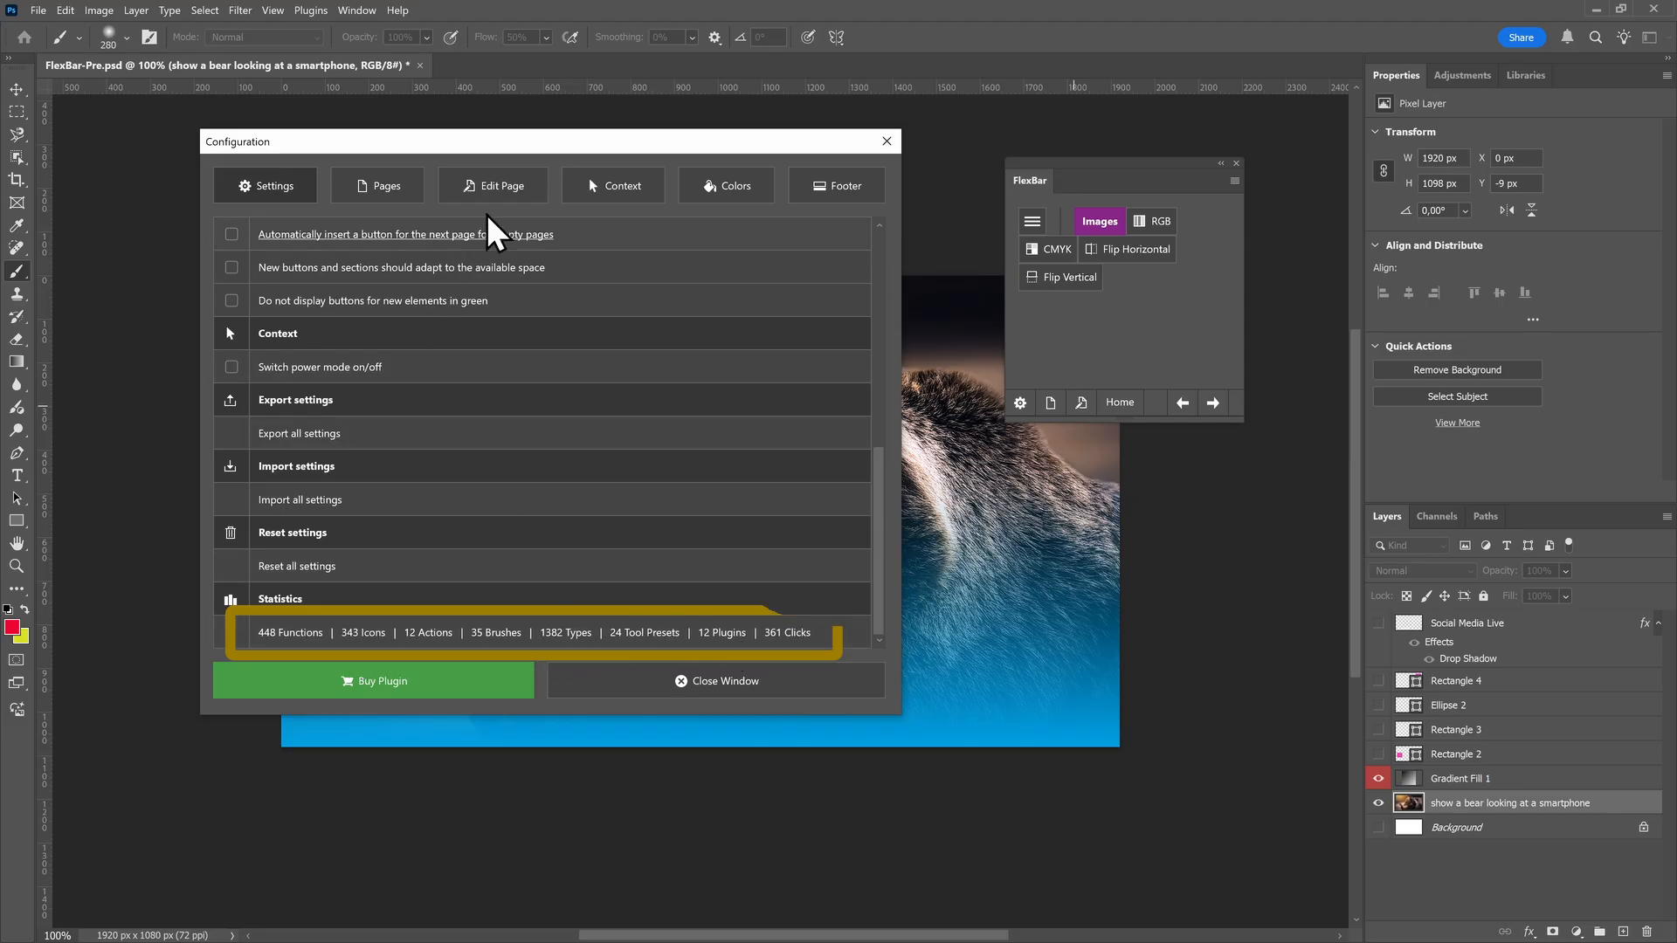
{"action": "left_click", "coordinate": [493, 186]}
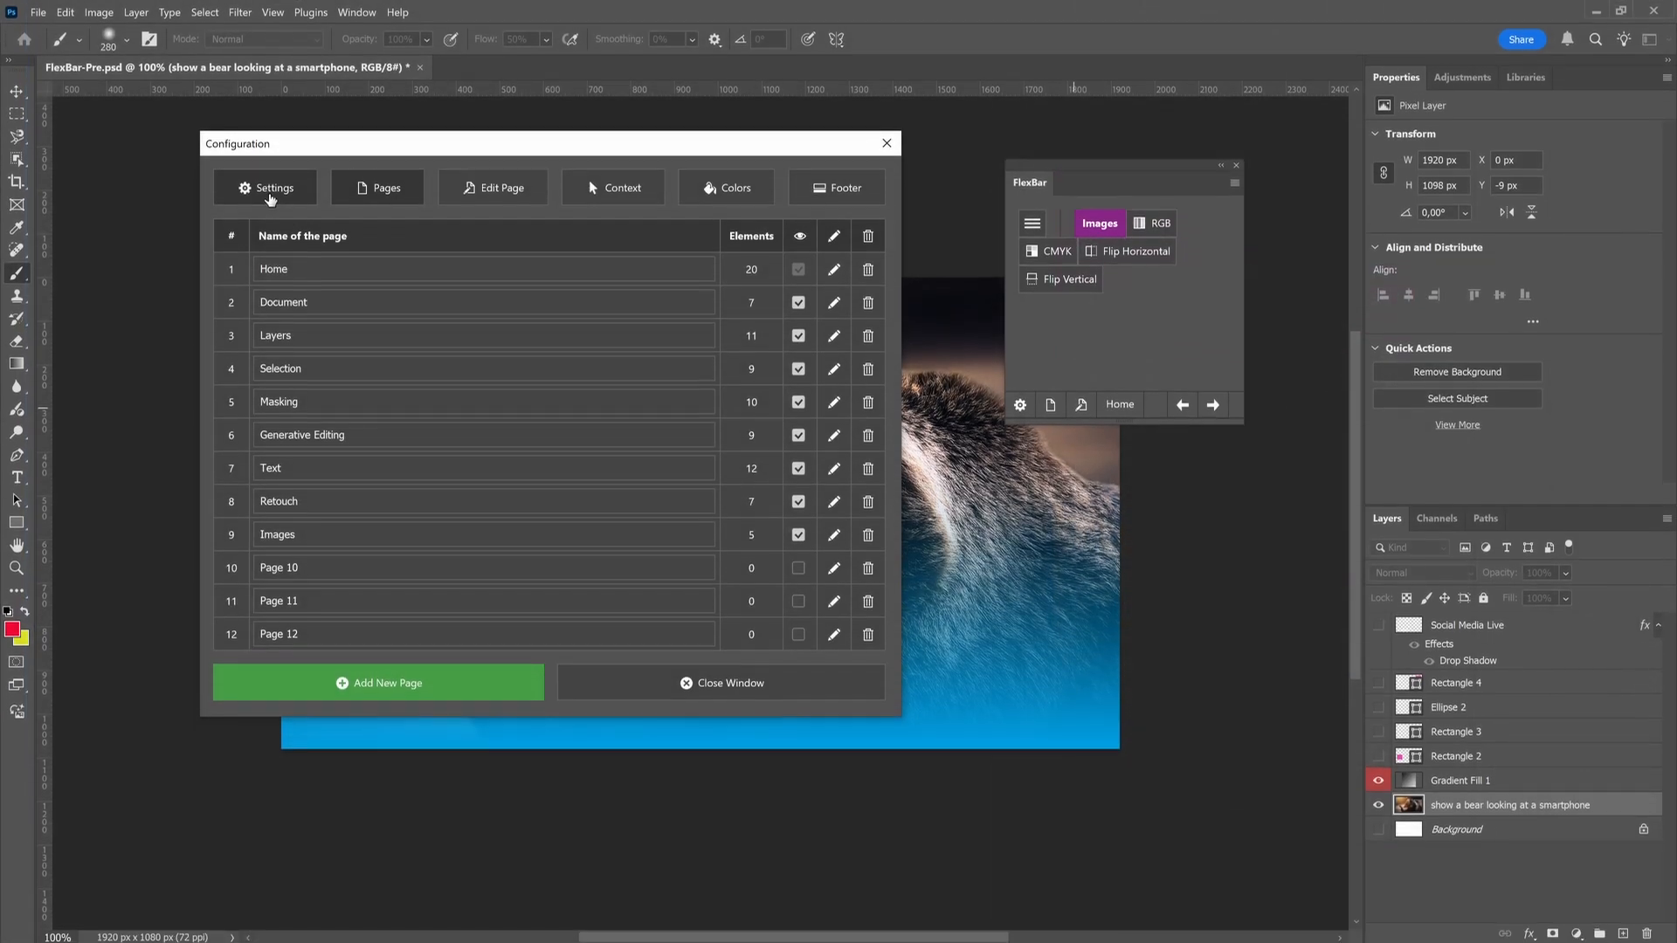
Toggle the Show scrollbar for content option in the FlexBar settings and close the configuration
{"action": "left_click", "coordinate": [271, 197]}
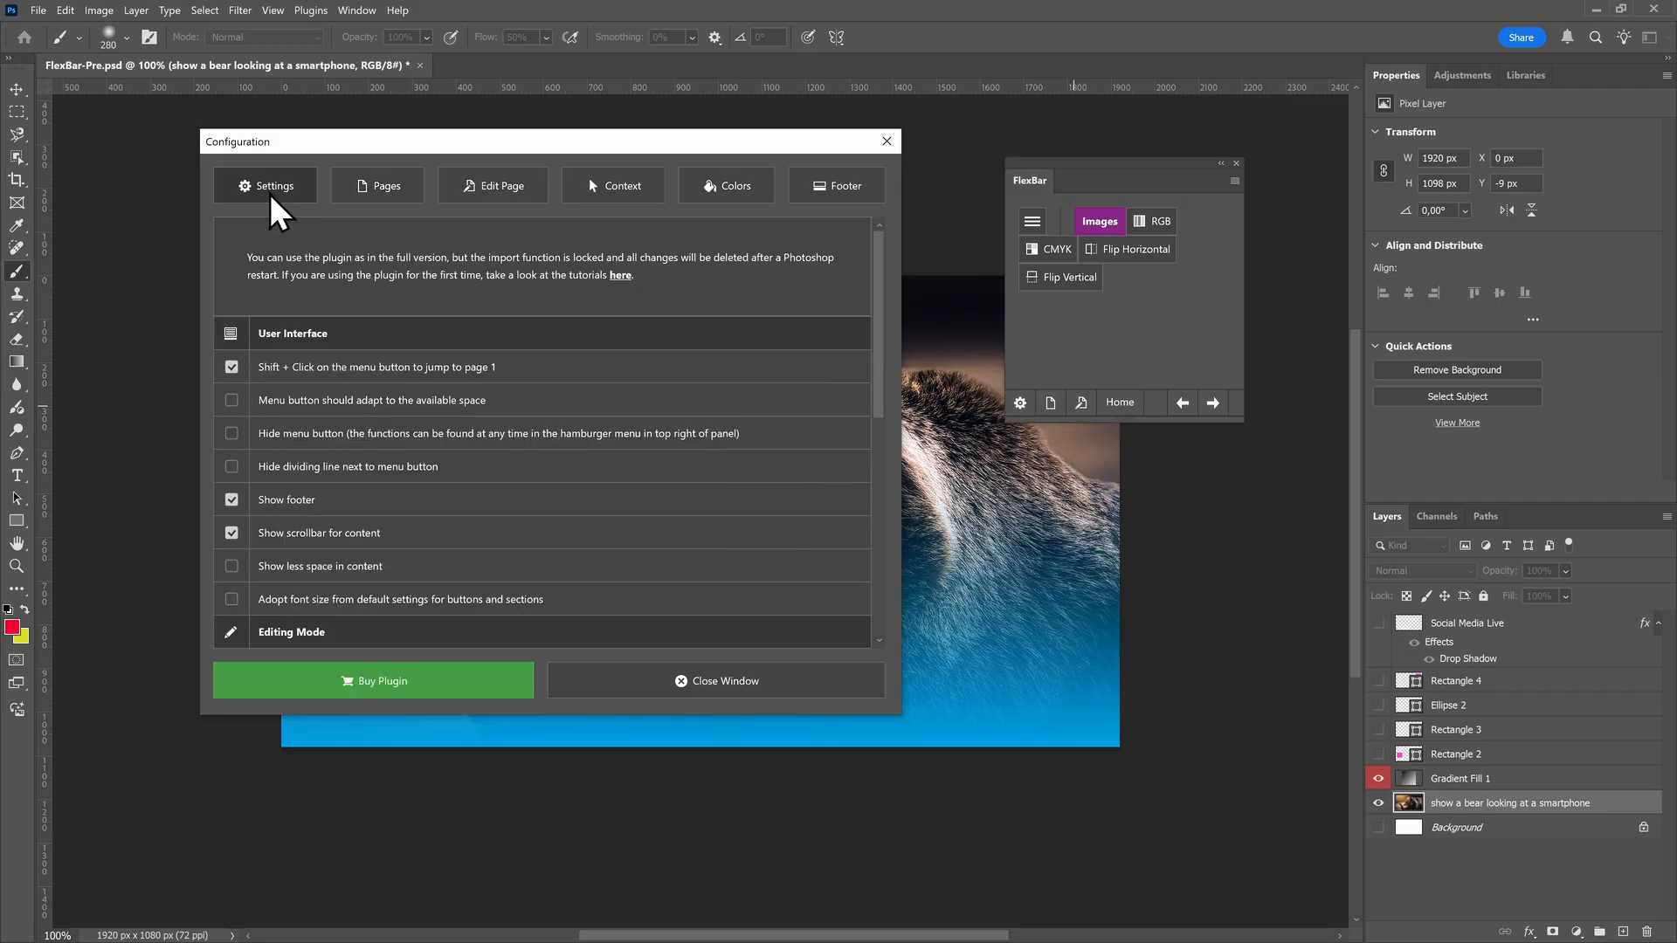
{"action": "scroll", "coordinate": [297, 354], "scroll_direction": "down", "scroll_amount": 2}
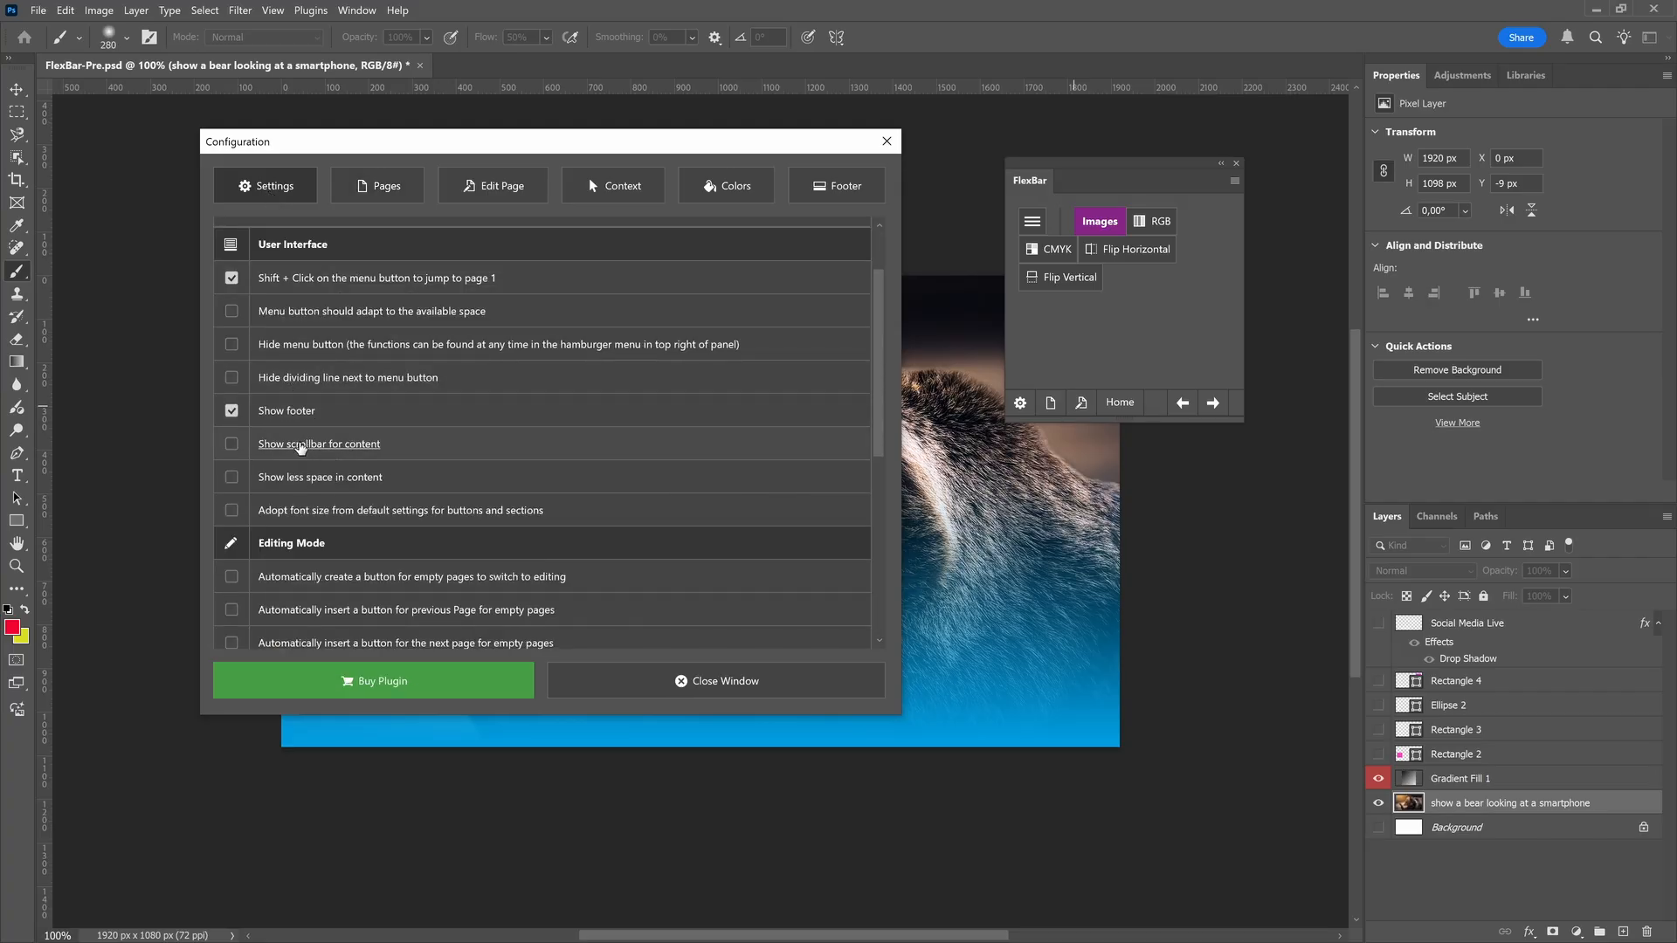
{"action": "left_click", "coordinate": [717, 680]}
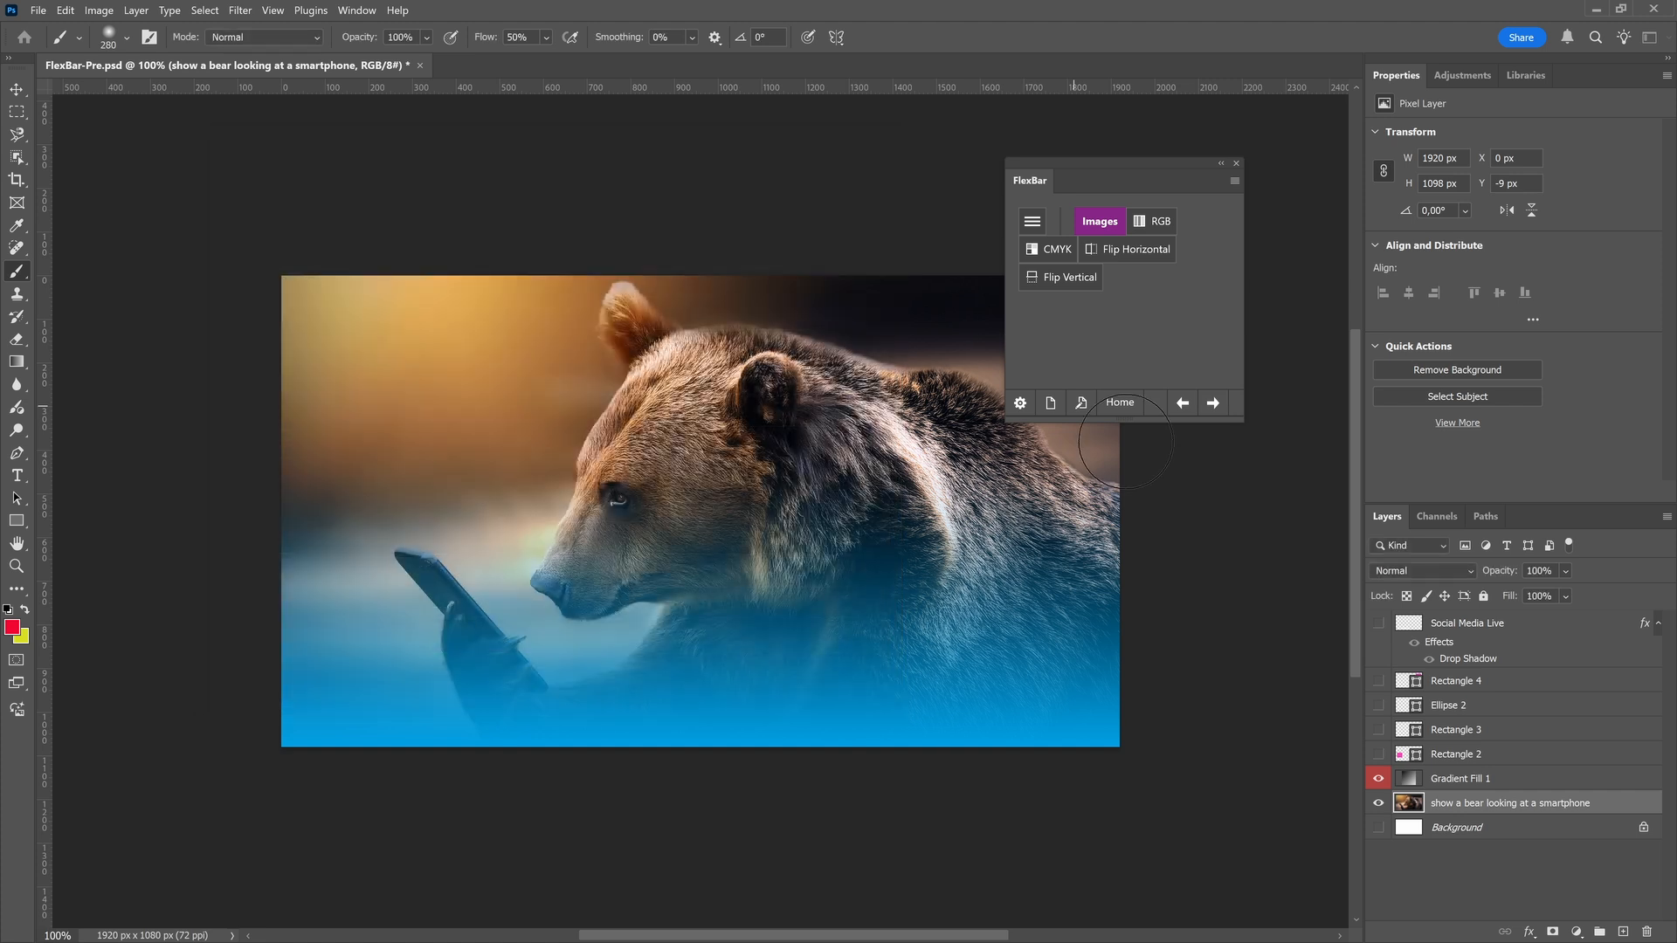
Shrink the floating FlexBar panel to check its content scrolling, and widen it again so the buttons sit side by side
{"action": "left_click_drag", "start_coordinate": [1242, 422], "coordinate": [1137, 365]}
{"action": "scroll", "coordinate": [1047, 267], "scroll_direction": "down", "scroll_amount": 1}
{"action": "scroll", "coordinate": [1048, 268], "scroll_direction": "up", "scroll_amount": 1}
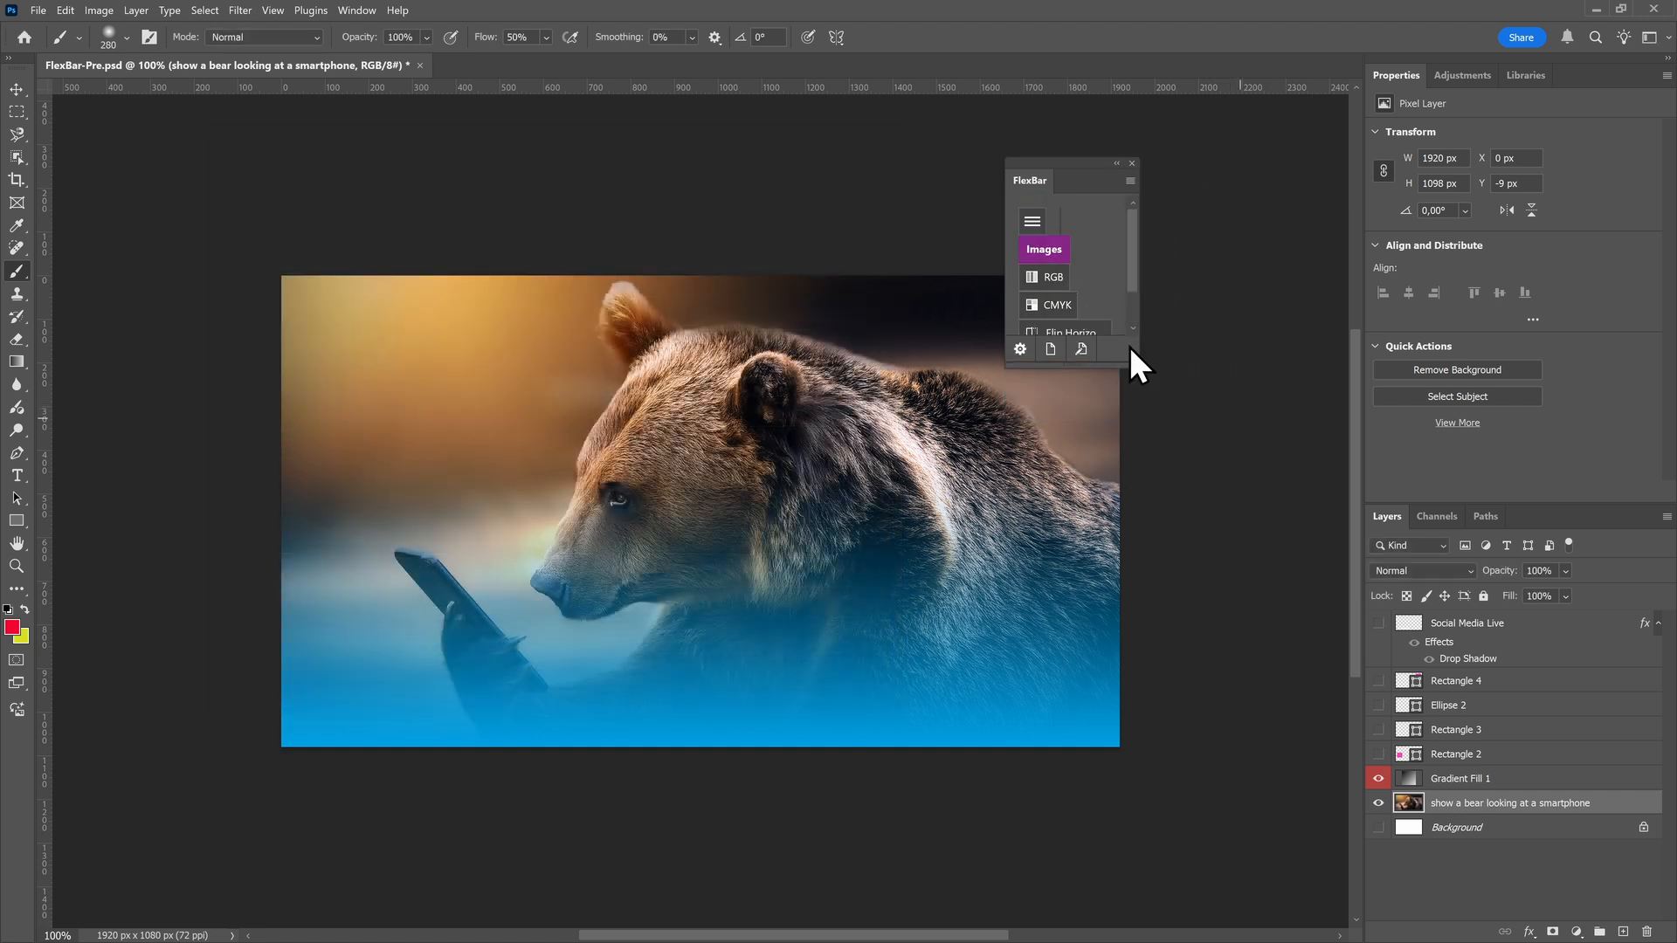
{"action": "left_click_drag", "start_coordinate": [1138, 361], "coordinate": [1231, 364]}
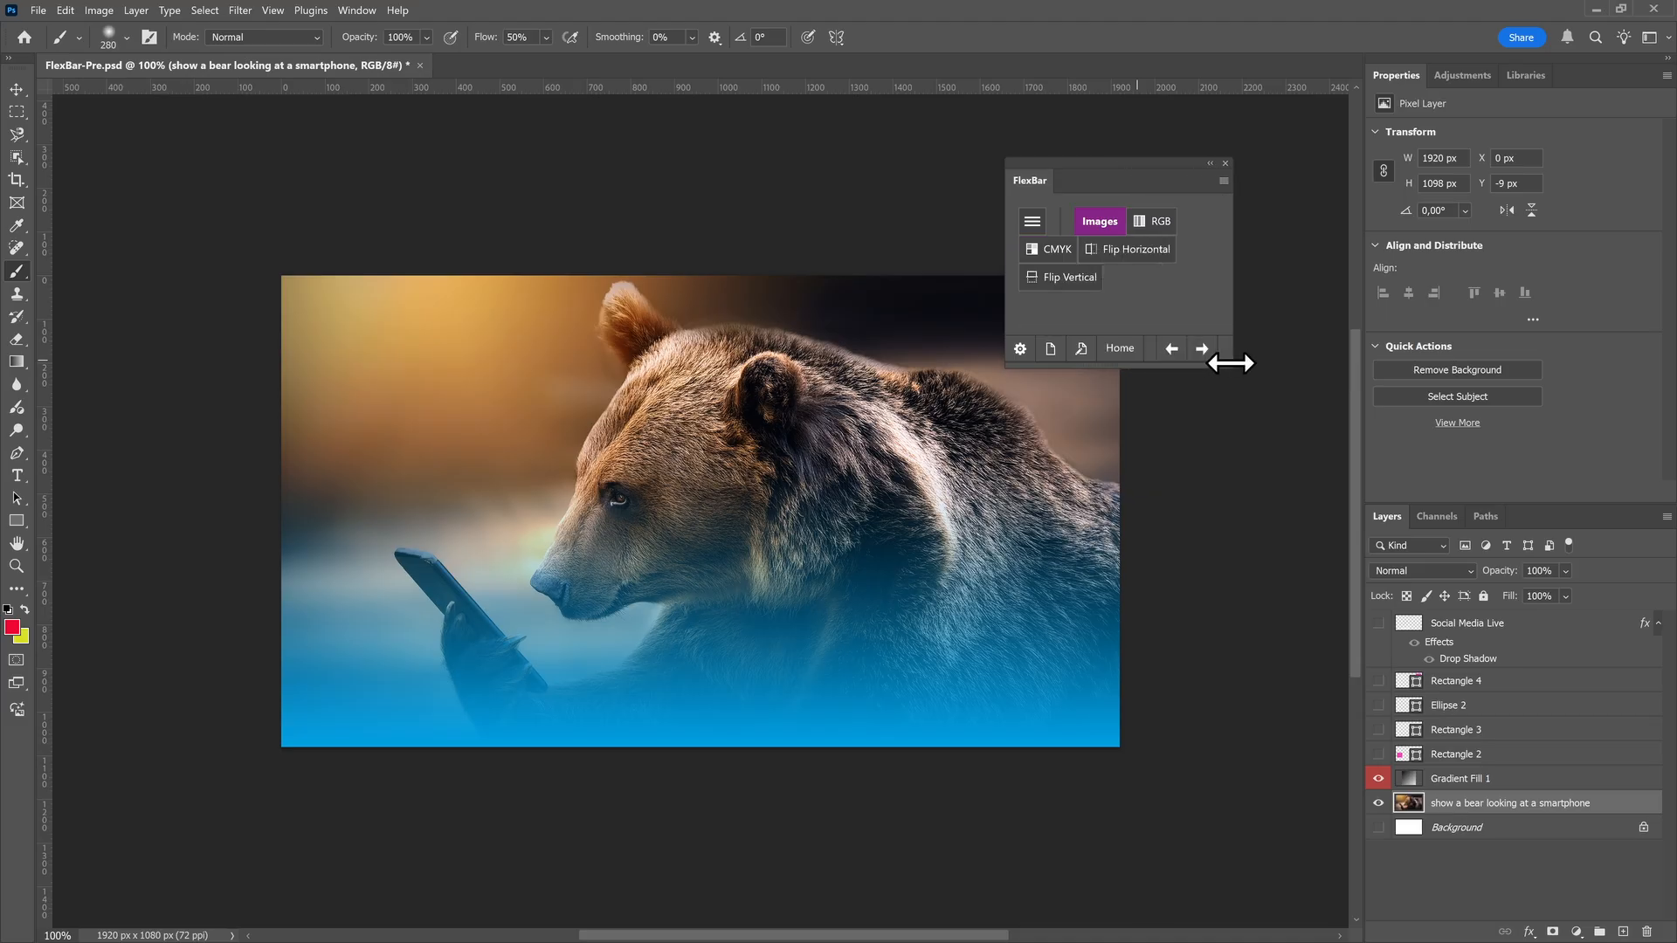
Add a Select Font button for Quicksand-Light to the Images page and close the configuration
{"action": "left_click", "coordinate": [1080, 351]}
{"action": "left_click", "coordinate": [516, 680]}
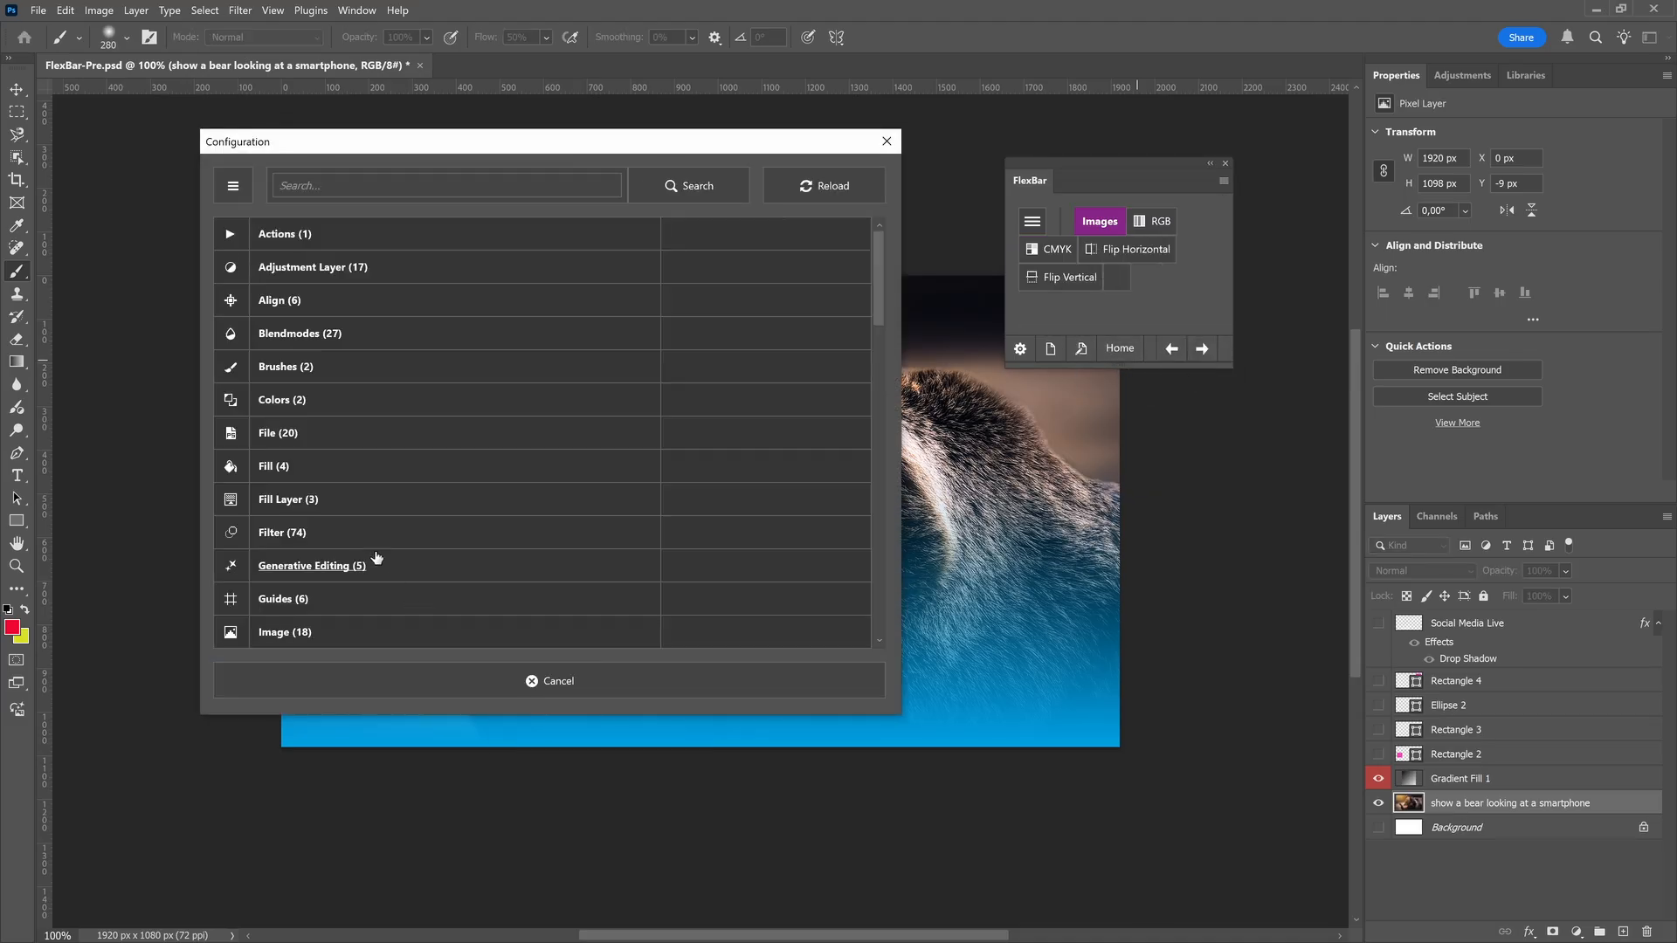
{"action": "scroll", "coordinate": [376, 557], "scroll_direction": "down", "scroll_amount": 10}
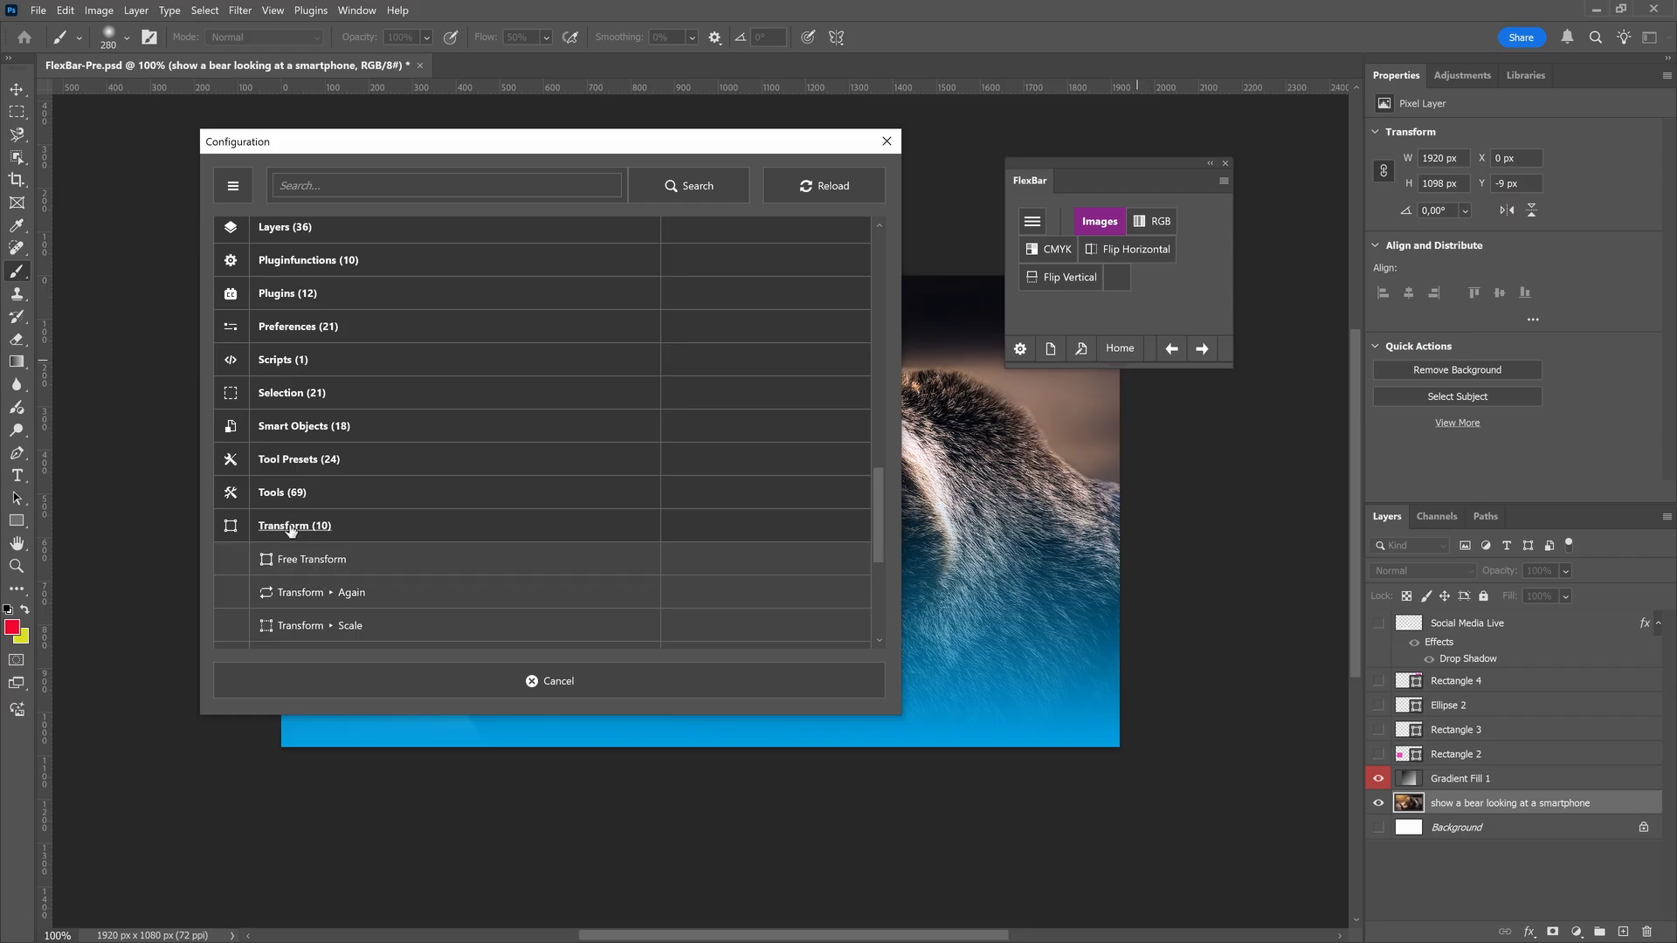
{"action": "left_click", "coordinate": [292, 527]}
{"action": "left_click", "coordinate": [292, 567]}
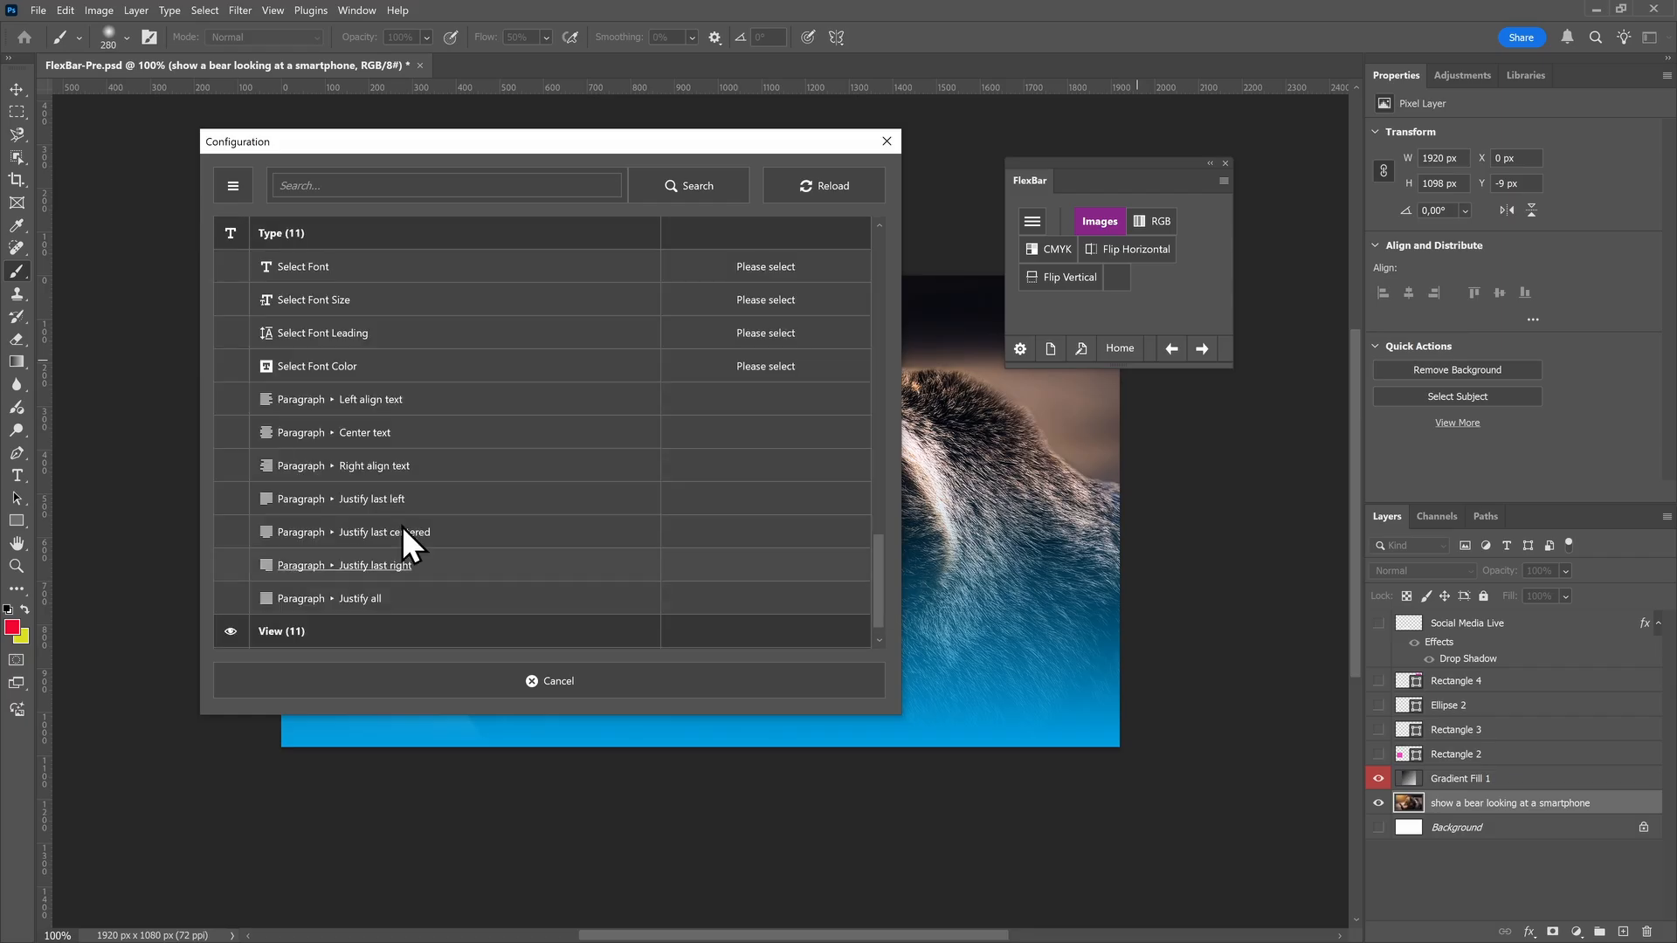
{"action": "left_click", "coordinate": [760, 272]}
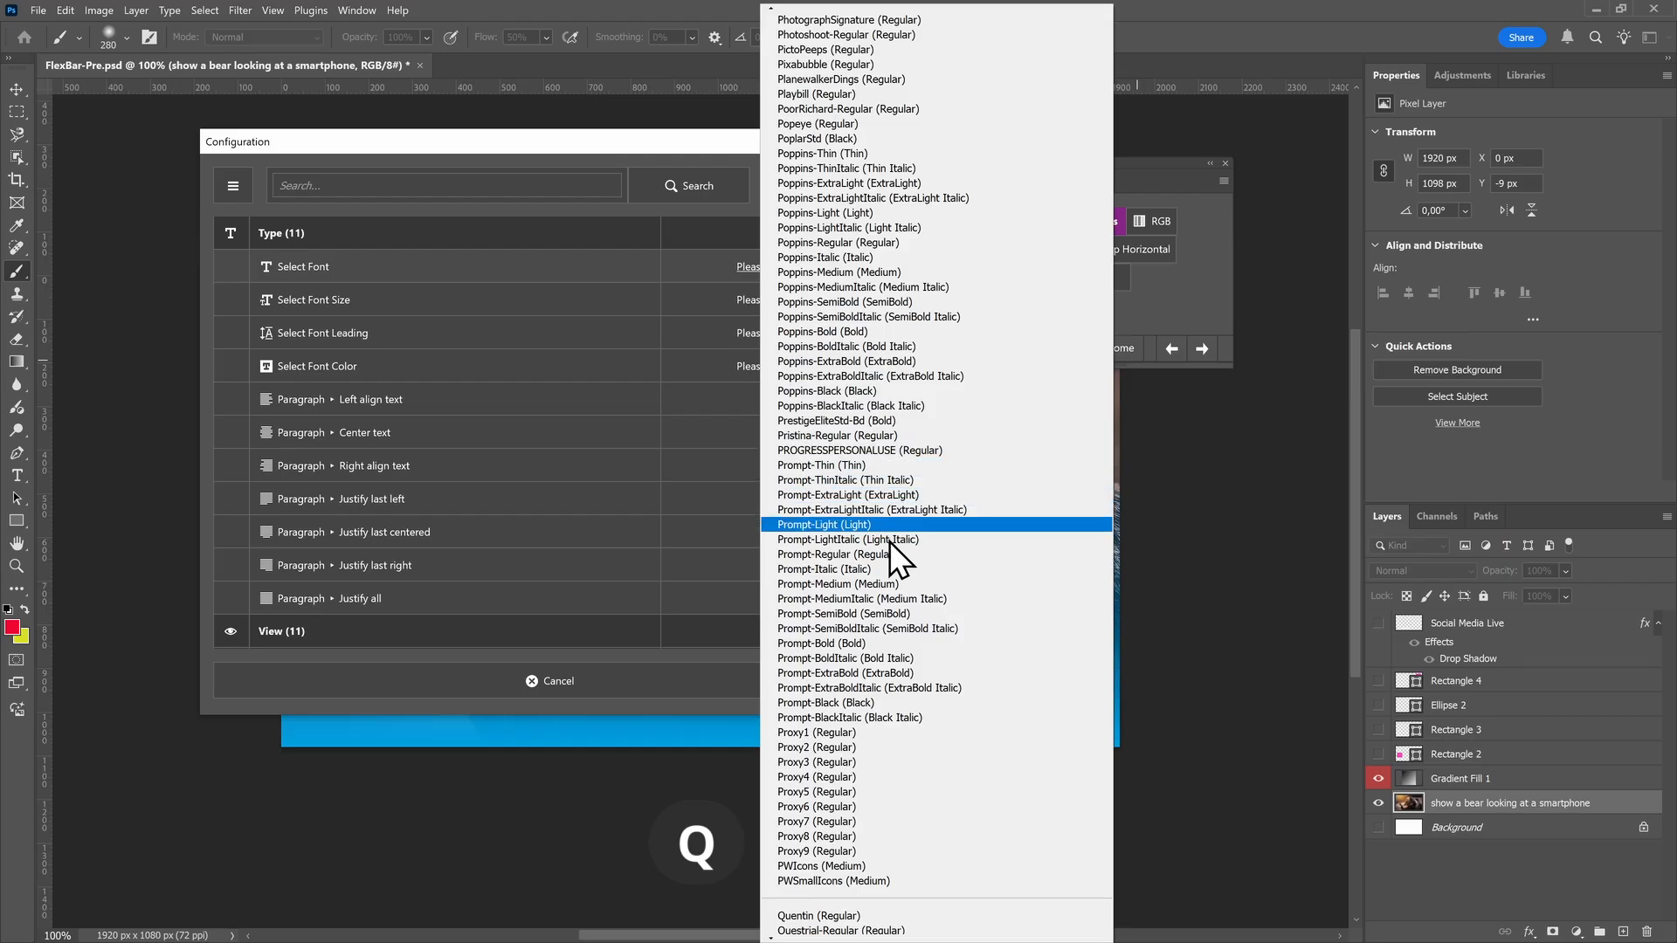
{"action": "mouse_move", "coordinate": [817, 935]}
{"action": "left_click", "coordinate": [844, 842]}
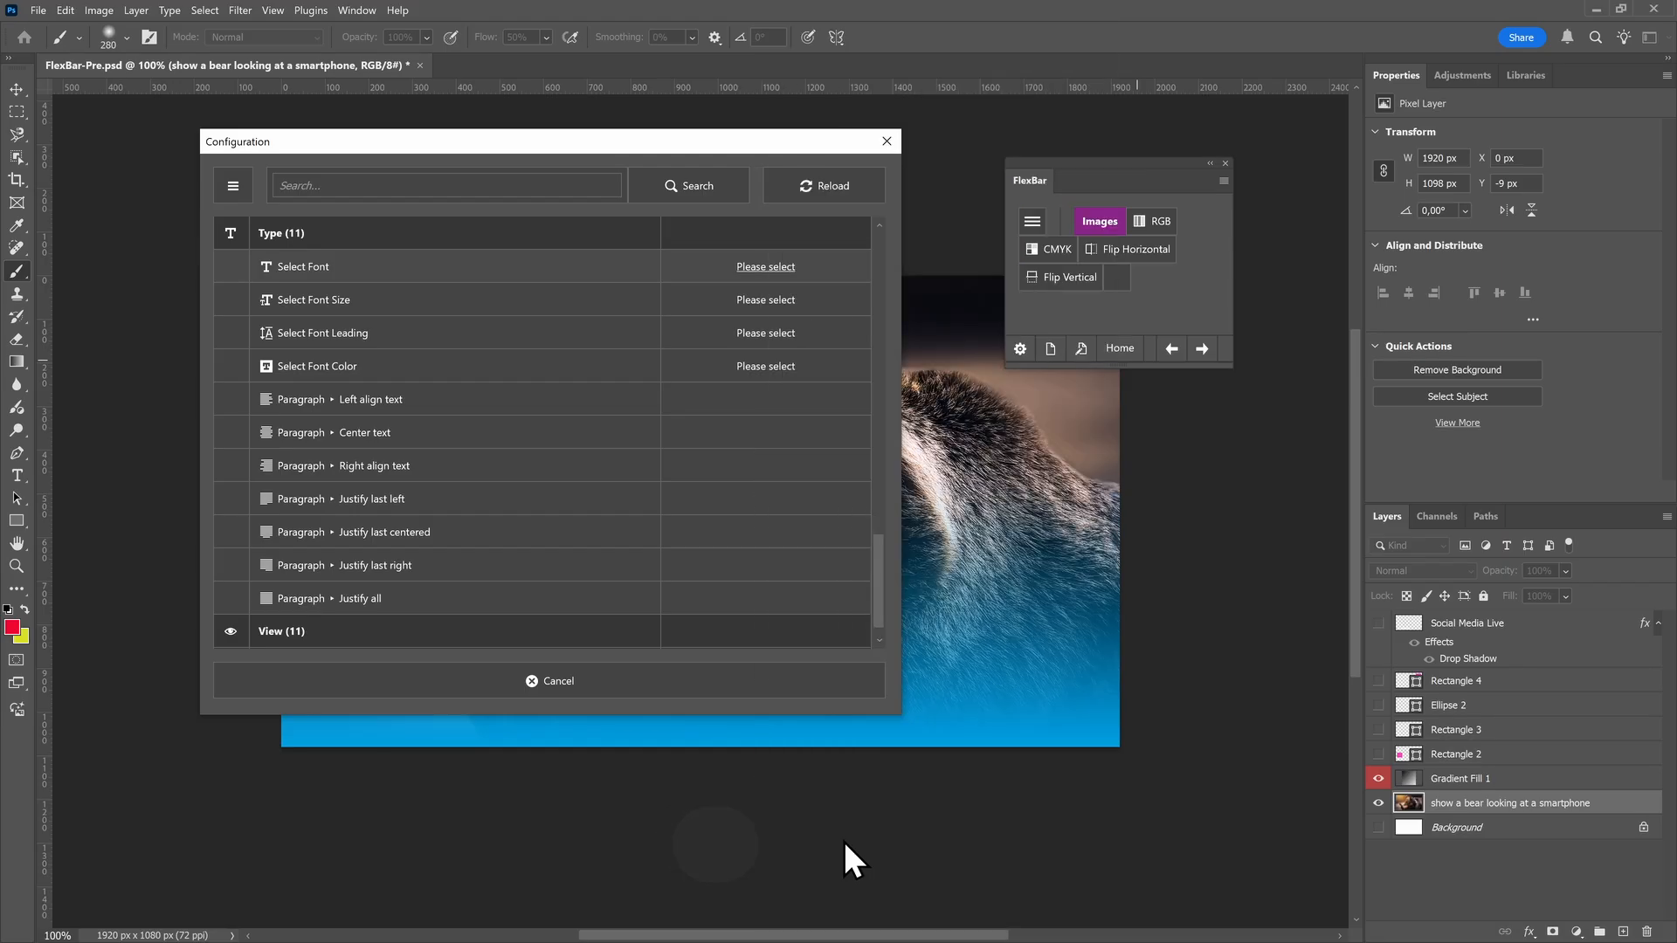
{"action": "left_click", "coordinate": [664, 682]}
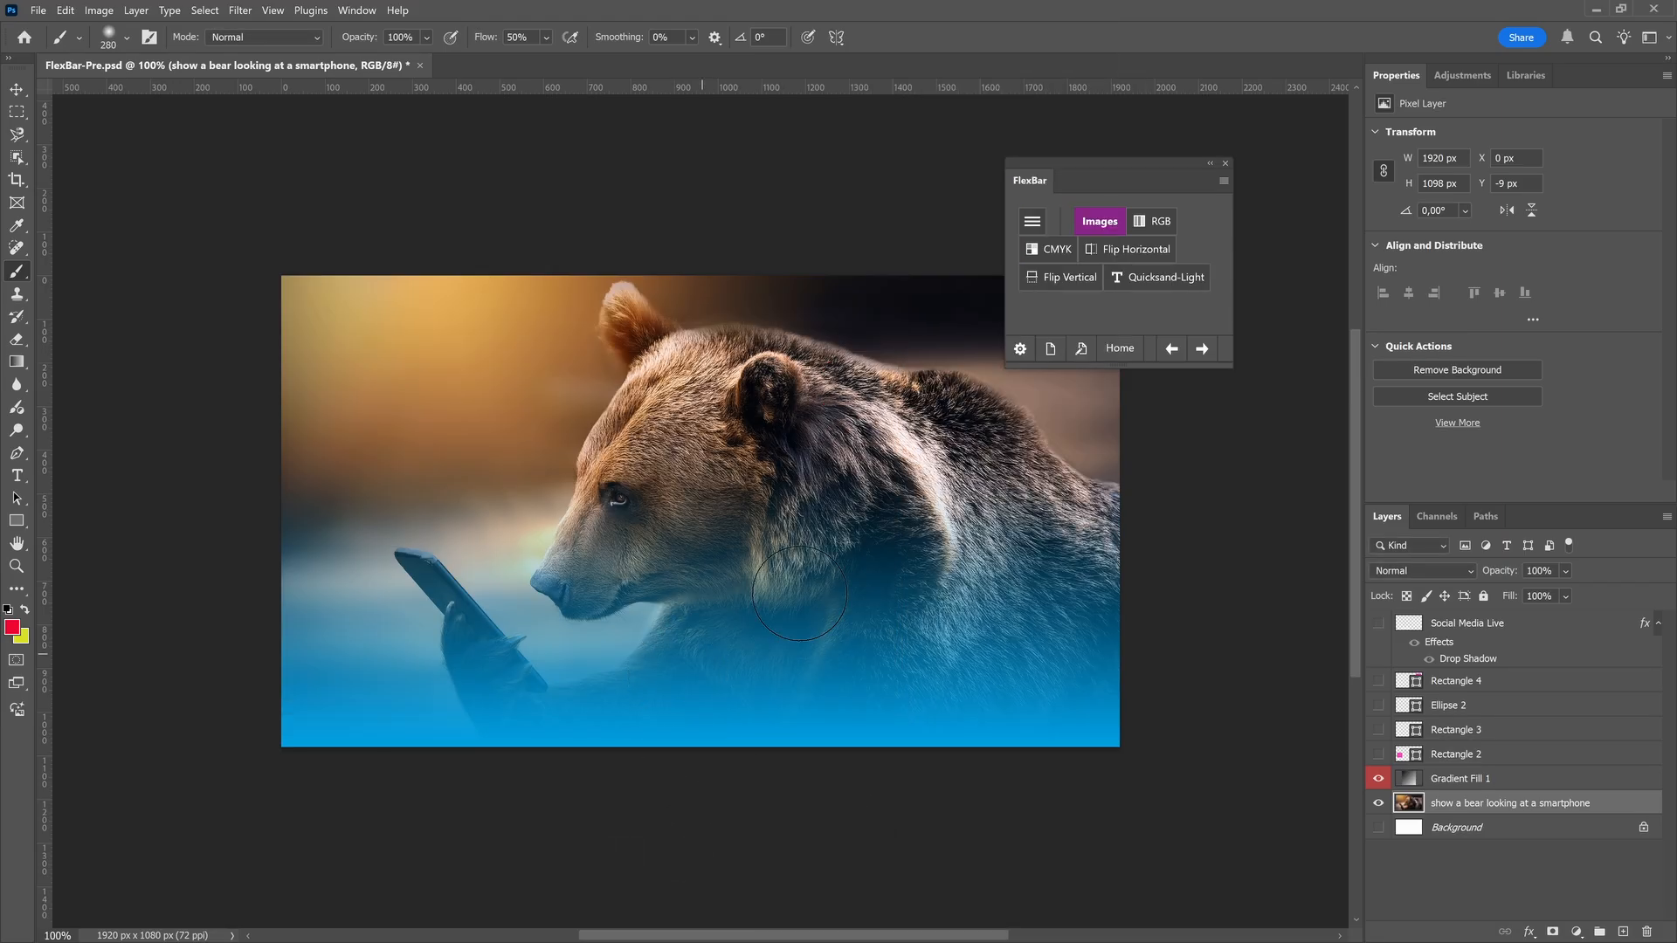
Dock the FlexBar panel beside the Properties panel, and float it again over the document's upper left area with a wider size
{"action": "left_click_drag", "start_coordinate": [1026, 182], "coordinate": [1361, 197]}
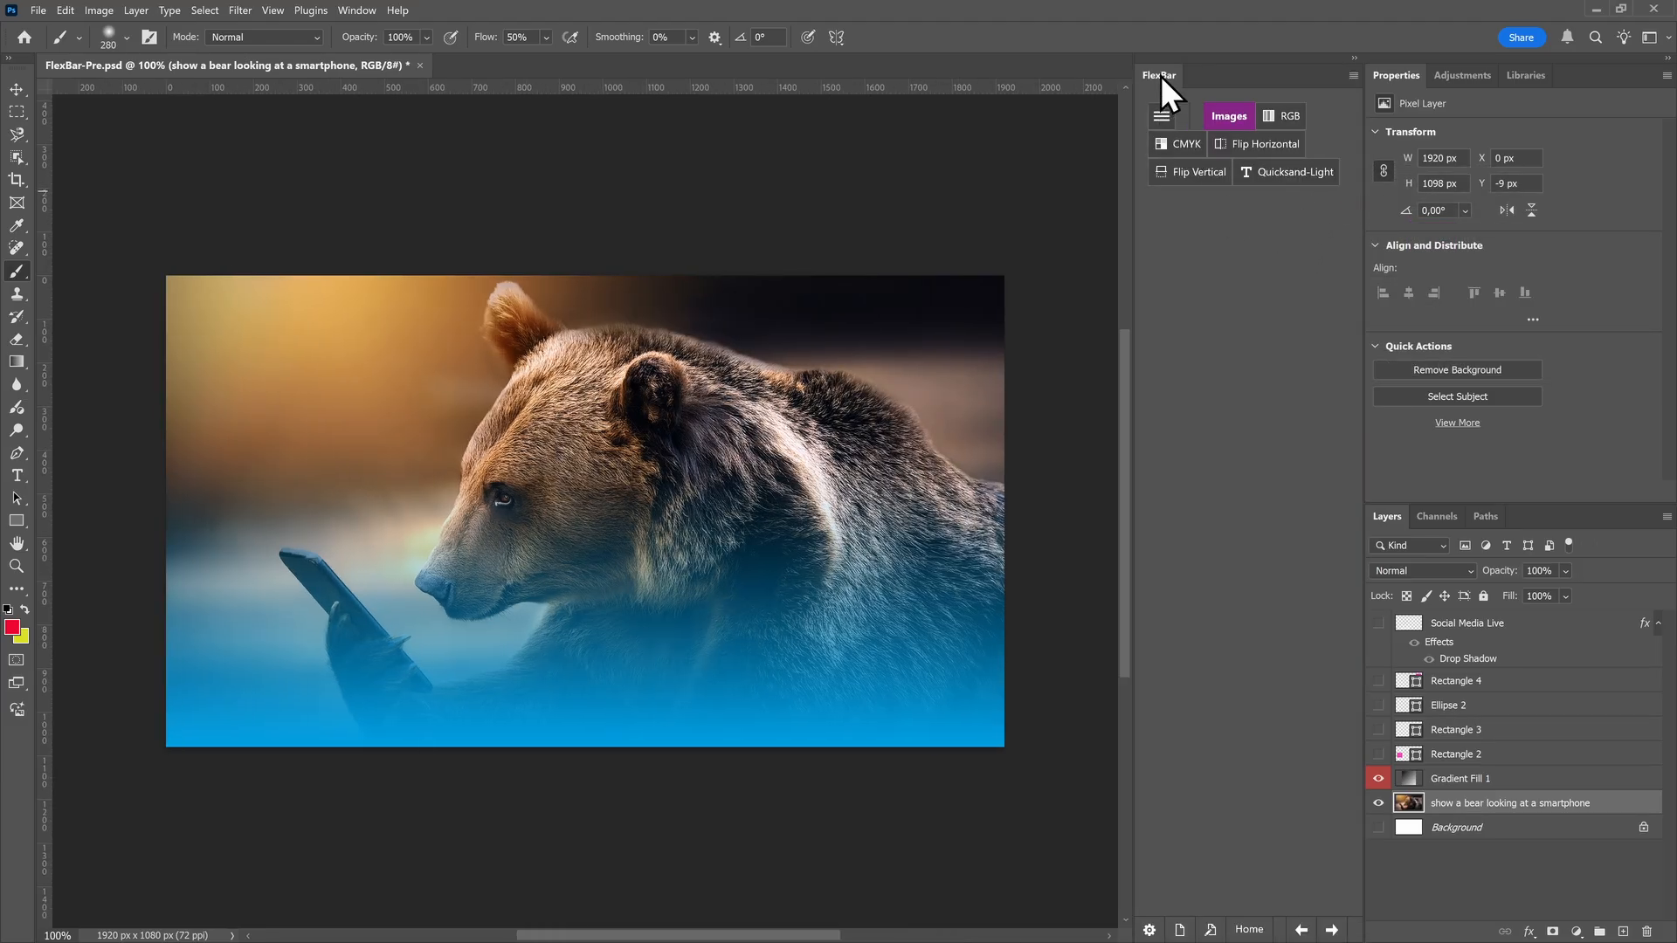
{"action": "left_click_drag", "start_coordinate": [1162, 76], "coordinate": [341, 143]}
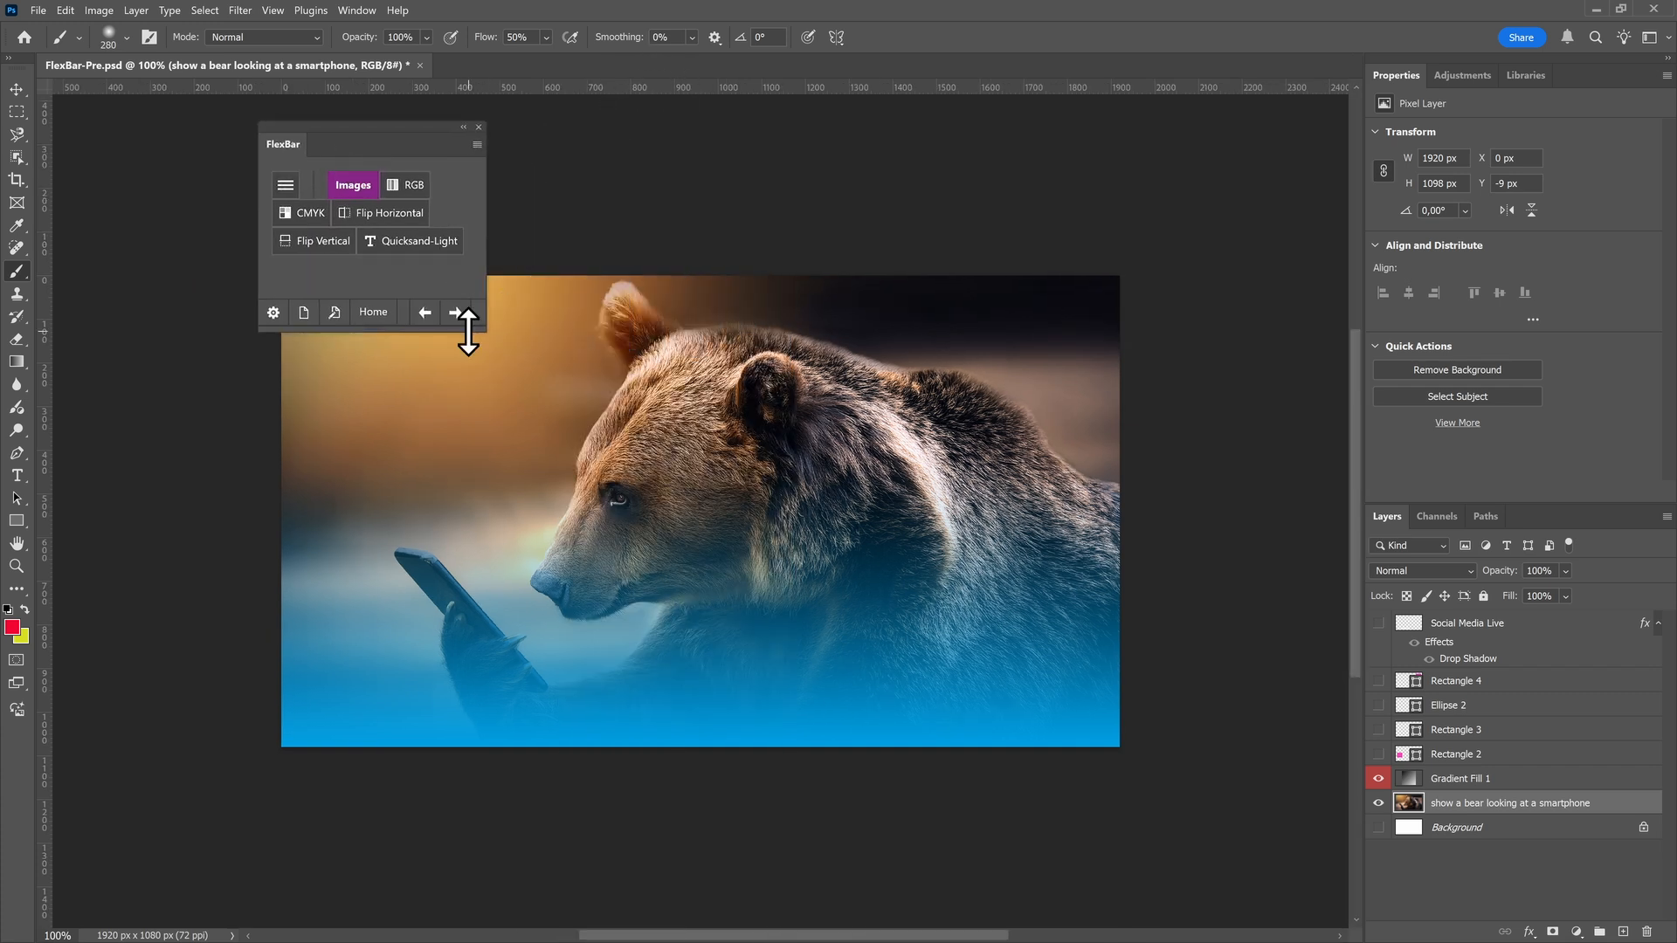
{"action": "left_click_drag", "start_coordinate": [486, 330], "coordinate": [1027, 280]}
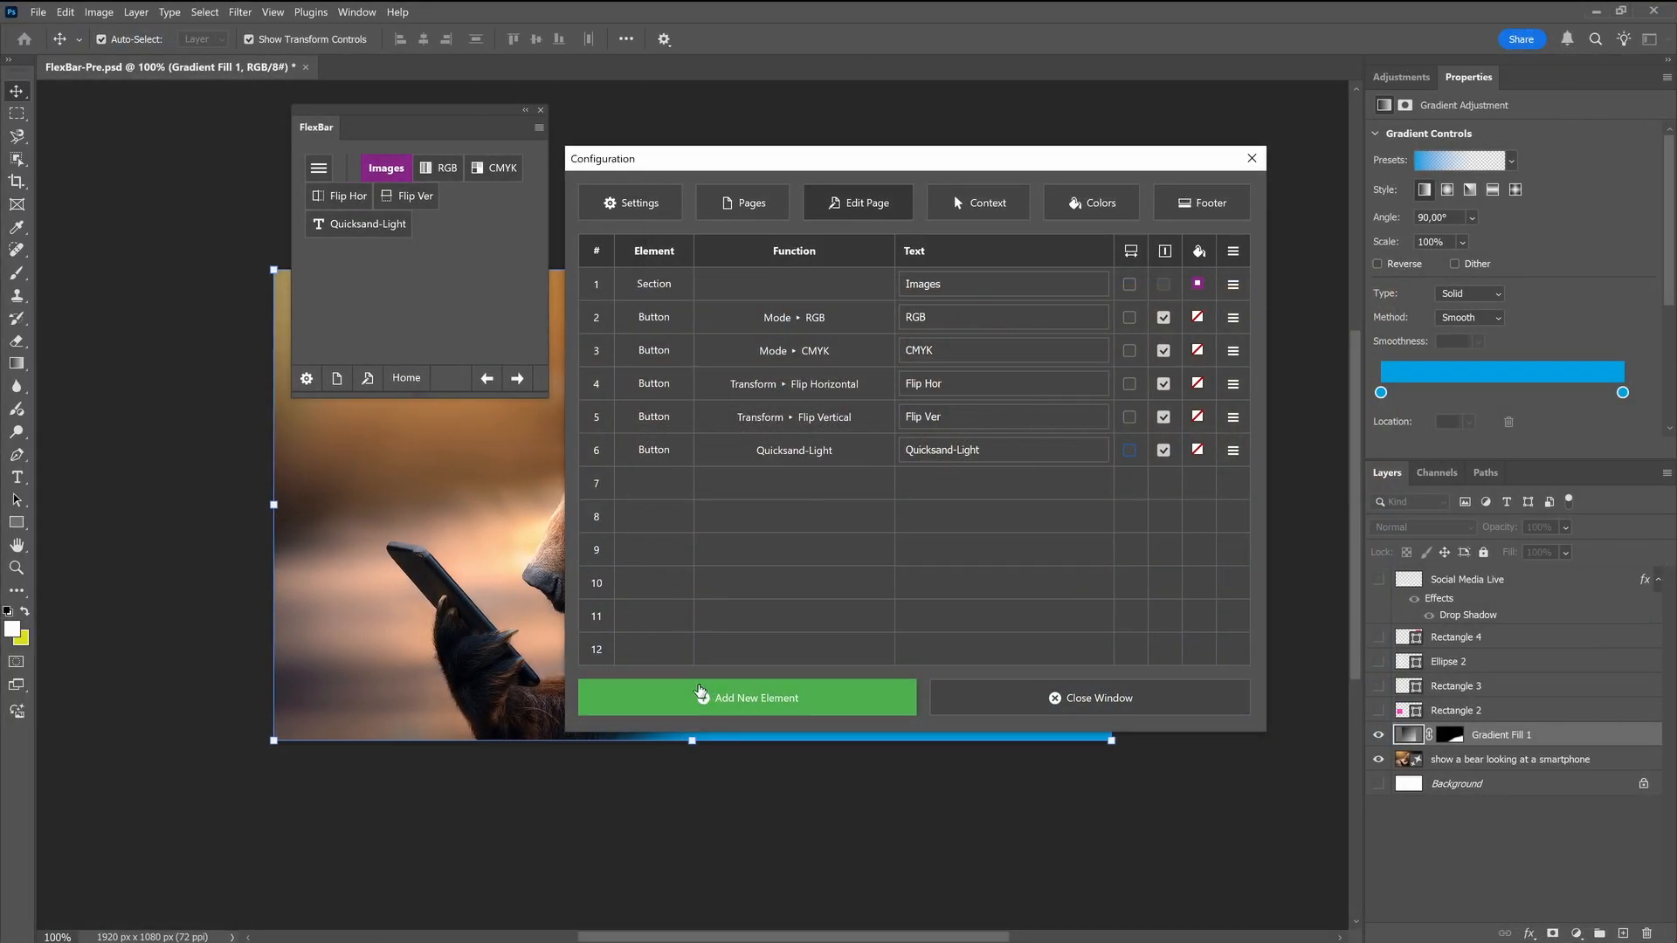
Add a horizontal line element at the end of the Images page
{"action": "left_click", "coordinate": [703, 699]}
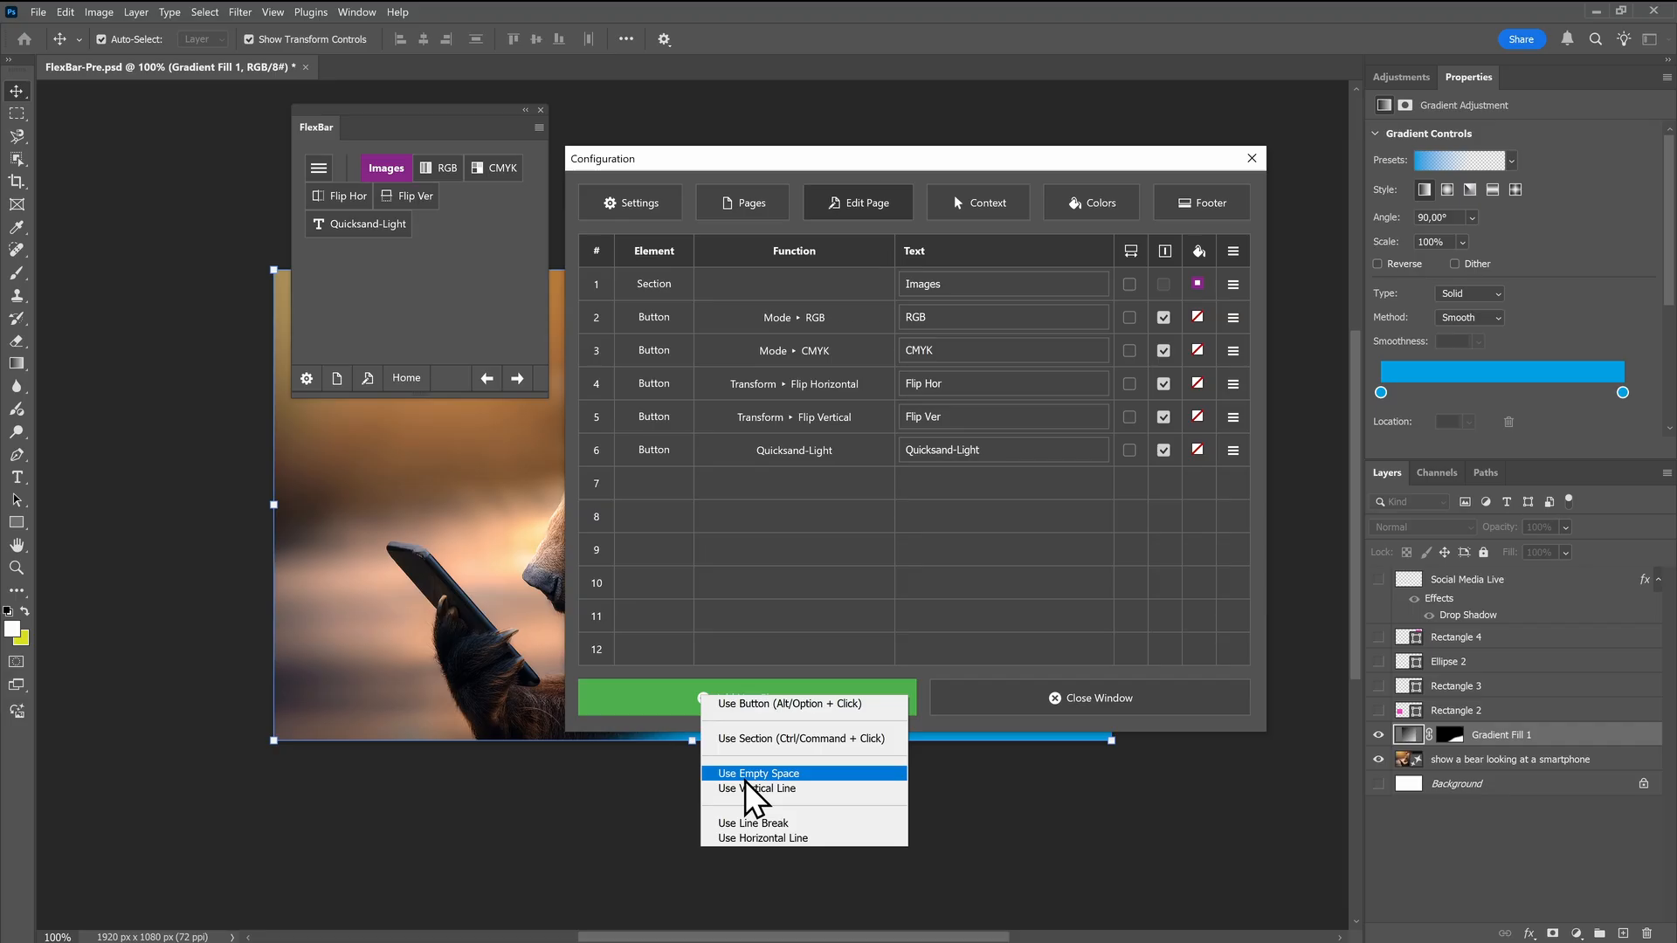
{"action": "left_click", "coordinate": [756, 838]}
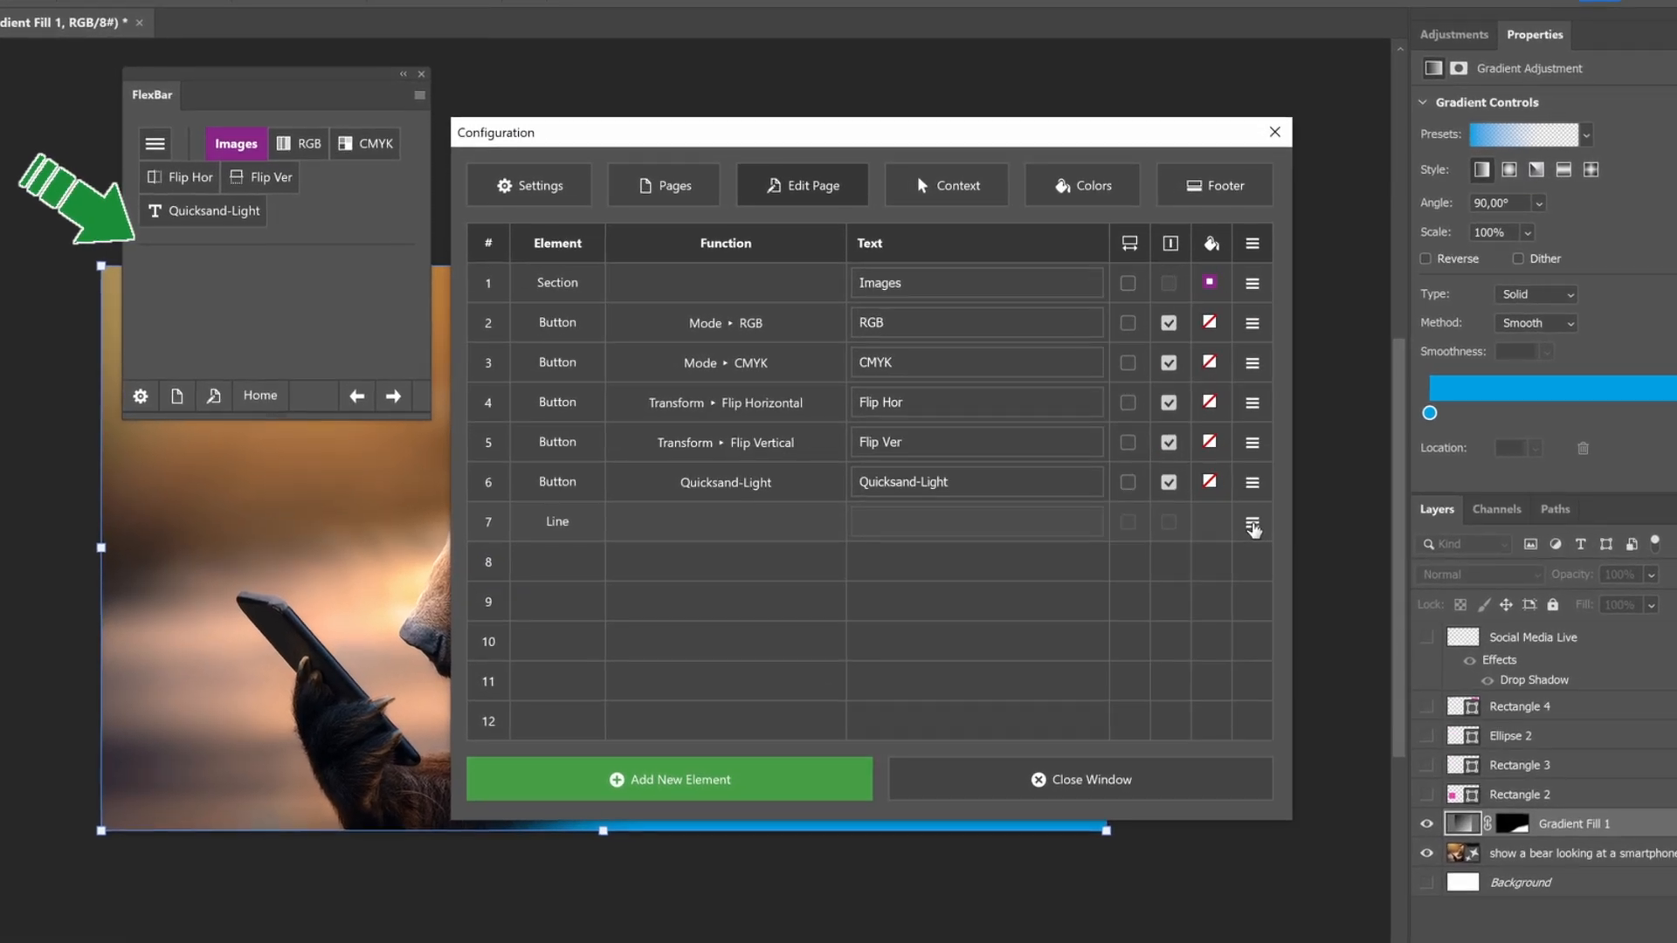
Move the line element up by one place and back down by one place
{"action": "left_click", "coordinate": [1232, 483]}
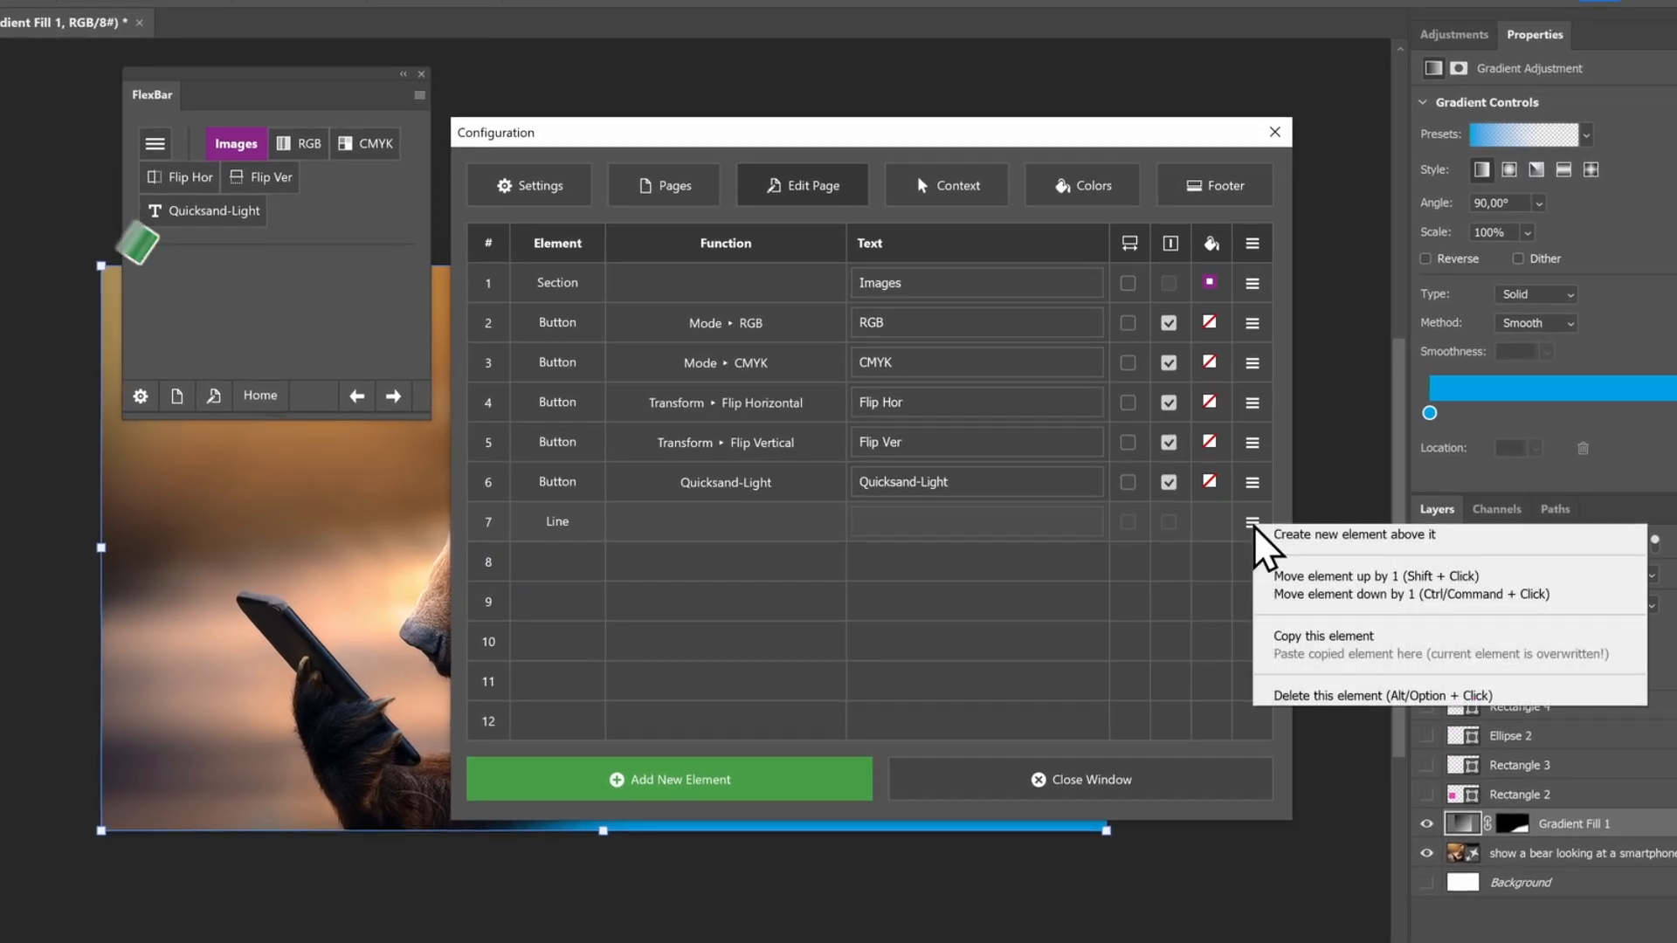
{"action": "left_click", "coordinate": [1269, 580]}
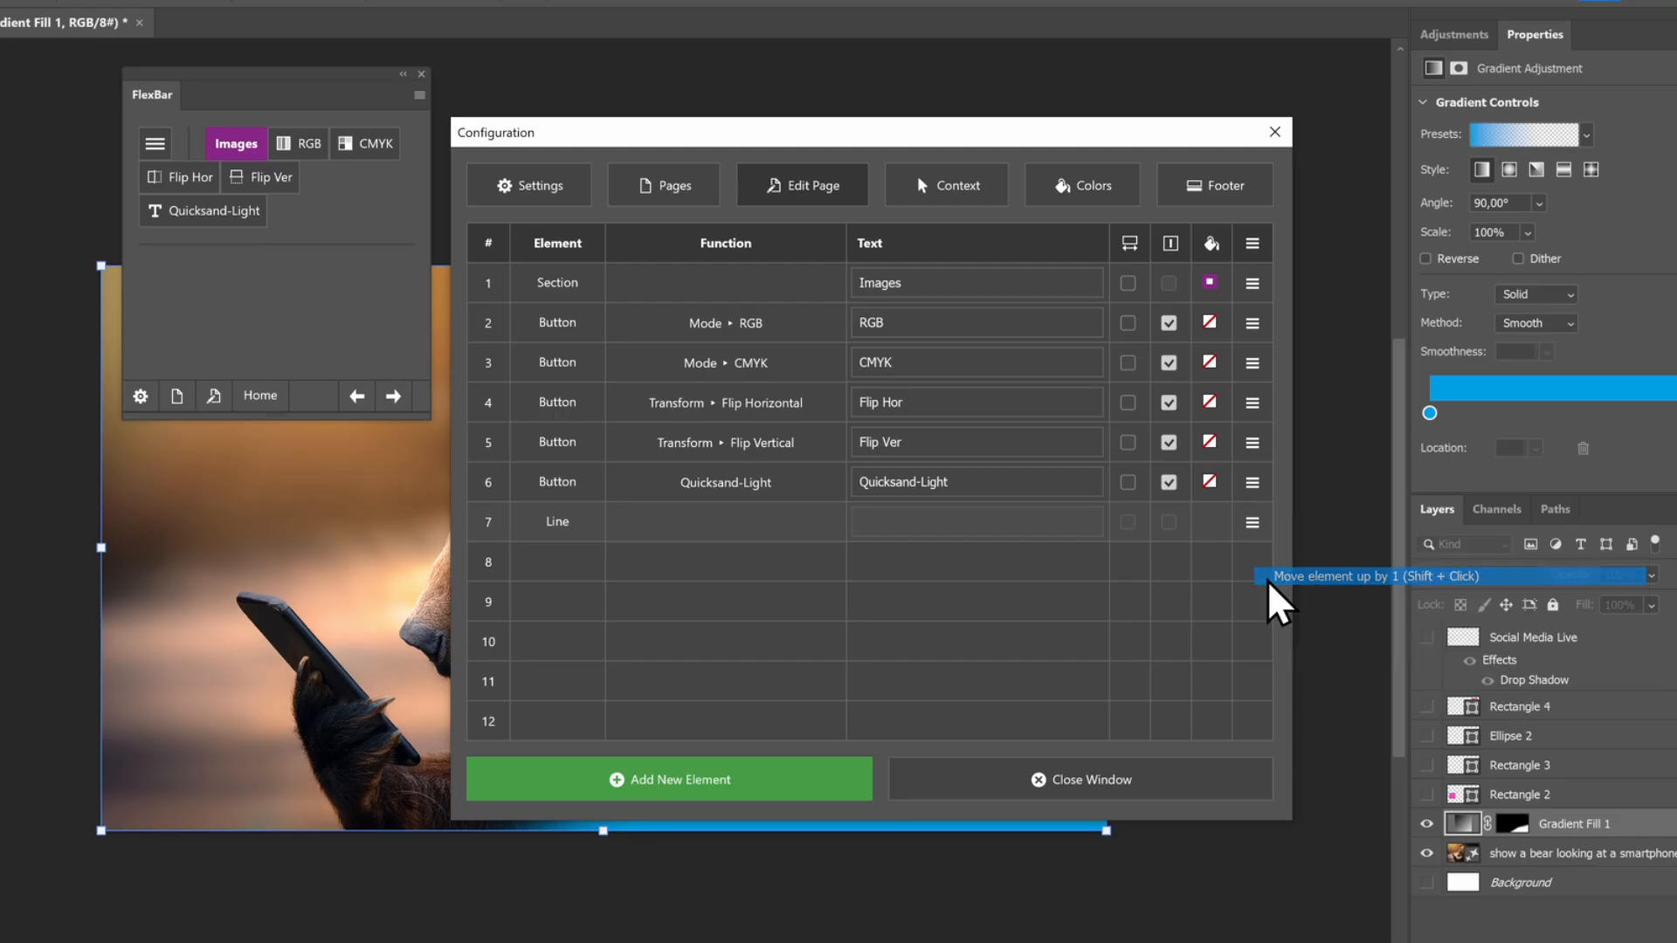
{"action": "left_click", "coordinate": [1252, 484]}
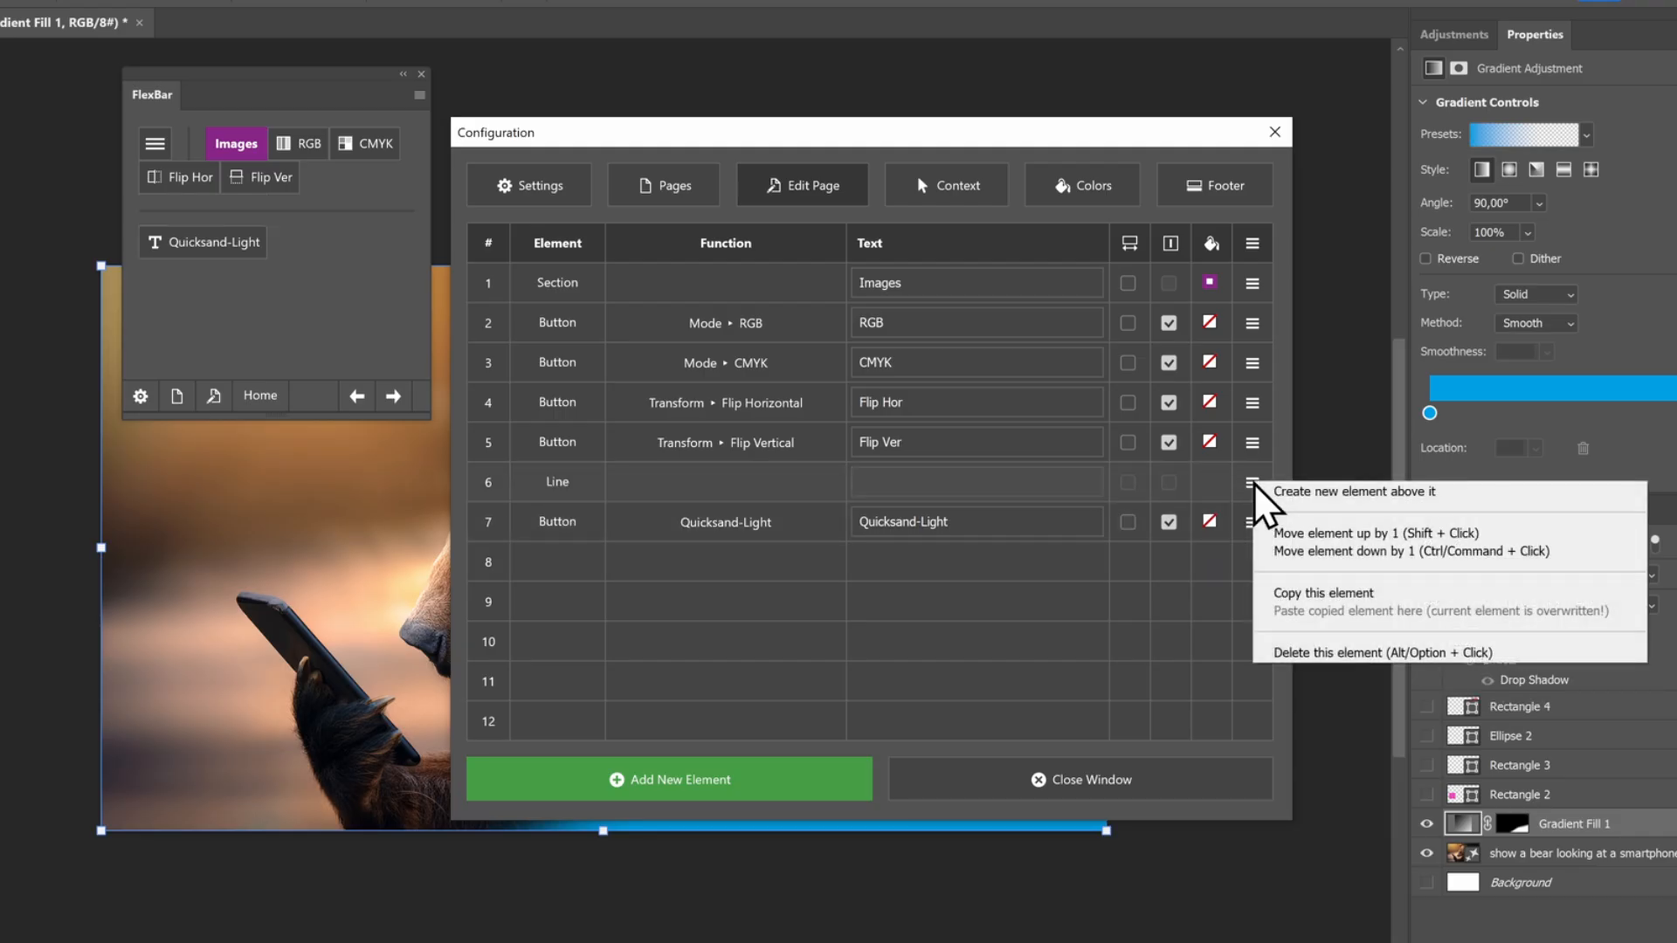
{"action": "left_click", "coordinate": [1264, 551]}
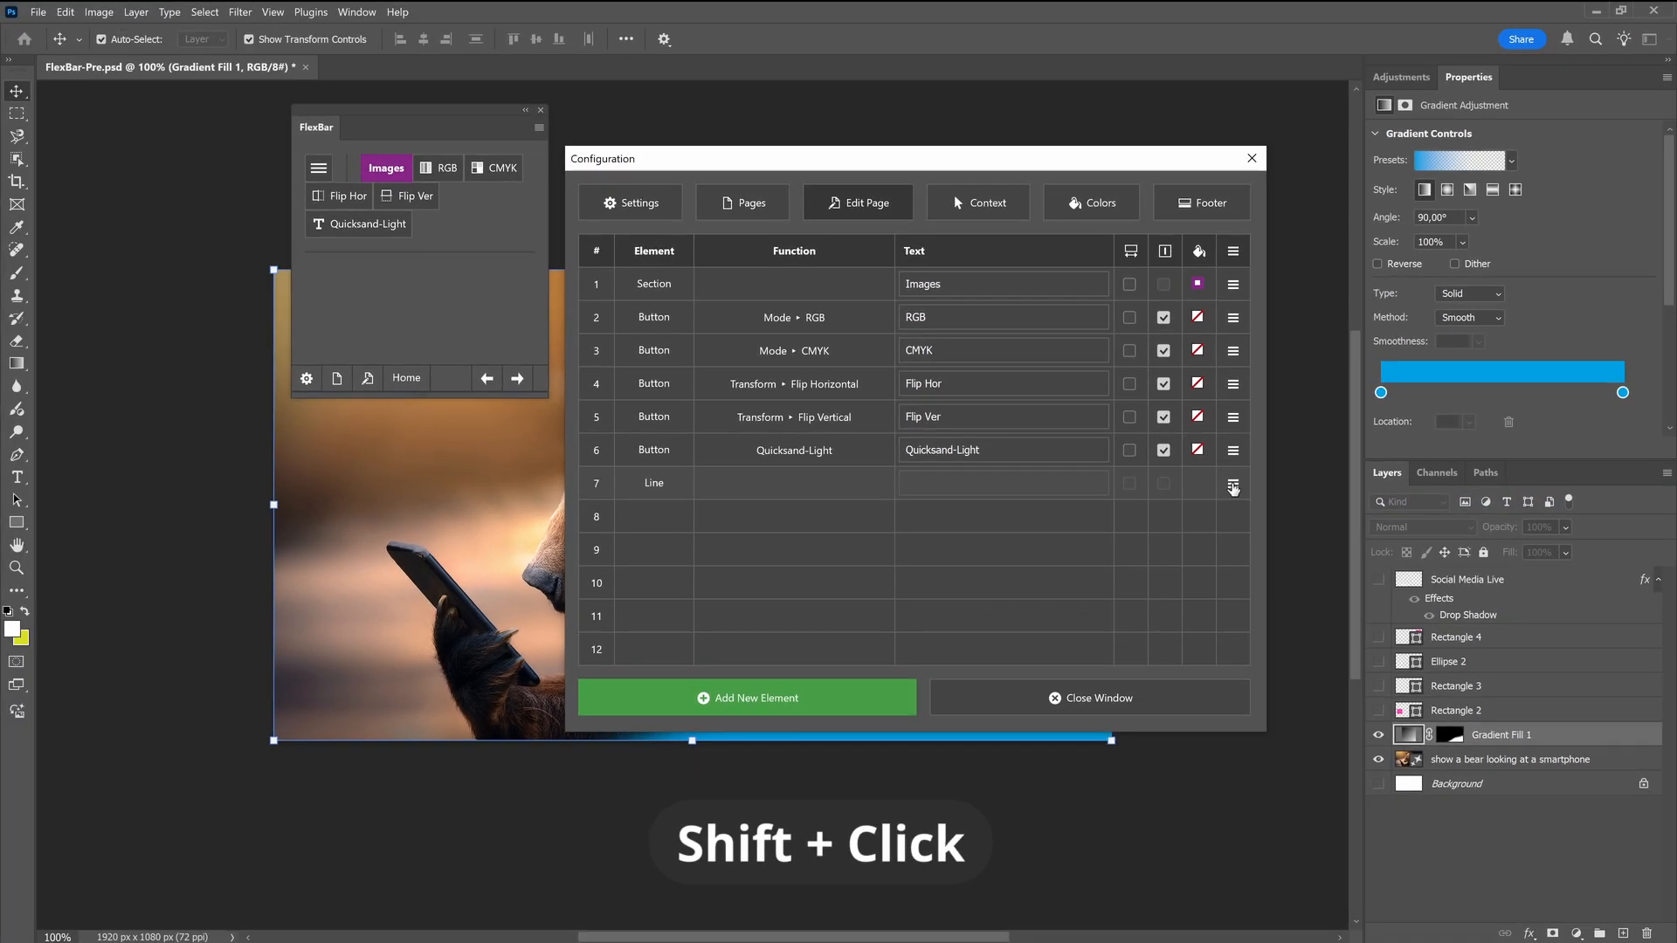
Move the line element up three places so it sits between the CMYK and Flip Hor buttons
{"action": "left_click", "coordinate": [1253, 521], "text": "shift"}
{"action": "left_click", "coordinate": [1233, 452], "text": "shift"}
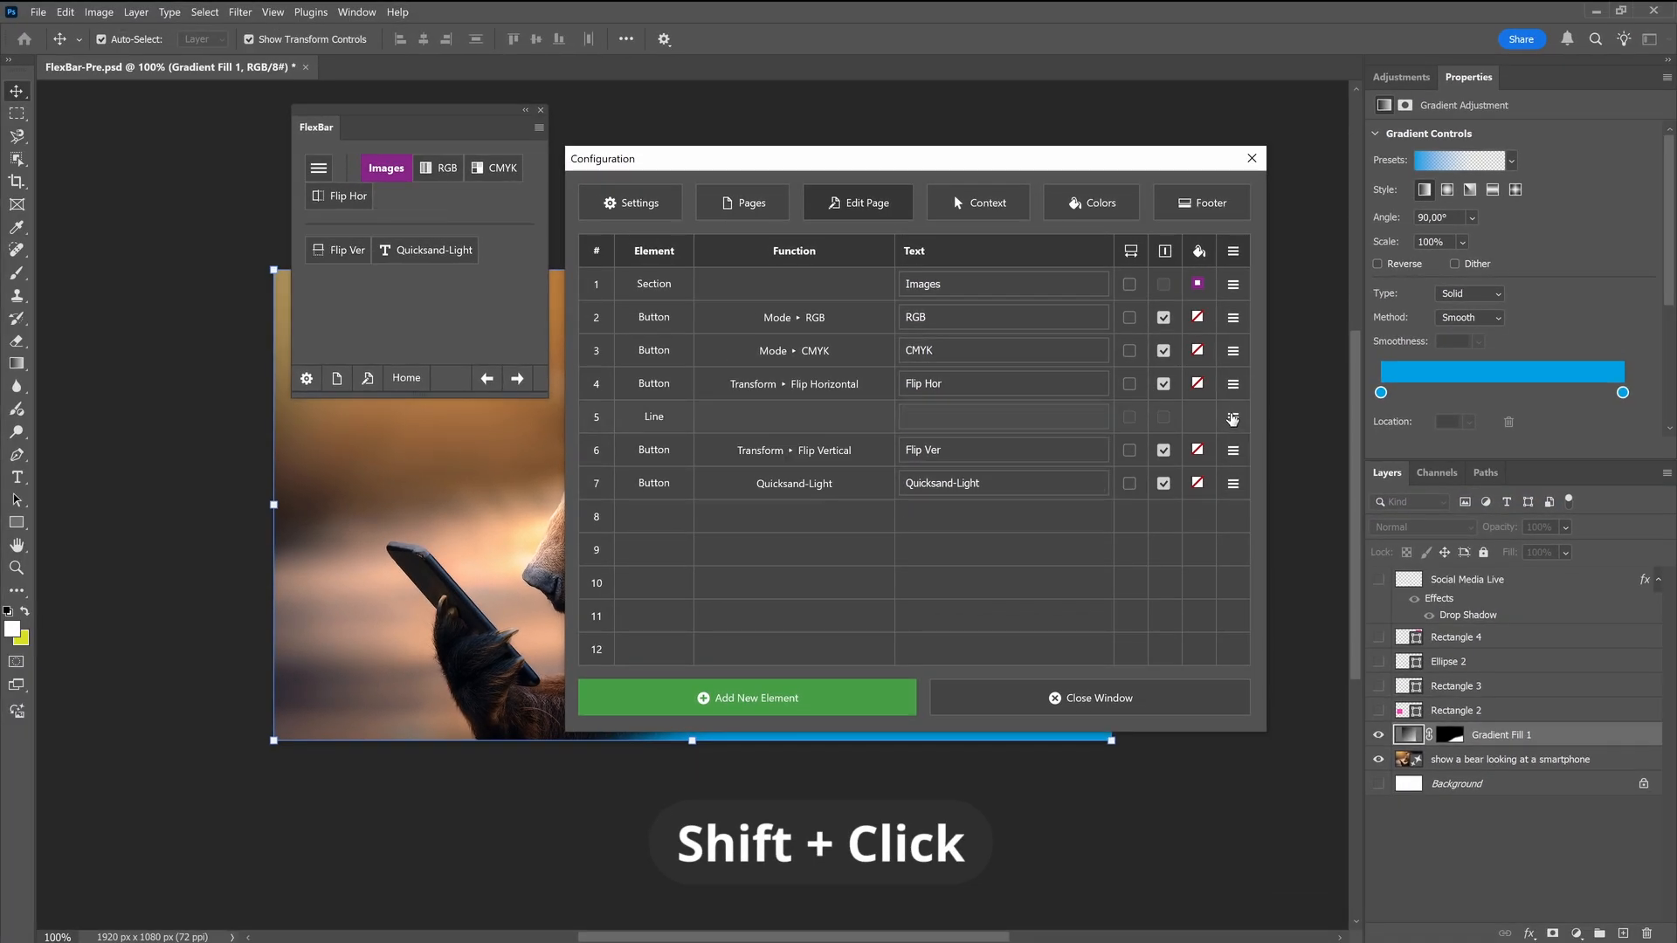
{"action": "left_click", "coordinate": [1233, 419], "text": "shift"}
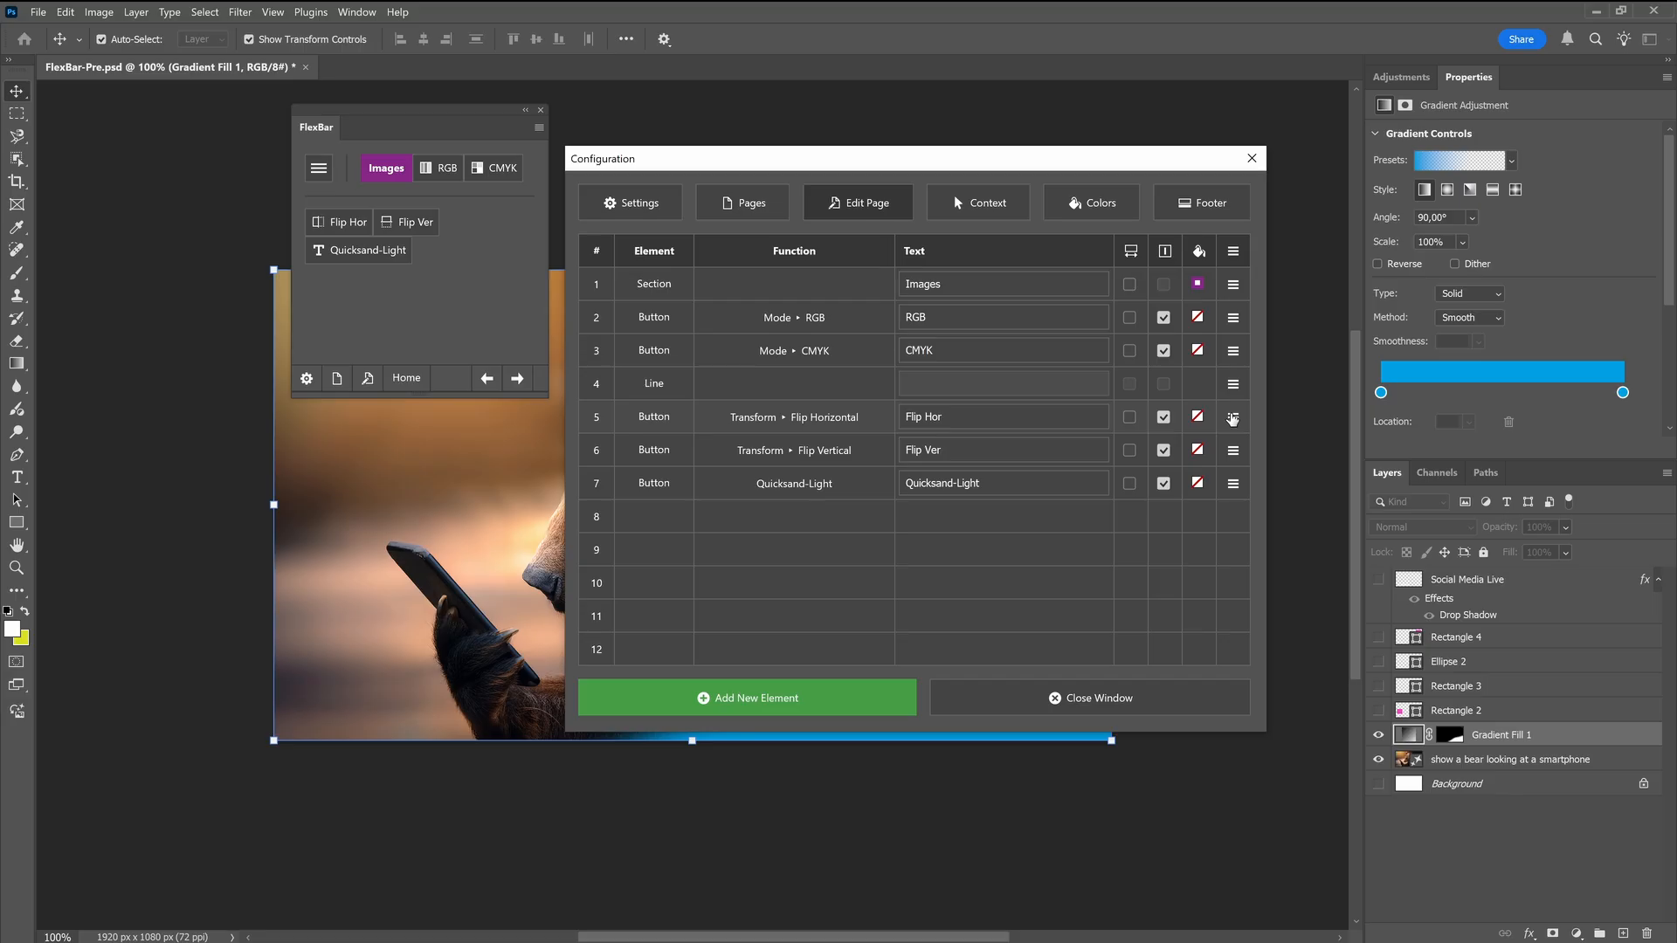
Insert a line break before the Quicksand-Light button and an empty space between the Images section and the RGB button
{"action": "right_click", "coordinate": [817, 704]}
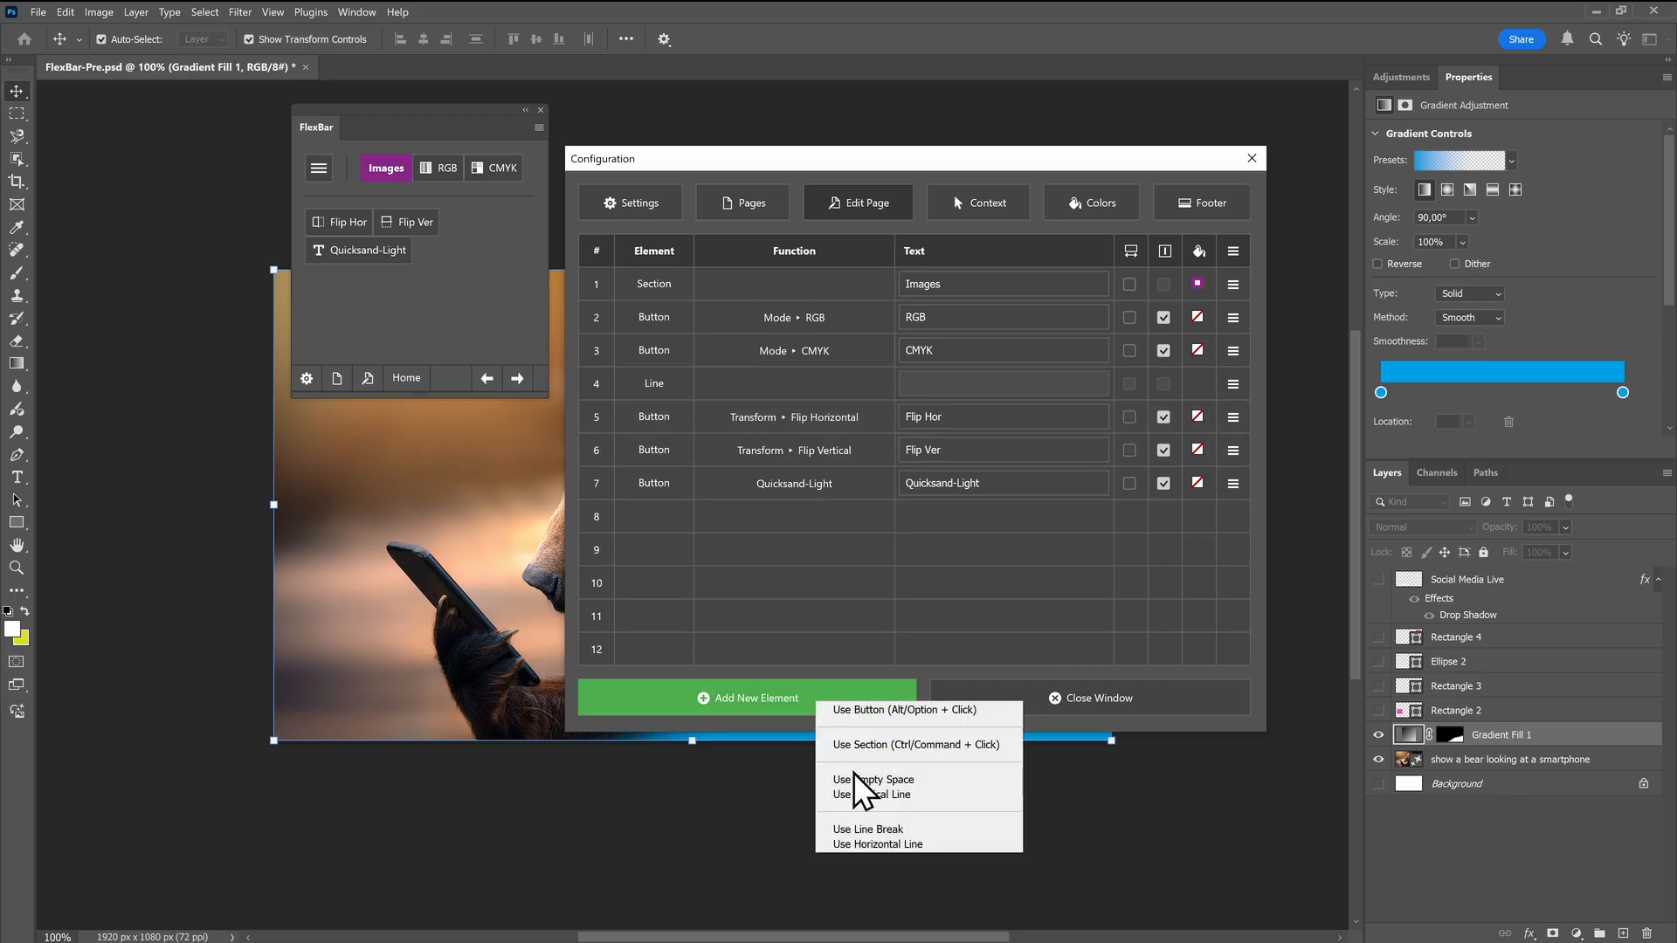
{"action": "left_click", "coordinate": [844, 831]}
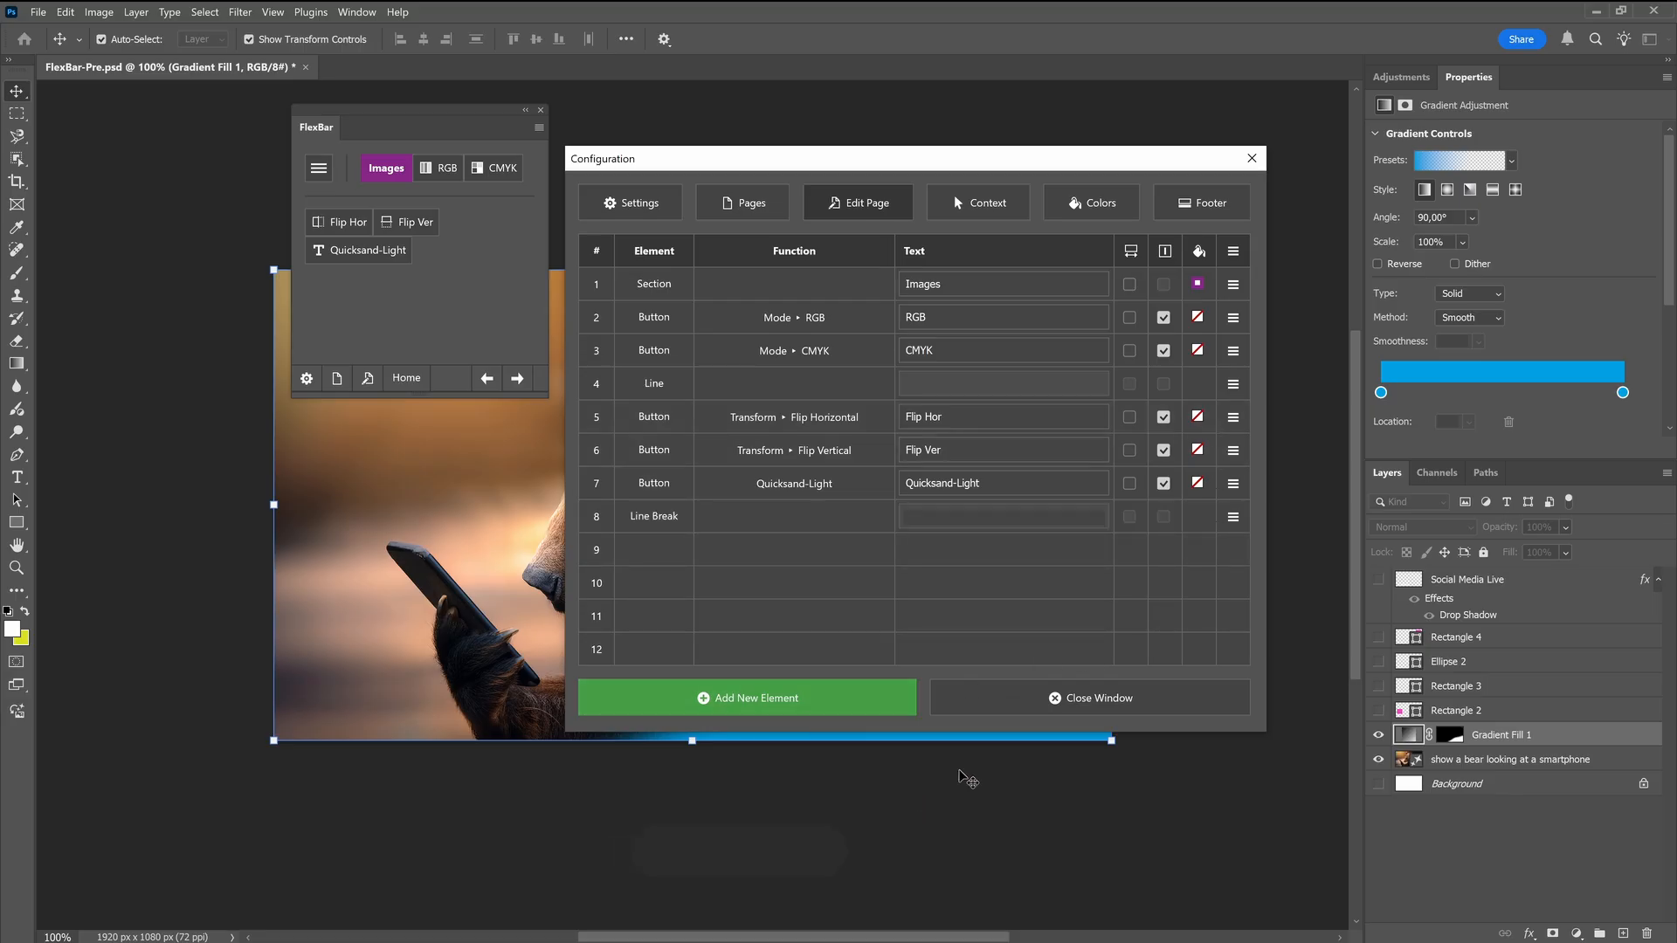
{"action": "left_click", "coordinate": [1233, 516], "text": "shift"}
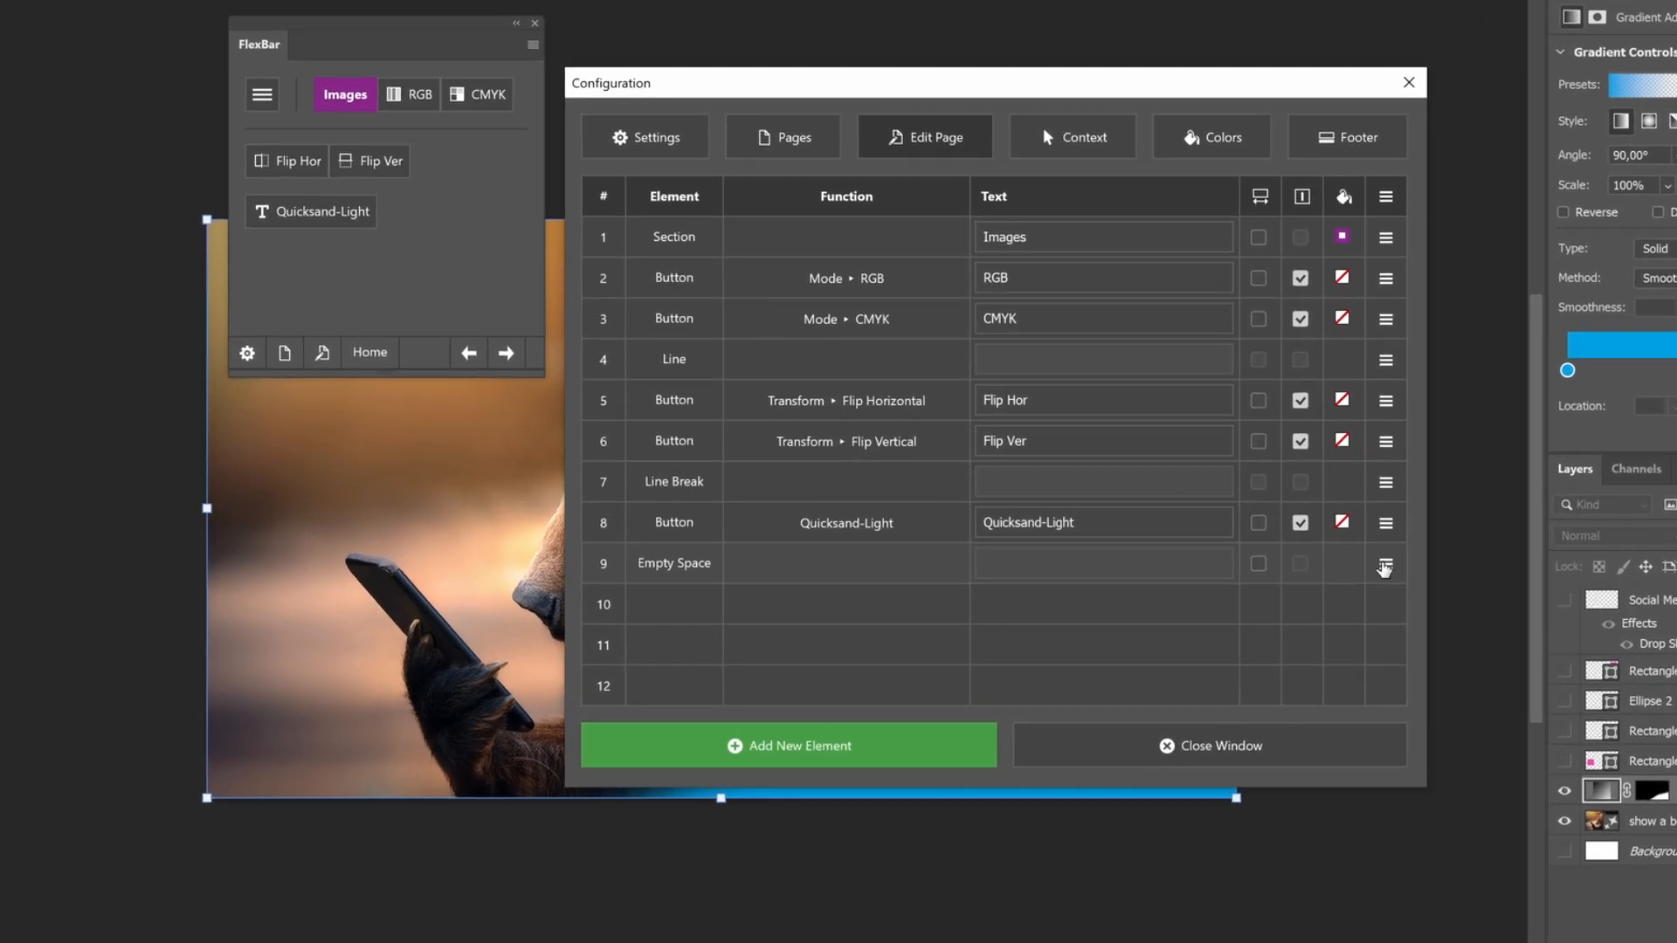
{"action": "left_click_drag", "start_coordinate": [1385, 569], "coordinate": [1392, 318]}
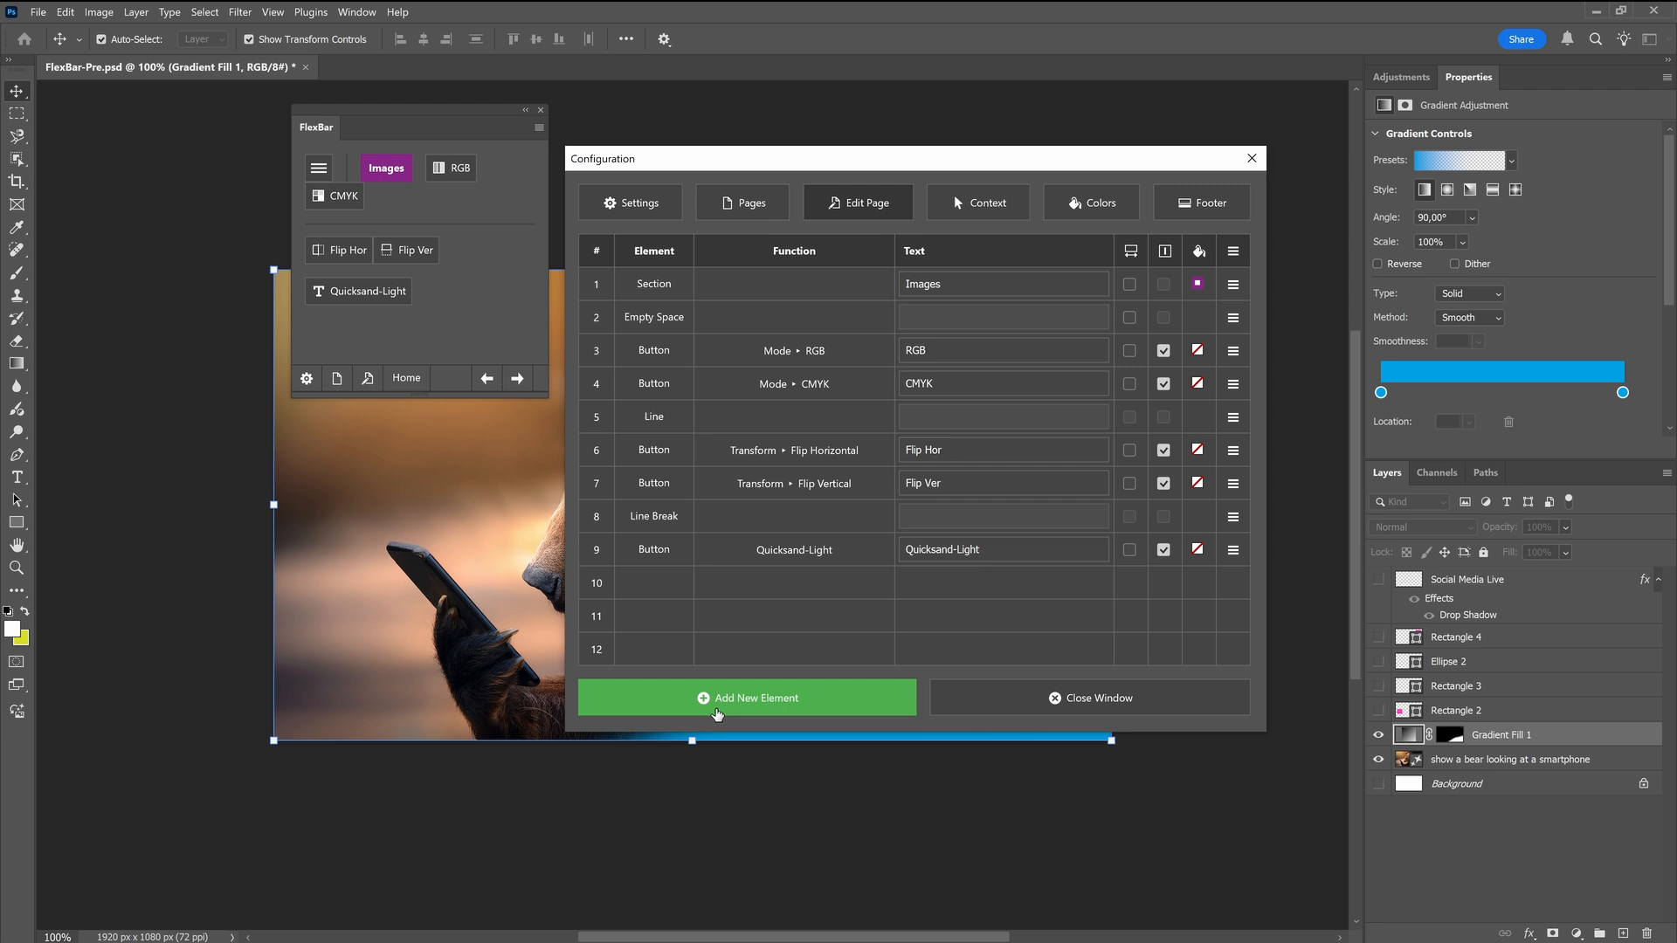
Add a vertical line element at the end of the Images page
{"action": "left_click", "coordinate": [717, 714]}
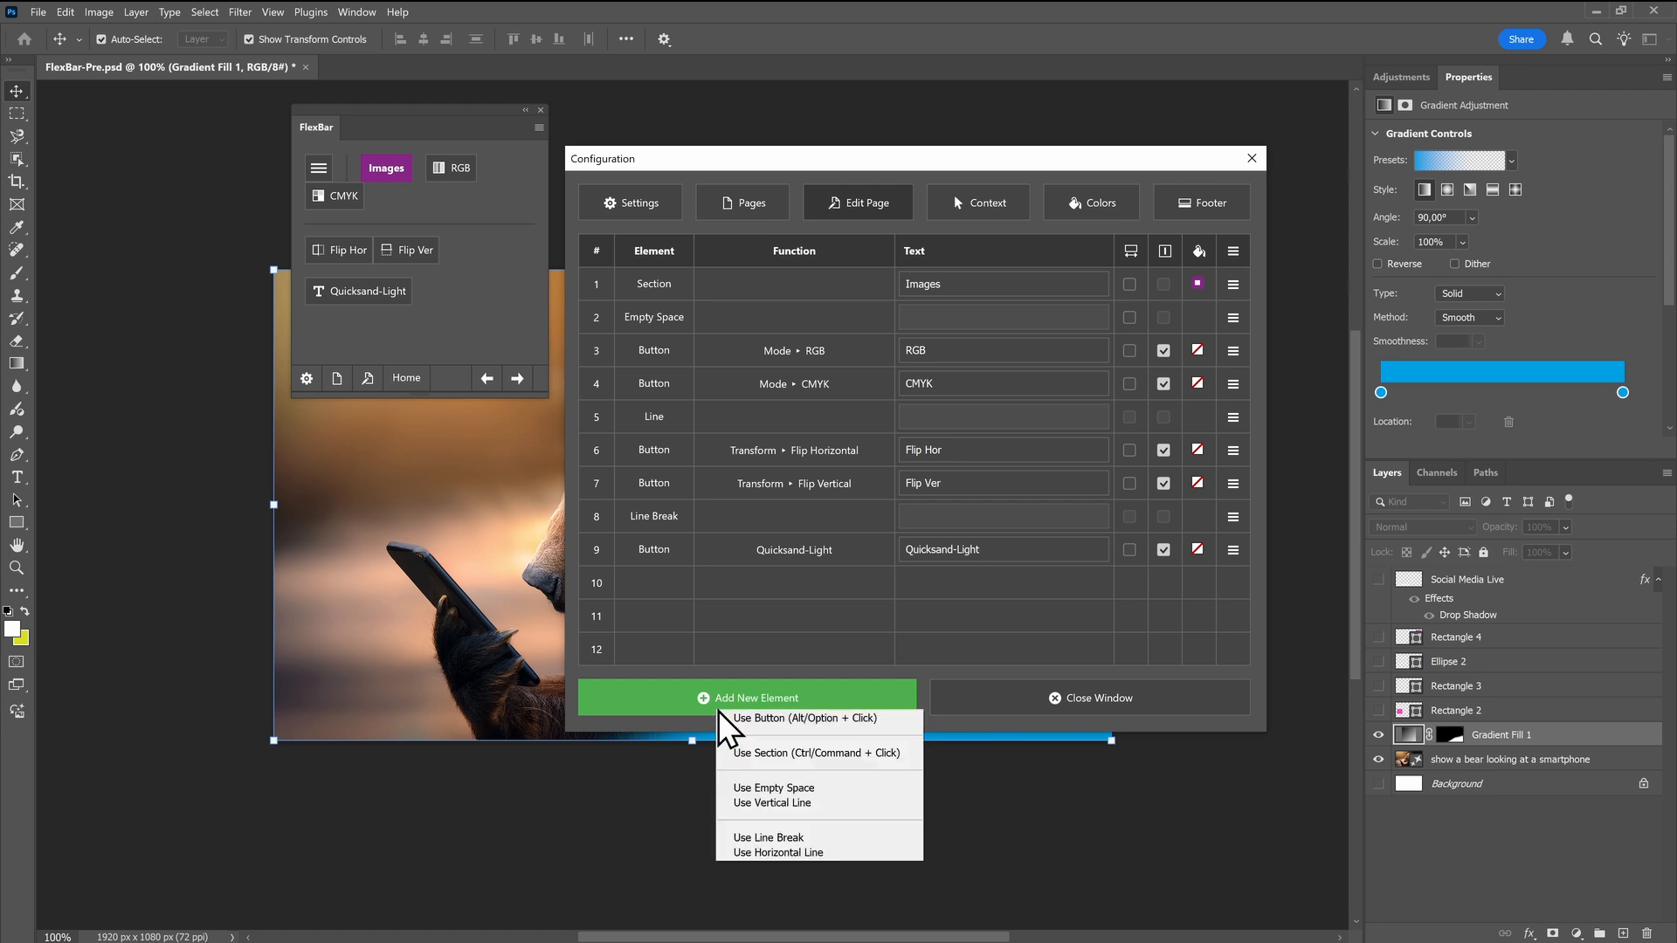
{"action": "left_click", "coordinate": [798, 804]}
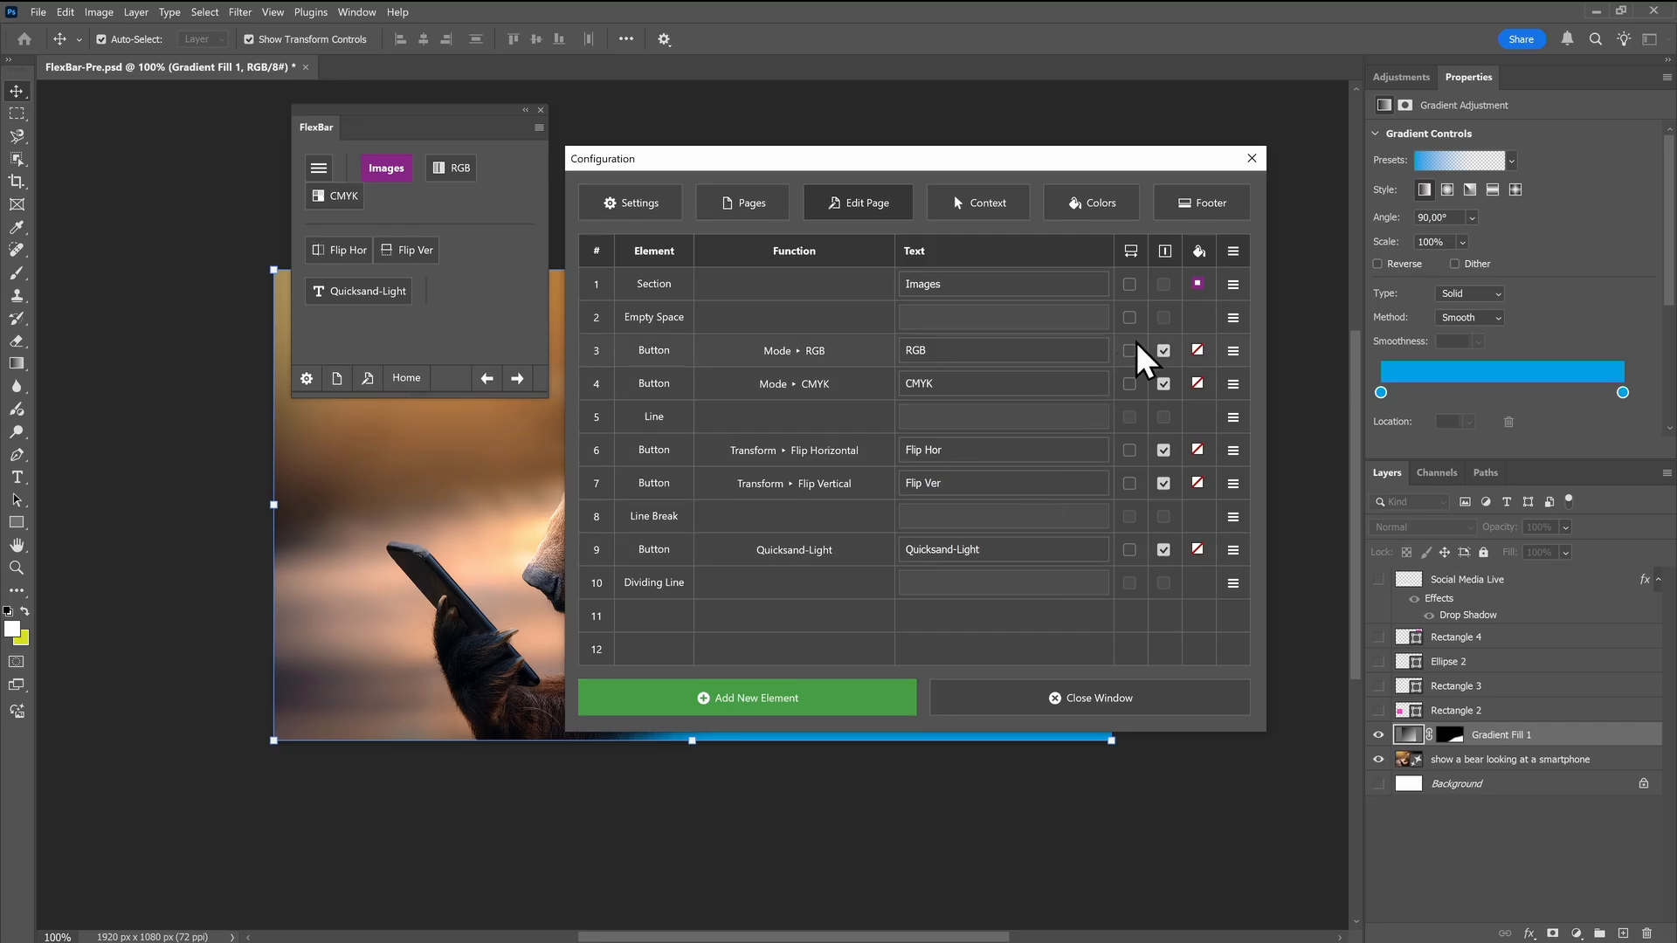
Show the RGB and CMYK buttons as text only and the flip buttons as icons only, and delete the final dividing line
{"action": "left_click", "coordinate": [1162, 352]}
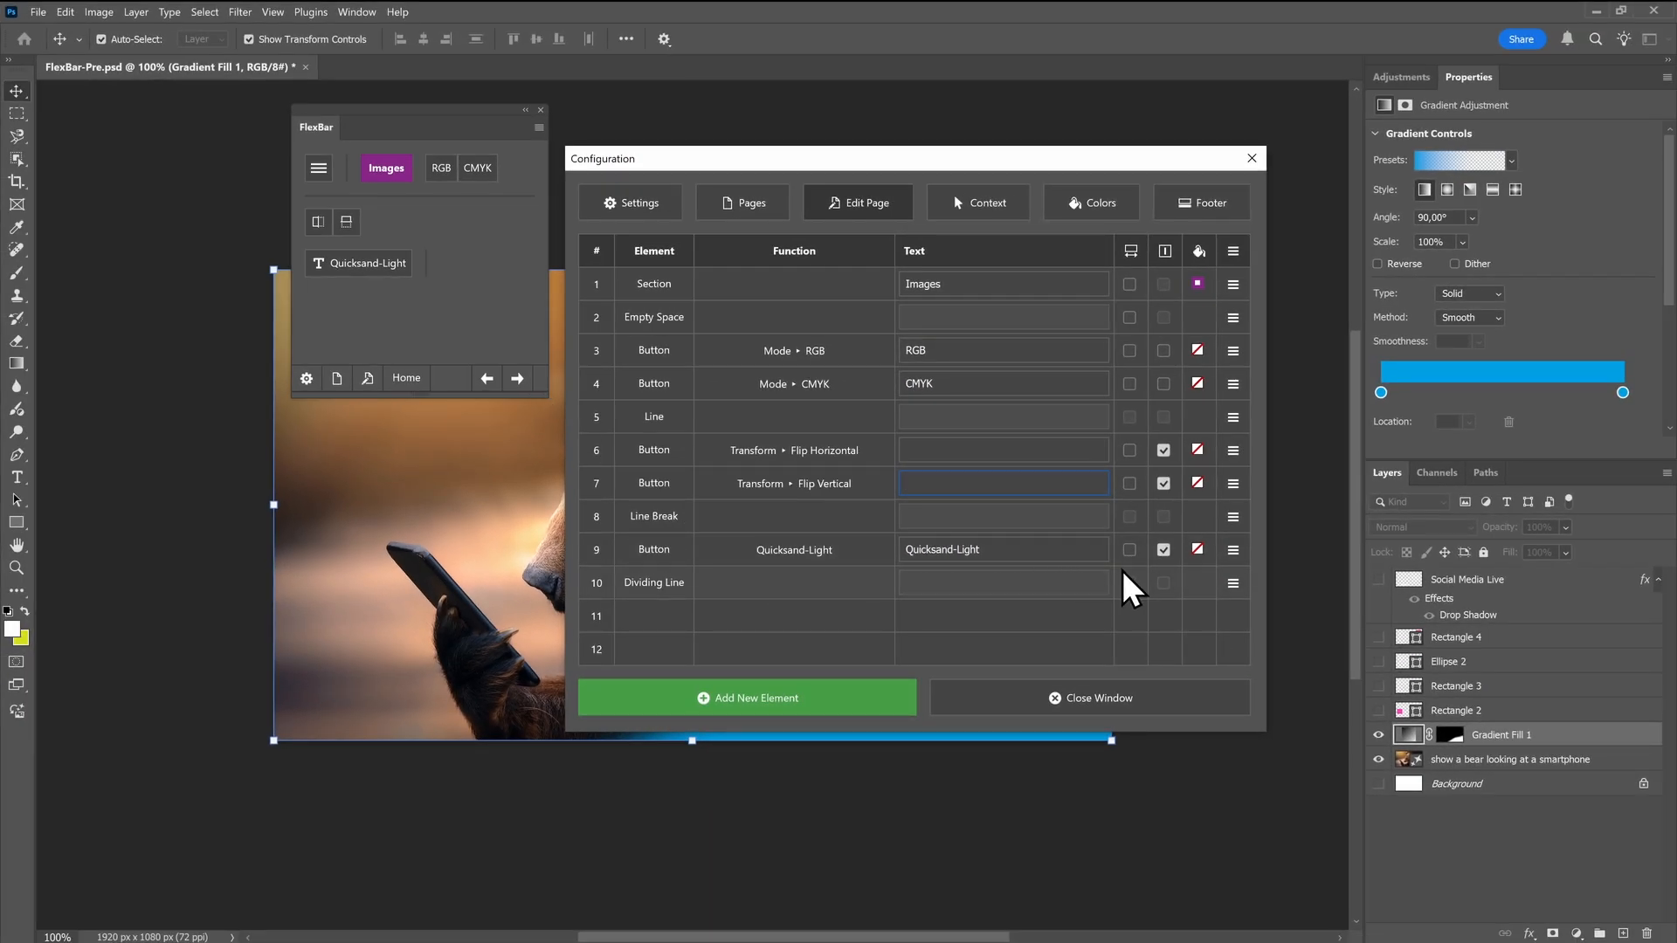
{"action": "left_click", "coordinate": [1233, 584]}
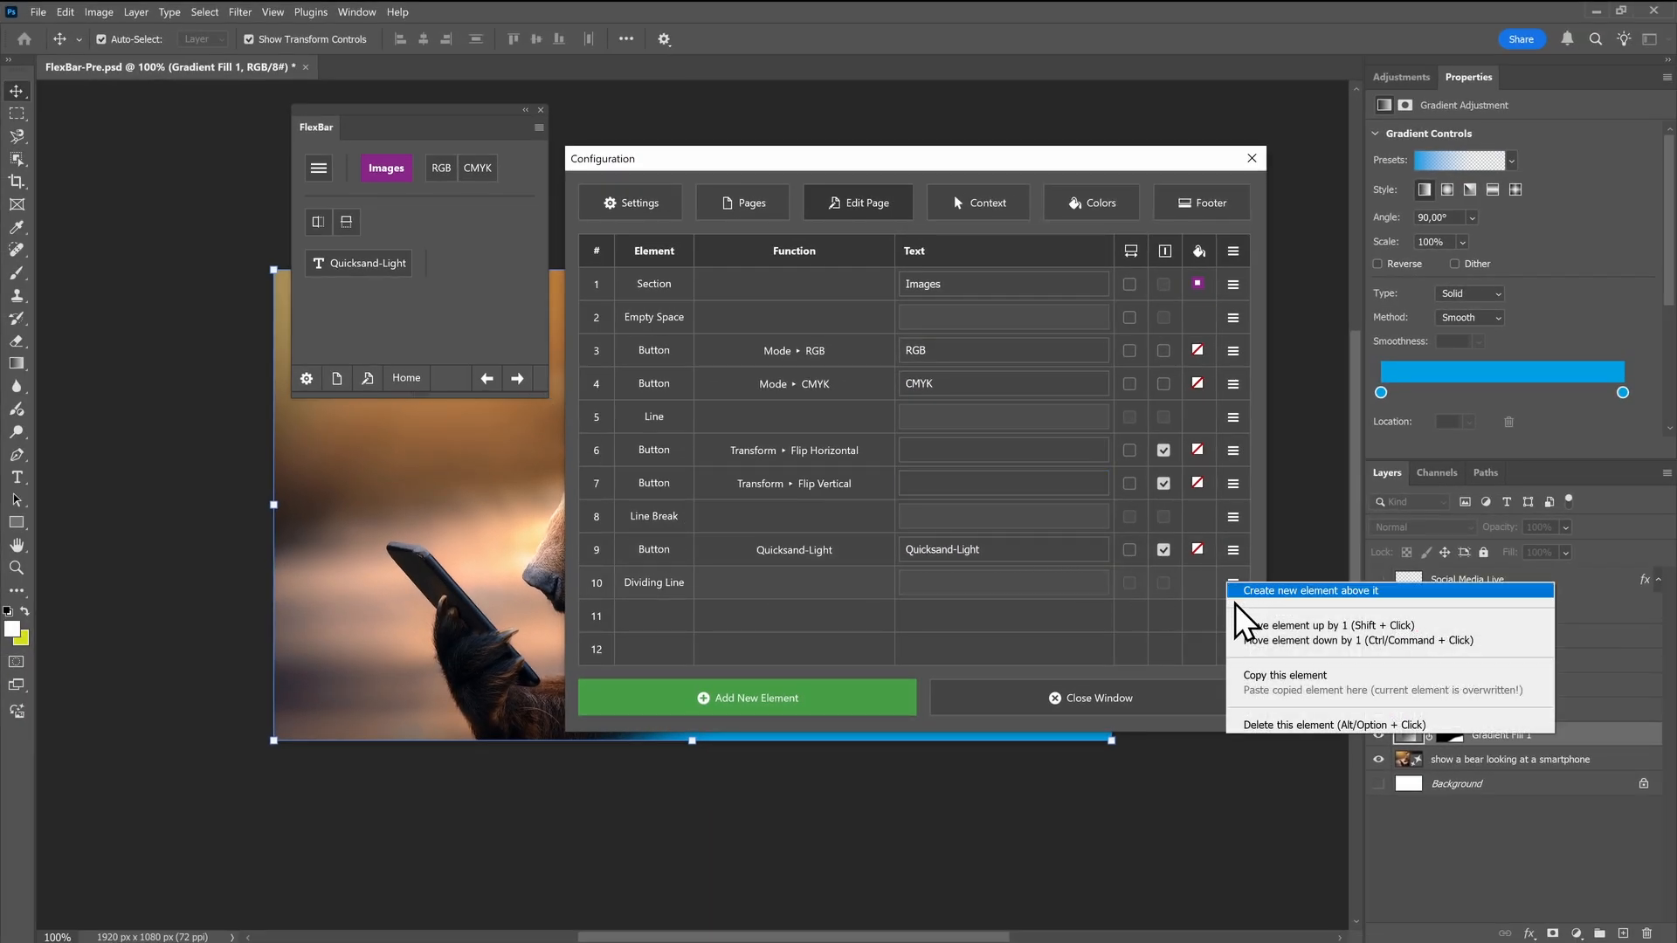
{"action": "left_click", "coordinate": [1250, 727]}
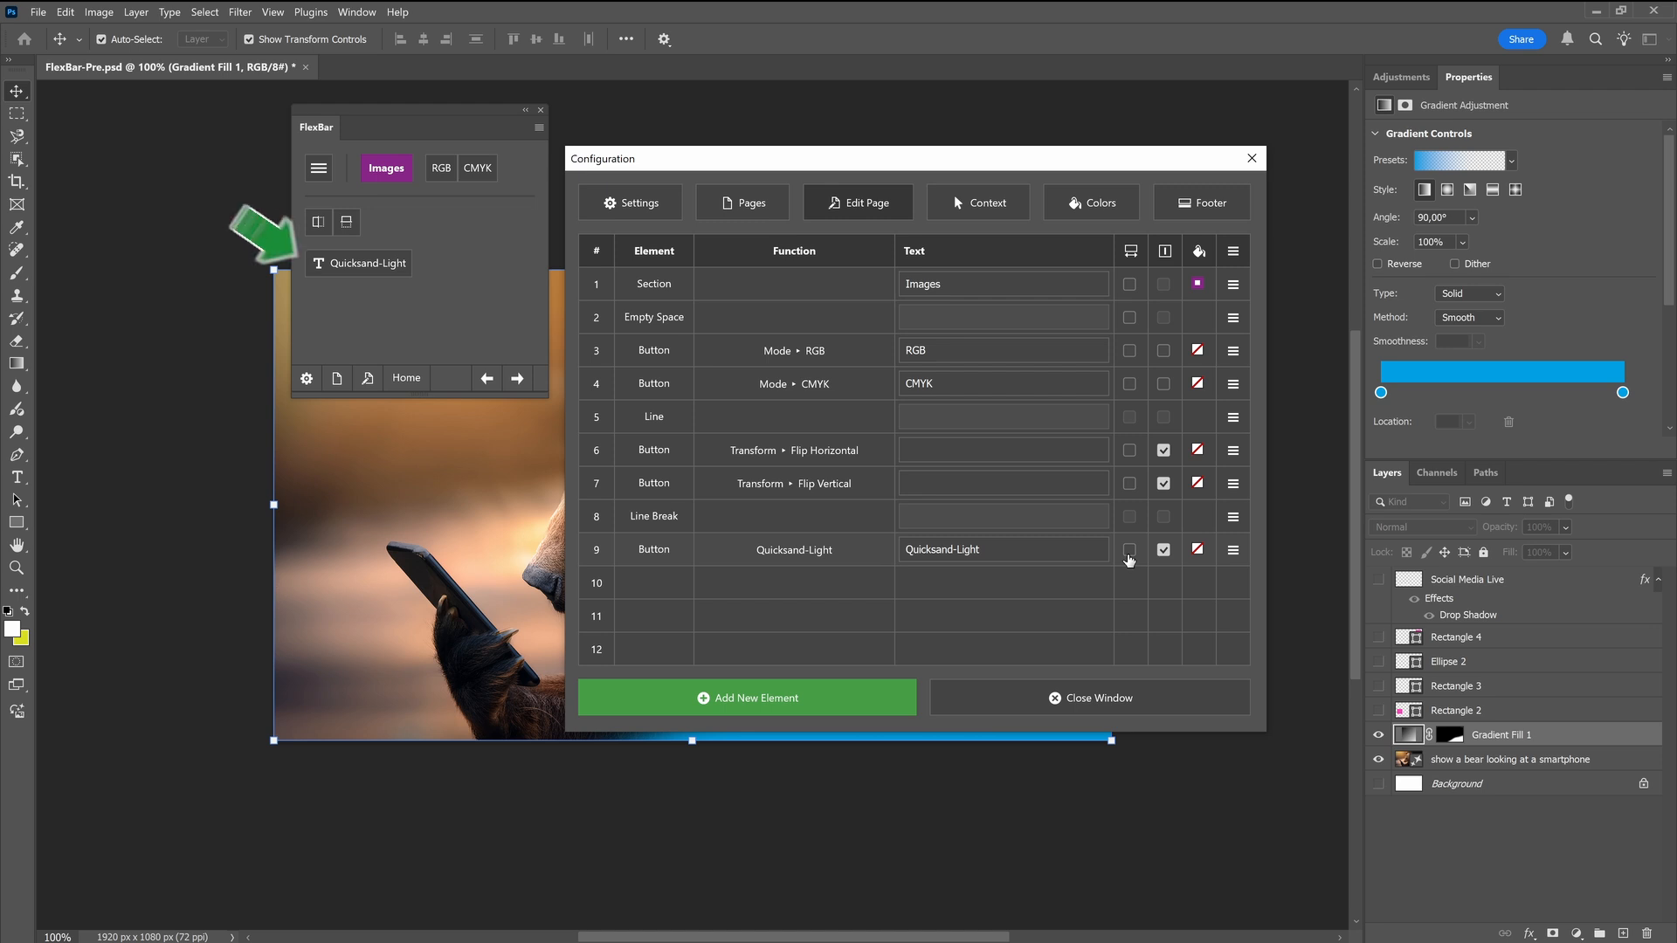
Stretch the Quicksand-Light, Flip Horizontal and Flip Vertical buttons to fill the available panel width
{"action": "left_click", "coordinate": [1129, 556]}
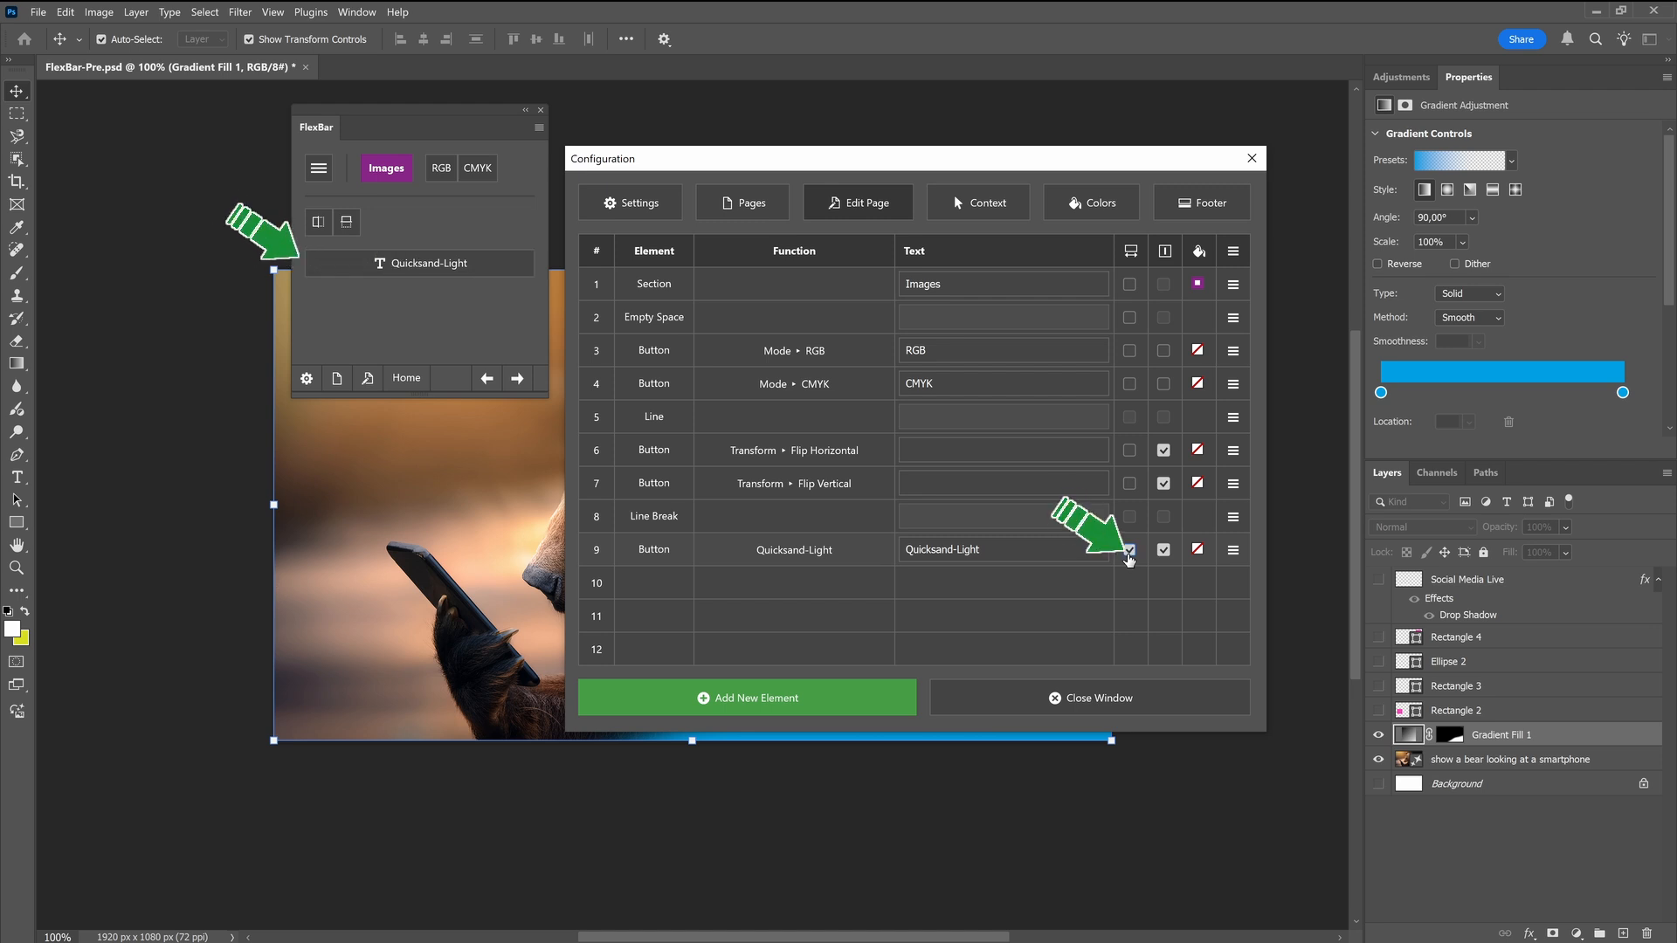
{"action": "left_click", "coordinate": [1130, 556]}
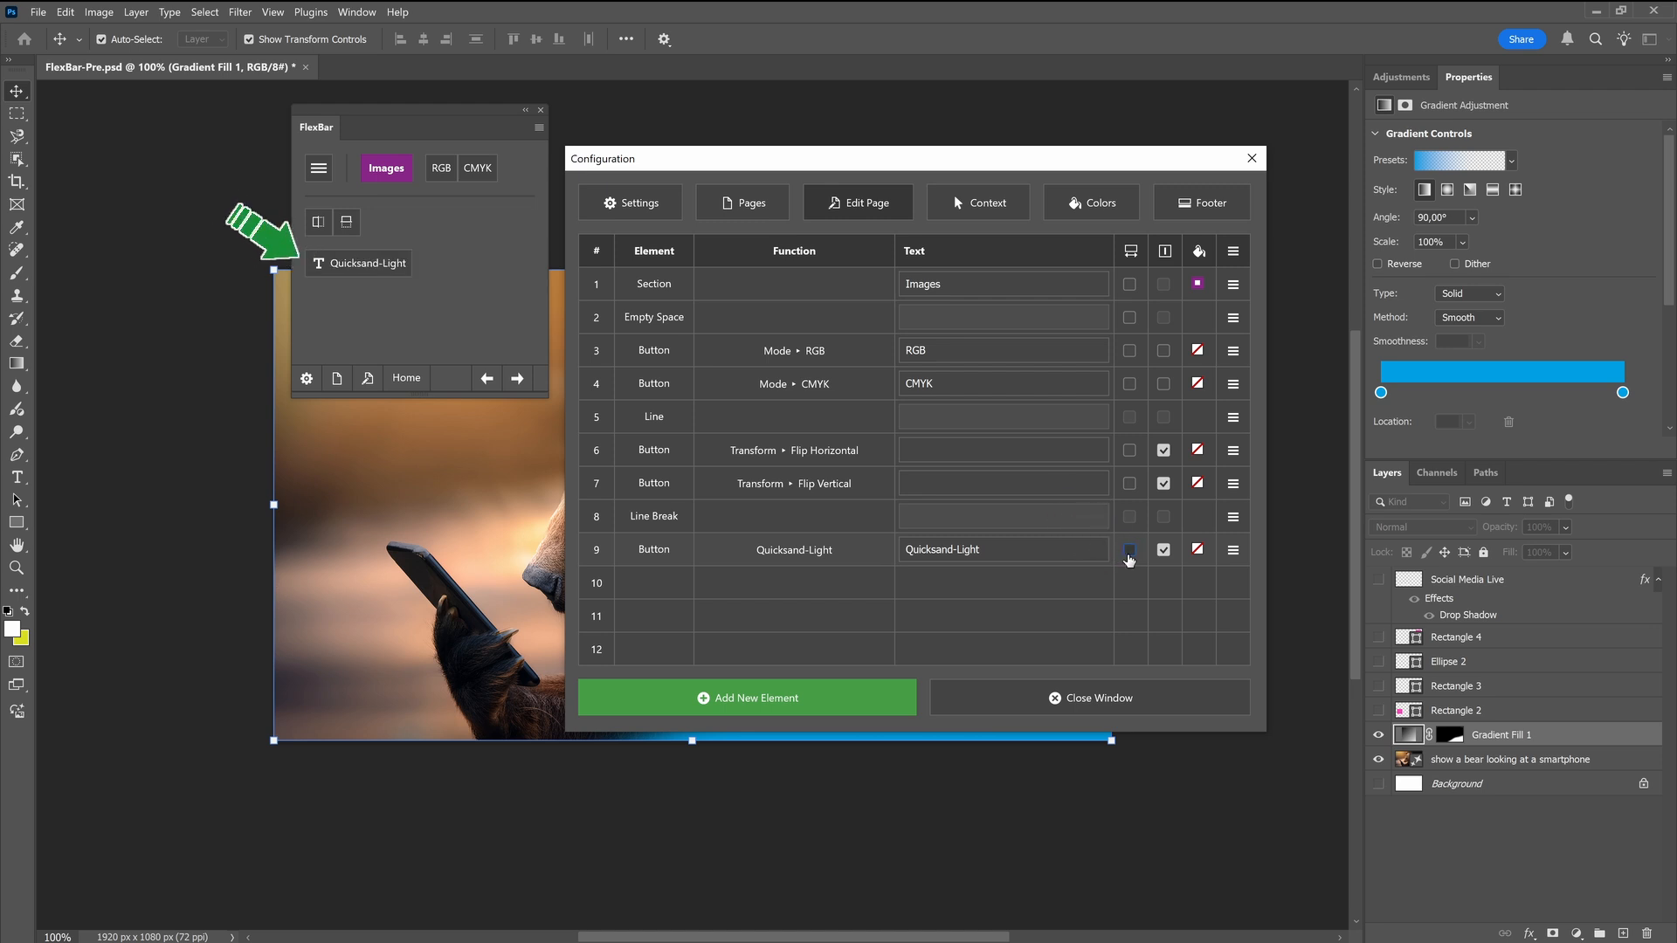
{"action": "left_click", "coordinate": [1129, 556]}
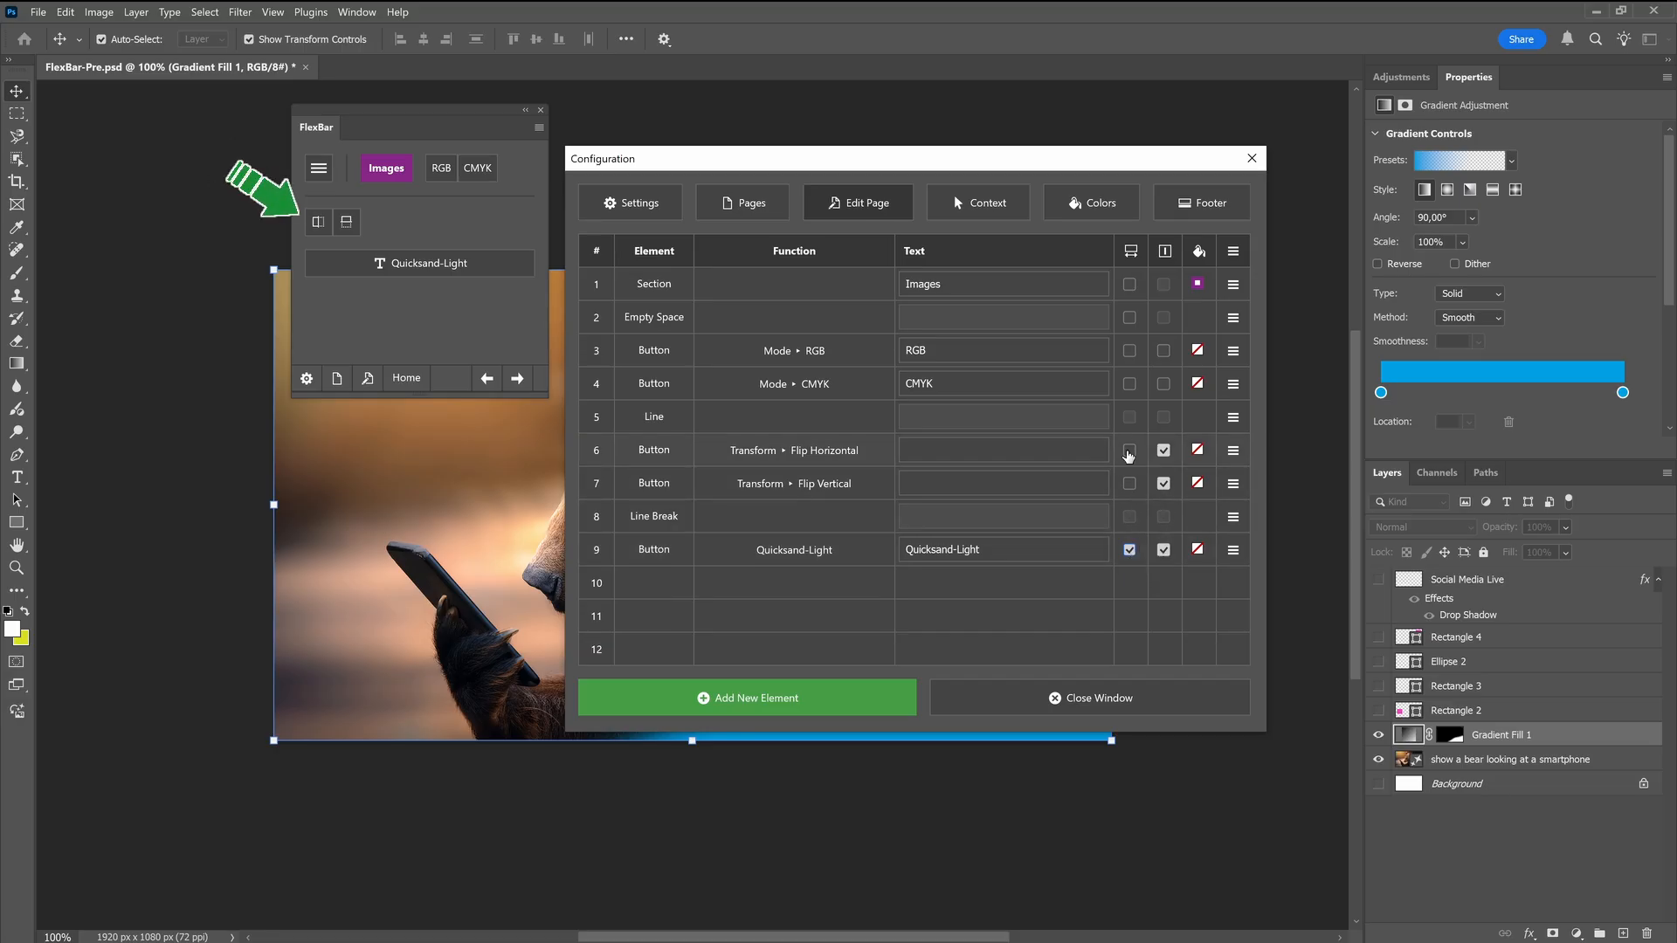
{"action": "left_click", "coordinate": [1129, 453]}
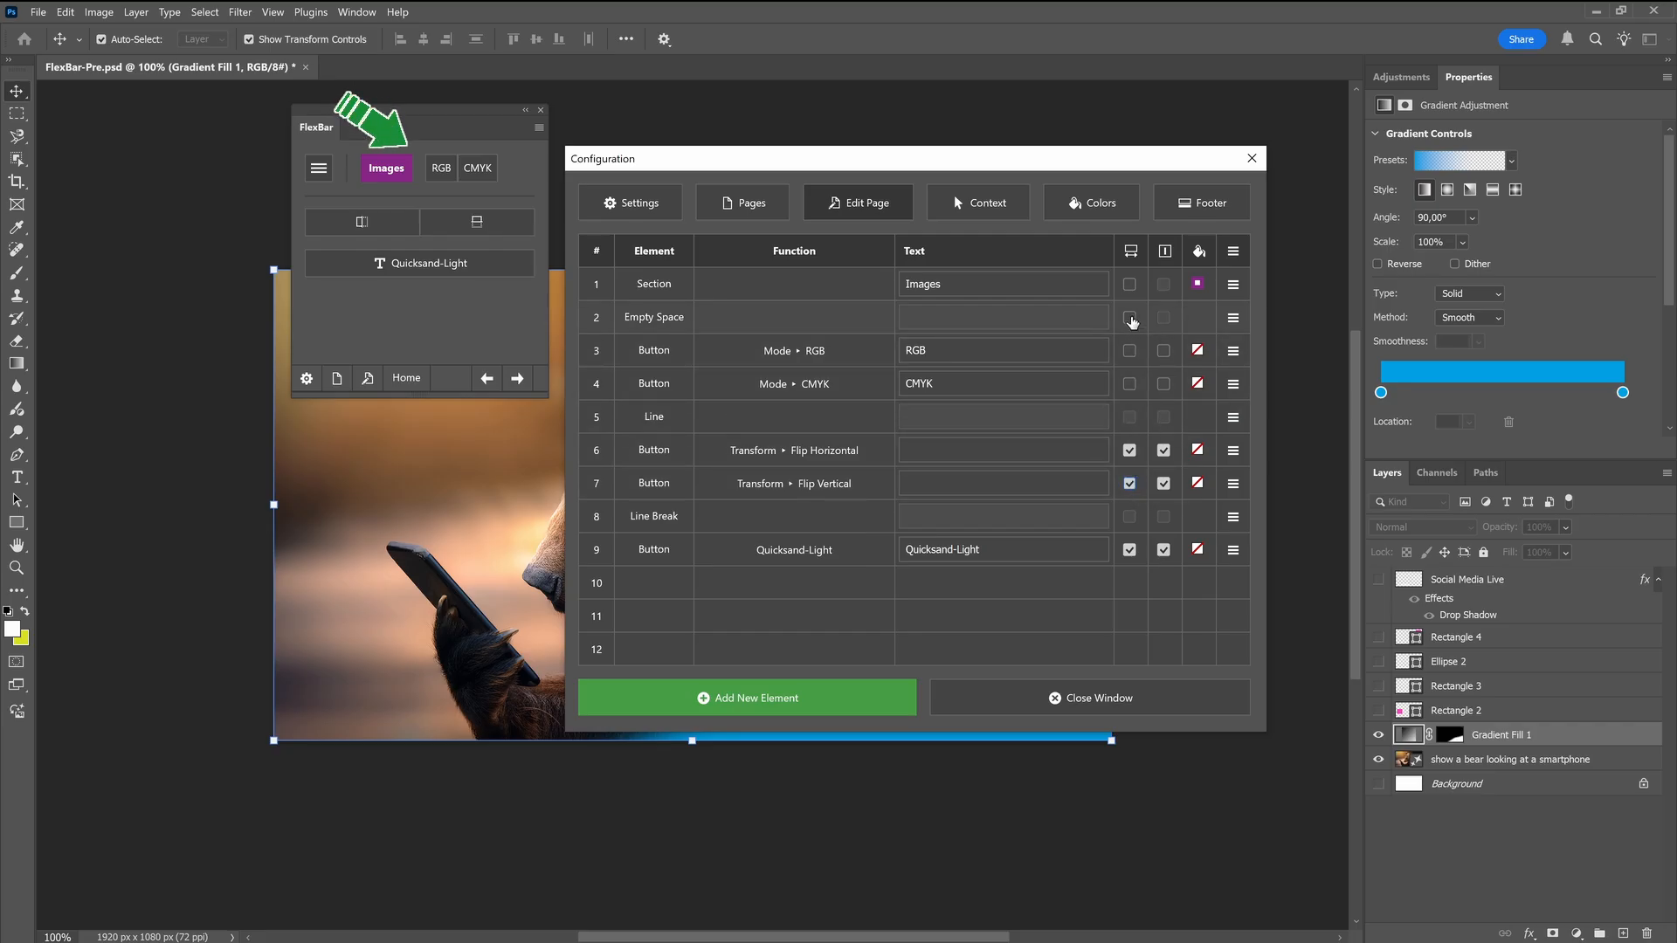
Stretch the empty space after the Images section to fill the available width, and widen the FlexBar panel
{"action": "left_click", "coordinate": [1130, 319]}
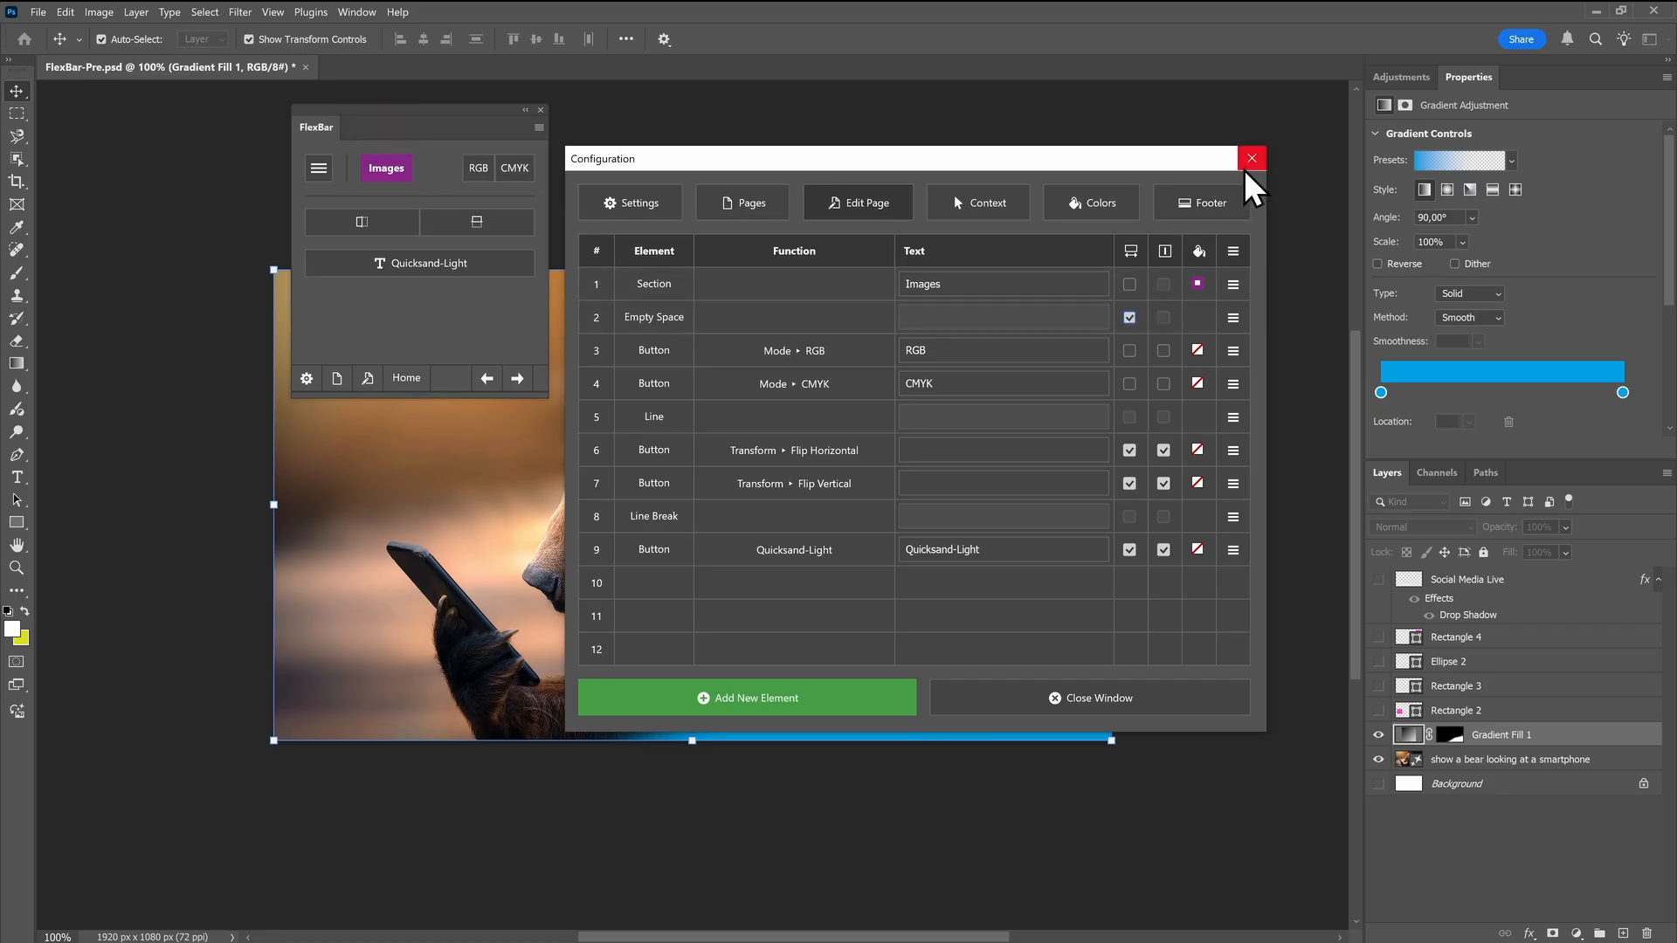
{"action": "left_click", "coordinate": [1047, 699]}
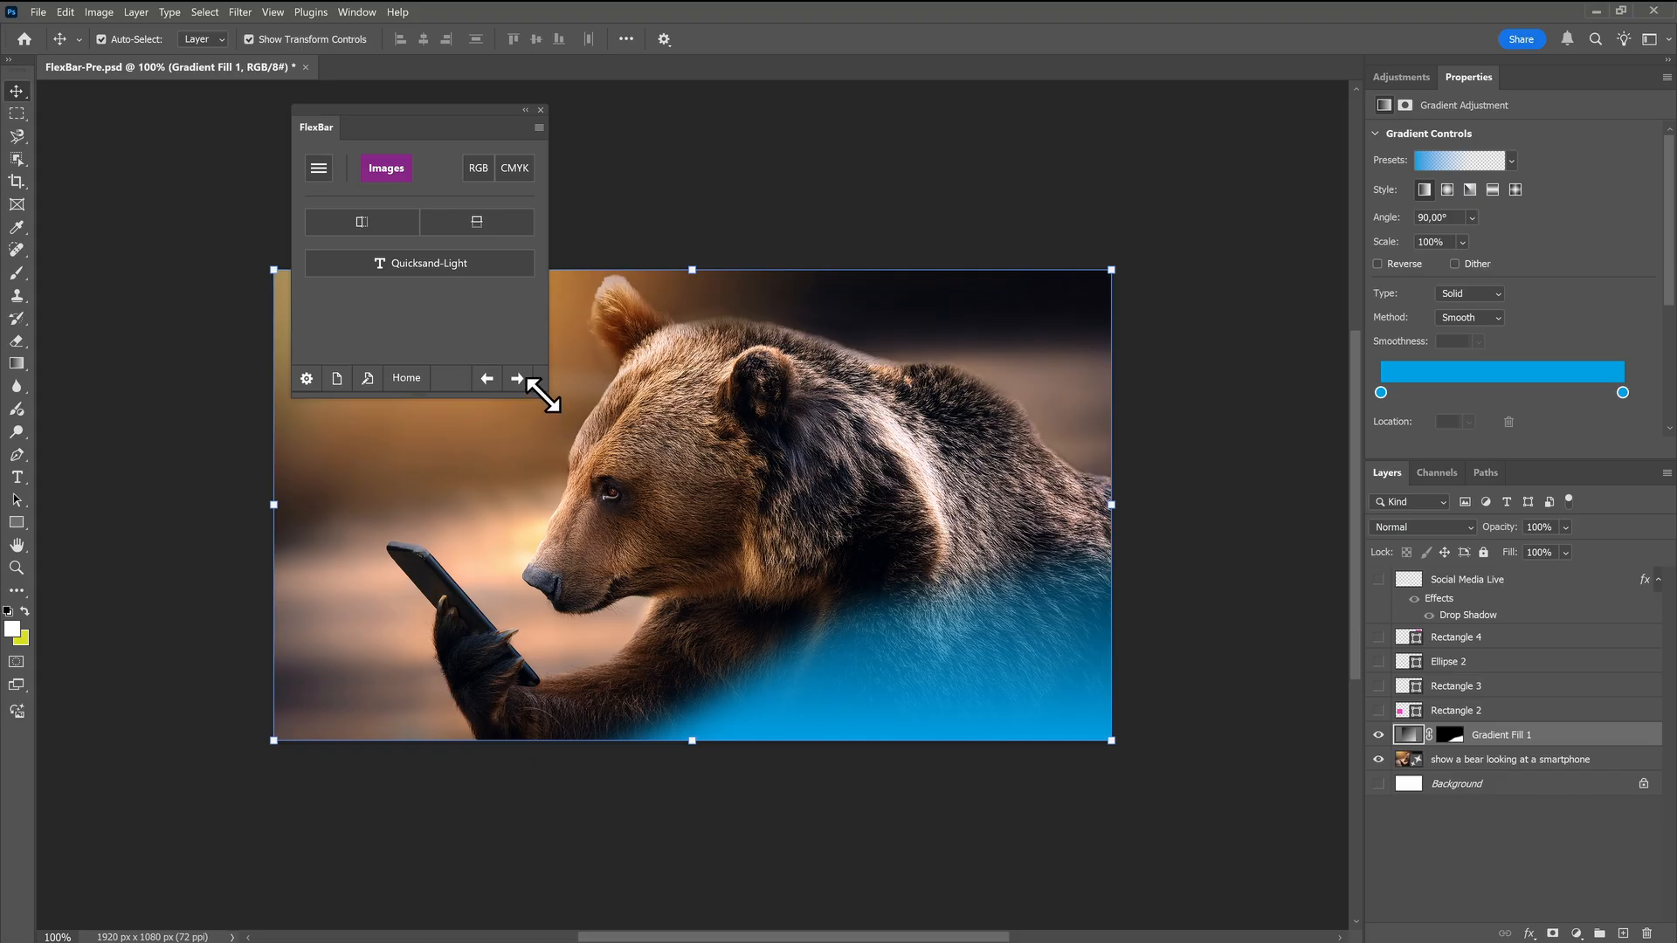
{"action": "left_click_drag", "start_coordinate": [543, 395], "coordinate": [1092, 371]}
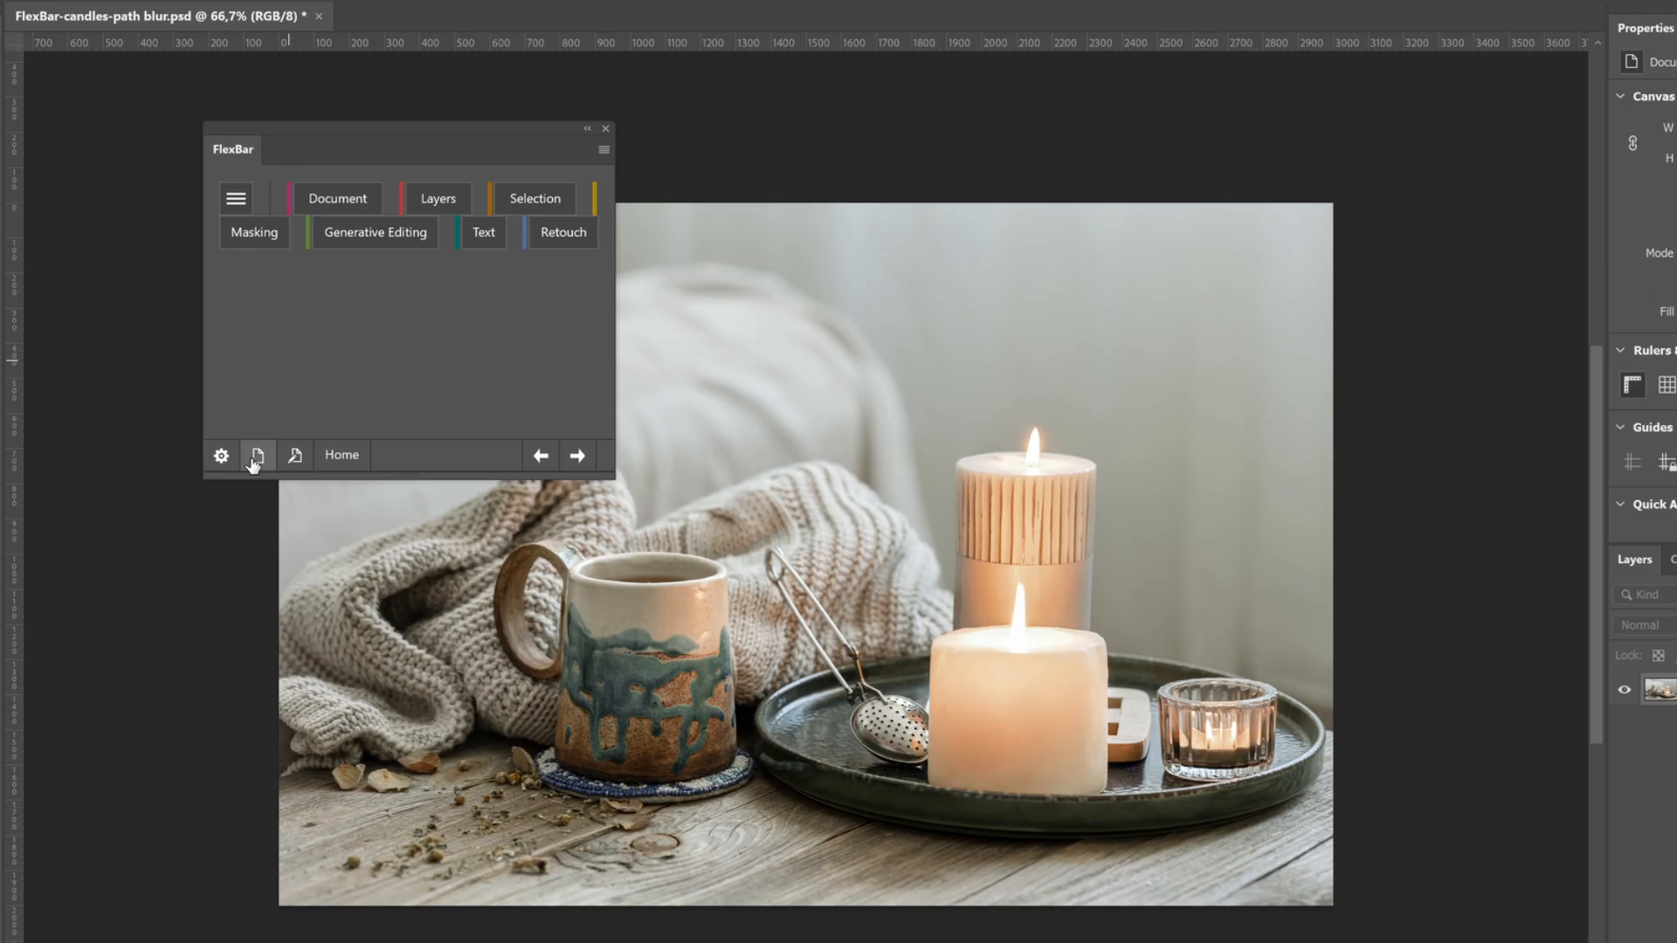
Rename Page 10 in the FlexBar configuration as Filter and open that page for editing
{"action": "left_click", "coordinate": [247, 431]}
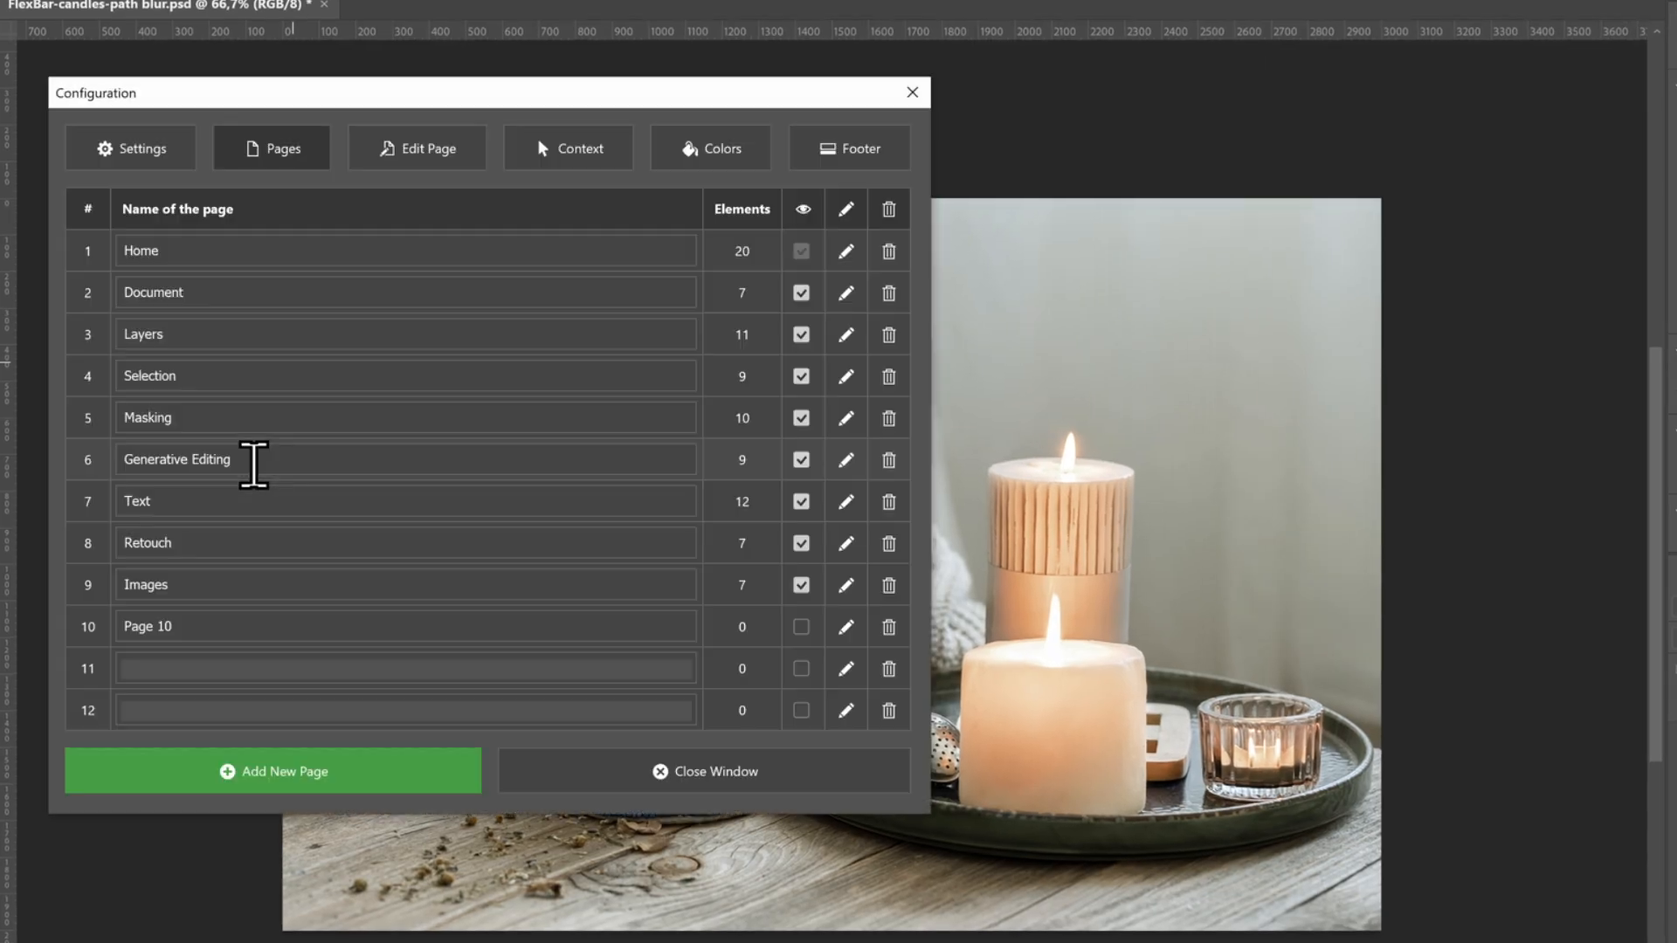
{"action": "left_click_drag", "start_coordinate": [210, 625], "coordinate": [82, 626]}
{"action": "type", "text": "Fi"}
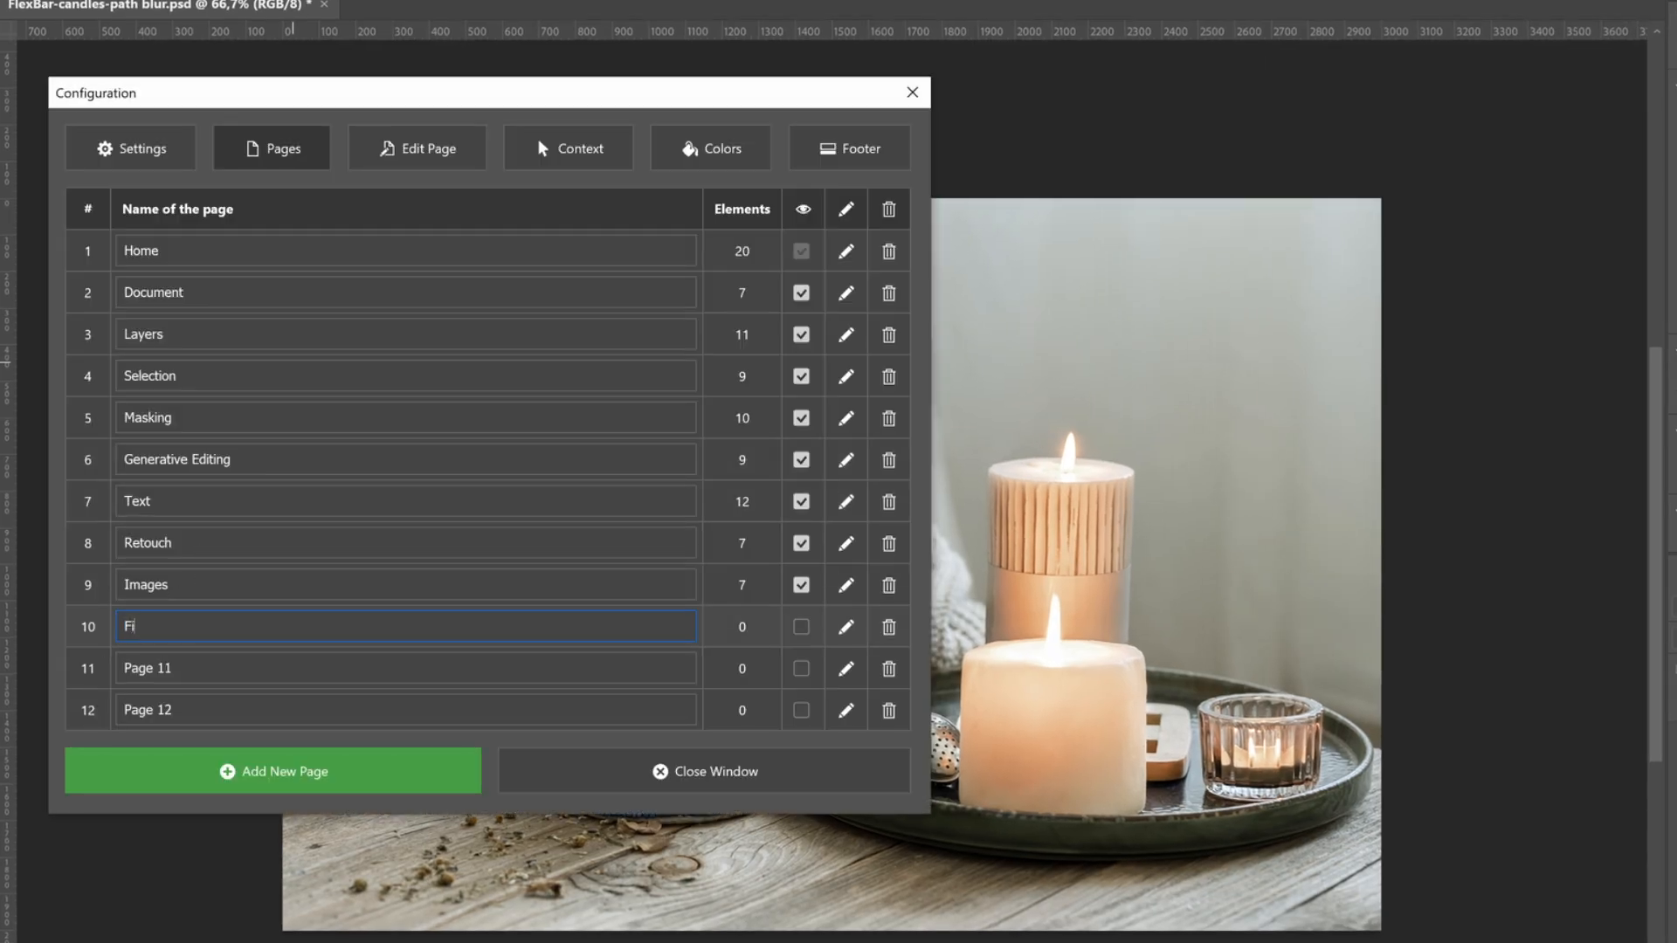
{"action": "type", "text": "lter"}
{"action": "left_click", "coordinate": [846, 628]}
Find the Blur Gallery's Path Blur function with the search term "path" and add it as a button on the Filter page
{"action": "left_click", "coordinate": [416, 760]}
{"action": "left_click", "coordinate": [442, 772]}
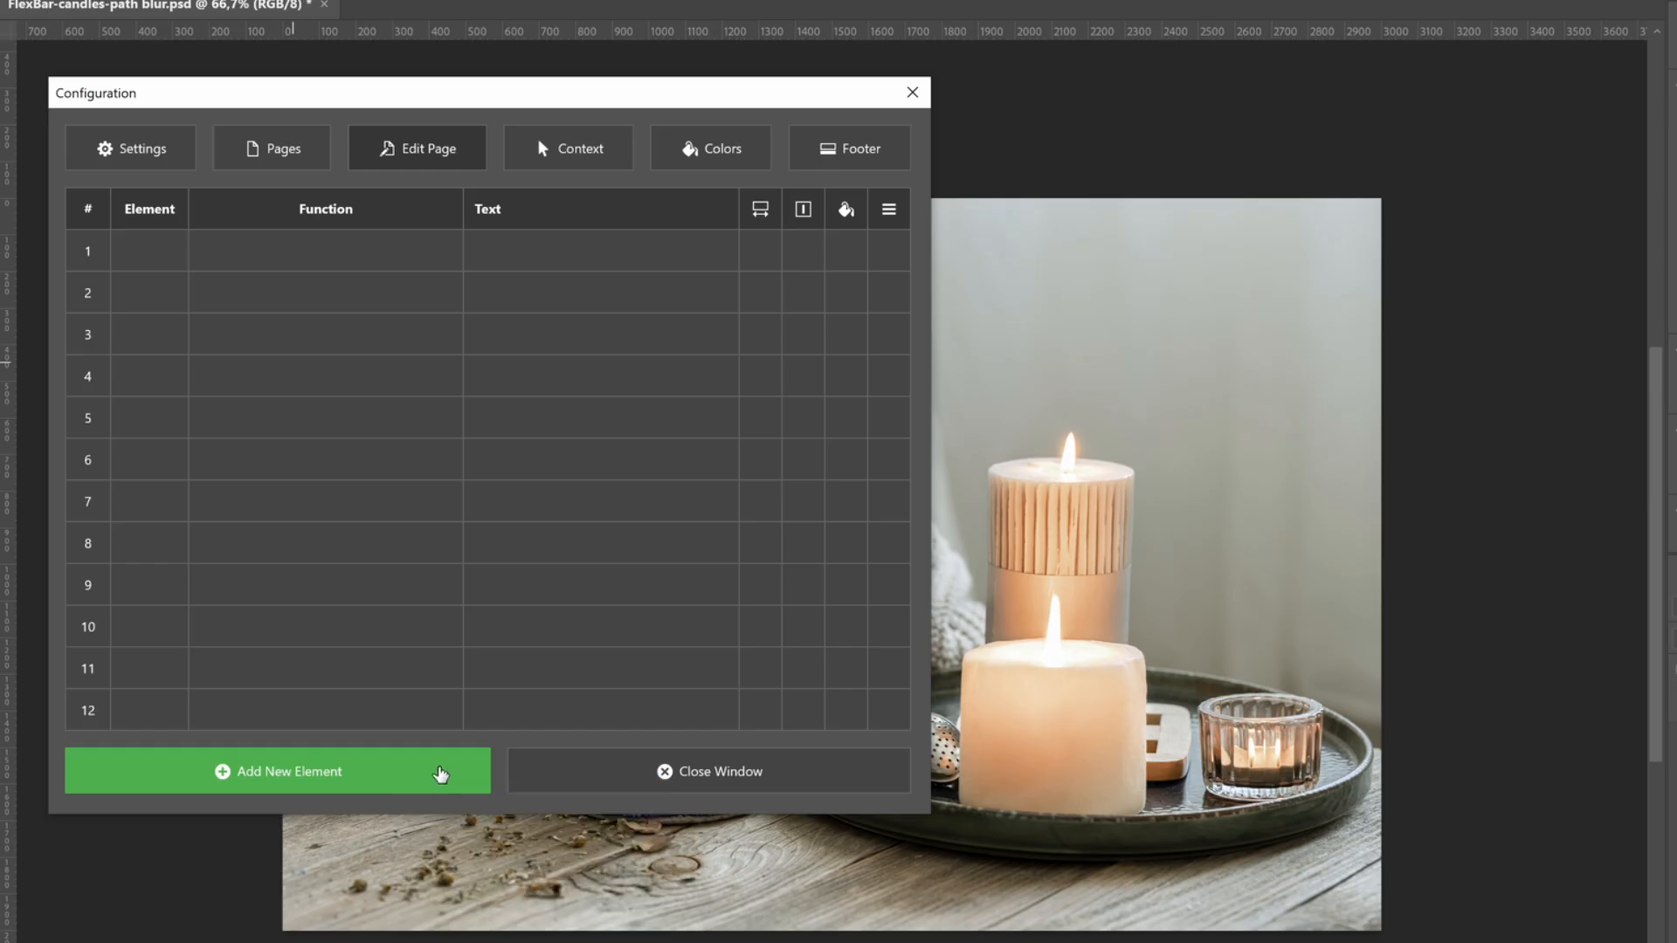
{"action": "left_click", "coordinate": [245, 166]}
{"action": "type", "text": "path"}
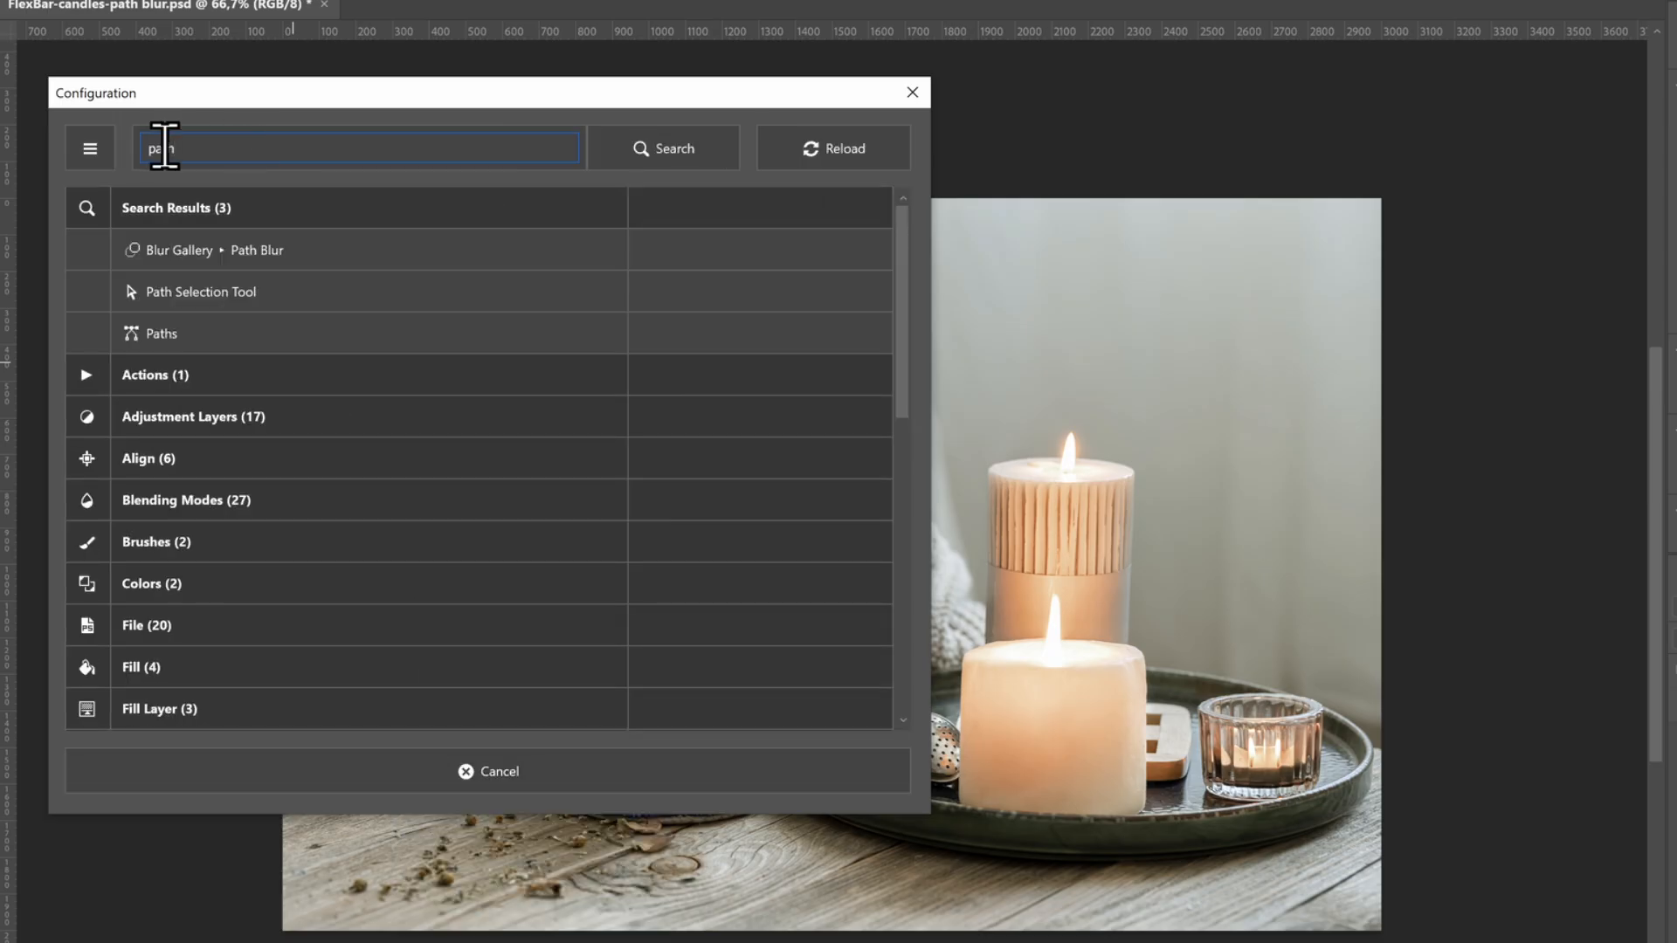
{"action": "left_click", "coordinate": [189, 252]}
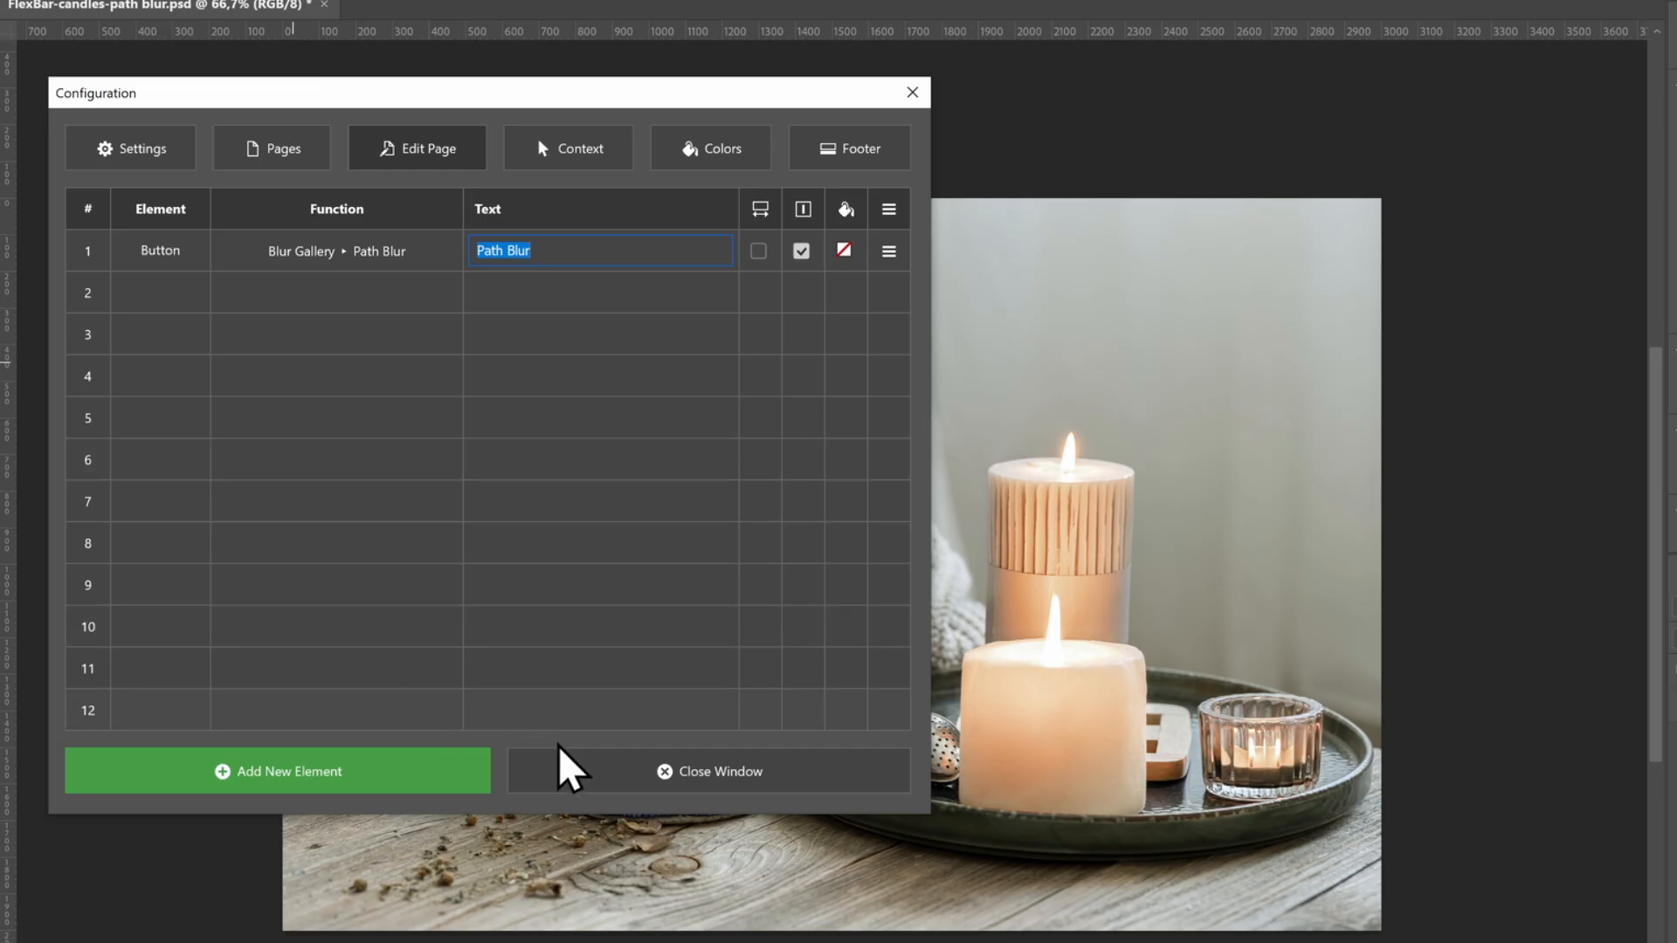
{"action": "left_click", "coordinate": [560, 747]}
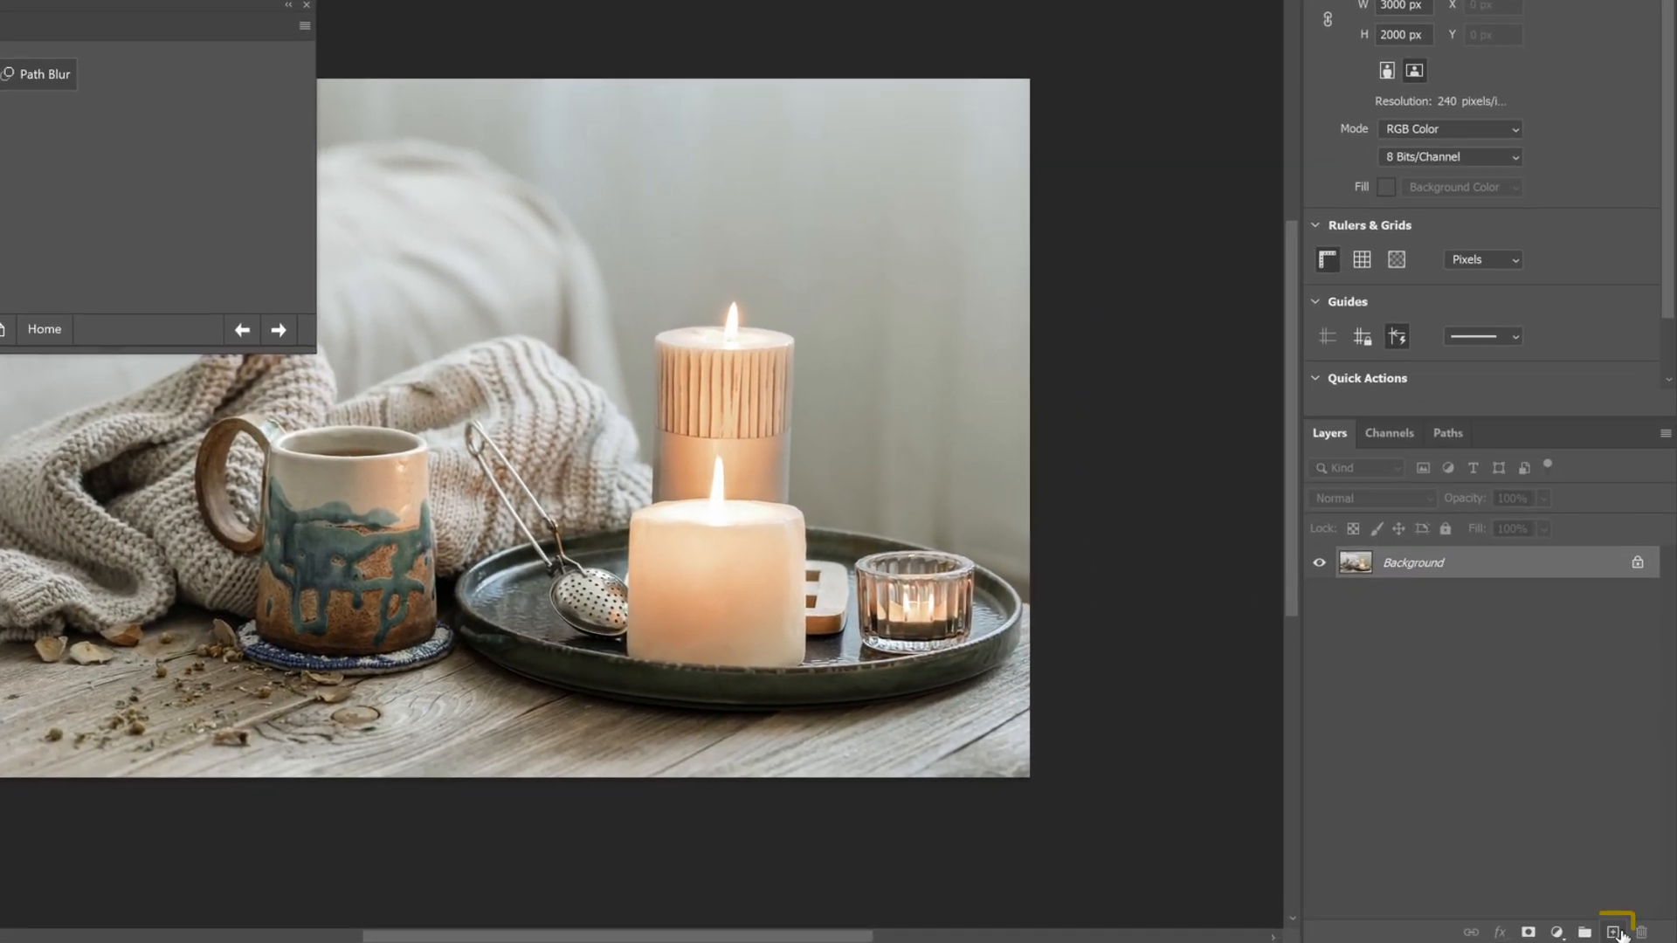
Create three new empty layers above the Background layer
{"action": "left_click", "coordinate": [1615, 932]}
{"action": "left_click", "coordinate": [1615, 932]}
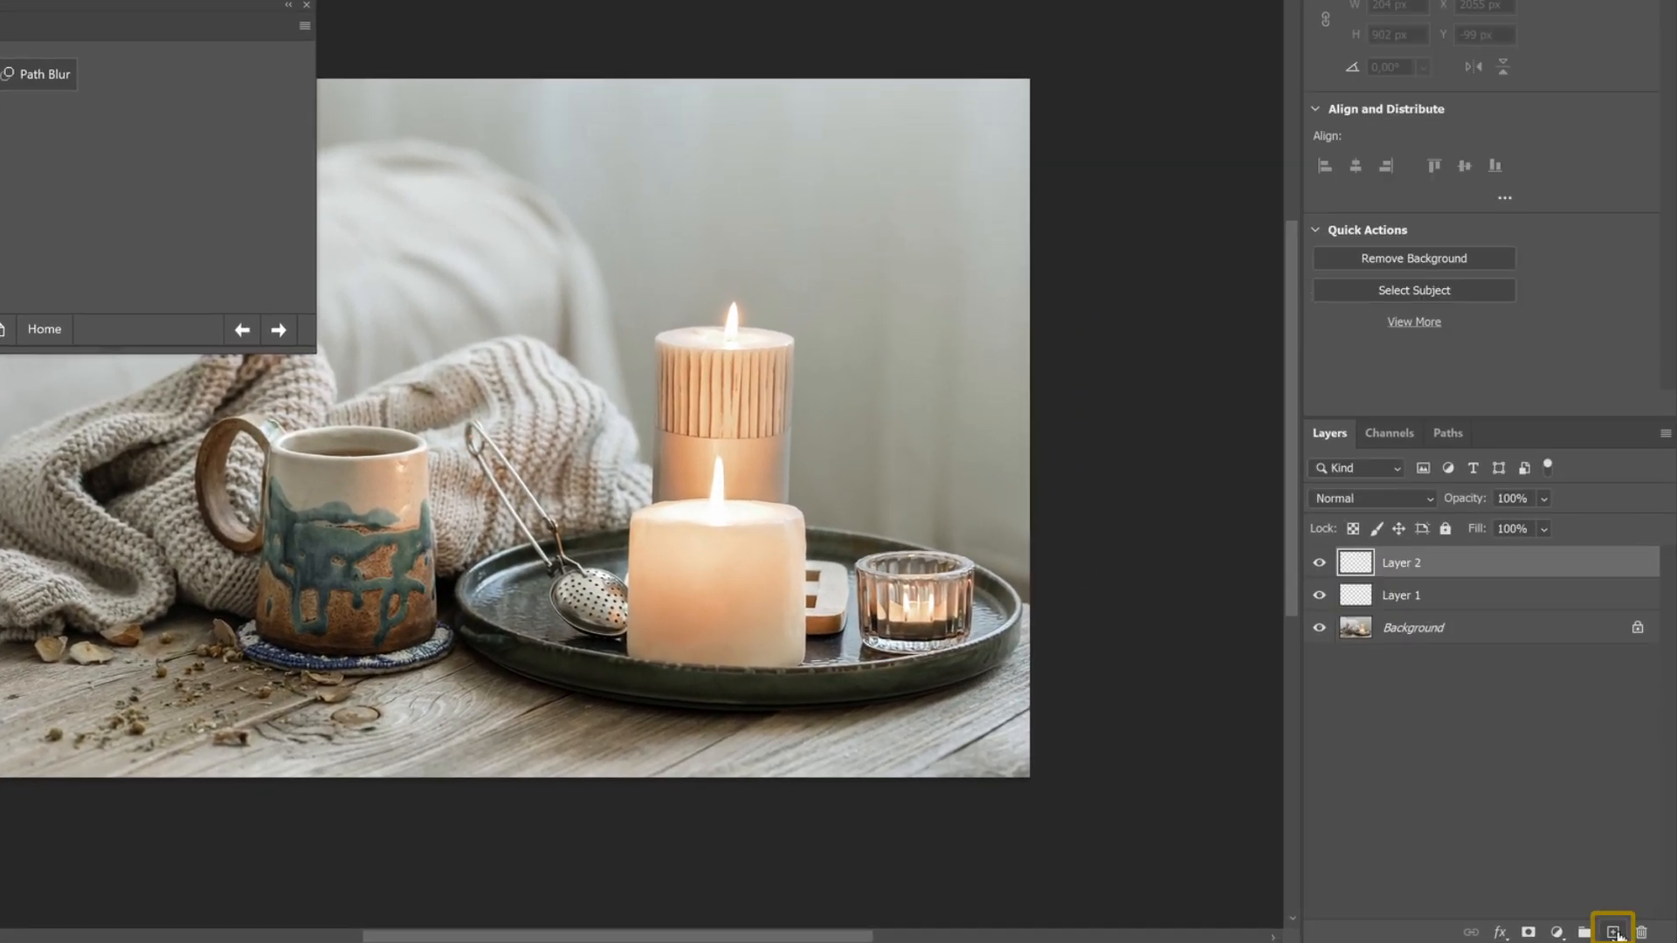
{"action": "left_click", "coordinate": [1615, 932]}
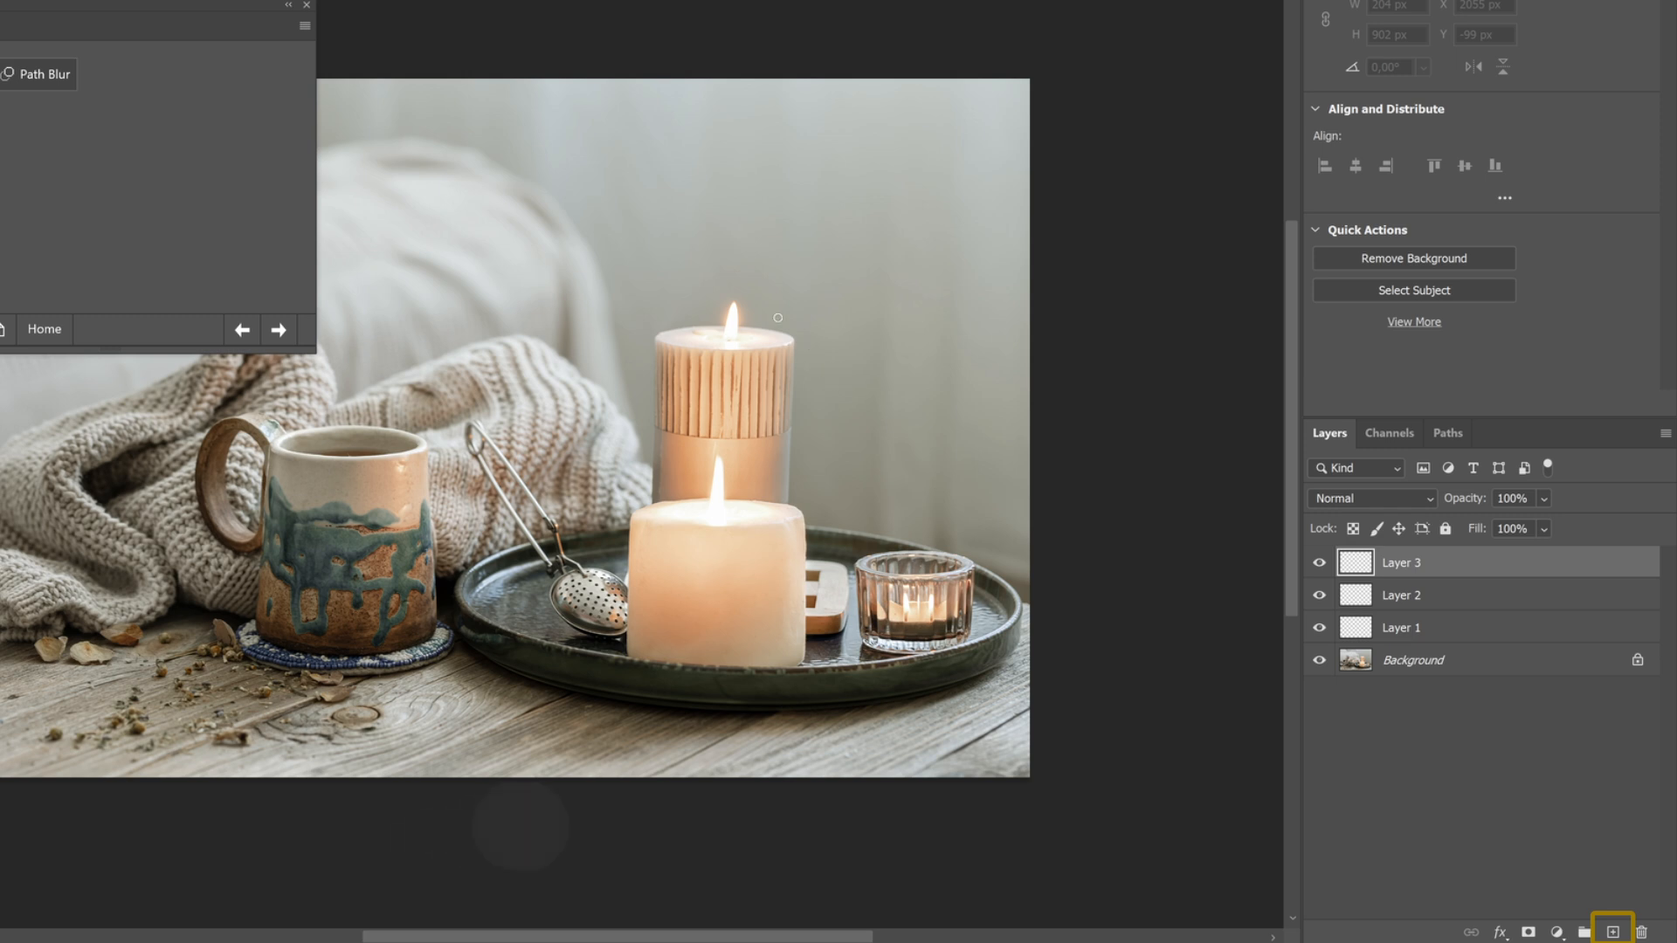
Brush one wavy smoke line above the rear candle's flame on each of Layer 3, Layer 2 and Layer 1, hiding Layers 3 and 2 once painted
{"action": "key", "text": "b"}
{"action": "left_click_drag", "start_coordinate": [750, 158], "coordinate": [735, 109]}
{"action": "left_click", "coordinate": [1319, 564]}
{"action": "left_click", "coordinate": [1356, 596]}
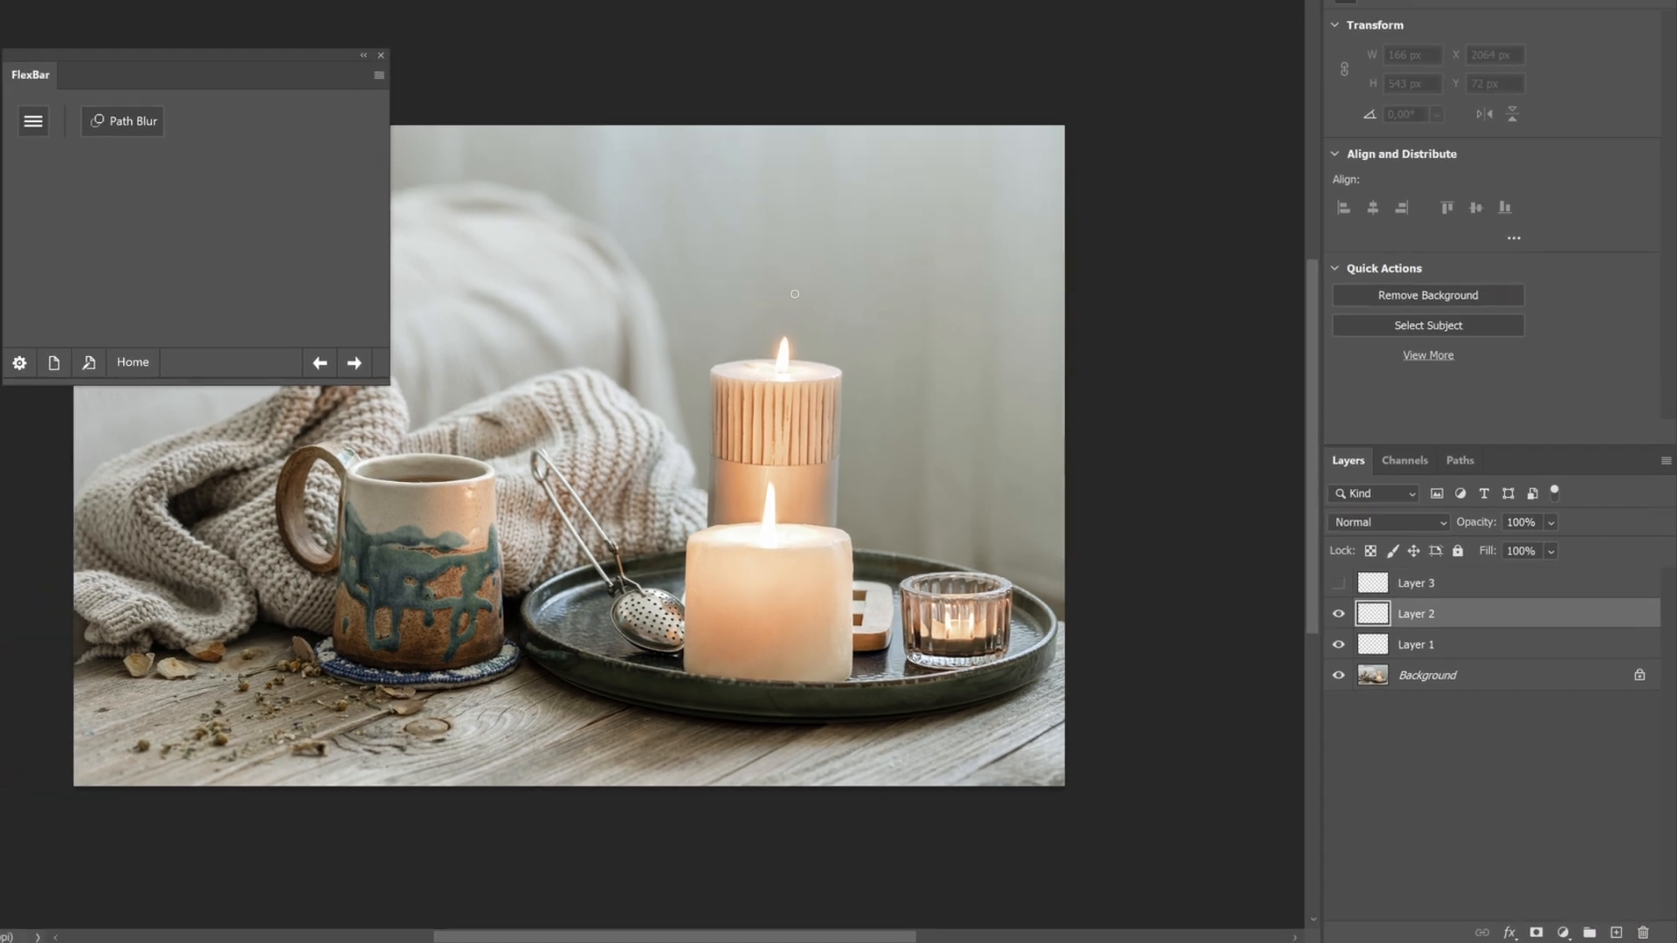
{"action": "left_click_drag", "start_coordinate": [731, 282], "coordinate": [730, 111]}
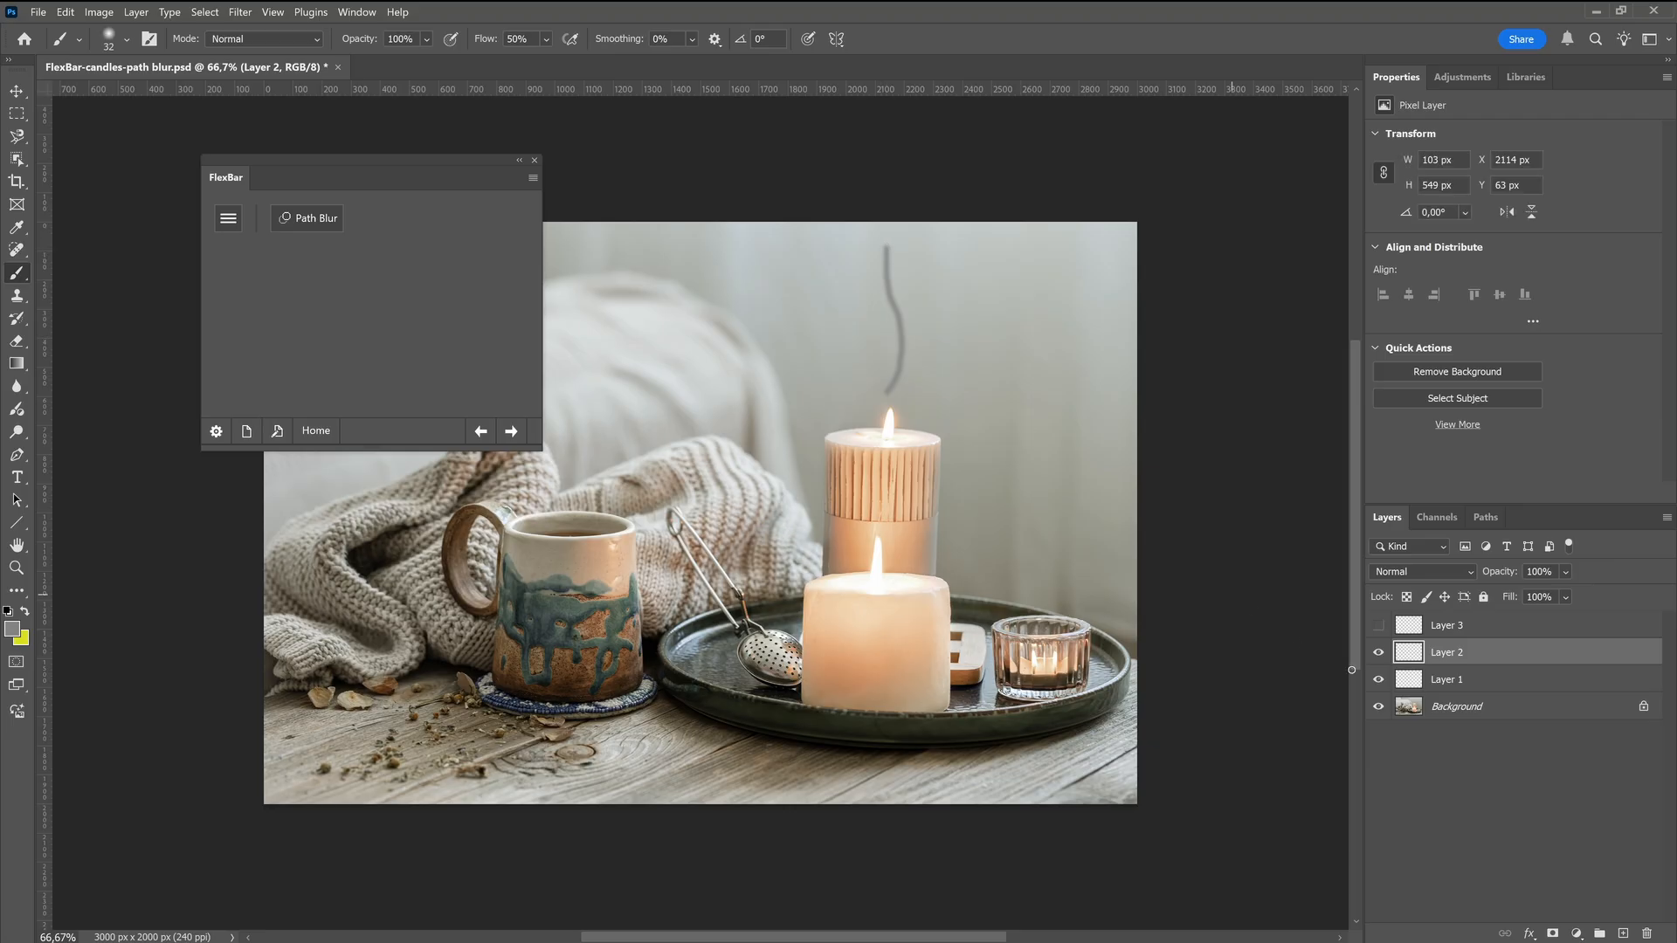
{"action": "left_click", "coordinate": [1378, 652]}
{"action": "left_click", "coordinate": [1455, 681]}
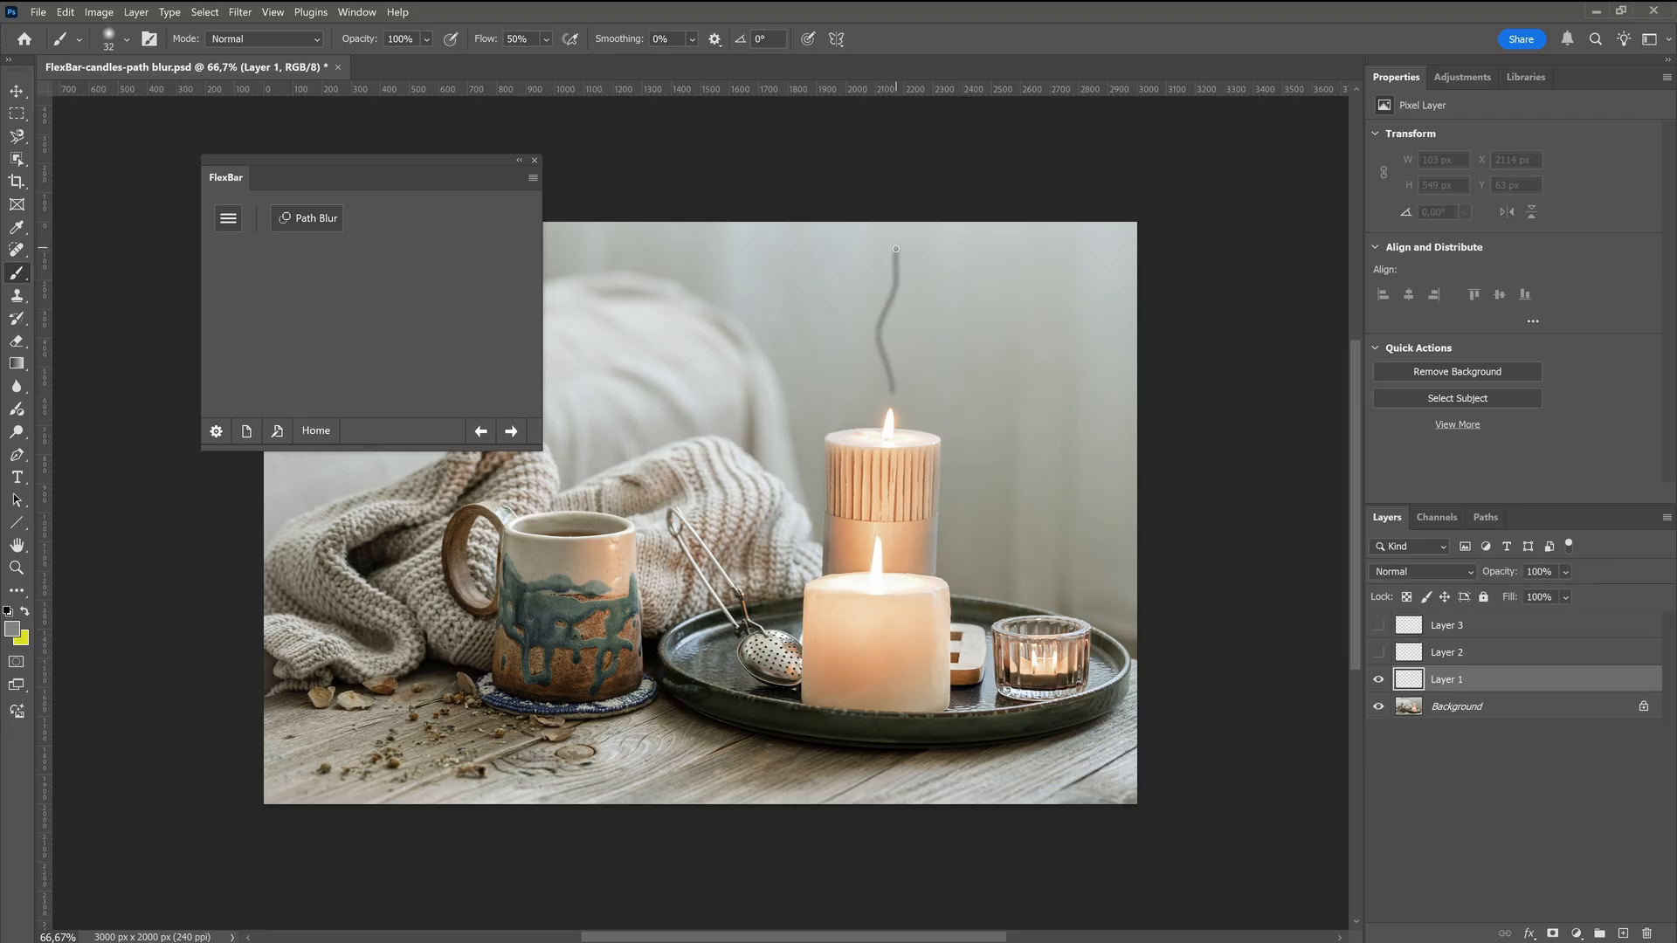
Start Path Blur on Layer 1 and curve a blur path along the smoke line above the rear candle
{"action": "left_click", "coordinate": [302, 217]}
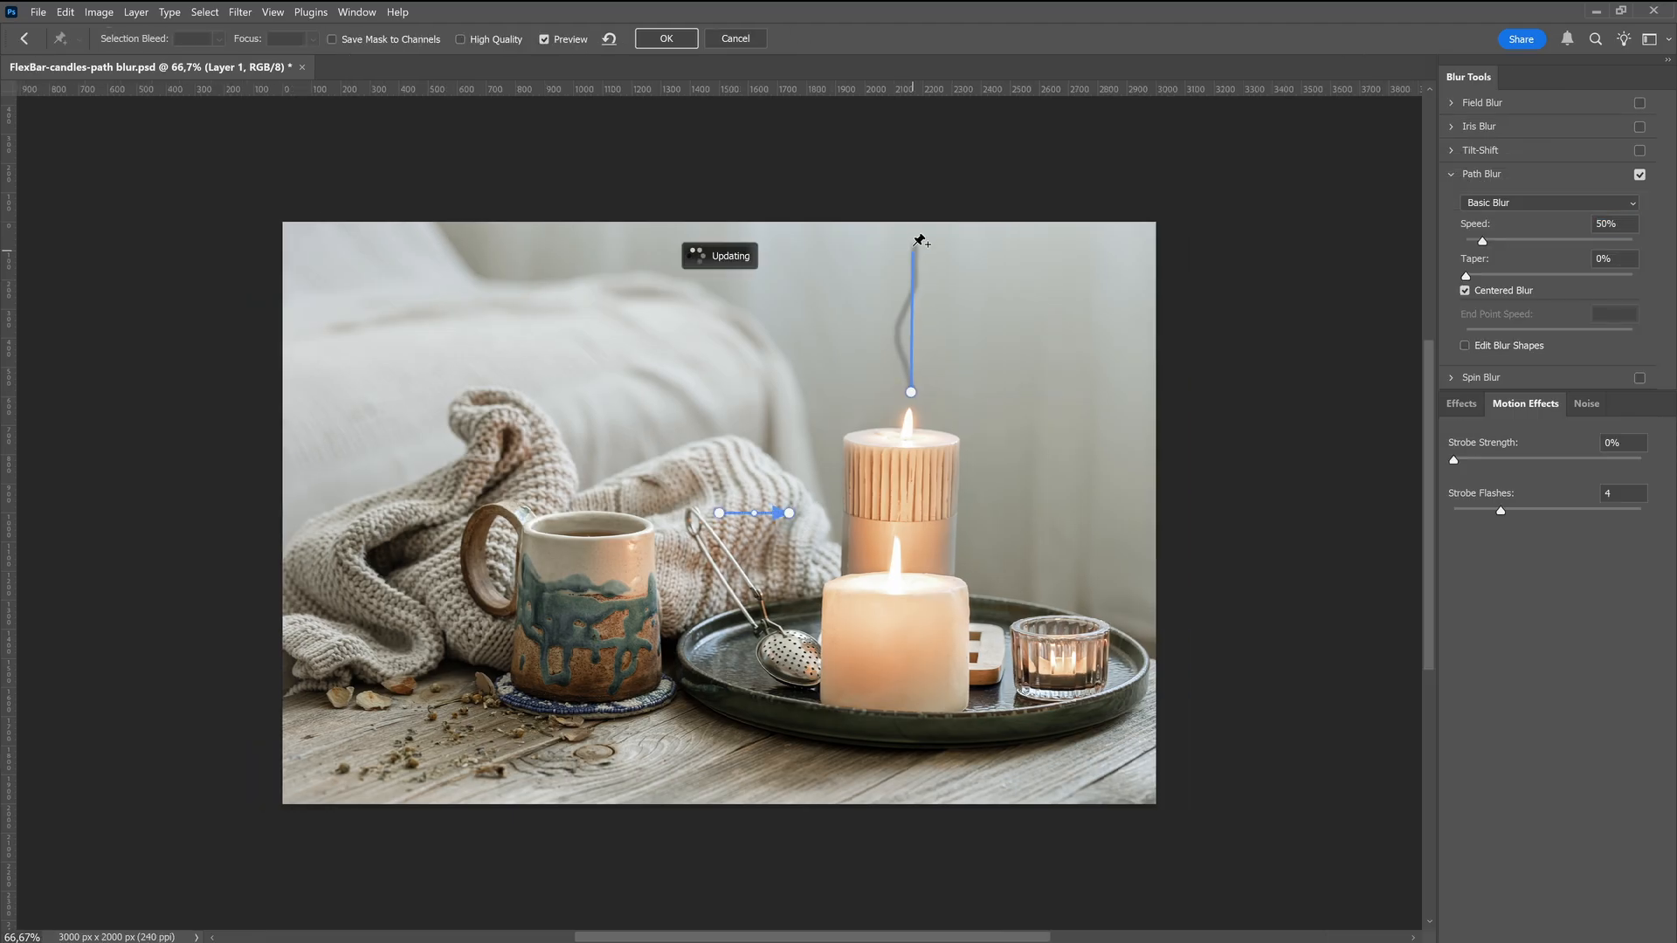
{"action": "left_click_drag", "start_coordinate": [915, 283], "coordinate": [919, 280]}
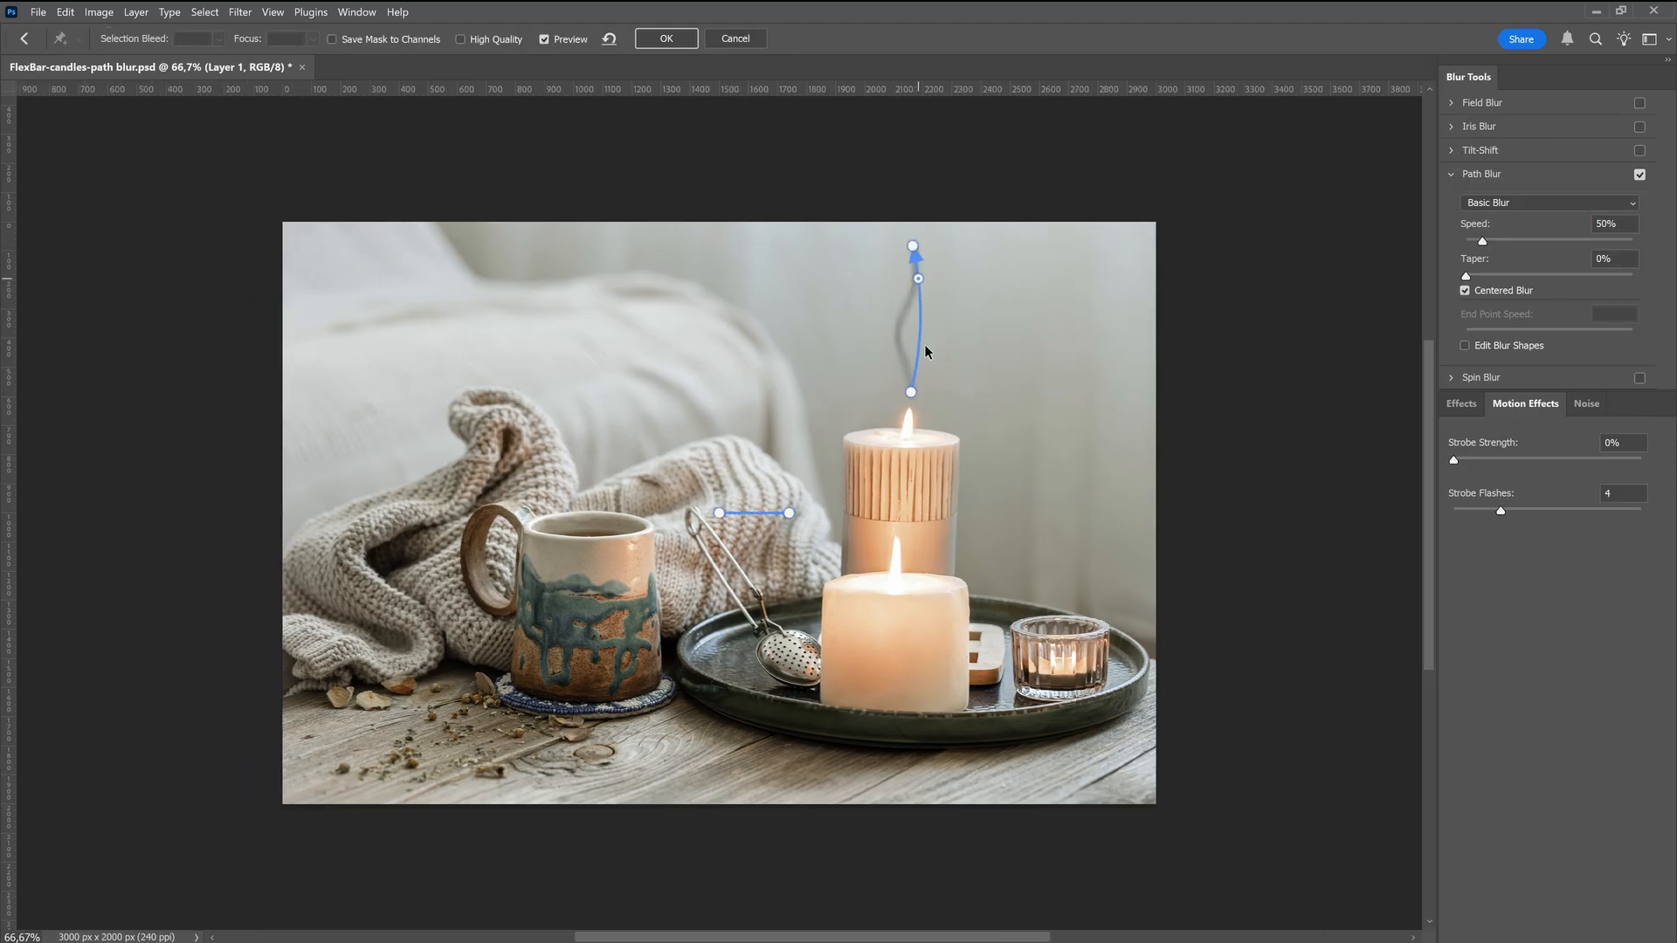
{"action": "left_click_drag", "start_coordinate": [921, 341], "coordinate": [913, 339]}
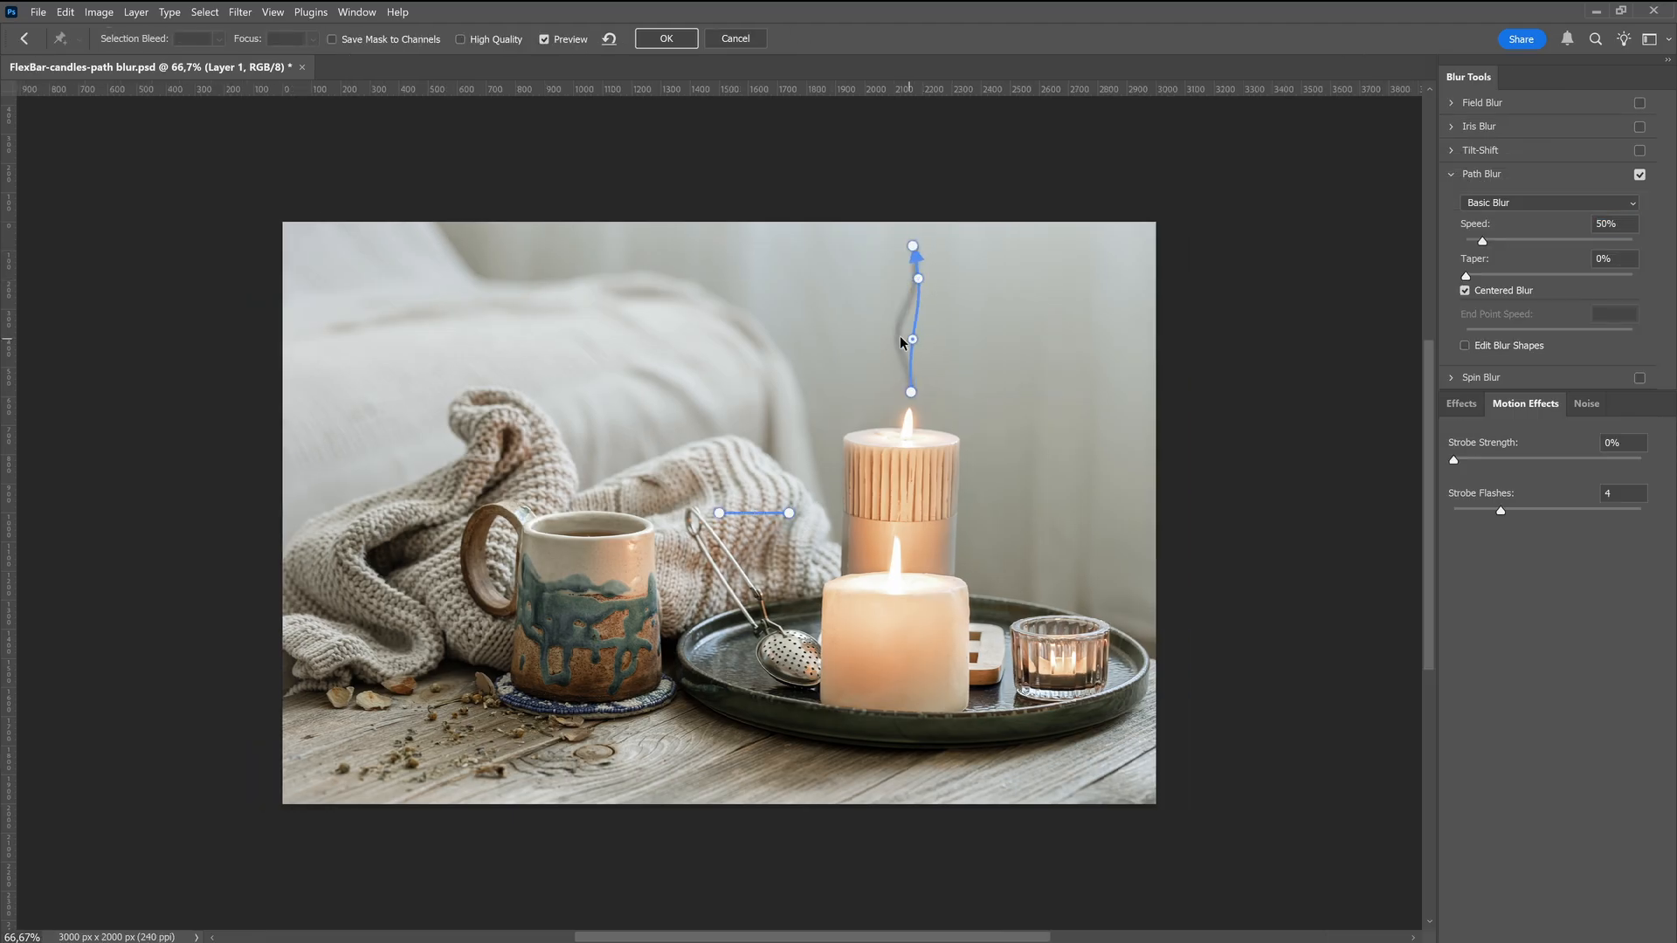
Delete the default horizontal blur path, set the Path Blur speed to 236% and apply the filter
{"action": "left_click", "coordinate": [760, 516]}
{"action": "key", "text": "Delete"}
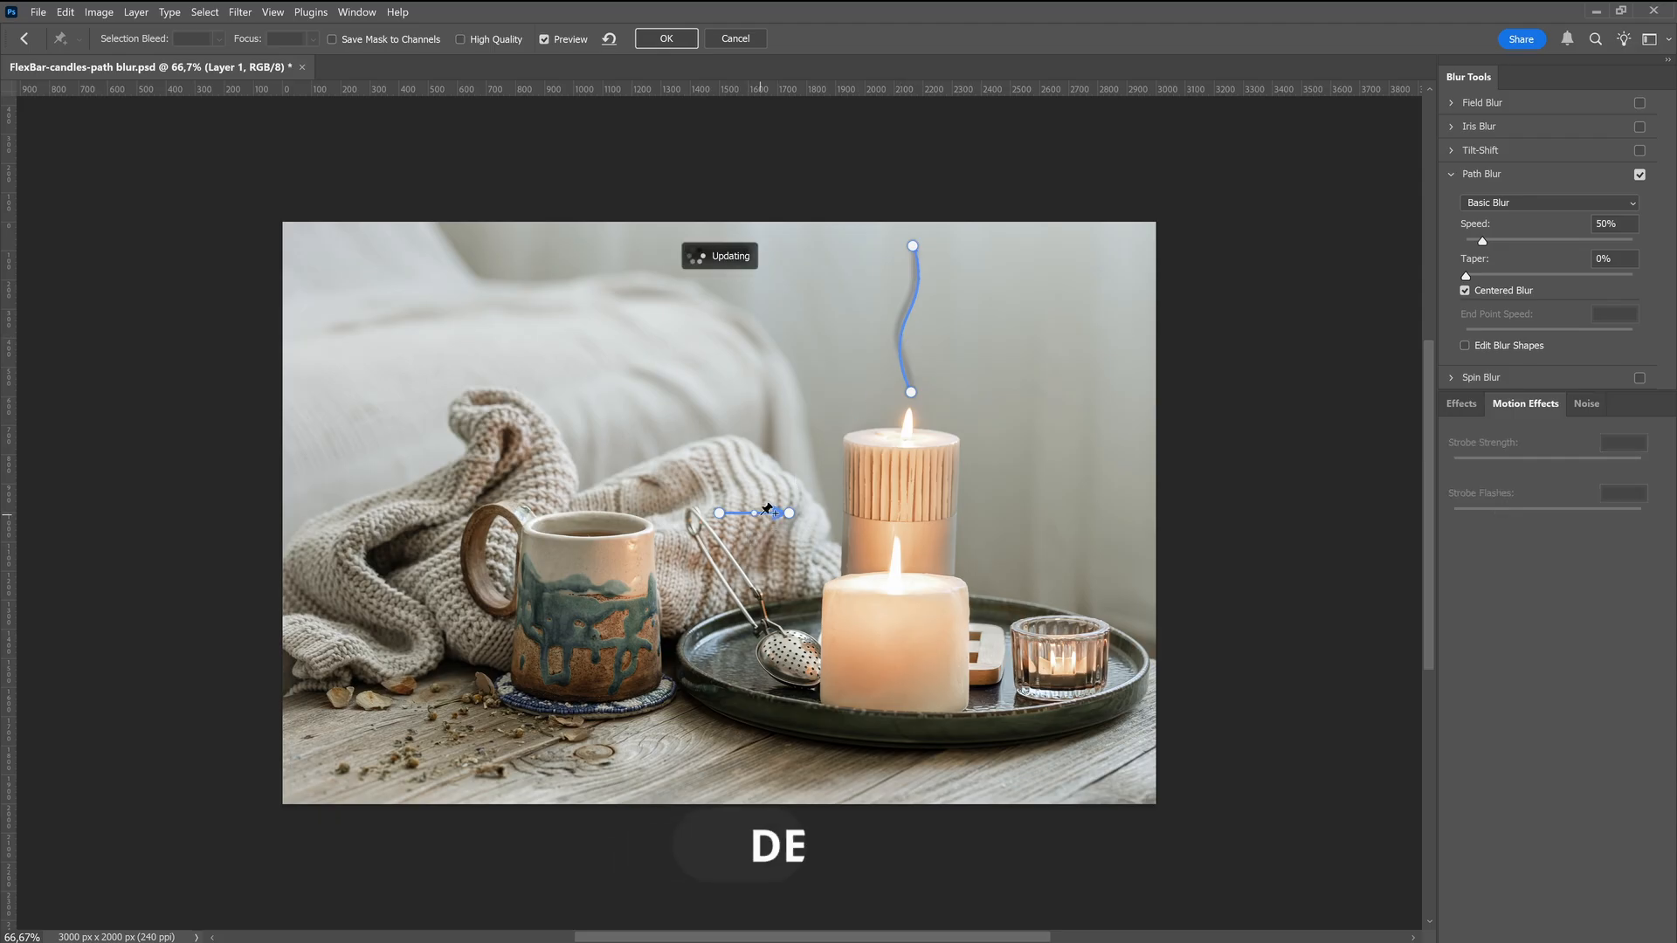
{"action": "left_click_drag", "start_coordinate": [1498, 246], "coordinate": [1547, 239]}
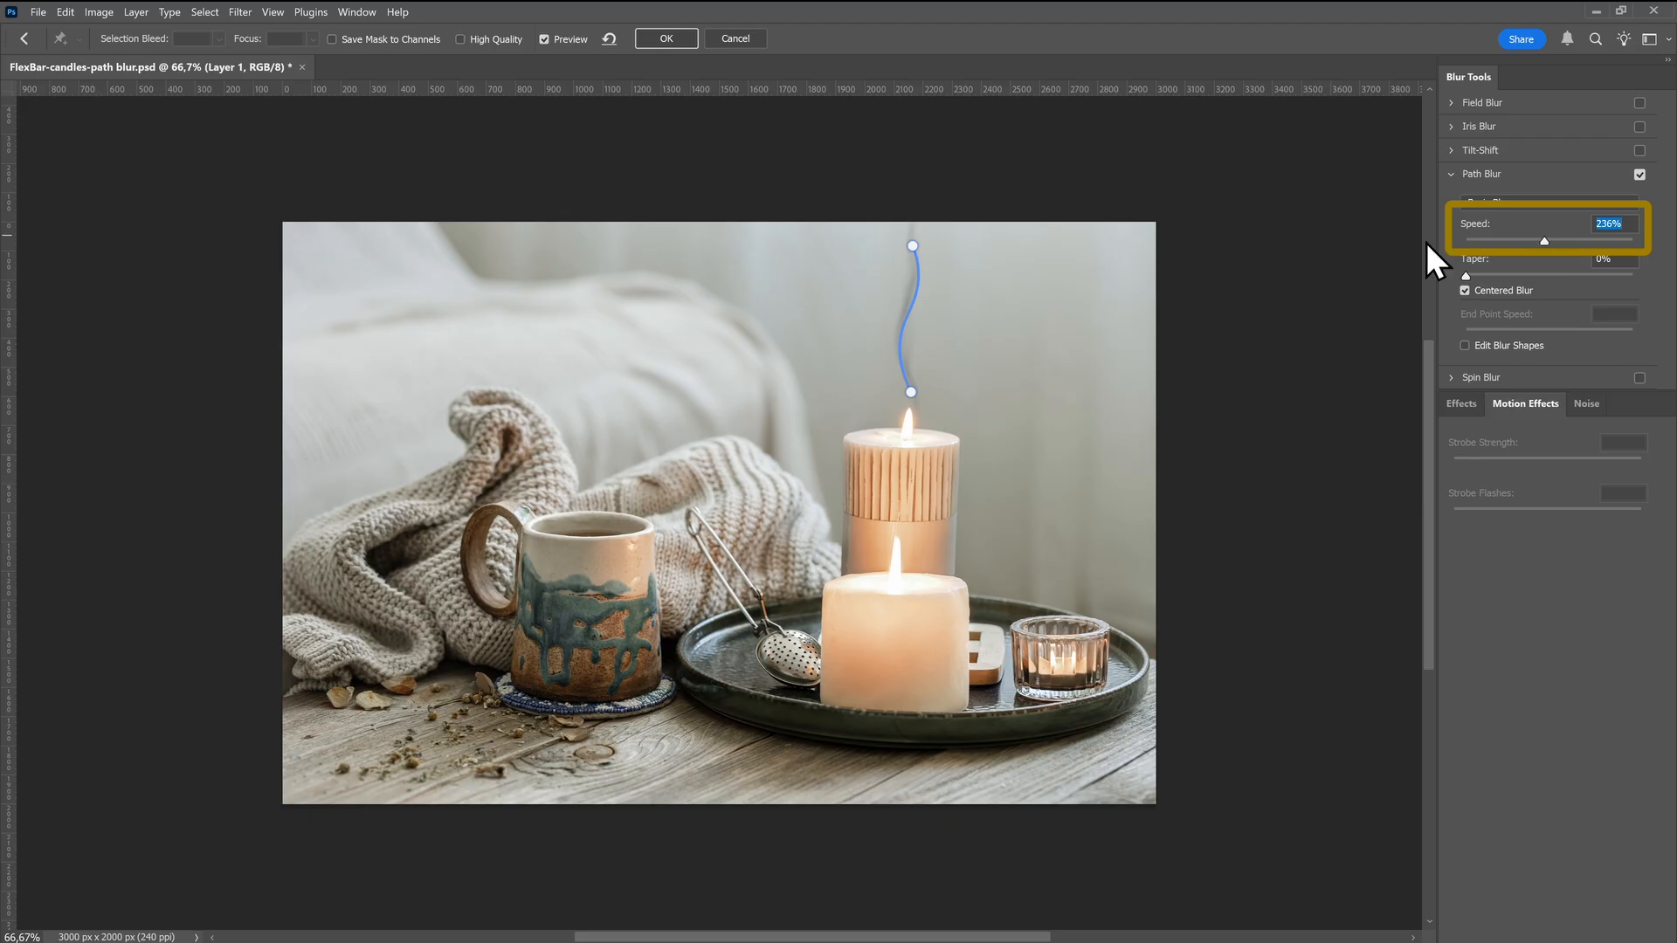
{"action": "left_click", "coordinate": [658, 47]}
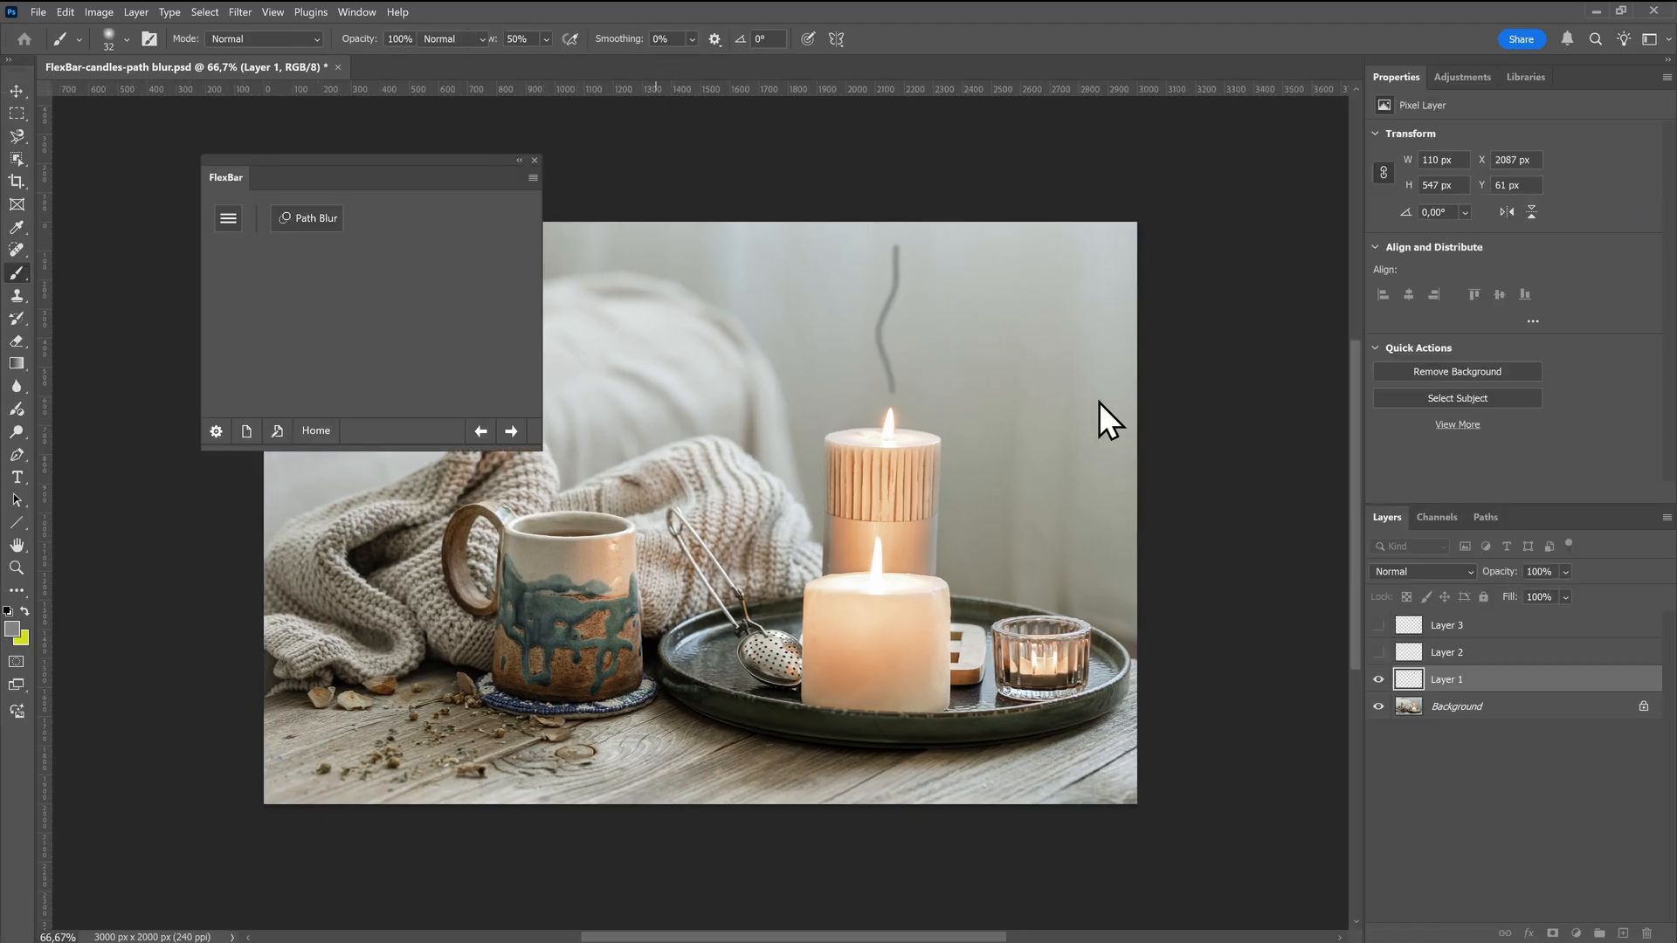
Apply Path Blur along the smoke lines on Layer 2 and Layer 3, showing only the smoke layer being edited
{"action": "left_click", "coordinate": [1378, 681]}
{"action": "left_click", "coordinate": [1378, 652]}
{"action": "left_click", "coordinate": [1455, 655]}
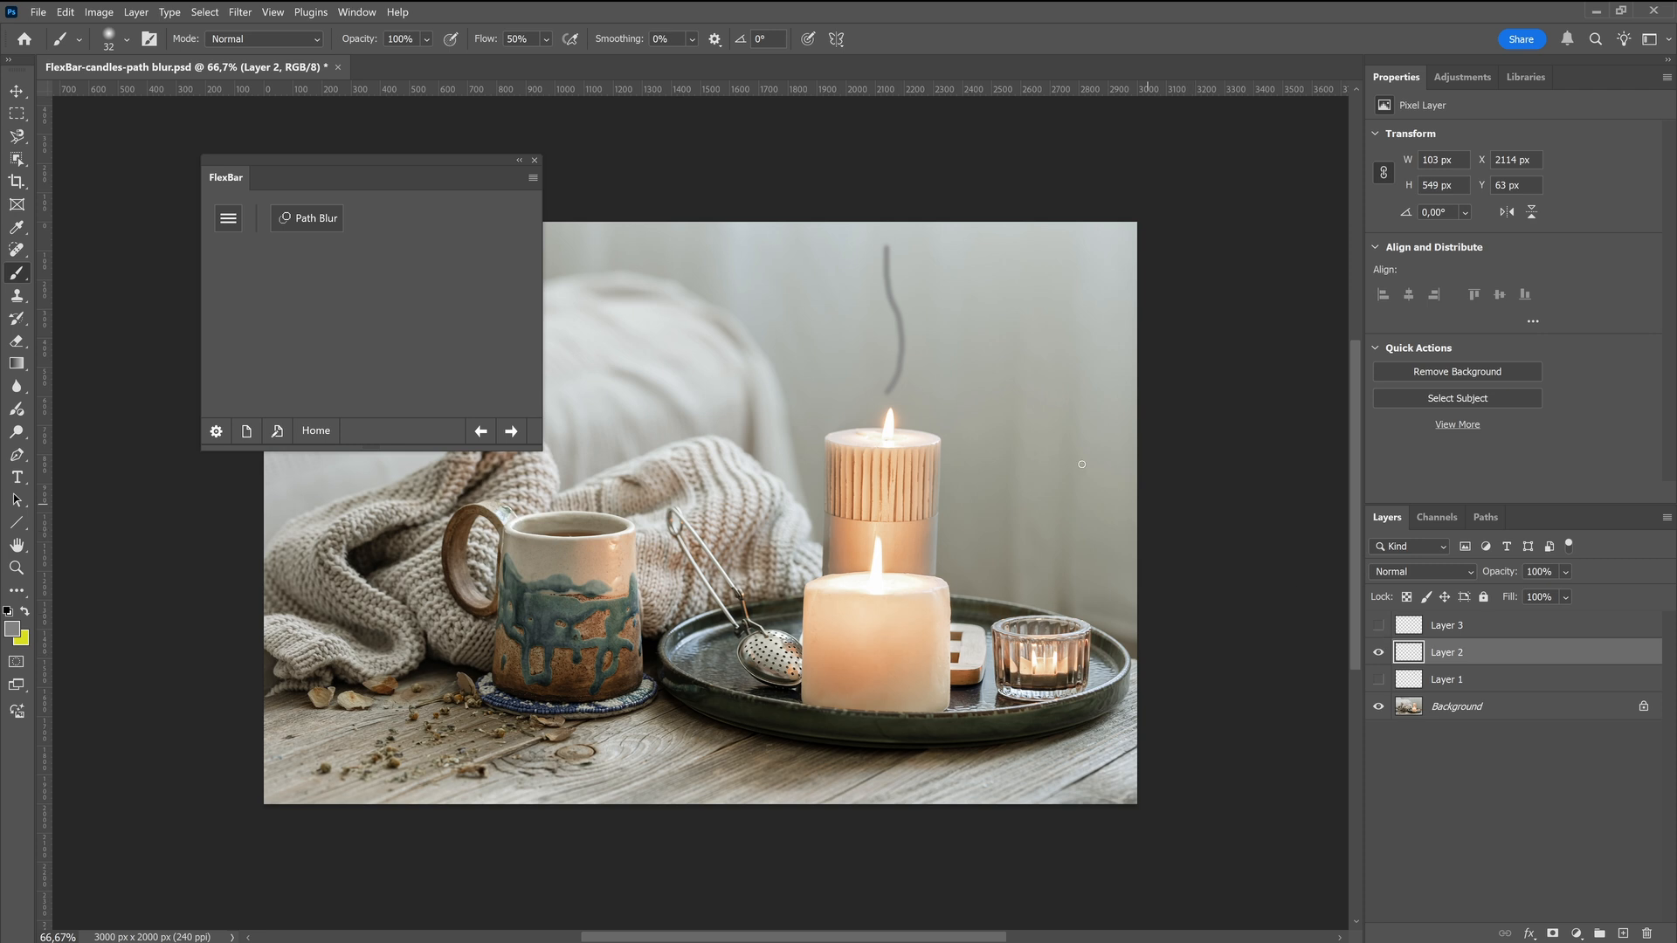
{"action": "left_click", "coordinate": [306, 218]}
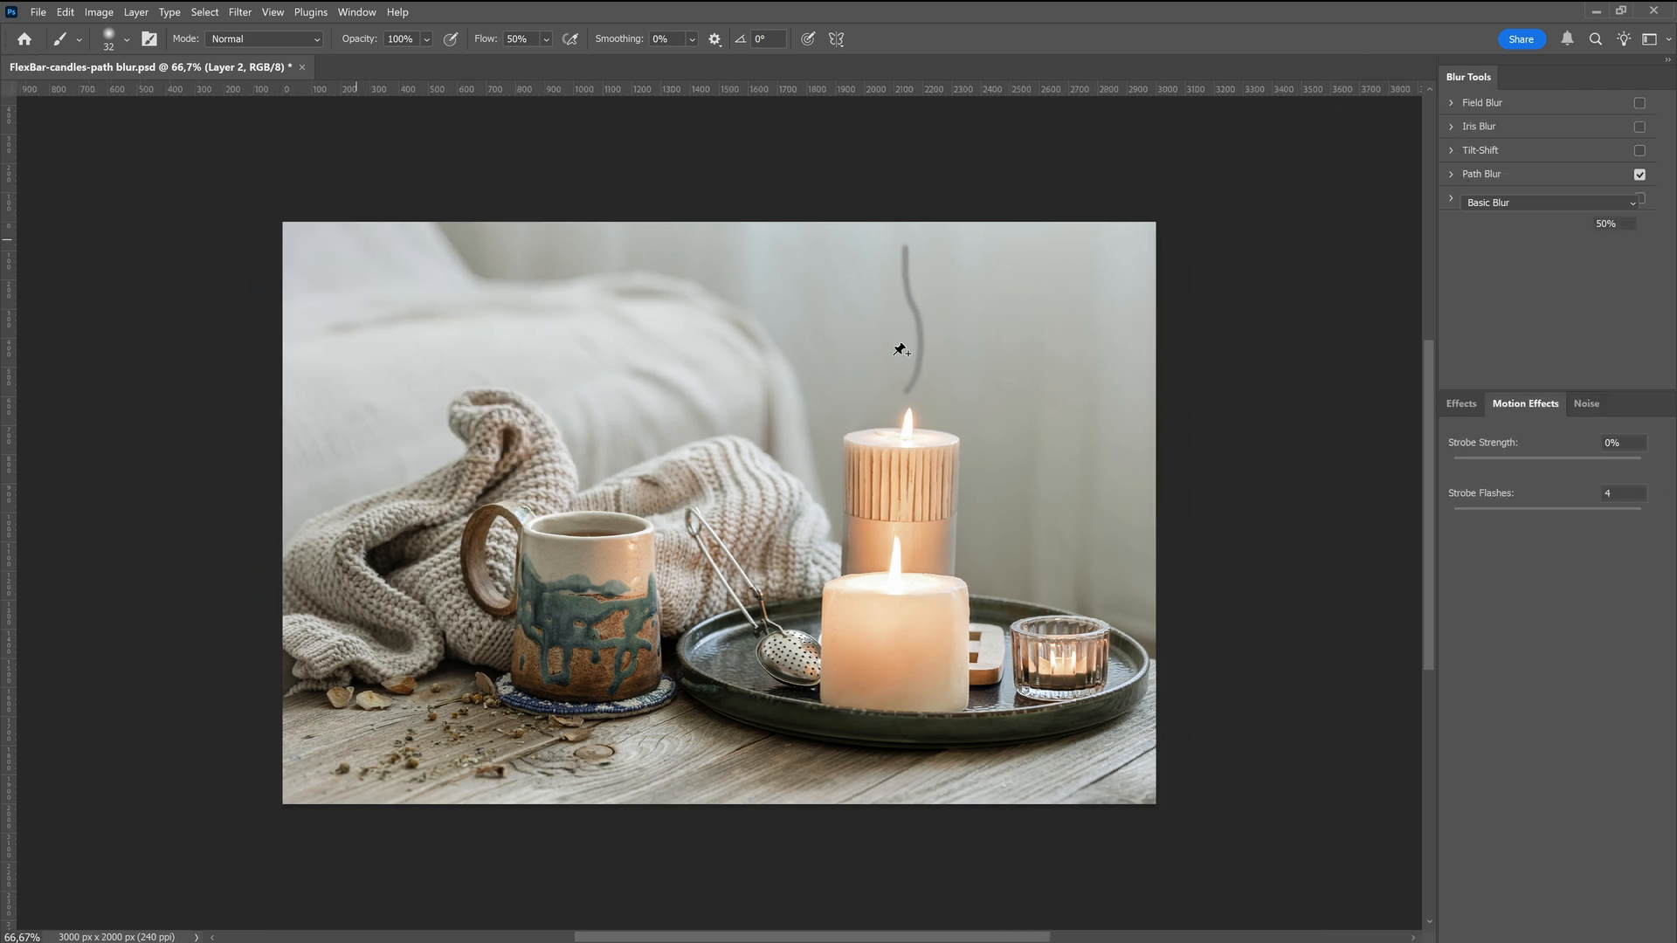
{"action": "mouse_move", "coordinate": [910, 396]}
{"action": "left_mouse_down"}
{"action": "mouse_move", "coordinate": [914, 248]}
{"action": "mouse_move", "coordinate": [906, 285]}
{"action": "left_mouse_up"}
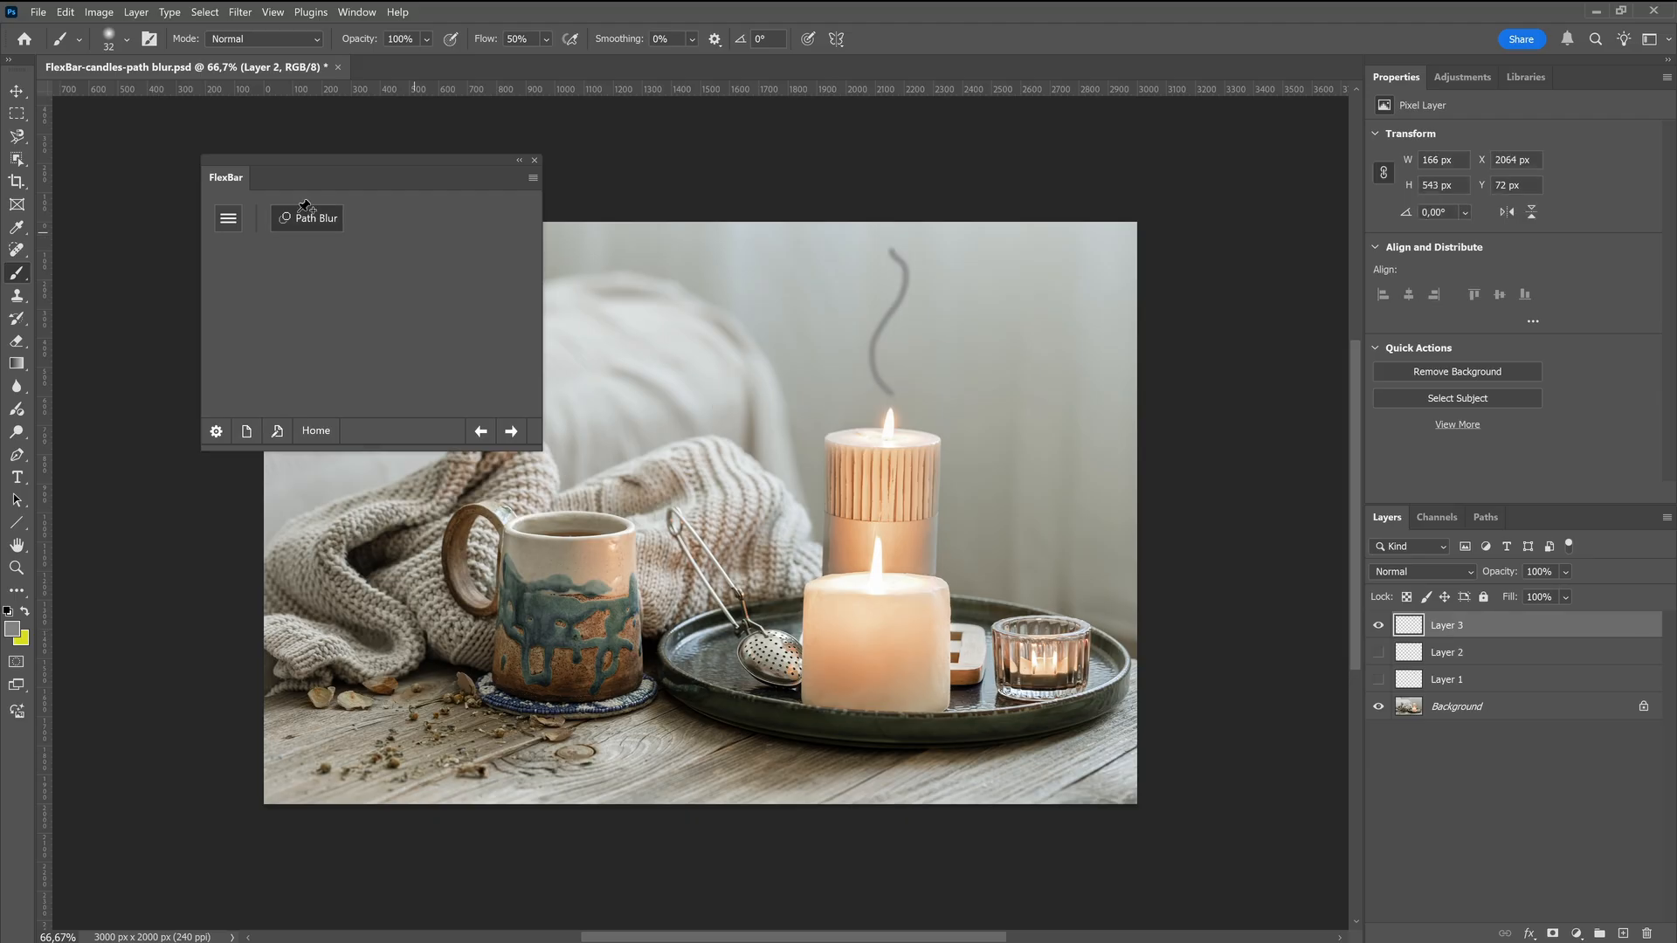
{"action": "left_click", "coordinate": [306, 216]}
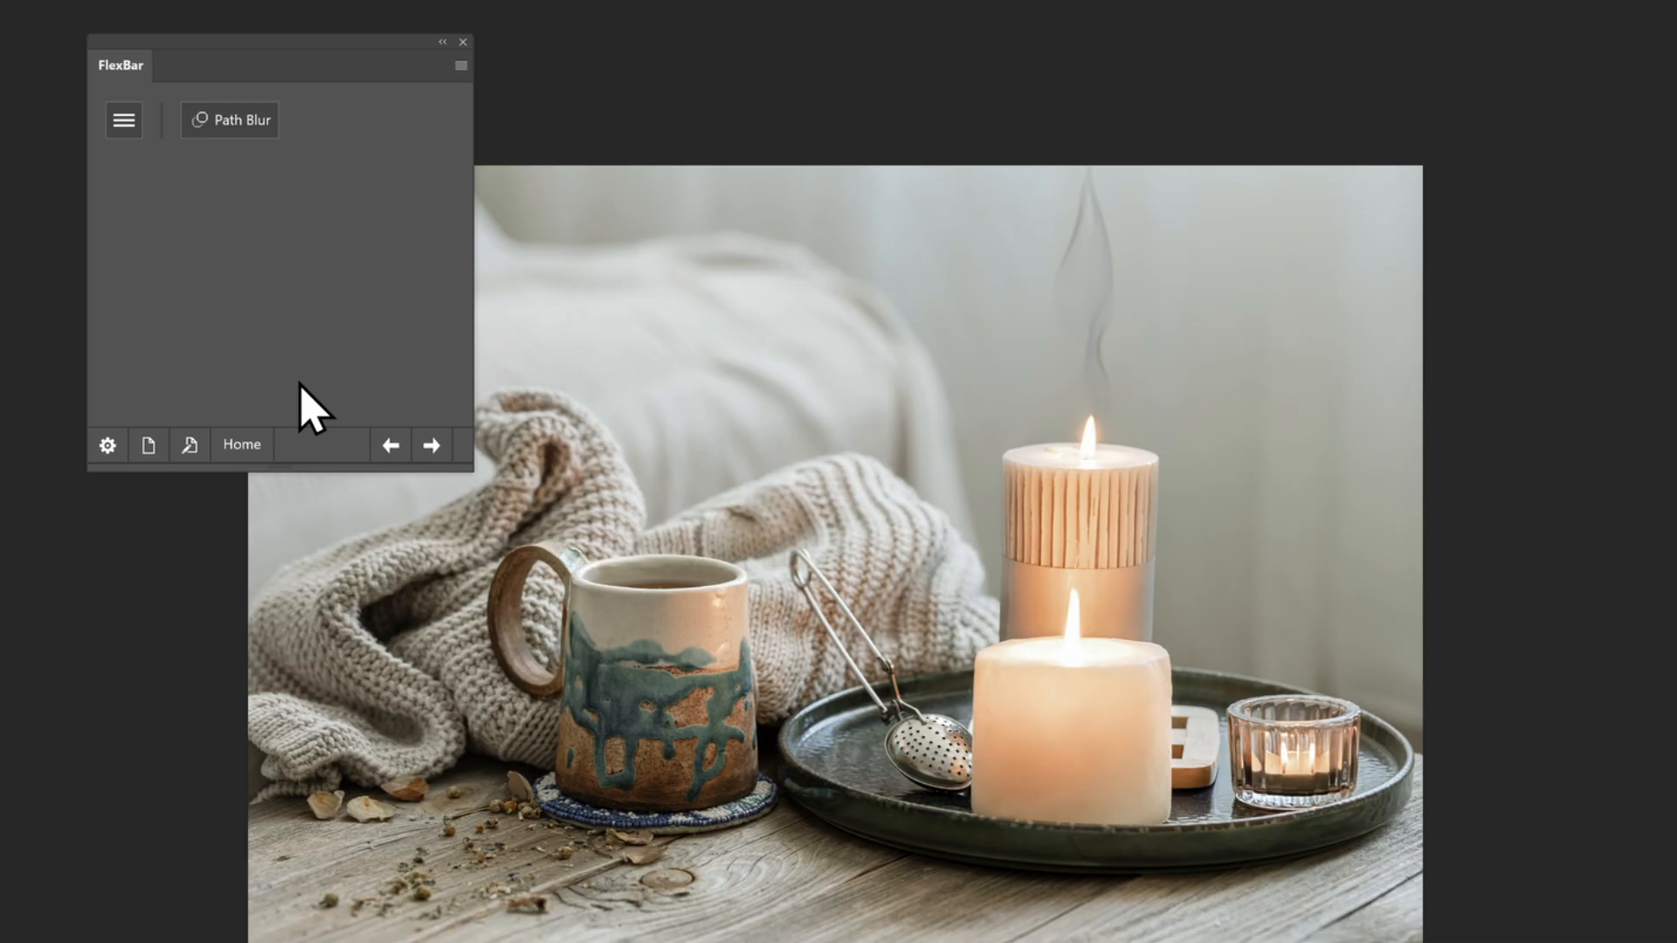
Return to the FlexBar Home page, browse forward to the Layers page and go back to Home
{"action": "left_click", "coordinate": [242, 447]}
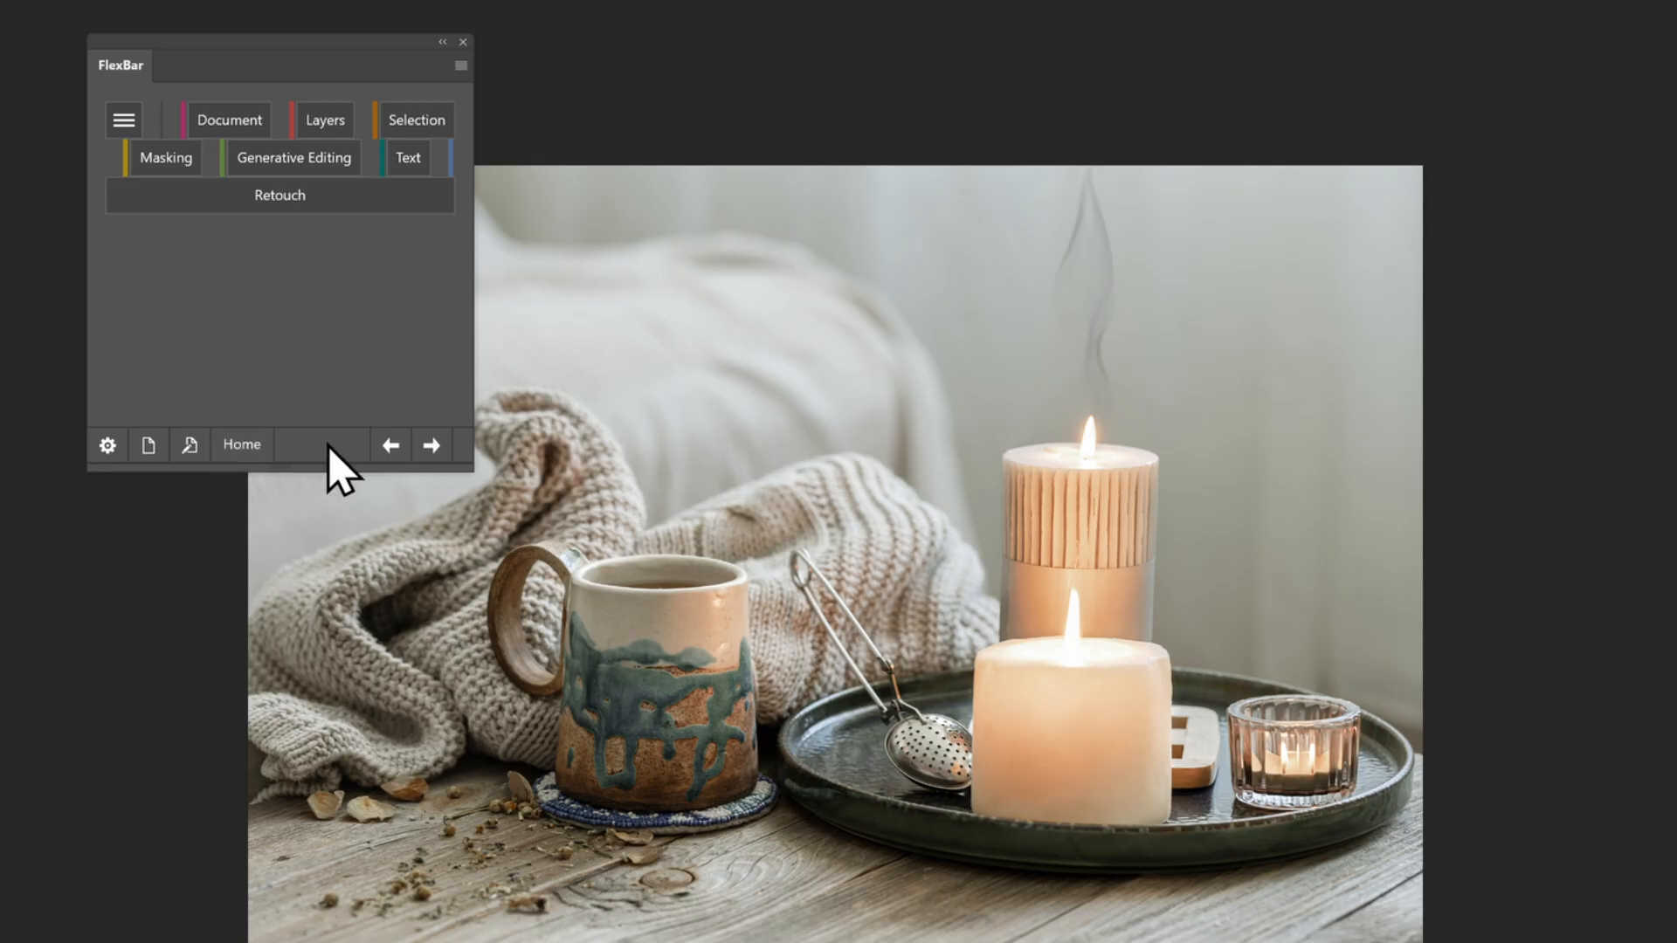
{"action": "left_click", "coordinate": [431, 447]}
{"action": "left_click", "coordinate": [430, 447]}
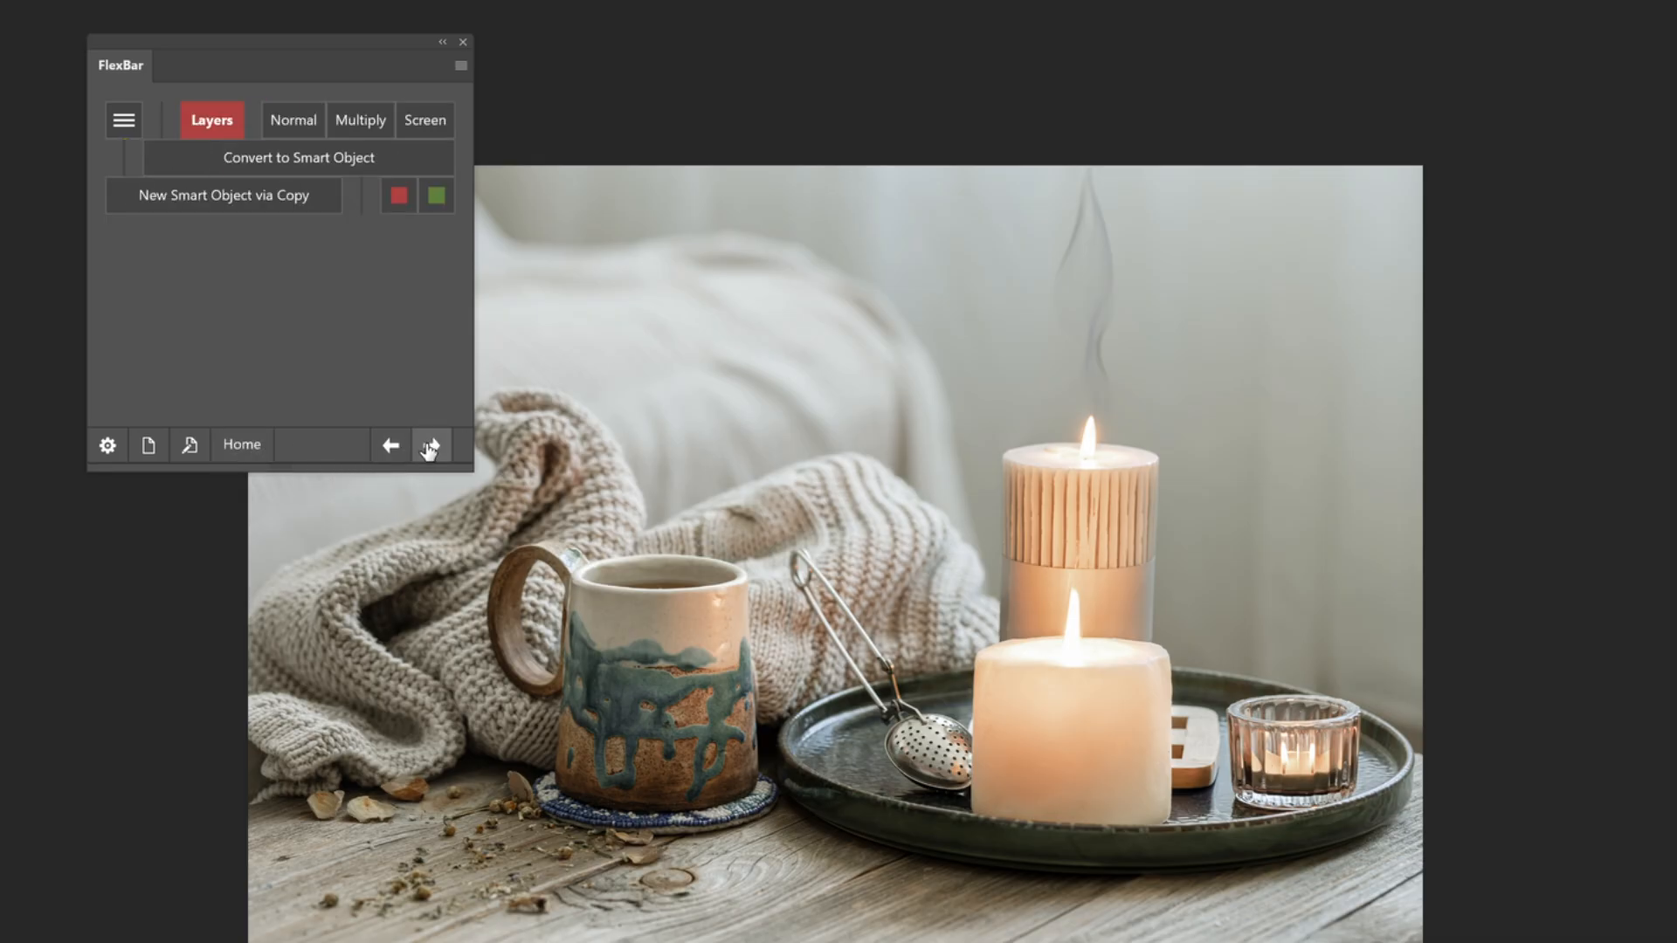
{"action": "left_click", "coordinate": [387, 448]}
{"action": "left_click", "coordinate": [387, 448]}
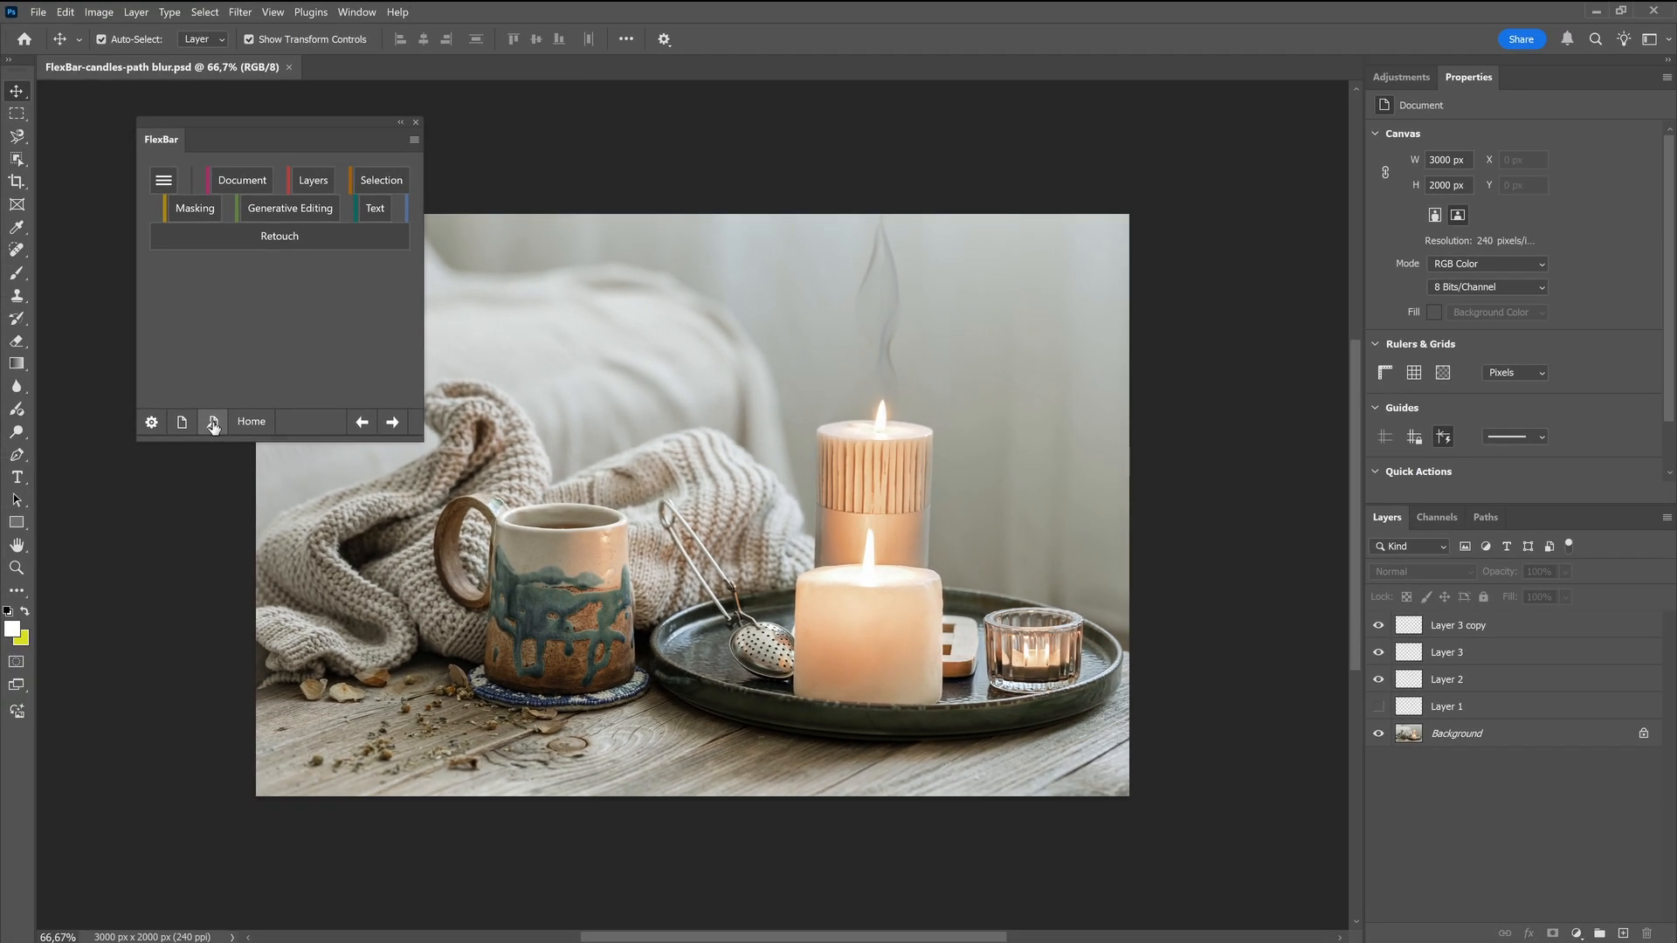
Add a button to the FlexBar Home page that uses the Show page function to open the Filter page
{"action": "left_click", "coordinate": [213, 424]}
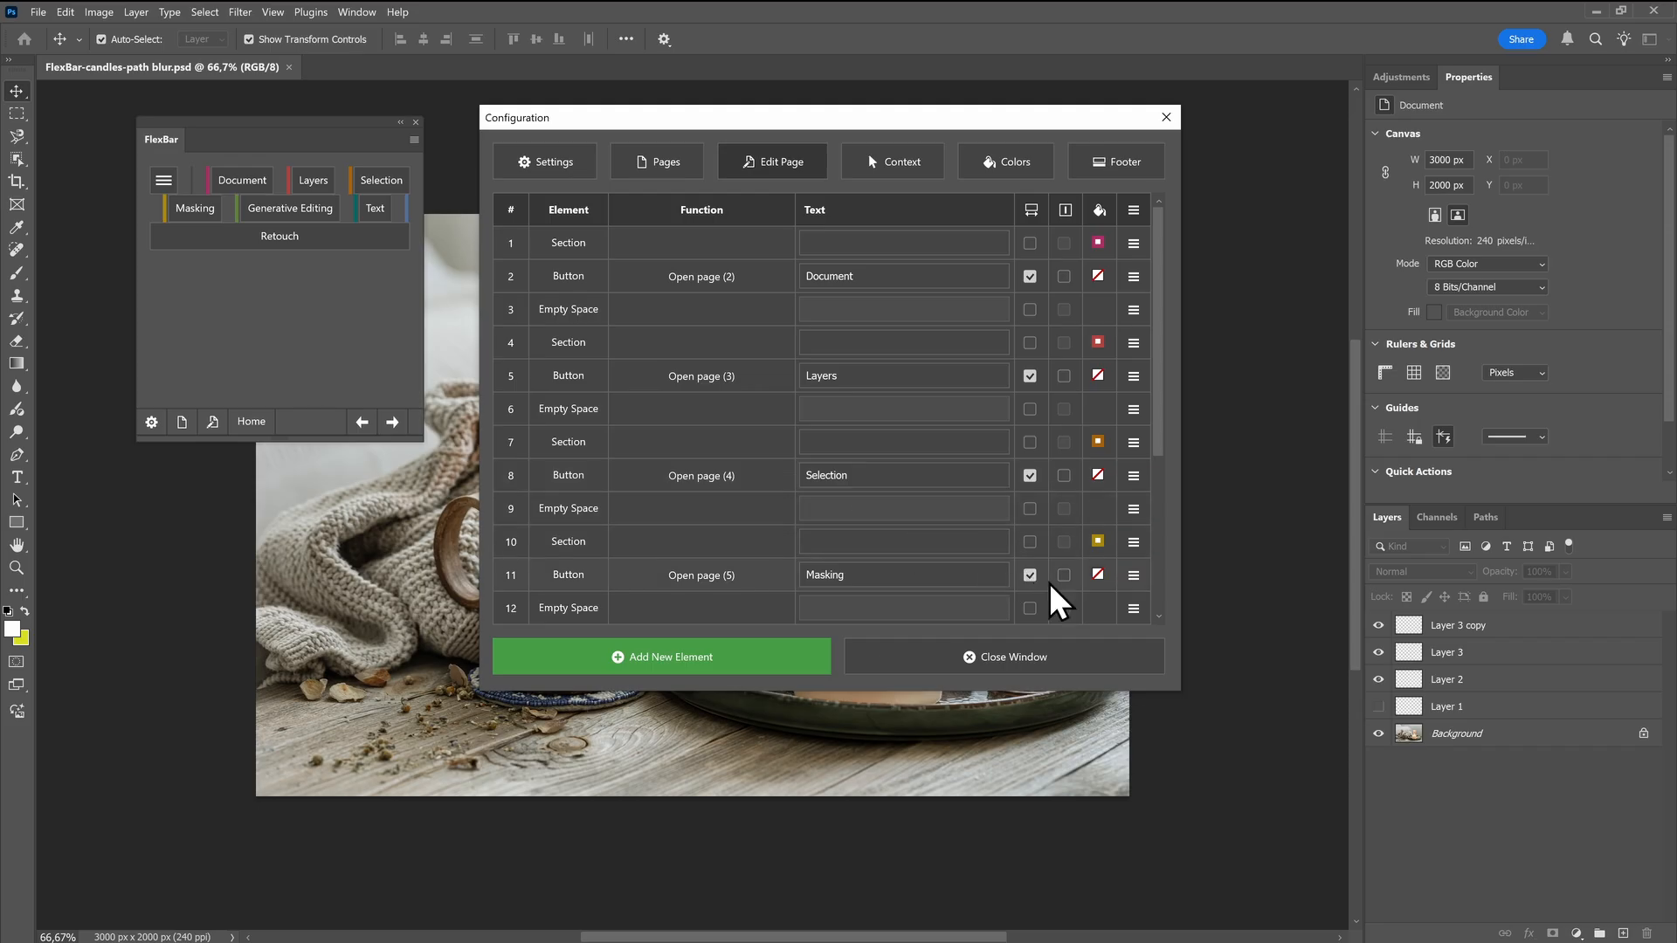
{"action": "left_click", "coordinate": [743, 654]}
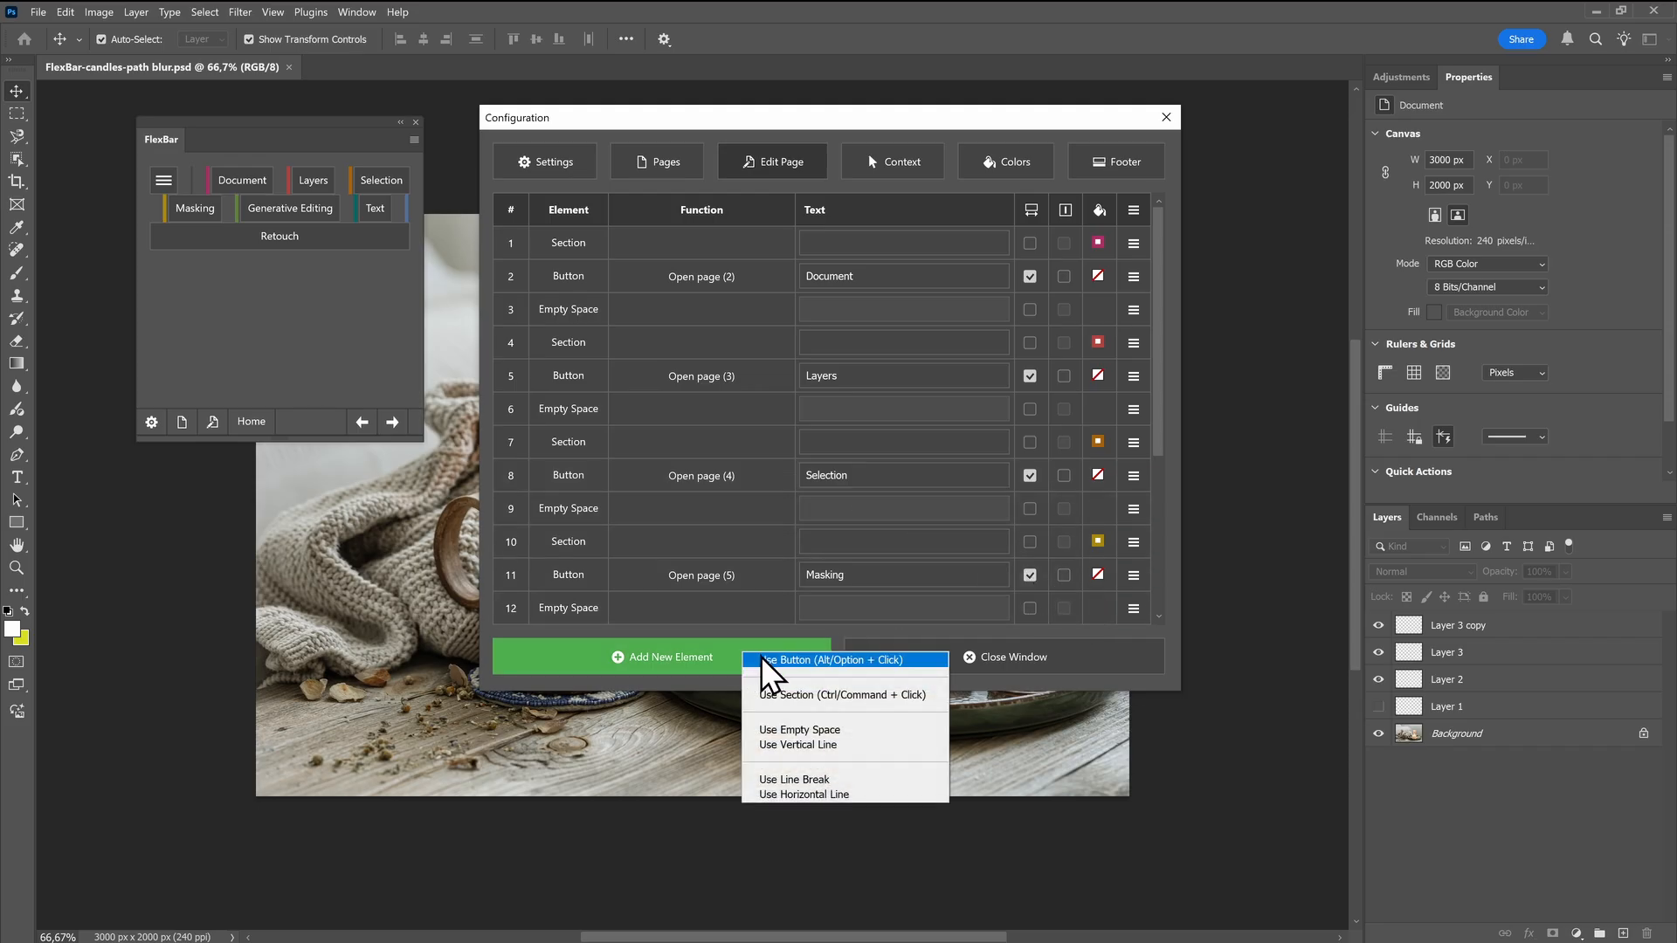
{"action": "left_click", "coordinate": [765, 662]}
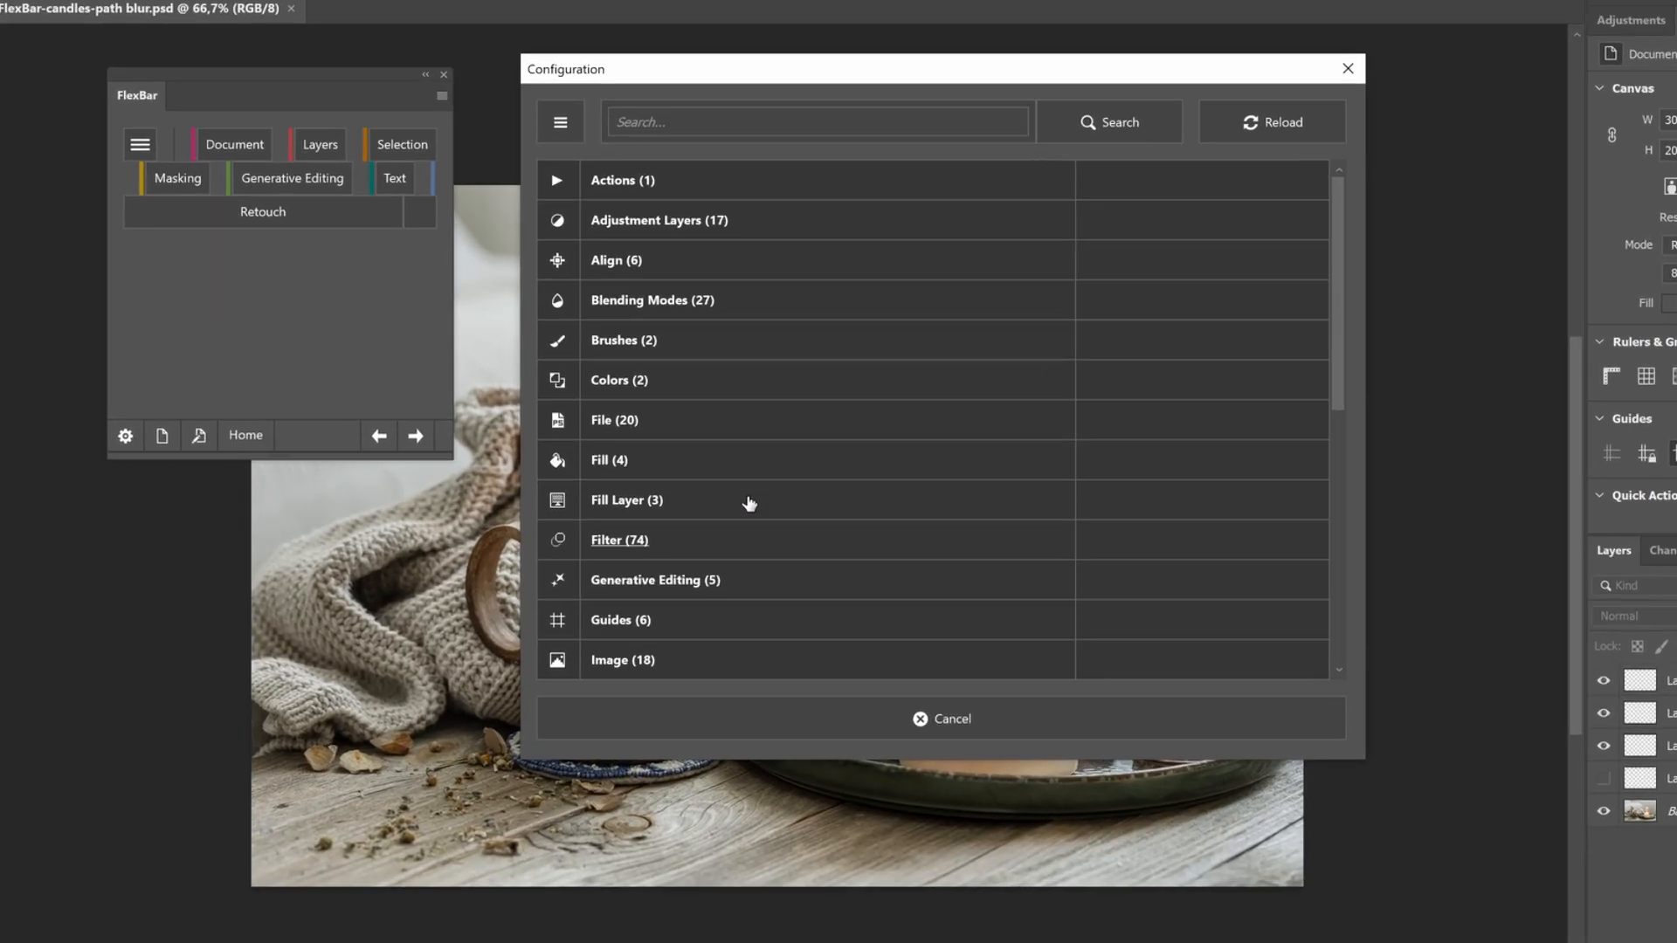
{"action": "scroll", "coordinate": [669, 479], "scroll_direction": "down", "scroll_amount": 3}
{"action": "scroll", "coordinate": [804, 523], "scroll_direction": "down", "scroll_amount": 2}
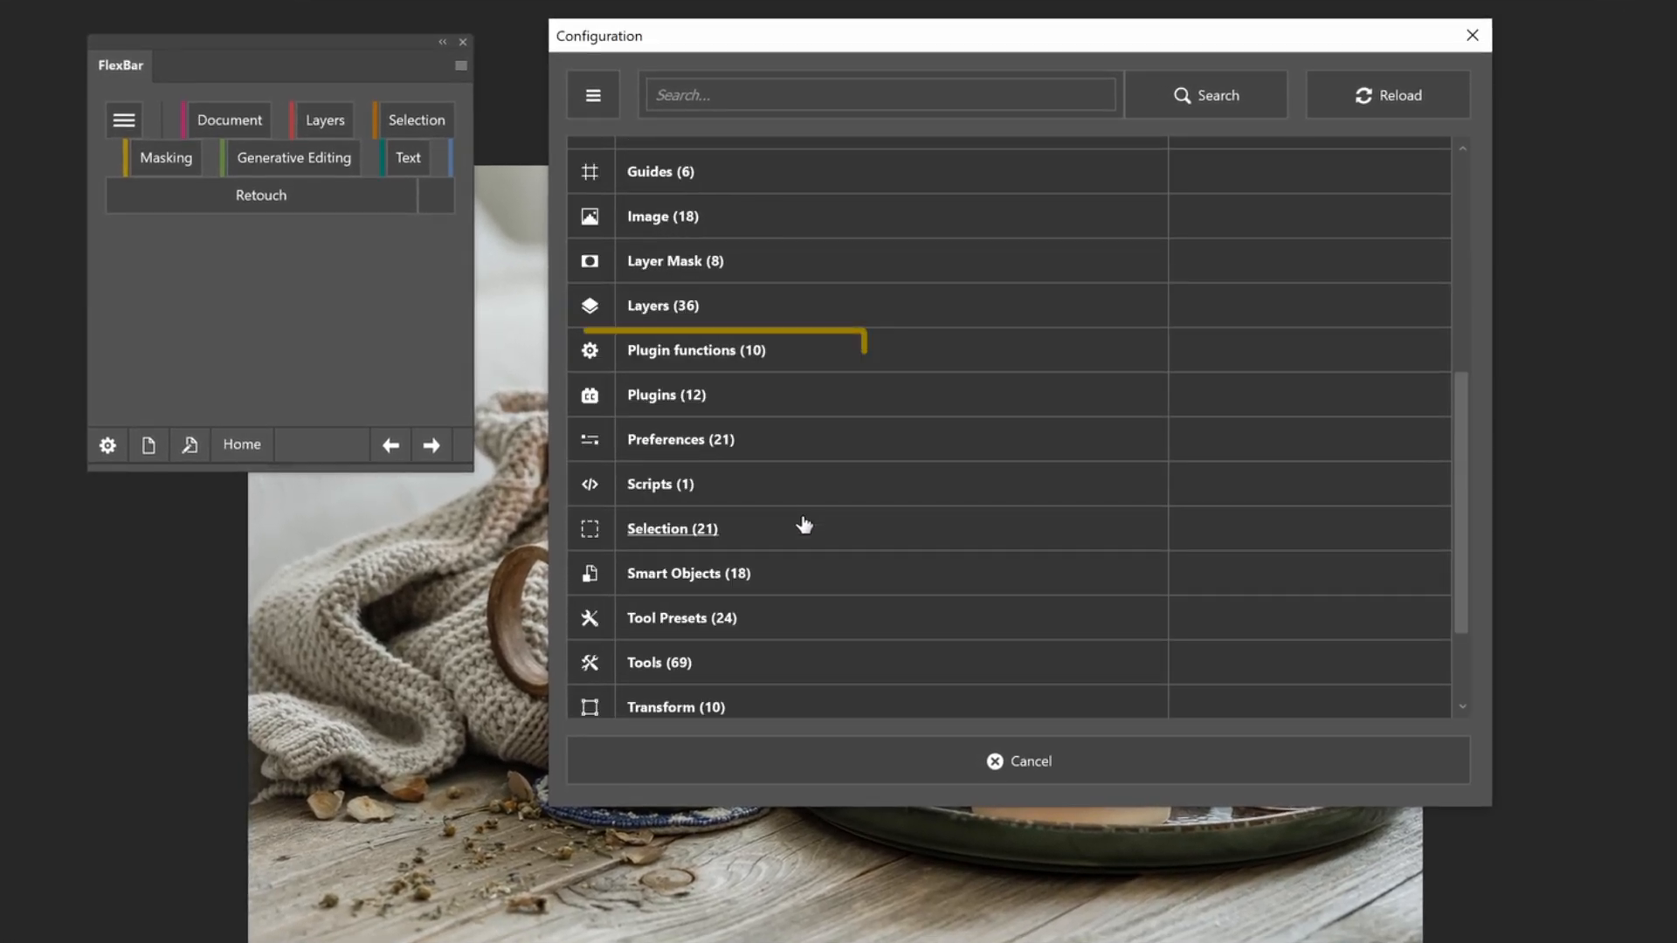
{"action": "left_click", "coordinate": [669, 352]}
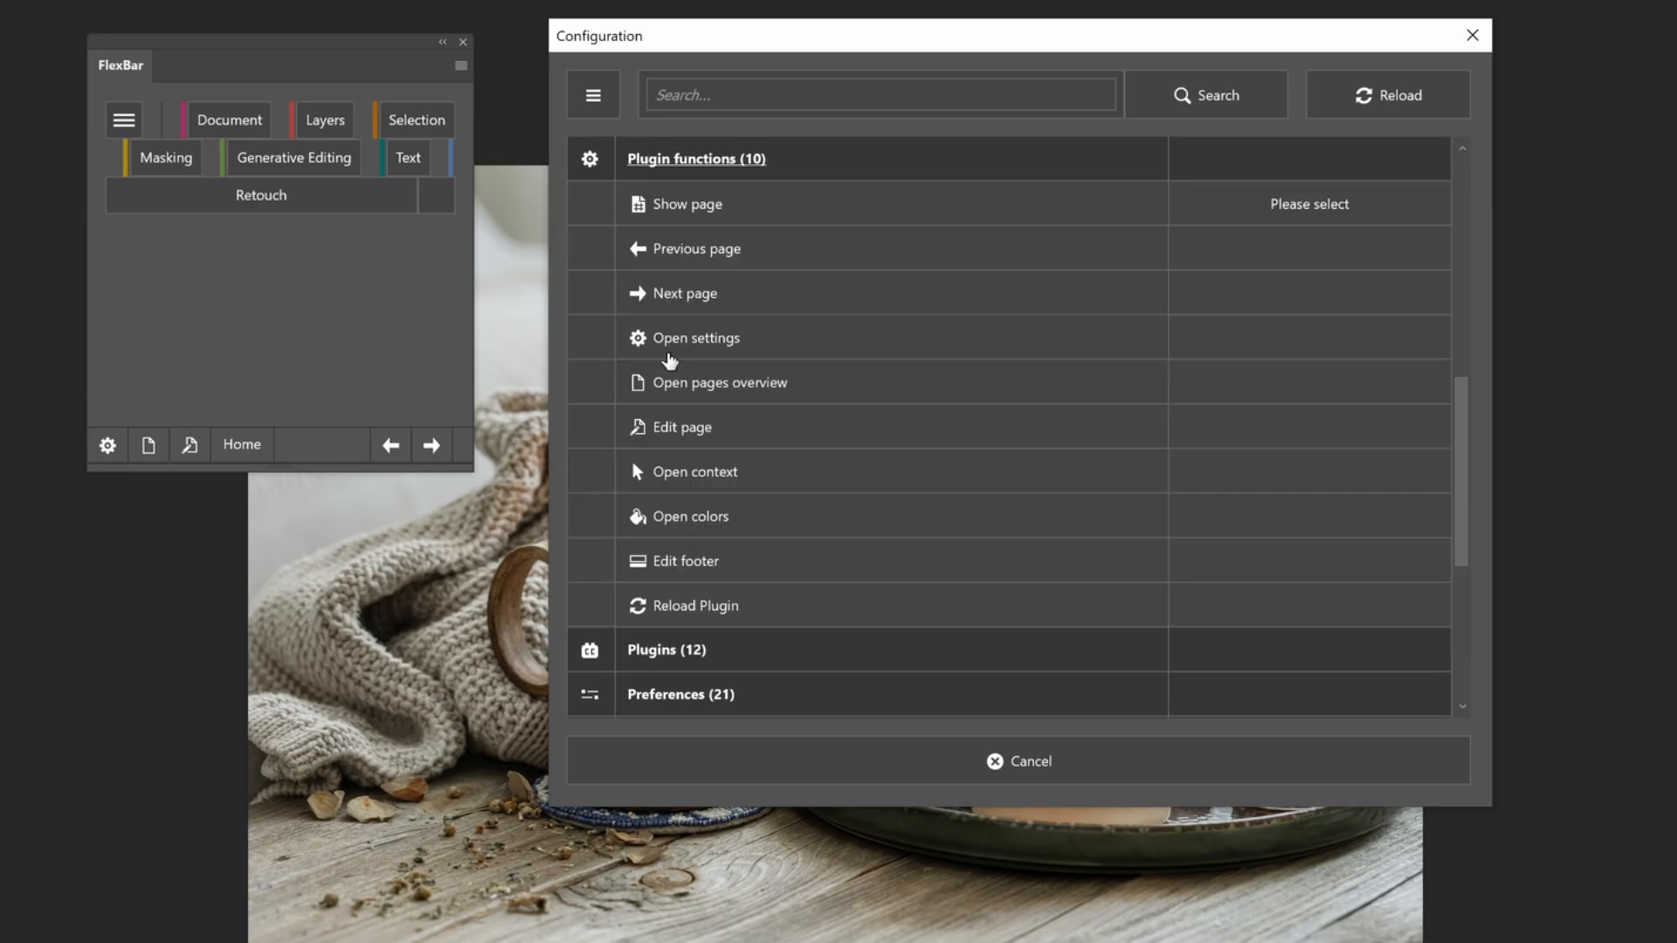
{"action": "left_click", "coordinate": [1311, 207]}
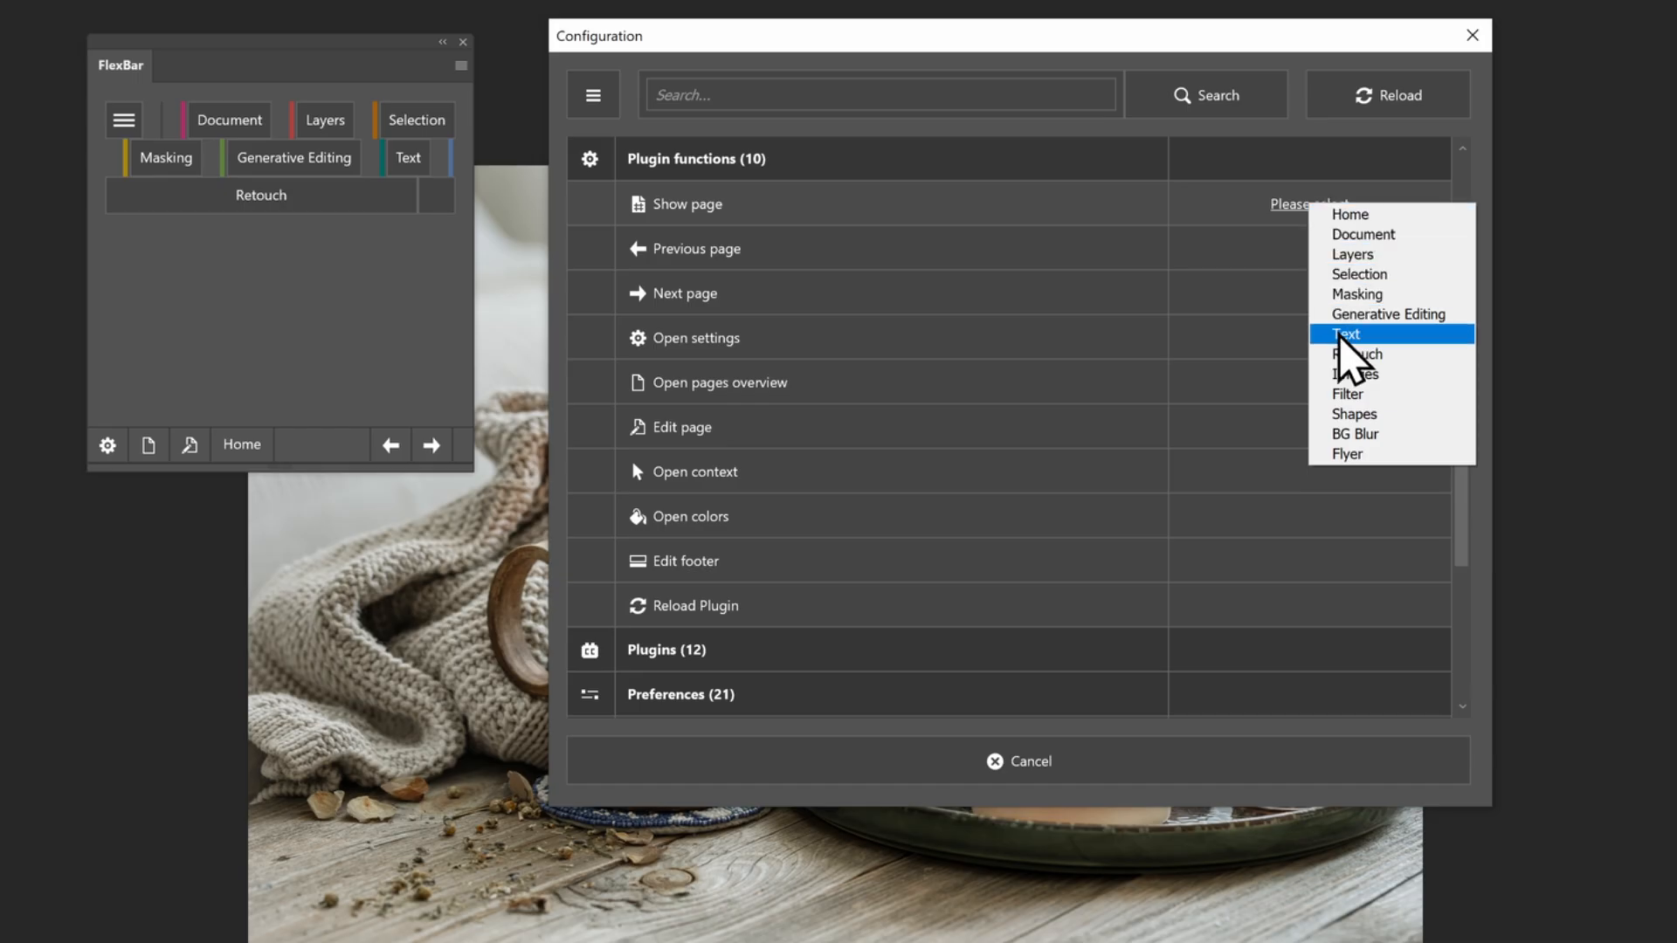
{"action": "left_click", "coordinate": [1345, 395]}
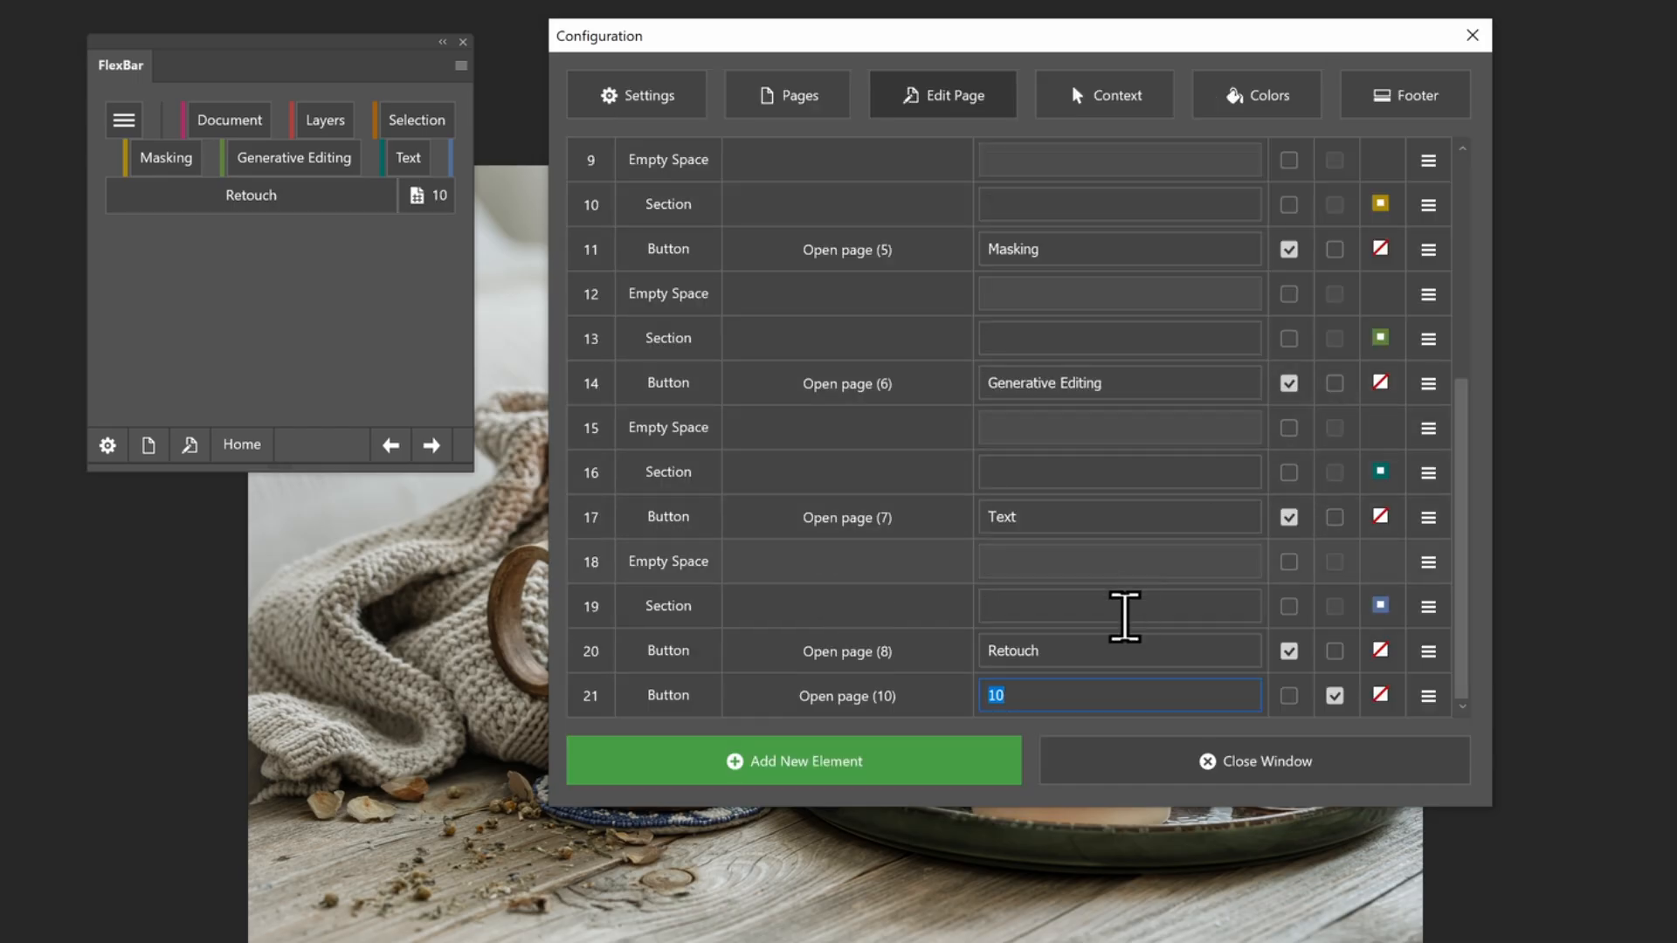
Label the new button My Filters, turn off its icon, enable width stretching and close the configuration
{"action": "type", "text": "My Filters"}
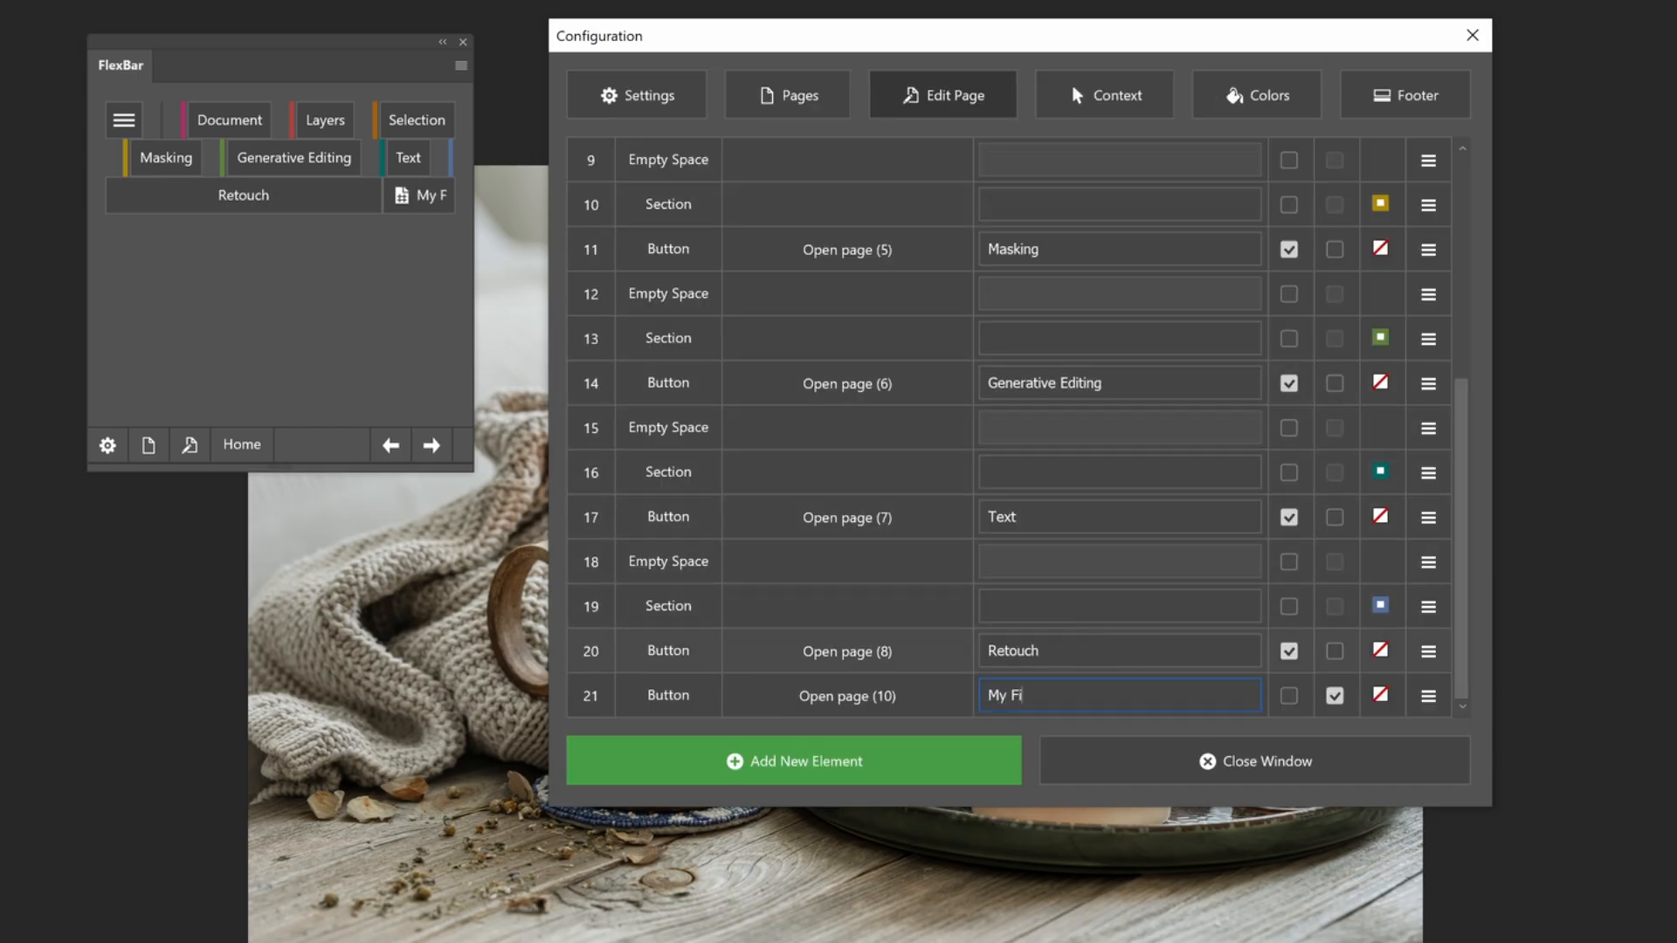
{"action": "left_click", "coordinate": [1335, 695]}
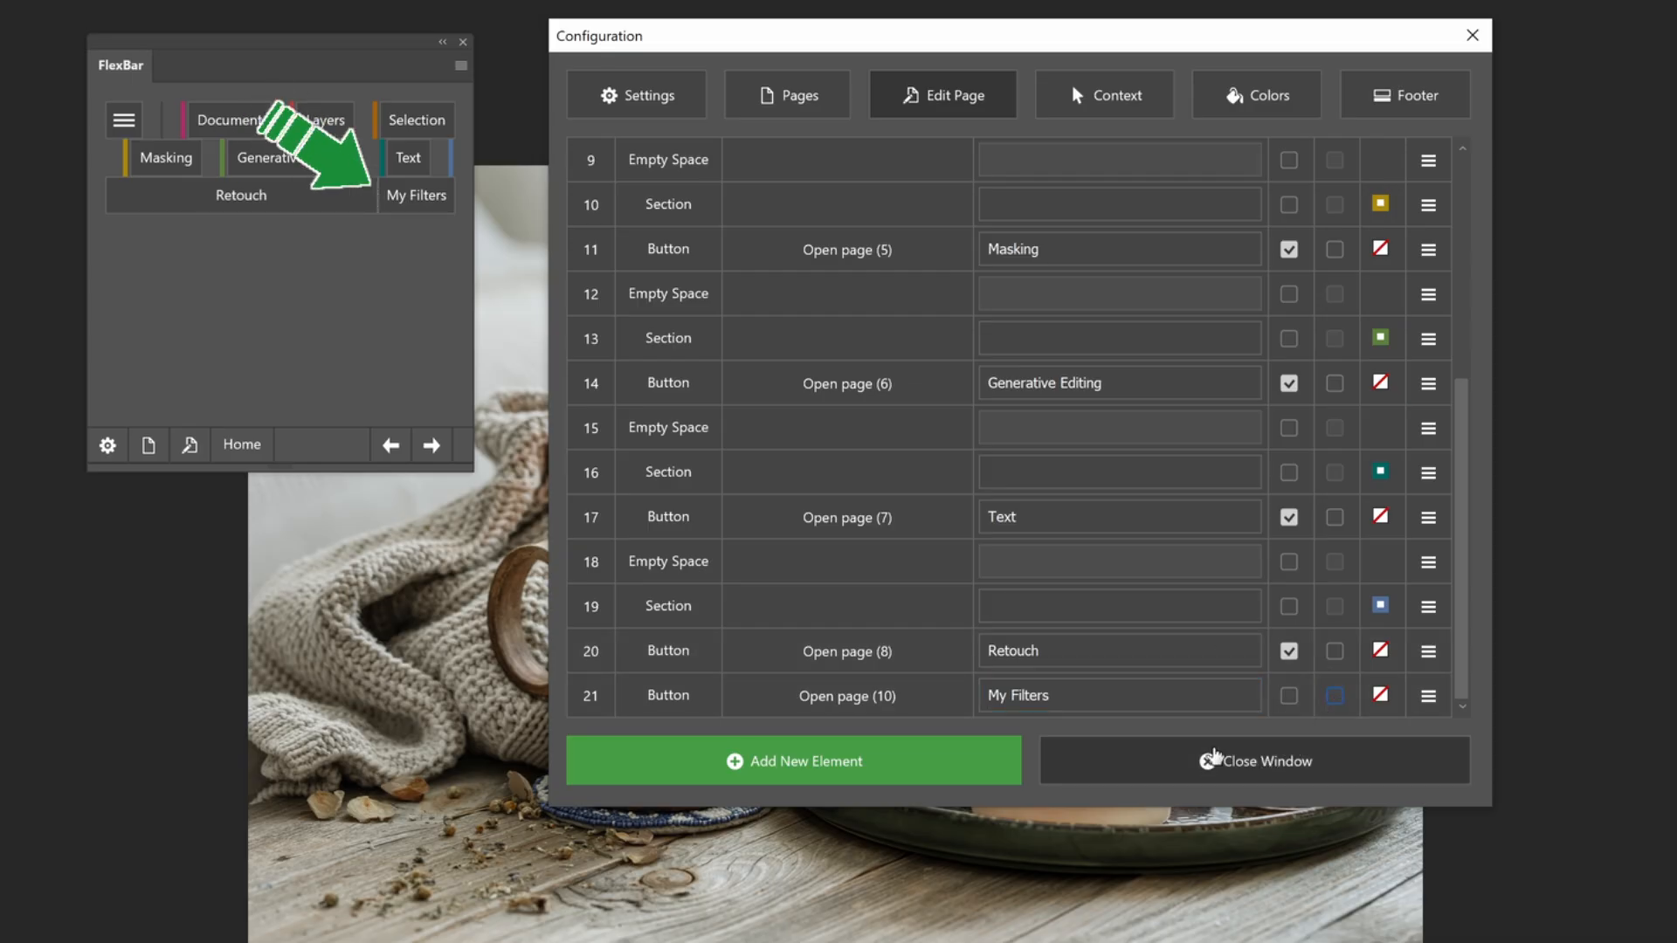
{"action": "left_click", "coordinate": [1288, 696]}
{"action": "left_click", "coordinate": [1223, 761]}
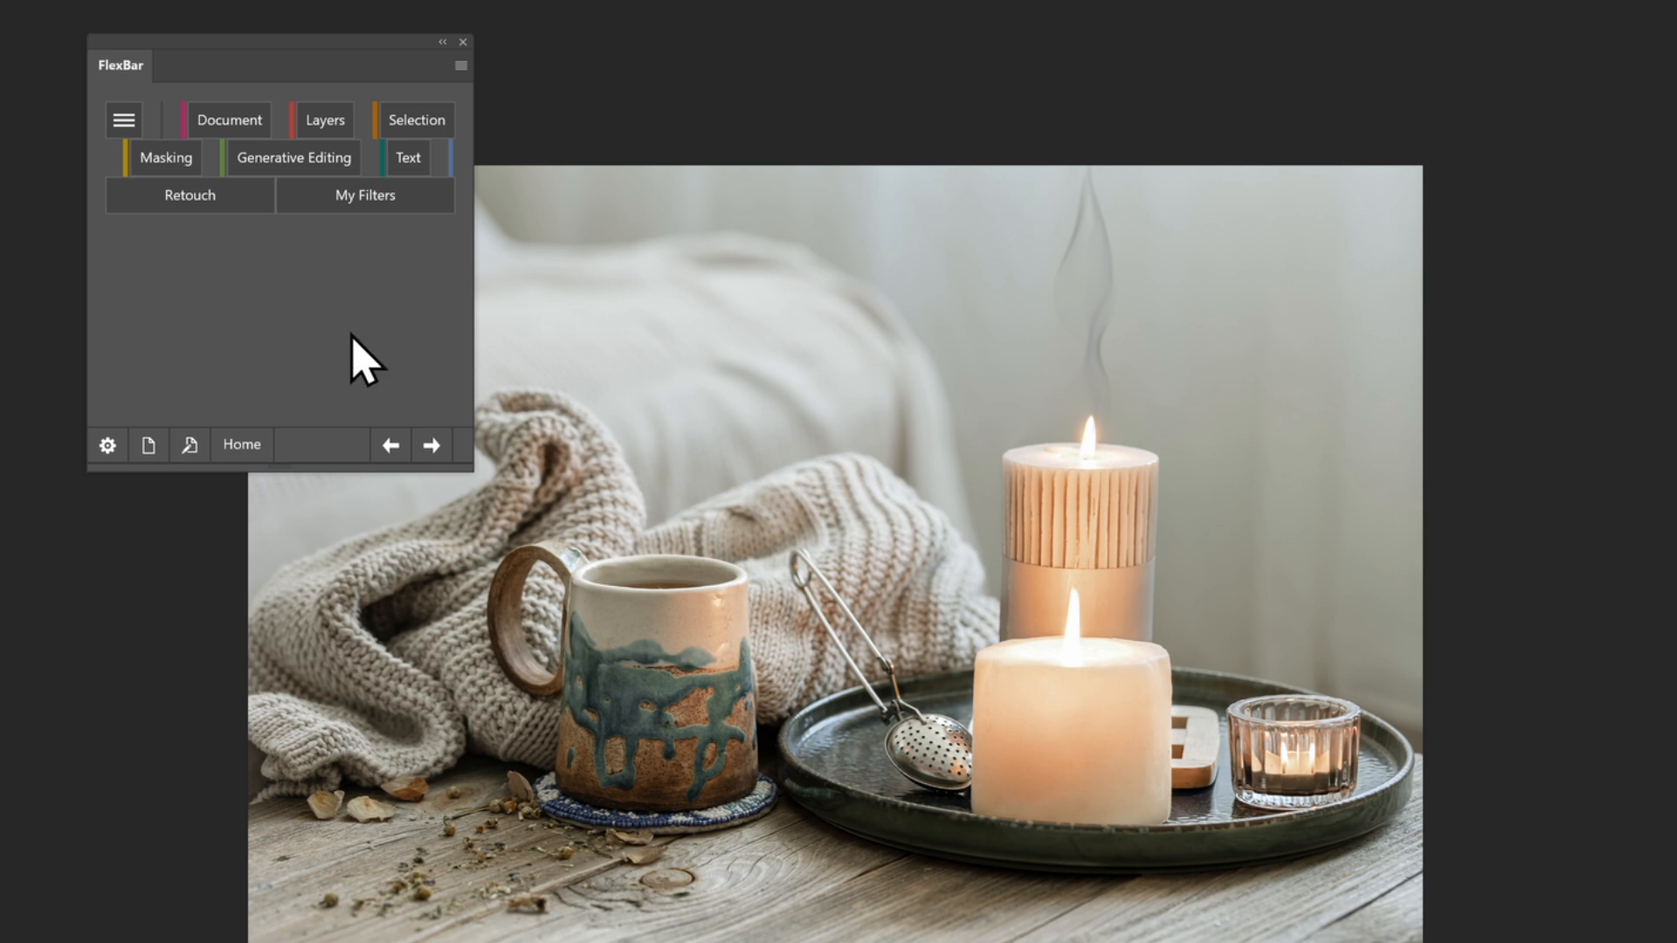
Test the My Filters button by opening its page, and return to the FlexBar Home page
{"action": "left_click", "coordinate": [357, 199]}
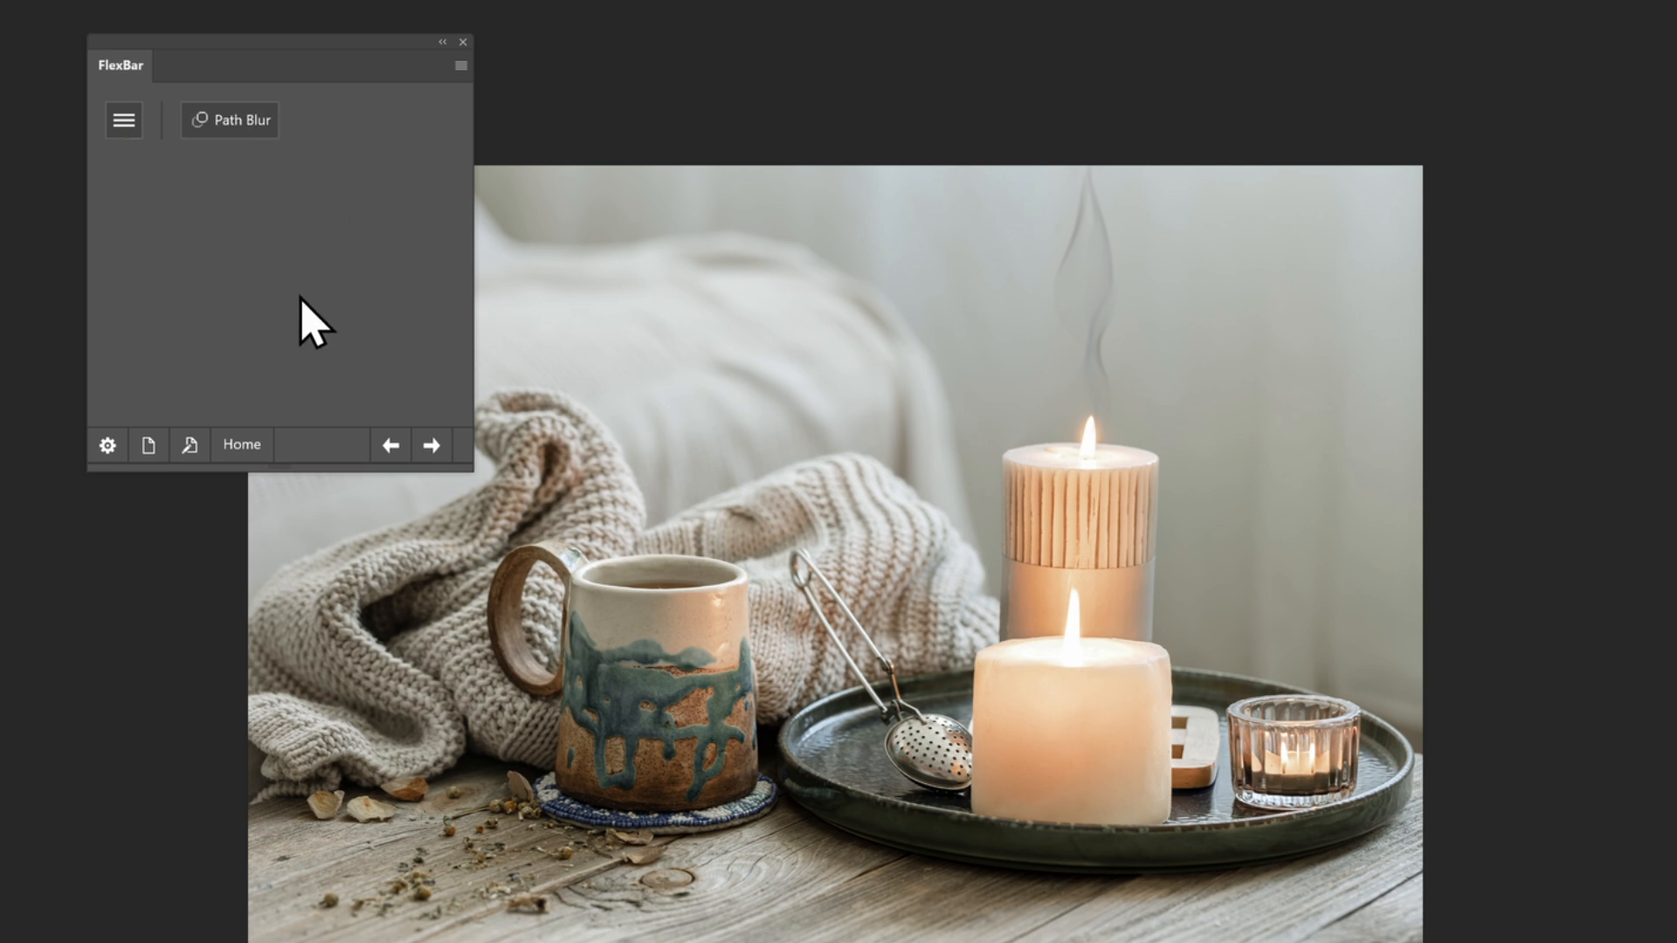
{"action": "left_click", "coordinate": [234, 447]}
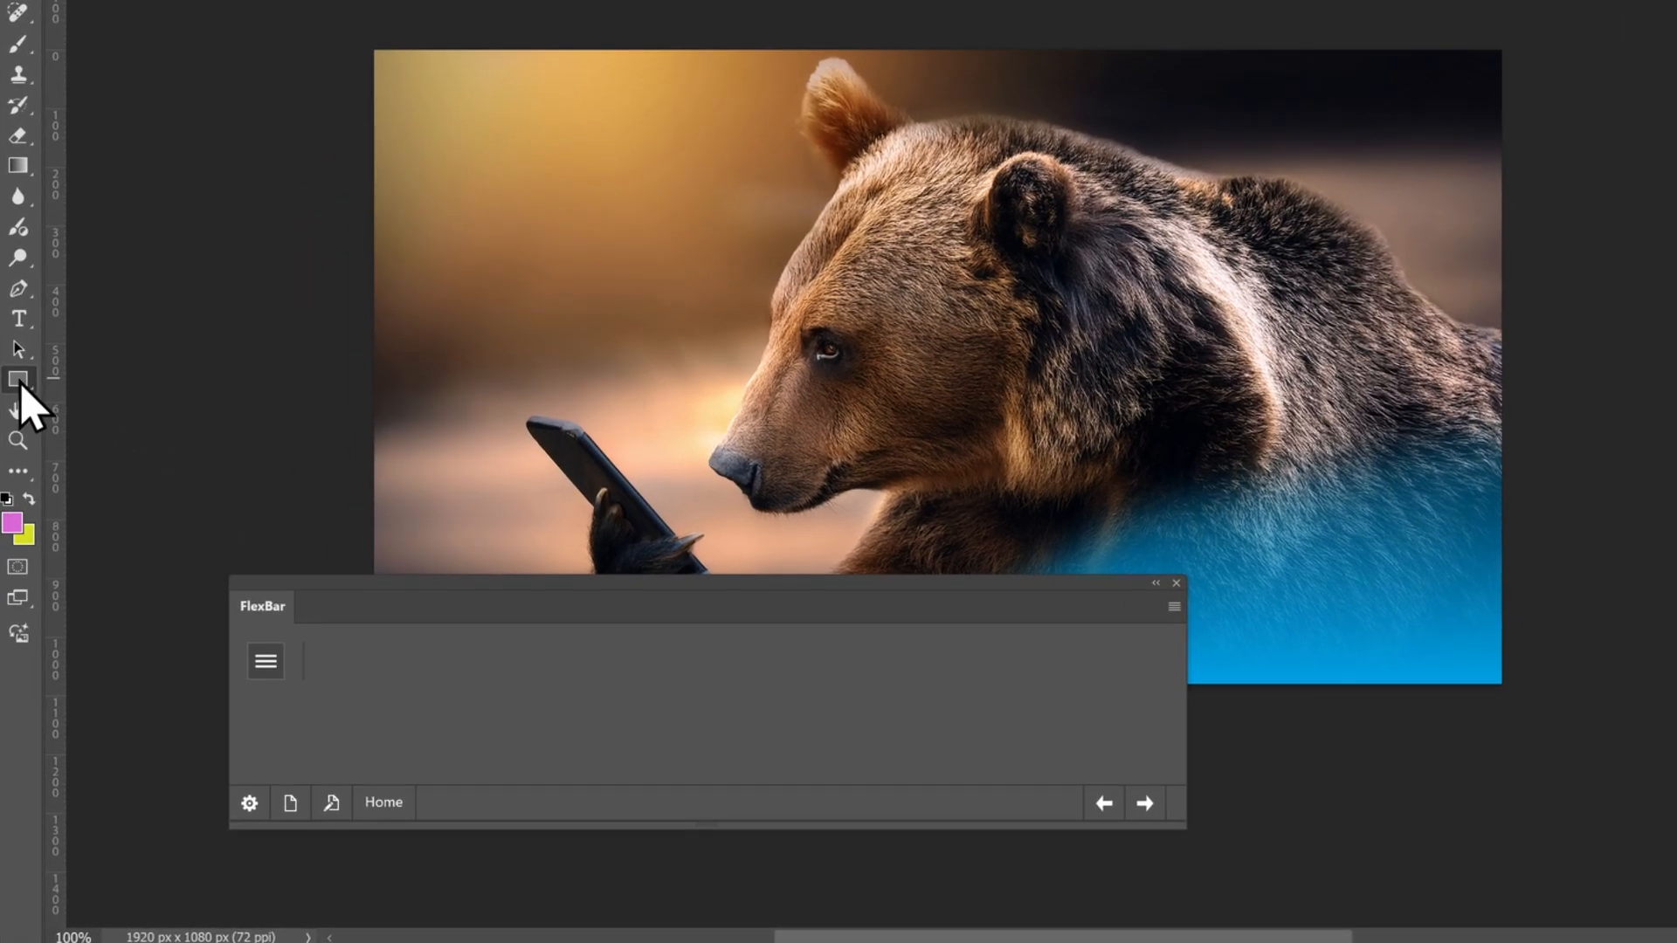
Switch between the Ellipse, Rectangle and Triangle tools in the shape tool group, ending on the Rectangle Tool
{"action": "right_click", "coordinate": [23, 400]}
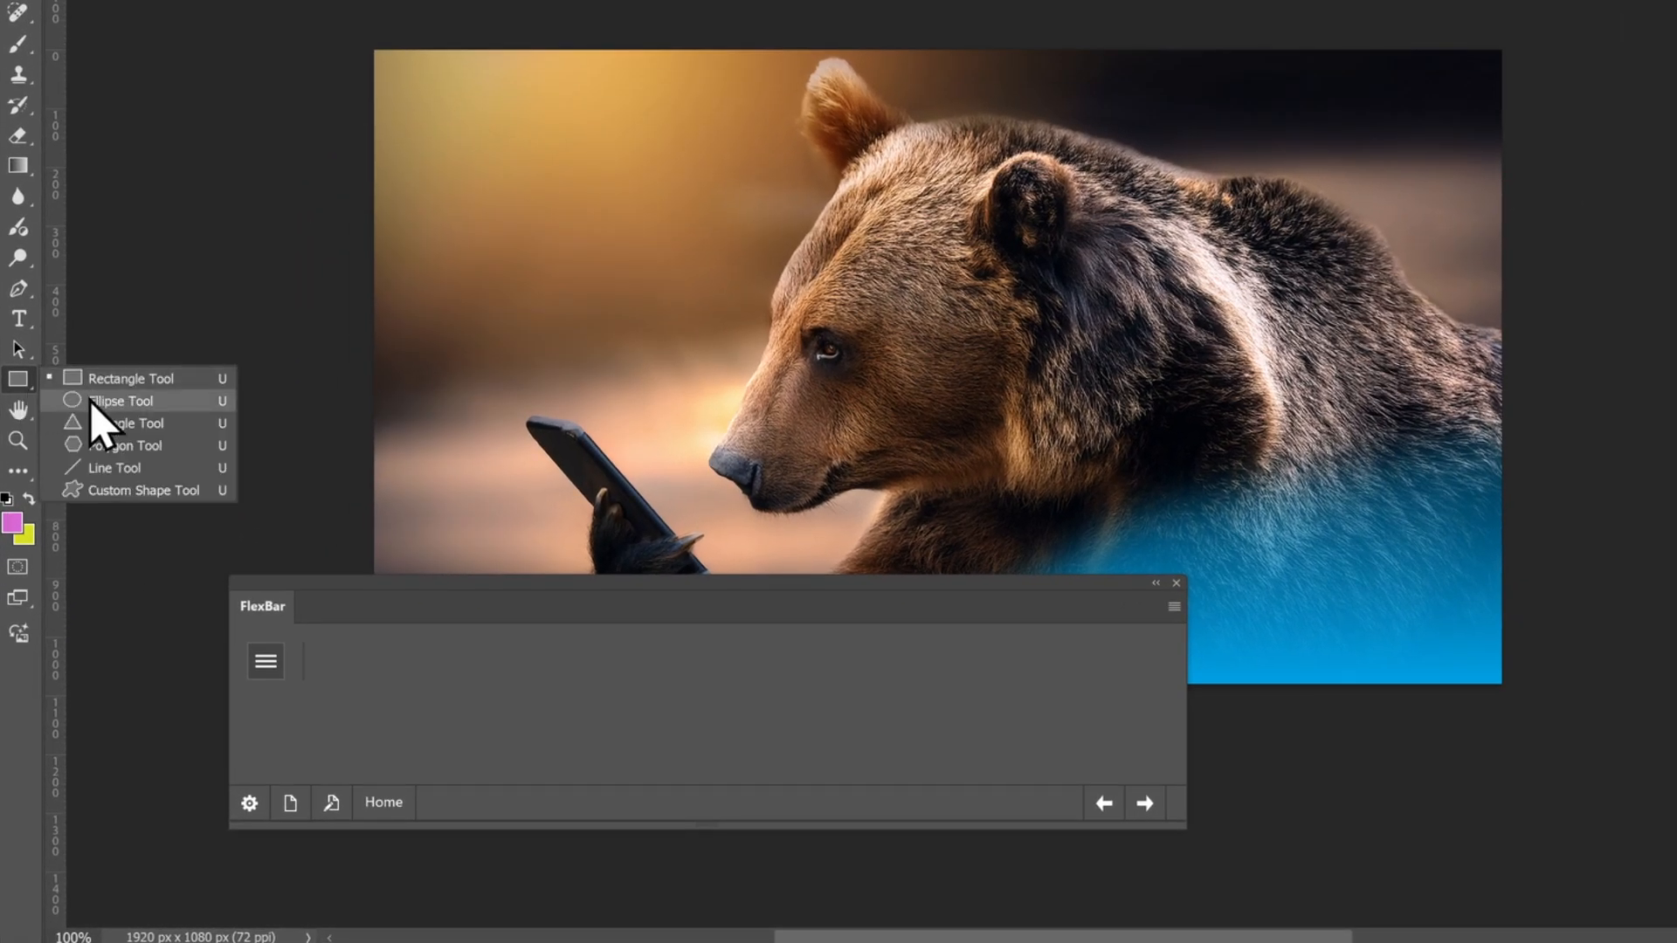
{"action": "left_click", "coordinate": [90, 400]}
{"action": "right_click", "coordinate": [20, 385]}
{"action": "left_click", "coordinate": [87, 379]}
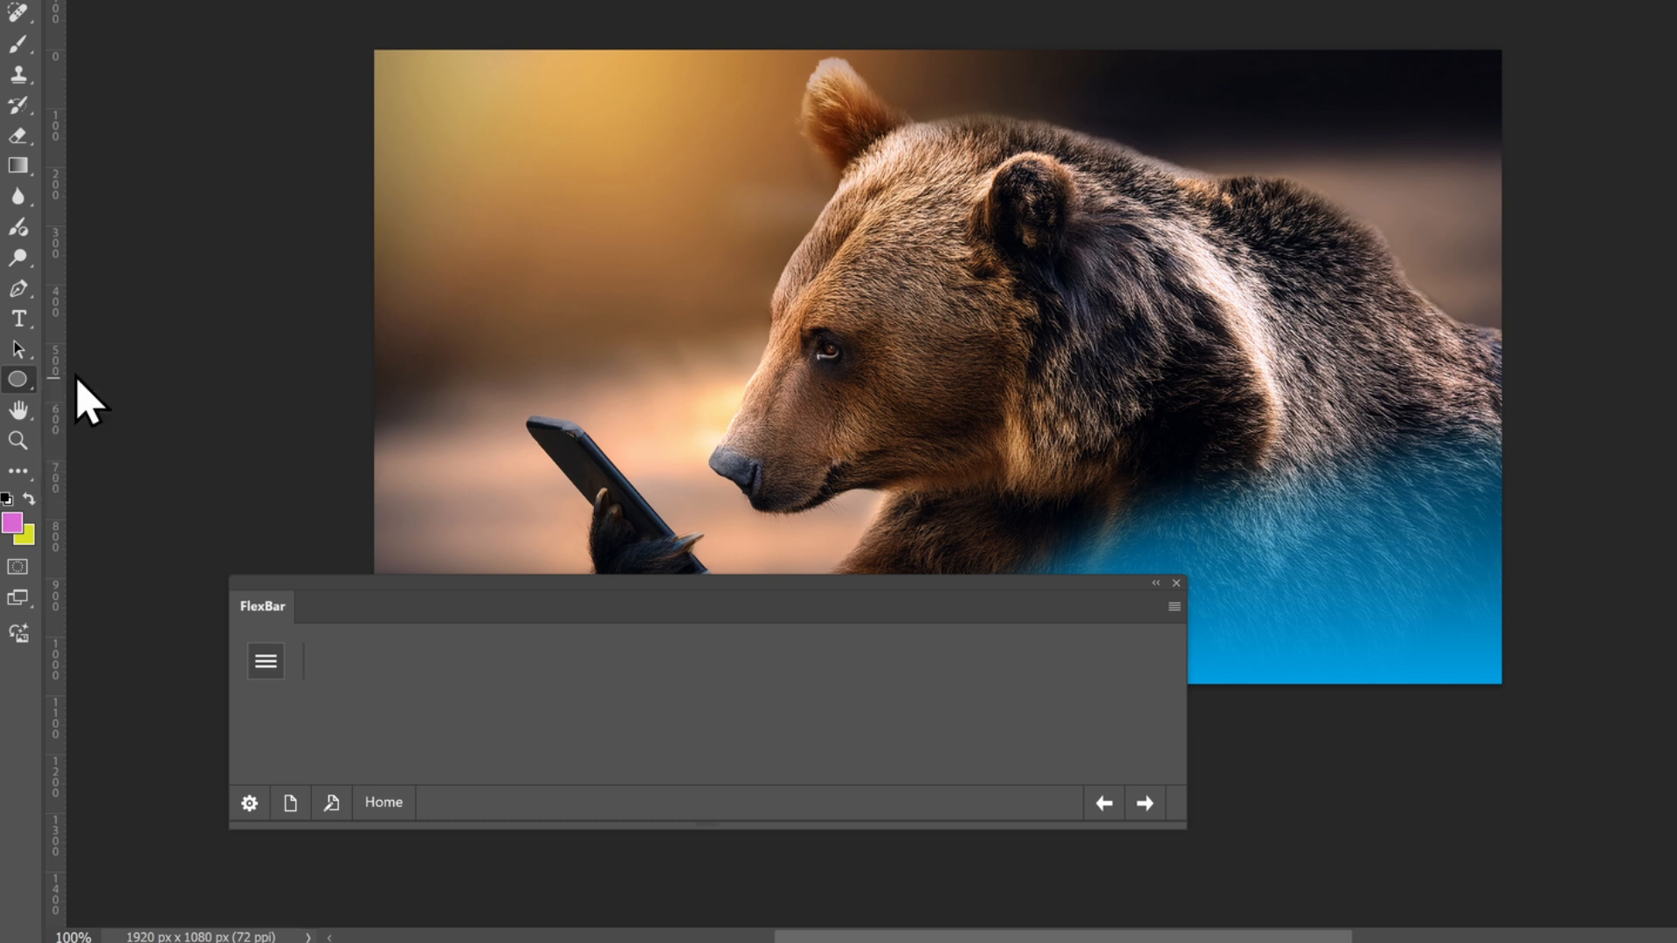
{"action": "right_click", "coordinate": [19, 393]}
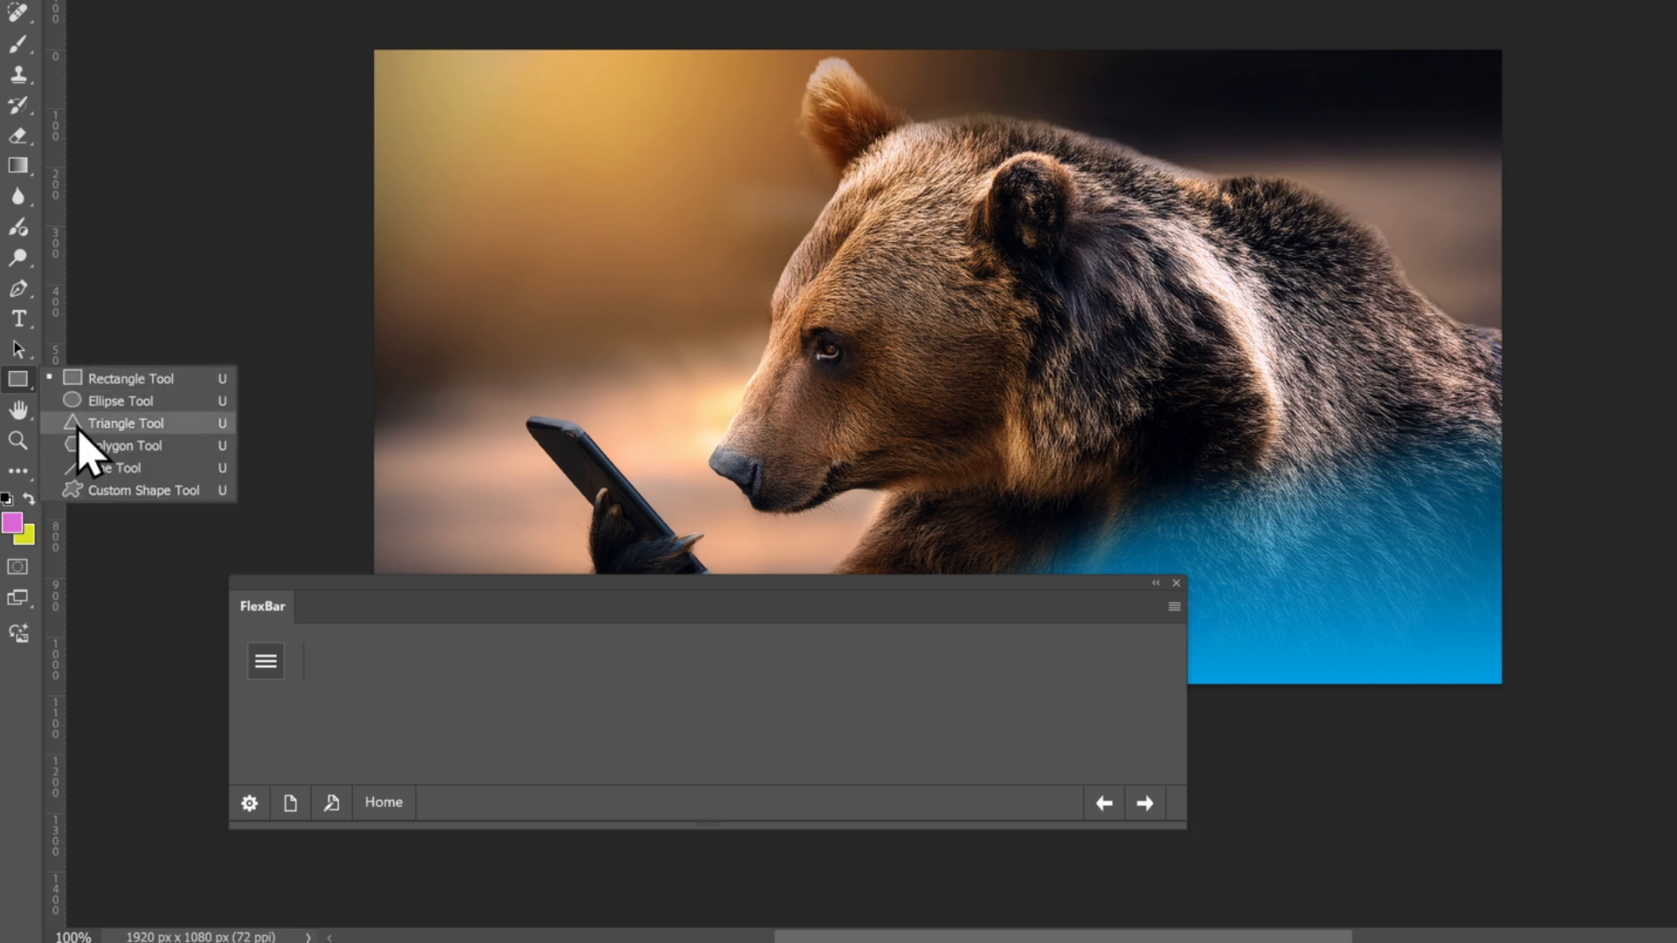
{"action": "left_click", "coordinate": [85, 424]}
{"action": "right_click", "coordinate": [22, 380]}
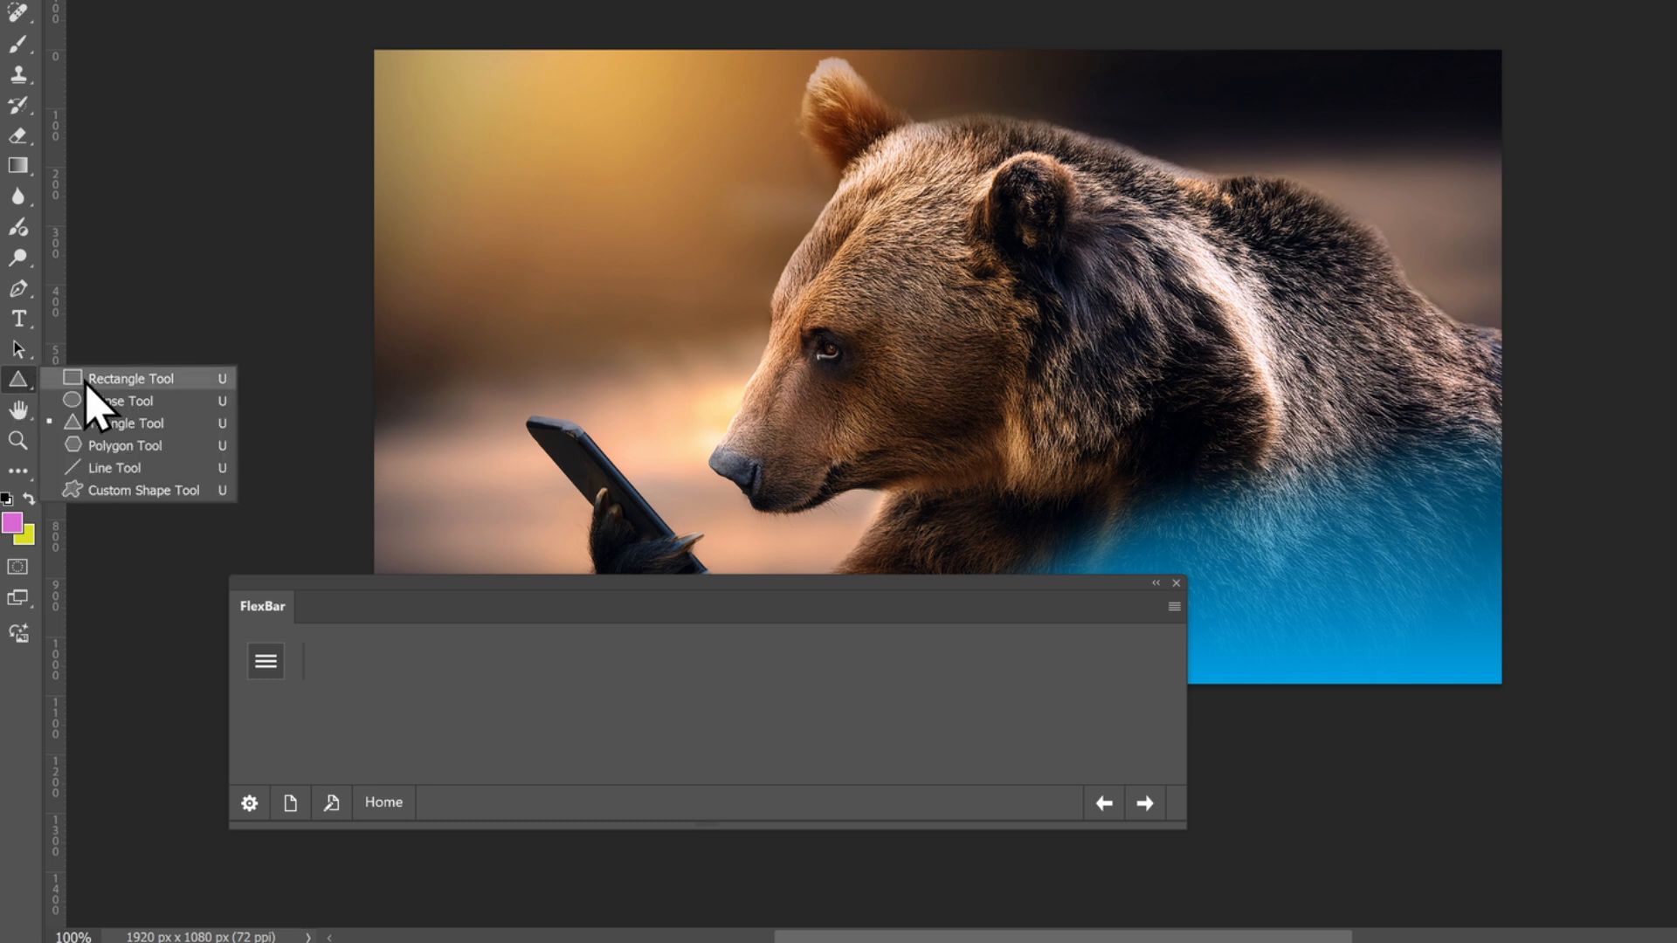
{"action": "left_click", "coordinate": [87, 380]}
Cycle through the shape tools until the Rectangle Tool is active again
{"action": "key", "text": "shift+u"}
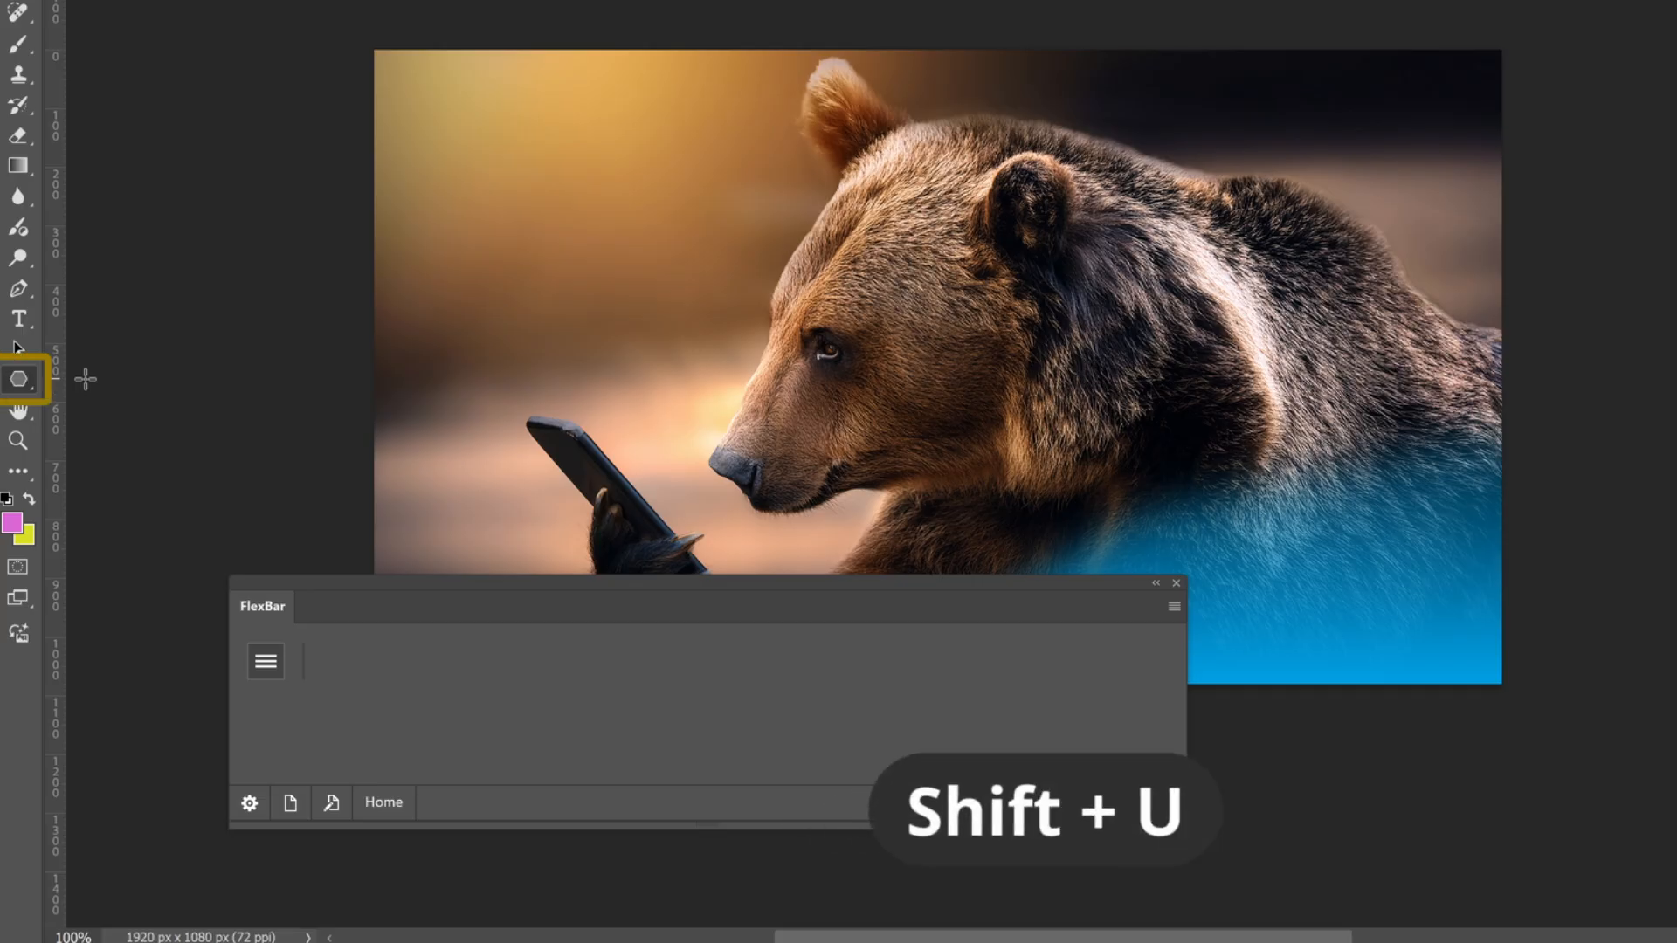
{"action": "key", "text": "shift+u"}
{"action": "key", "text": "shift+u"}
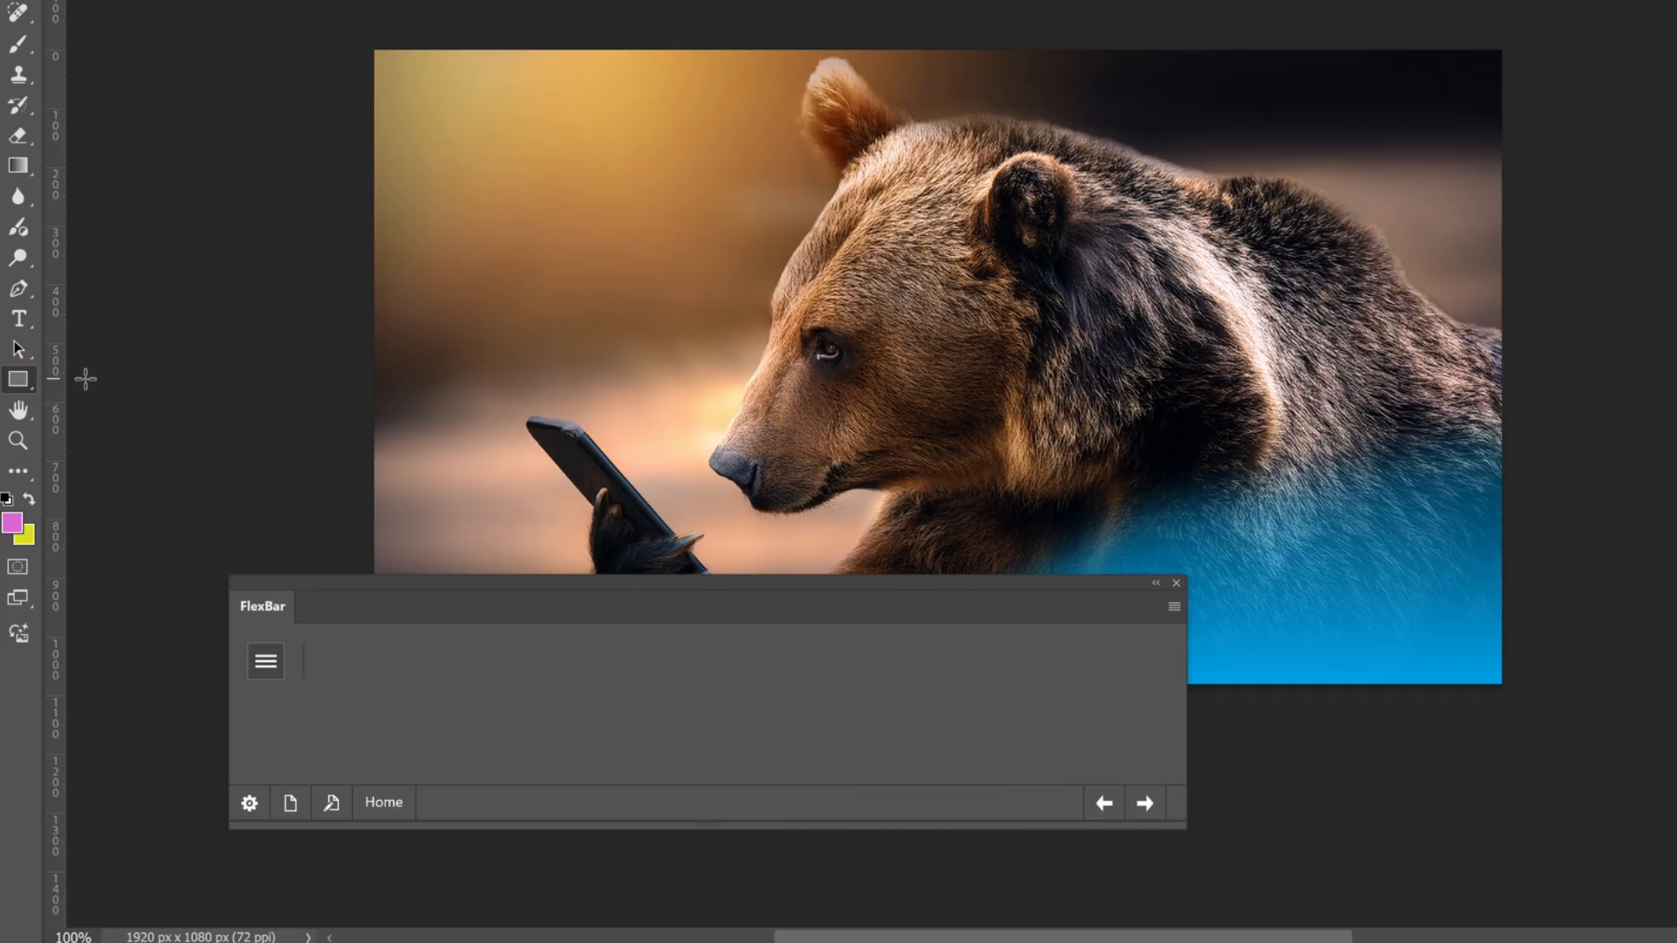
View the toolbar customization options and leave them without making changes
{"action": "left_click", "coordinate": [20, 472]}
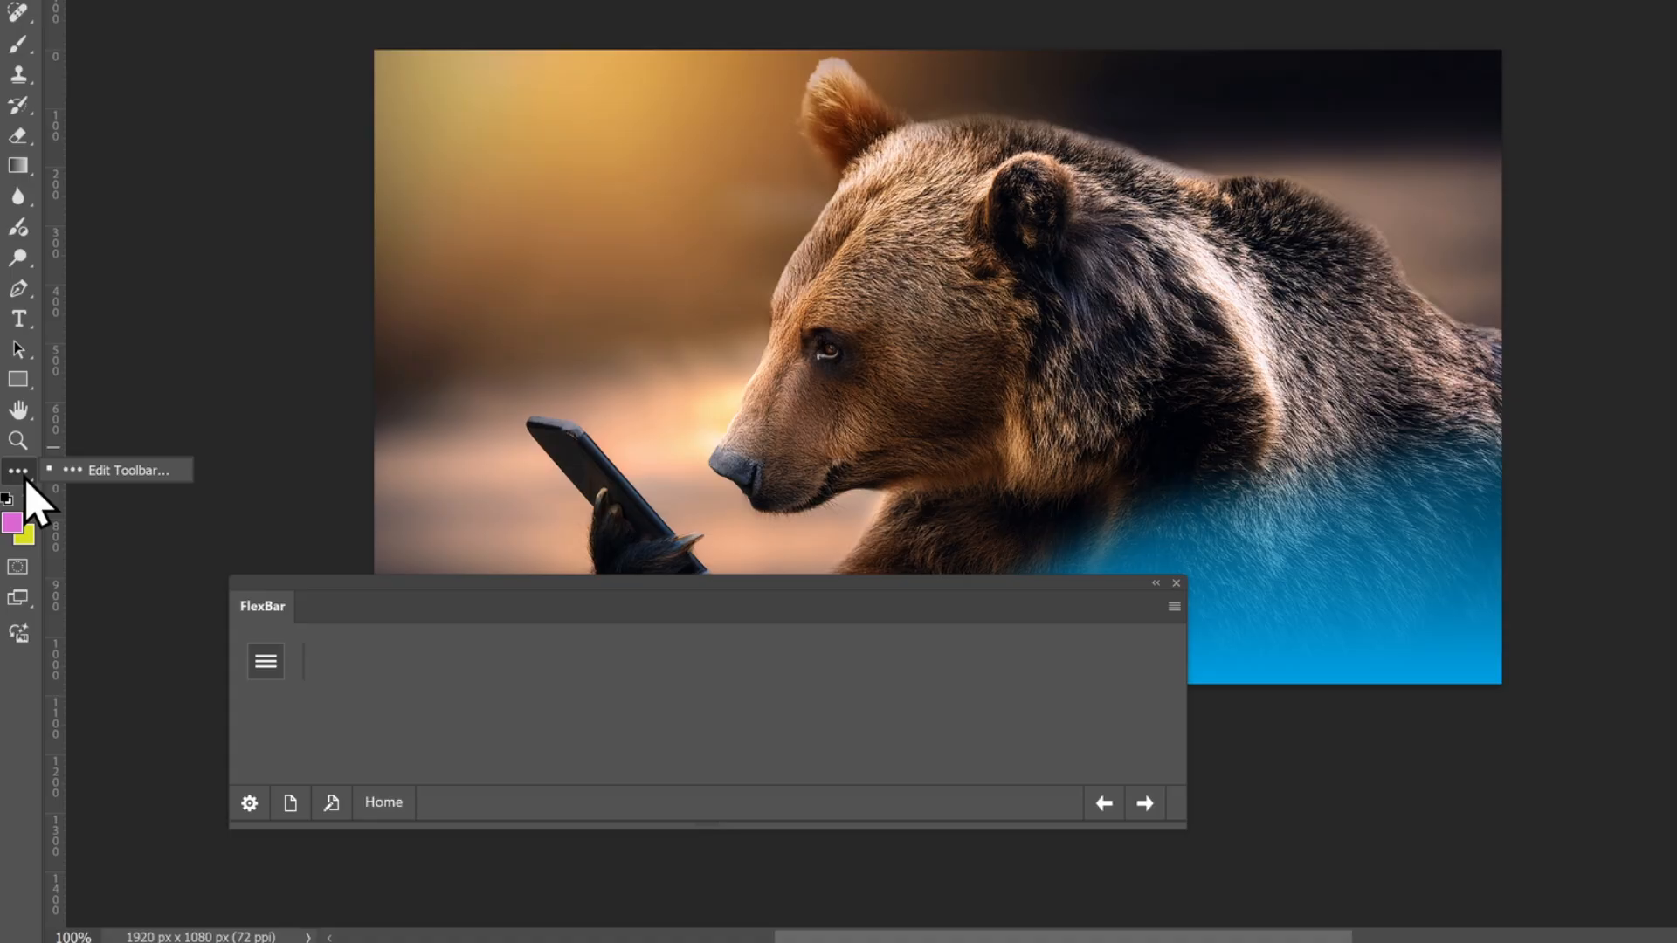
{"action": "left_click", "coordinate": [87, 472]}
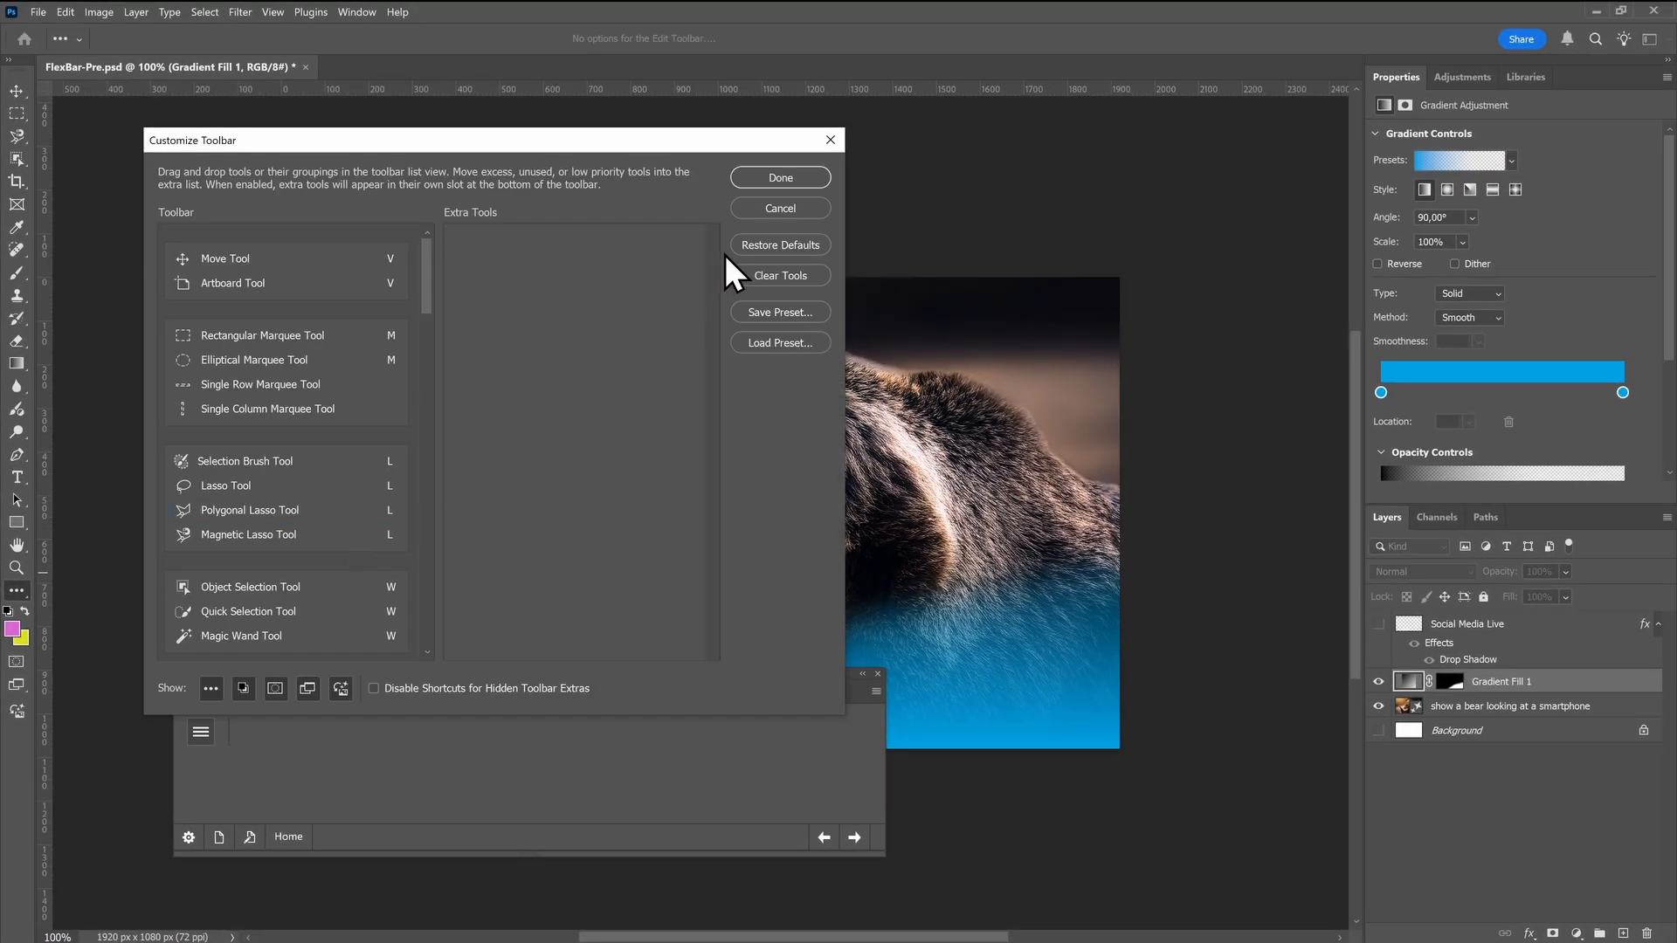
{"action": "left_click", "coordinate": [756, 208]}
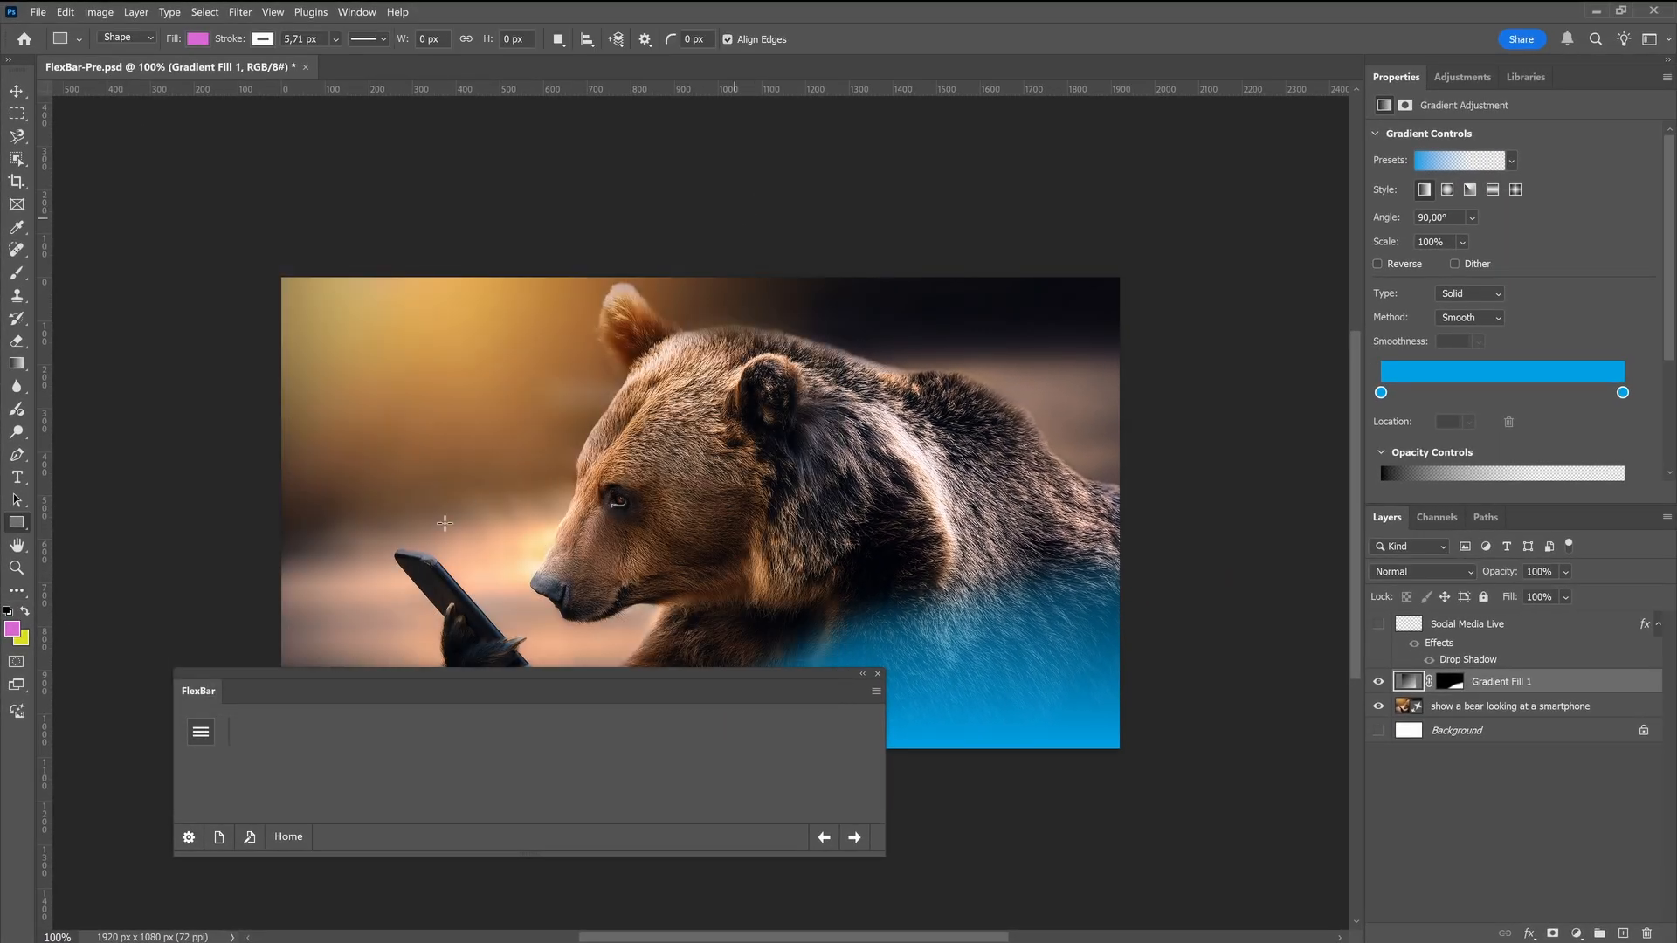
Dock the FlexBar panel below the document and open Page 11 for editing
{"action": "left_click_drag", "start_coordinate": [224, 693], "coordinate": [183, 935]}
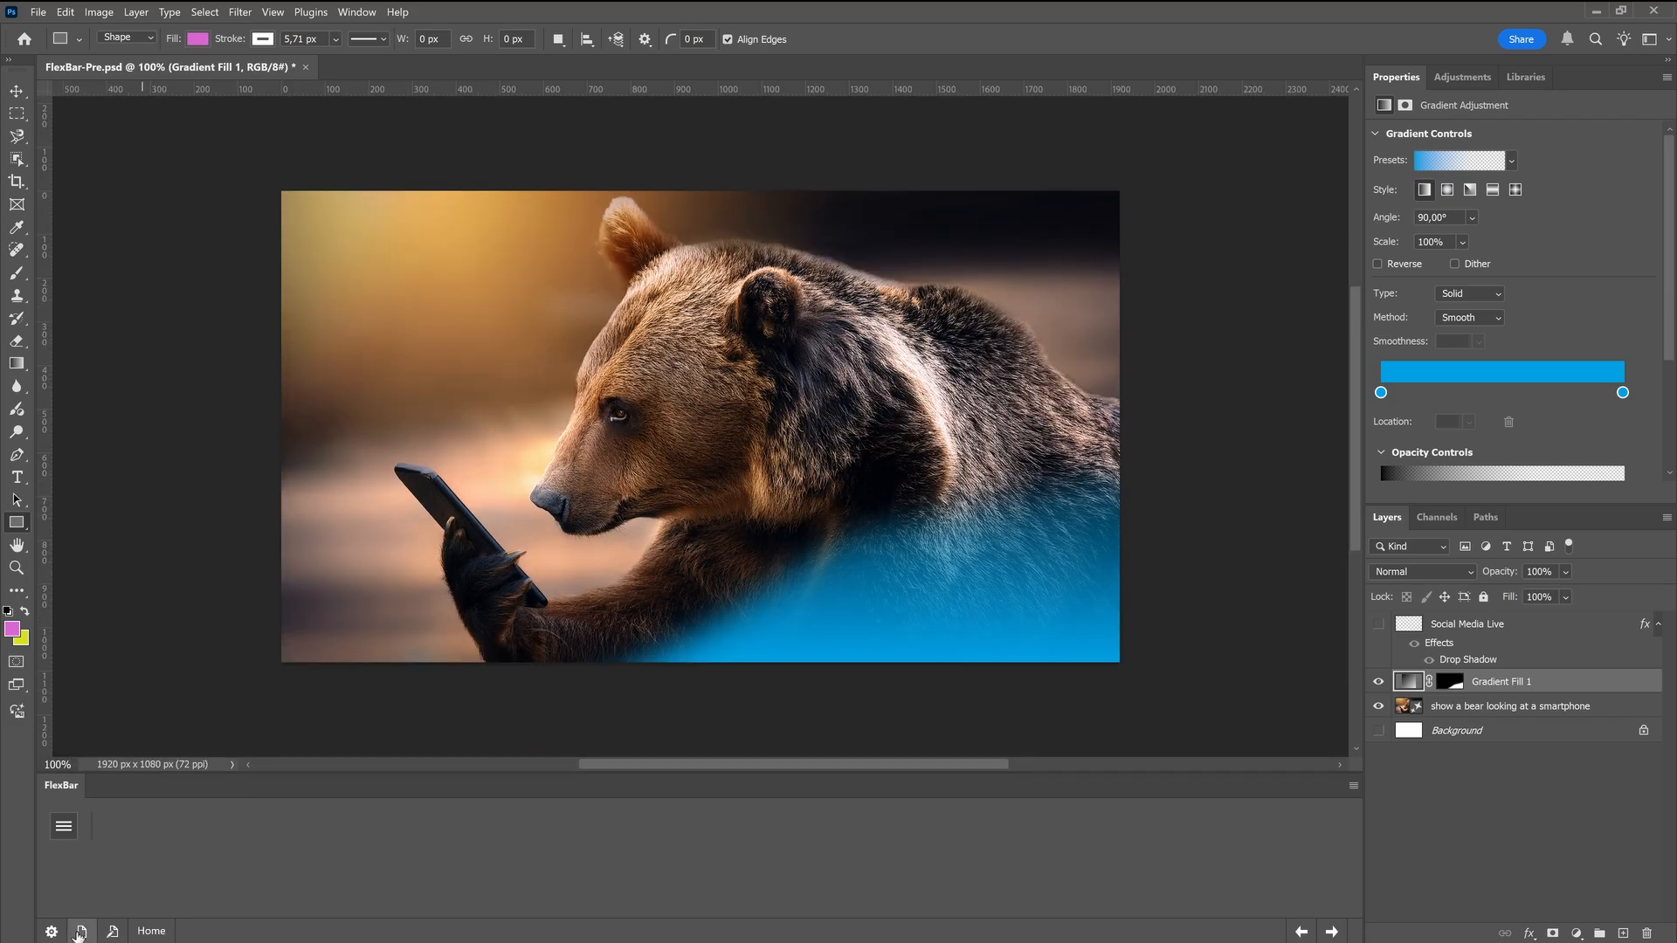
{"action": "left_click", "coordinate": [80, 932]}
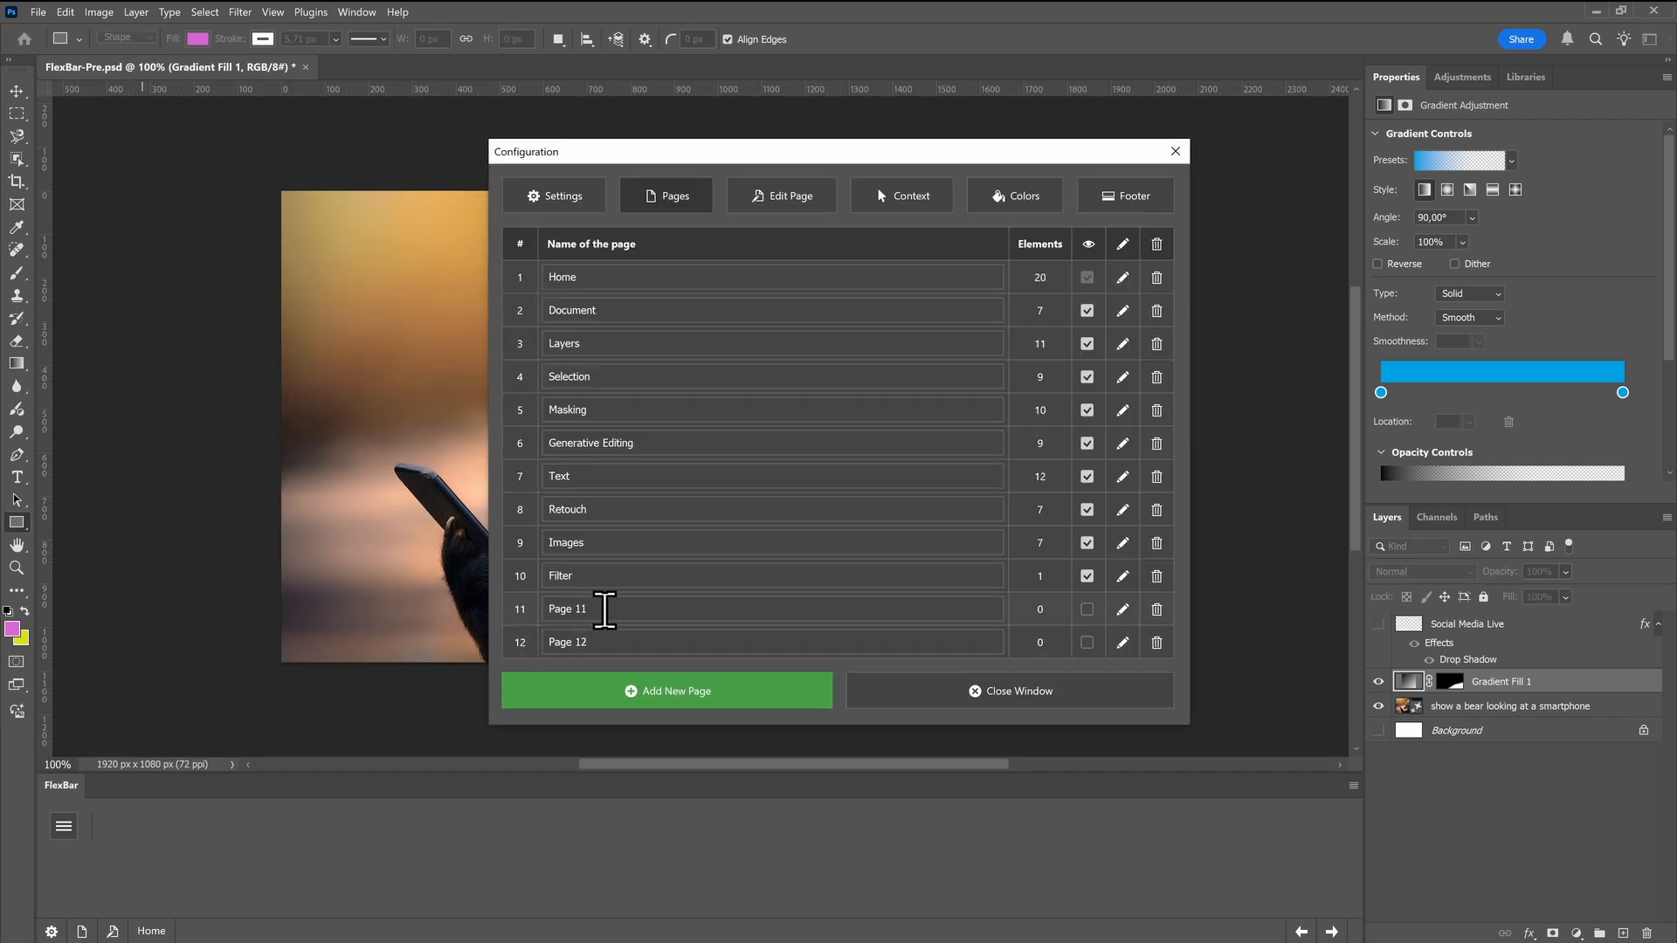
{"action": "left_click_drag", "start_coordinate": [605, 609], "coordinate": [481, 619]}
{"action": "left_click", "coordinate": [1124, 611]}
Add a section named Shapes to the empty FlexBar page and color it Violet
{"action": "left_click", "coordinate": [741, 692]}
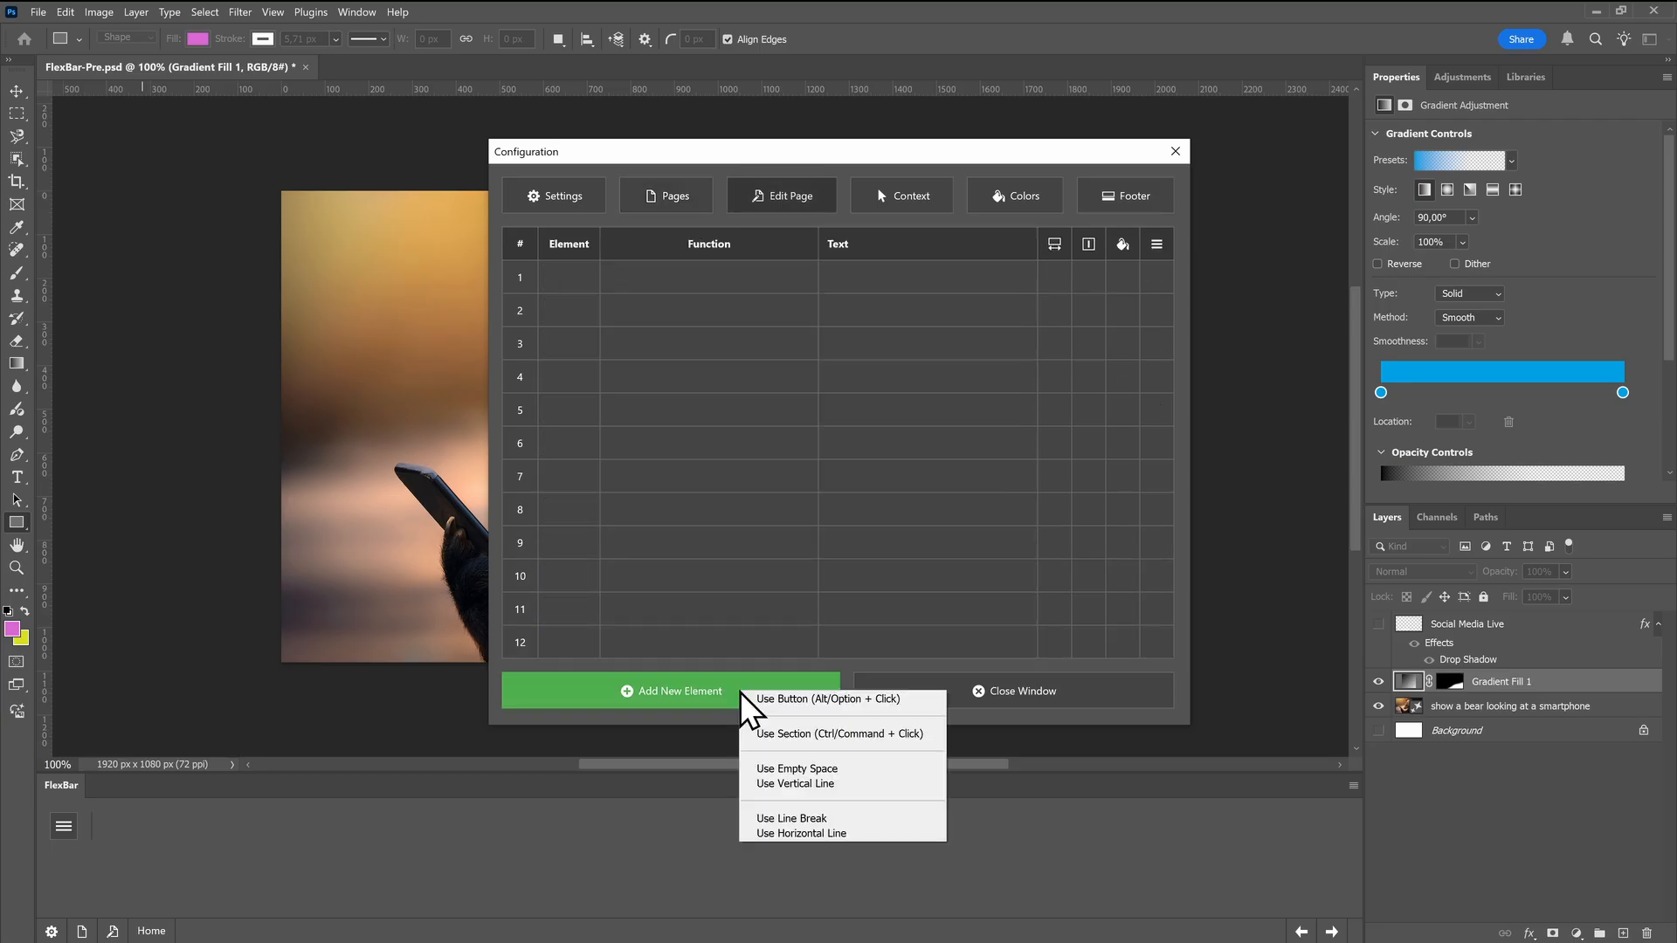
{"action": "left_click", "coordinate": [756, 733]}
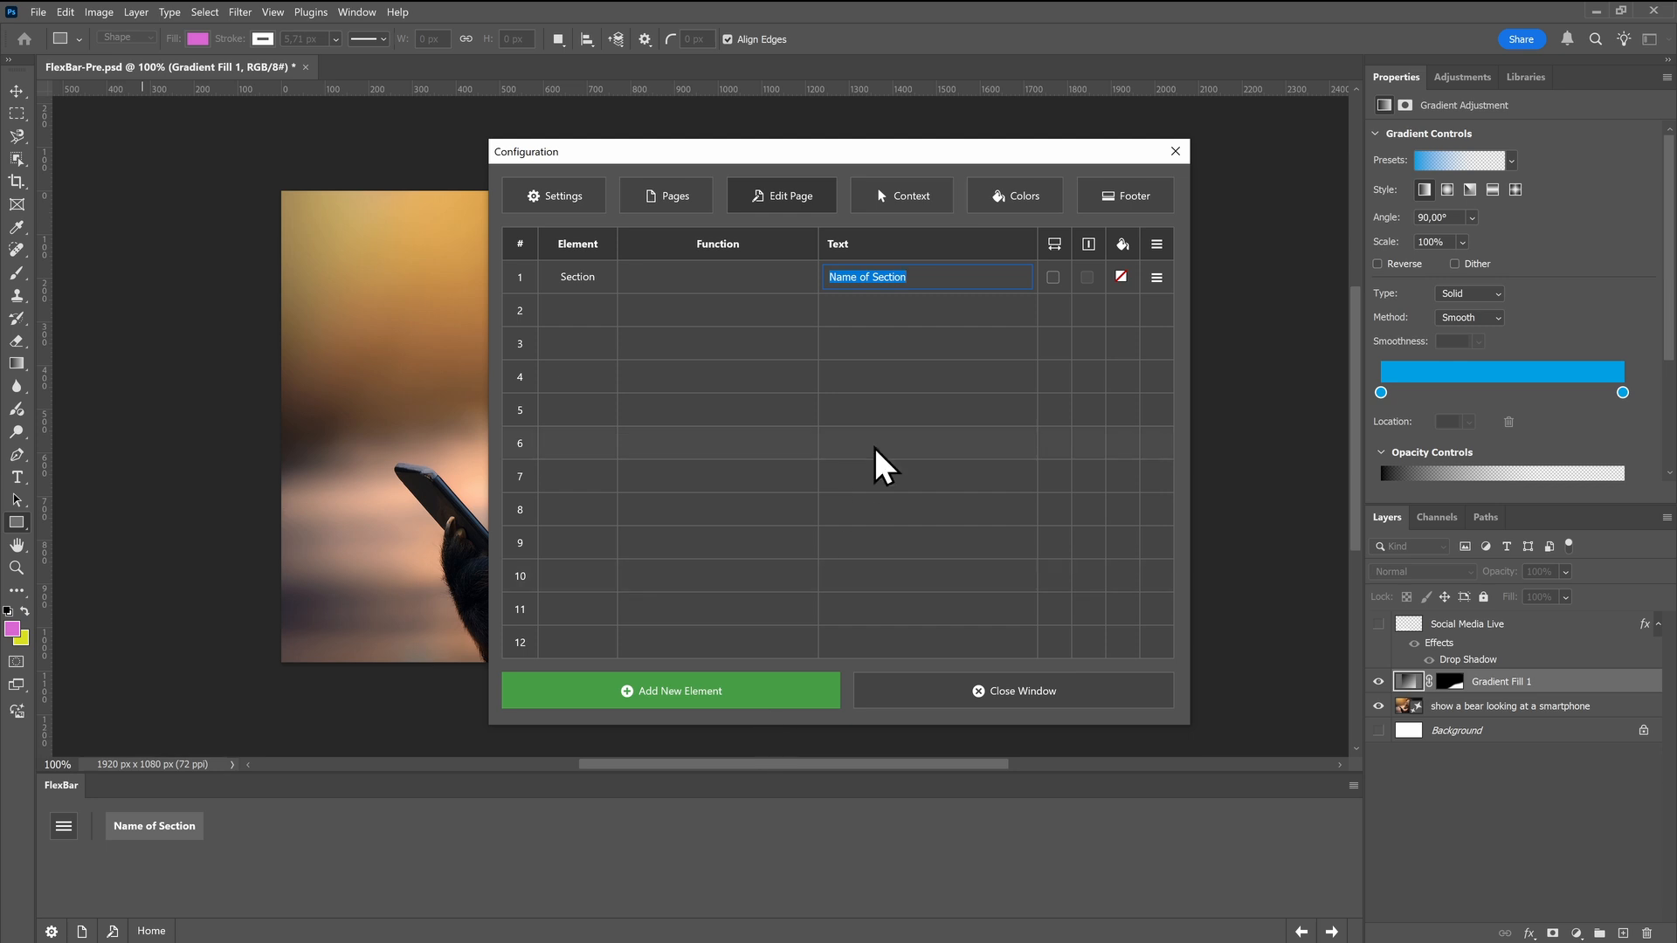
{"action": "type", "text": "Shapes"}
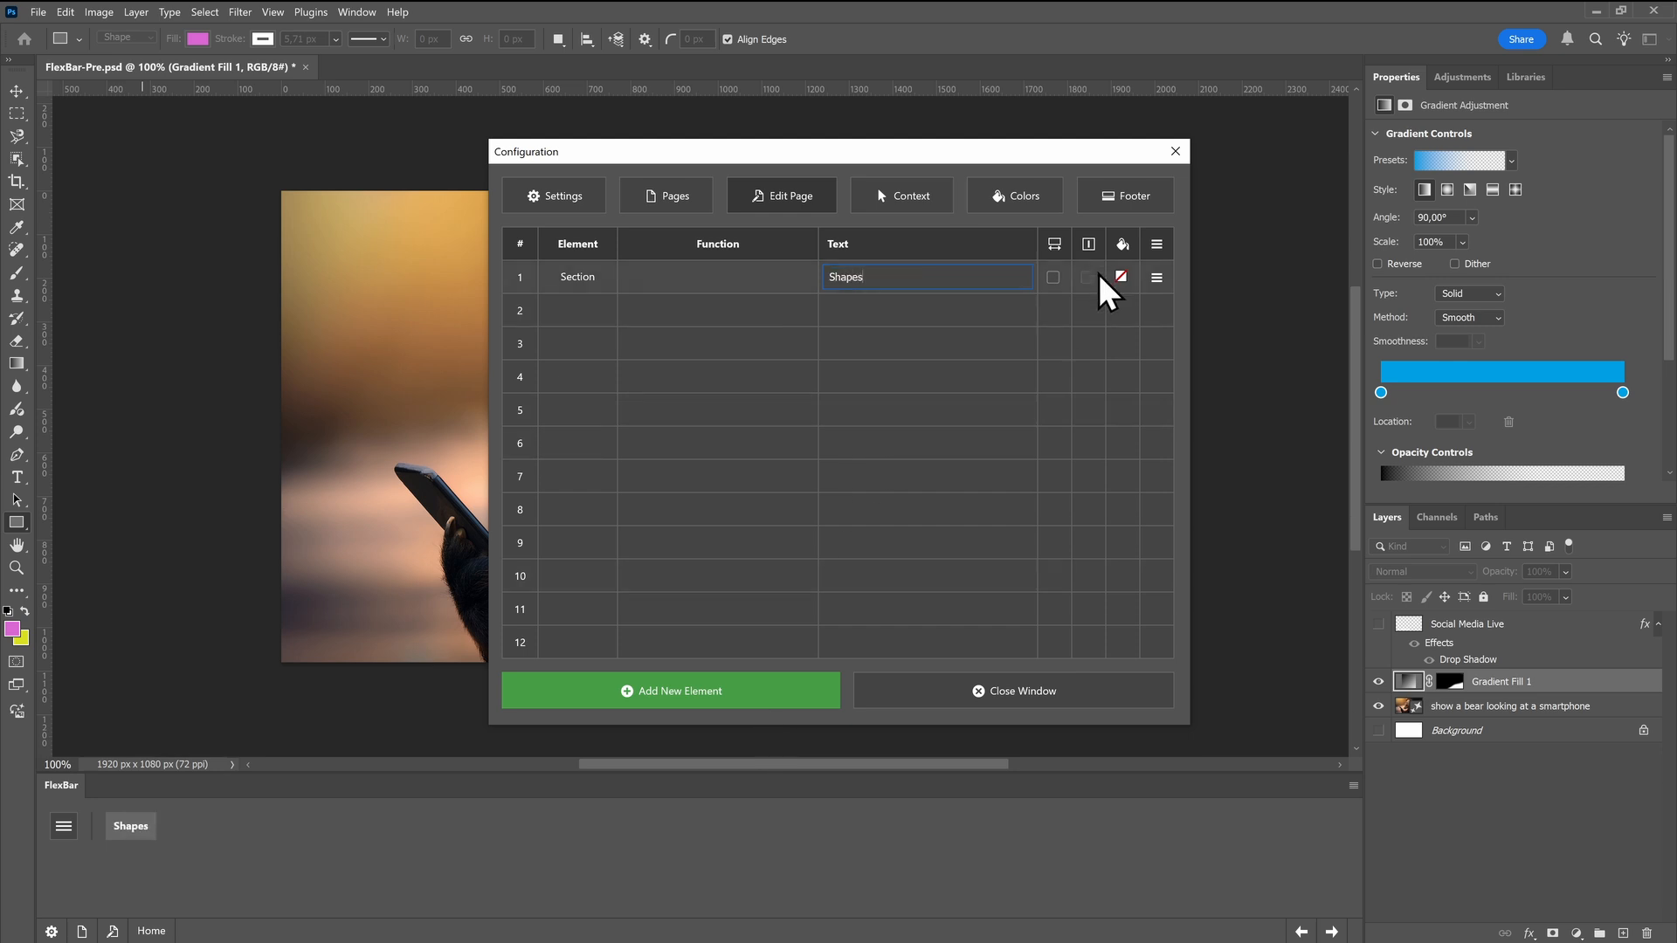
{"action": "left_click", "coordinate": [1121, 277]}
{"action": "left_click", "coordinate": [1152, 452]}
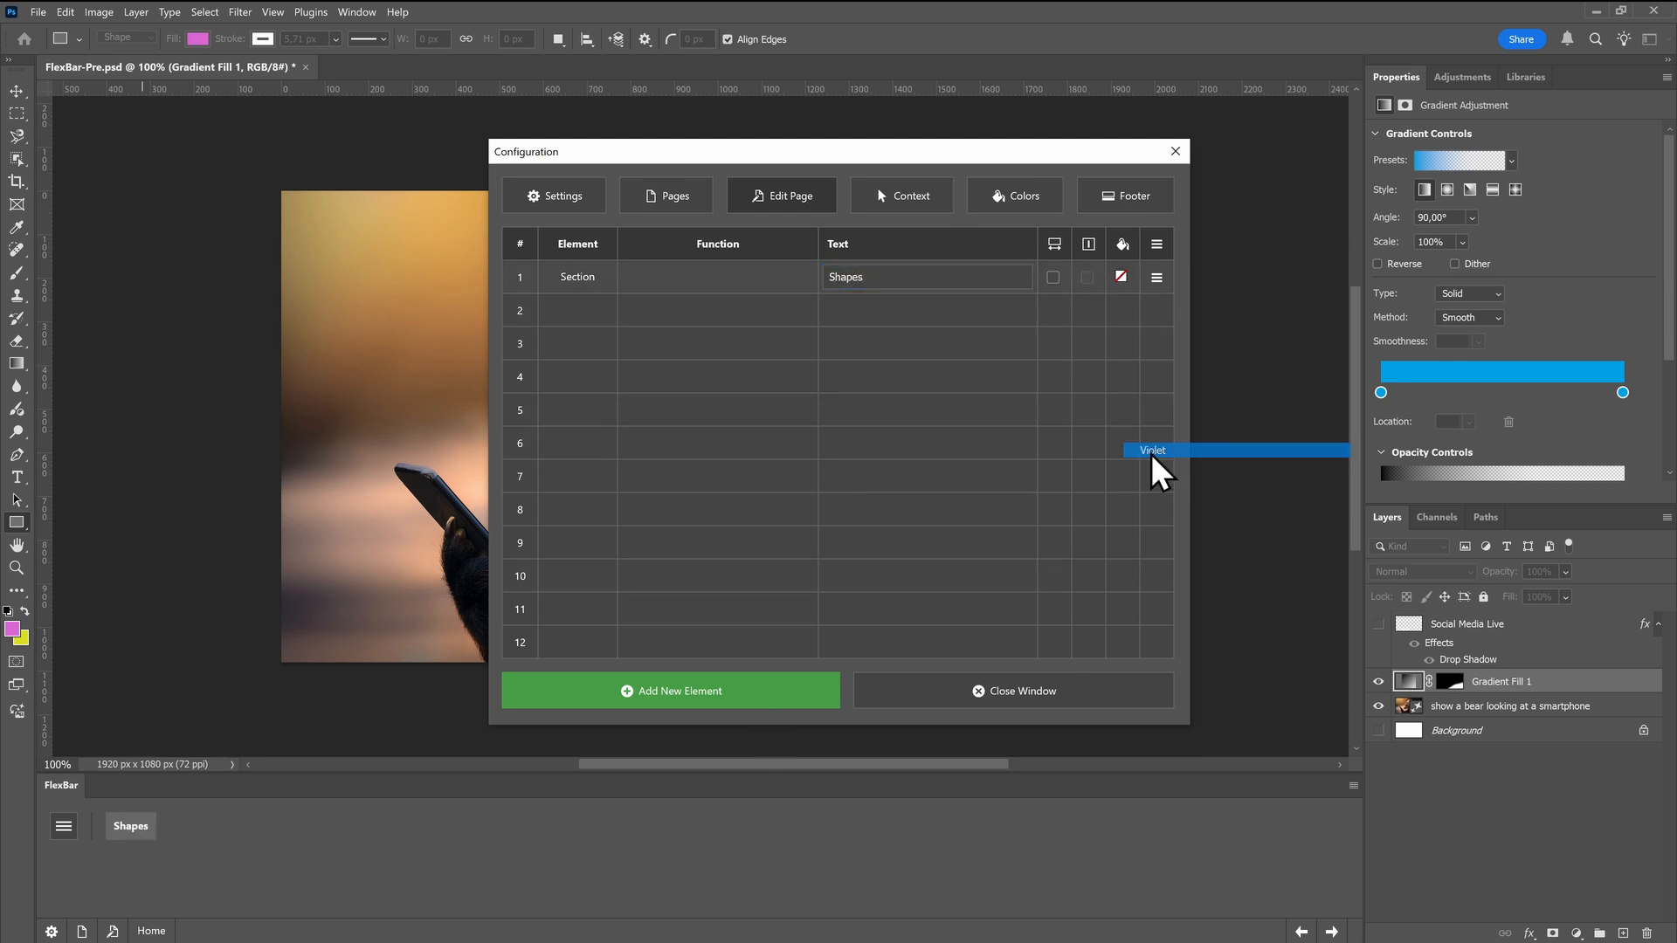
Add a Rectangle Tool button after the Shapes section, choosing the function from the Tools category
{"action": "left_click", "coordinate": [722, 696]}
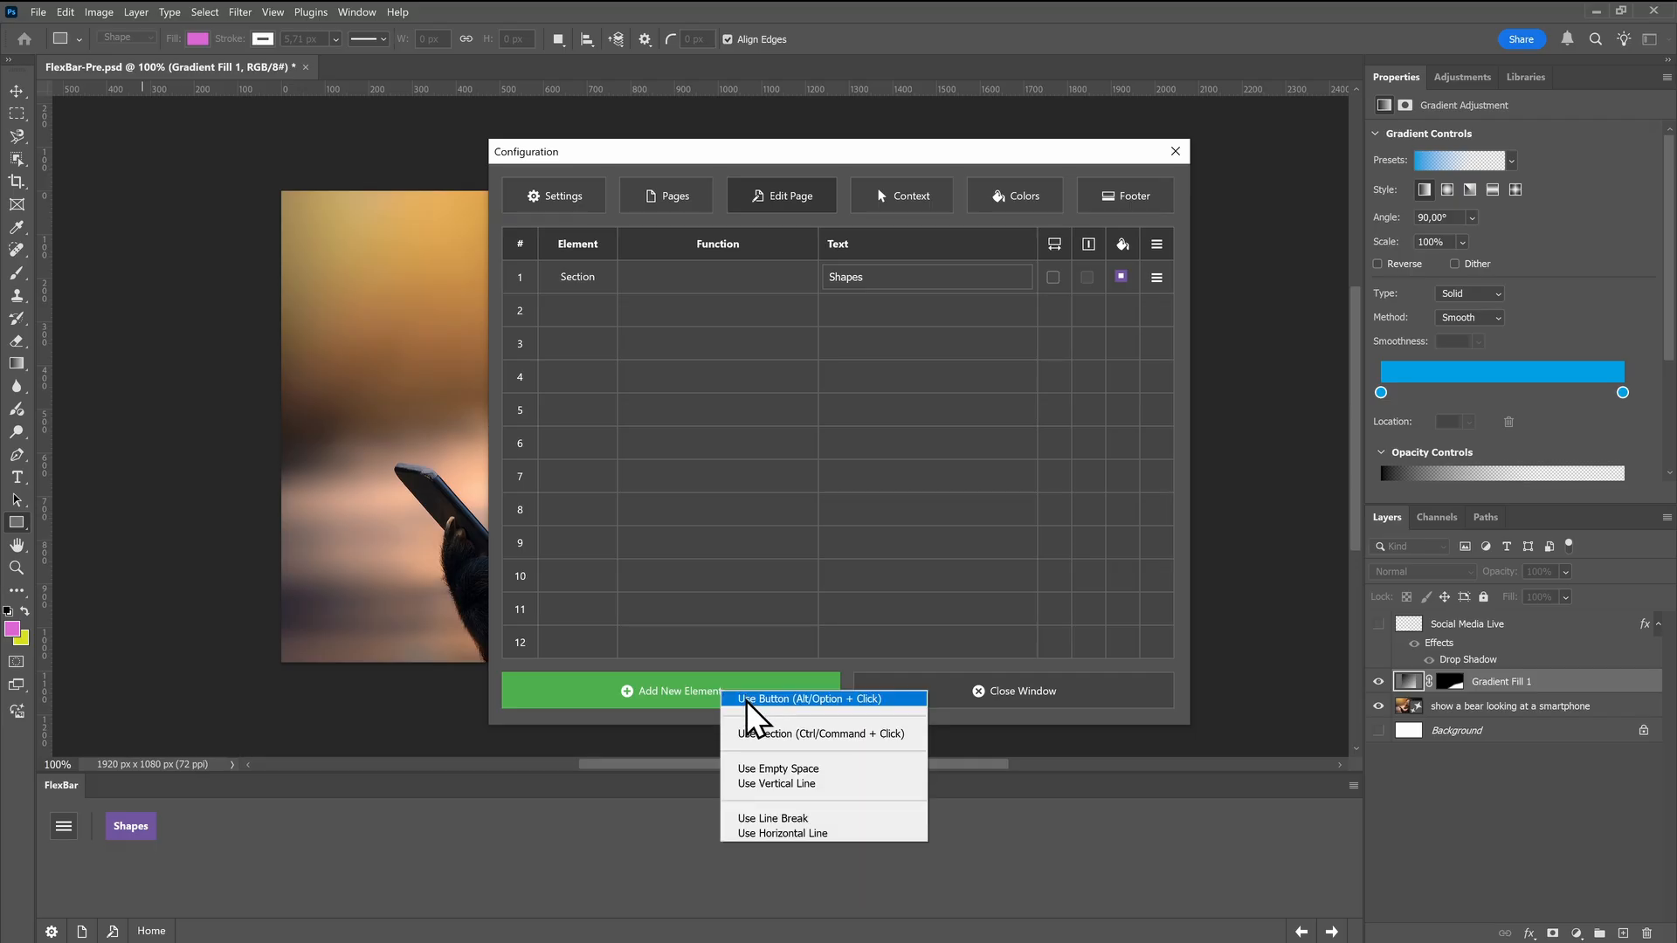
{"action": "left_click", "coordinate": [748, 702]}
{"action": "scroll", "coordinate": [716, 576], "scroll_direction": "down", "scroll_amount": 5}
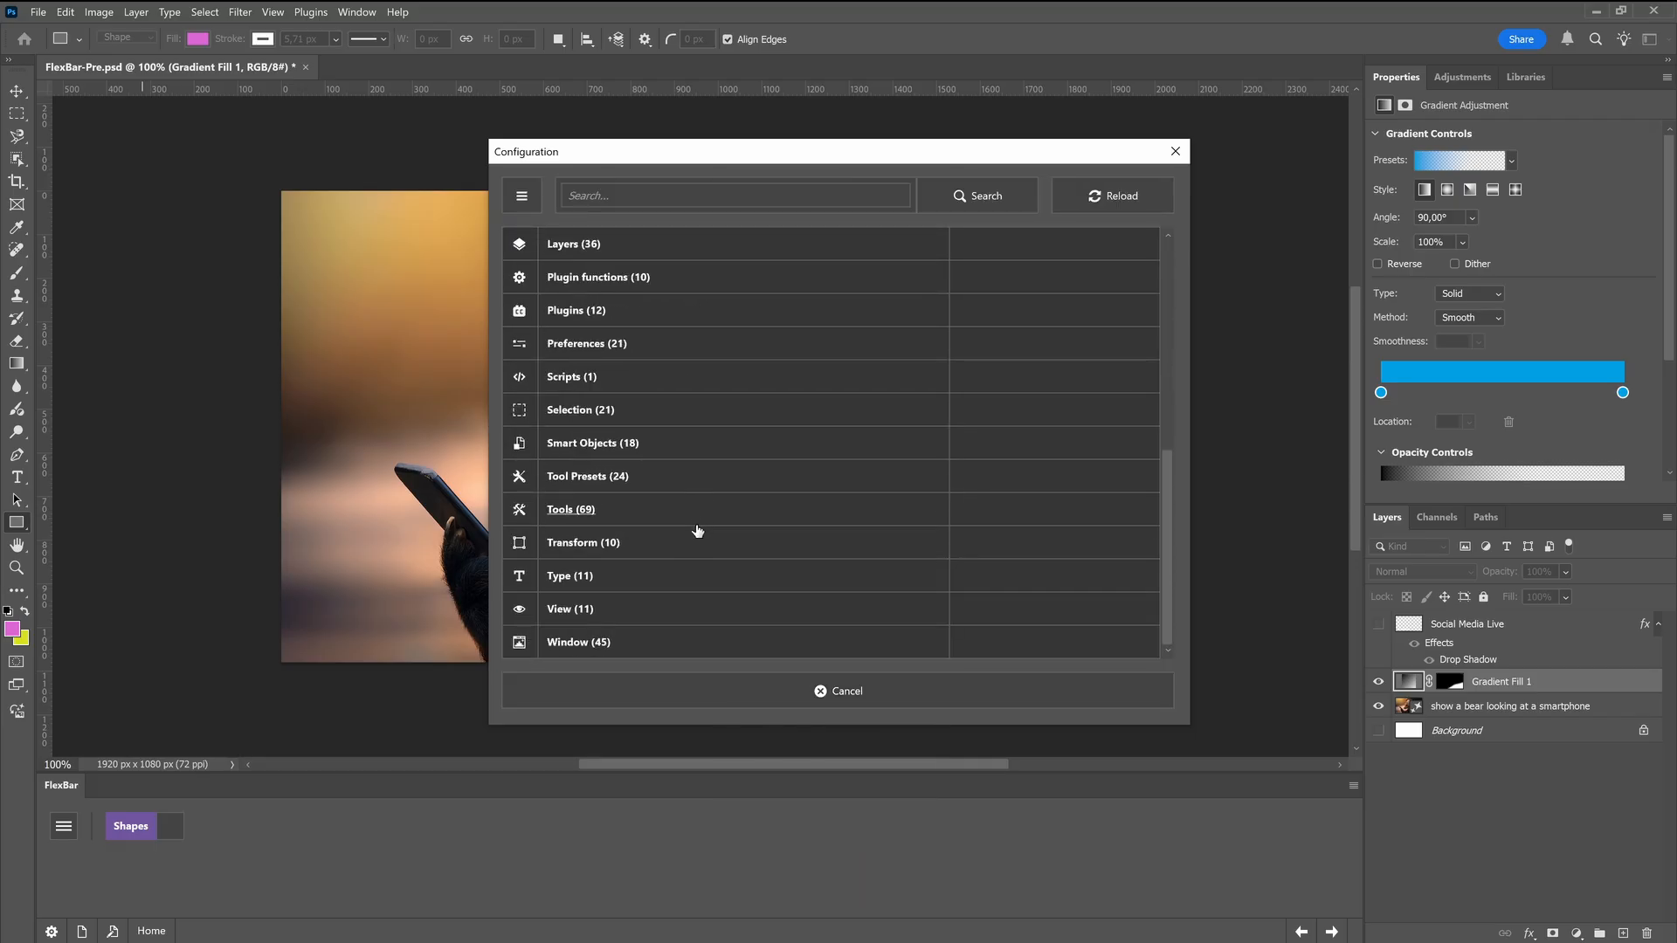
{"action": "left_click", "coordinate": [591, 520]}
{"action": "scroll", "coordinate": [590, 523], "scroll_direction": "down", "scroll_amount": 12}
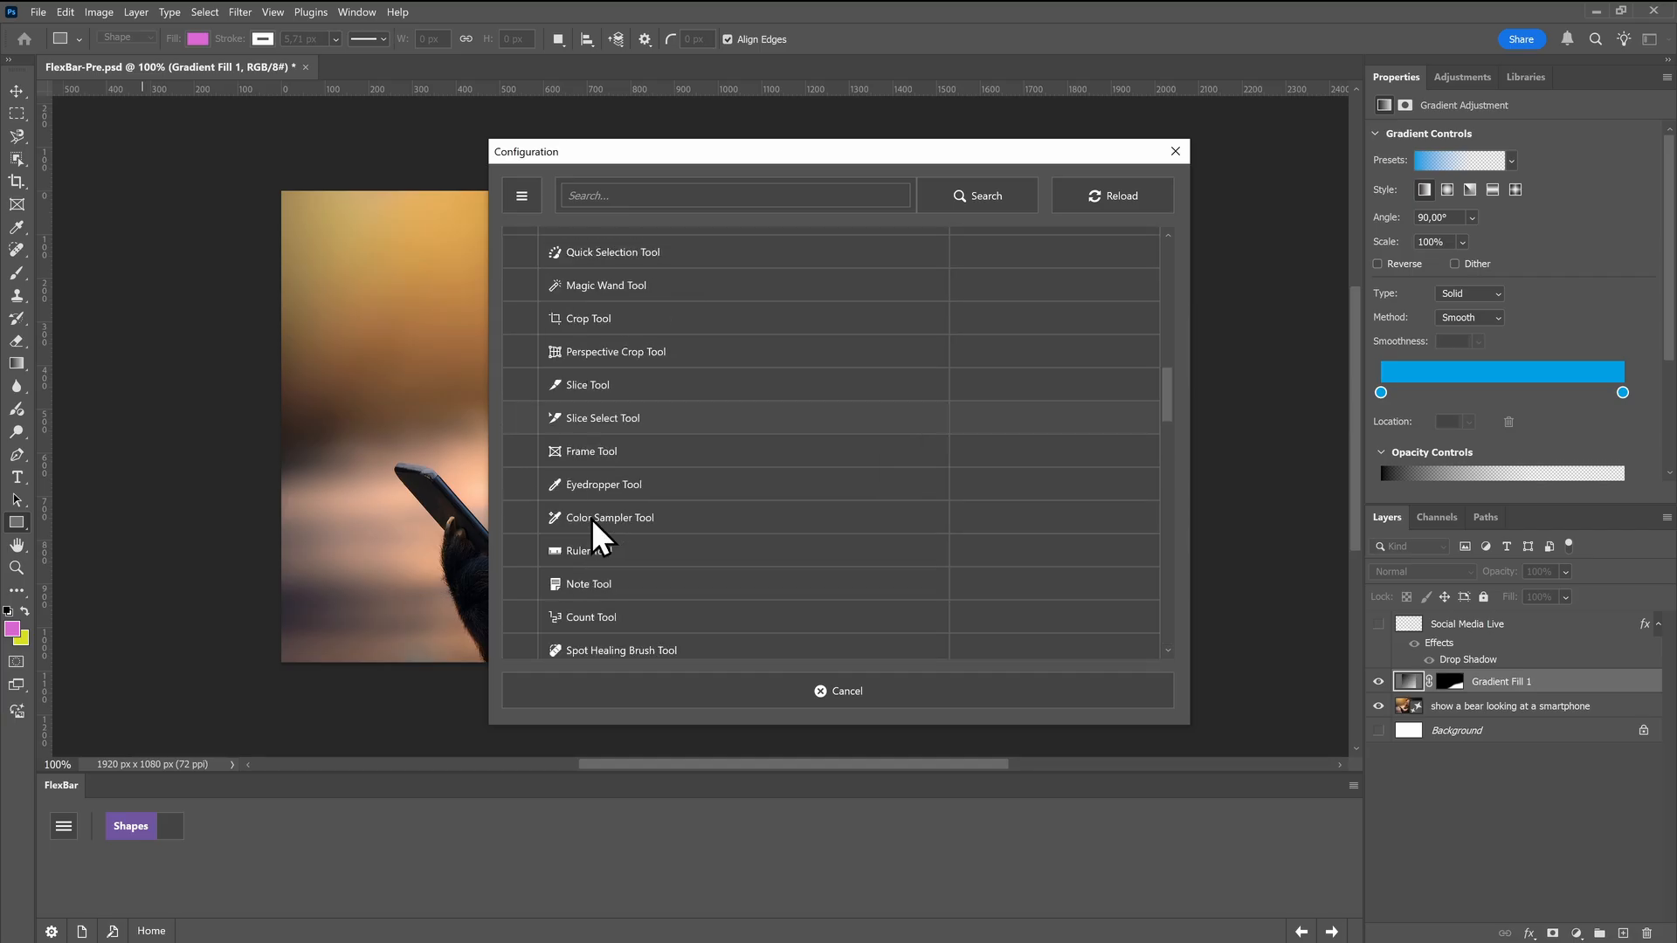
{"action": "scroll", "coordinate": [590, 524], "scroll_direction": "down", "scroll_amount": 6}
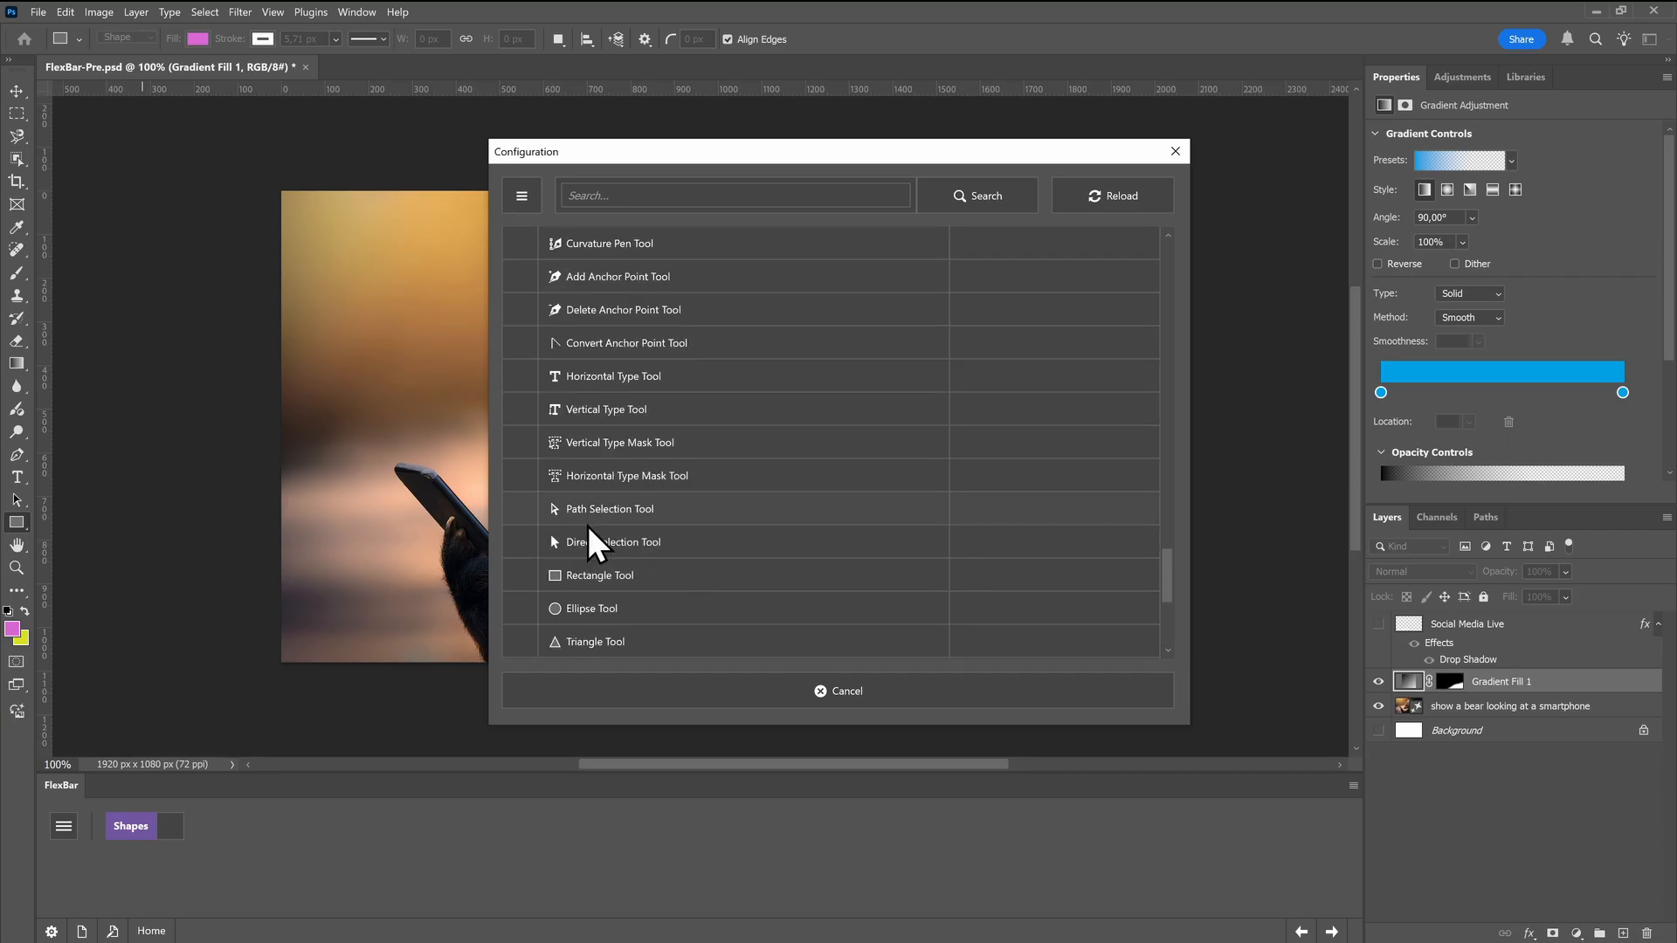
{"action": "left_click", "coordinate": [588, 397]}
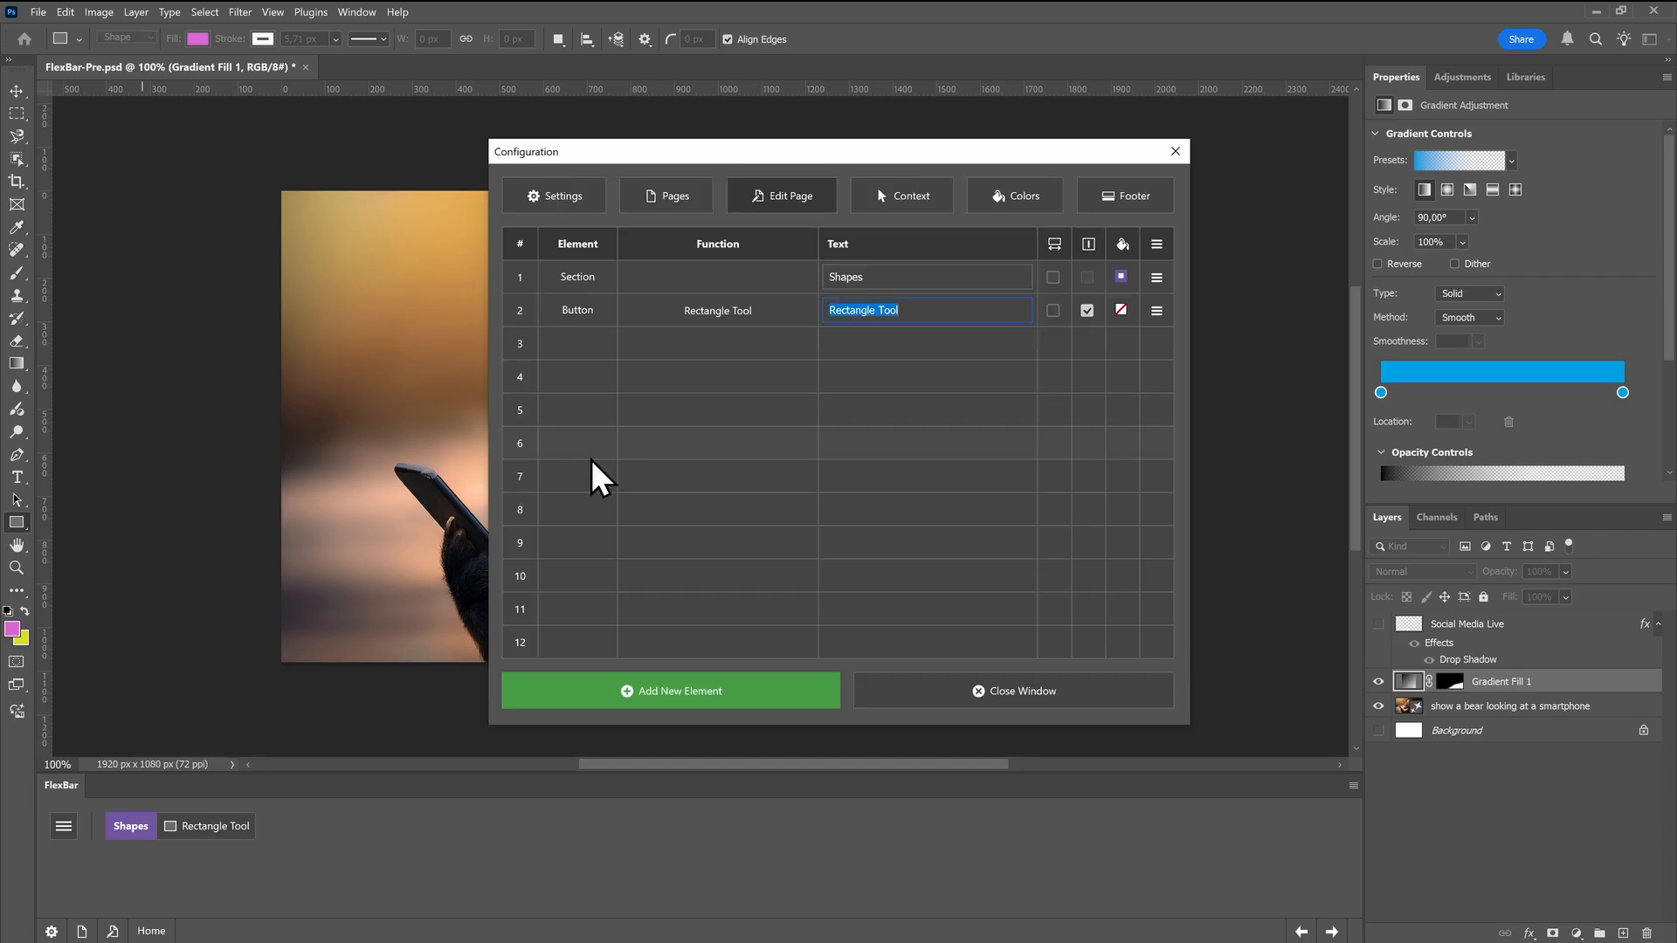
Add an Ellipse Tool button after the Rectangle Tool button
{"action": "left_click", "coordinate": [666, 690]}
{"action": "left_click", "coordinate": [686, 691]}
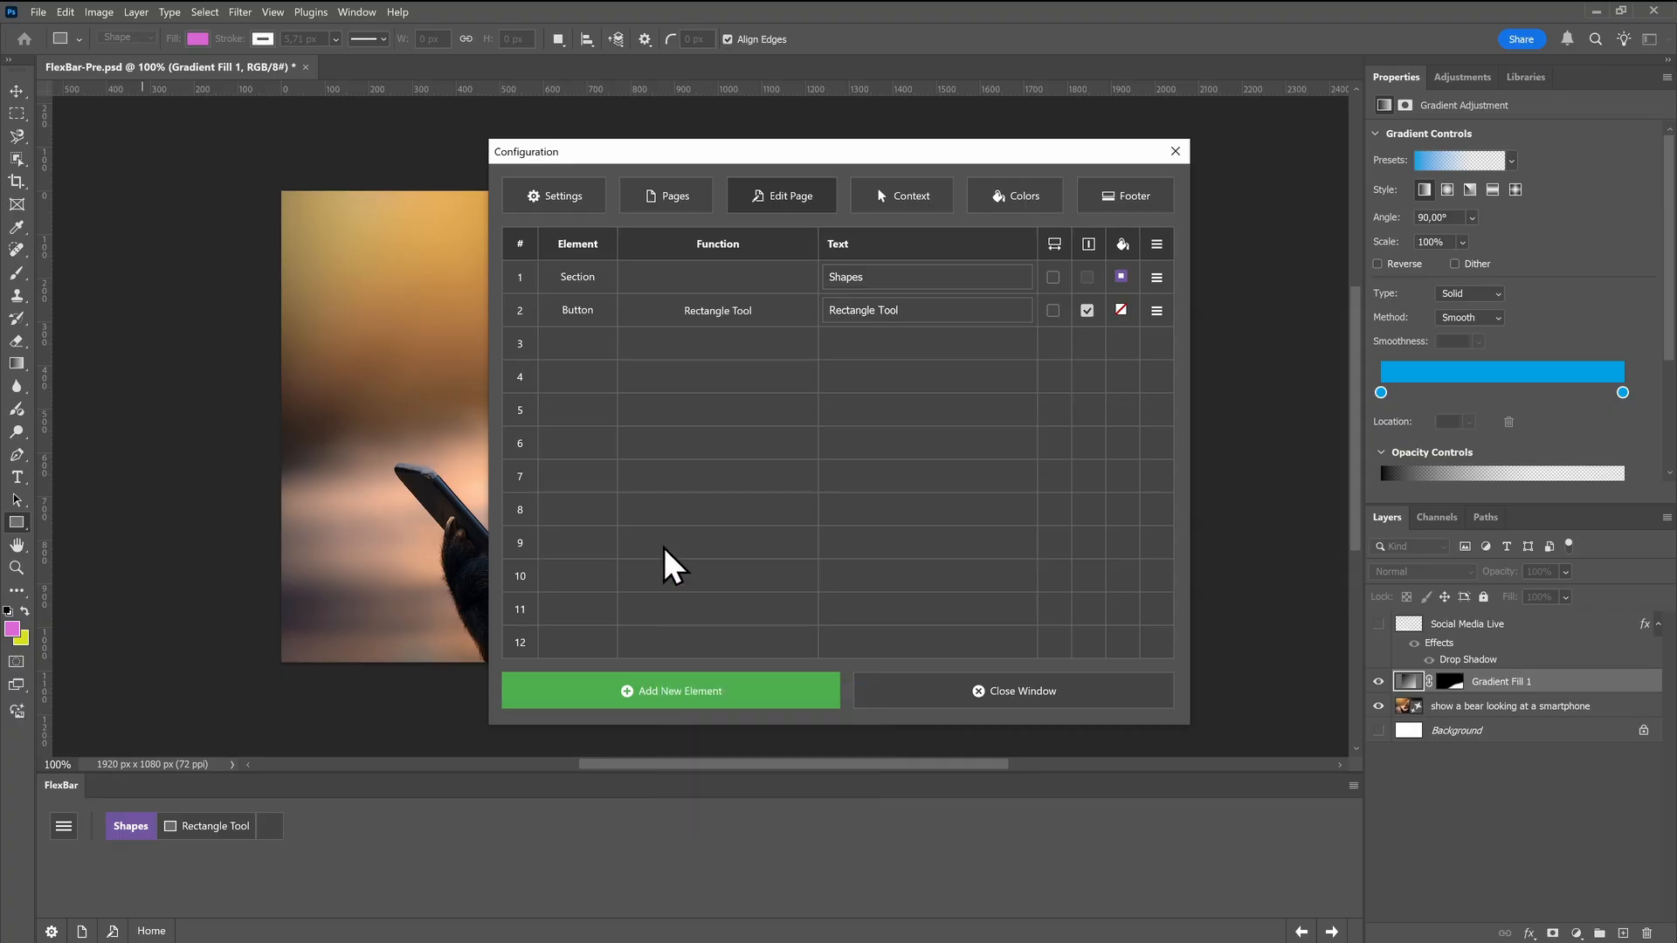
{"action": "scroll", "coordinate": [664, 541], "scroll_direction": "down", "scroll_amount": 15}
{"action": "scroll", "coordinate": [590, 371], "scroll_direction": "up", "scroll_amount": 2}
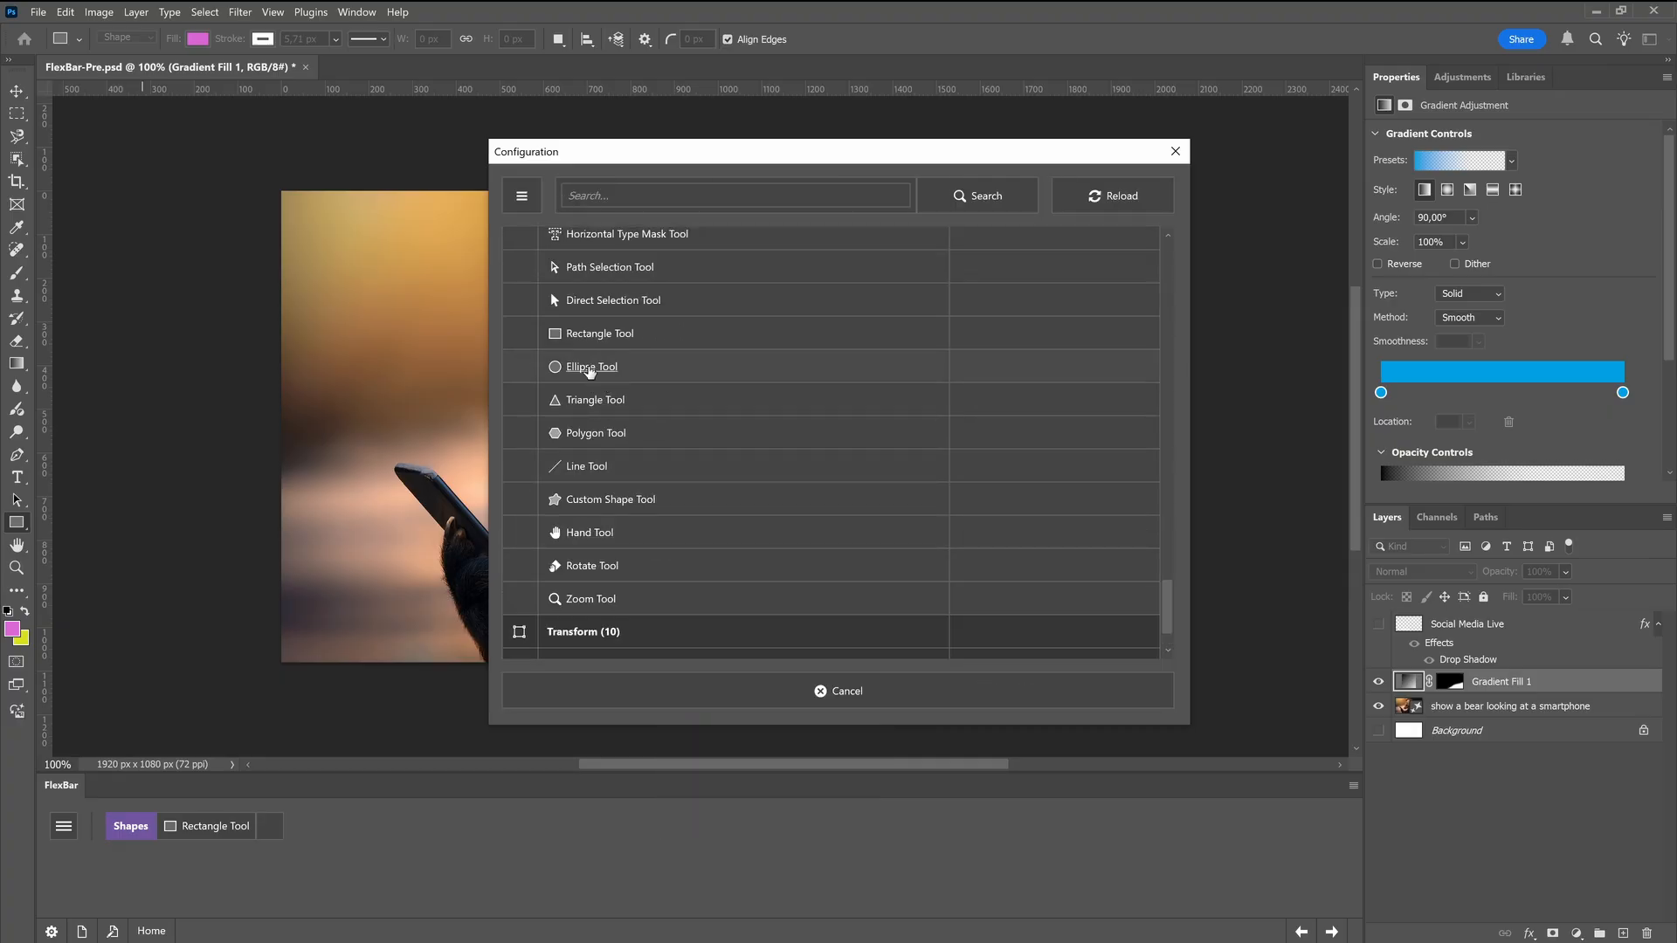
{"action": "left_click", "coordinate": [590, 371]}
Add a Triangle Tool button after the Ellipse Tool button on the Shapes page
{"action": "left_click", "coordinate": [654, 683]}
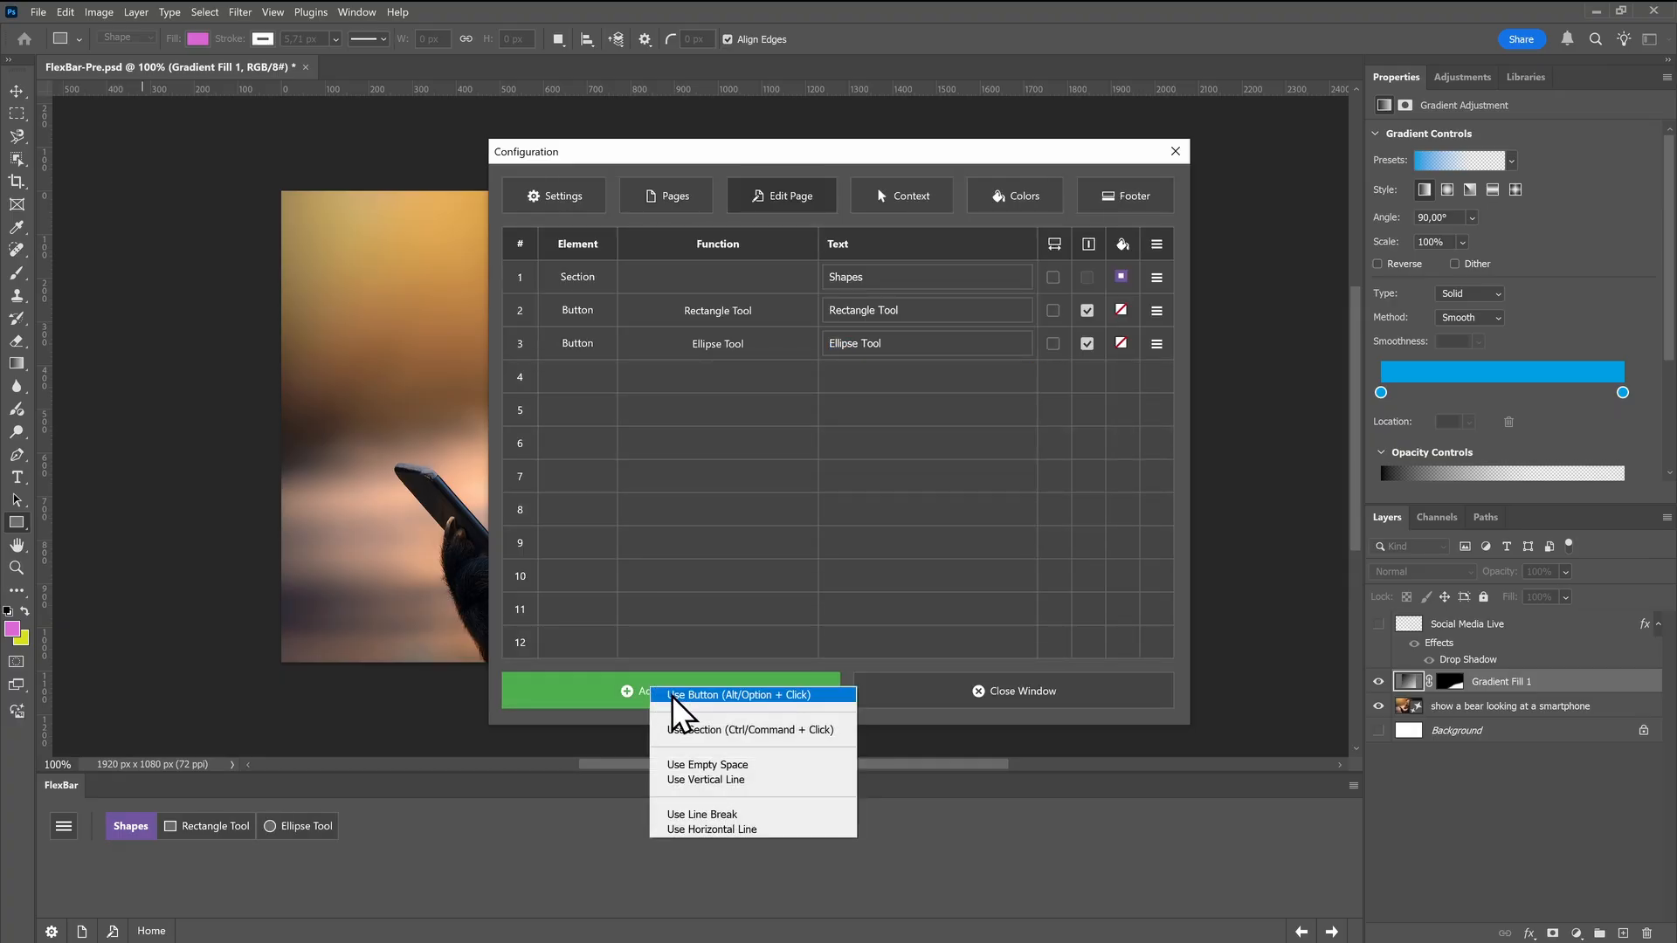
{"action": "left_click", "coordinate": [671, 695]}
{"action": "scroll", "coordinate": [661, 562], "scroll_direction": "down", "scroll_amount": 10}
{"action": "scroll", "coordinate": [662, 561], "scroll_direction": "down", "scroll_amount": 5}
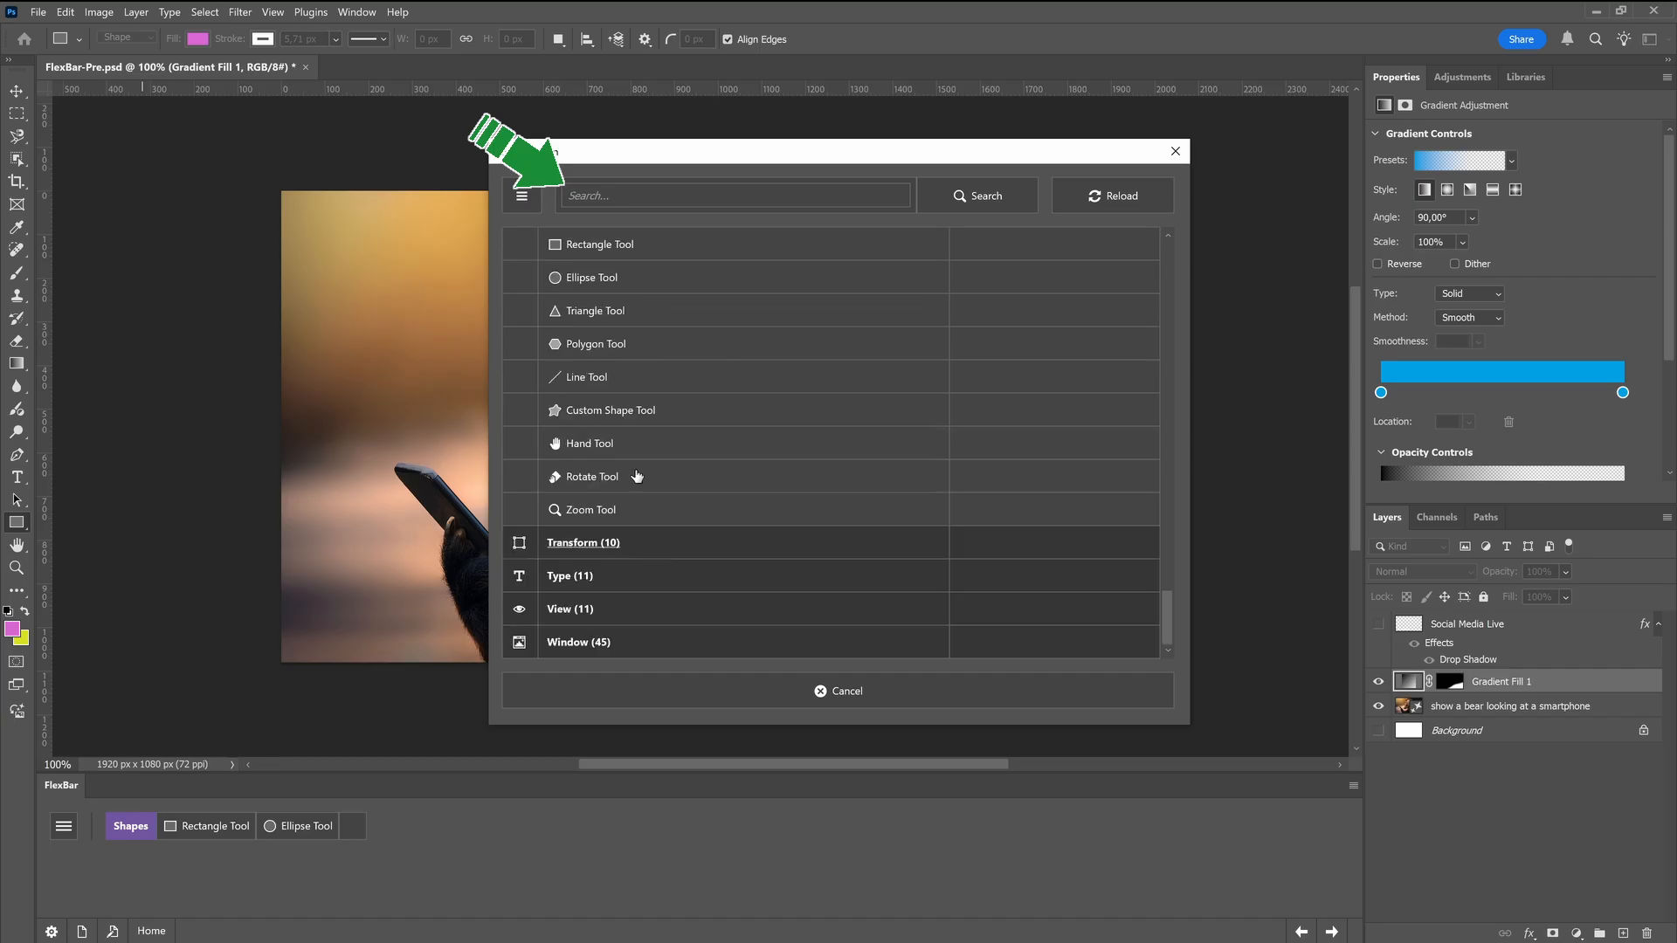
{"action": "left_click", "coordinate": [609, 317]}
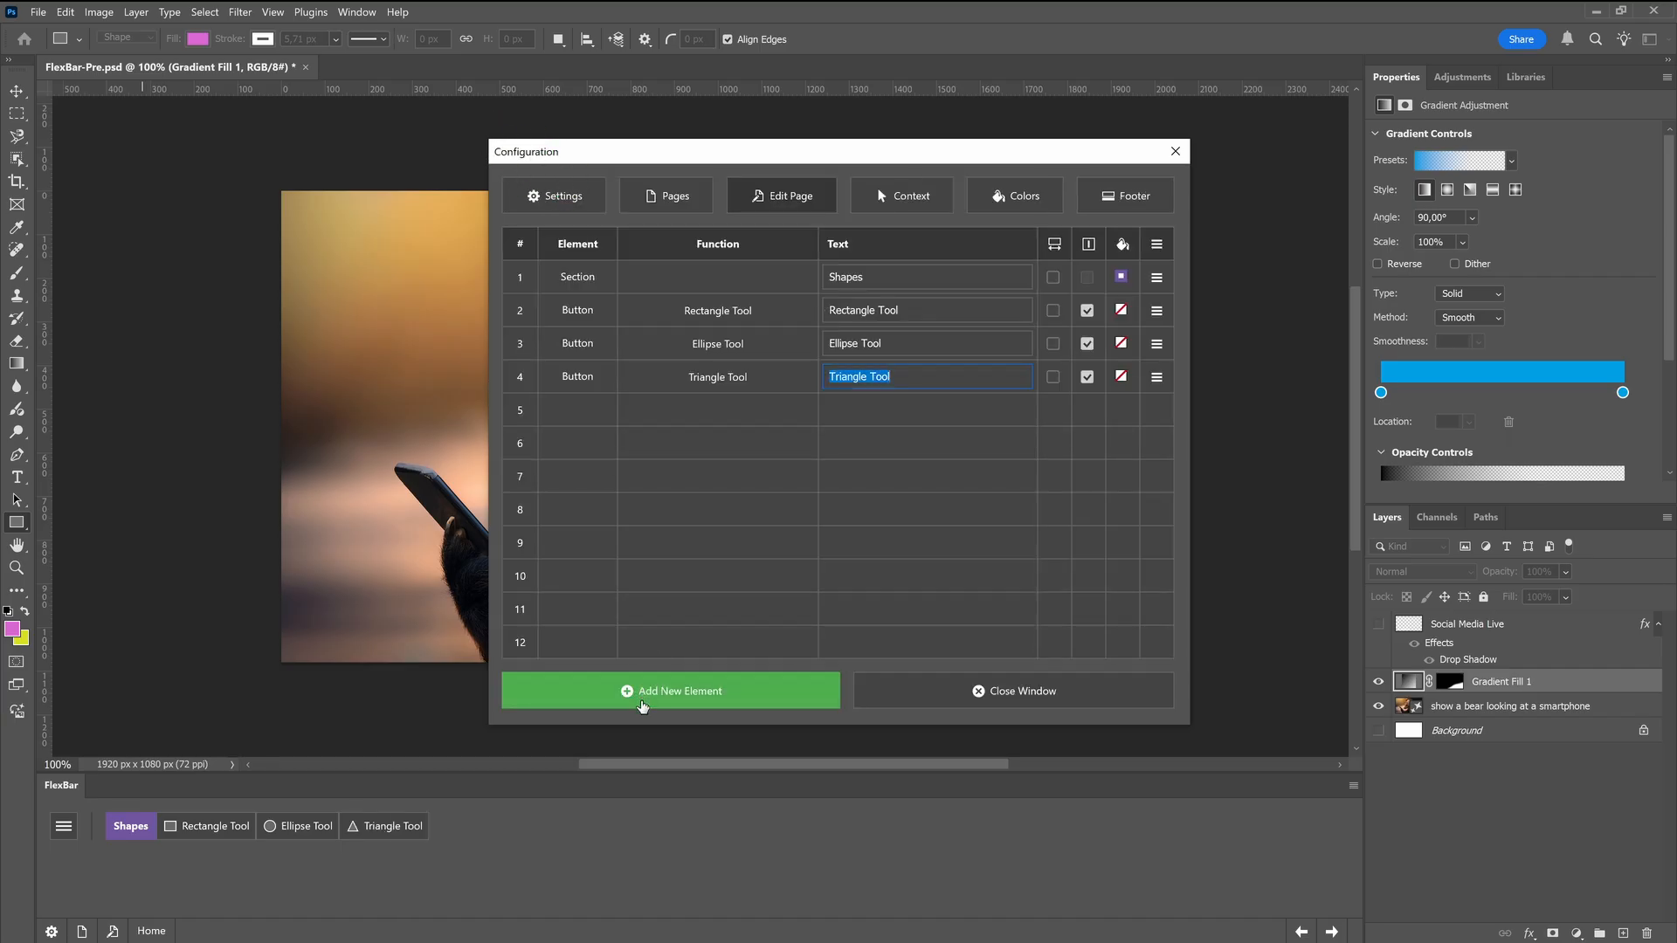
Add a Polygon Tool button after the Triangle Tool button
{"action": "left_click", "coordinate": [638, 695]}
{"action": "left_click", "coordinate": [656, 540]}
{"action": "scroll", "coordinate": [657, 542], "scroll_direction": "down", "scroll_amount": 15}
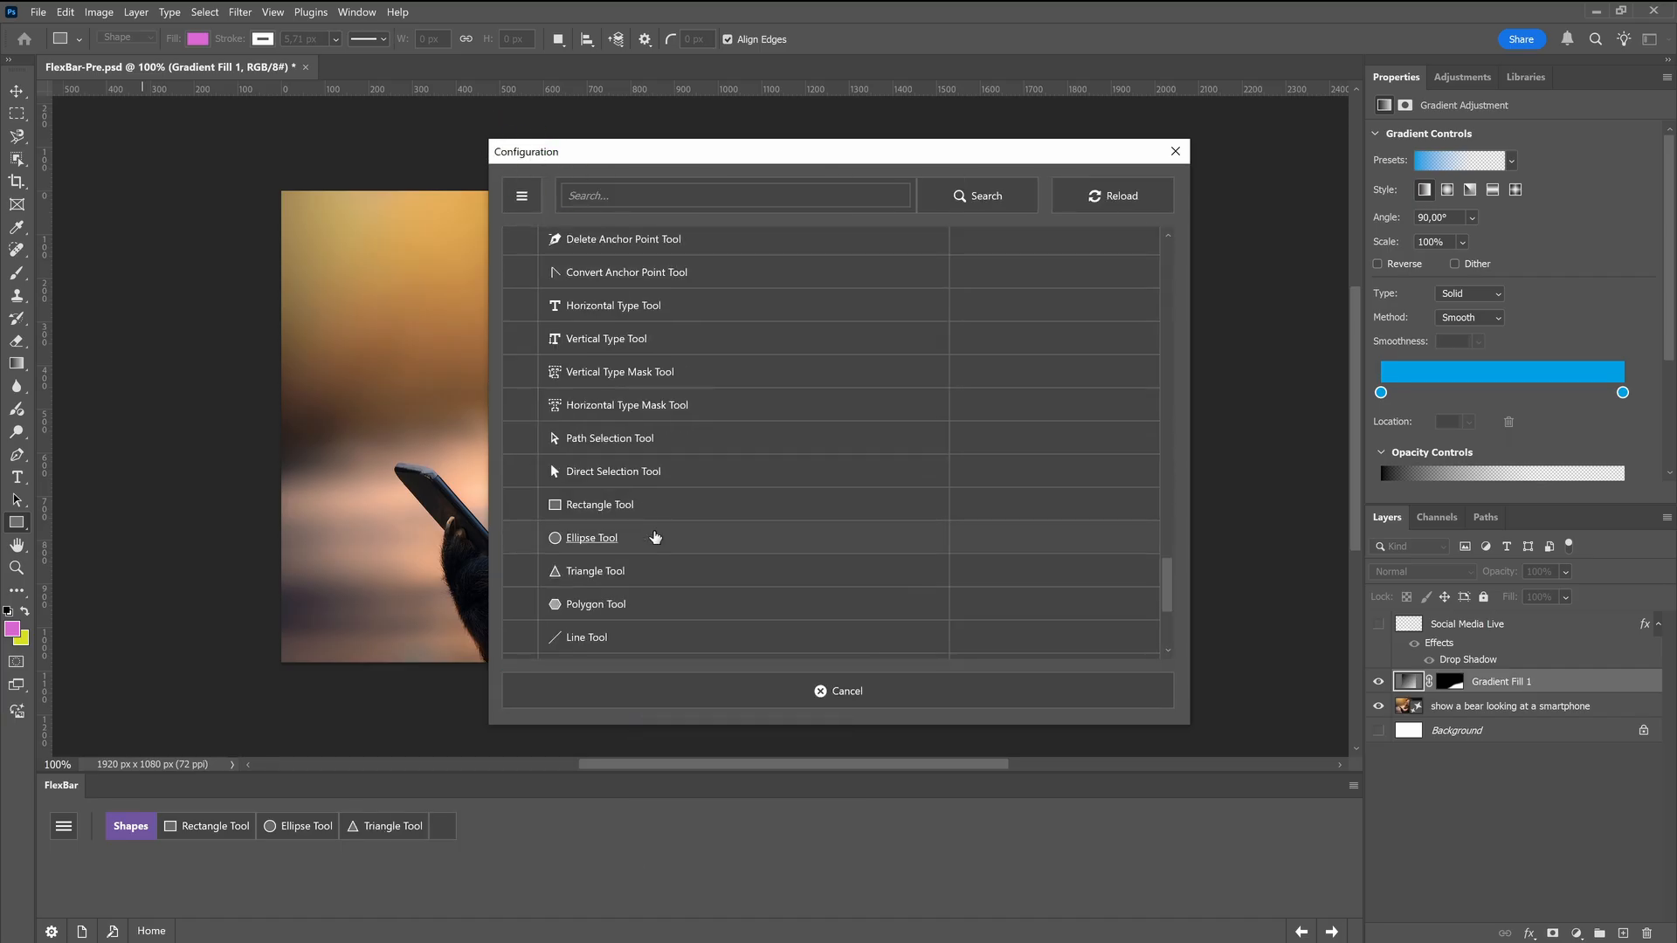
{"action": "left_click", "coordinate": [585, 348]}
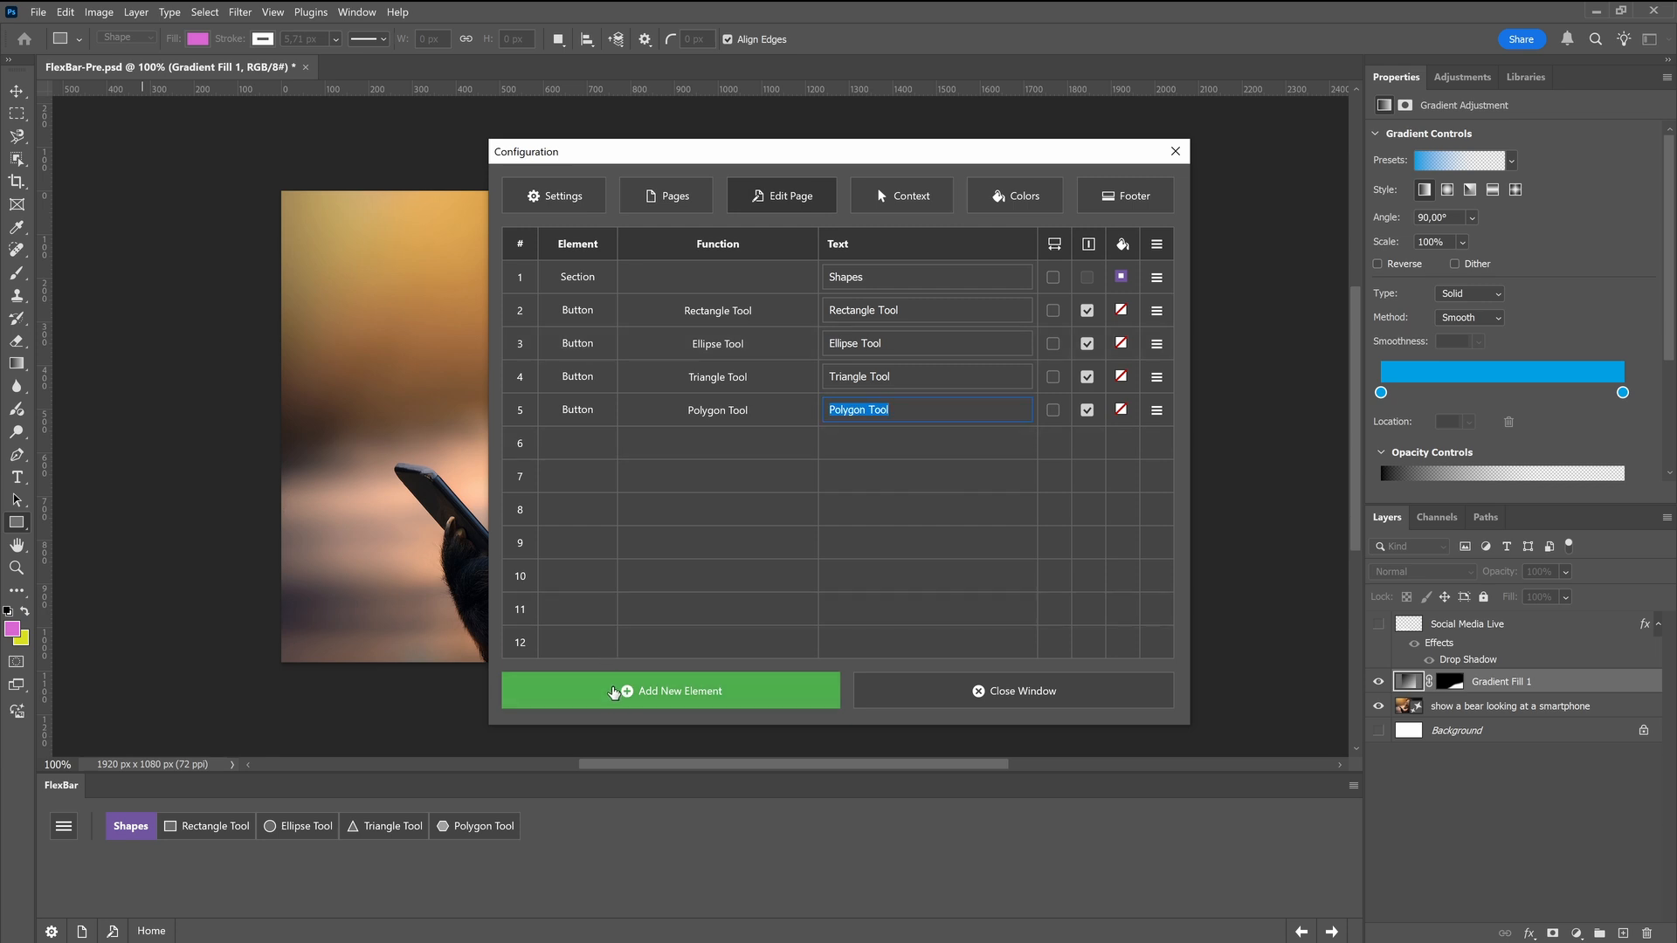
Add a Line Tool button after the Polygon Tool button
{"action": "left_click", "coordinate": [626, 693]}
{"action": "left_click", "coordinate": [640, 697]}
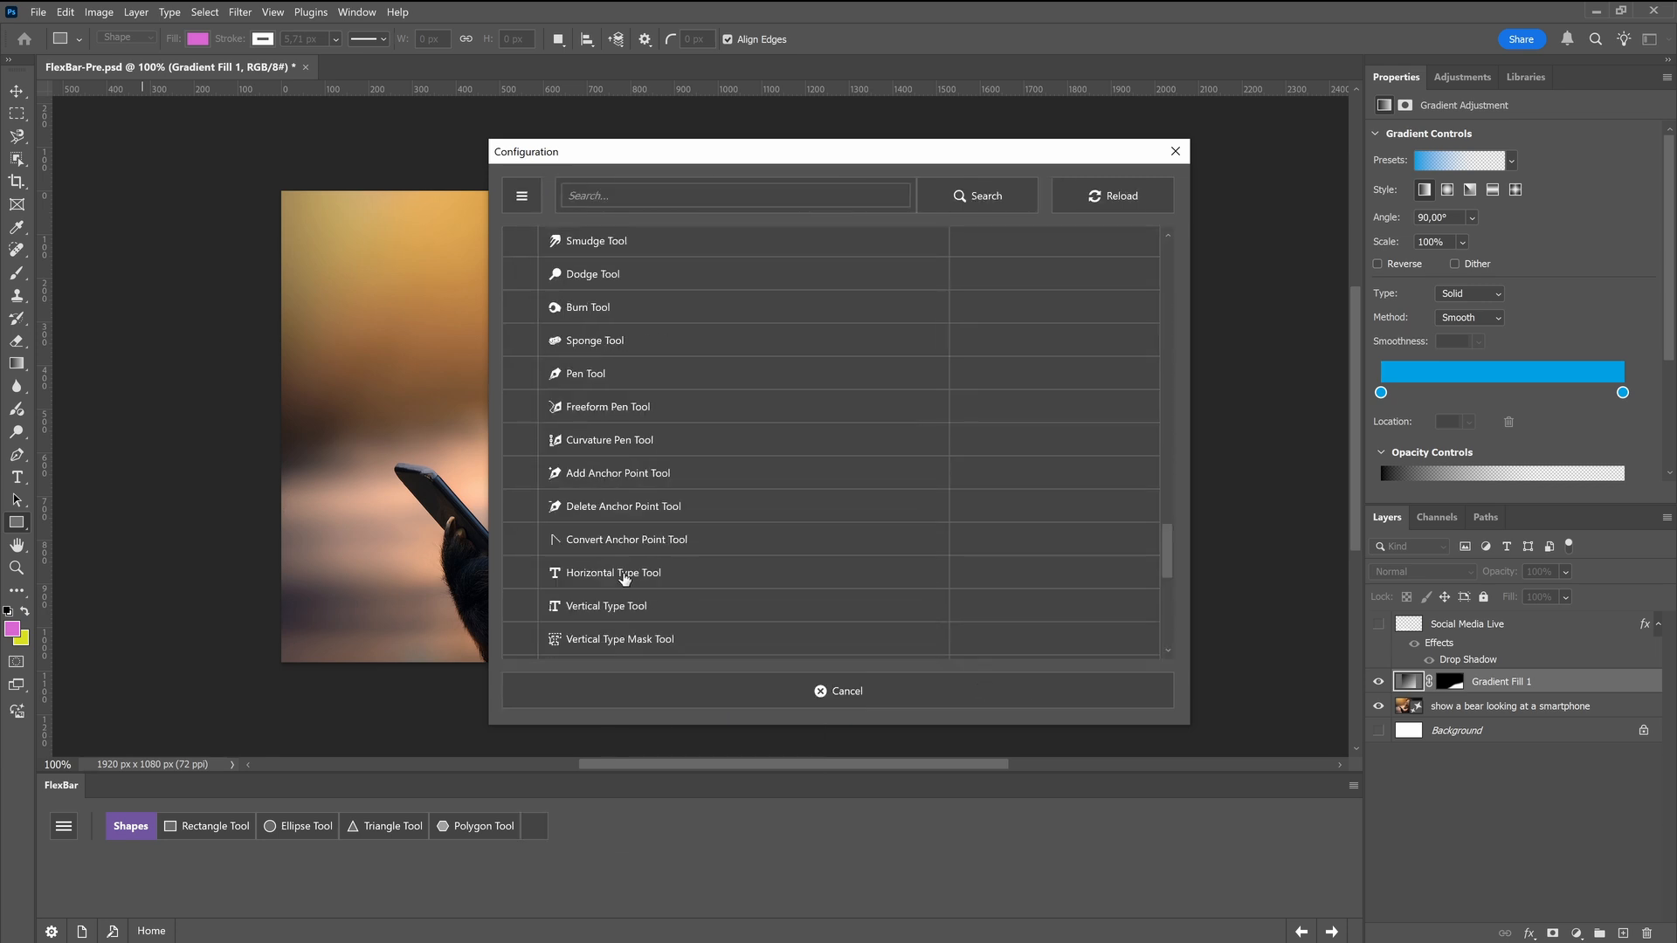
{"action": "scroll", "coordinate": [626, 577], "scroll_direction": "down", "scroll_amount": 5}
{"action": "left_click", "coordinate": [586, 461]}
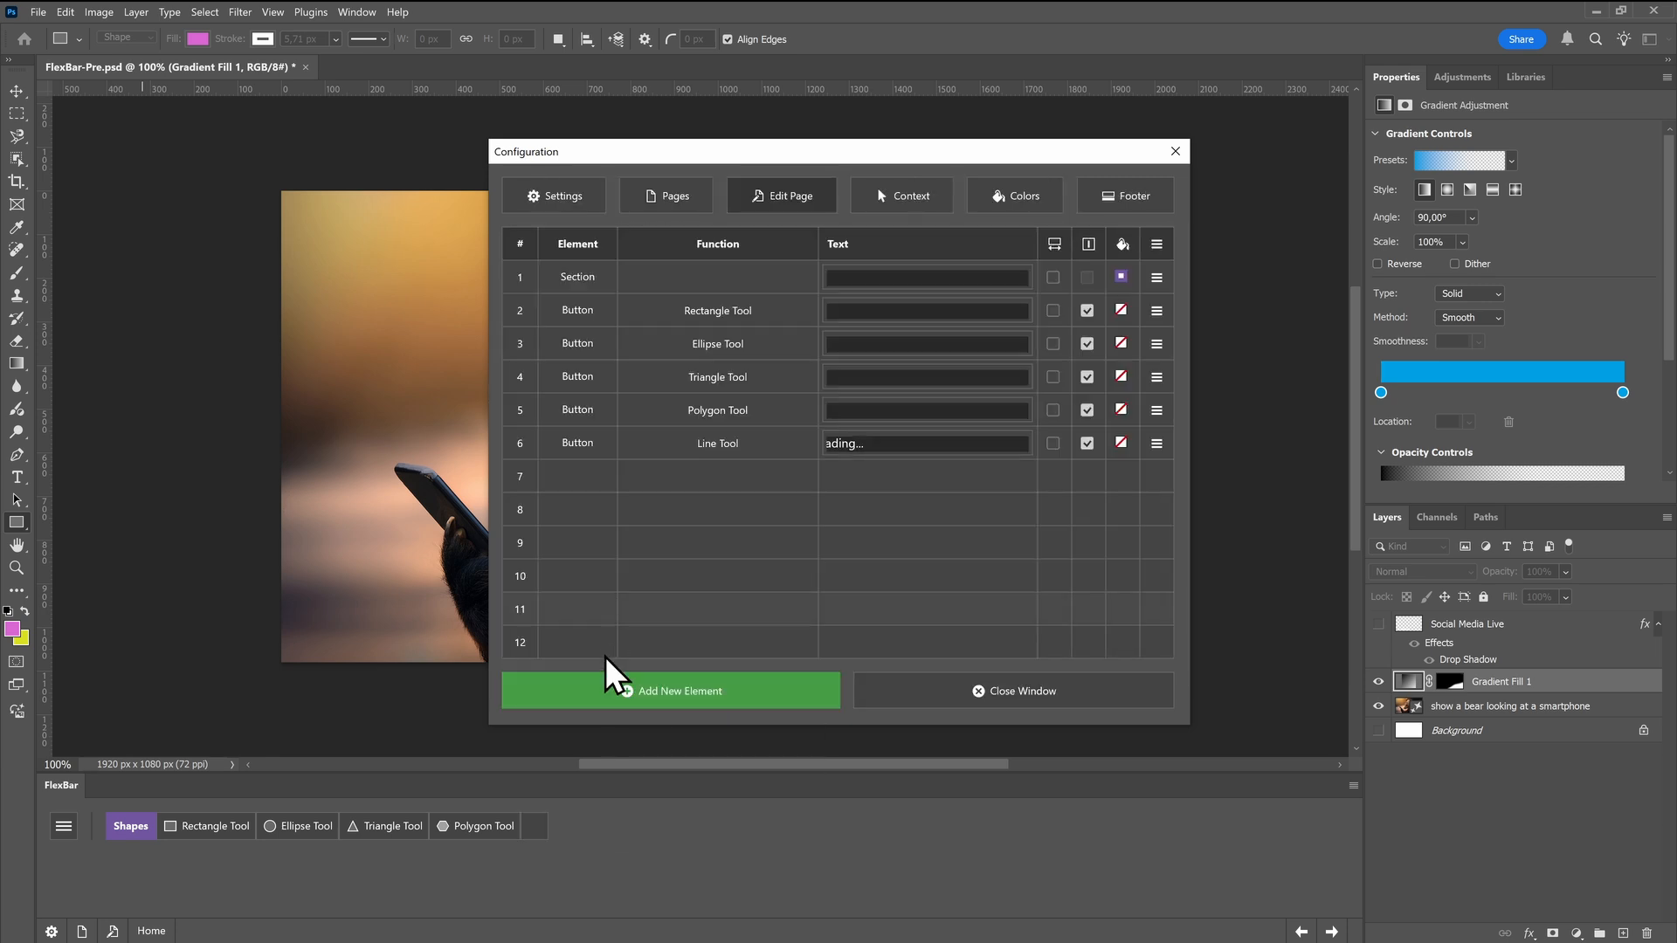
Add a Custom Shape Tool button as the last element of the Shapes page
{"action": "left_click", "coordinate": [612, 691]}
{"action": "left_click", "coordinate": [626, 706]}
{"action": "scroll", "coordinate": [641, 571], "scroll_direction": "down", "scroll_amount": 8}
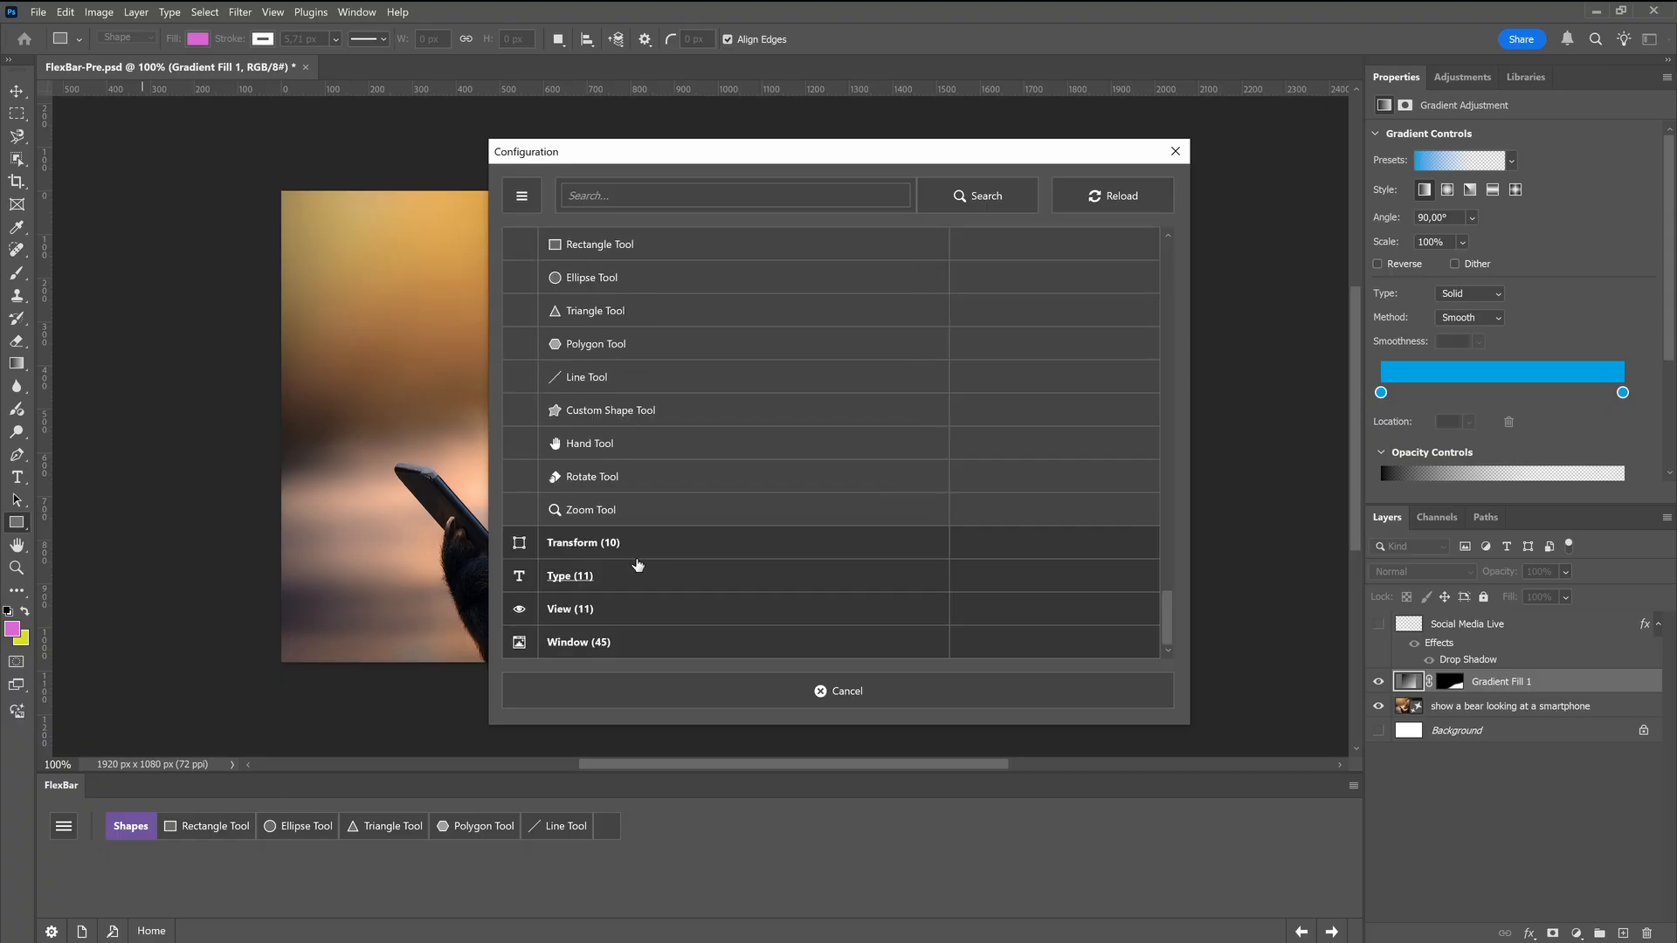
{"action": "scroll", "coordinate": [582, 500], "scroll_direction": "up", "scroll_amount": 2}
{"action": "left_click", "coordinate": [586, 499]}
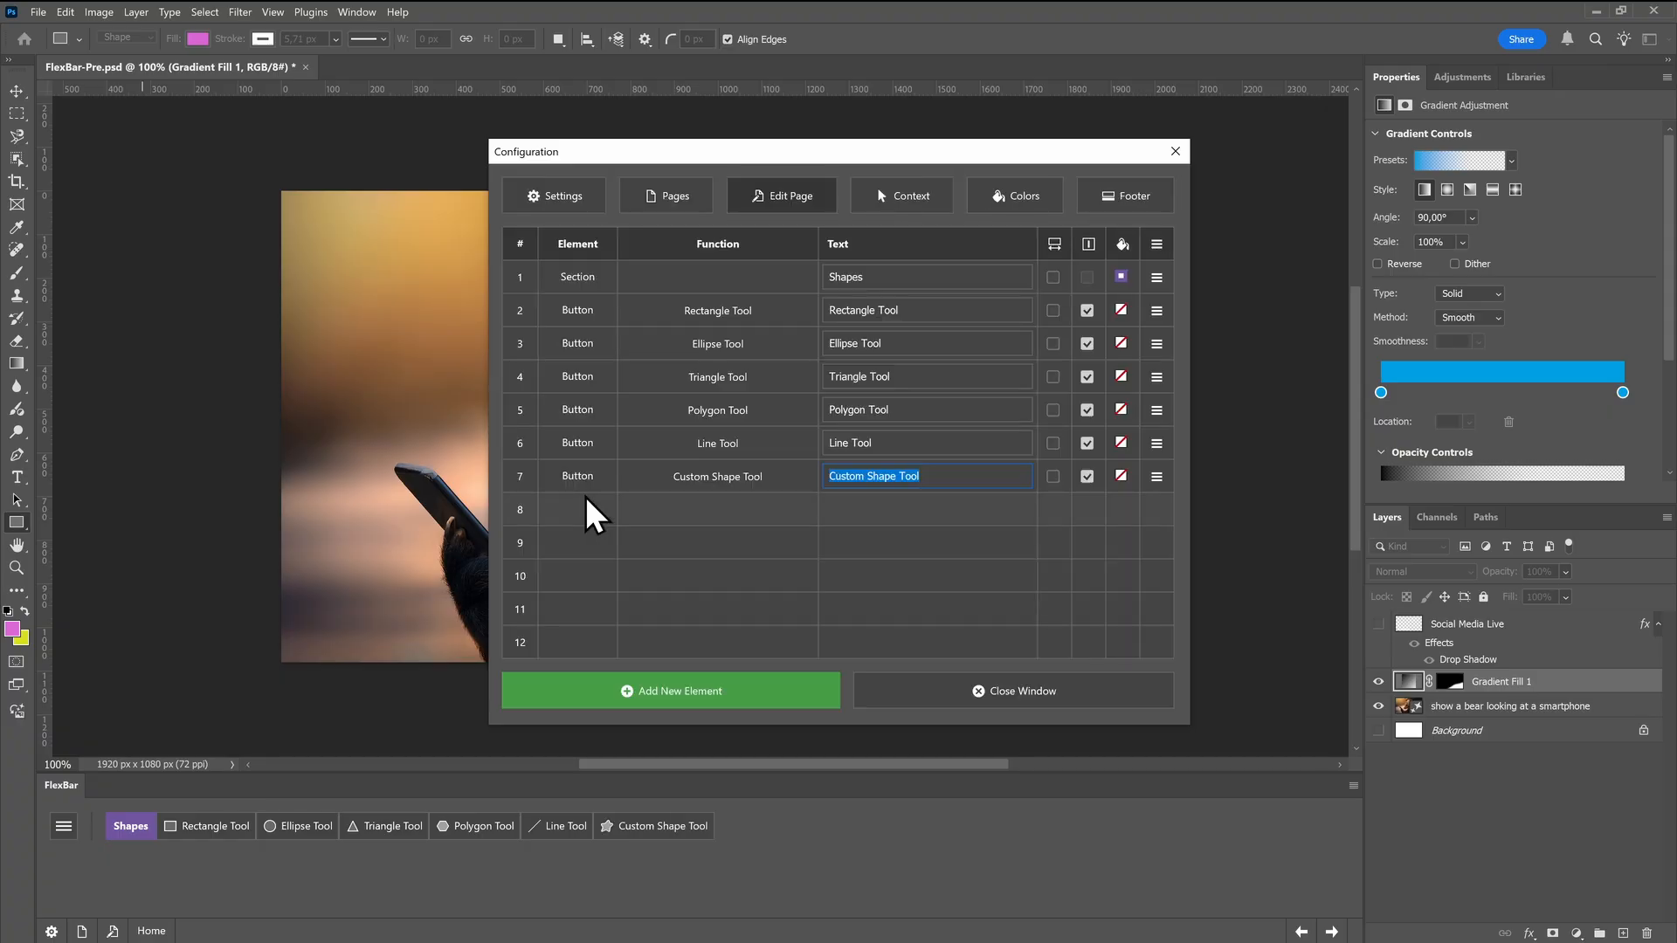
Shorten the button labels to Rectangle, Ellipse, Triangle, Polygon, Line and Custom Shape, and close the configuration window
{"action": "double_click", "coordinate": [892, 313]}
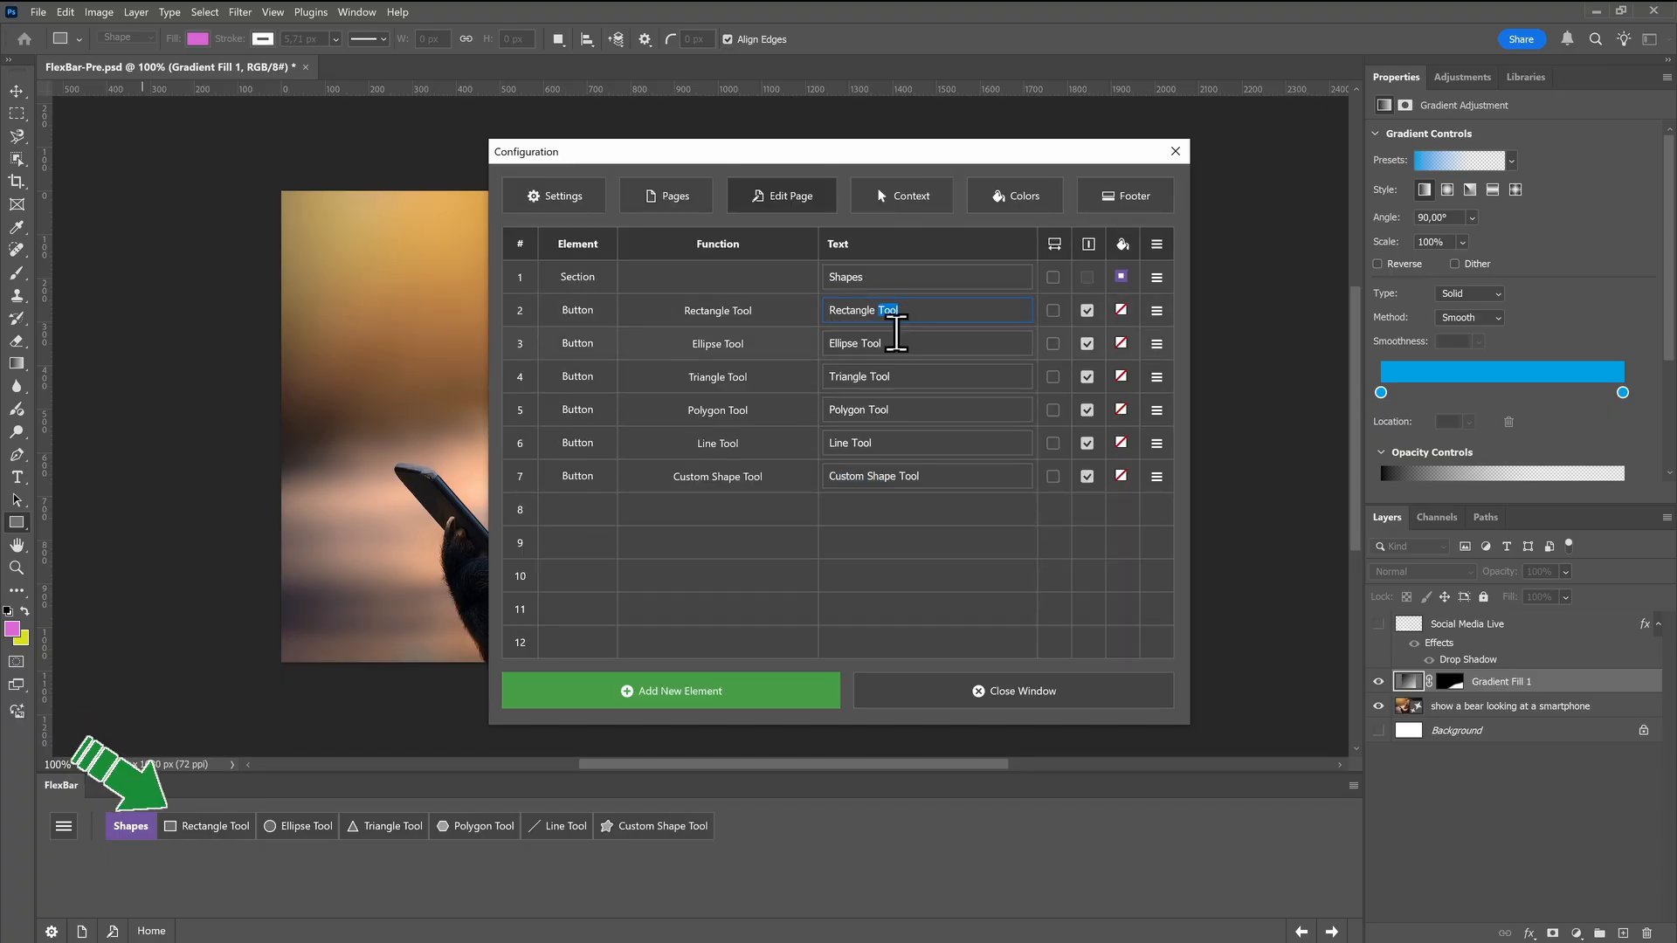
{"action": "key", "text": "Delete"}
{"action": "double_click", "coordinate": [869, 344]}
{"action": "key", "text": "Delete"}
{"action": "double_click", "coordinate": [882, 380]}
{"action": "key", "text": "Delete"}
{"action": "double_click", "coordinate": [873, 410]}
{"action": "key", "text": "Delete"}
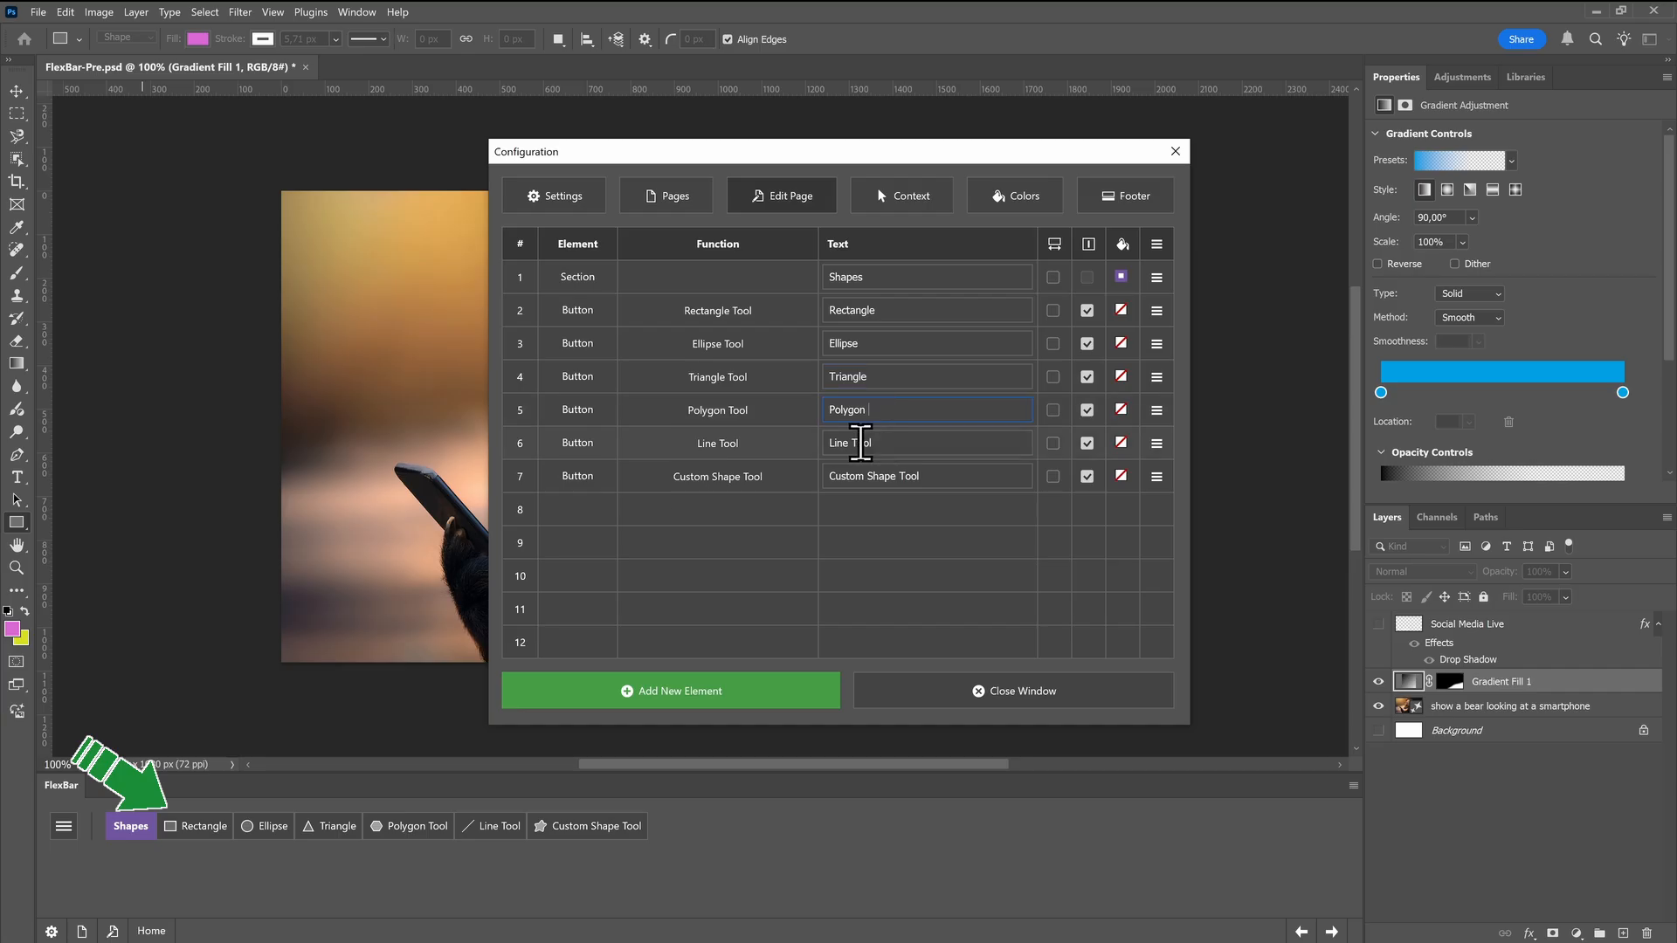
{"action": "double_click", "coordinate": [865, 443]}
{"action": "key", "text": "Delete"}
{"action": "left_click", "coordinate": [908, 476]}
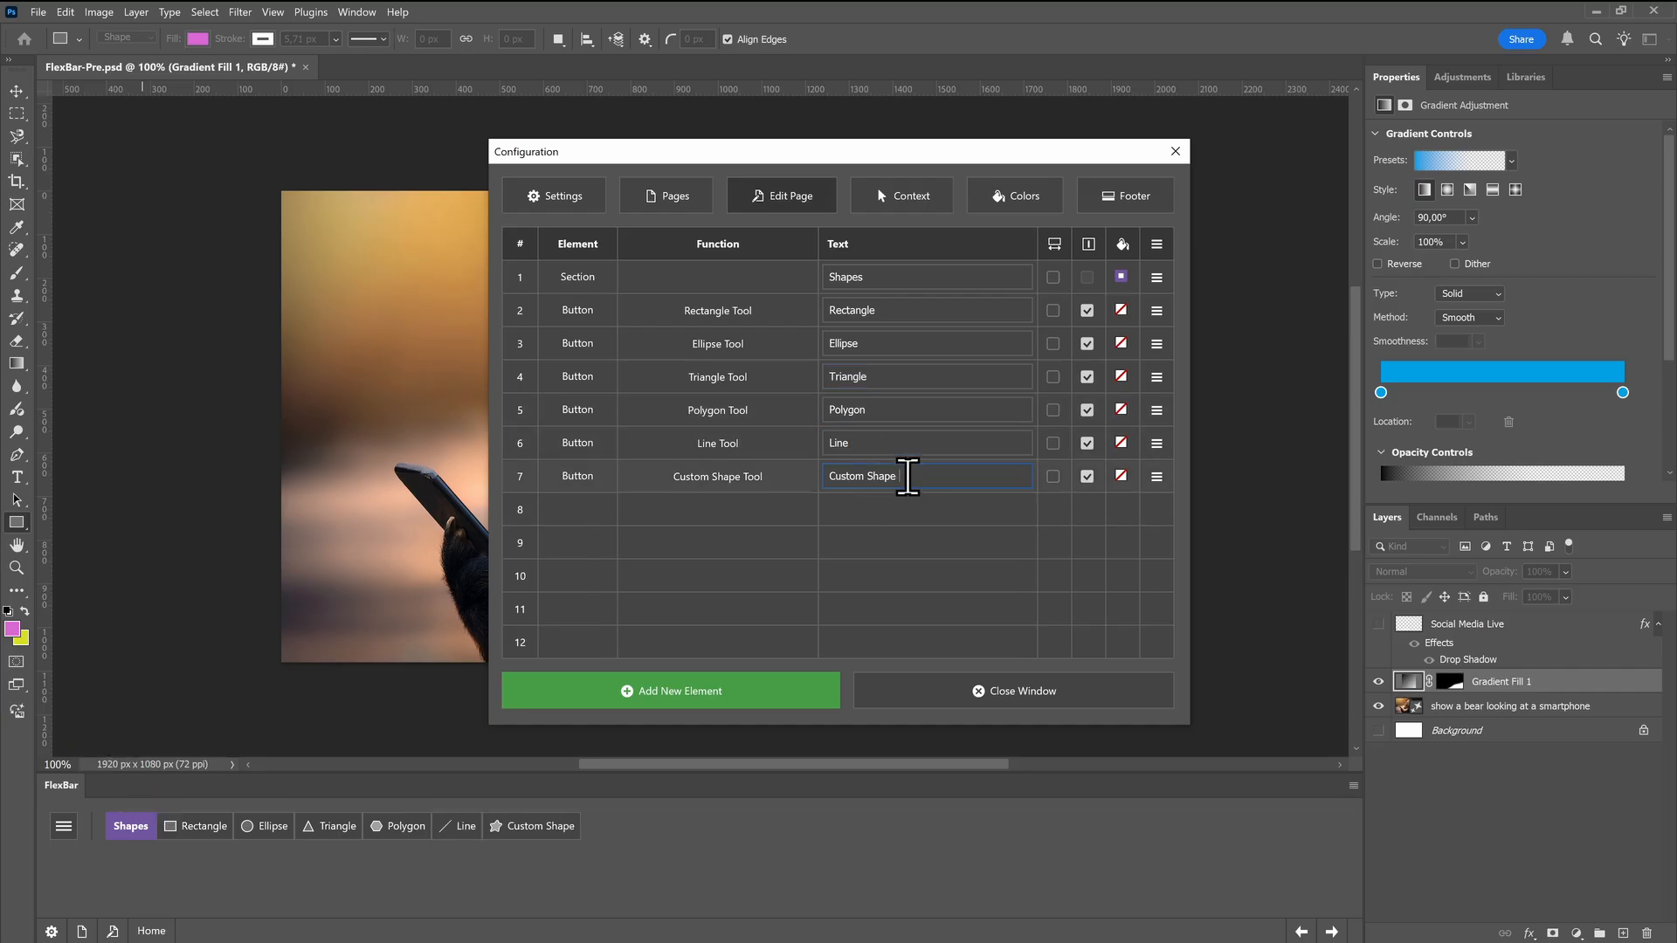
{"action": "left_click", "coordinate": [916, 686]}
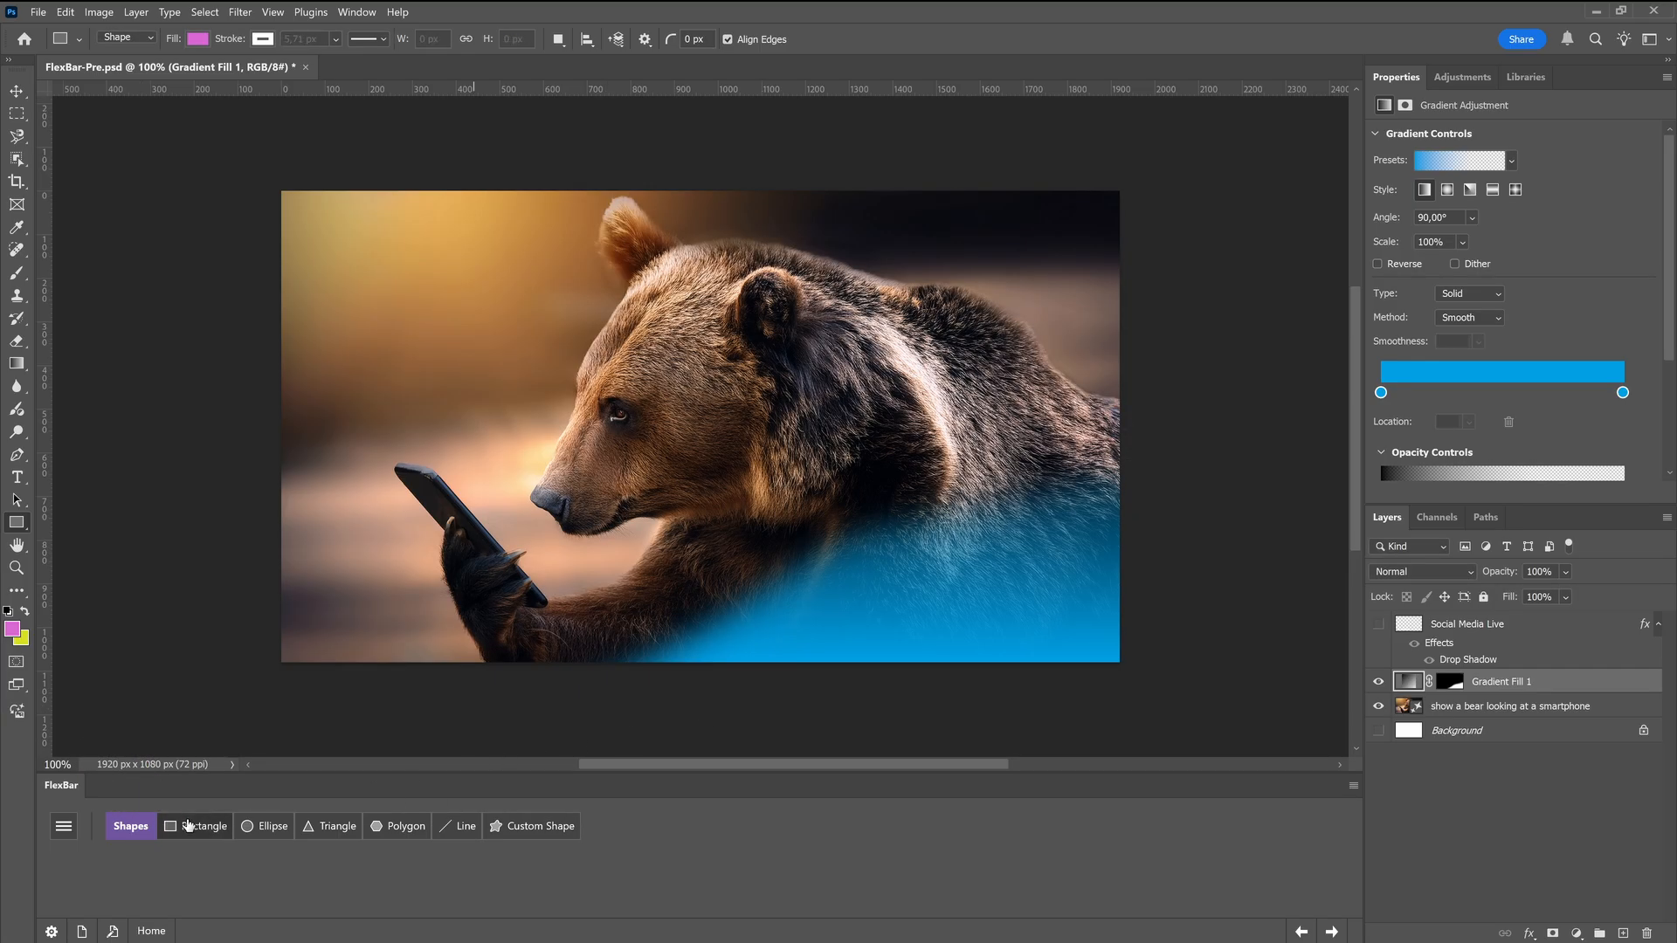
Draw a tall rectangle and an ellipse about 472 by 334 px over the bear's body, and set the shape layers' blend mode to Overlay
{"action": "left_click", "coordinate": [188, 826]}
{"action": "mouse_move", "coordinate": [967, 216]}
{"action": "left_mouse_down"}
{"action": "mouse_move", "coordinate": [1085, 568]}
{"action": "mouse_move", "coordinate": [1084, 620]}
{"action": "left_mouse_up"}
{"action": "left_click", "coordinate": [266, 827]}
{"action": "left_click_drag", "start_coordinate": [797, 440], "coordinate": [1003, 585]}
{"action": "left_click", "coordinate": [1422, 571]}
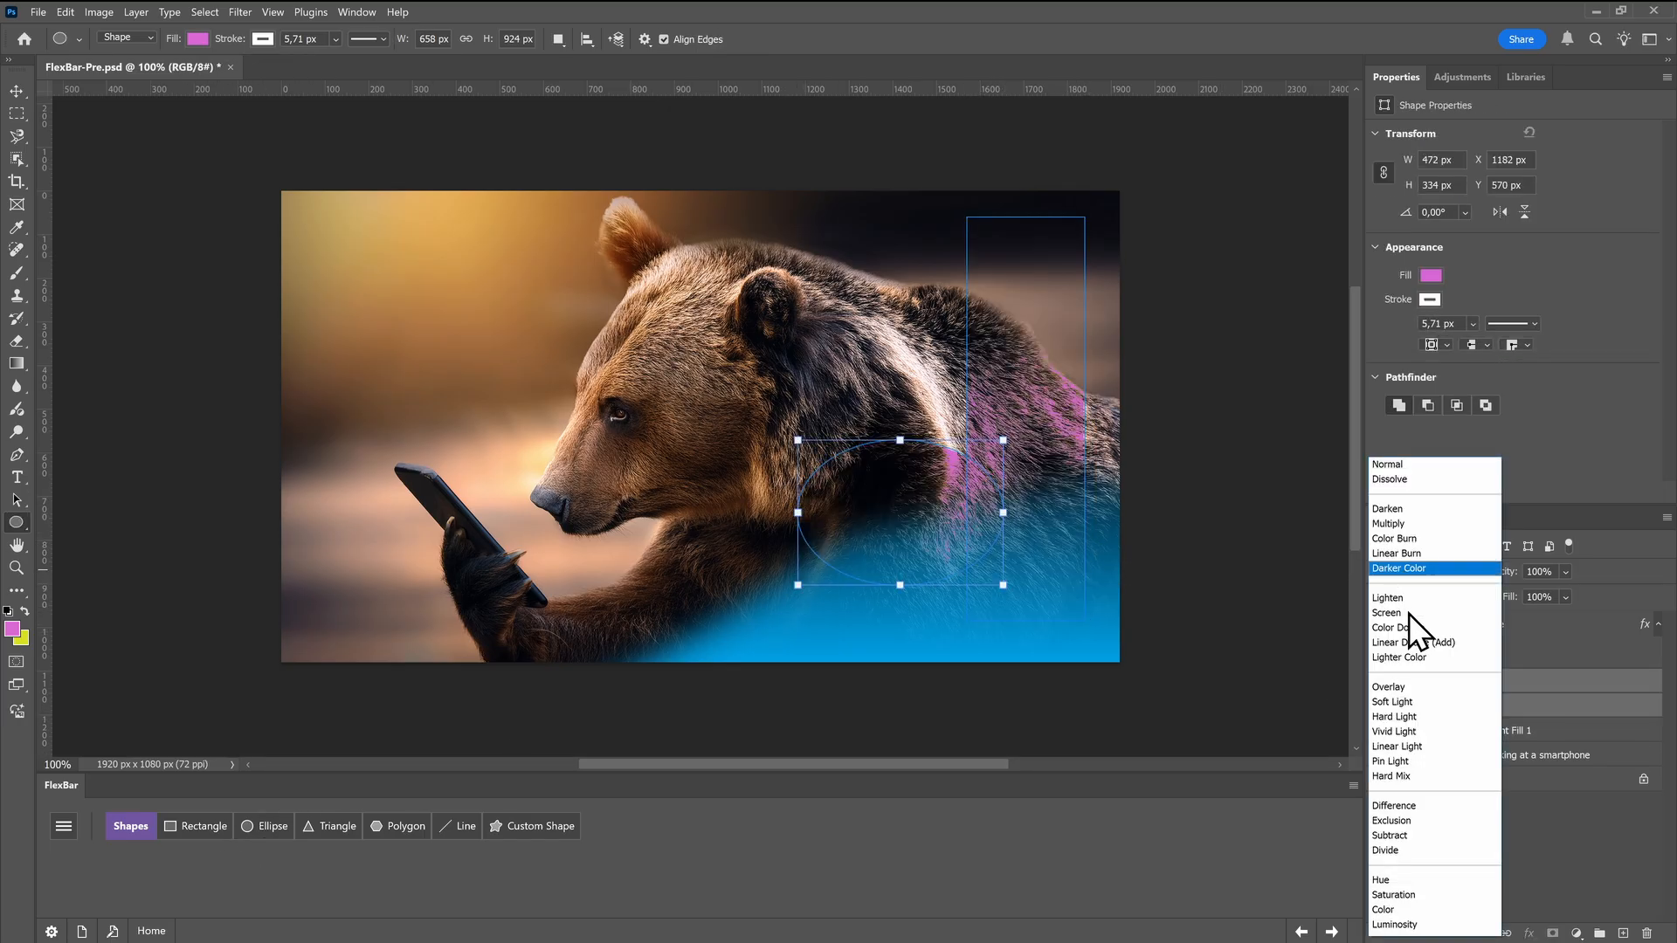
{"action": "left_click", "coordinate": [1401, 691]}
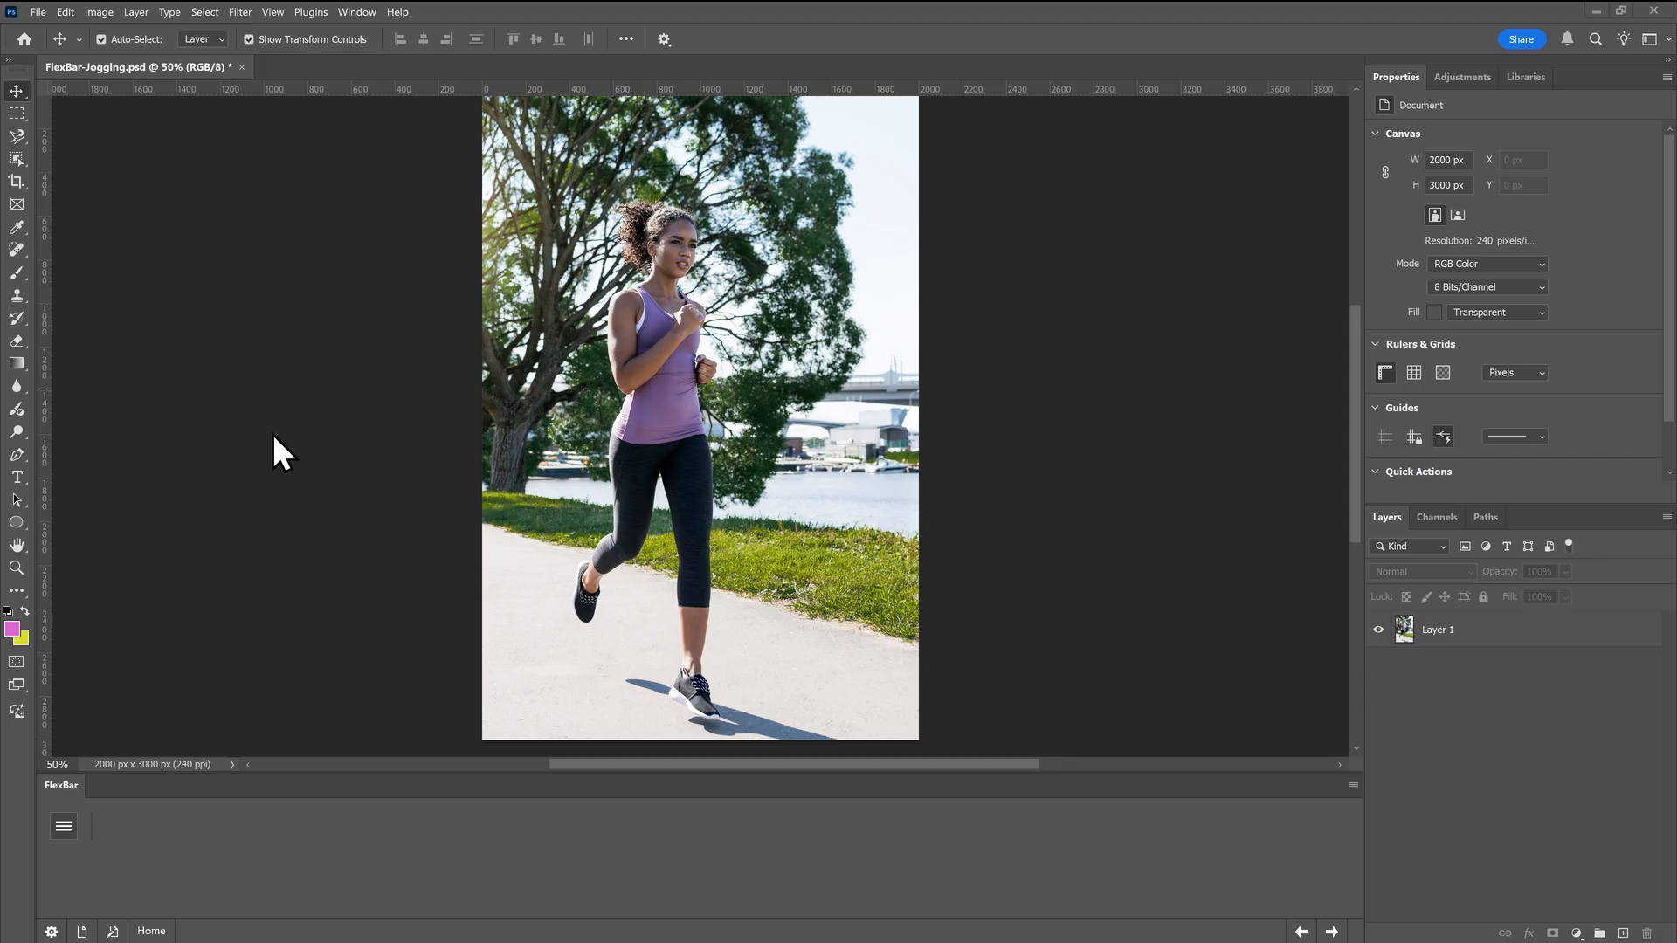
Name FlexBar page 12 BG Blur and open it for editing
{"action": "left_click", "coordinate": [82, 931]}
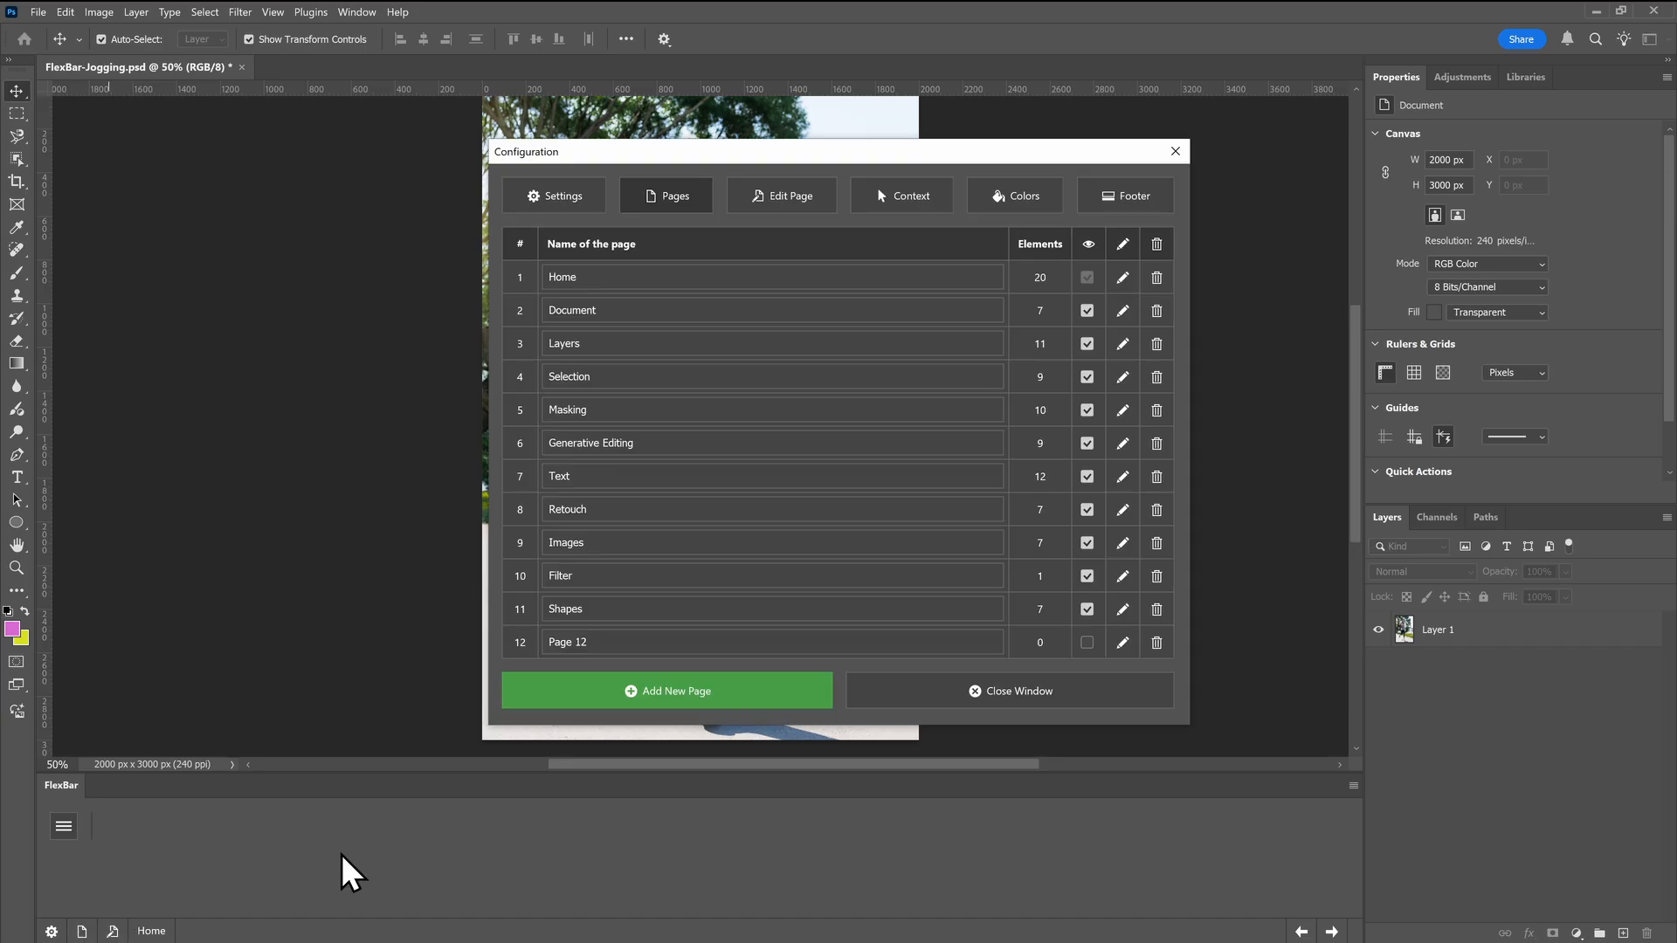
{"action": "left_click", "coordinate": [553, 700]}
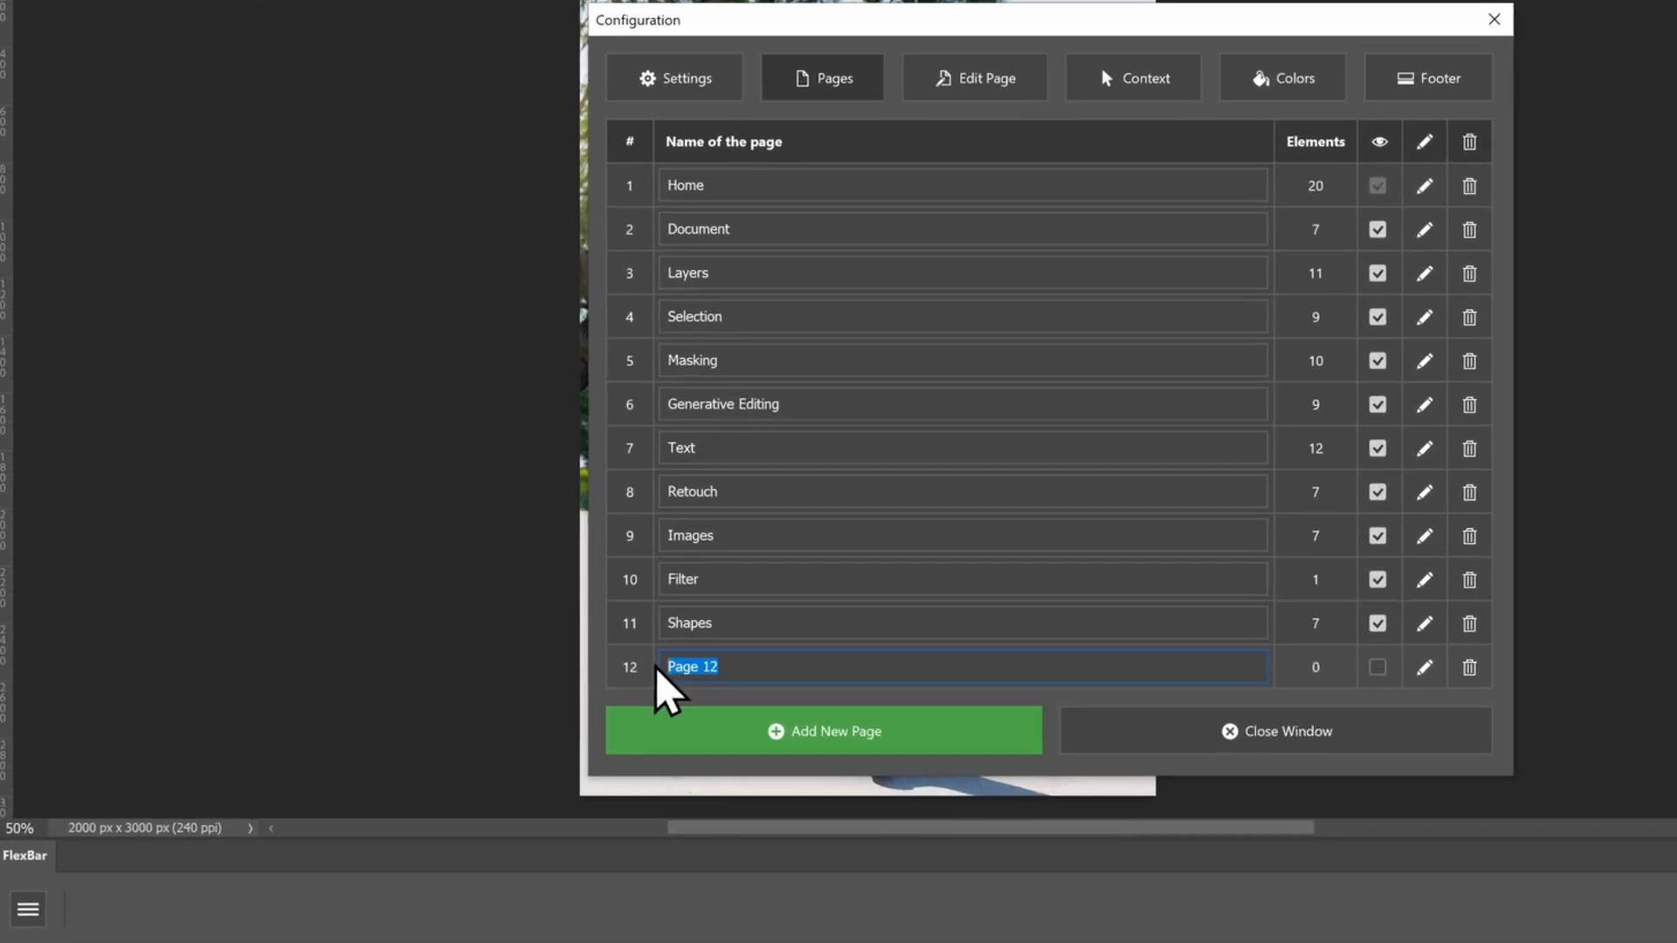
{"action": "type", "text": "BG"}
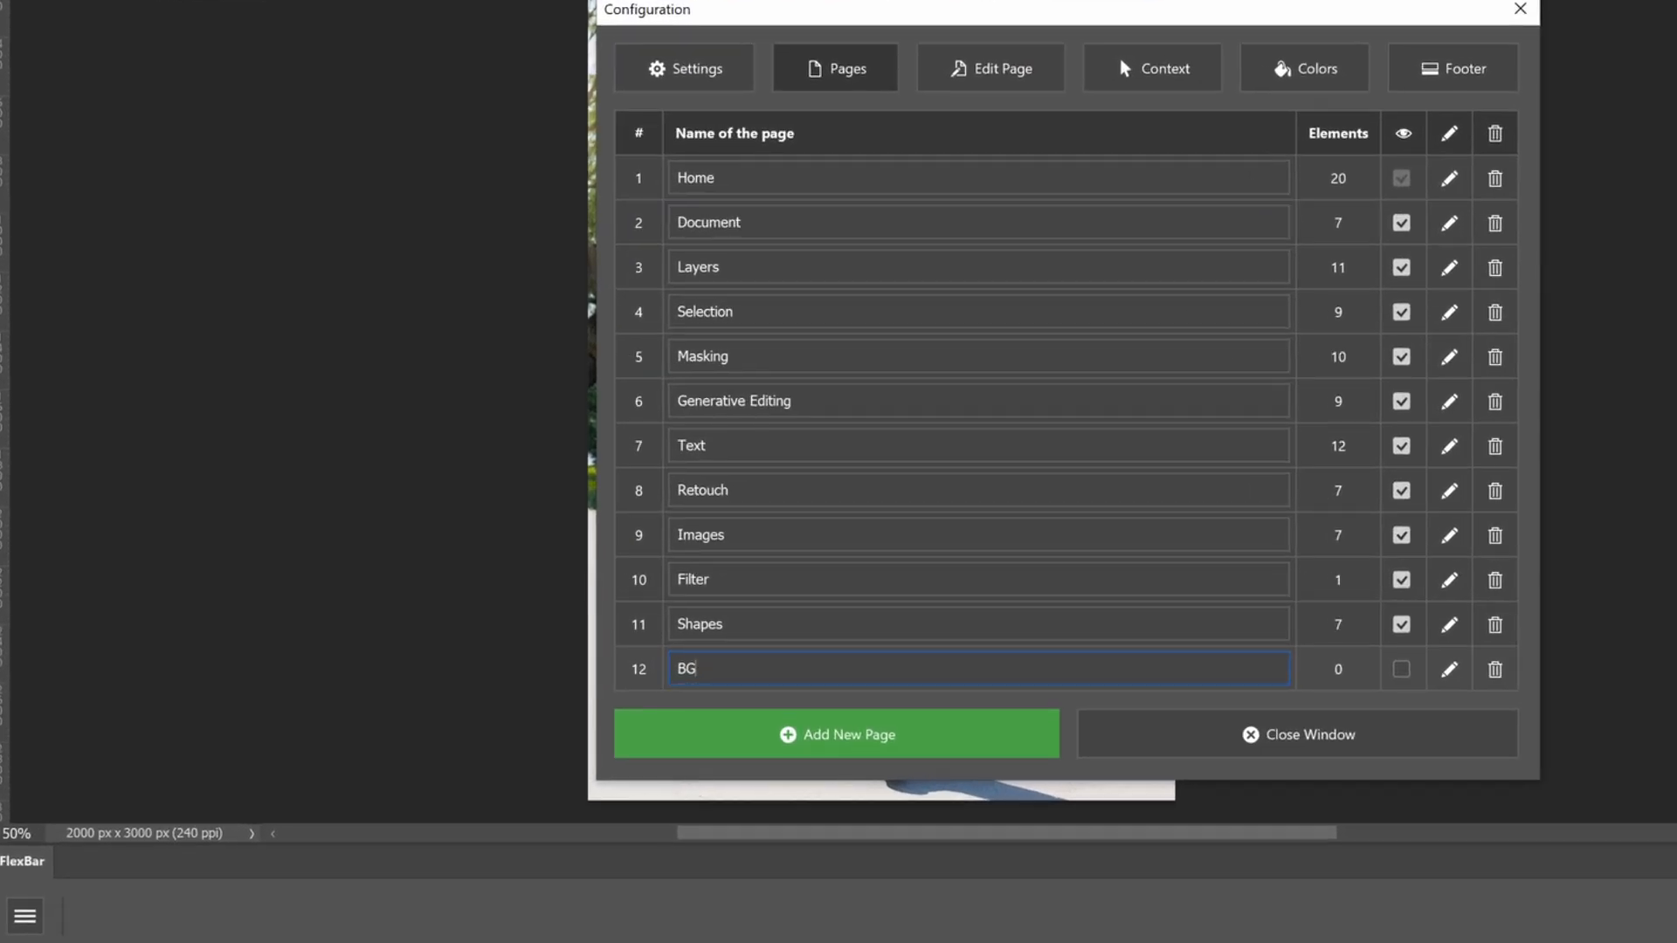
{"action": "type", "text": " Blur"}
{"action": "left_click", "coordinate": [1450, 669]}
Add a section named BG Blur to the empty page and color it orange
{"action": "left_click", "coordinate": [955, 729]}
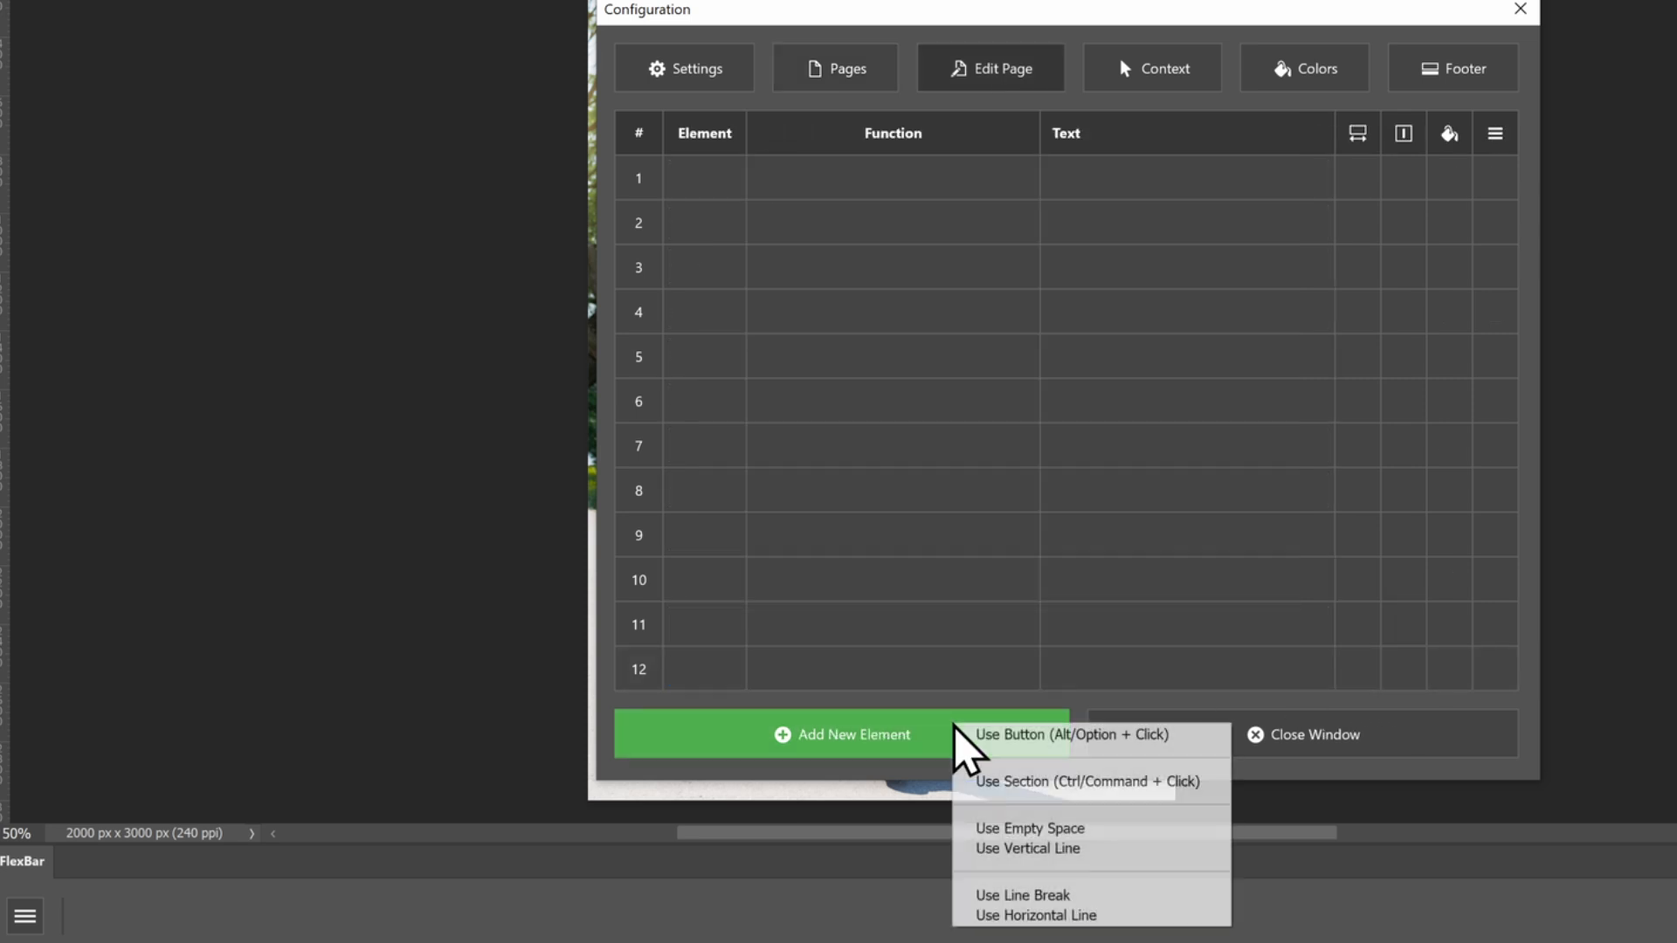
{"action": "left_click", "coordinate": [983, 782]}
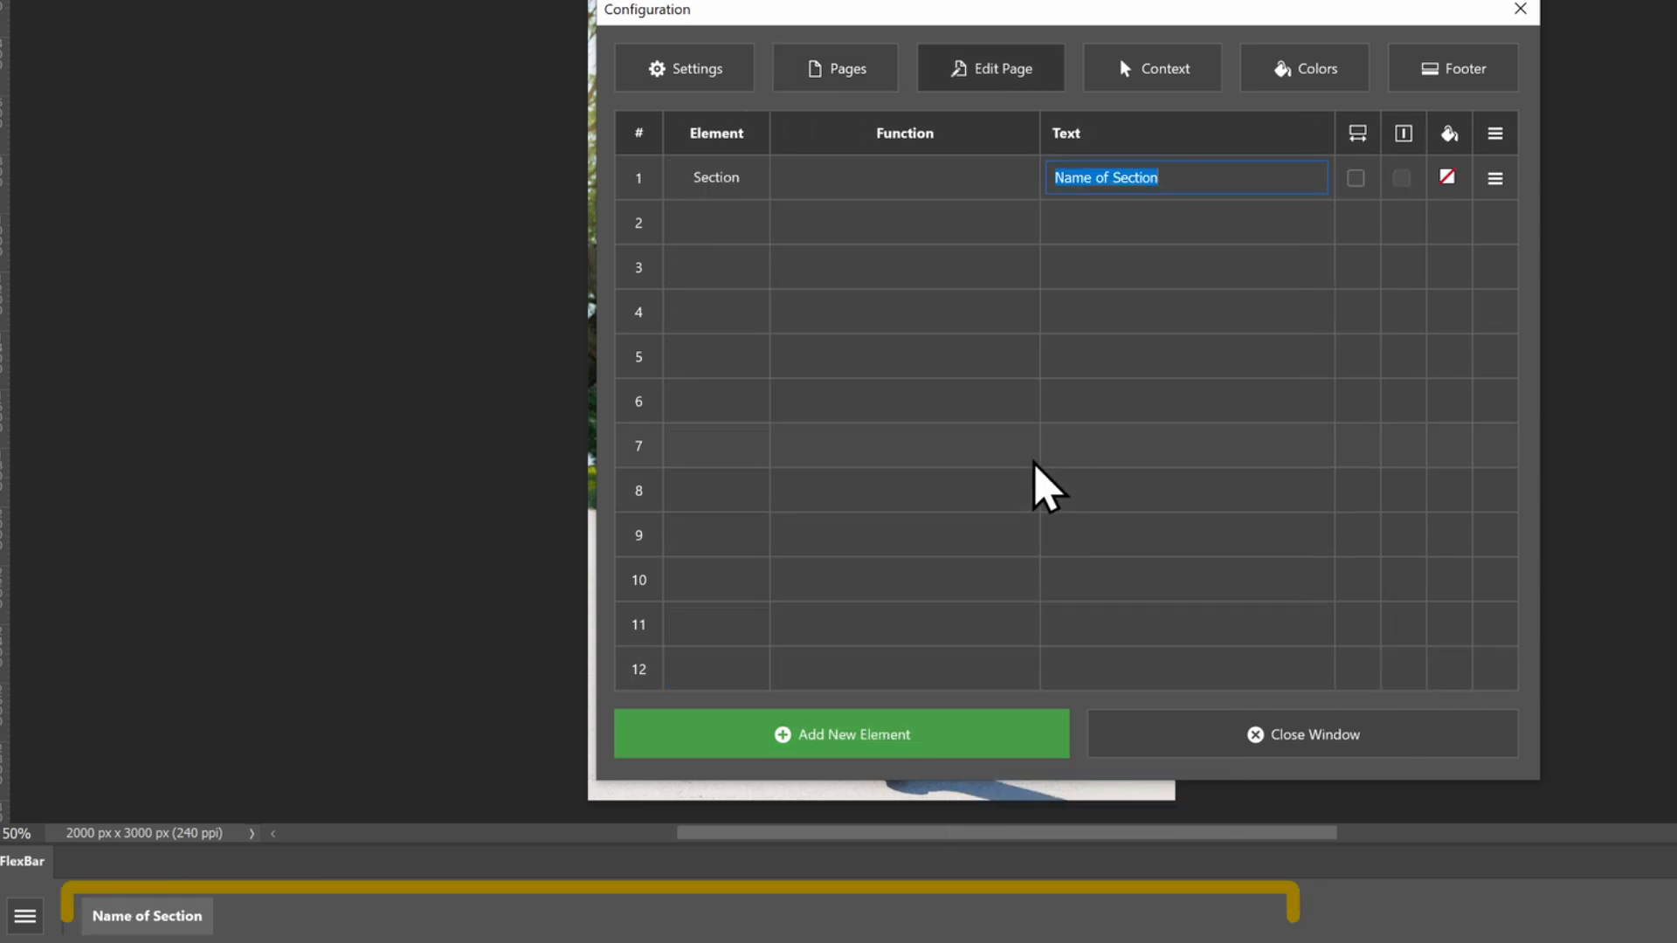
{"action": "type", "text": "BG Blur"}
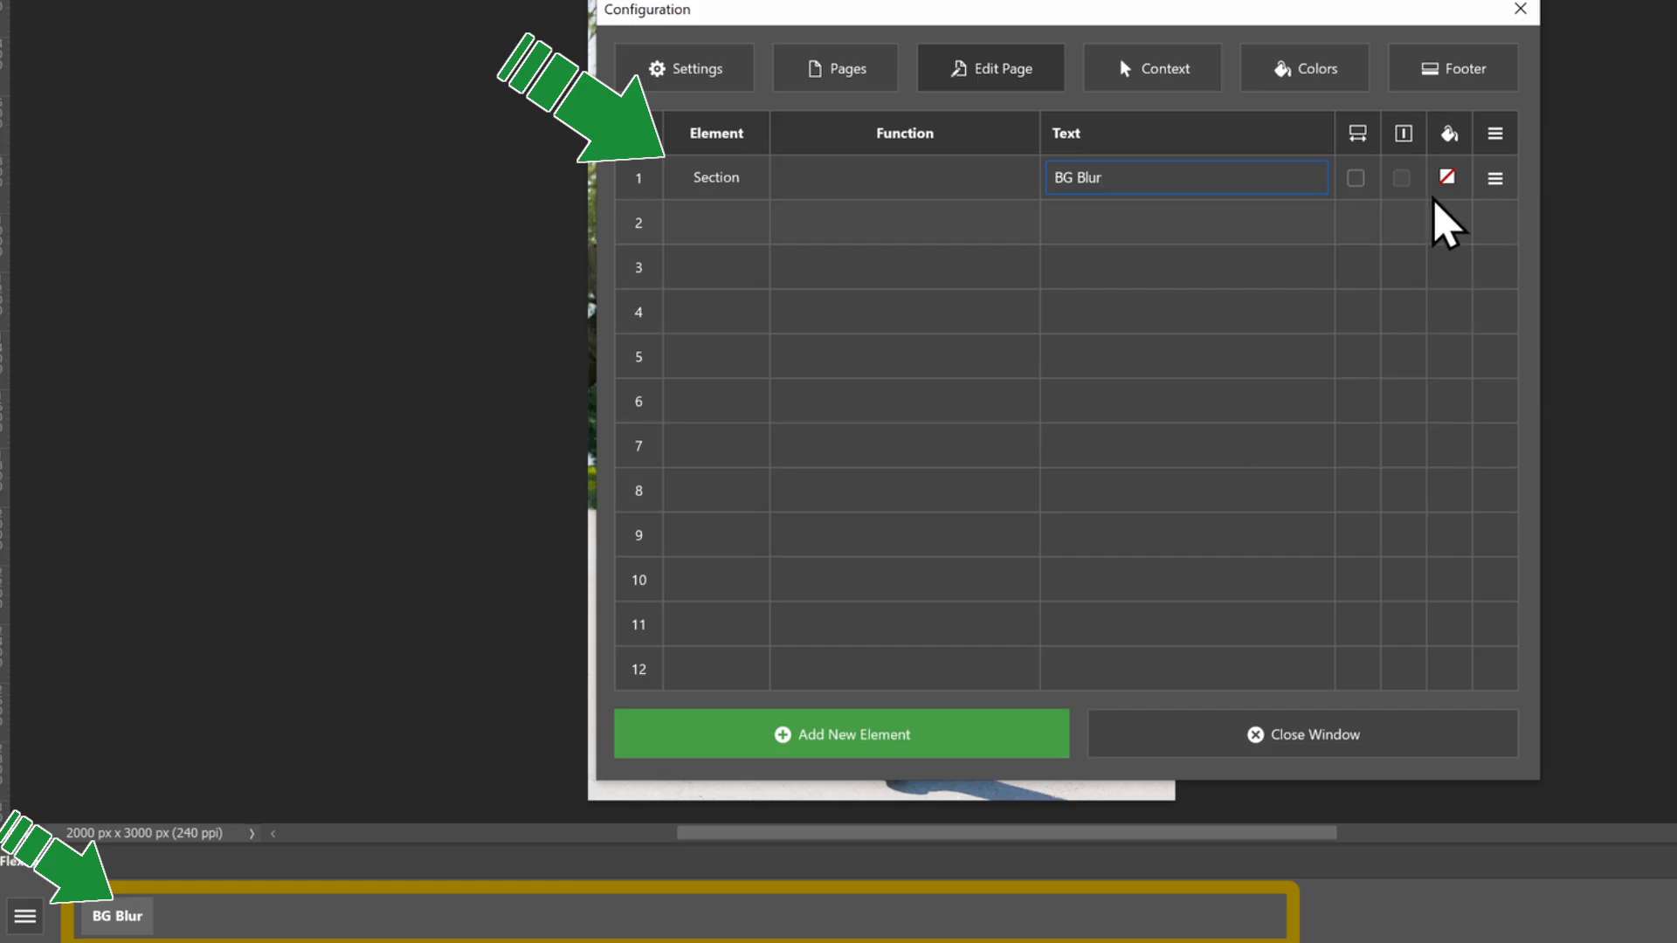
{"action": "left_click", "coordinate": [1448, 178]}
{"action": "left_click", "coordinate": [1470, 254]}
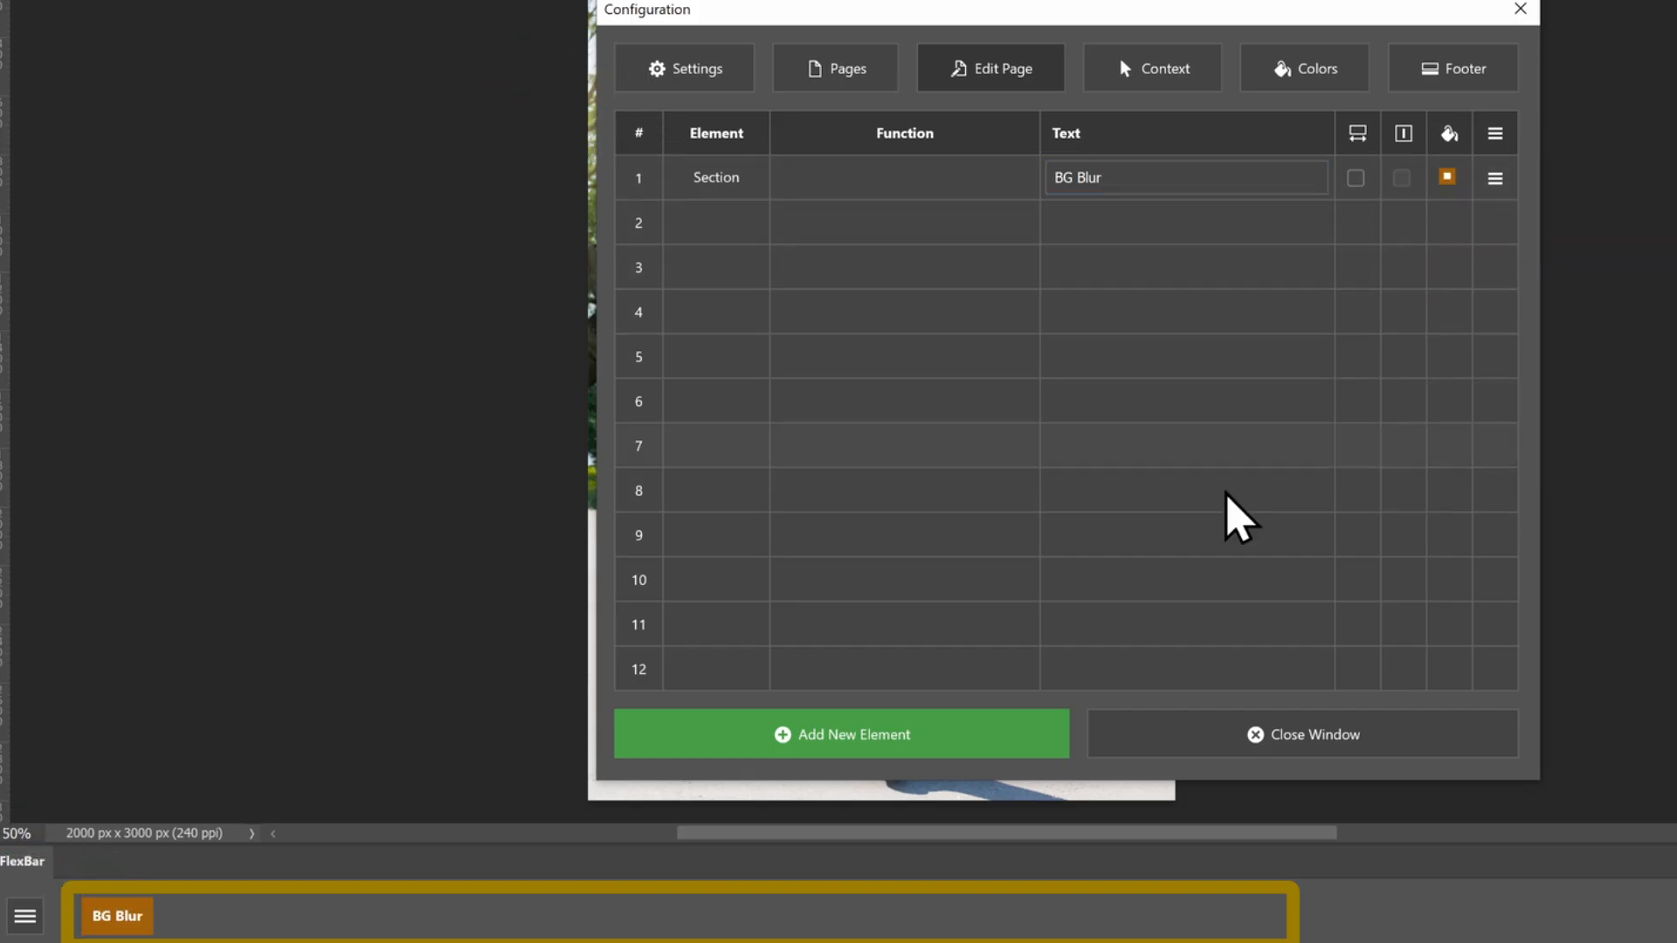
Add a Duplicate Layer button after the BG Blur section, finding the function with the search term dupl
{"action": "left_click", "coordinate": [983, 730]}
{"action": "left_click", "coordinate": [996, 733]}
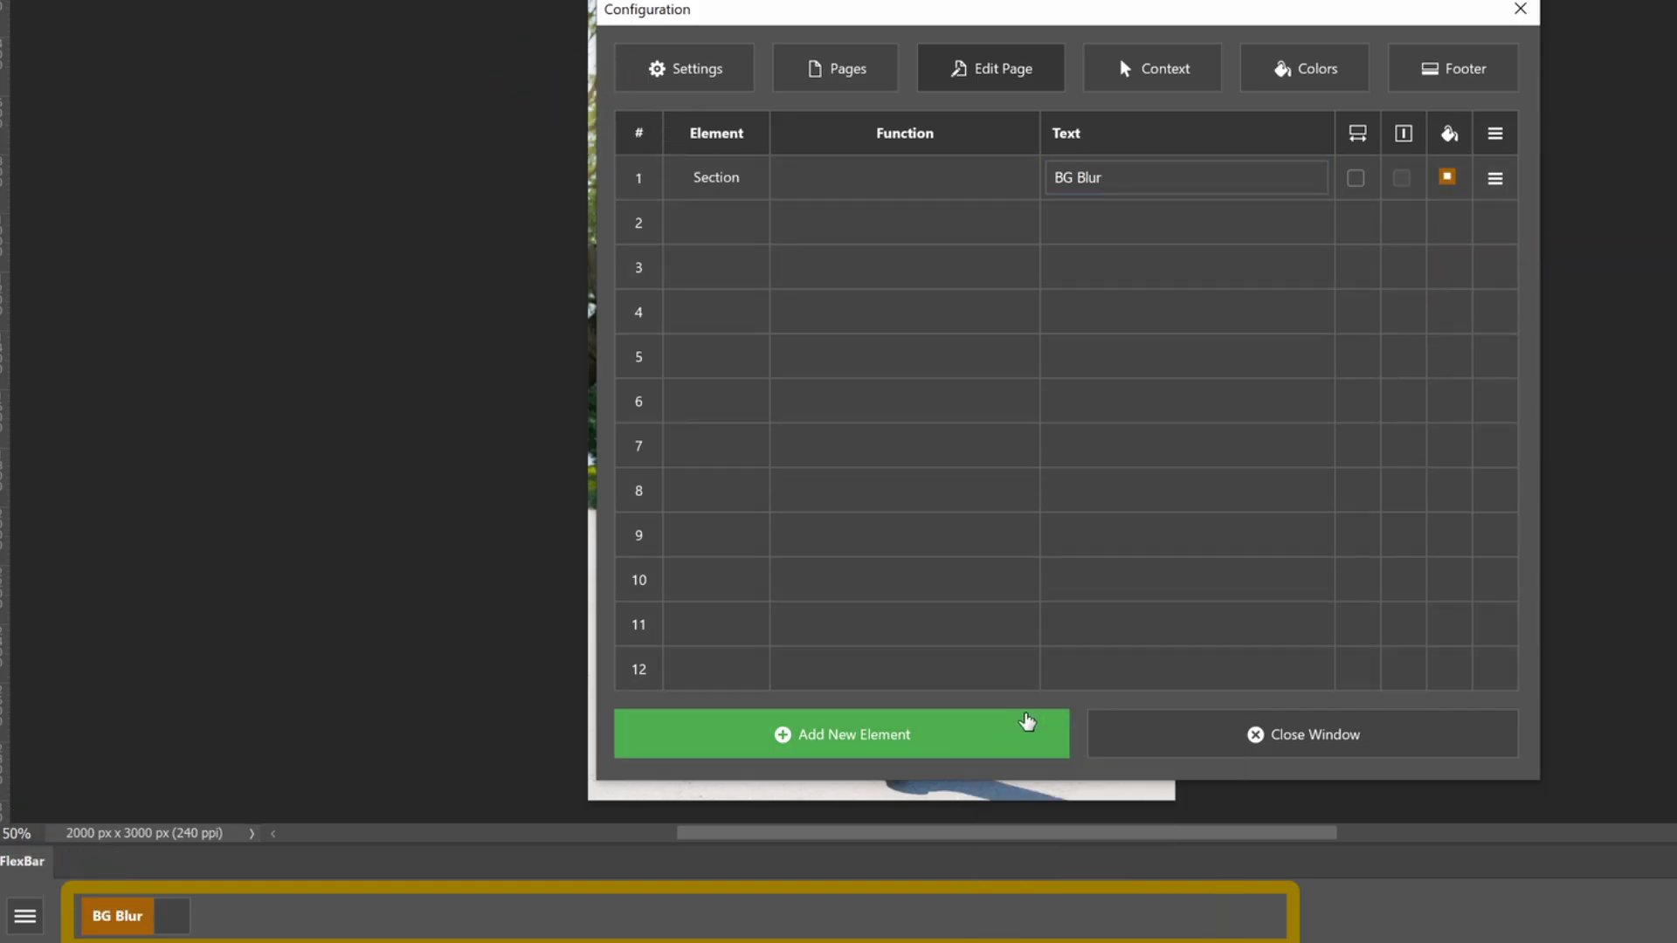
{"action": "type", "text": "dupl"}
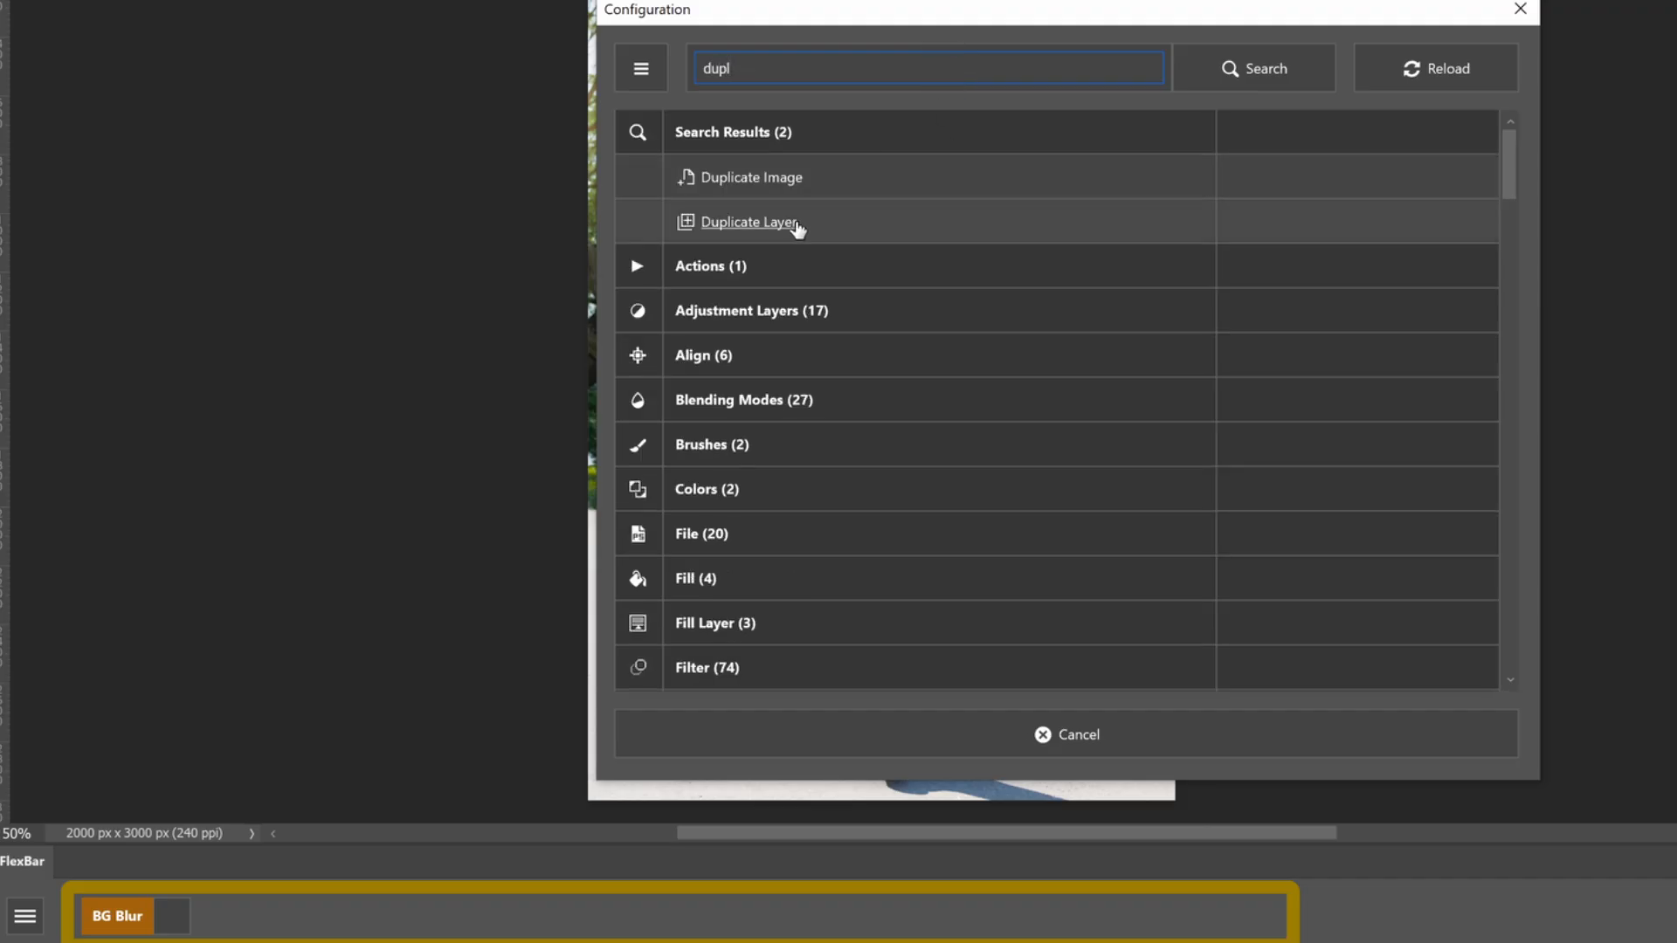
{"action": "left_click", "coordinate": [749, 222]}
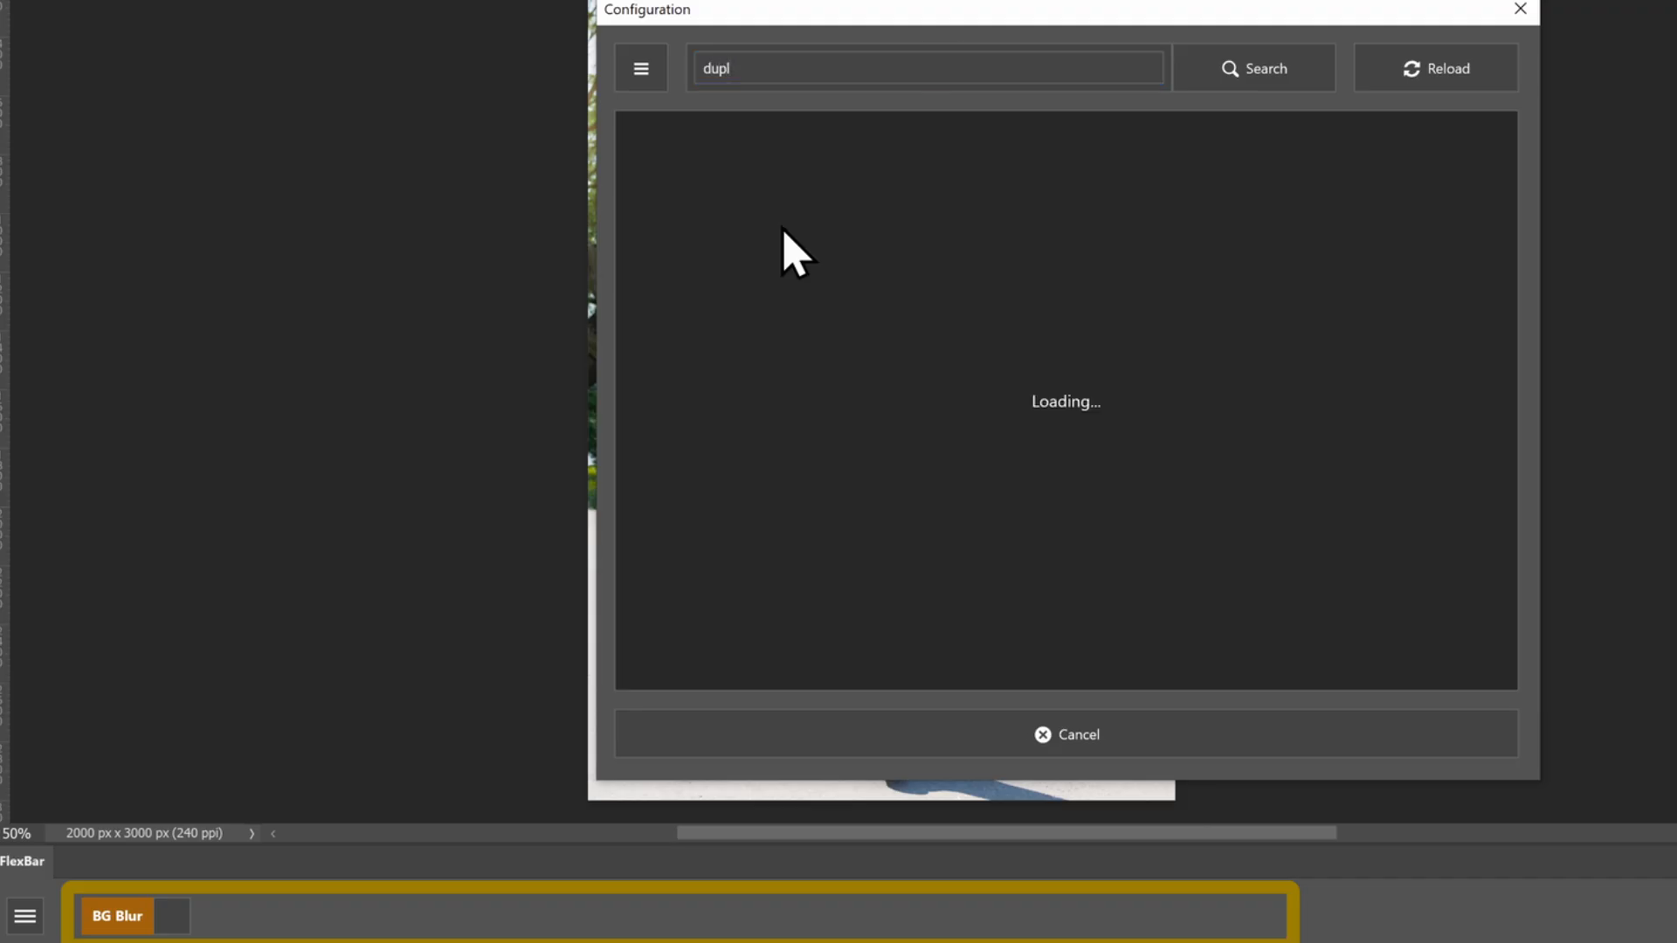
Add a section named Sel Bottom Layer after the Duplicate Layer button
{"action": "left_click", "coordinate": [837, 733]}
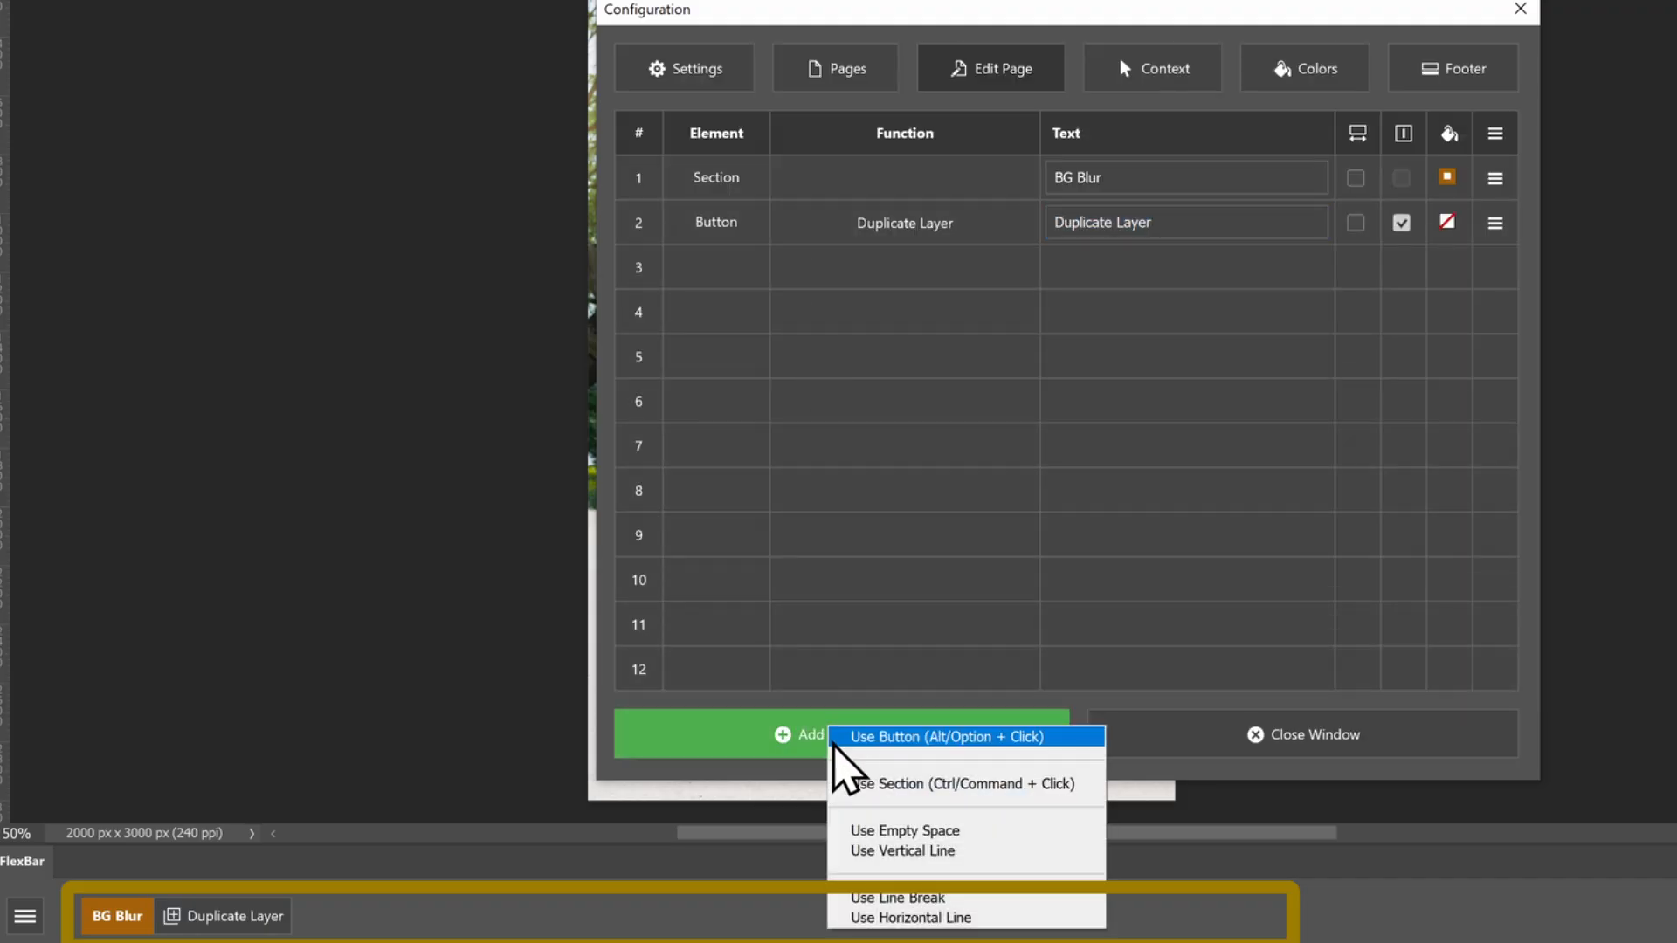
{"action": "left_click", "coordinate": [860, 783]}
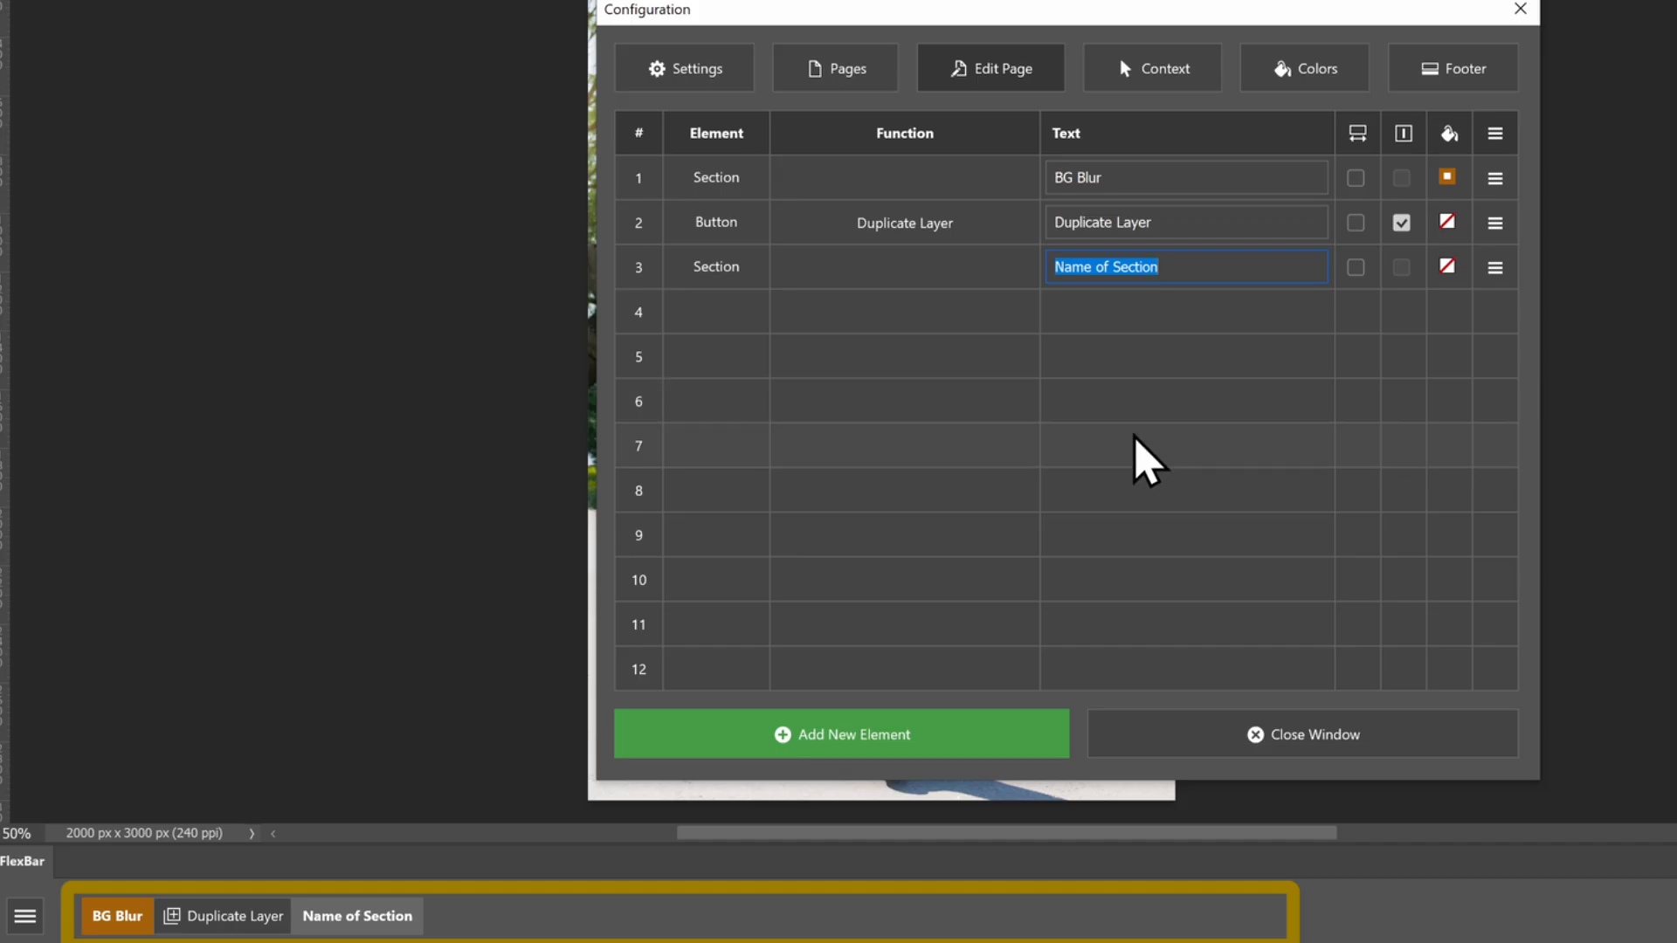
{"action": "type", "text": "Sel Bottom Layer"}
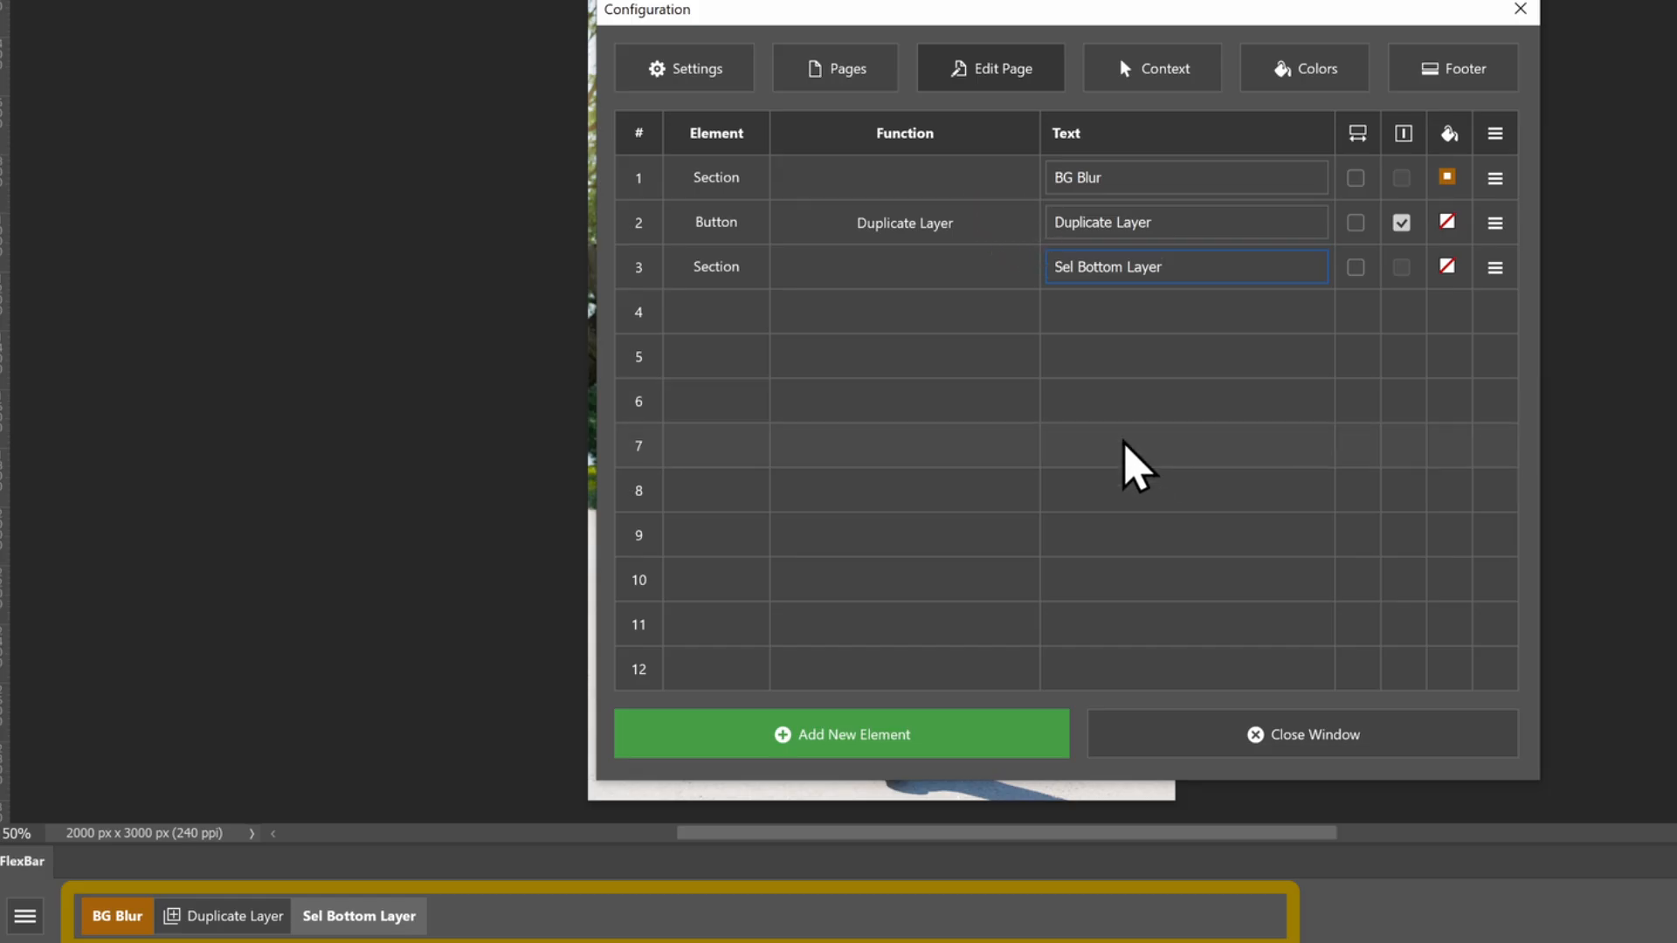
Add an Object Selection Tool button, finding the function with the search term object
{"action": "left_click", "coordinate": [939, 738]}
{"action": "left_click", "coordinate": [948, 747]}
{"action": "type", "text": "object"}
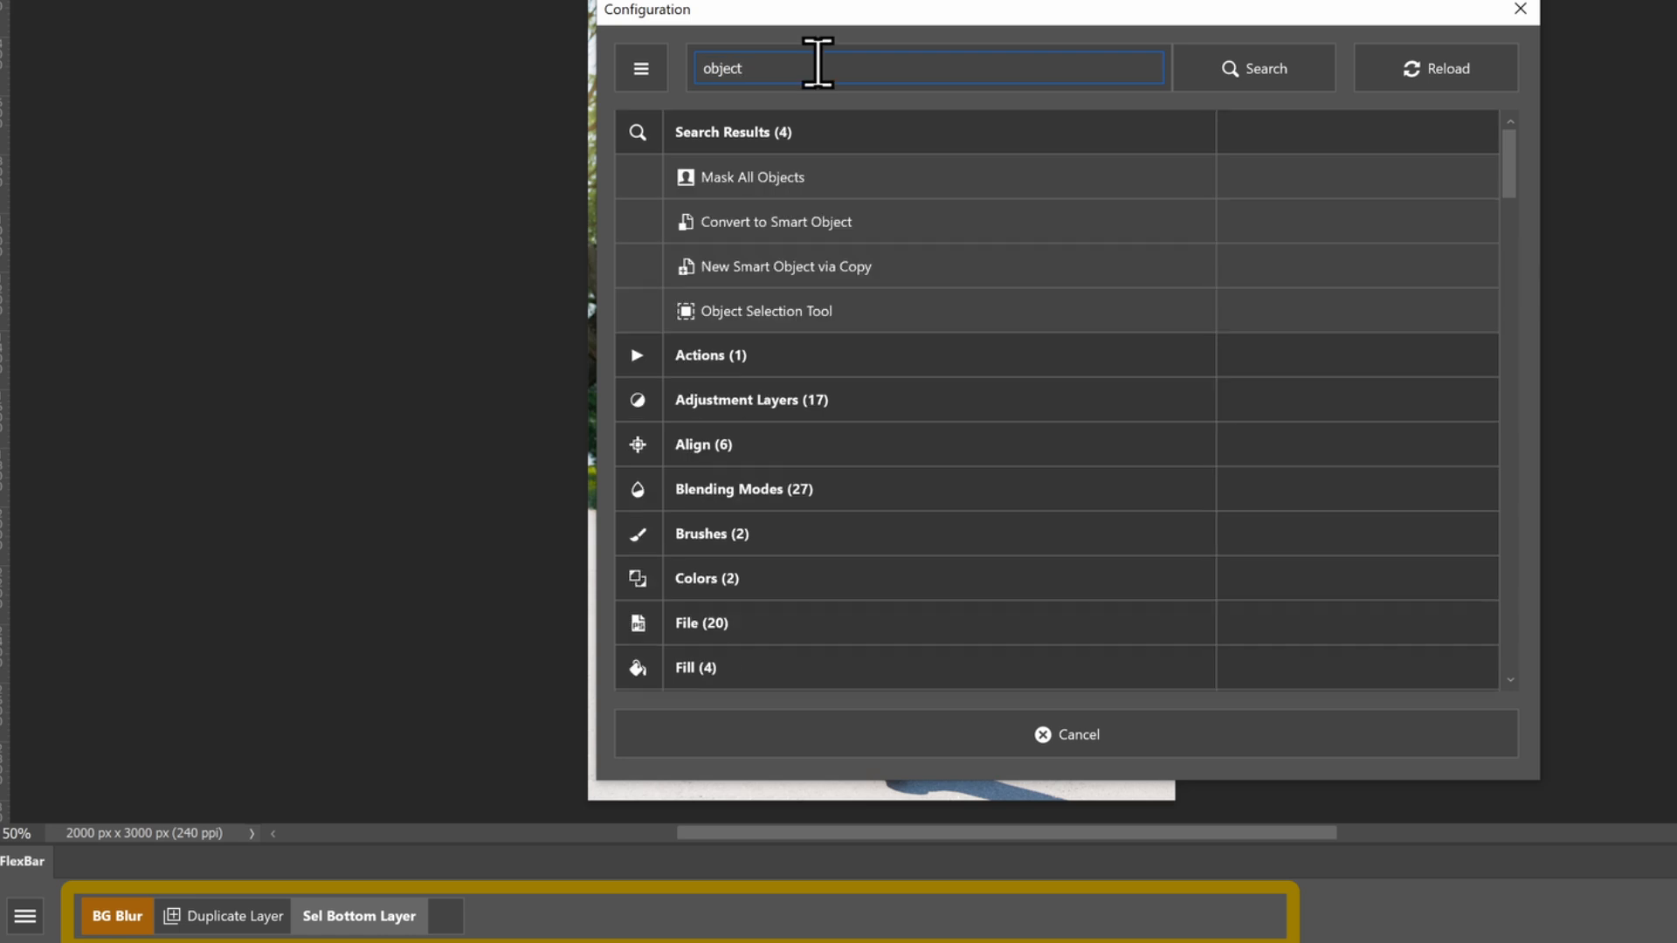
{"action": "left_click", "coordinate": [790, 313]}
Add a button for Modify > Expand, finding the function with the search term expand
{"action": "left_click", "coordinate": [821, 732]}
{"action": "left_click", "coordinate": [852, 738]}
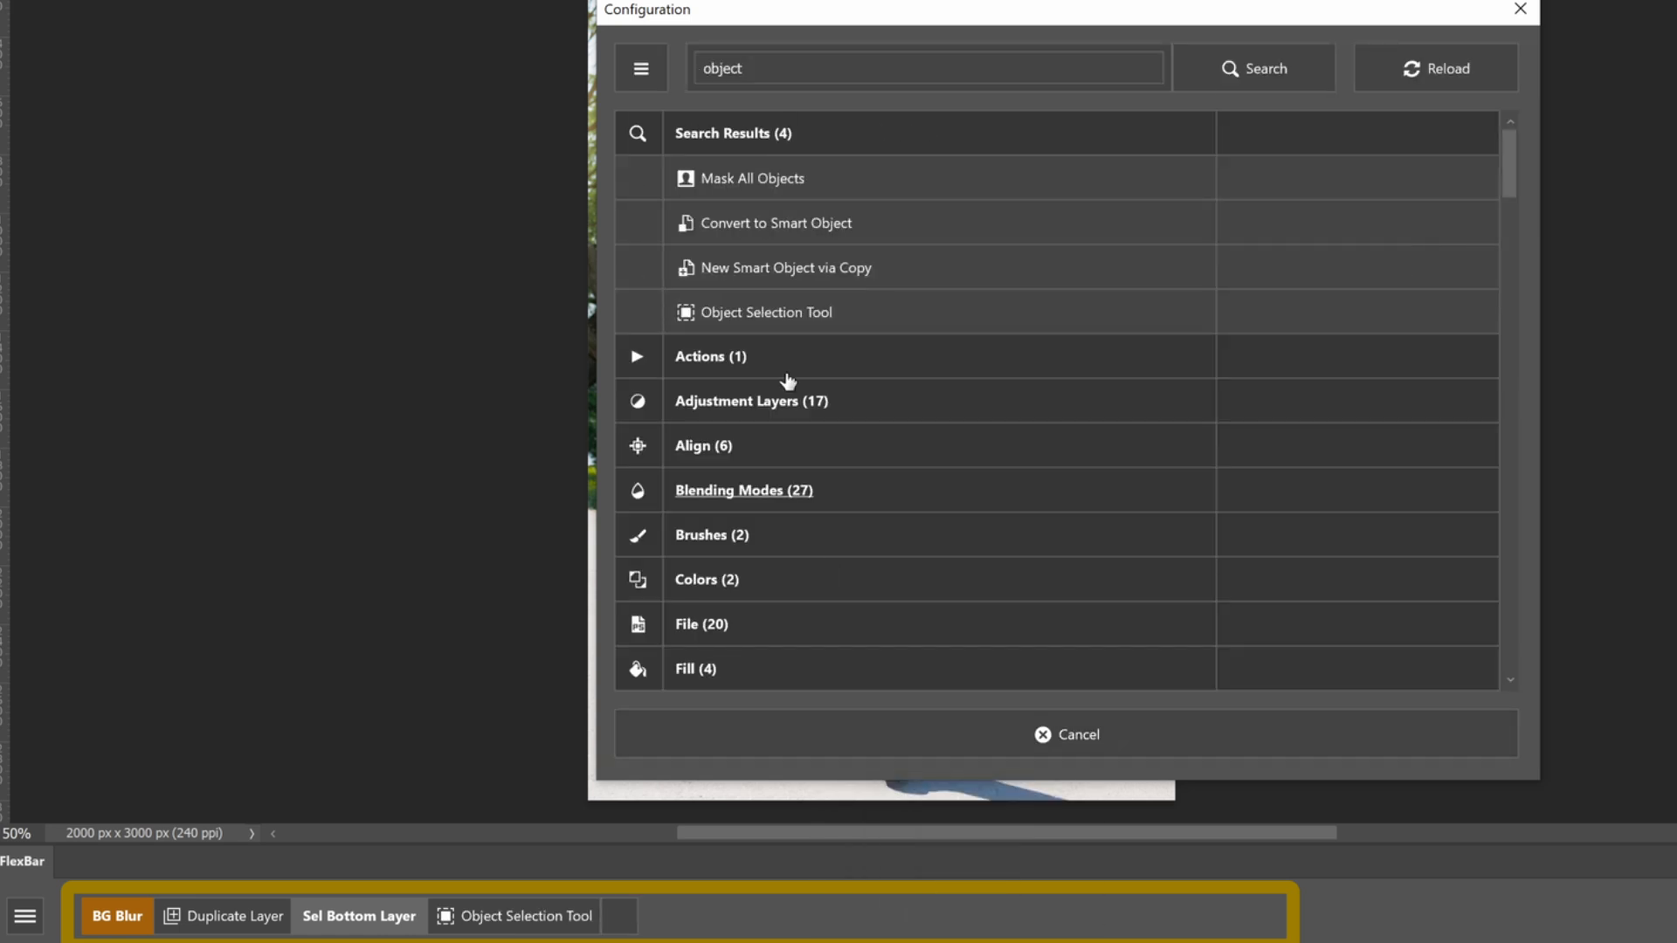
{"action": "type", "text": "expand"}
{"action": "left_click", "coordinate": [737, 357]}
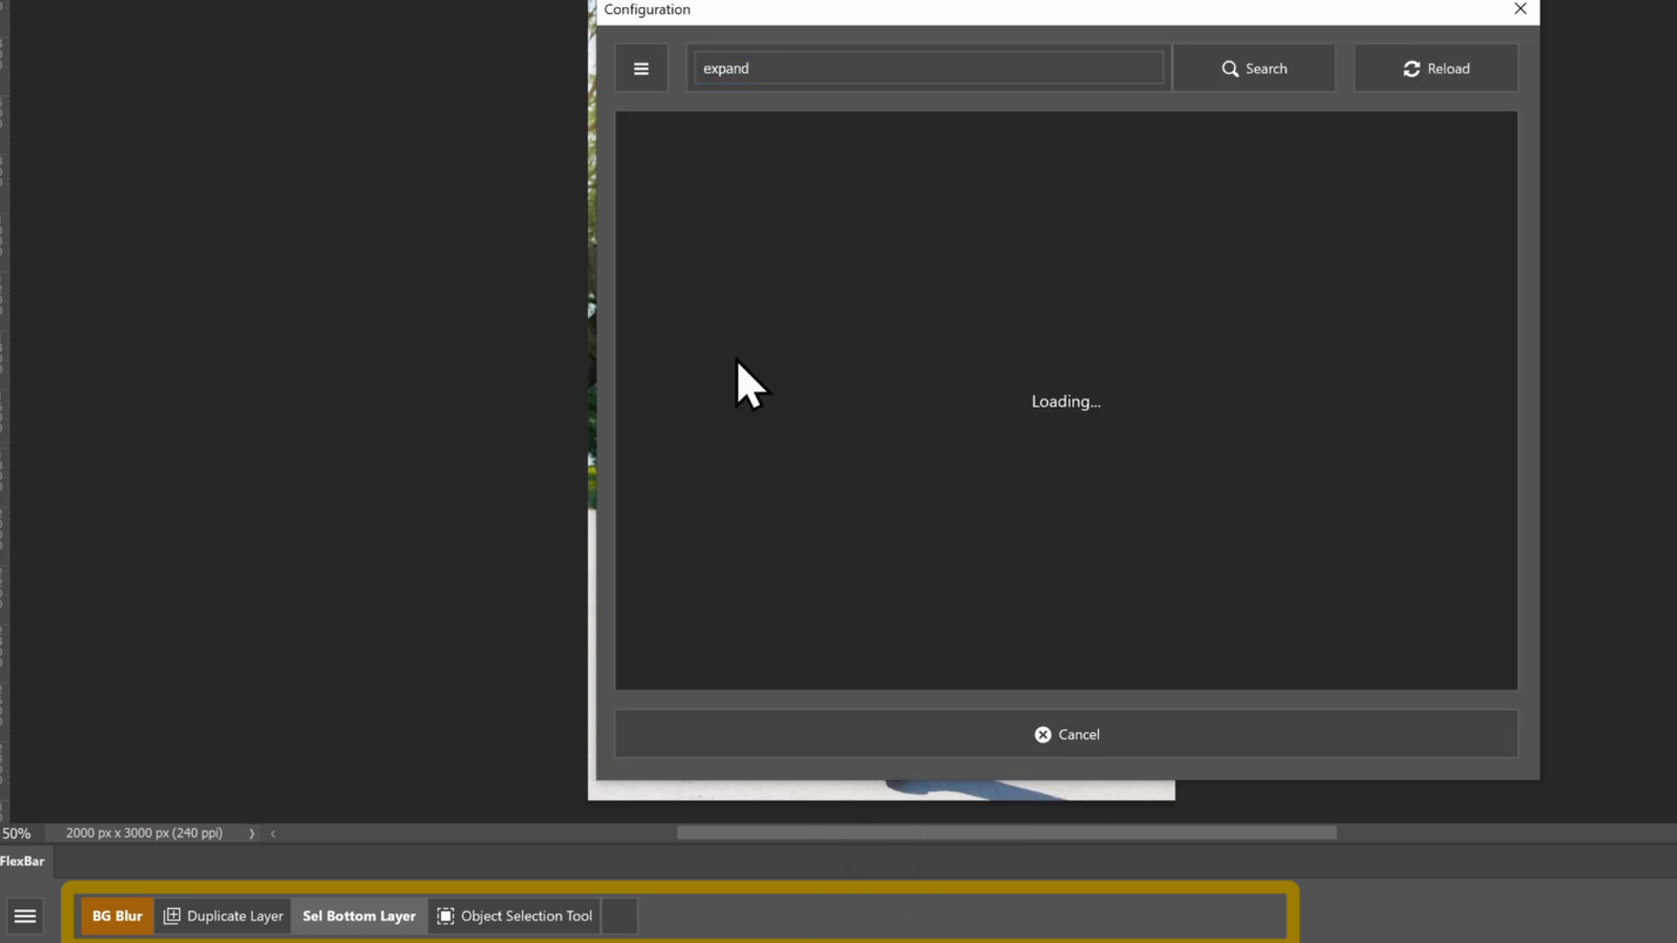
Add a Content-Aware Fill button after Expand, finding the function with the search term content
{"action": "left_click", "coordinate": [869, 737]}
{"action": "left_click", "coordinate": [868, 738]}
{"action": "left_click", "coordinate": [831, 67]}
{"action": "type", "text": "content"}
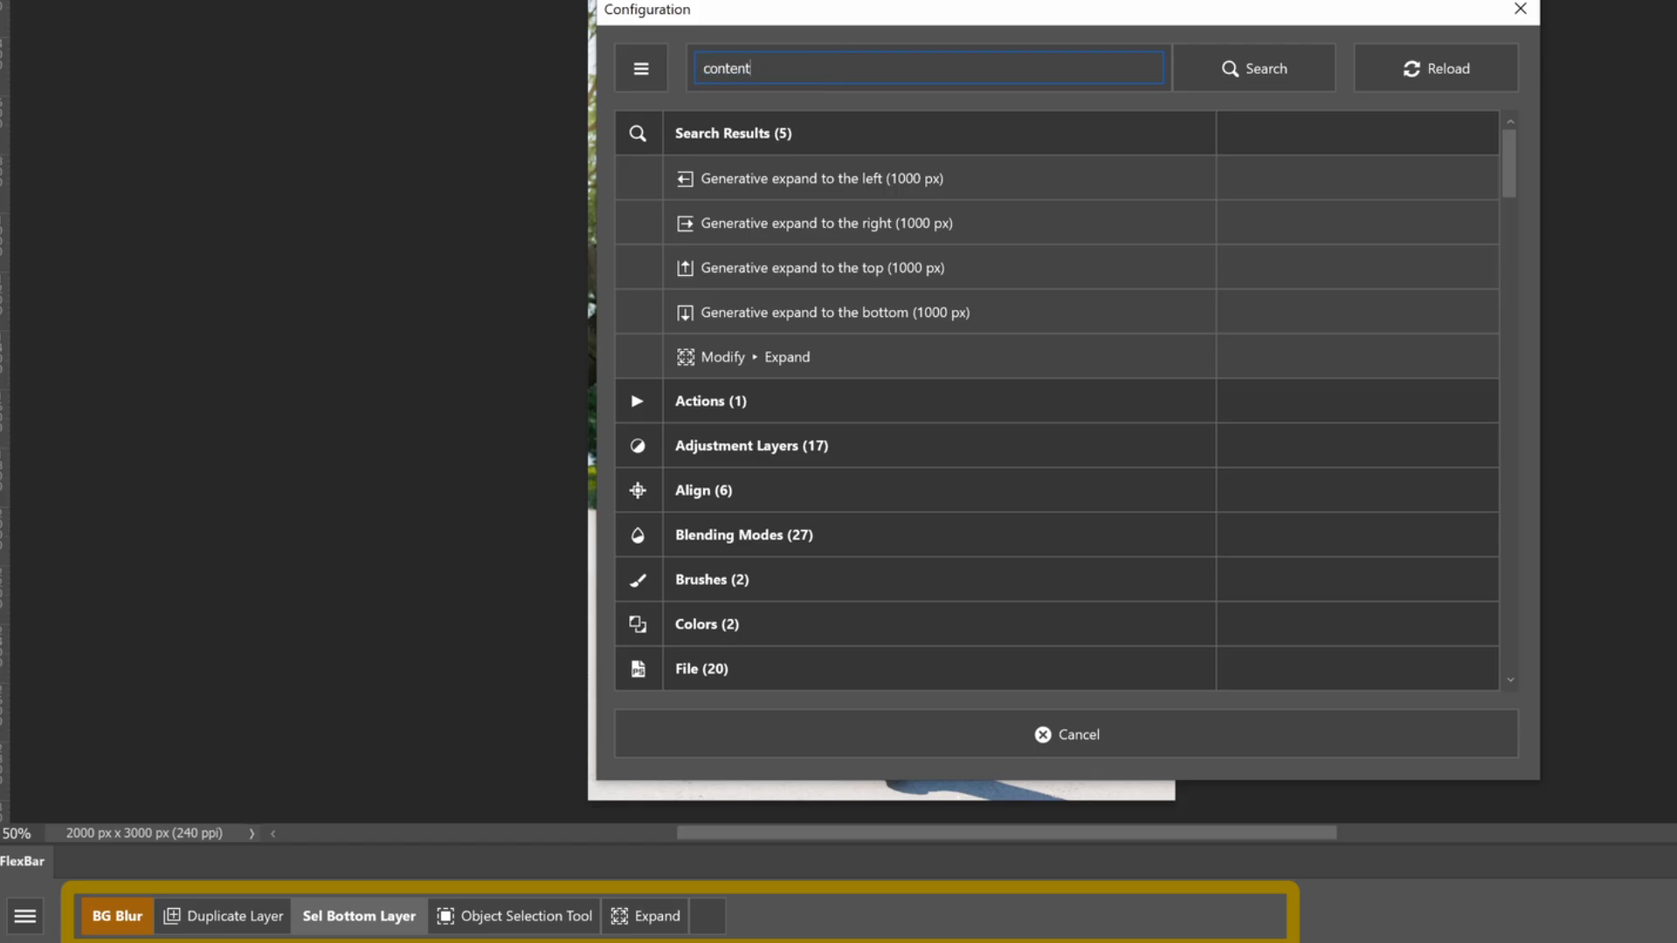
{"action": "left_click", "coordinate": [821, 178]}
Add a Convert to Smart Object button, finding the function with the search term smart
{"action": "left_click", "coordinate": [786, 724]}
{"action": "left_click", "coordinate": [838, 677]}
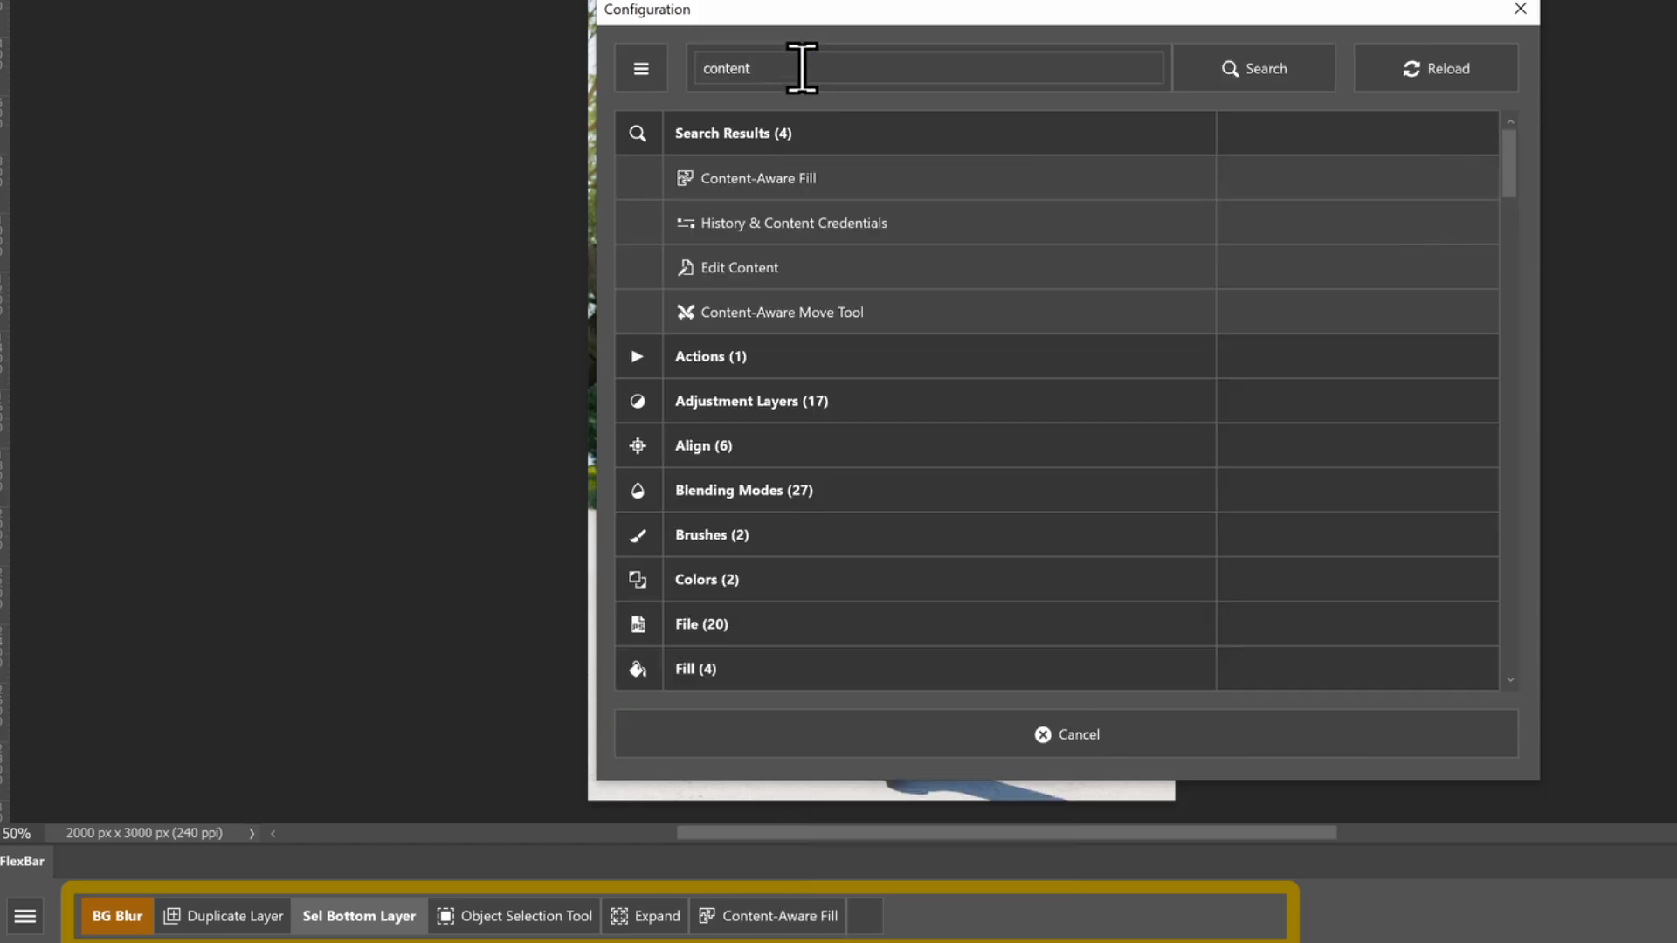
{"action": "left_click", "coordinate": [801, 67]}
{"action": "type", "text": "smart"}
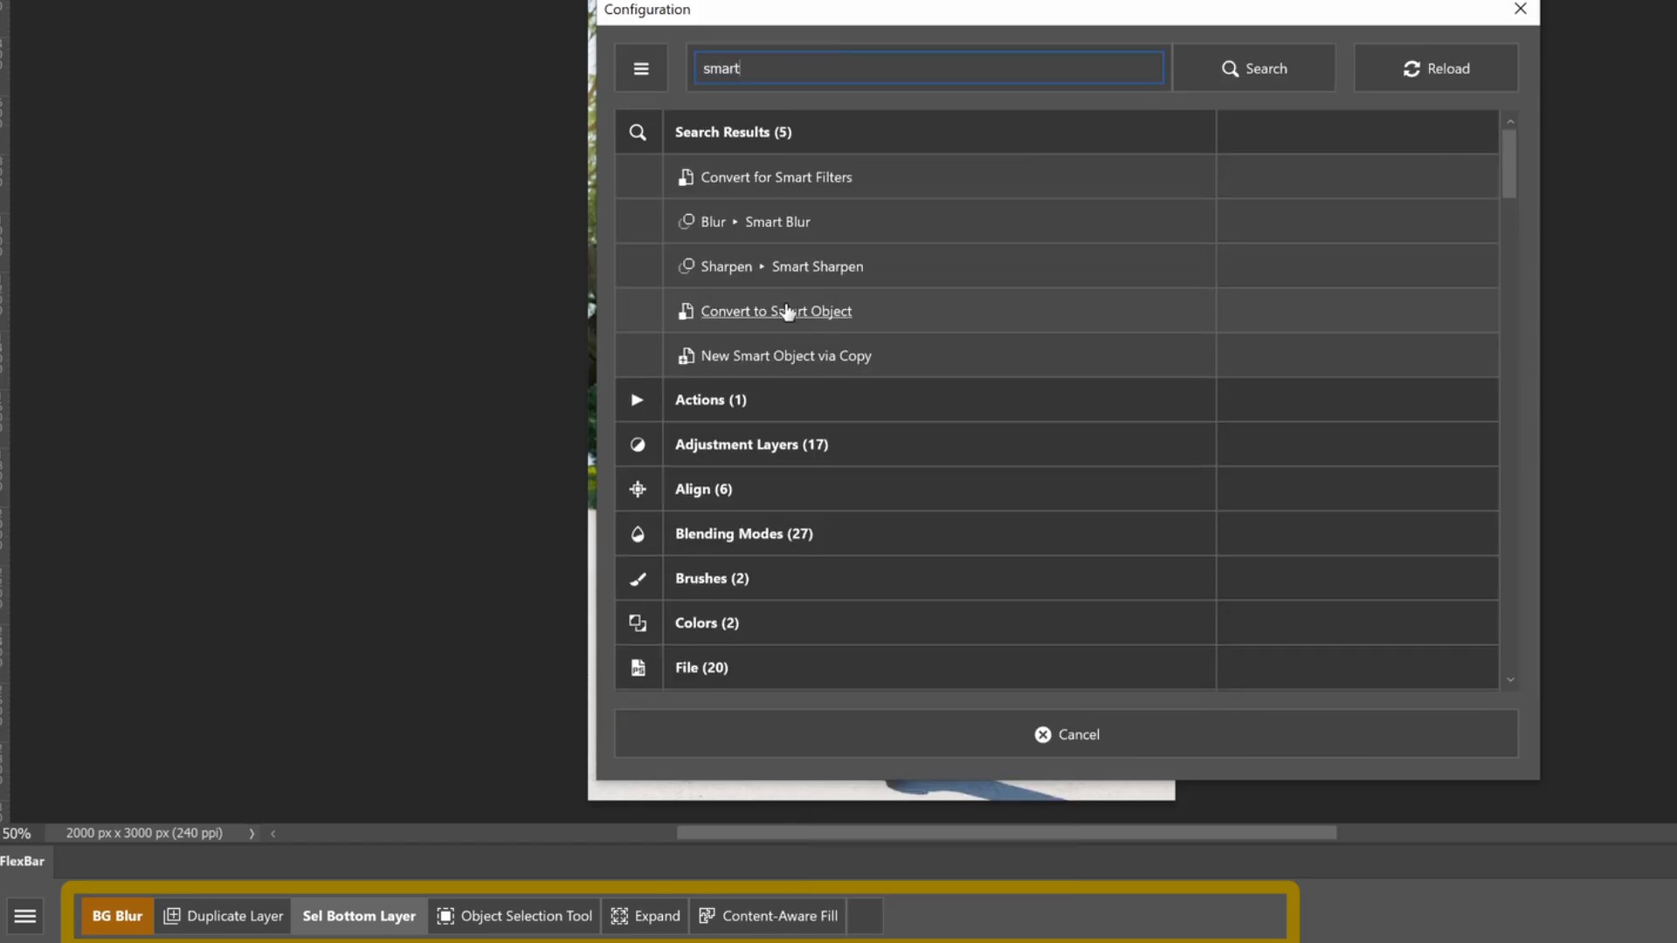
{"action": "left_click", "coordinate": [734, 311]}
Add a button for Blur Gallery > Path Blur, finding the function with the search term path
{"action": "left_click", "coordinate": [839, 765]}
{"action": "left_click", "coordinate": [839, 677]}
{"action": "left_click", "coordinate": [801, 70]}
{"action": "type", "text": "path"}
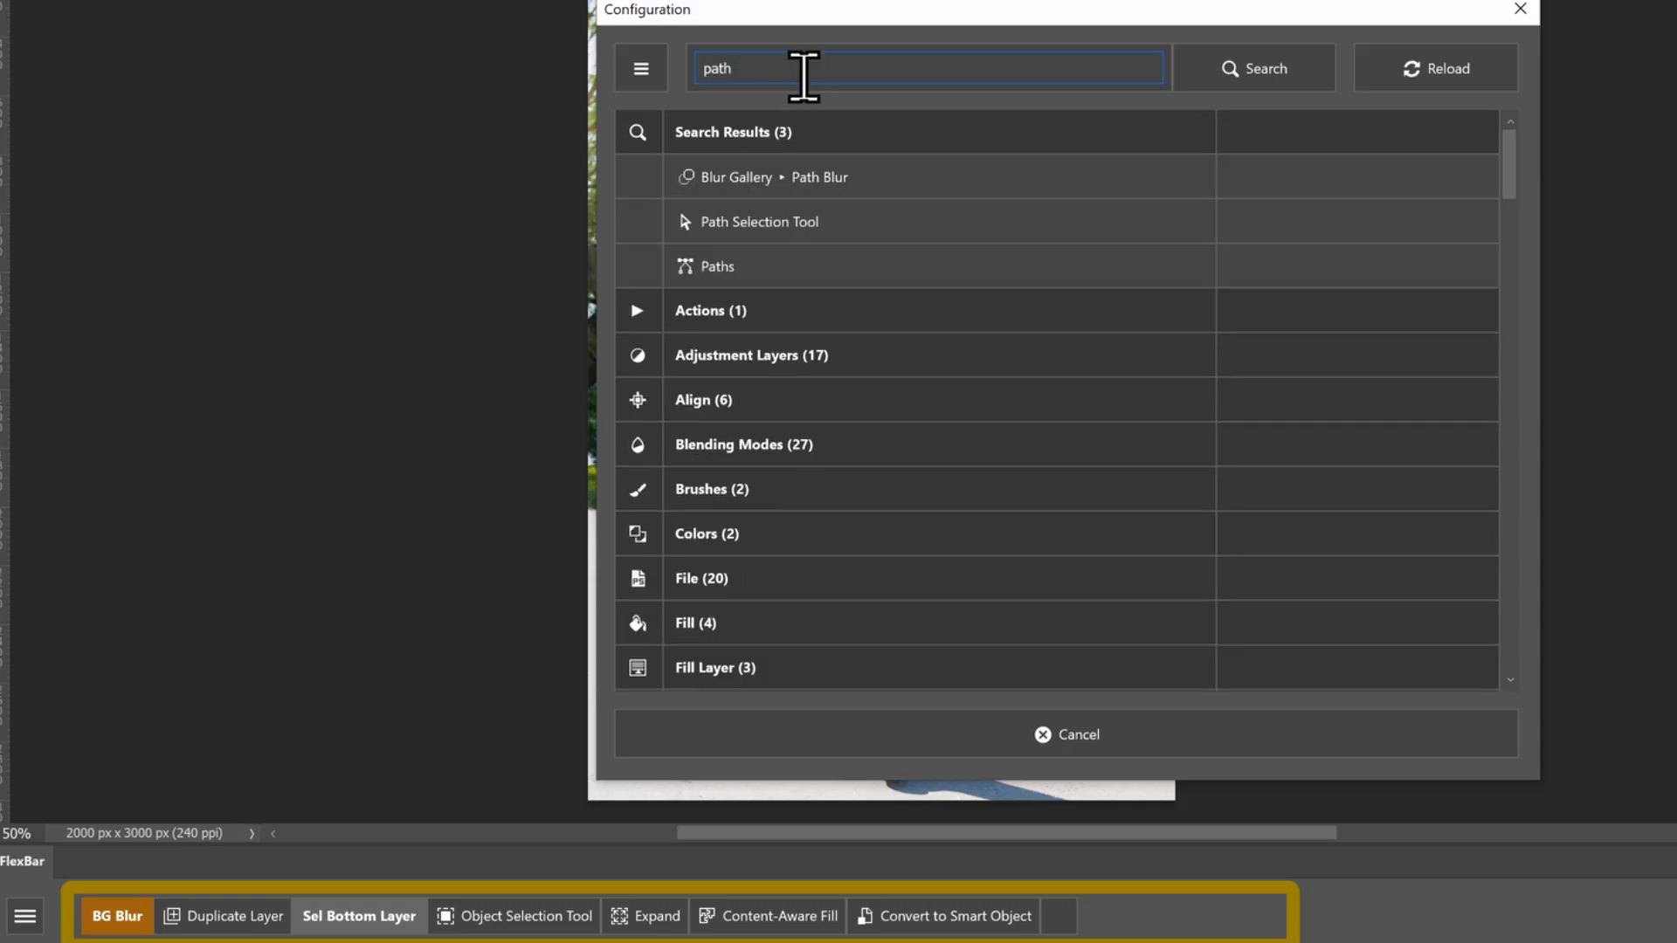
{"action": "left_click", "coordinate": [794, 179]}
Add the Path Blur button's following element as a section named Sel Top Layer
{"action": "left_click", "coordinate": [790, 732]}
{"action": "left_click", "coordinate": [790, 784]}
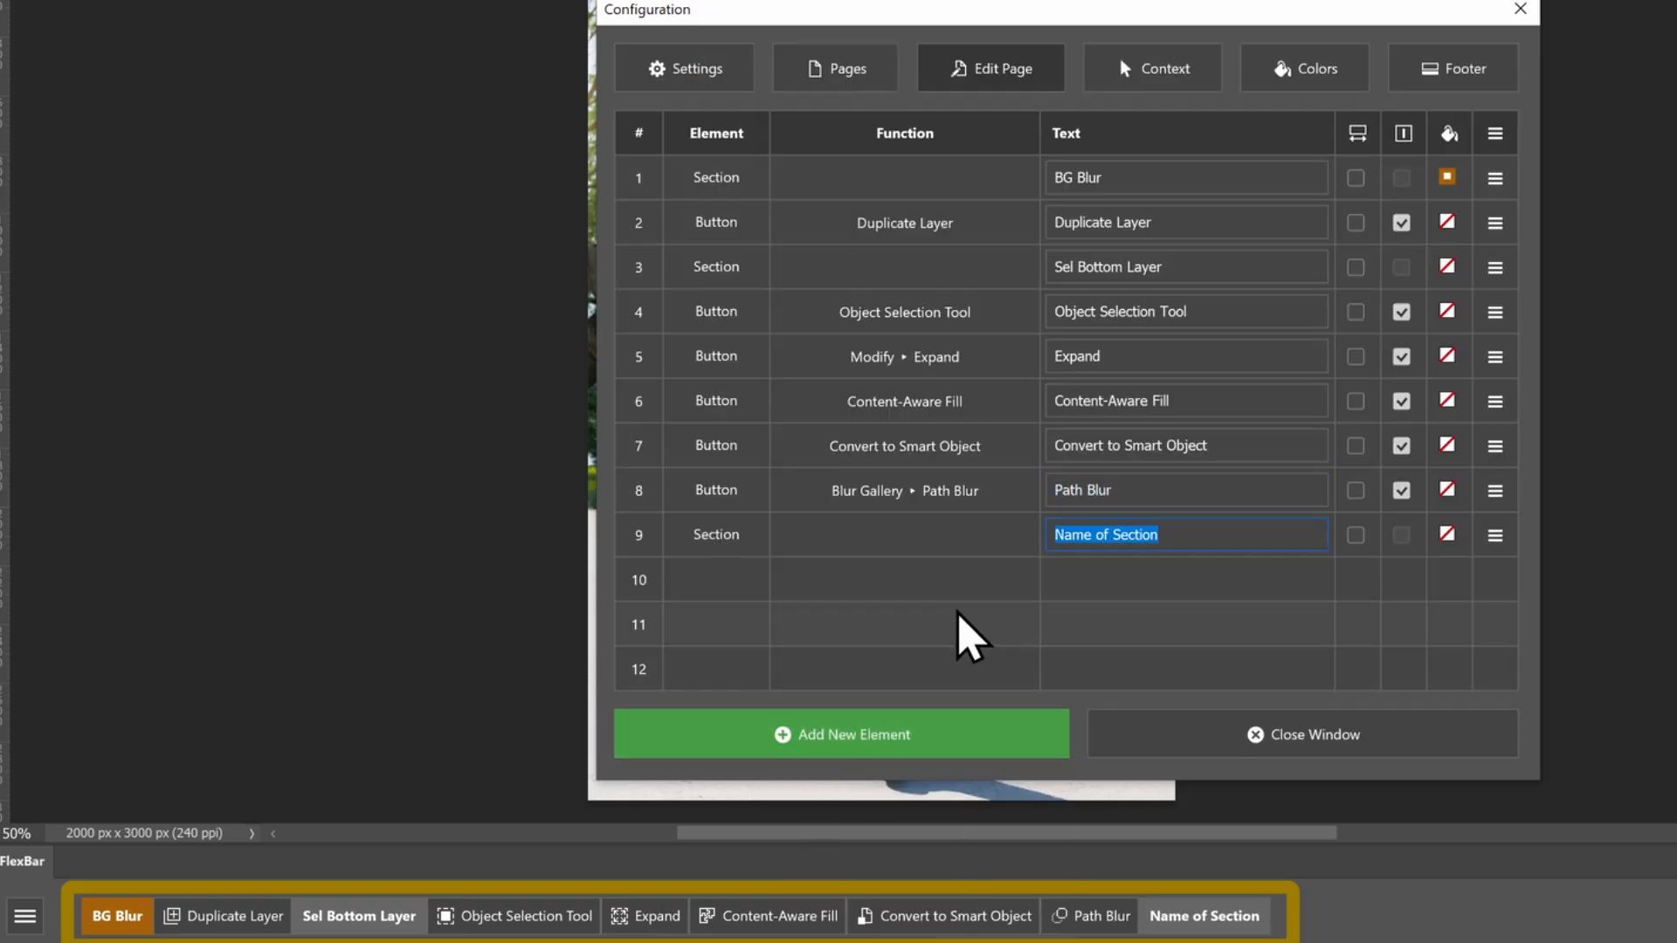
{"action": "type", "text": "Sel Top Layer"}
Add an Object Selection Tool button after Sel Top Layer, finding the function with the search term obj
{"action": "left_click", "coordinate": [896, 745]}
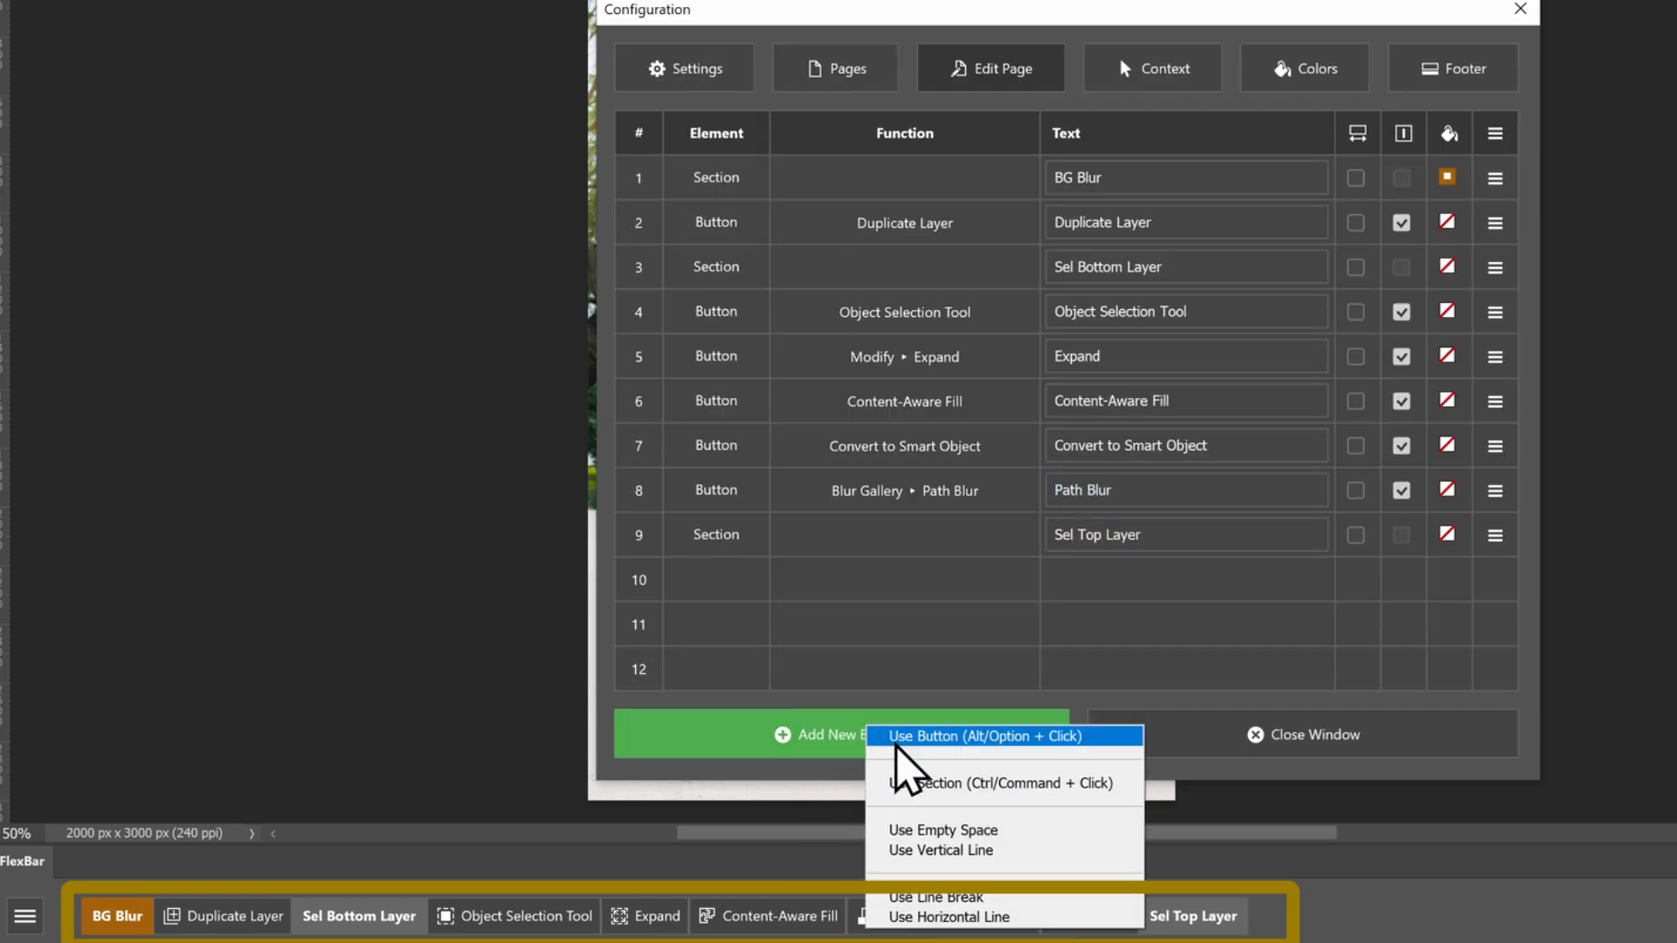
{"action": "left_click", "coordinate": [897, 743]}
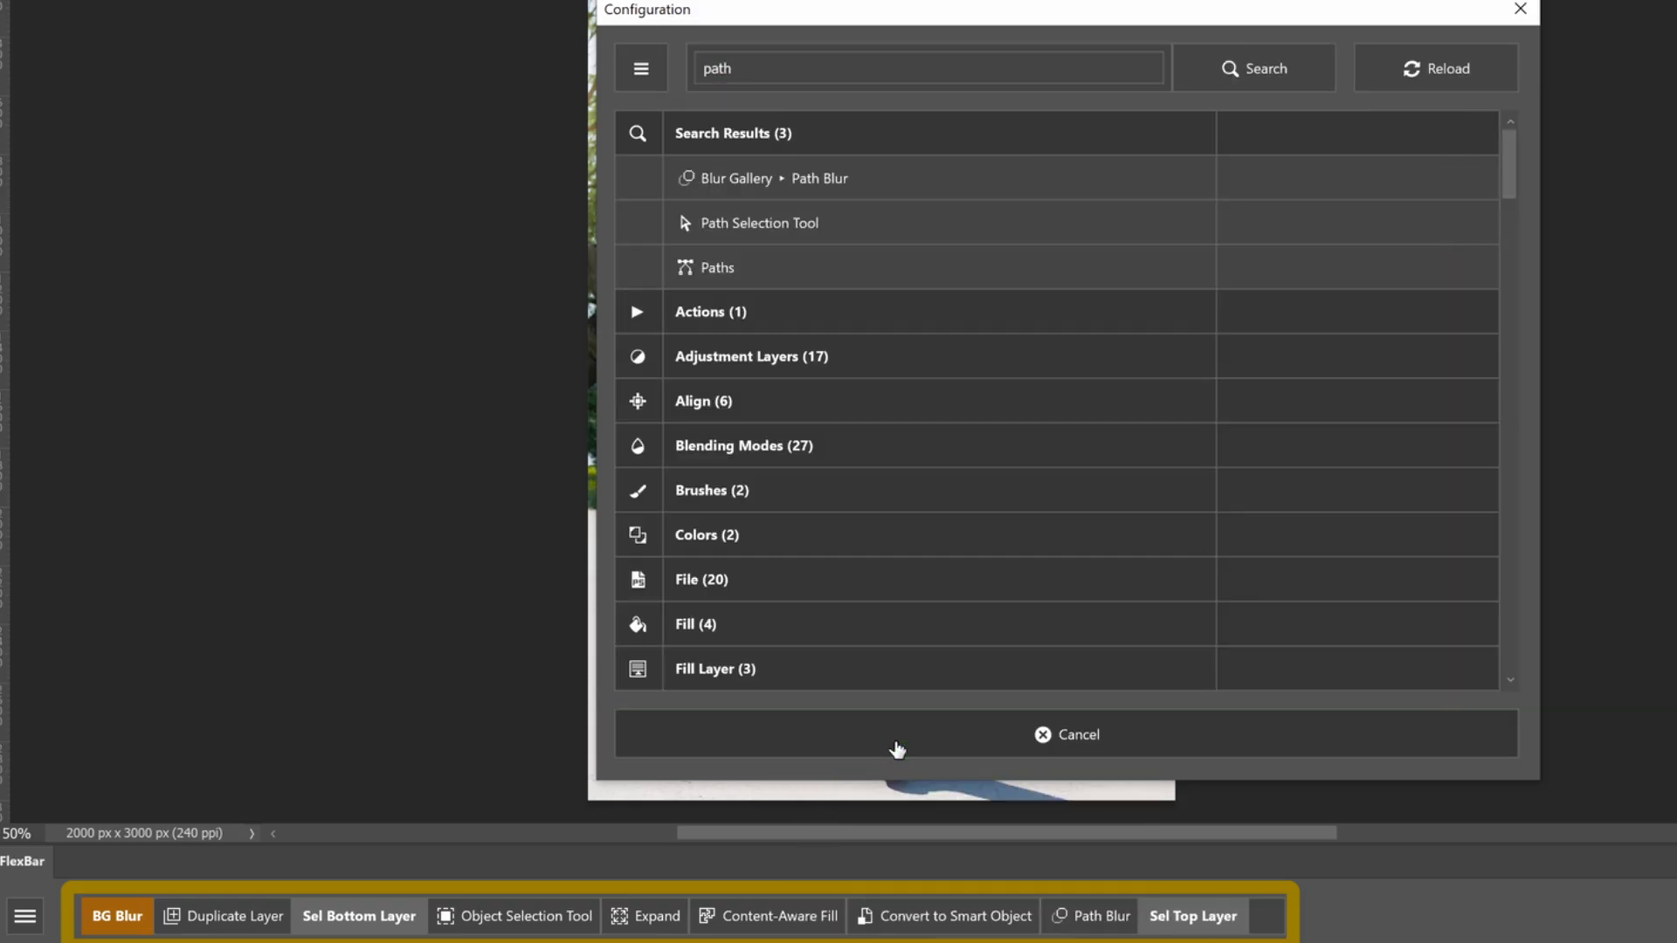
{"action": "left_click", "coordinate": [842, 63]}
{"action": "type", "text": "obj"}
{"action": "key", "text": "Return"}
{"action": "left_click", "coordinate": [796, 315]}
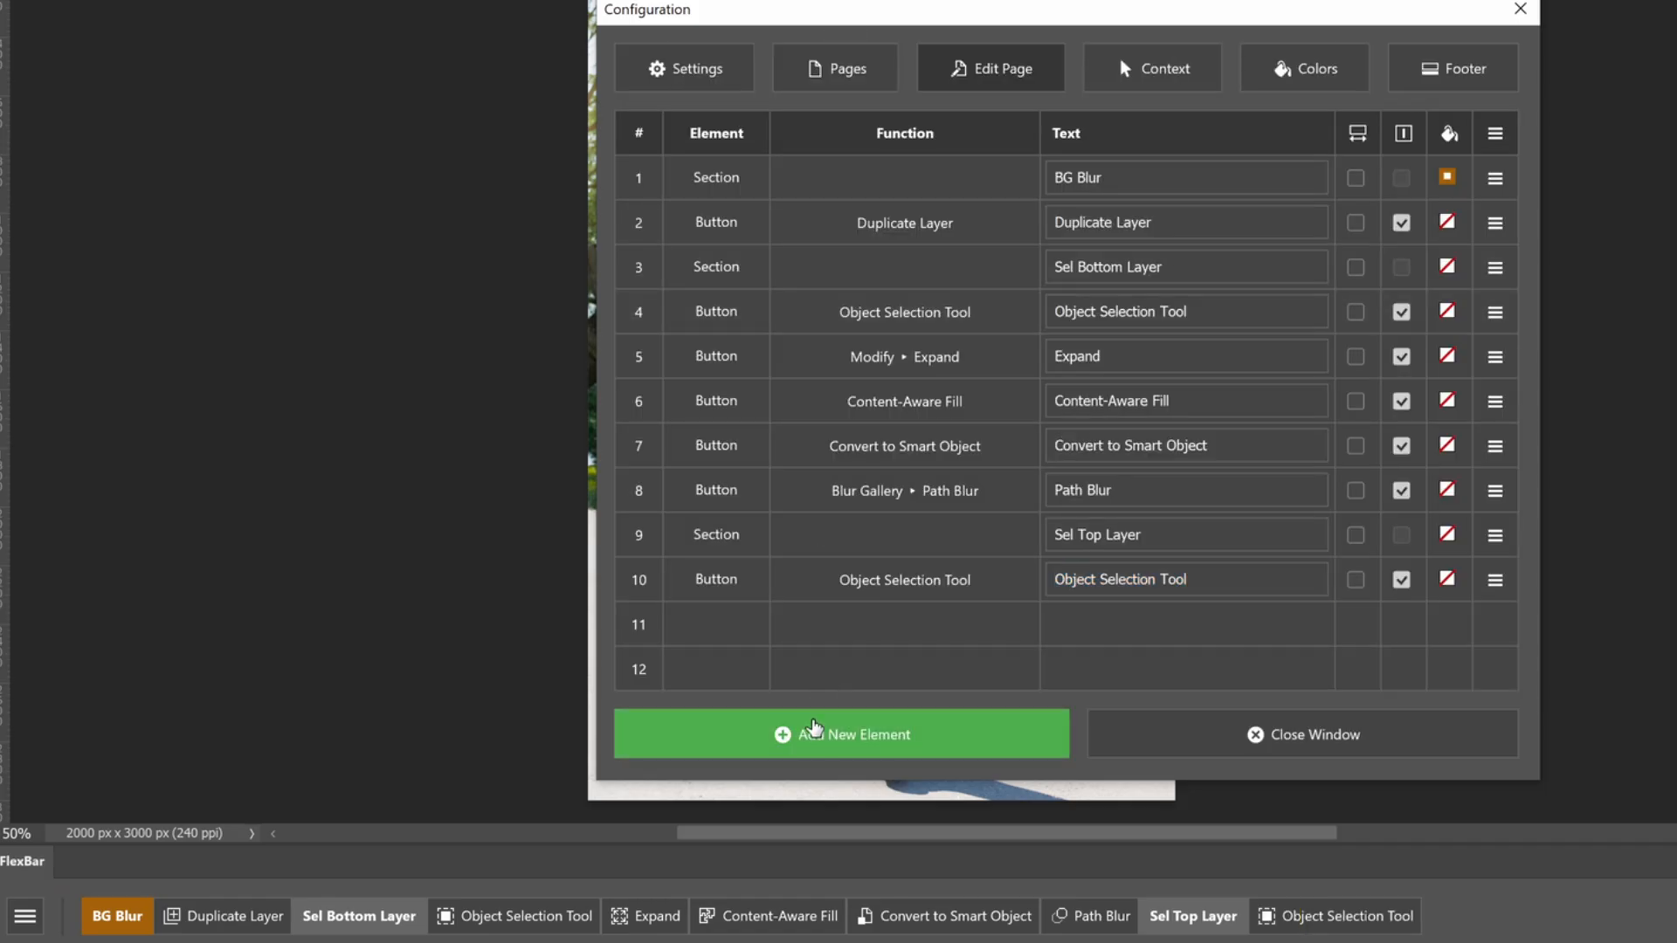
Add a Remove Background button at the end of the BG Blur page, finding it with the search term remove, and close the configuration
{"action": "left_click", "coordinate": [812, 729]}
{"action": "left_click", "coordinate": [816, 741]}
{"action": "type", "text": "rf"}
{"action": "key", "text": "Return"}
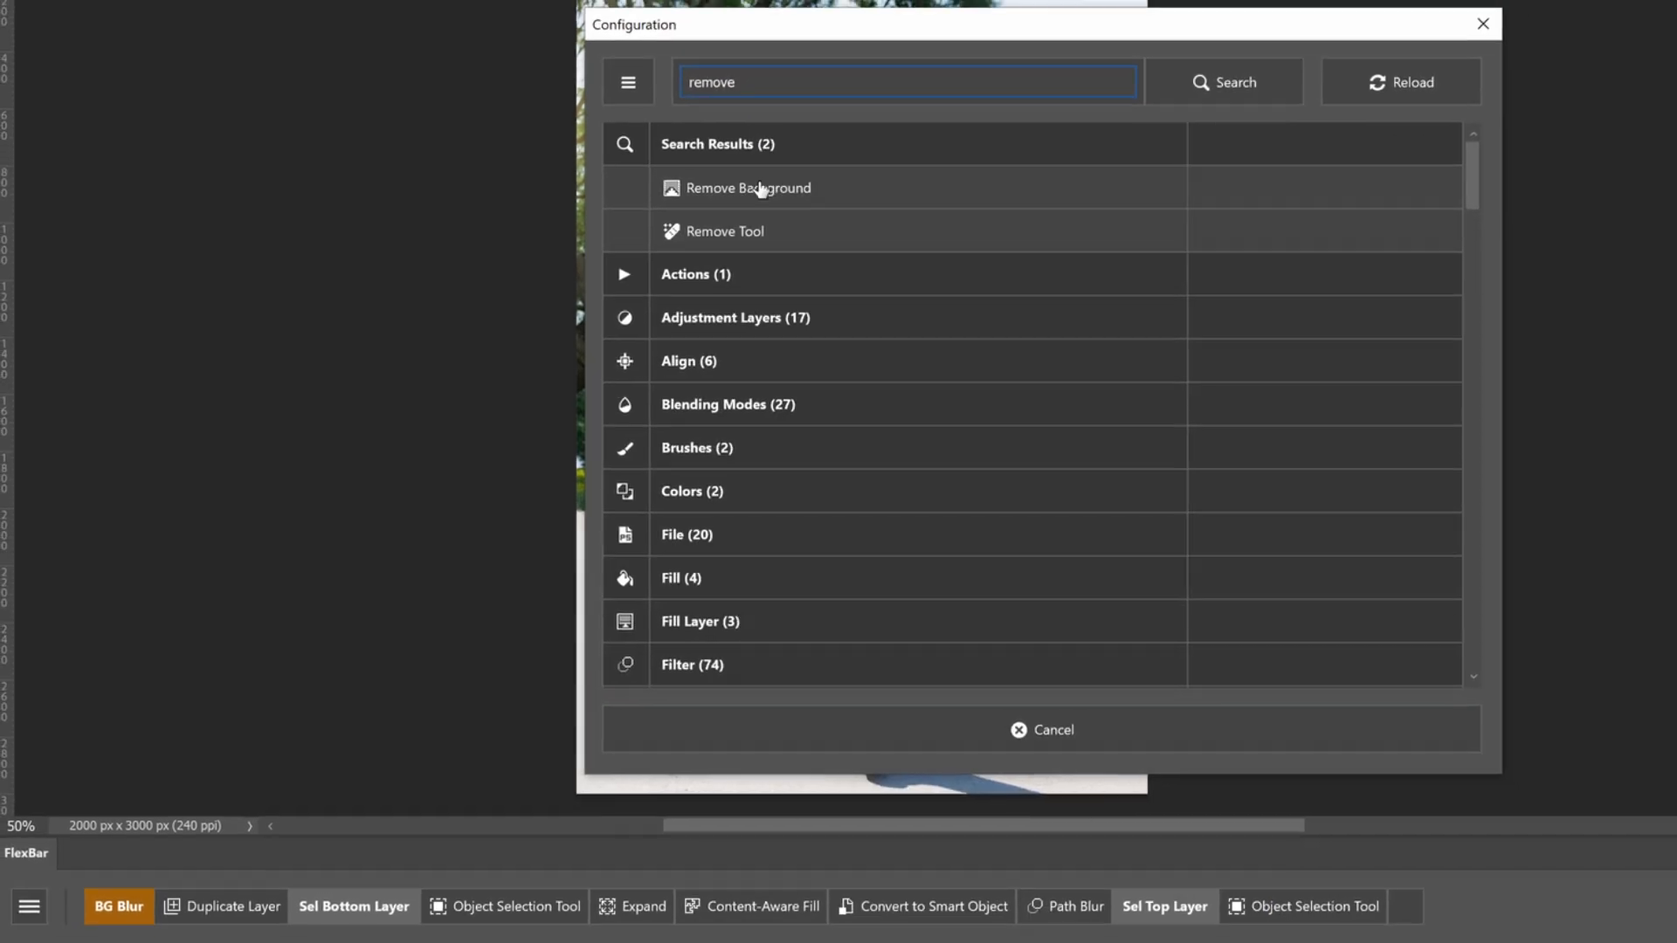
{"action": "left_click", "coordinate": [776, 181]}
{"action": "left_click", "coordinate": [888, 691]}
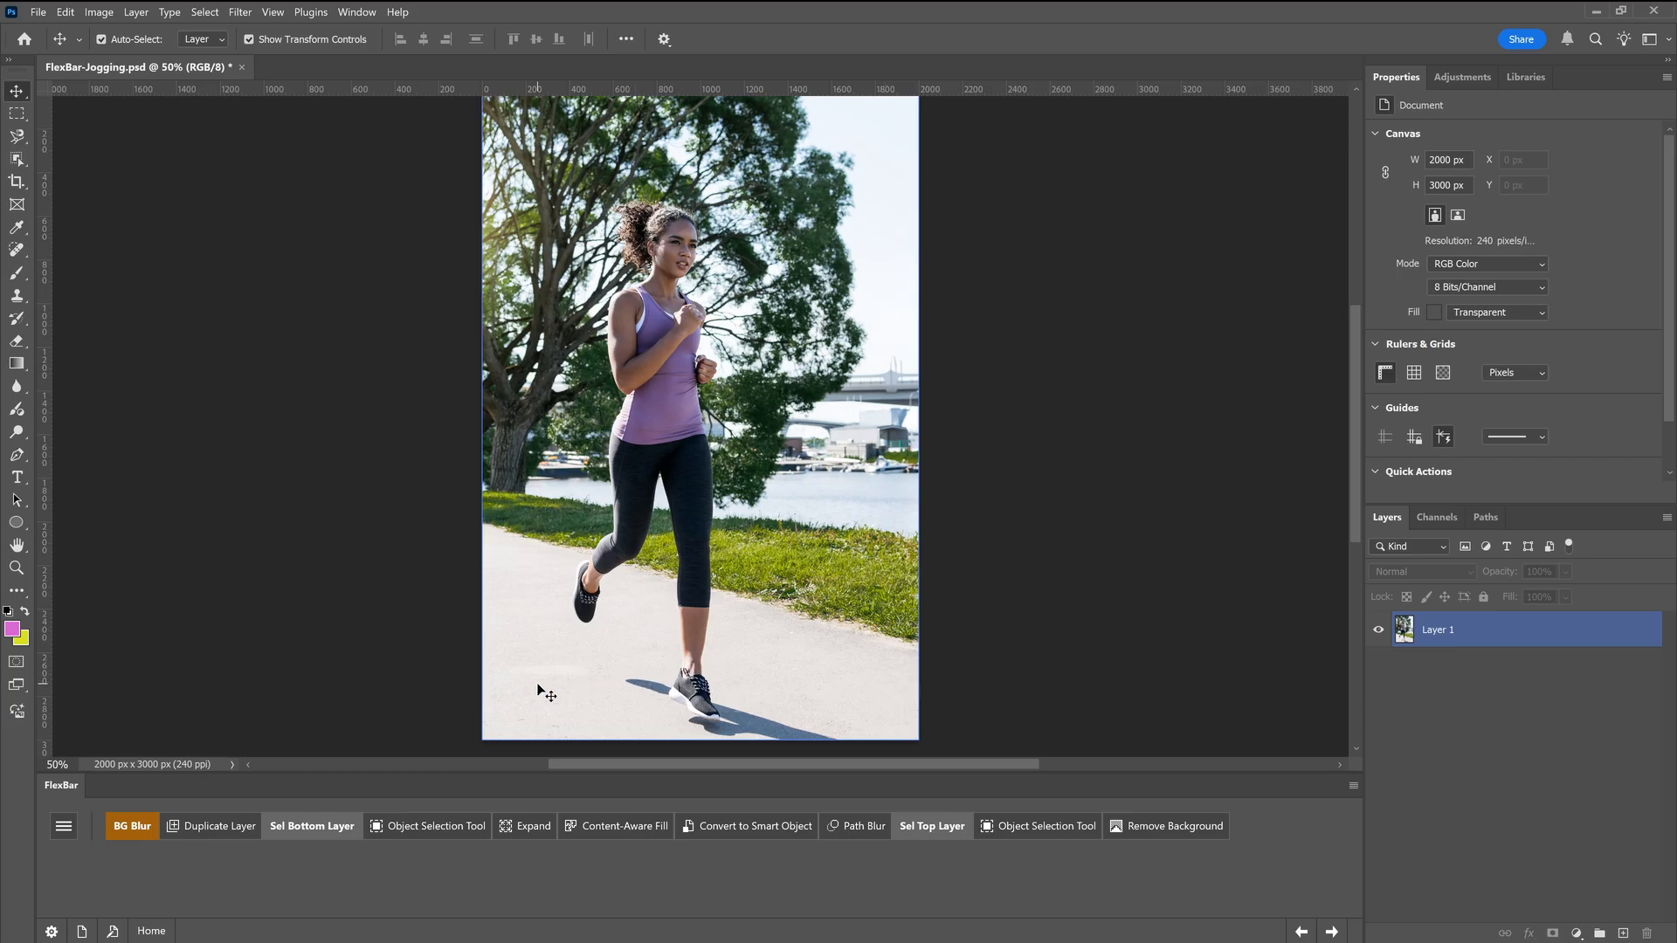
Duplicate Layer 1, hide the copy, and make the original Layer 1 active
{"action": "left_click", "coordinate": [227, 833]}
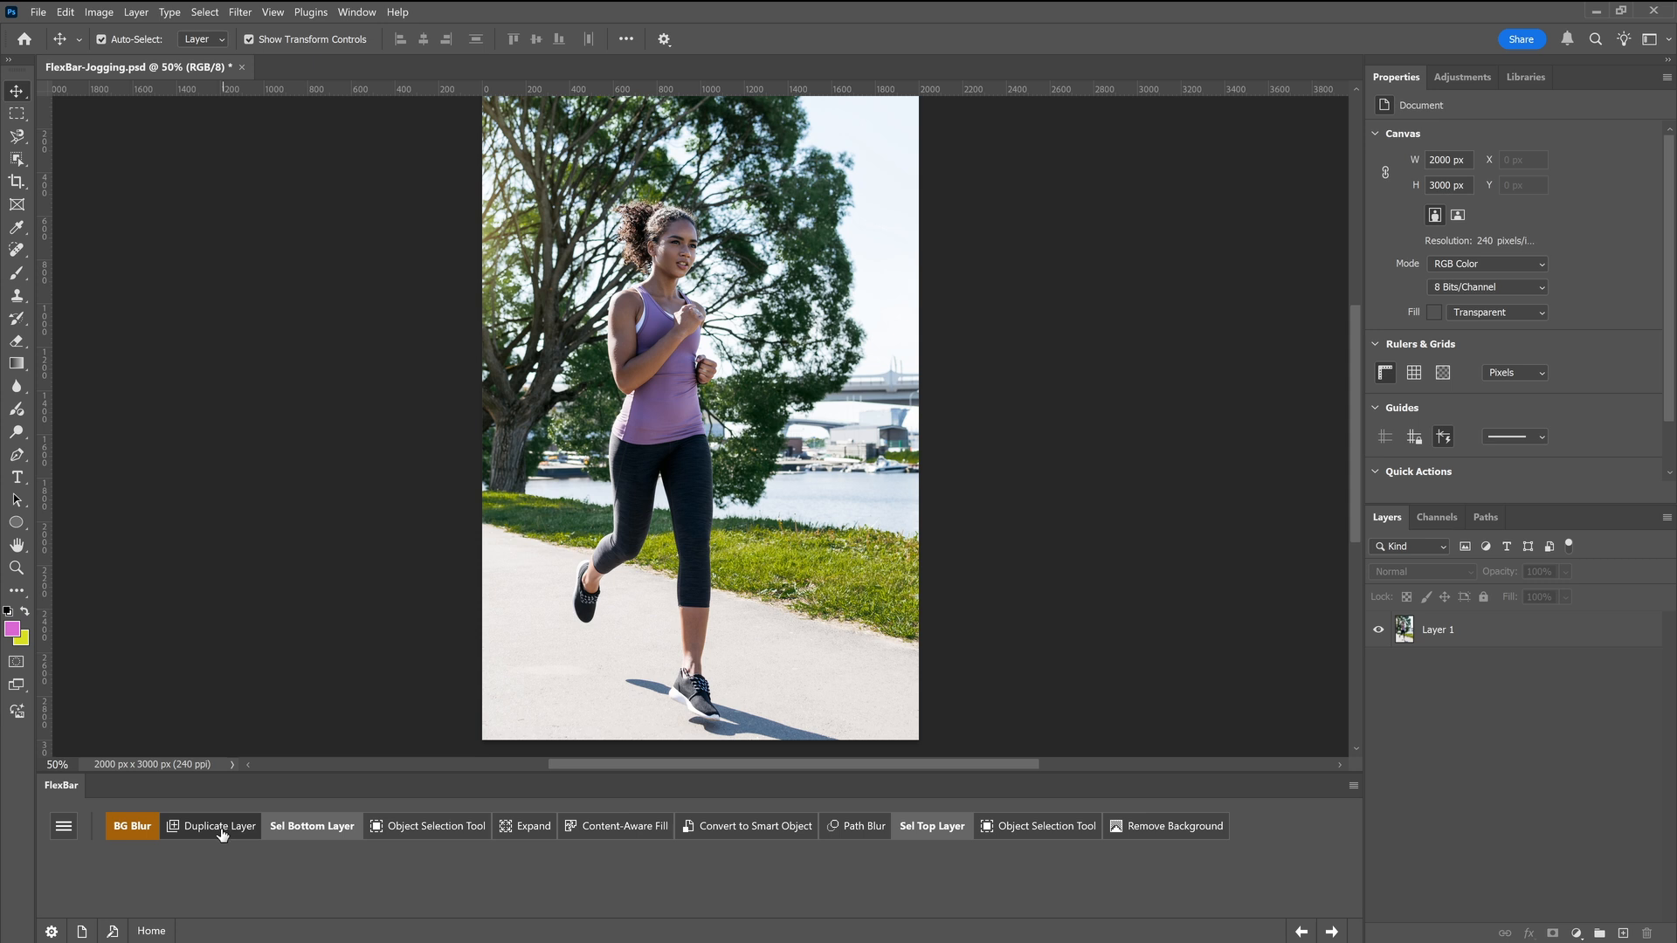
{"action": "left_click", "coordinate": [1379, 630]}
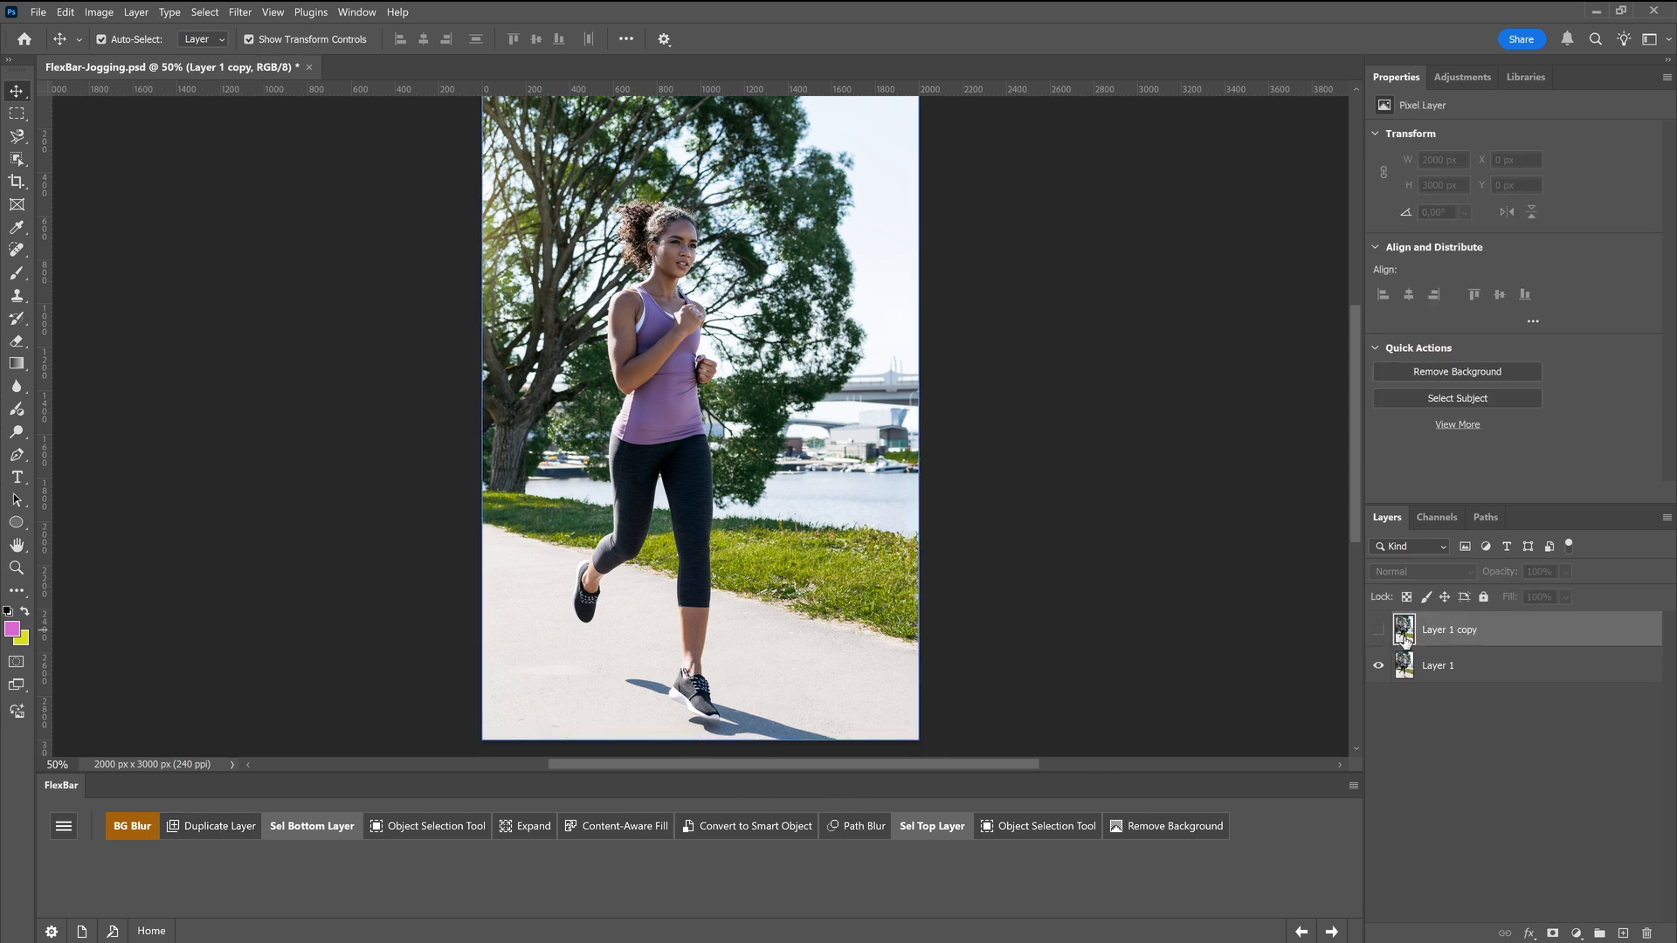
{"action": "left_click", "coordinate": [1414, 674]}
Select the jogger on Layer 1 with the Object Selection Tool and expand the selection by 15 pixels
{"action": "left_click", "coordinate": [427, 837]}
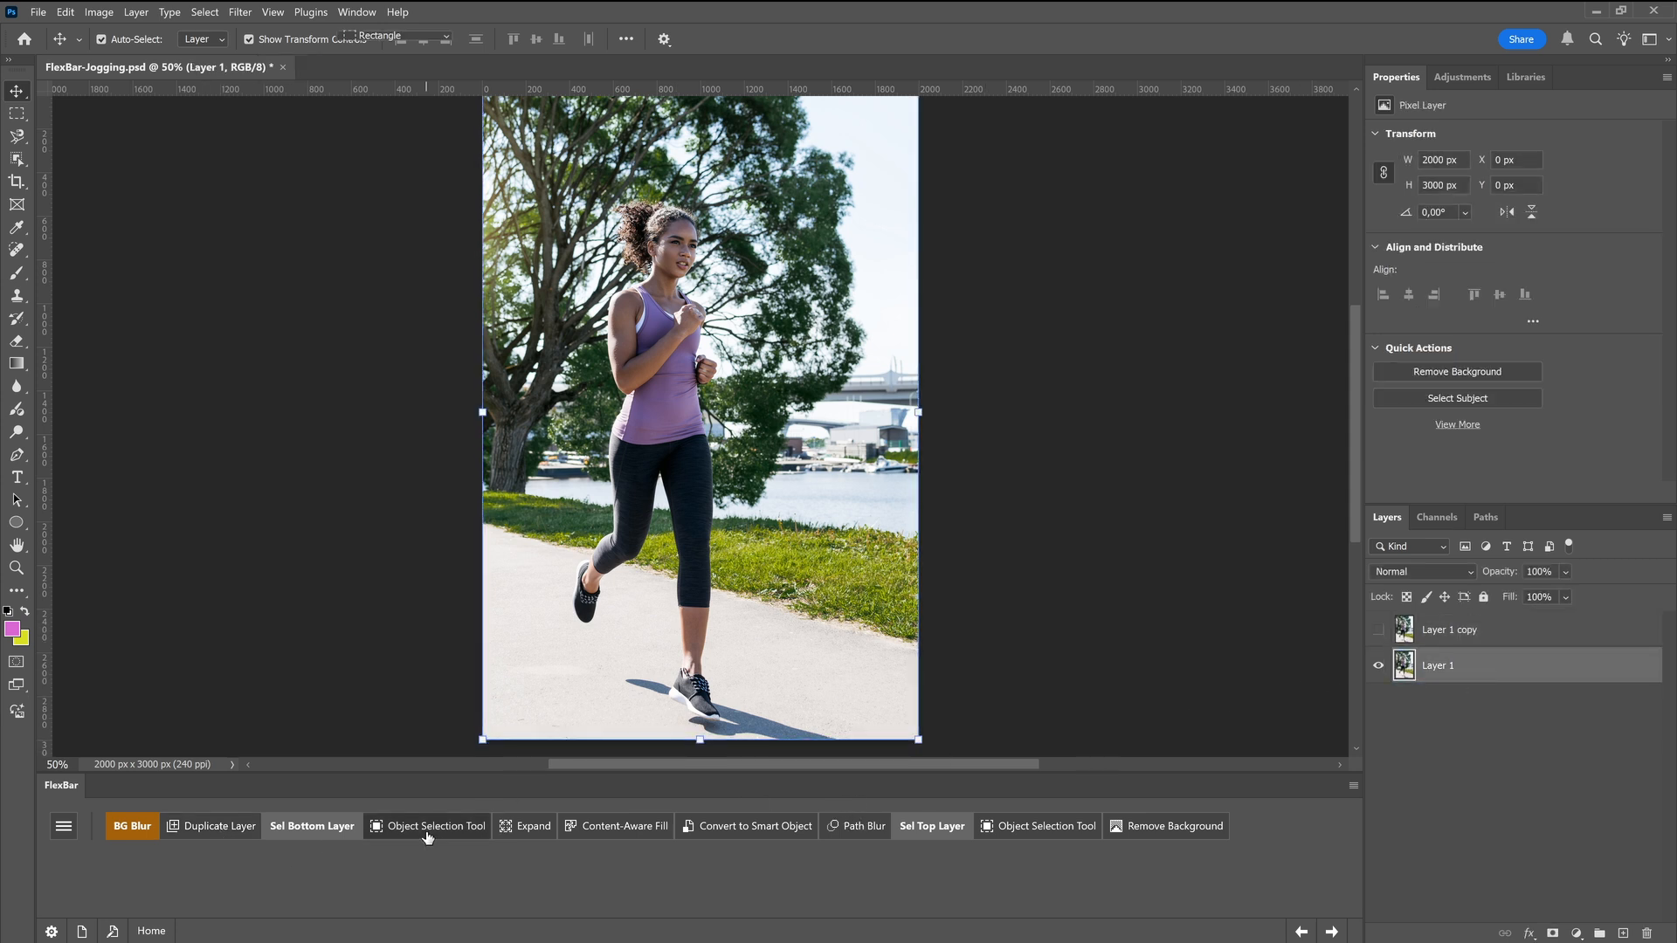
{"action": "left_click", "coordinate": [656, 430]}
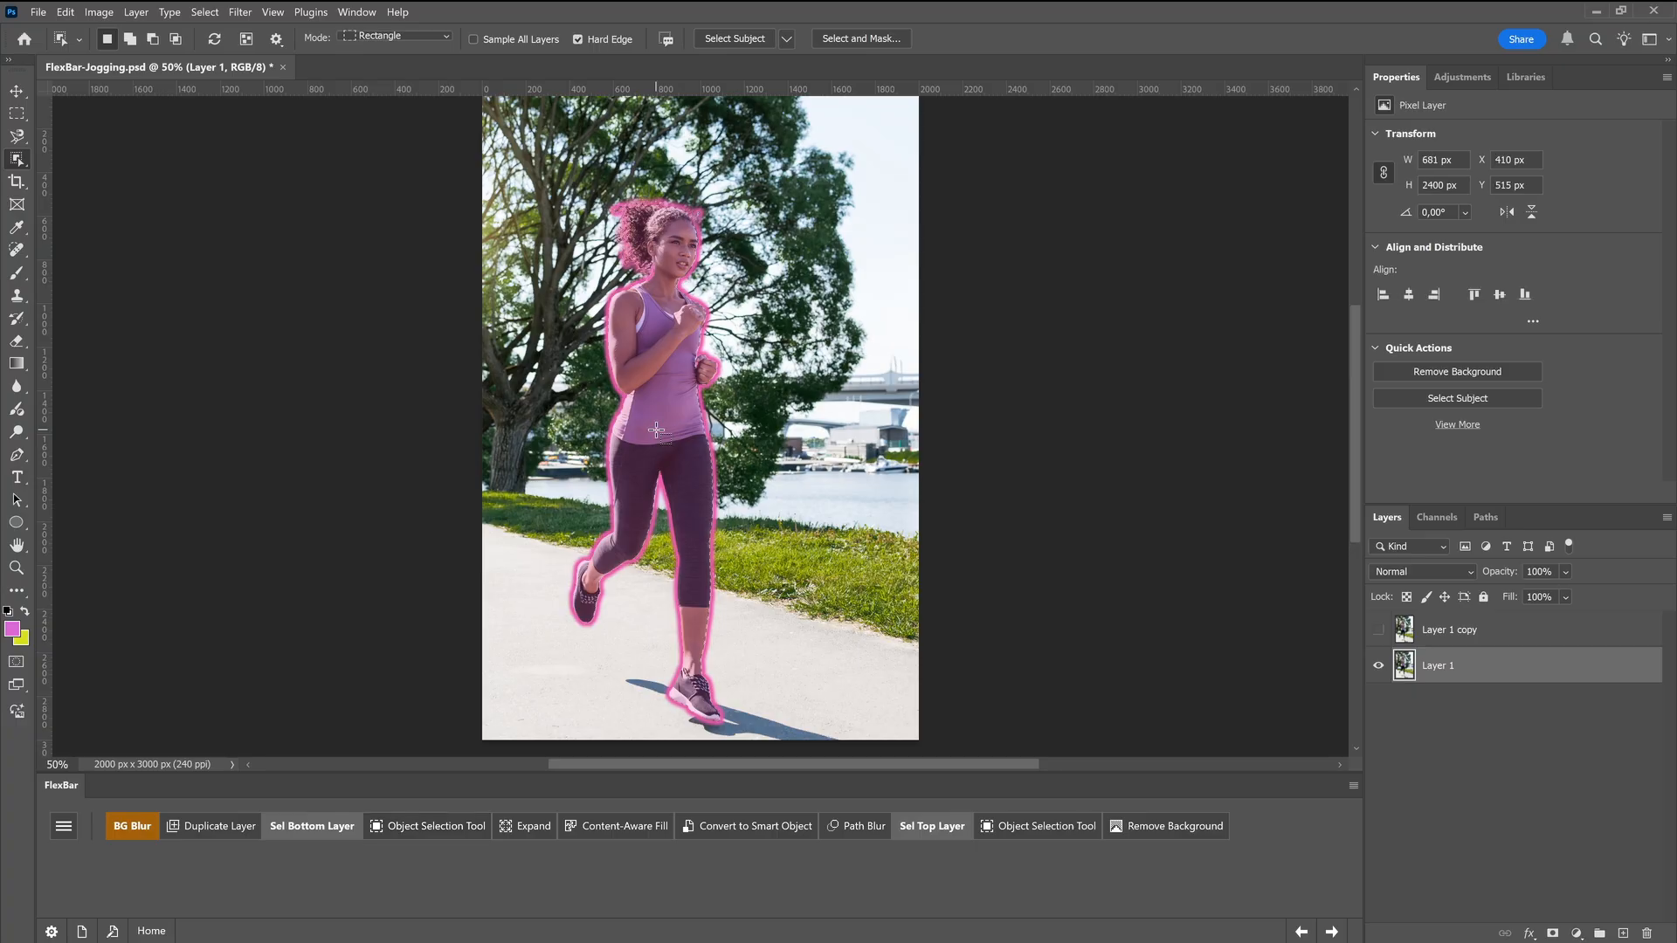
{"action": "left_click", "coordinate": [527, 826]}
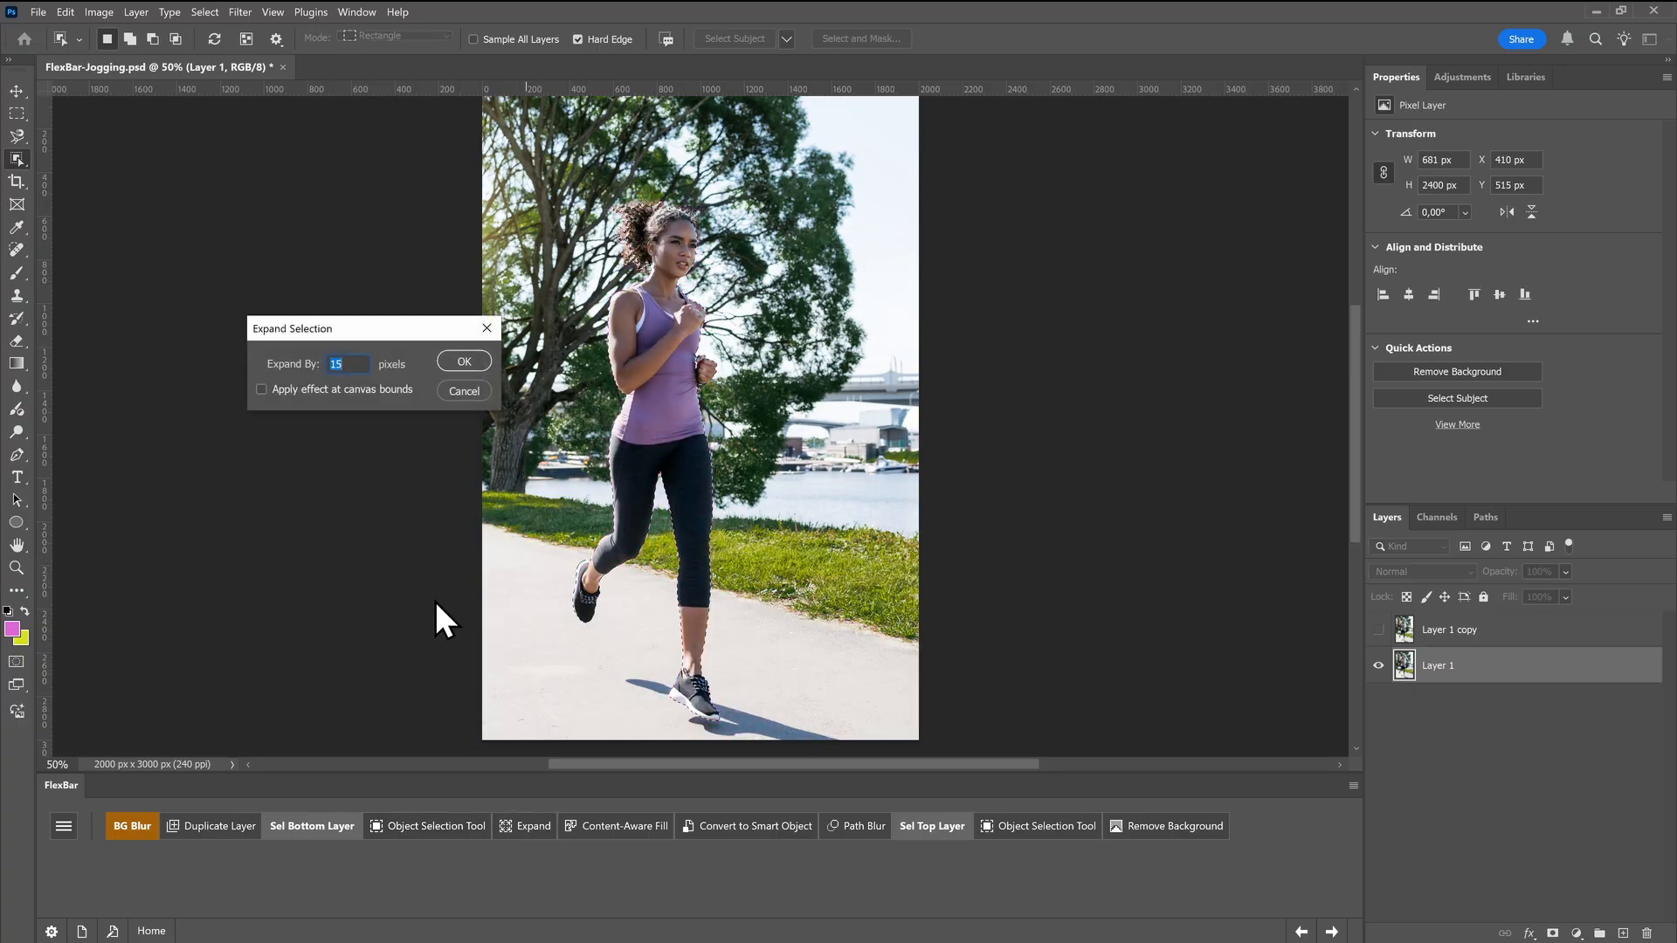
{"action": "left_click", "coordinate": [475, 367]}
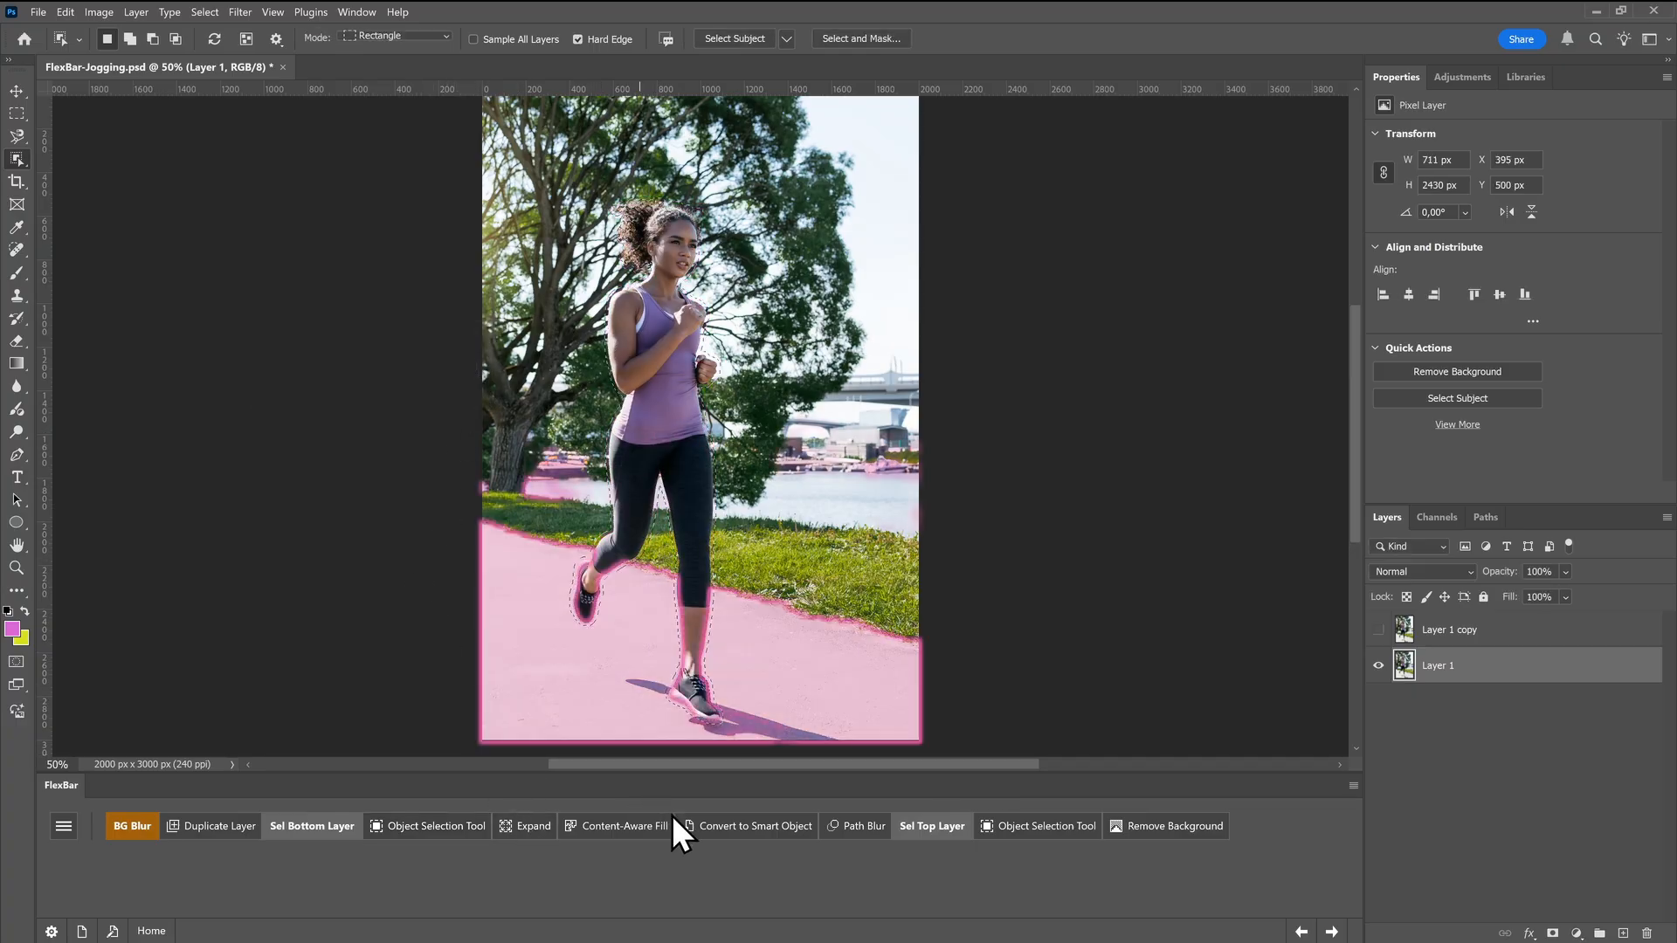
Fill the expanded jogger selection using Content-Aware Fill with output to the current layer
{"action": "left_click", "coordinate": [629, 825]}
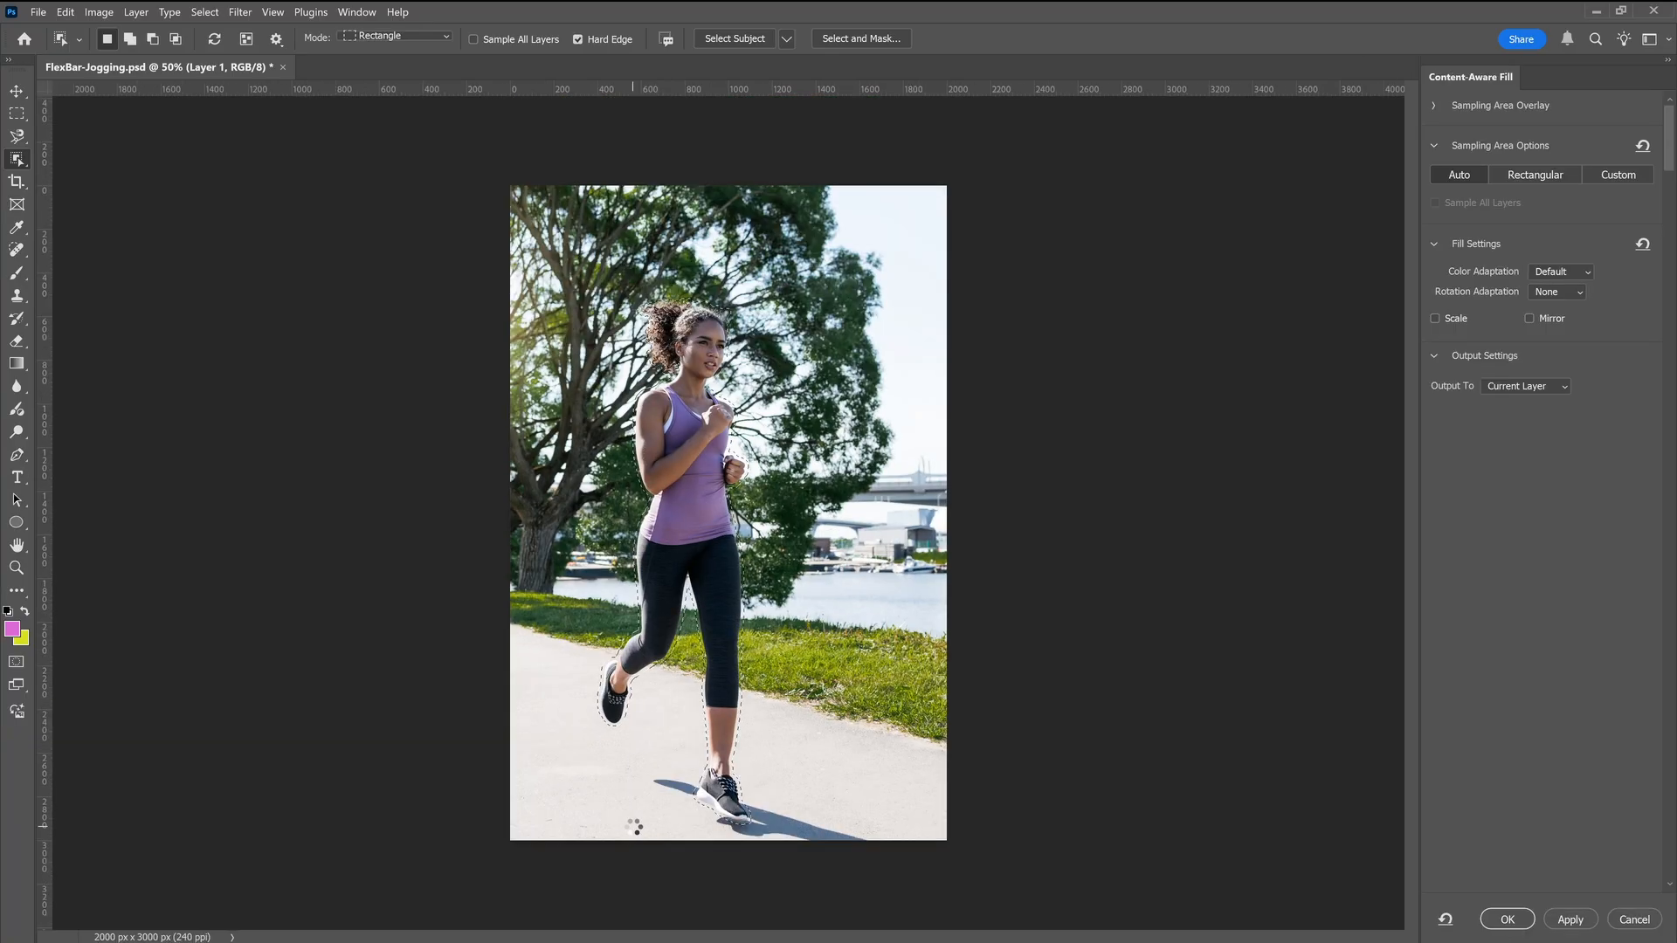
{"action": "left_click", "coordinate": [1501, 919]}
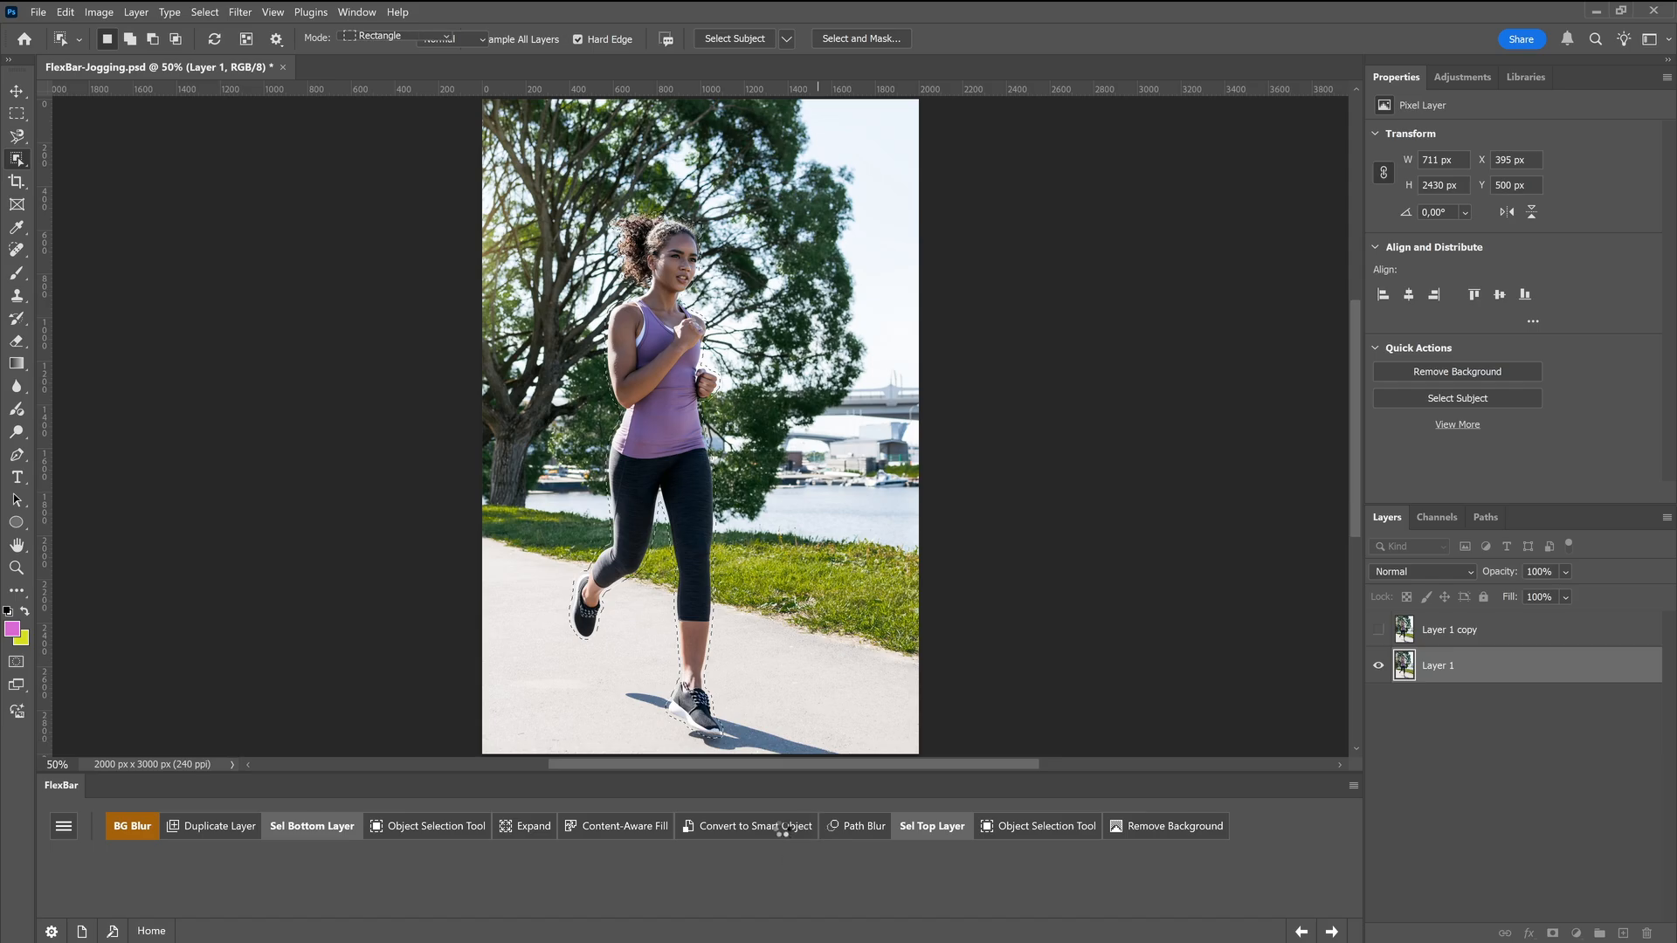
Convert Layer 1 to a smart object and apply Path Blur with three paths along the grass, the walkway and the tree-to-bridge background
{"action": "left_click", "coordinate": [855, 825]}
{"action": "left_click_drag", "start_coordinate": [720, 514], "coordinate": [519, 619]}
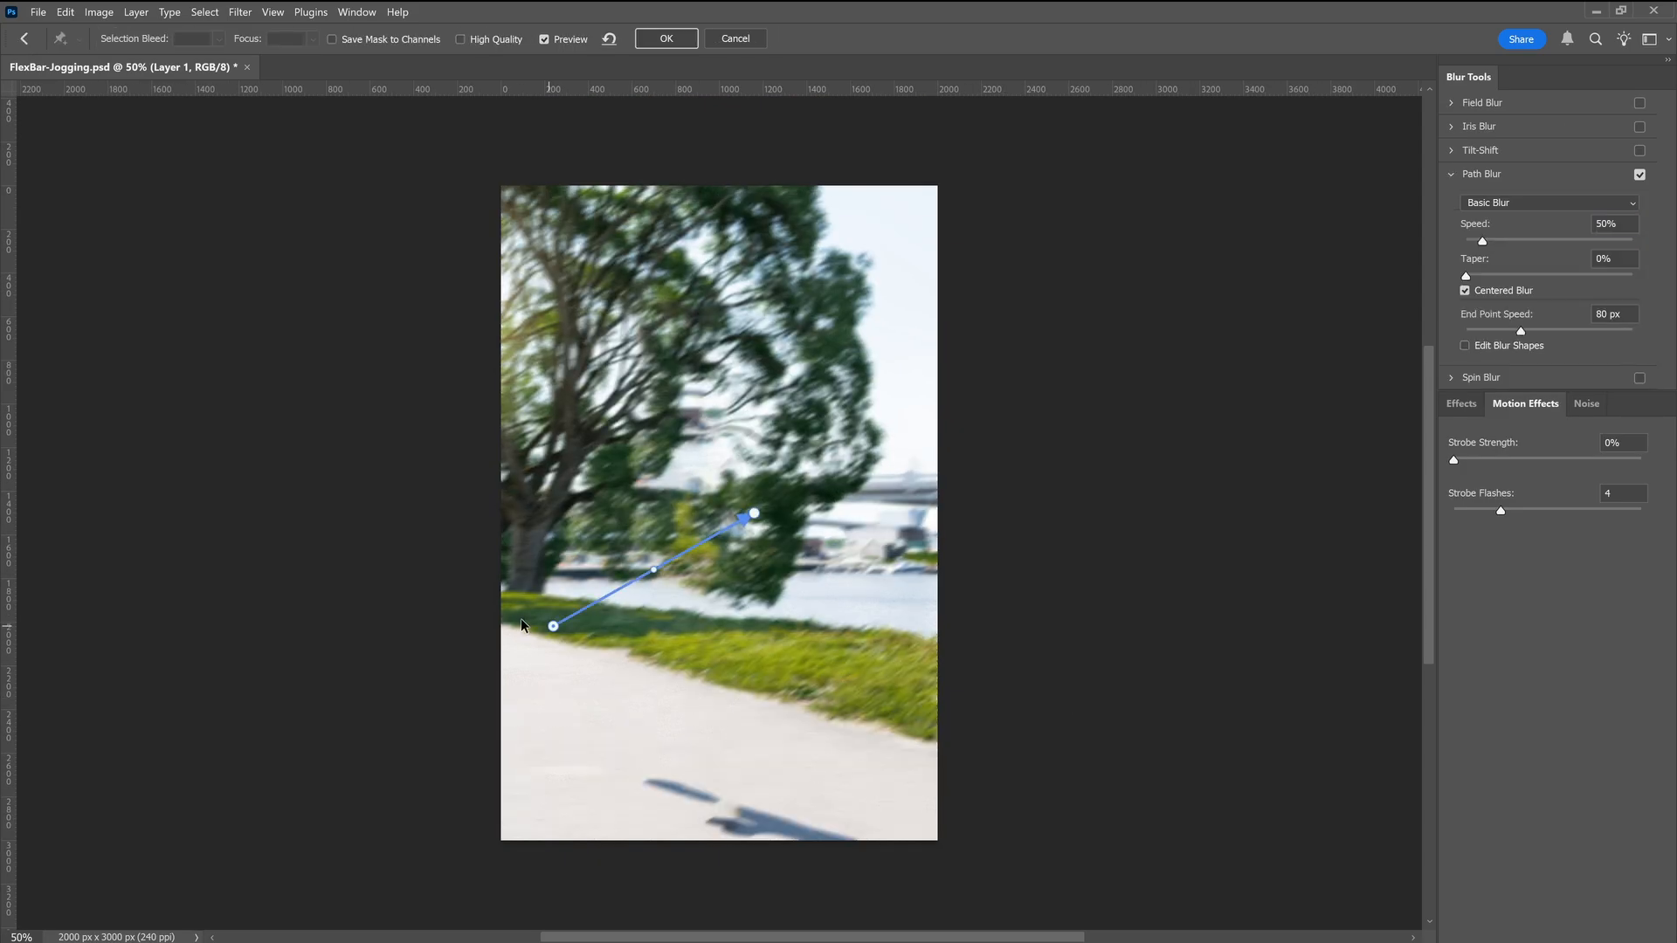
{"action": "left_click_drag", "start_coordinate": [883, 726], "coordinate": [882, 699]}
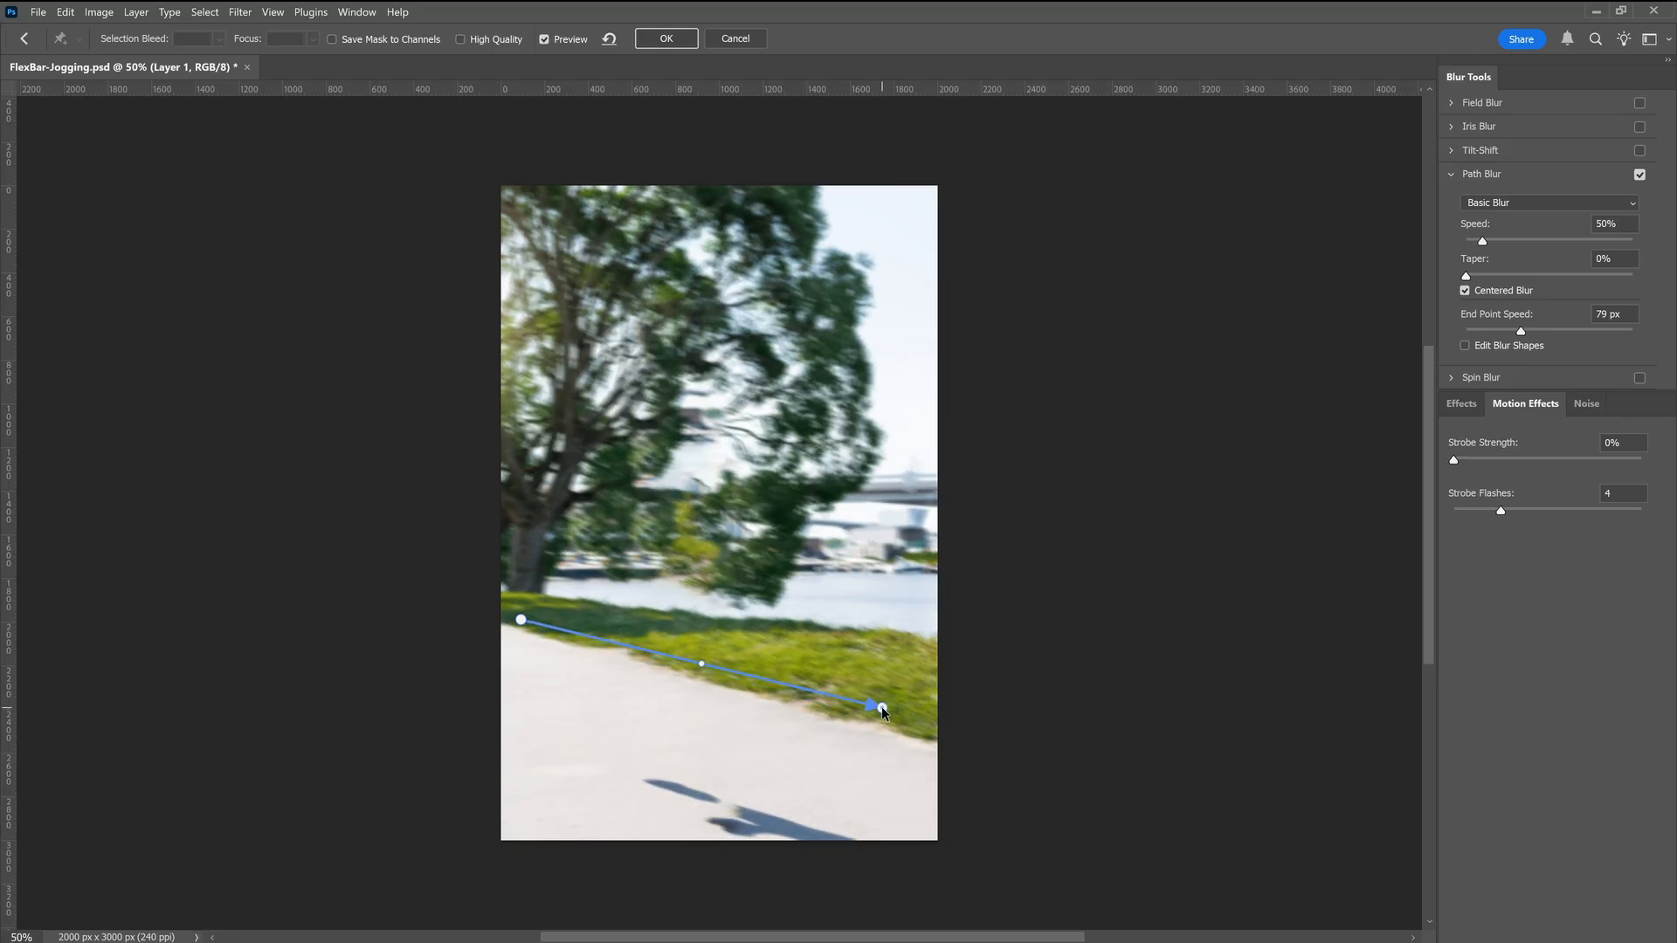
{"action": "left_click_drag", "start_coordinate": [520, 640], "coordinate": [769, 794]}
{"action": "left_click_drag", "start_coordinate": [535, 586], "coordinate": [866, 475]}
{"action": "left_click", "coordinate": [731, 531]}
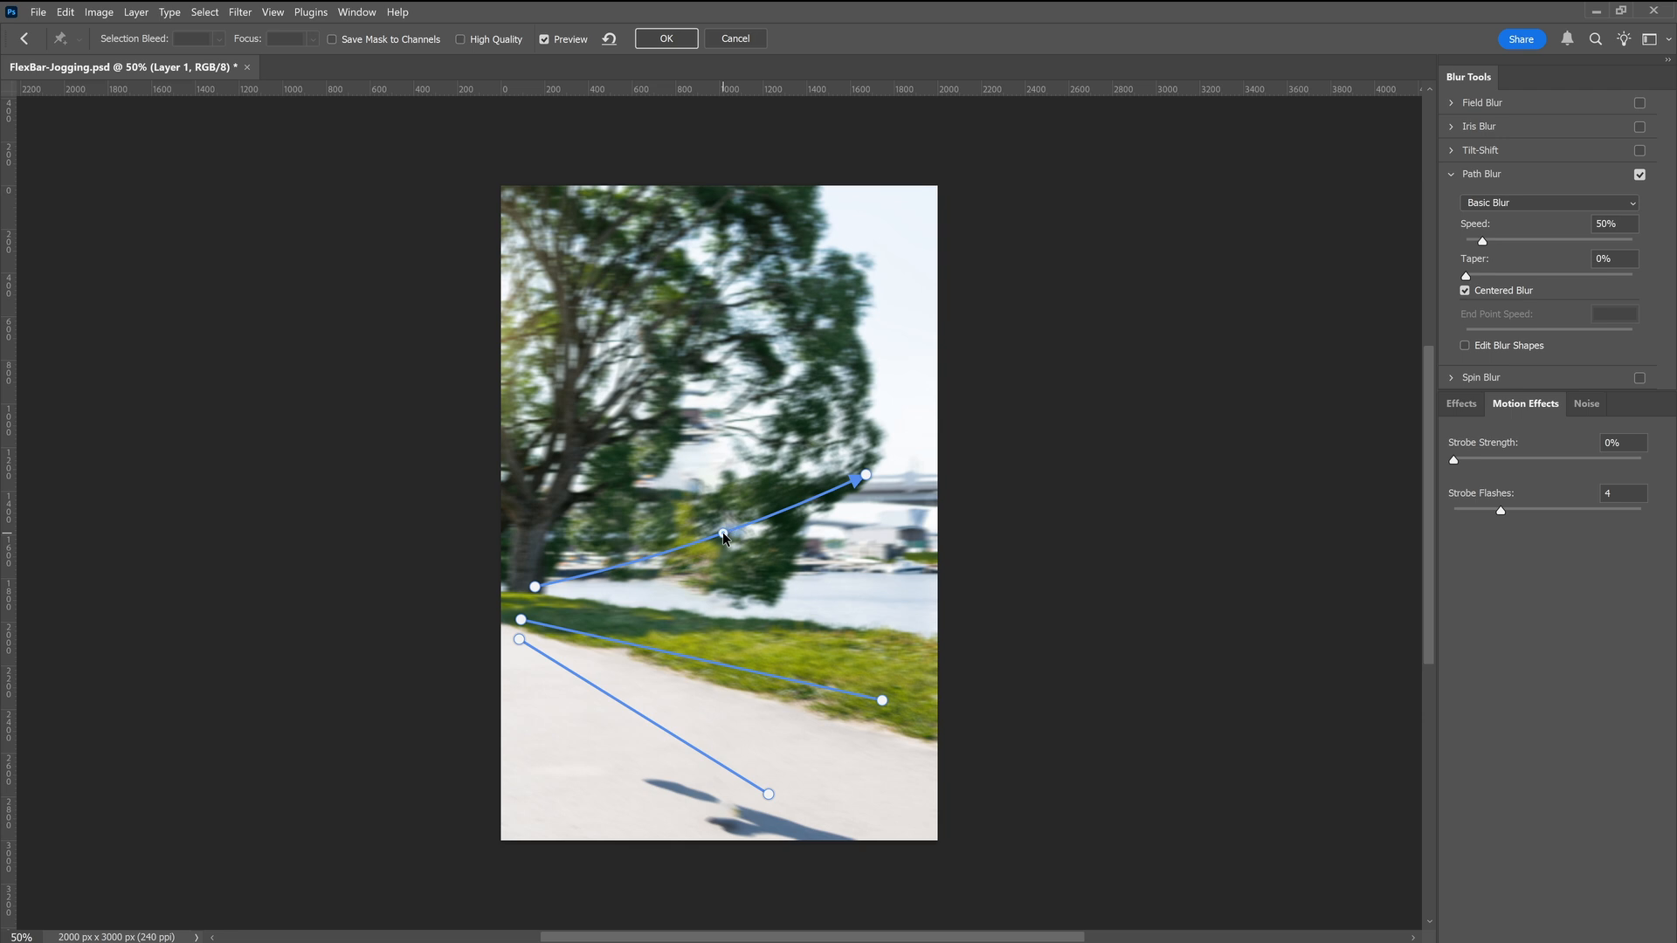
{"action": "mouse_move", "coordinate": [1497, 243]}
{"action": "left_mouse_down"}
{"action": "mouse_move", "coordinate": [1520, 241]}
{"action": "mouse_move", "coordinate": [1471, 246]}
{"action": "mouse_move", "coordinate": [1486, 249]}
{"action": "left_mouse_up"}
{"action": "left_click", "coordinate": [665, 38]}
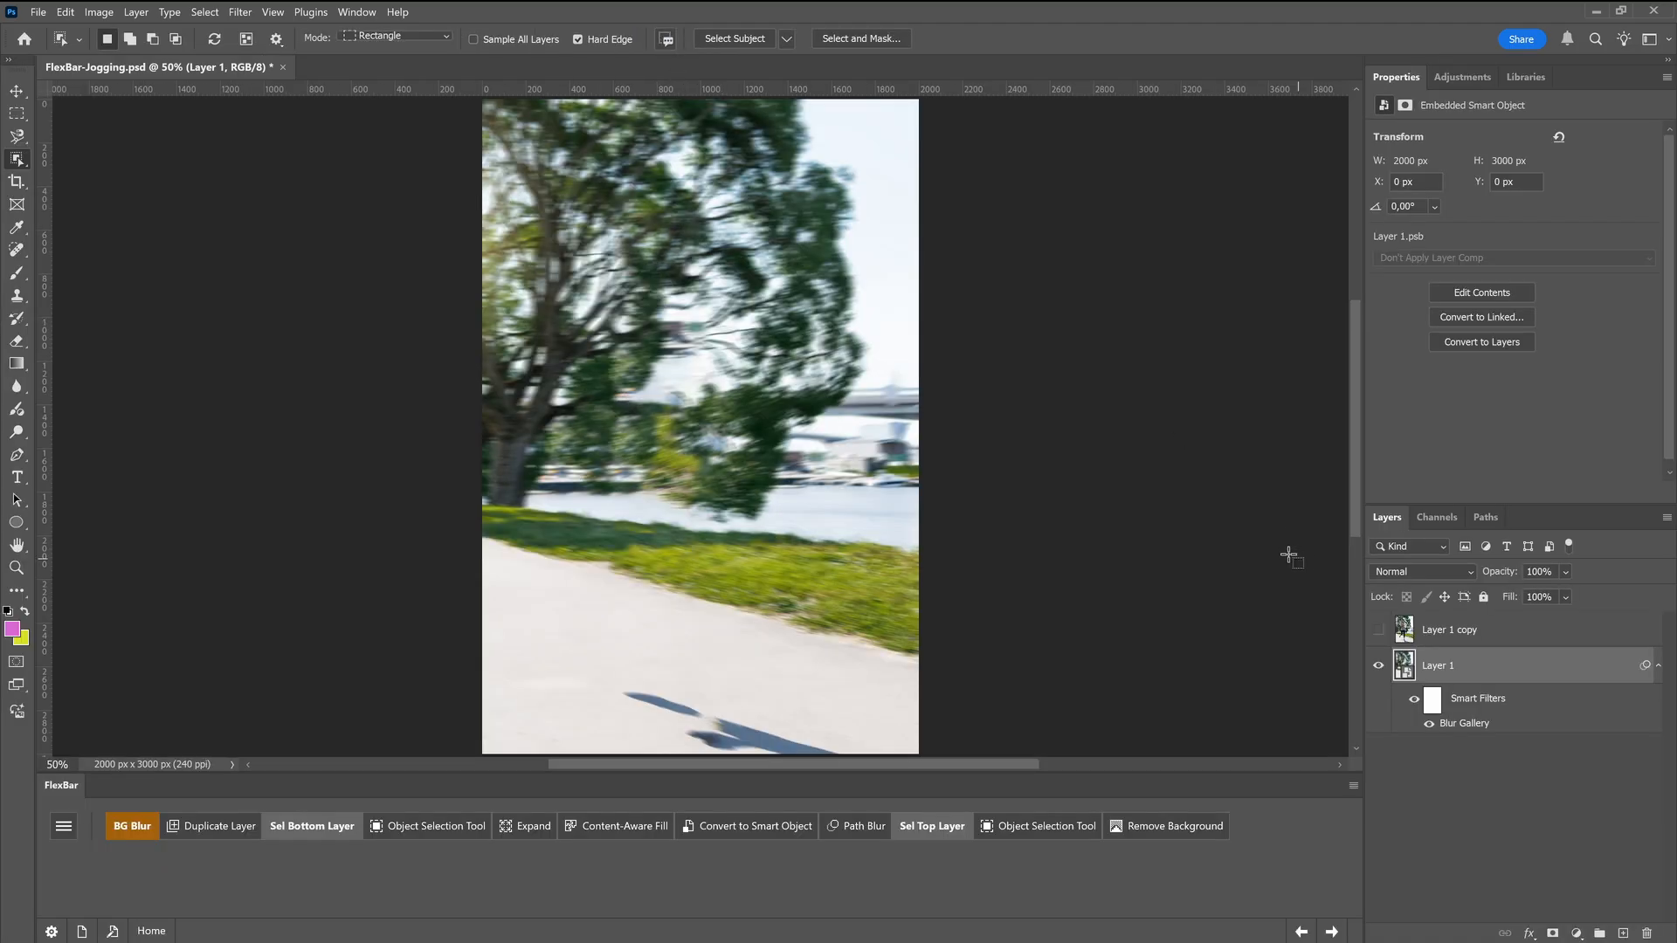
Show and select Layer 1 copy, and remove its background, discarding the current selection
{"action": "left_click", "coordinate": [1379, 630]}
{"action": "left_click", "coordinate": [1453, 641]}
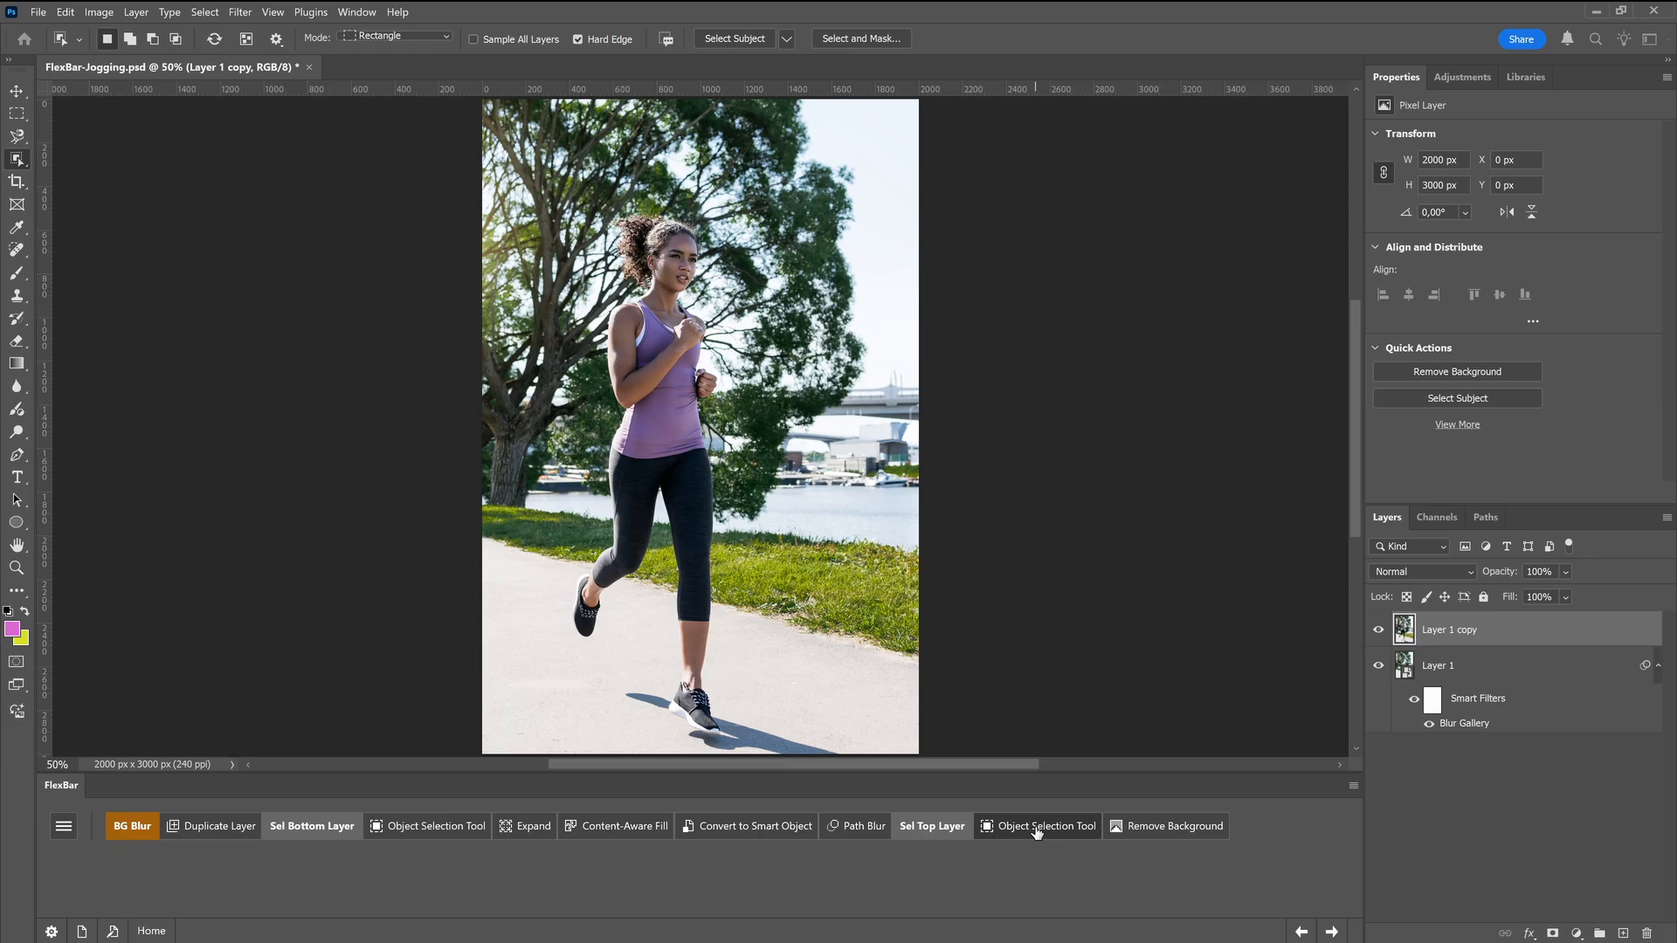
{"action": "left_click", "coordinate": [1141, 825]}
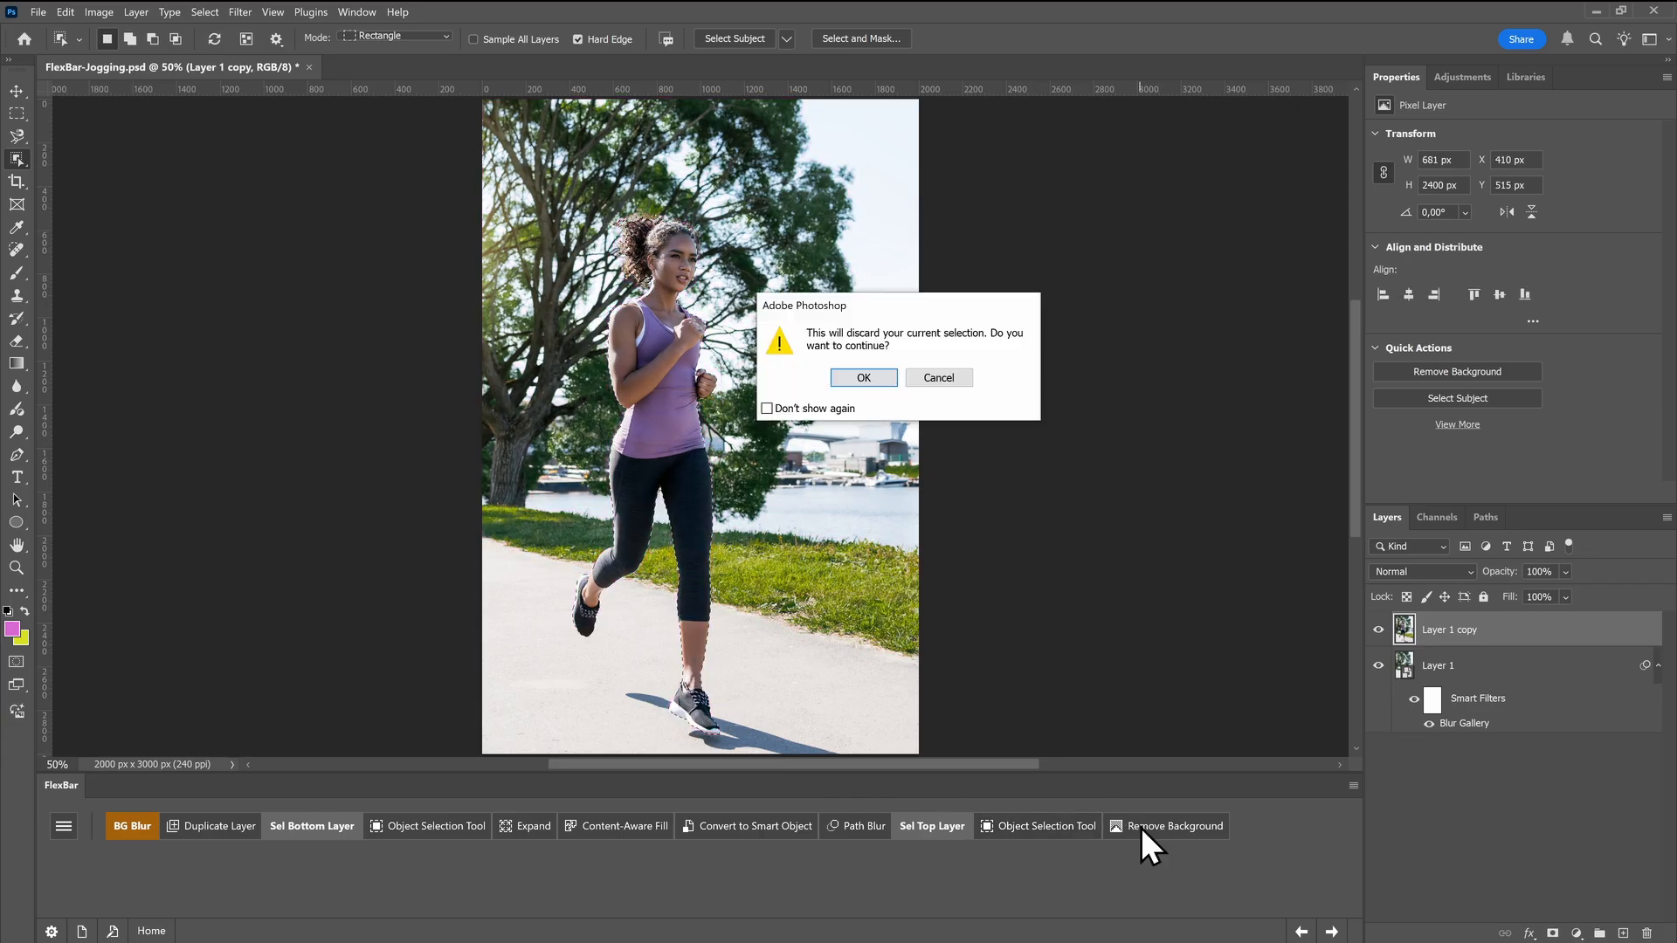
{"action": "left_click", "coordinate": [857, 381]}
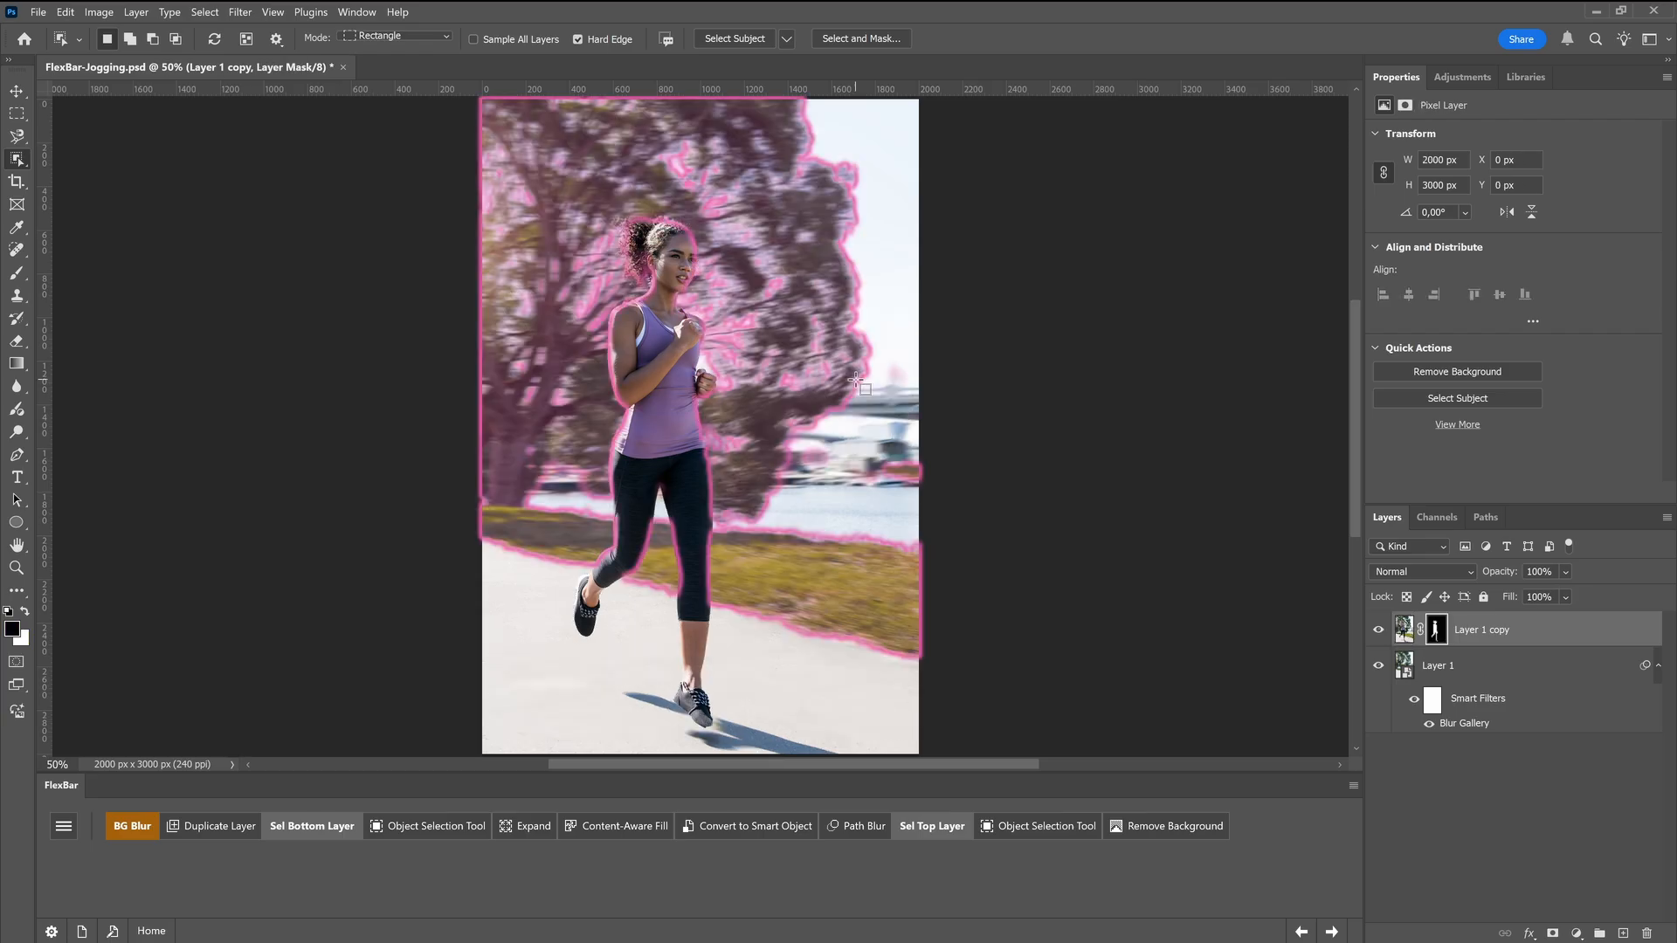
Compare the result by toggling Layer 1's visibility and Layer 1 copy's mask off and back on
{"action": "left_click", "coordinate": [1380, 669]}
{"action": "left_click", "coordinate": [1380, 669]}
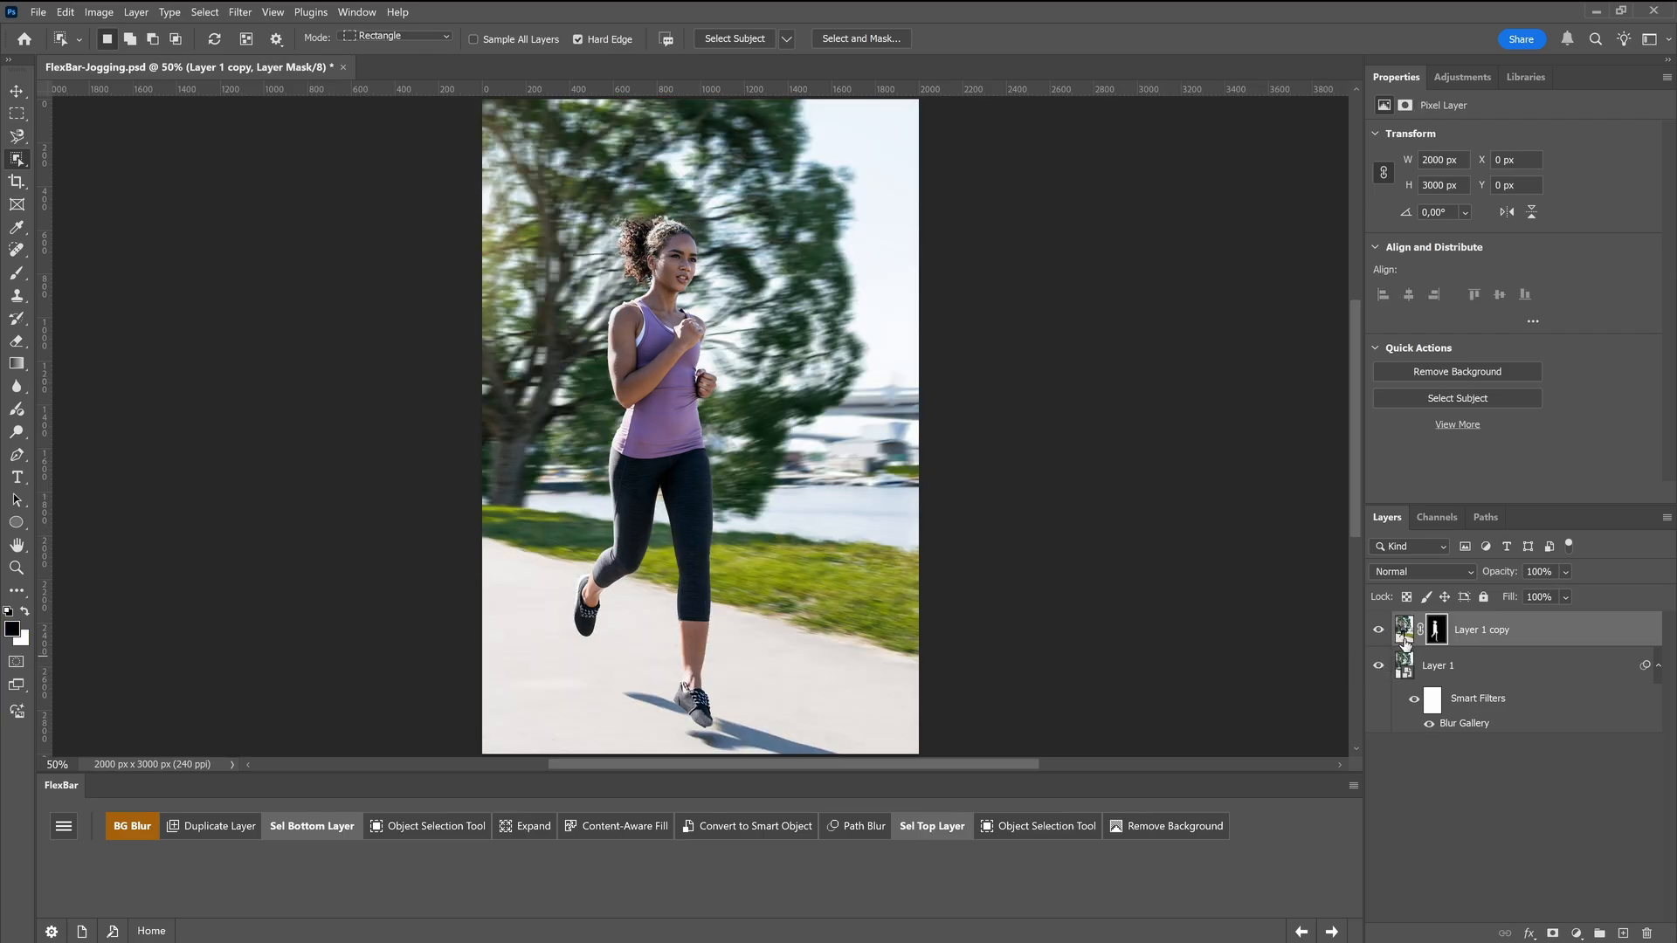
{"action": "right_click", "coordinate": [1437, 629]}
{"action": "left_click", "coordinate": [1463, 633]}
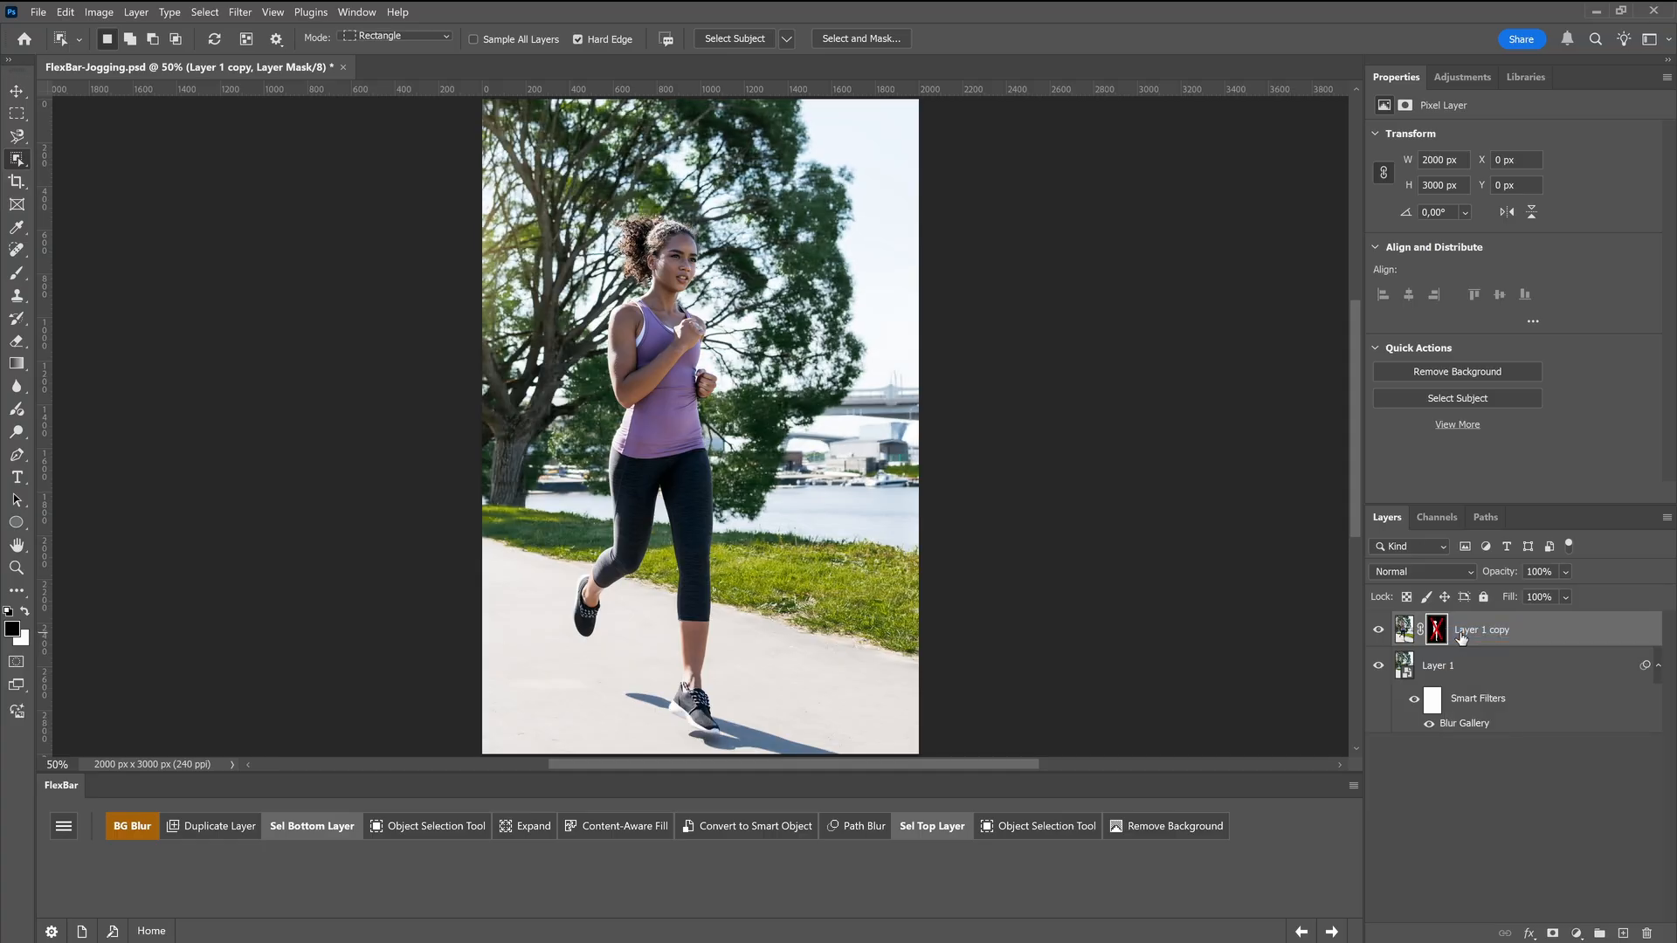
{"action": "right_click", "coordinate": [1431, 632]}
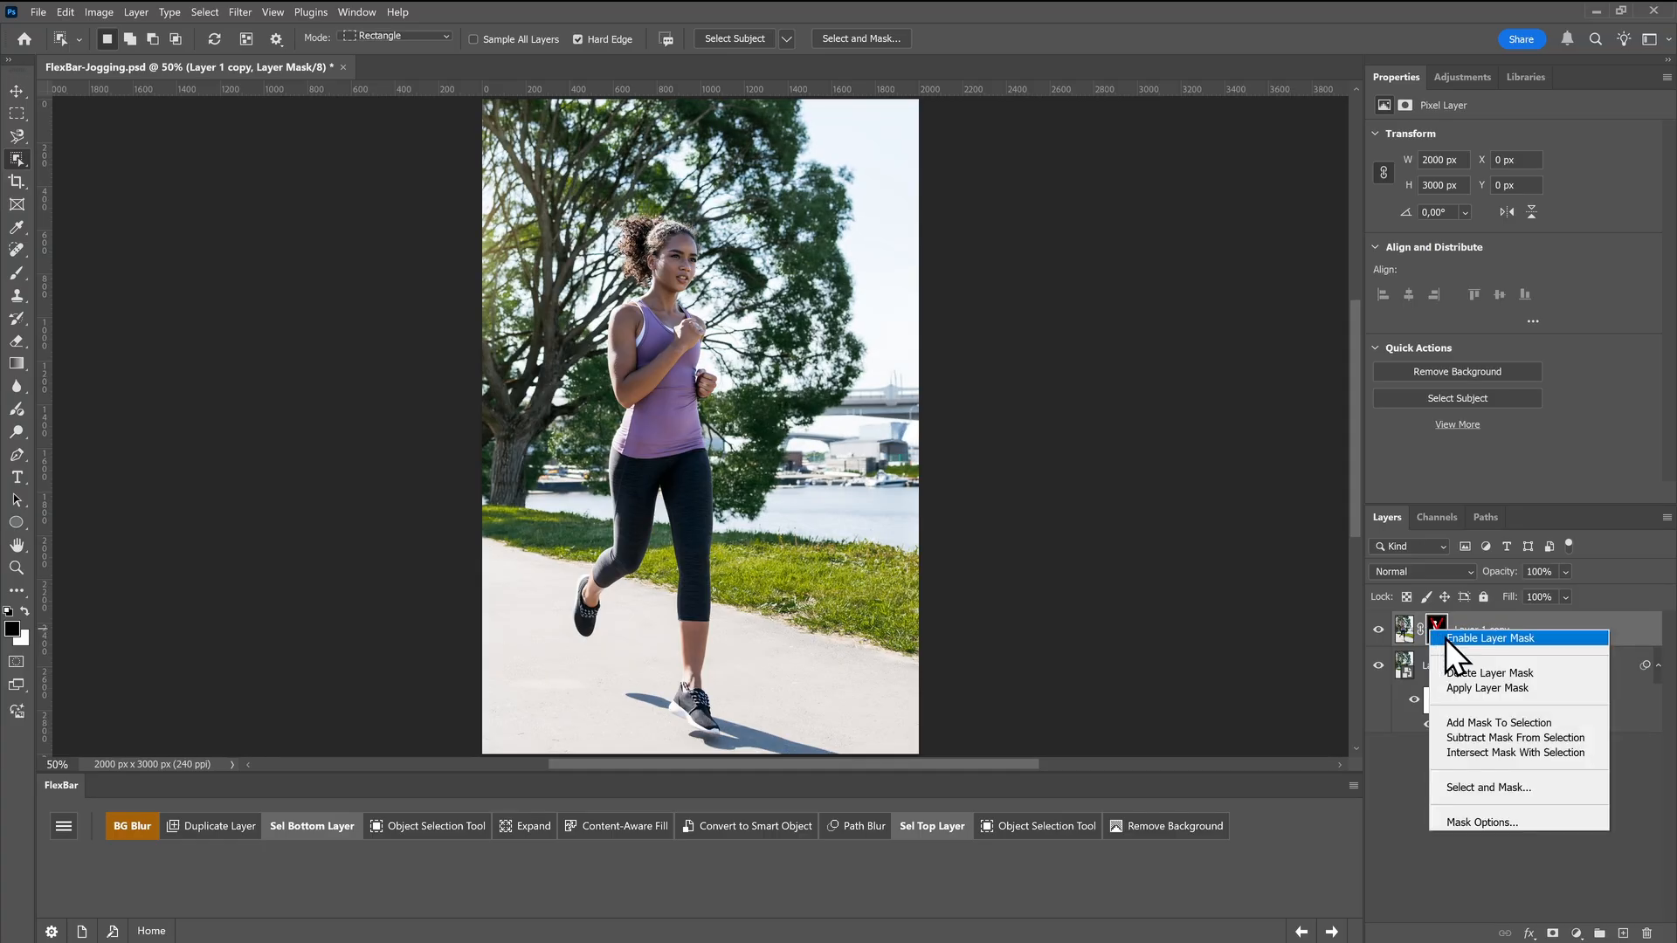
{"action": "left_click", "coordinate": [1445, 638]}
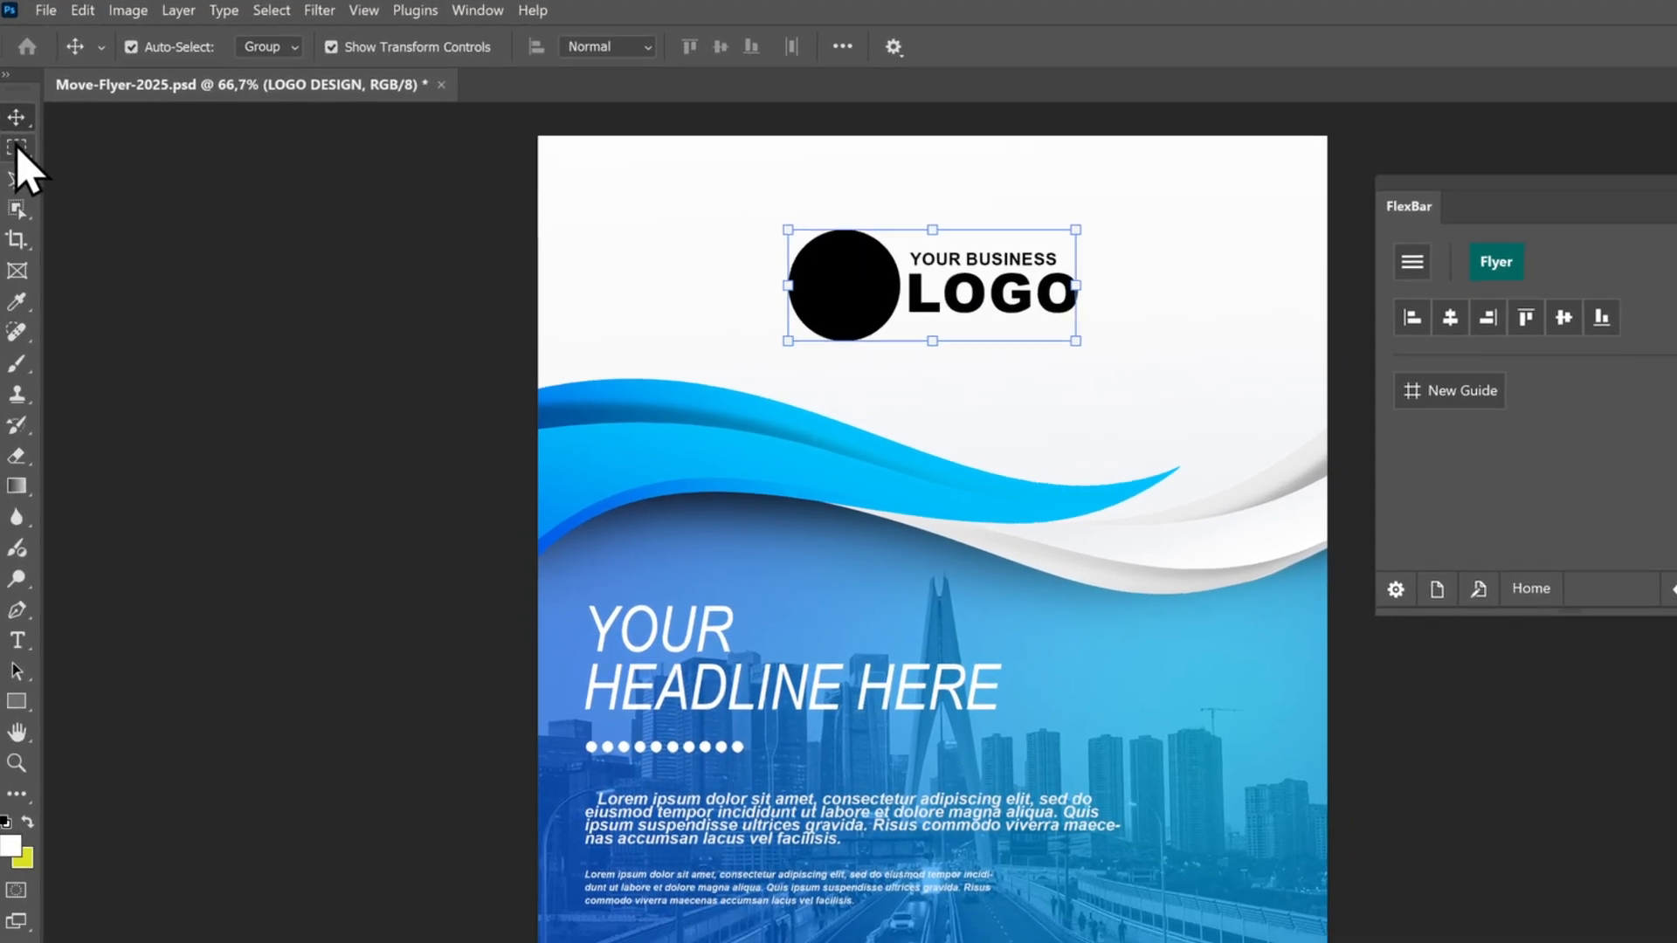
With the Move tool, try aligning the LOGO DESIGN group to the left, centre and right of the flyer, finishing horizontally centred
{"action": "left_click", "coordinate": [17, 113]}
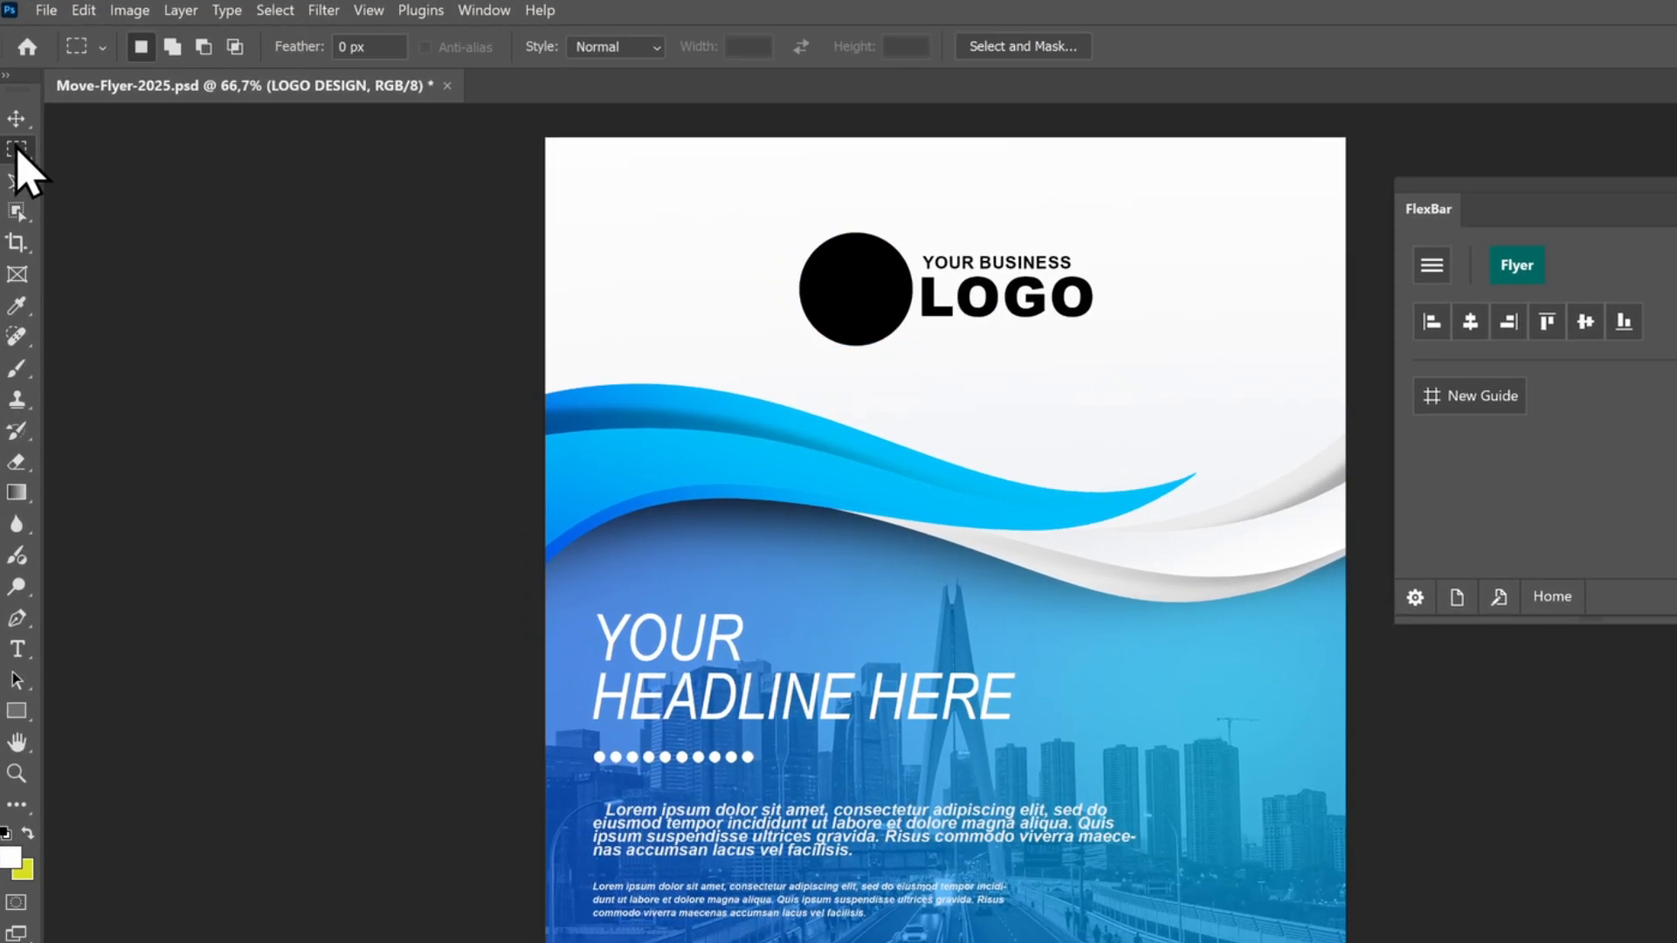
{"action": "left_click", "coordinate": [16, 123]}
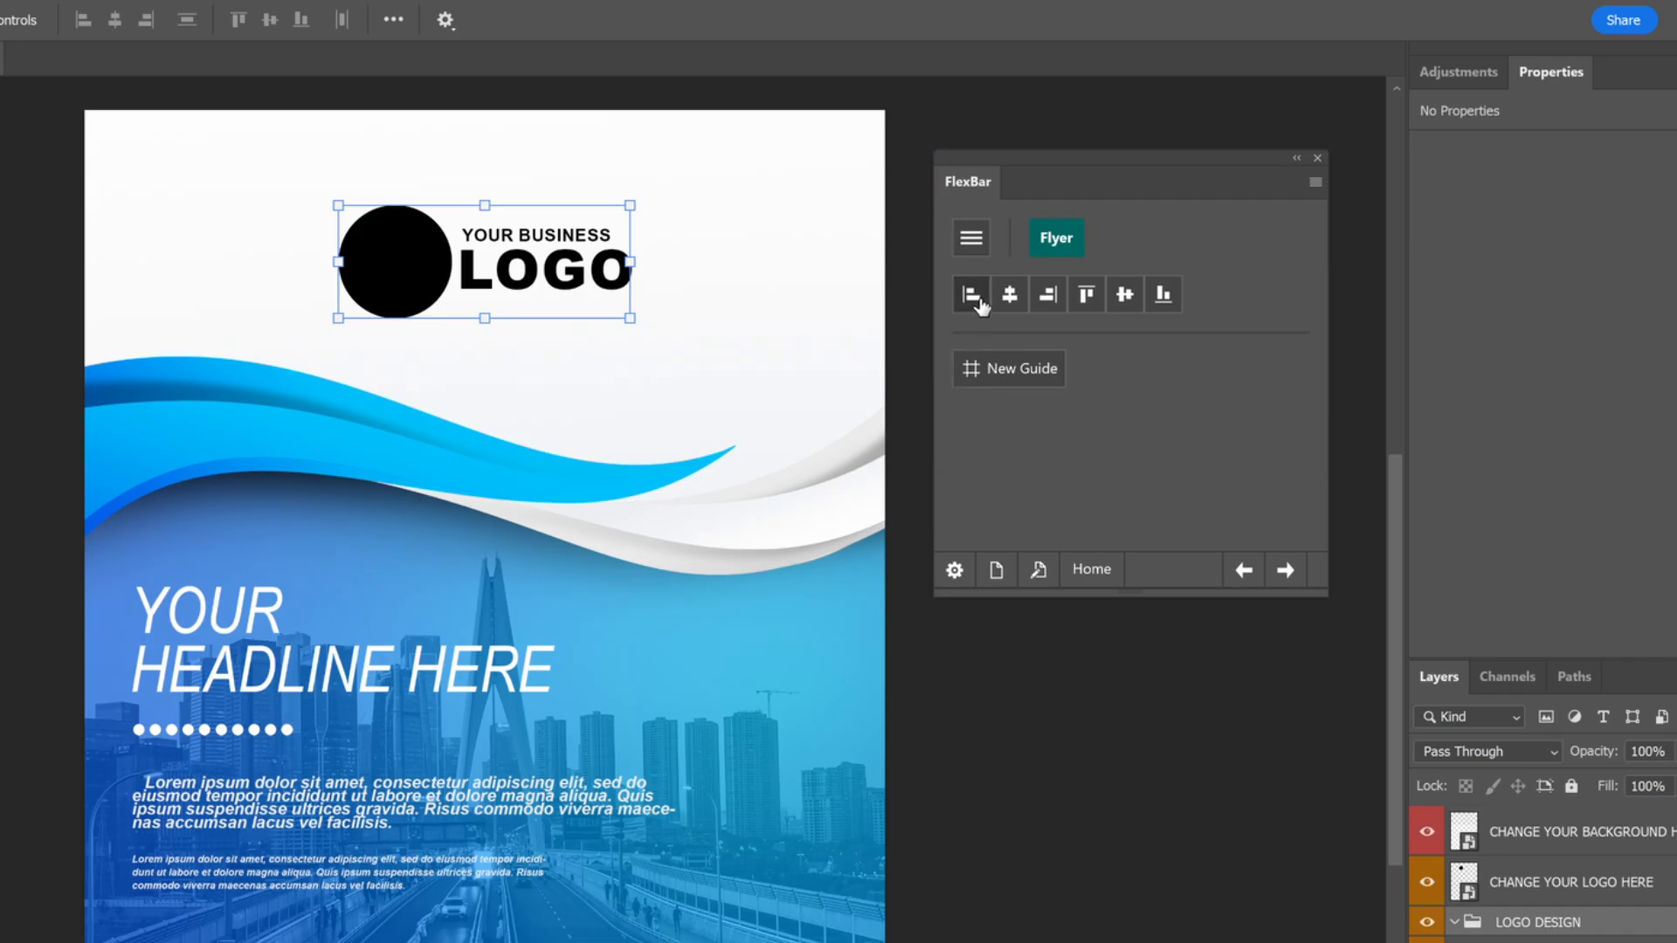
{"action": "left_click", "coordinate": [981, 304]}
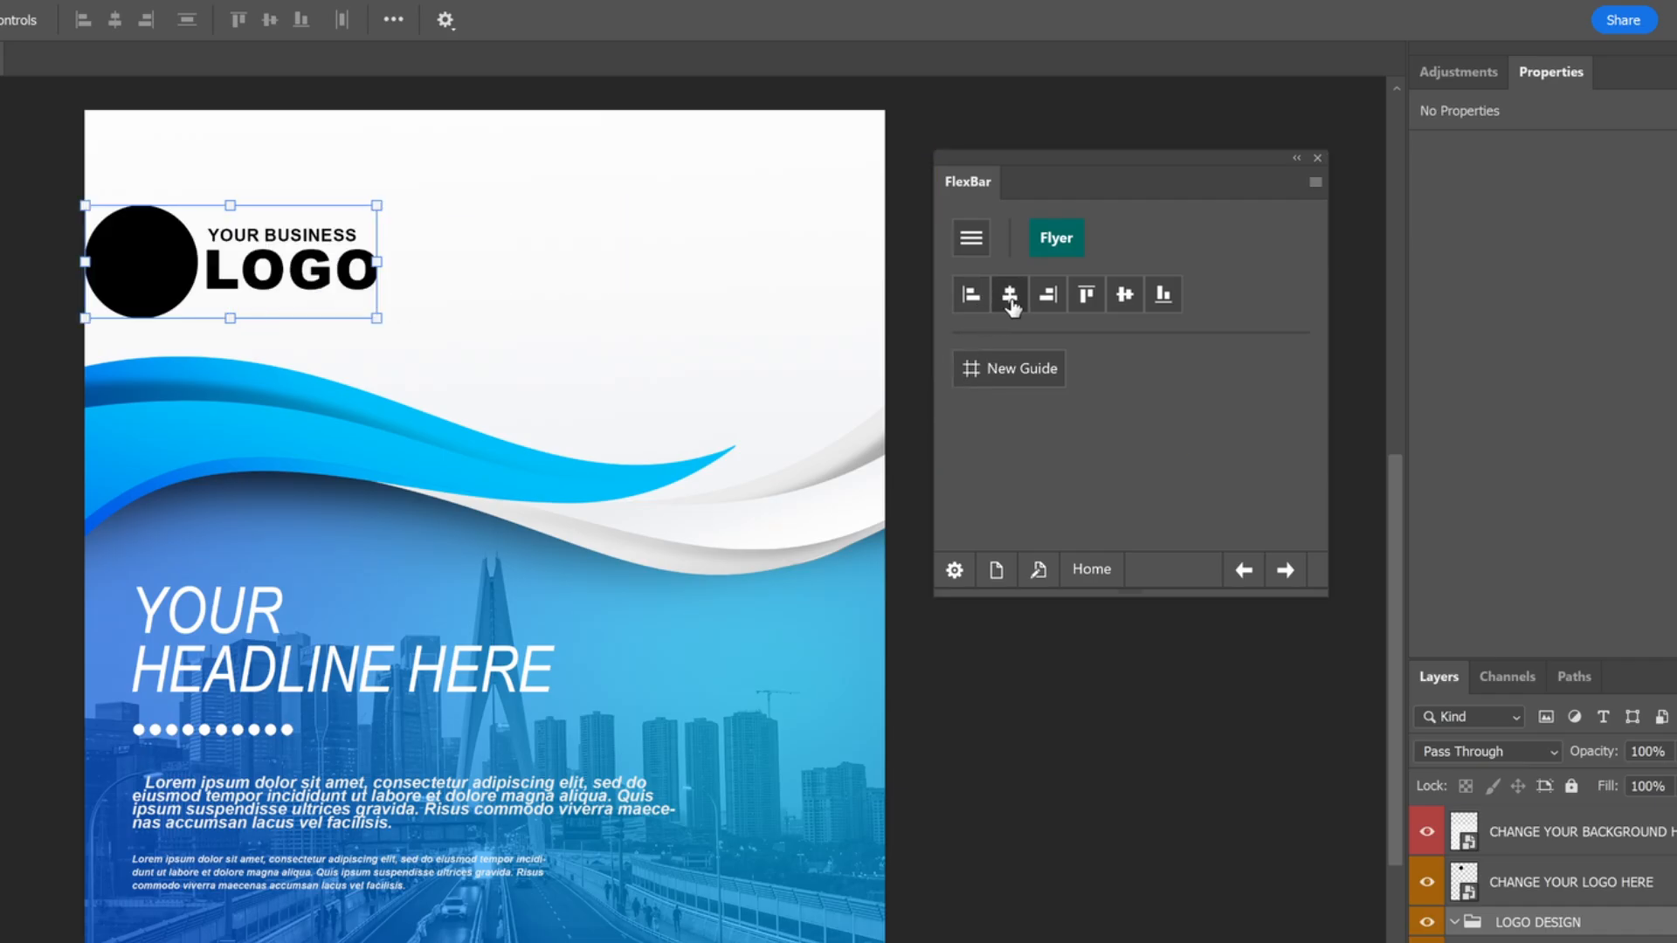
{"action": "left_click", "coordinate": [1010, 297]}
{"action": "left_click", "coordinate": [1046, 300]}
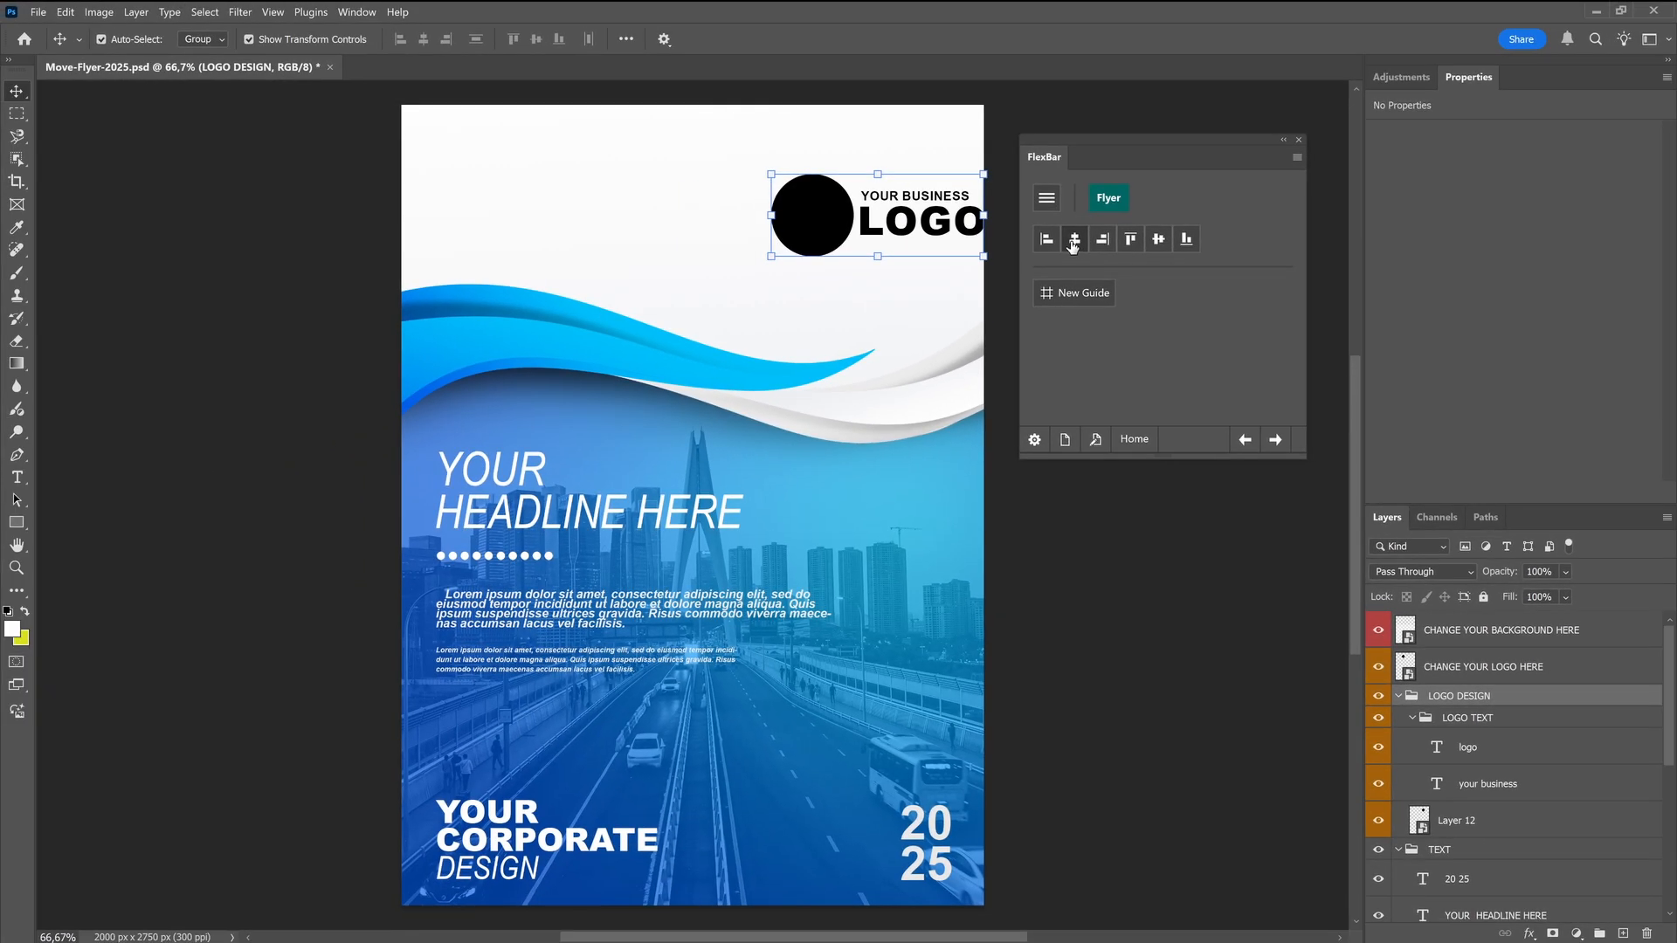
{"action": "left_click", "coordinate": [1062, 252]}
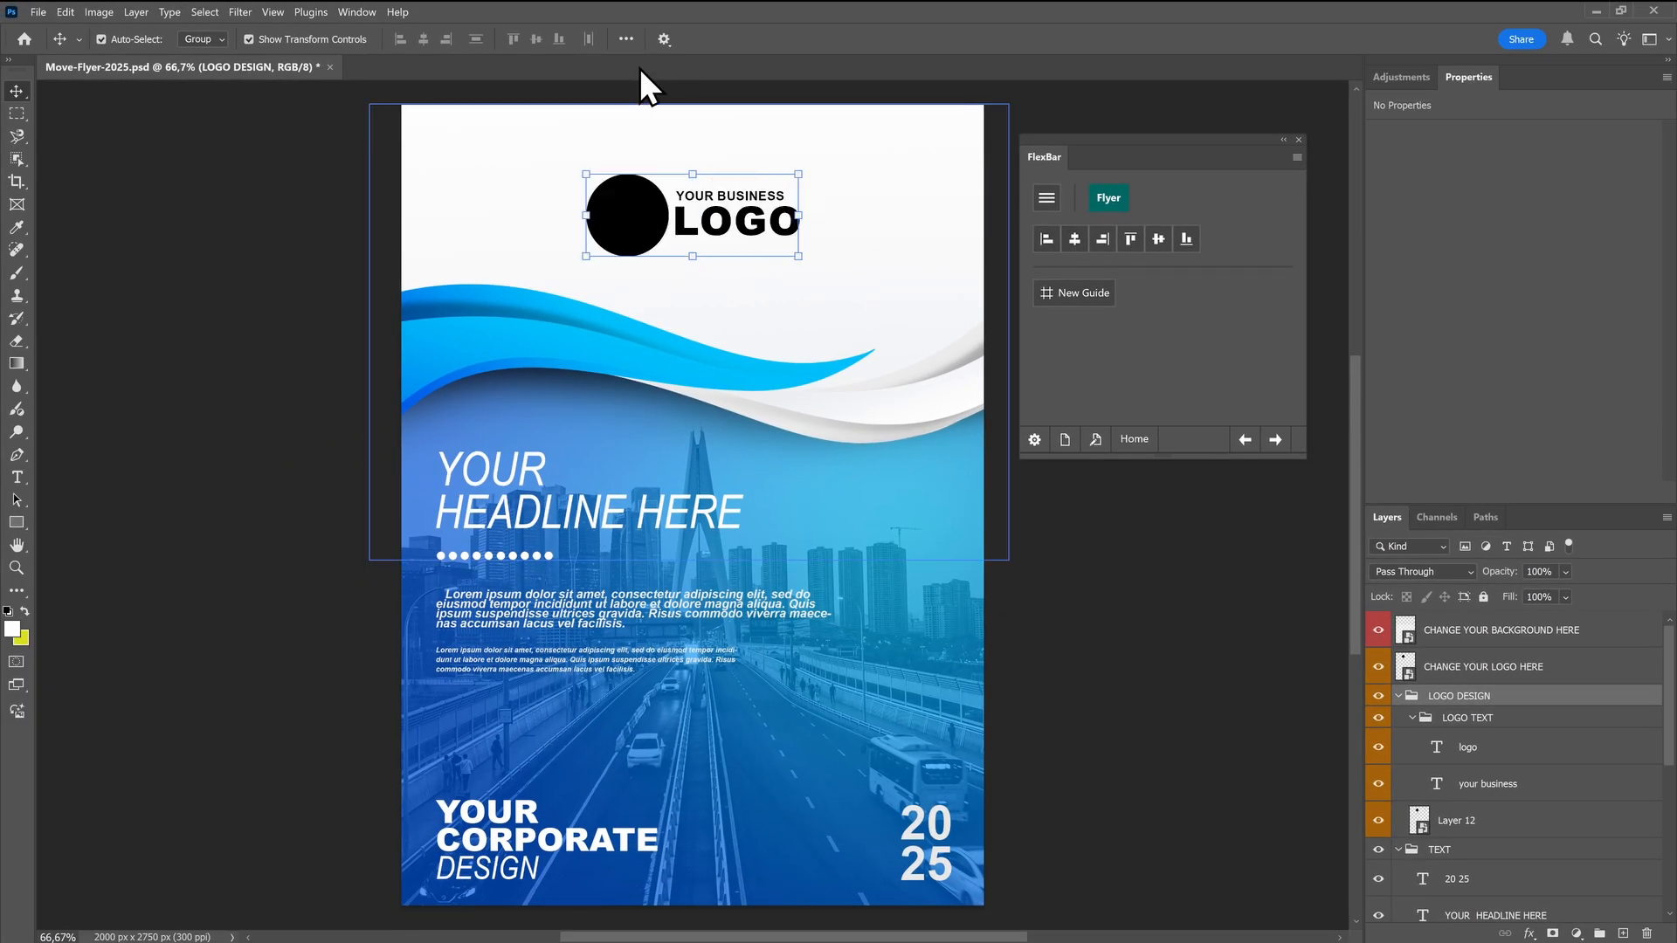
{"action": "left_click", "coordinate": [627, 38]}
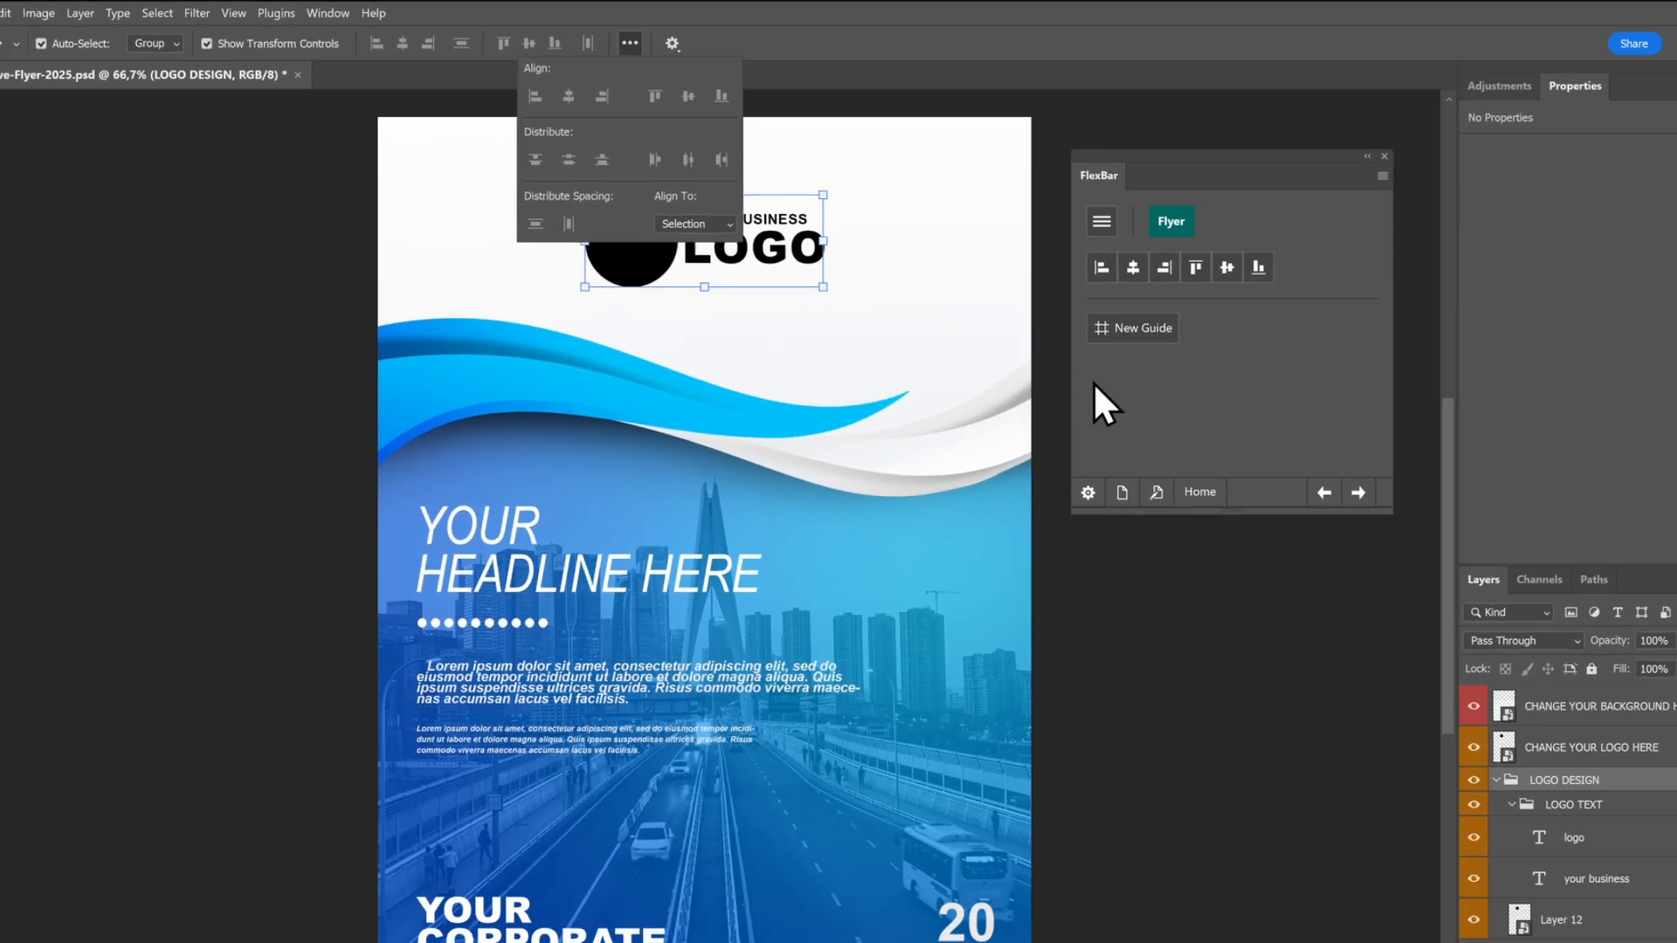
{"action": "left_click", "coordinate": [1237, 468]}
Add a vertical magenta guide at 120 px to the flyer
{"action": "left_click", "coordinate": [1065, 297]}
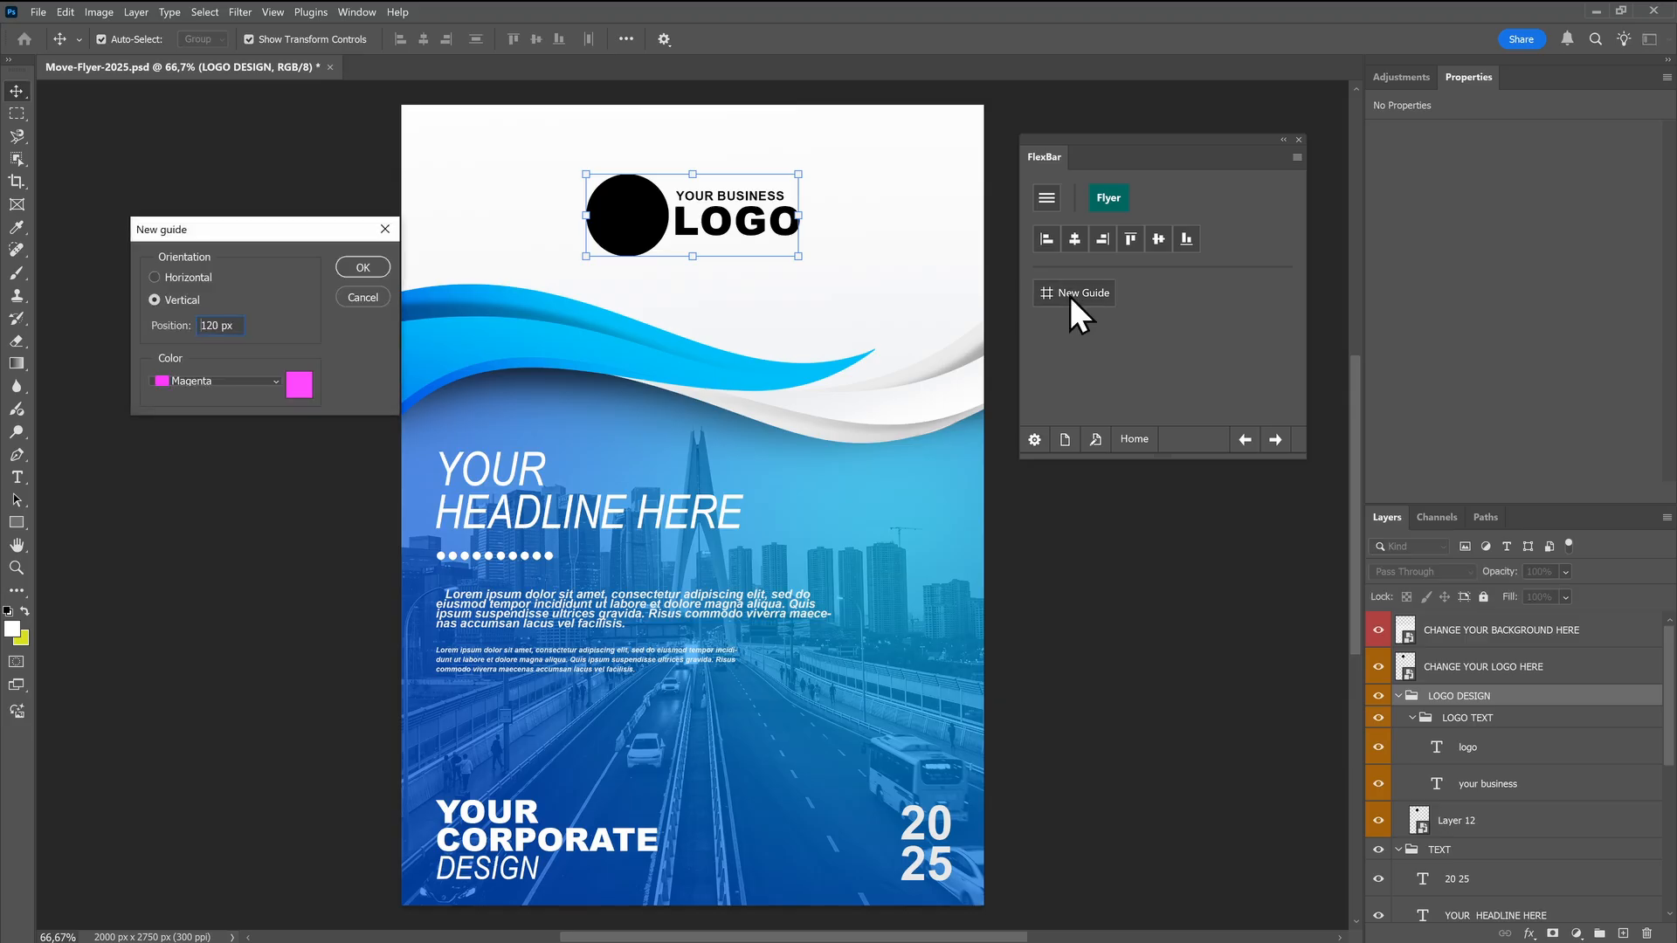
{"action": "key", "text": "Return"}
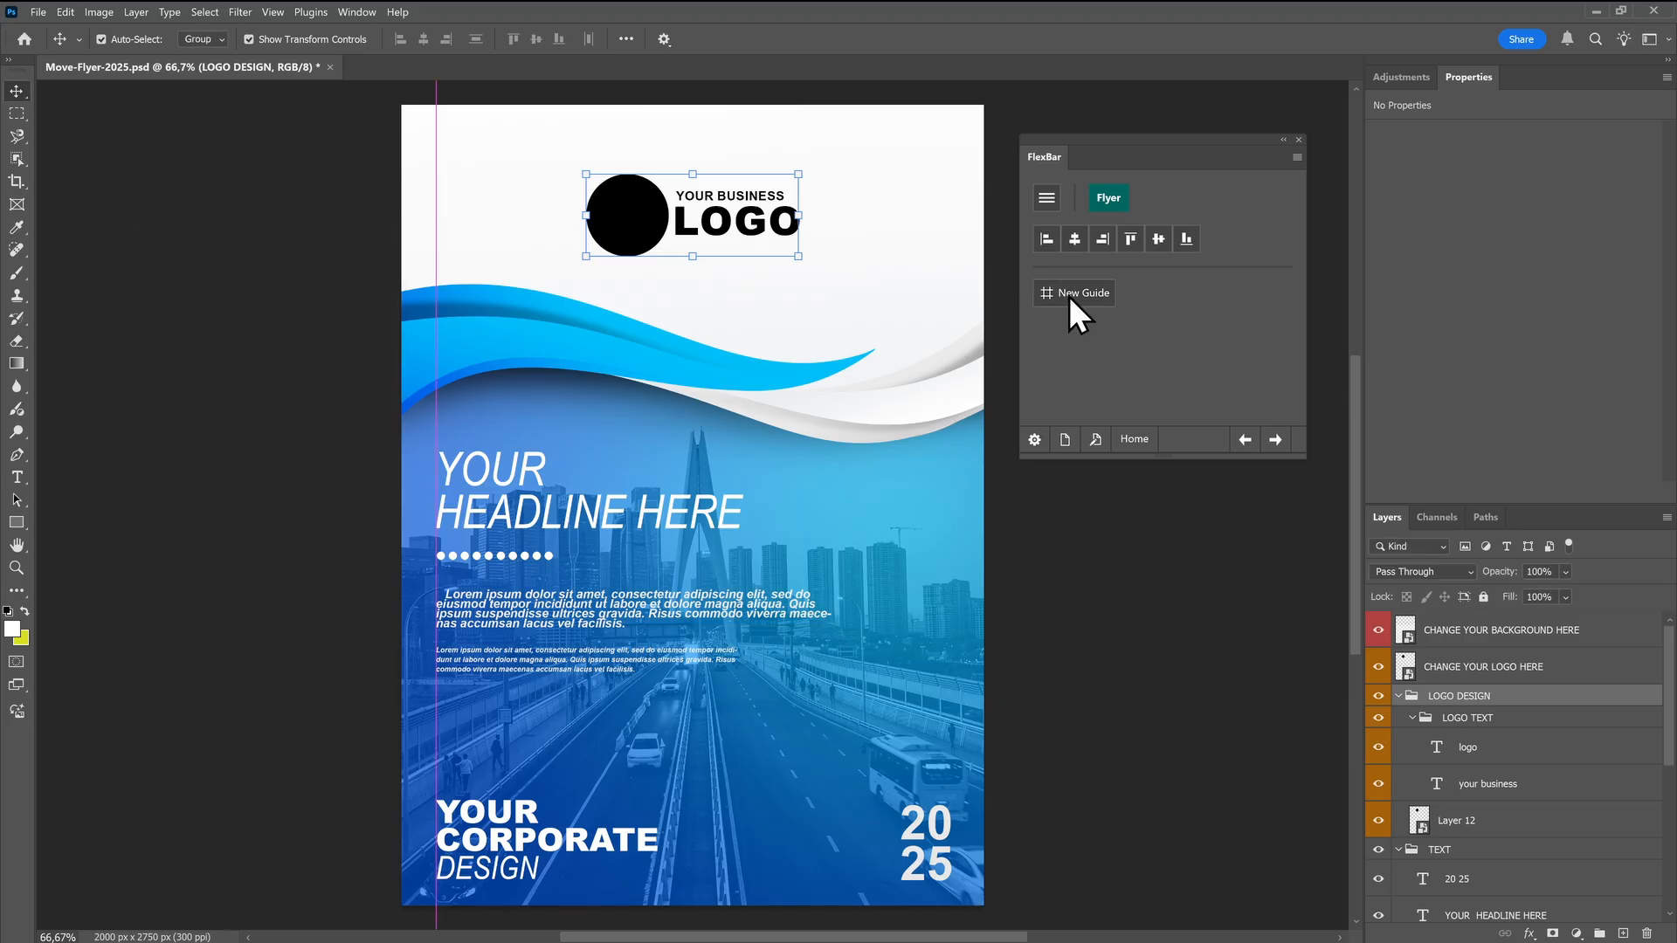
{"action": "left_click", "coordinate": [270, 13]}
{"action": "mouse_move", "coordinate": [401, 476]}
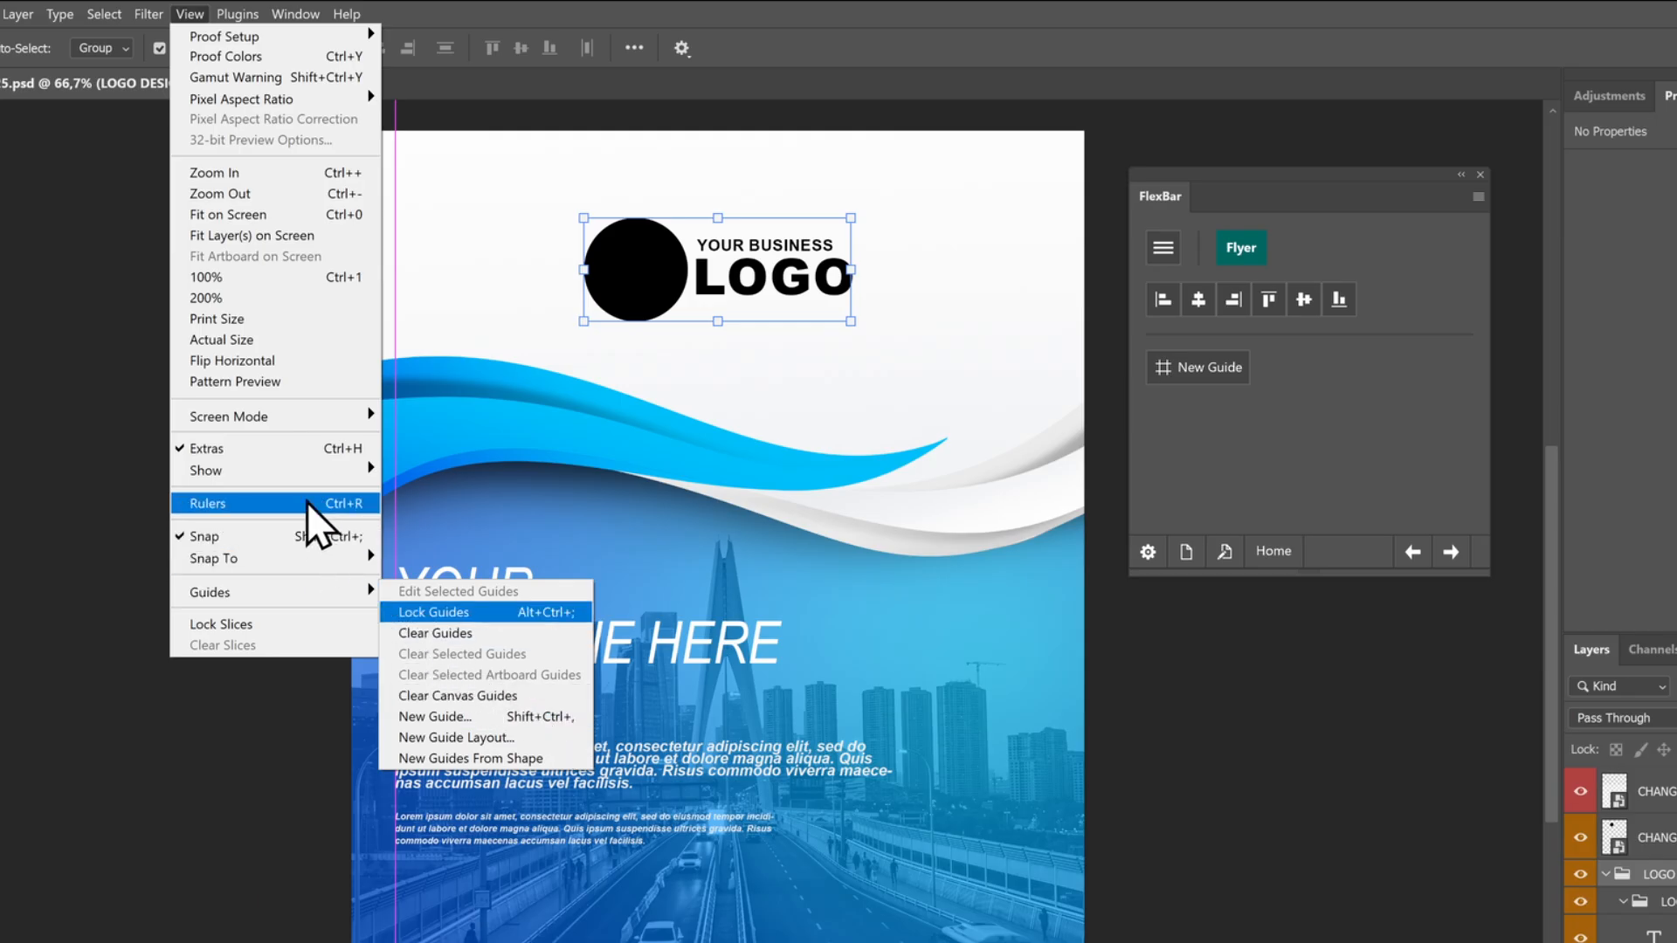
{"action": "mouse_move", "coordinate": [323, 472]}
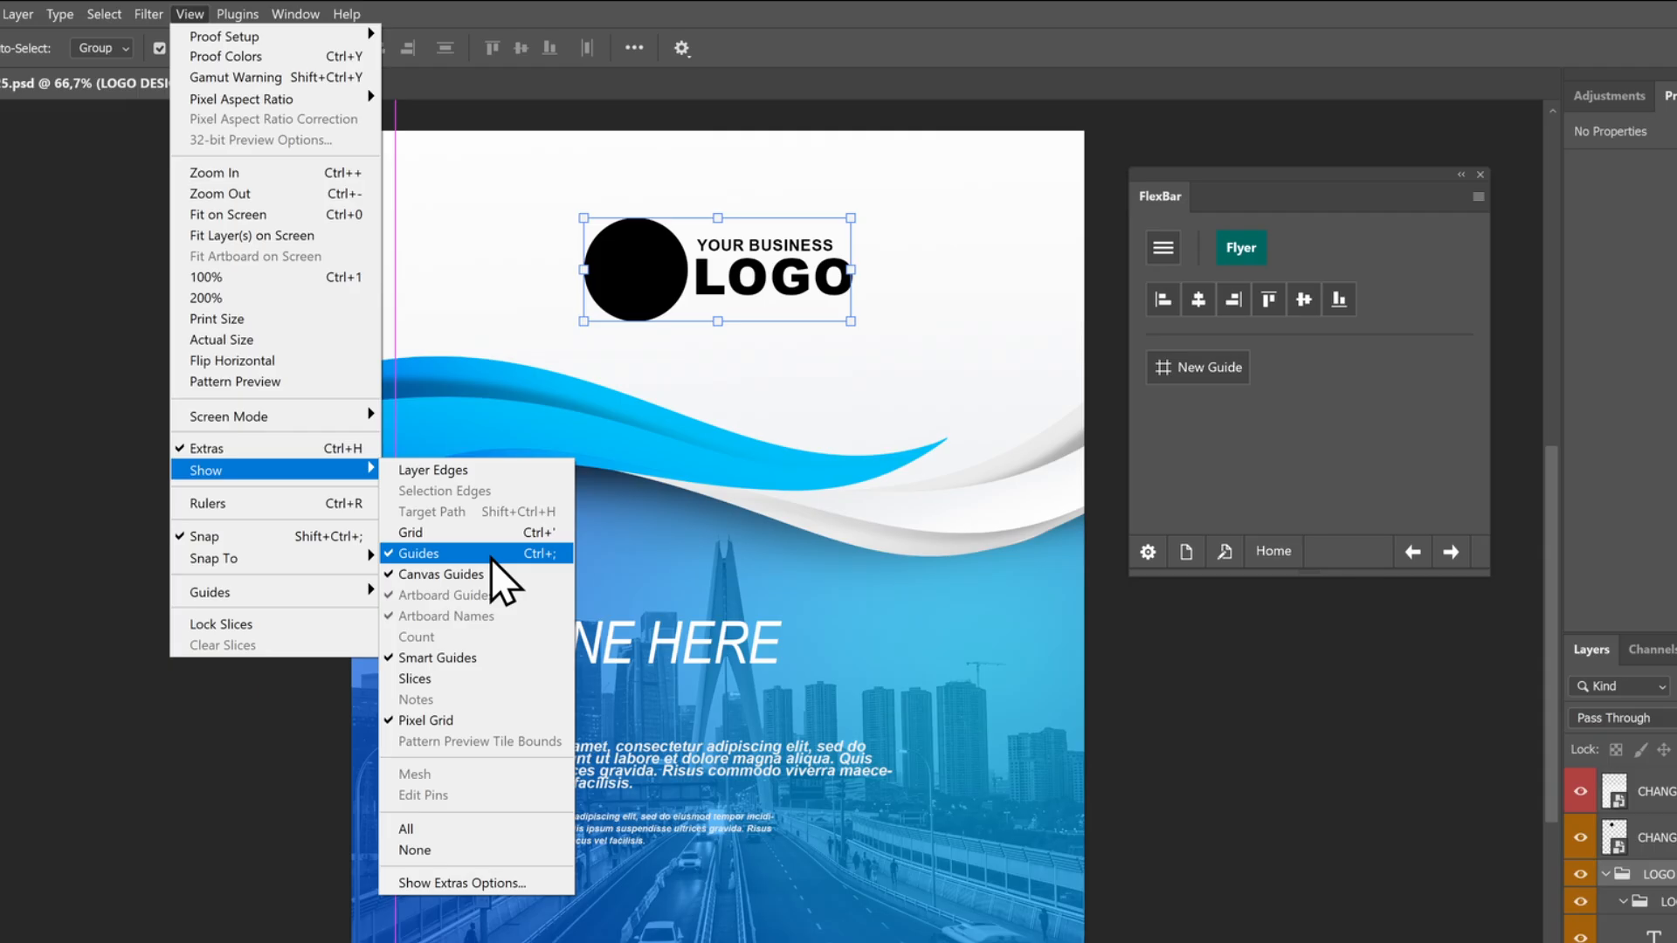
{"action": "left_click", "coordinate": [1204, 470]}
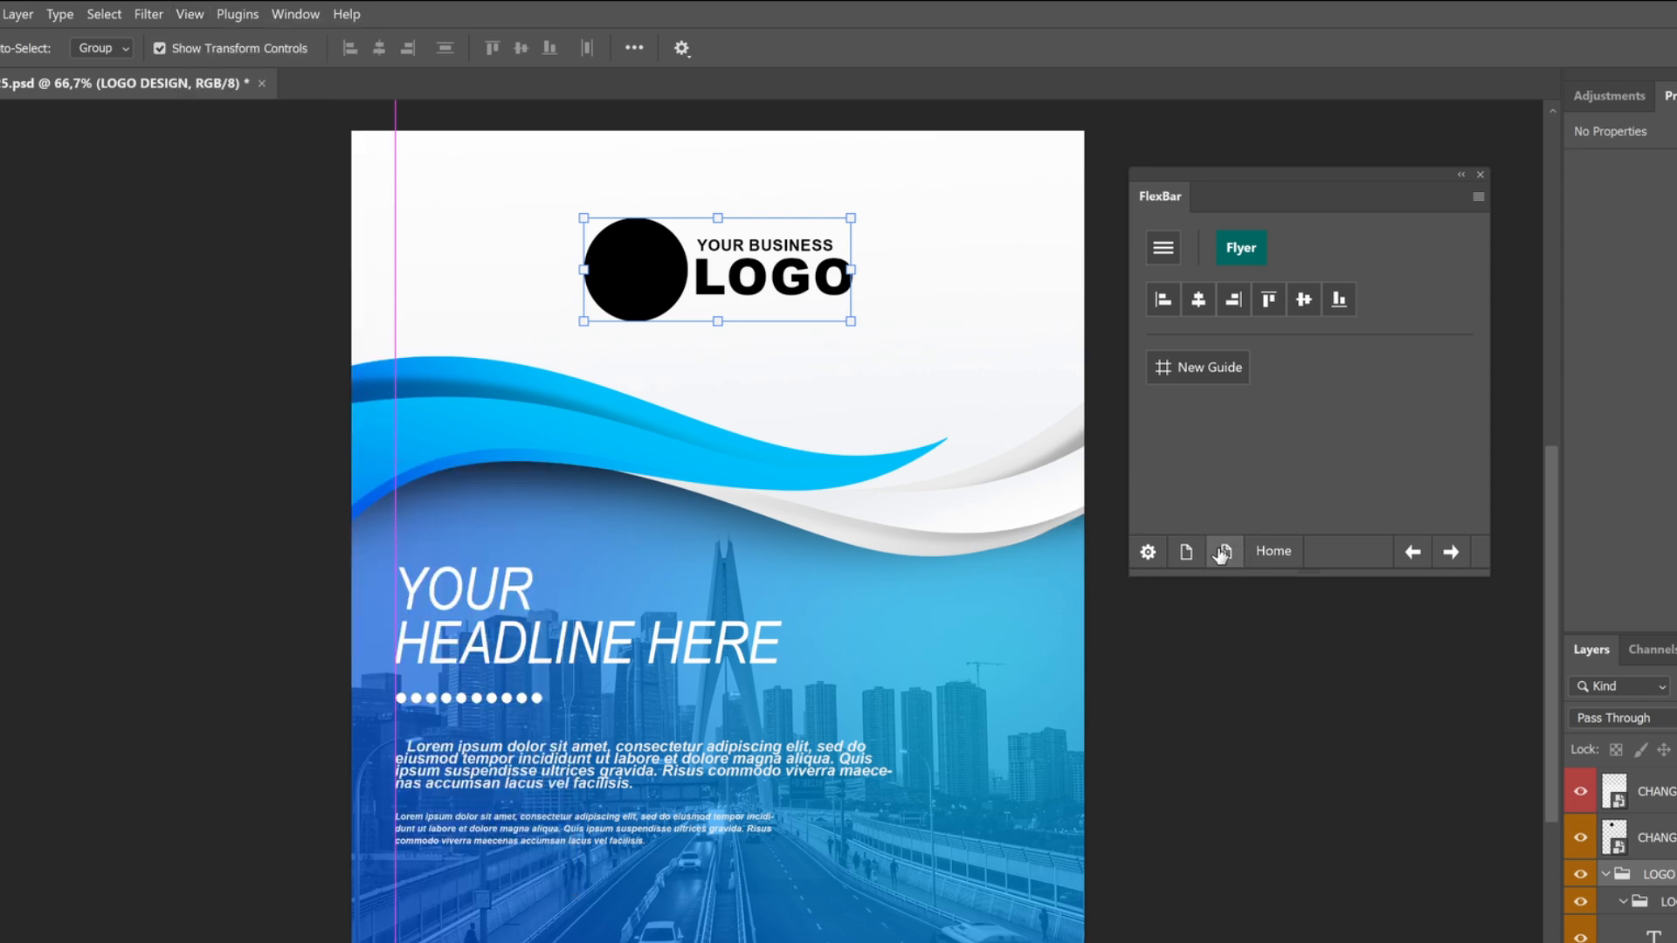
Edit the FlexBar Flyer page and, using a search for "guide", add a Show/hide Guides button after New Guide
{"action": "left_click", "coordinate": [1224, 553]}
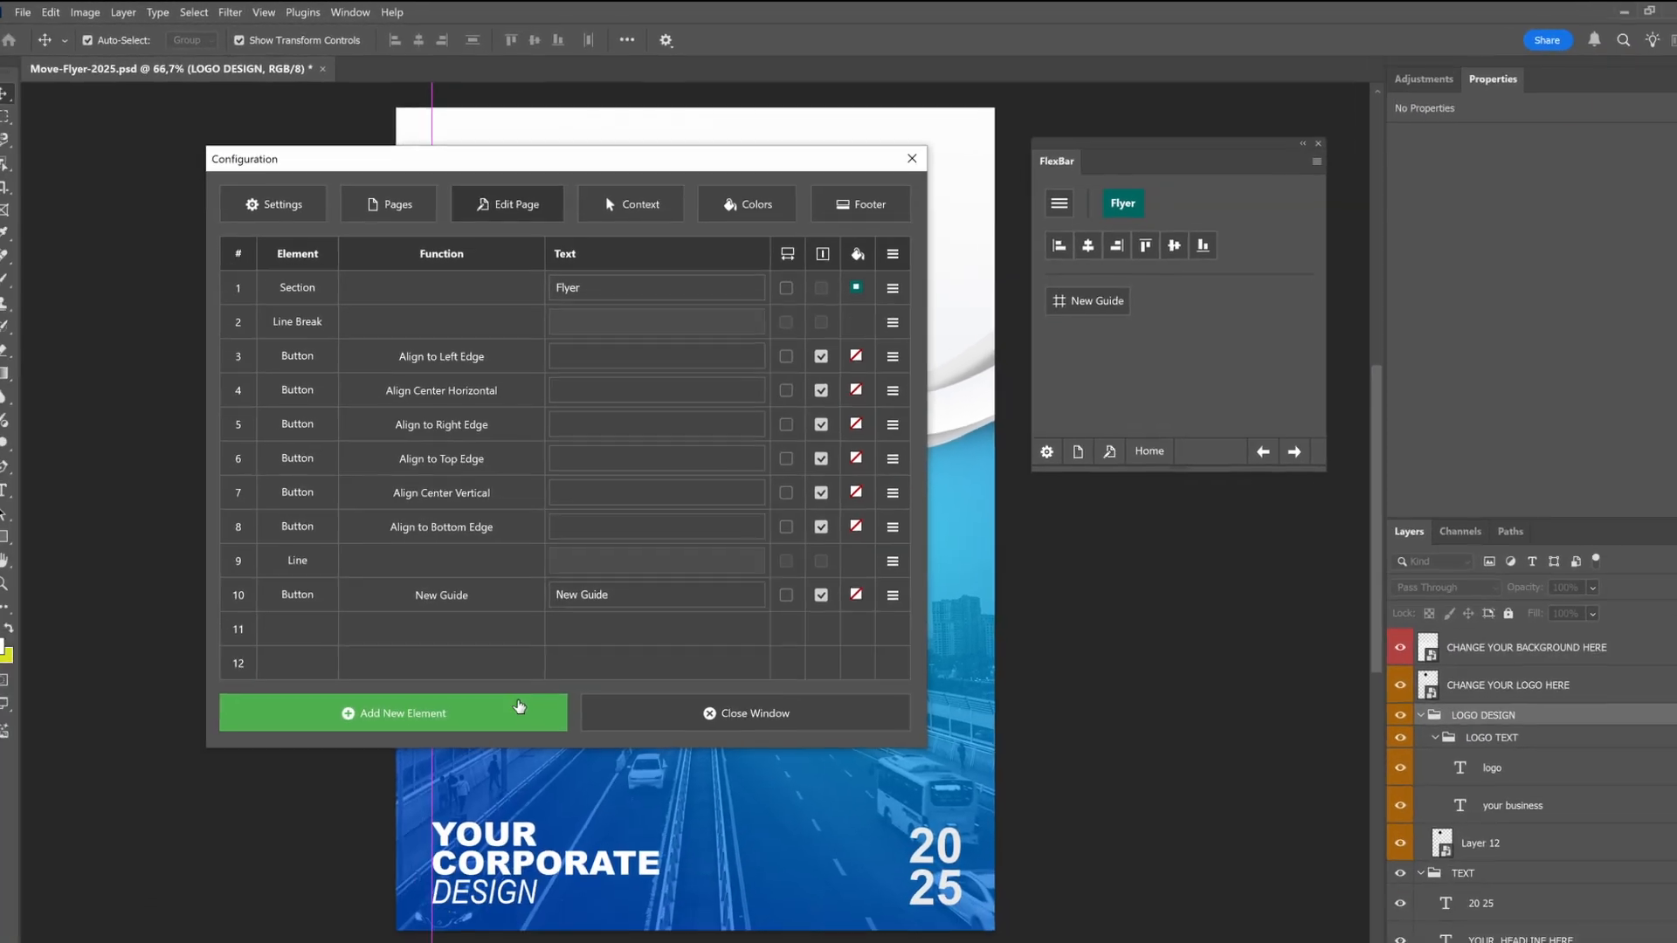
{"action": "left_click", "coordinate": [521, 712]}
{"action": "left_click", "coordinate": [532, 727]}
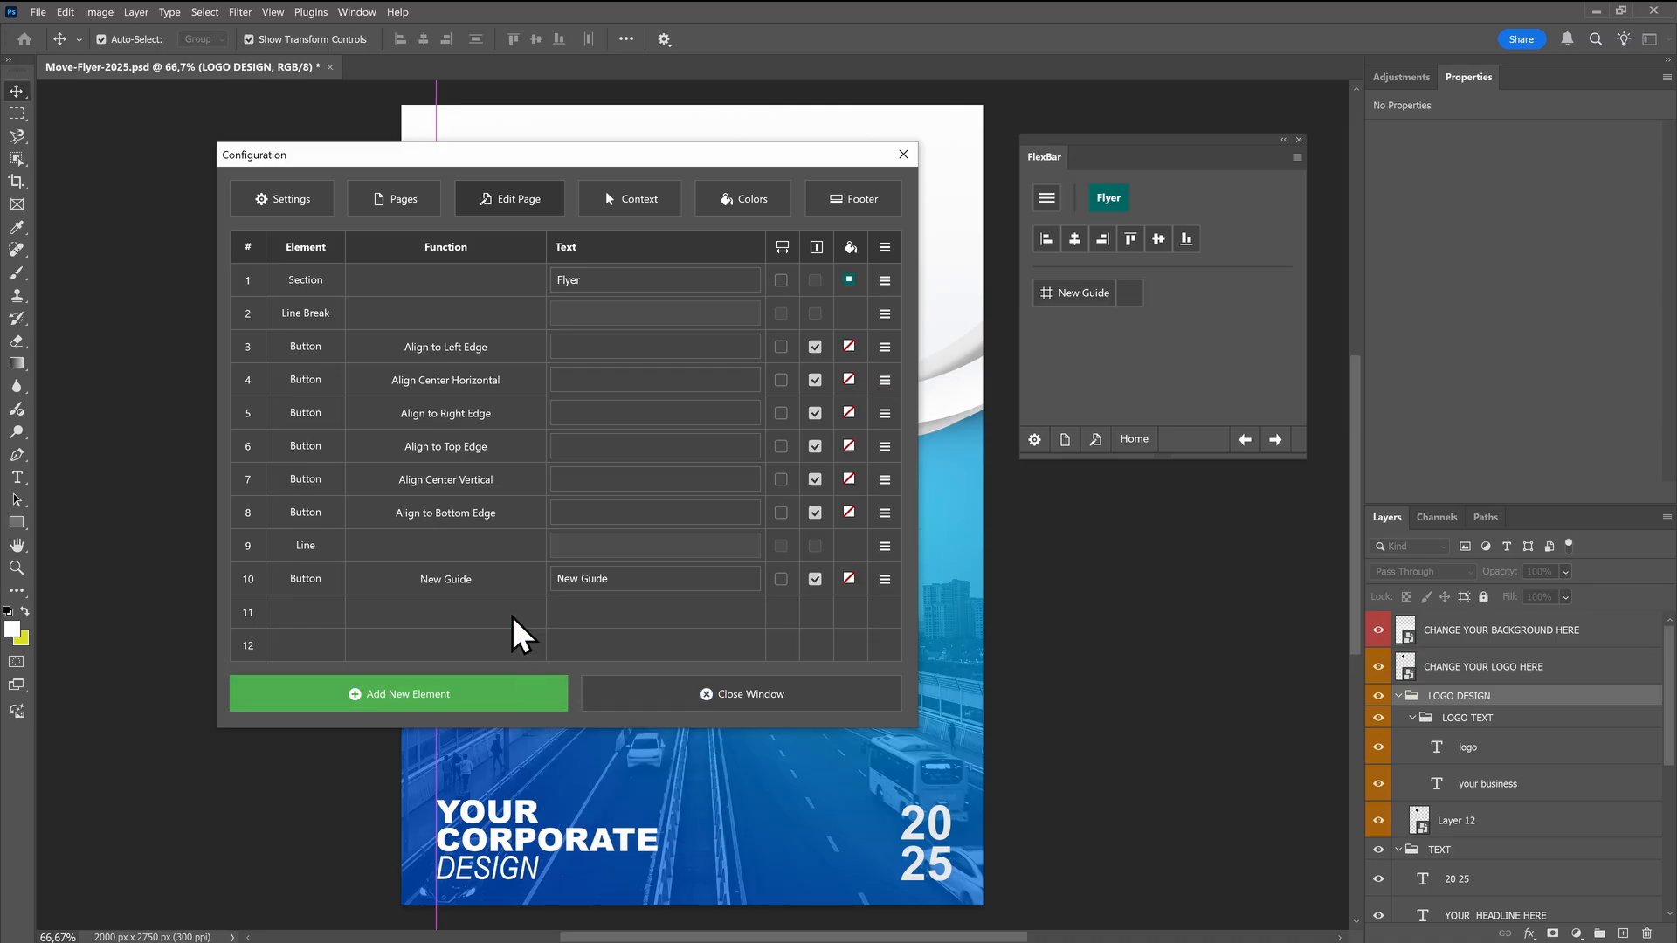
{"action": "left_click", "coordinate": [400, 198]}
{"action": "type", "text": "guide"}
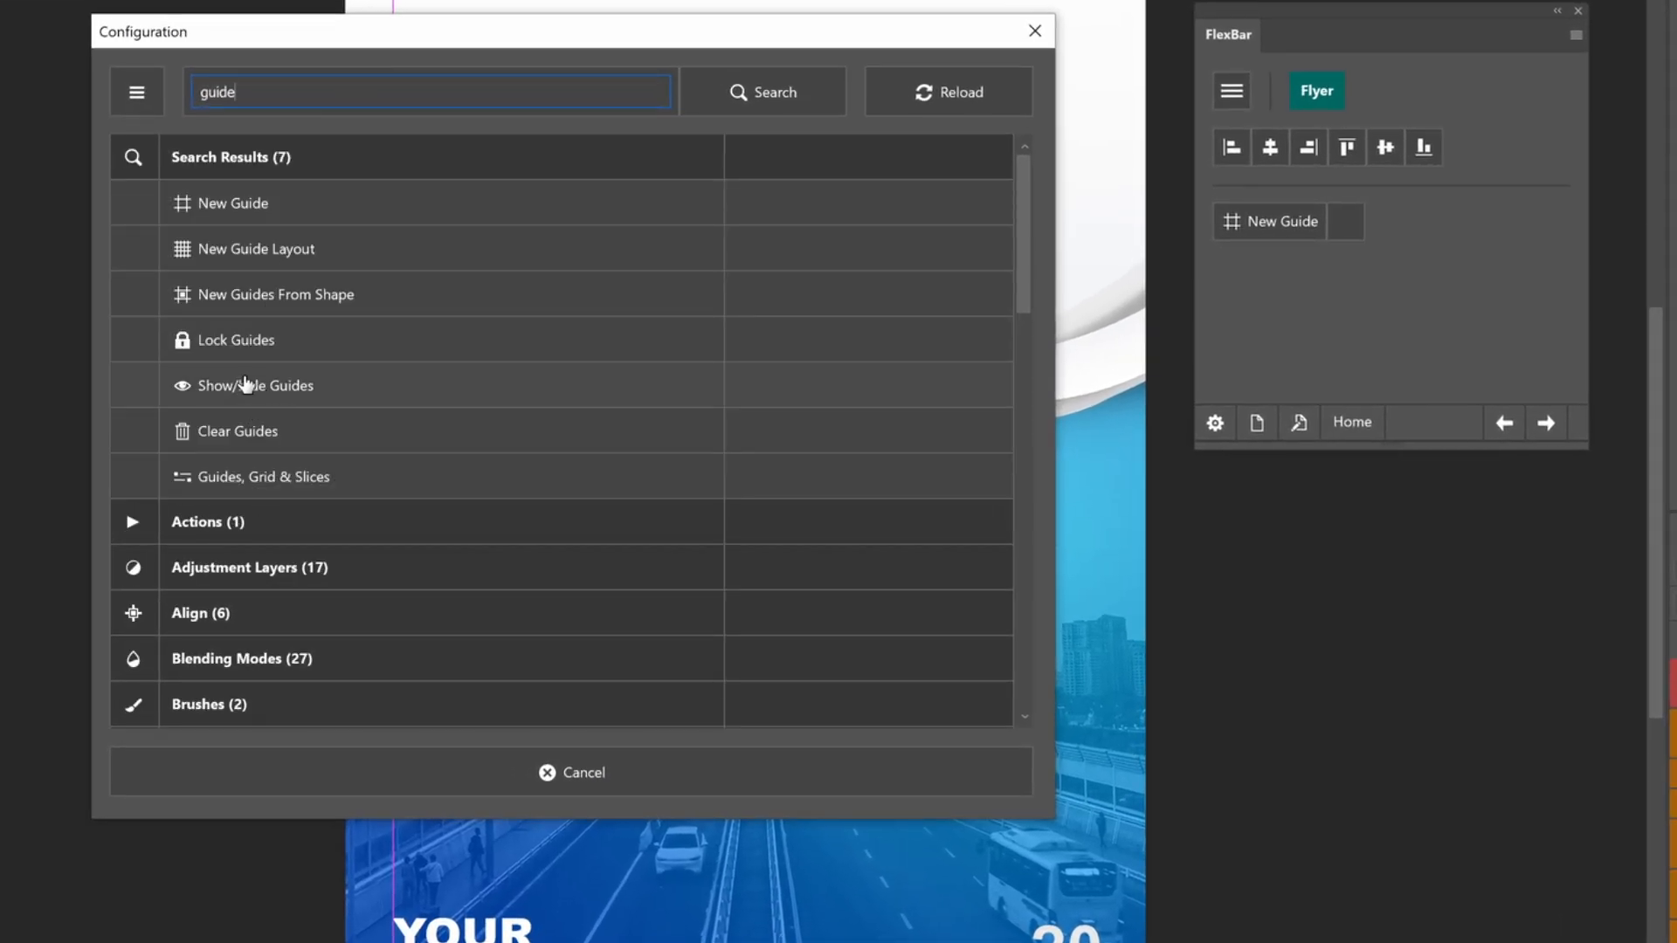
{"action": "left_click", "coordinate": [245, 386]}
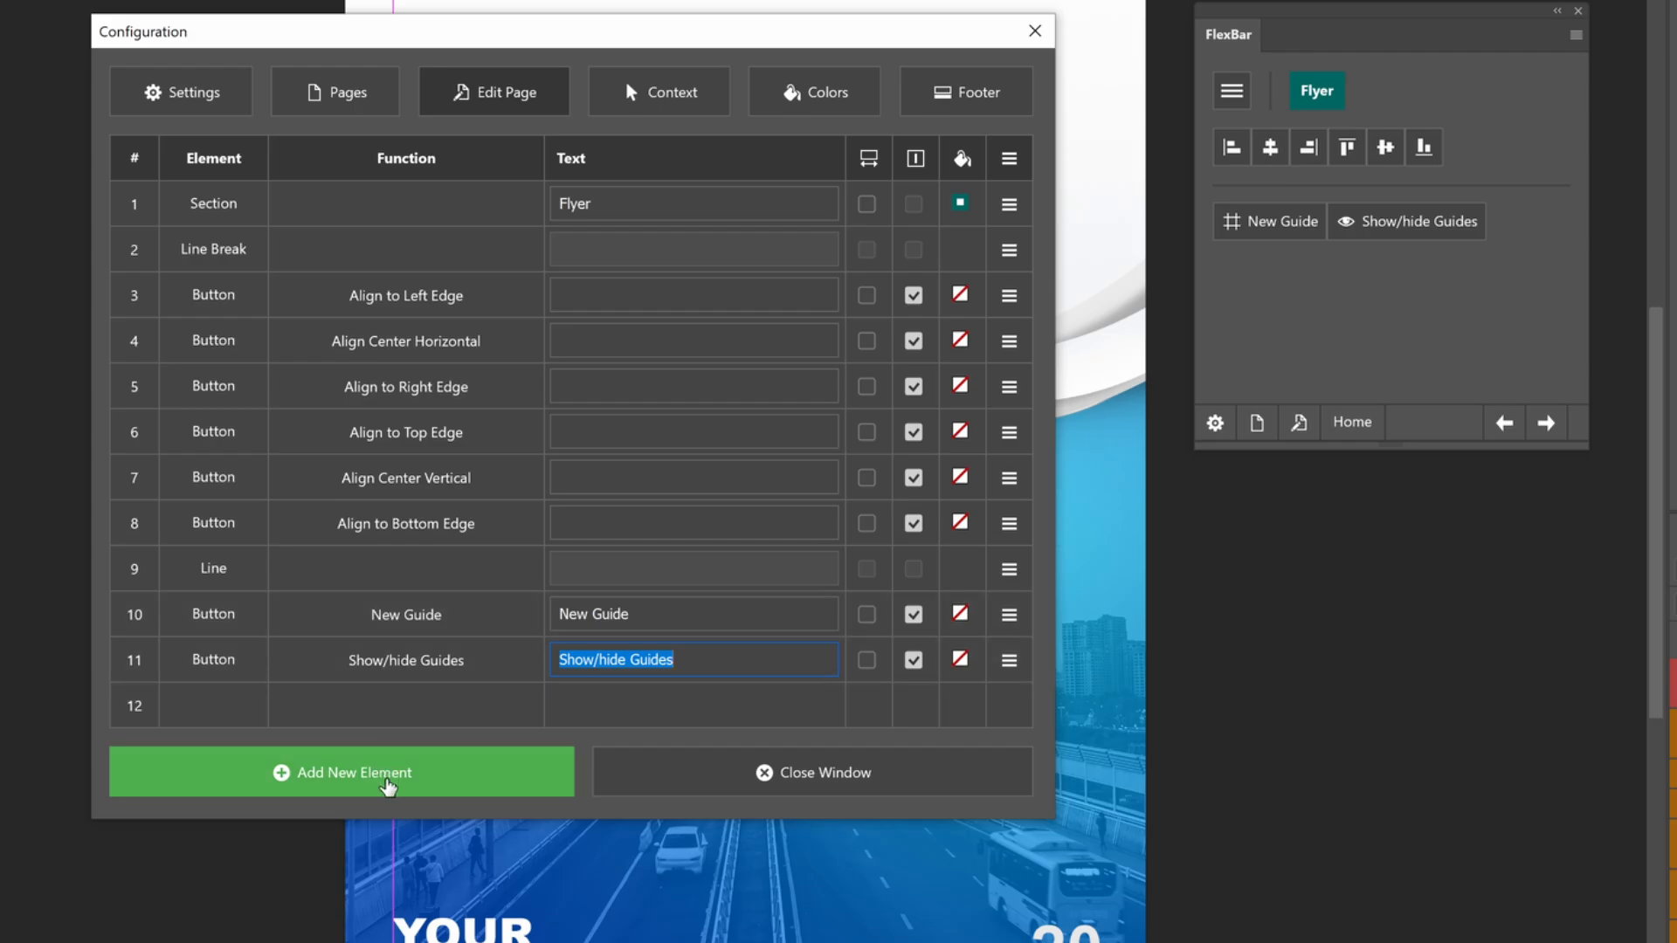
Add New Guide Layout and Lock Guides buttons to the end of the Flyer page
{"action": "left_click", "coordinate": [390, 786]}
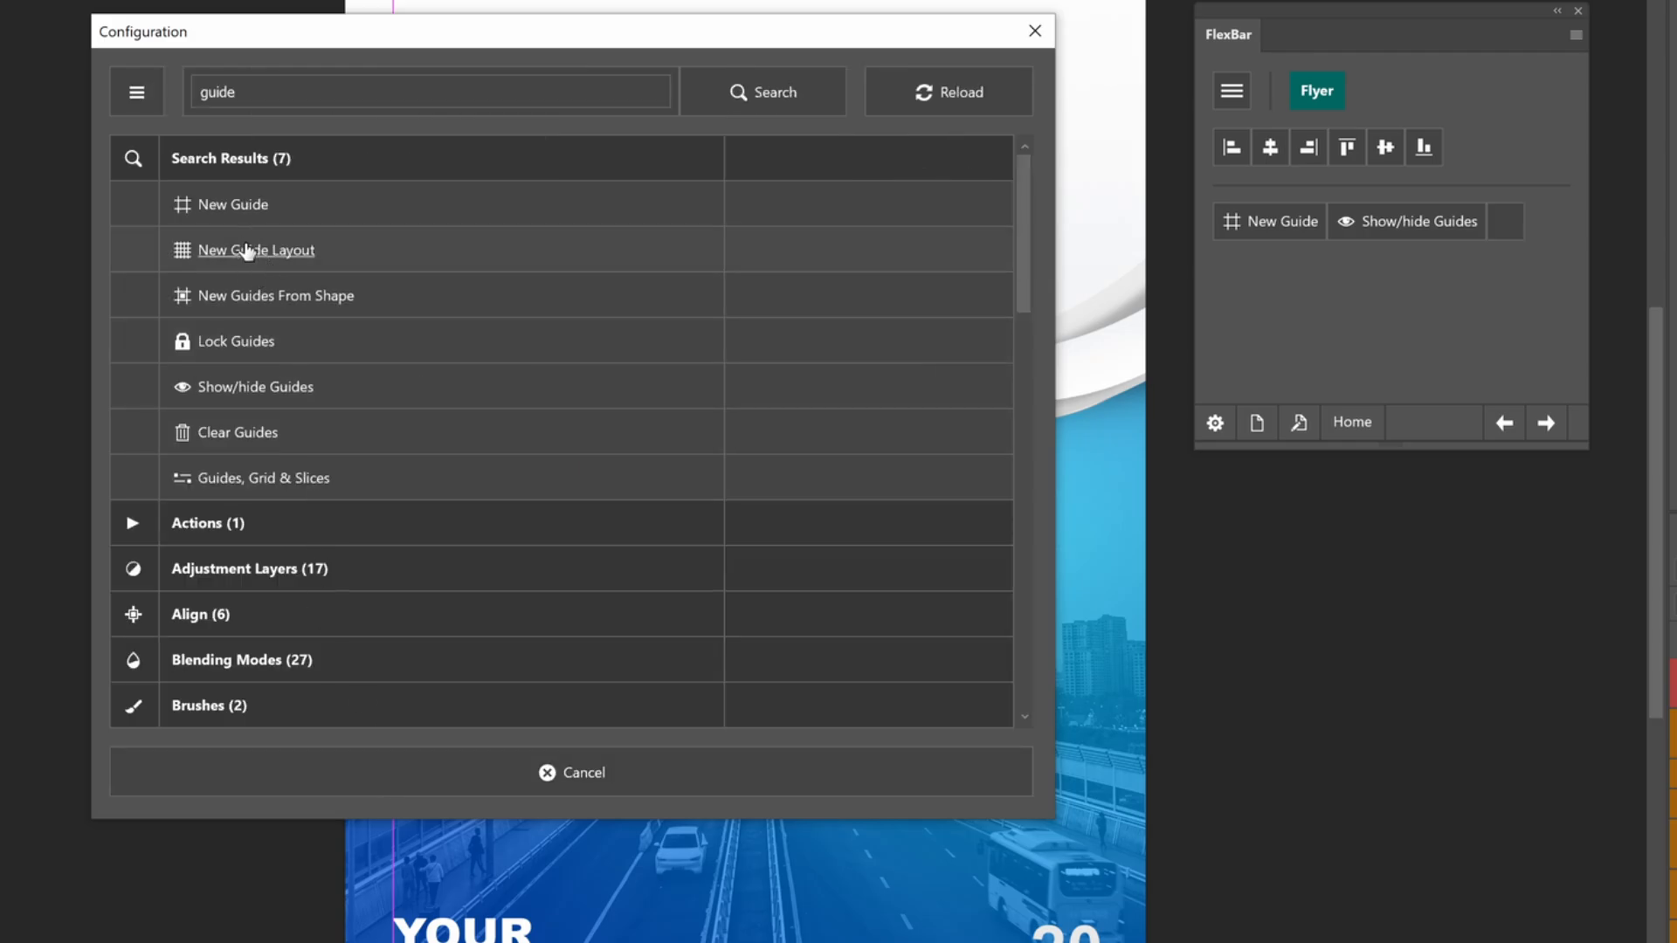
{"action": "left_click", "coordinate": [288, 250]}
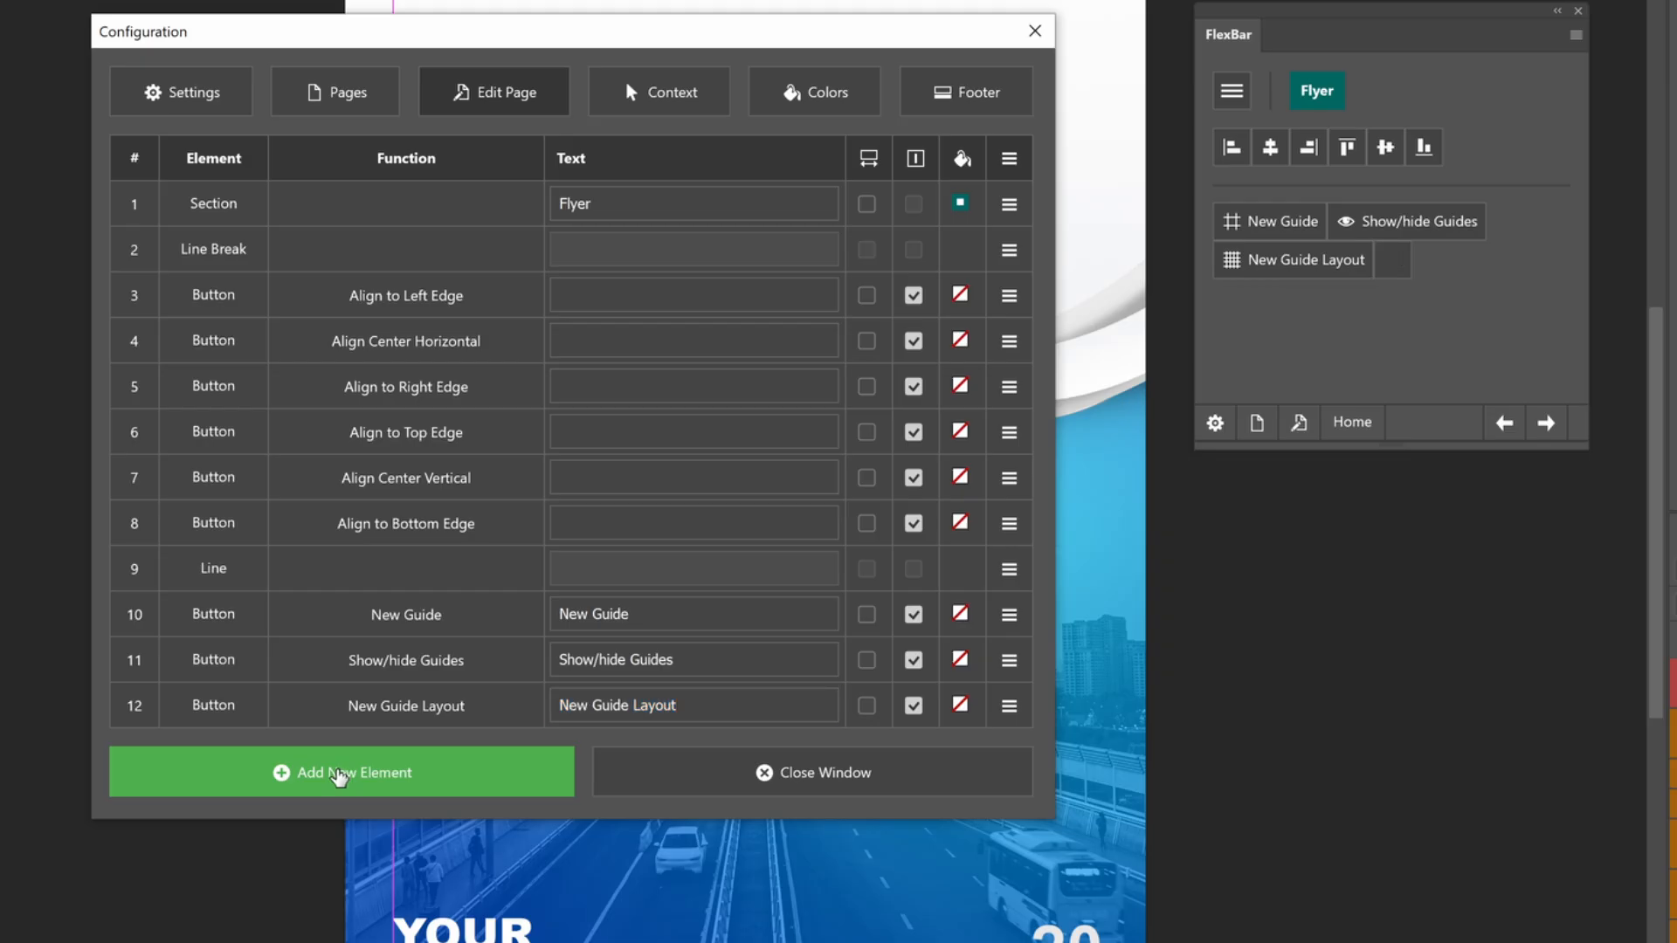
{"action": "left_click", "coordinate": [337, 773]}
{"action": "left_click", "coordinate": [245, 343]}
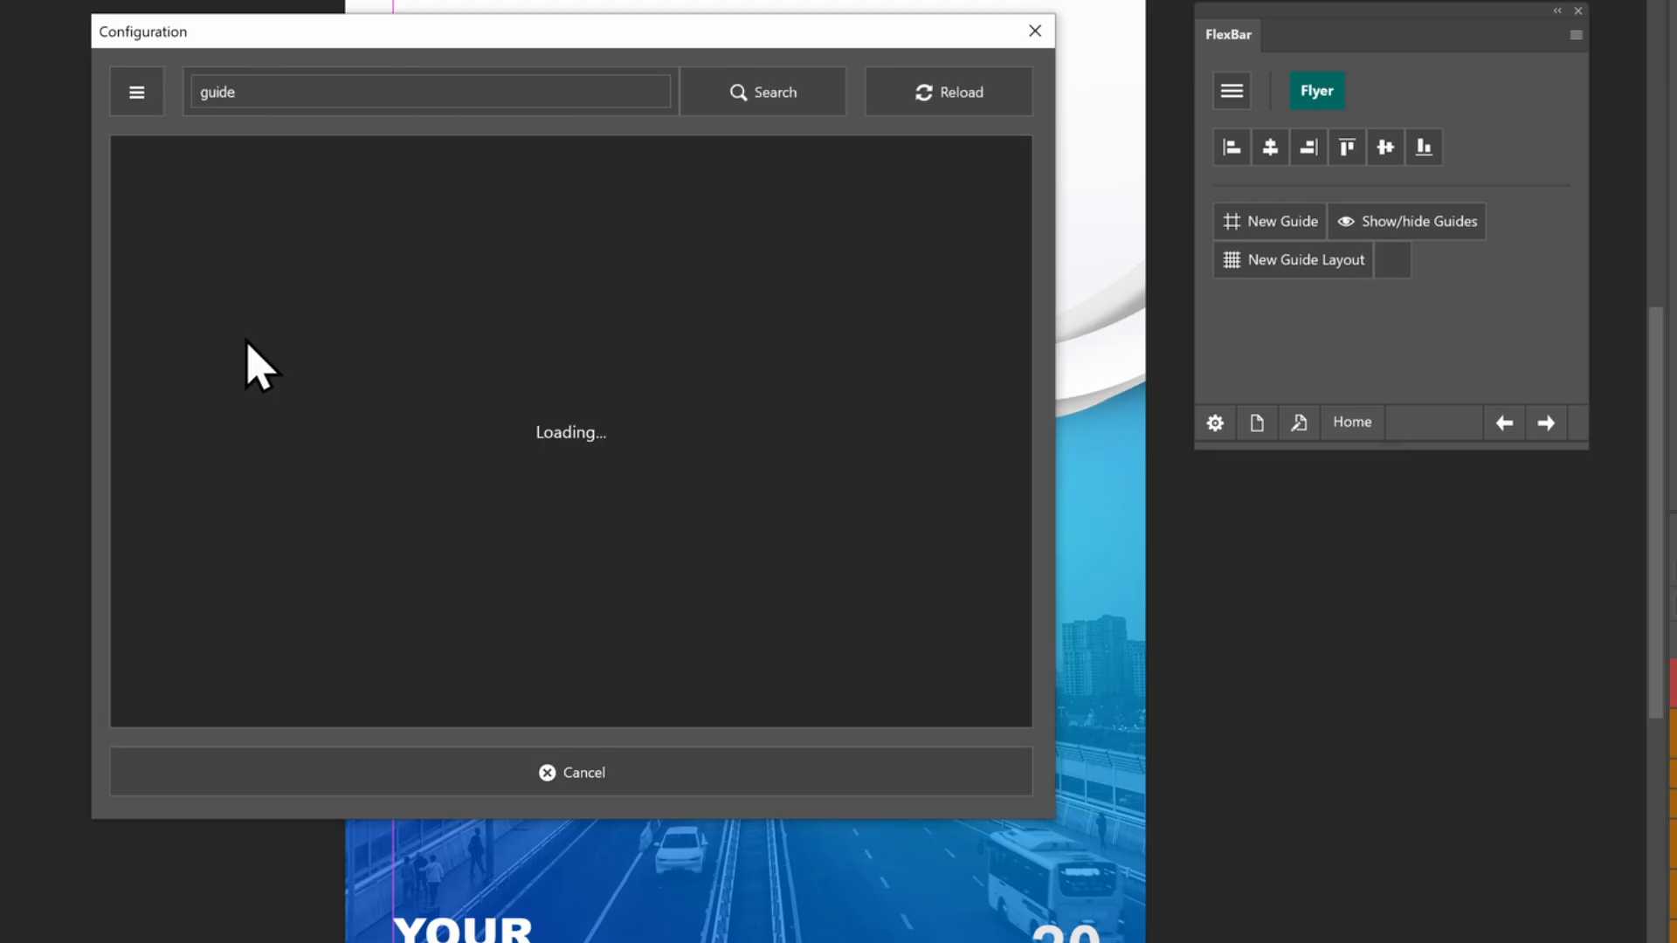
Add Clear Guides and Guides, Grid & Slices buttons to the Flyer page, closing the configuration
{"action": "left_click", "coordinate": [287, 774]}
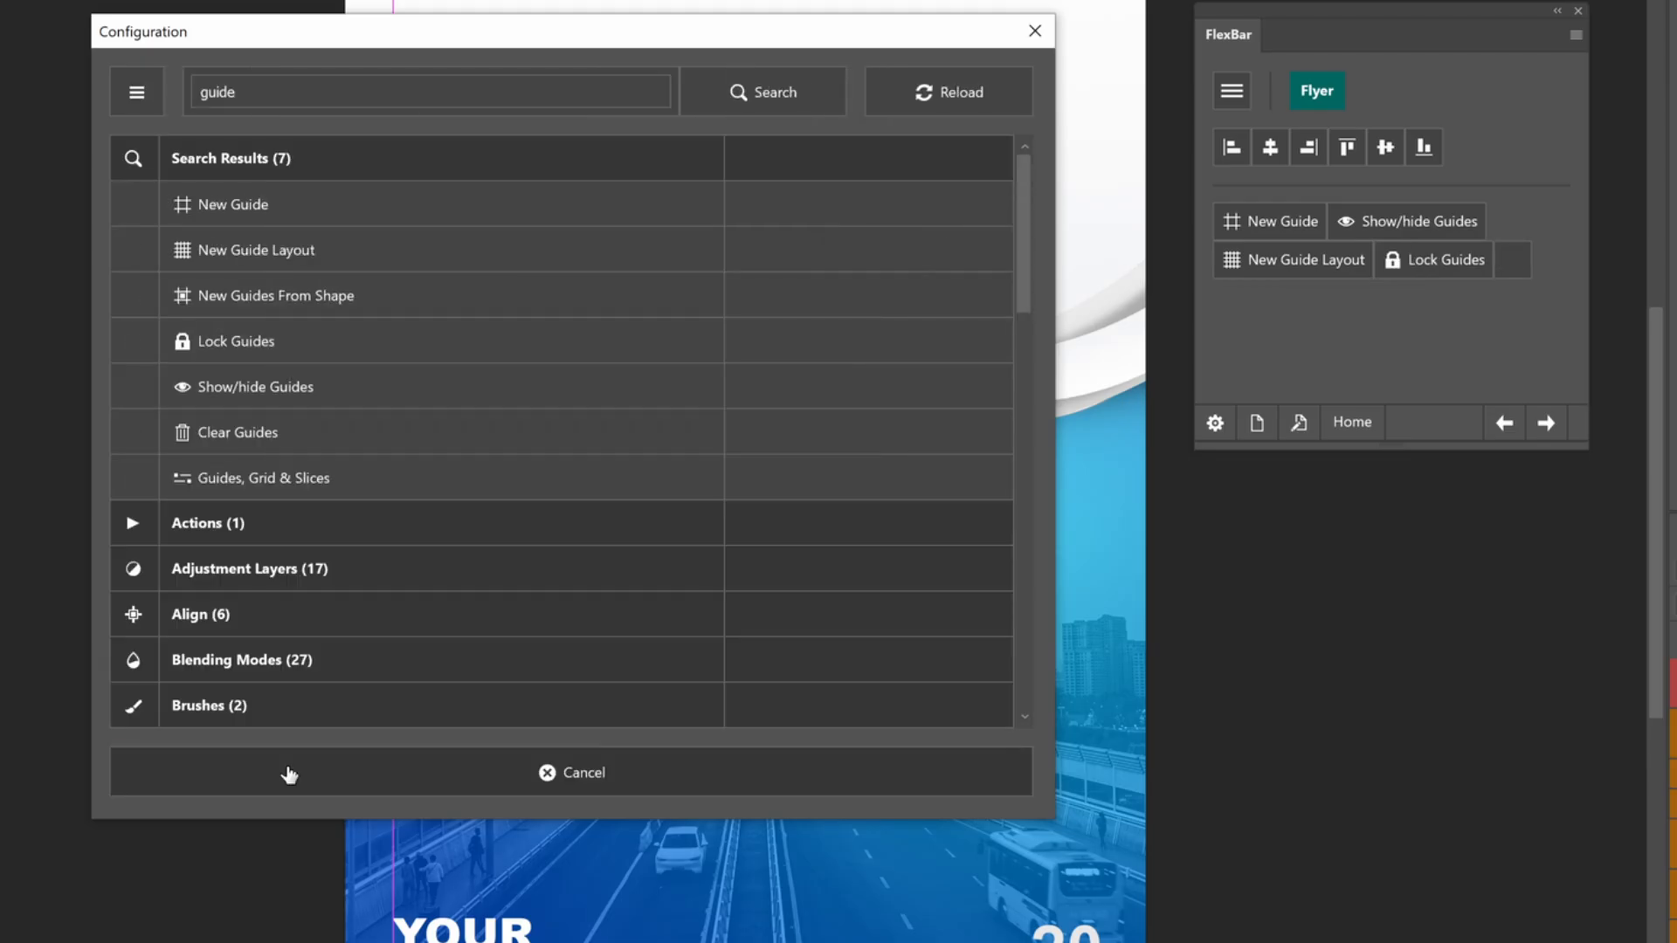
{"action": "left_click", "coordinate": [237, 432]}
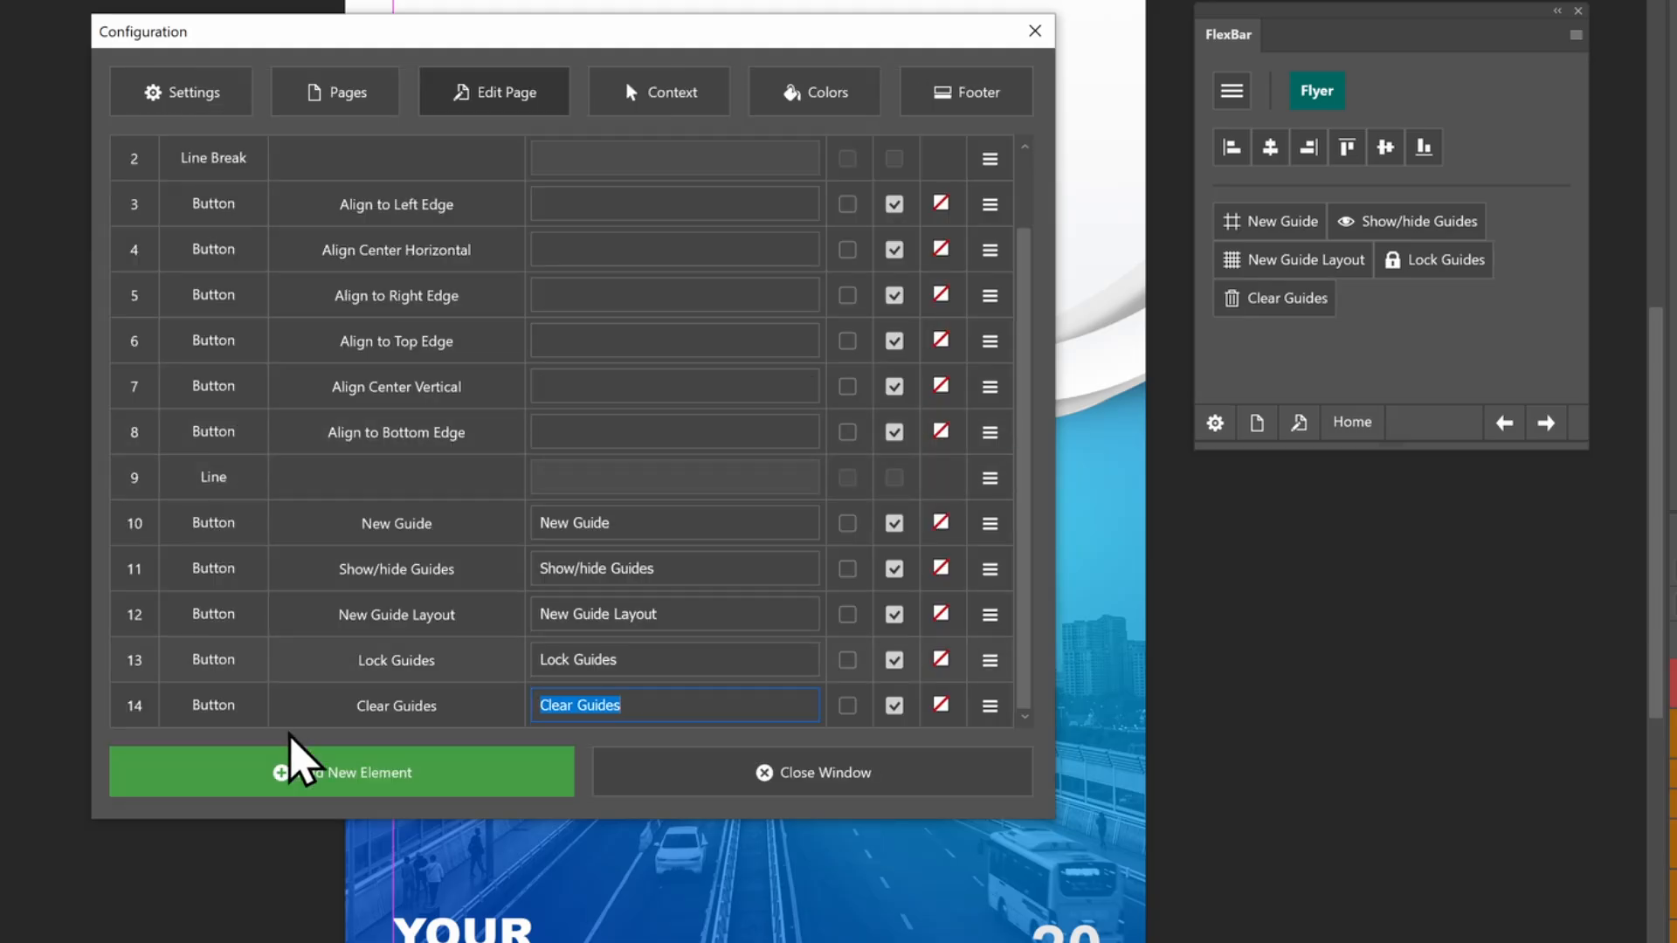
{"action": "left_click", "coordinate": [293, 780]}
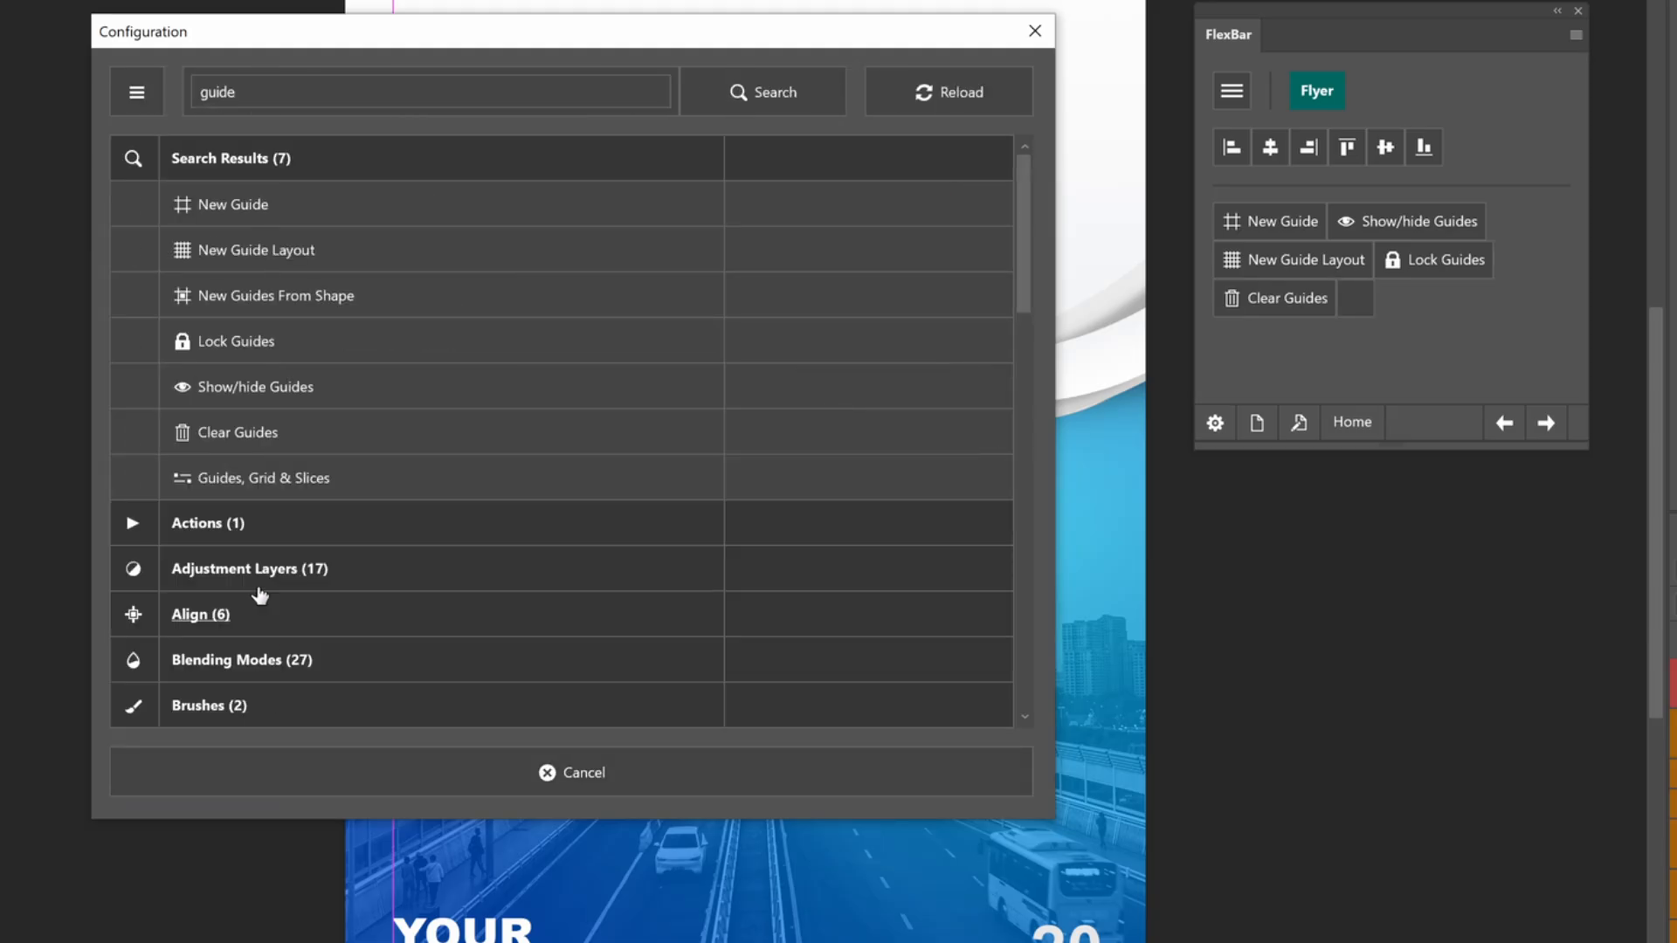
{"action": "left_click", "coordinate": [251, 489]}
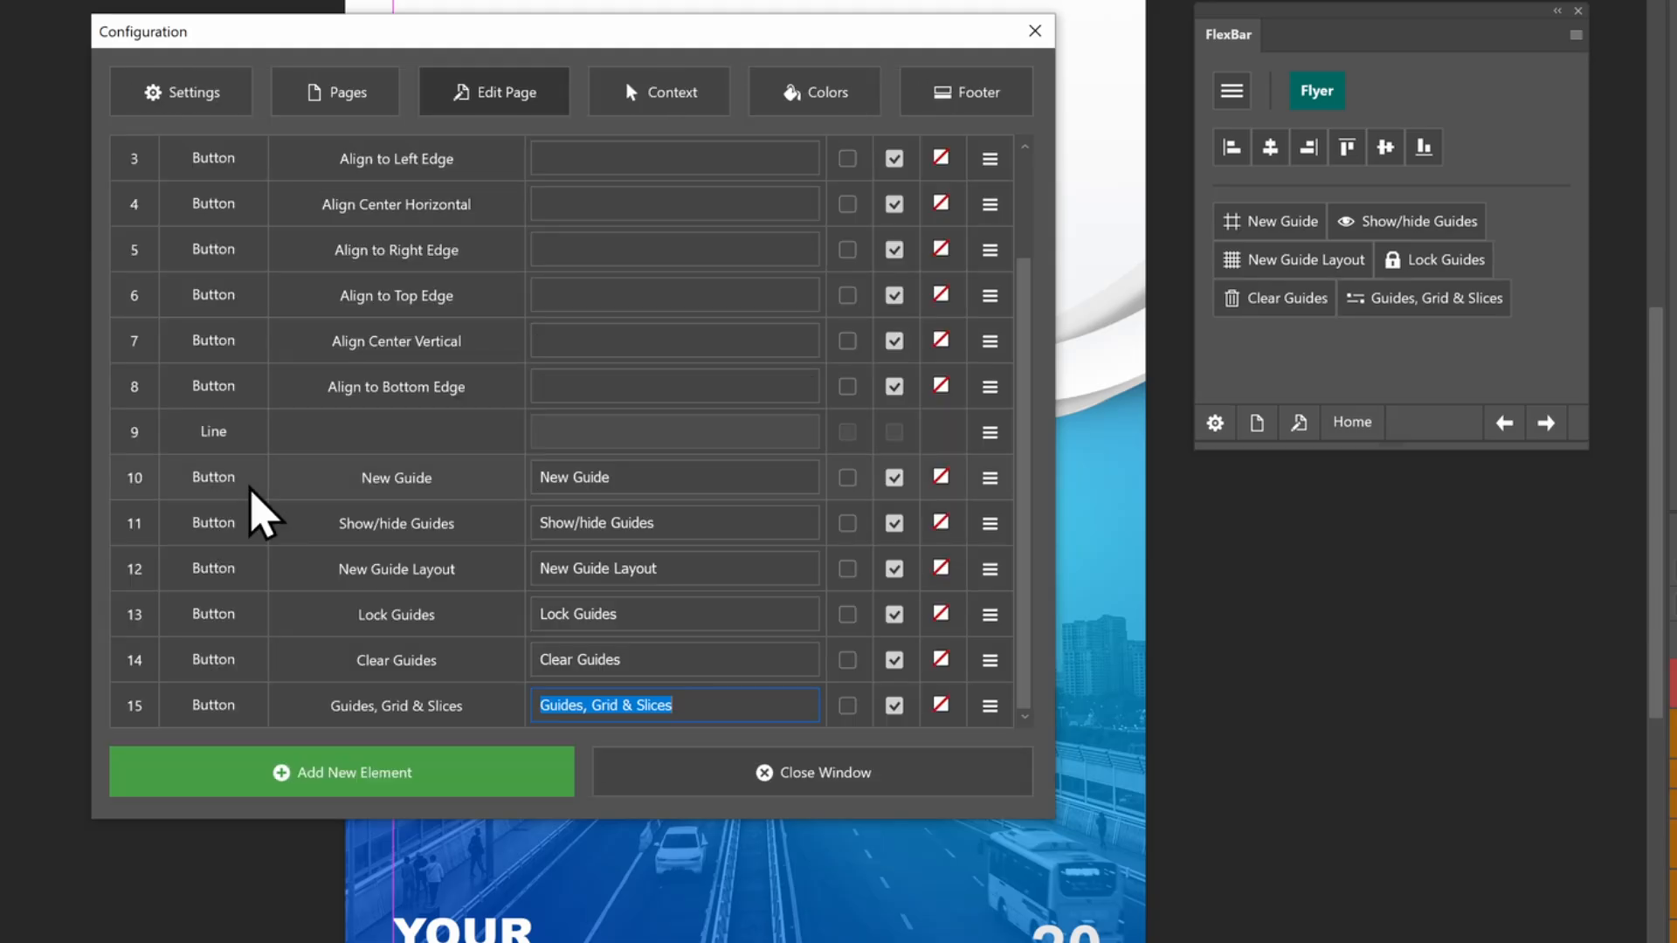
{"action": "left_click", "coordinate": [612, 758]}
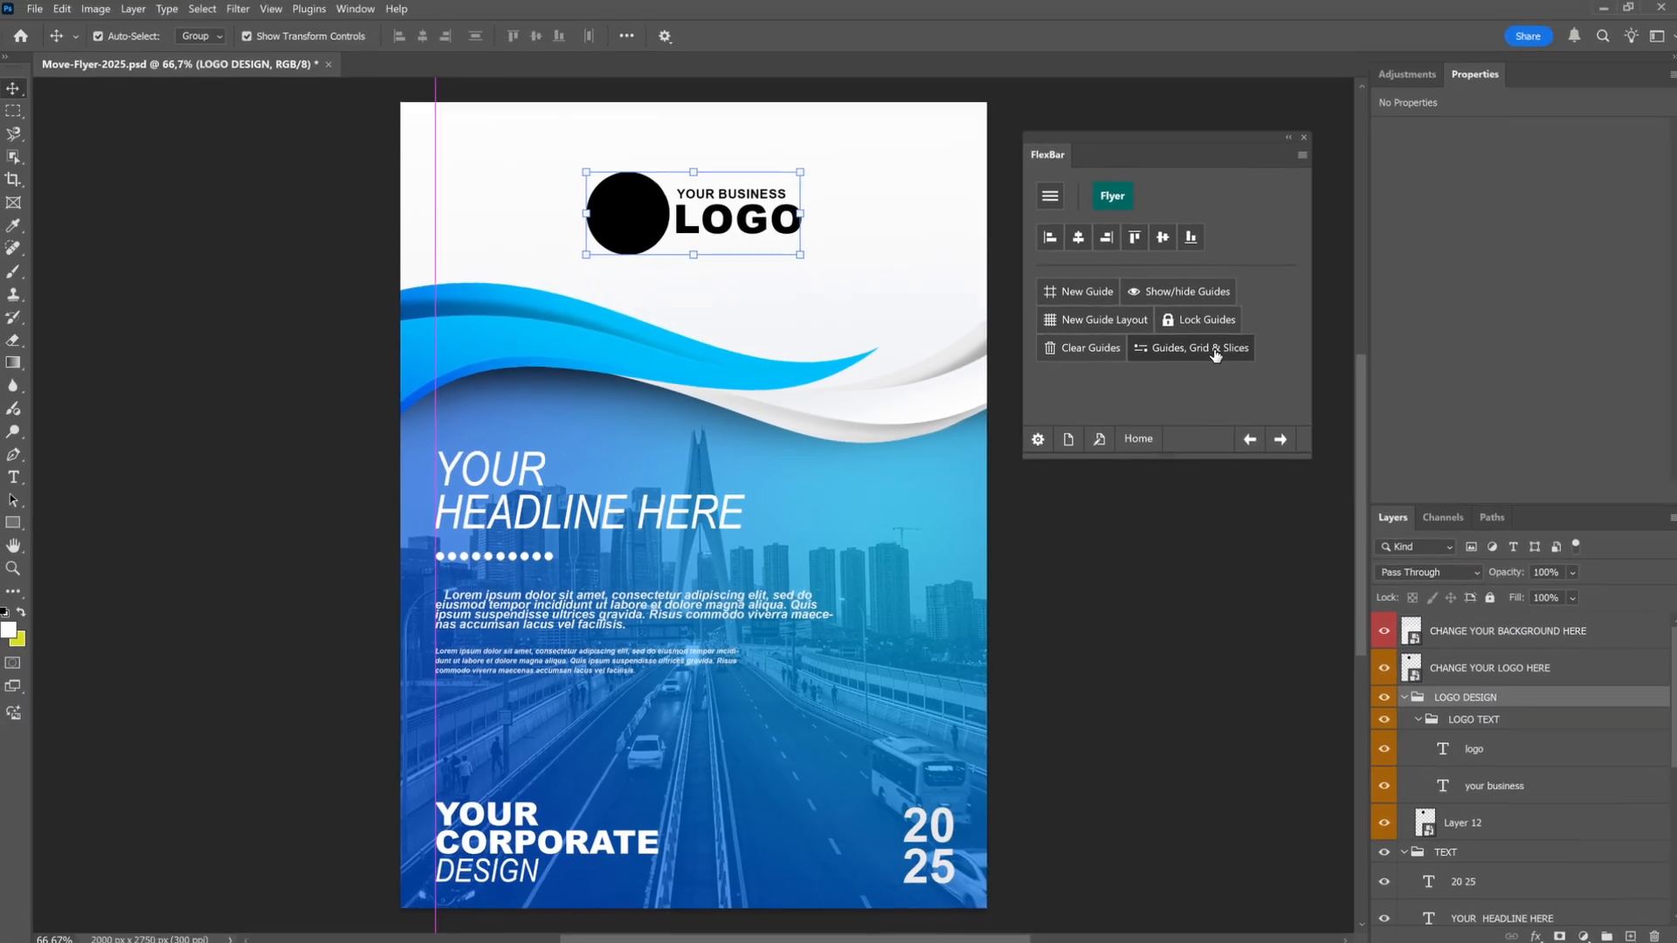
With the MonSolar page's colour buttons, set the foreground colour to #54A4DB and the background colour to #D9E021
{"action": "left_click", "coordinate": [1457, 304]}
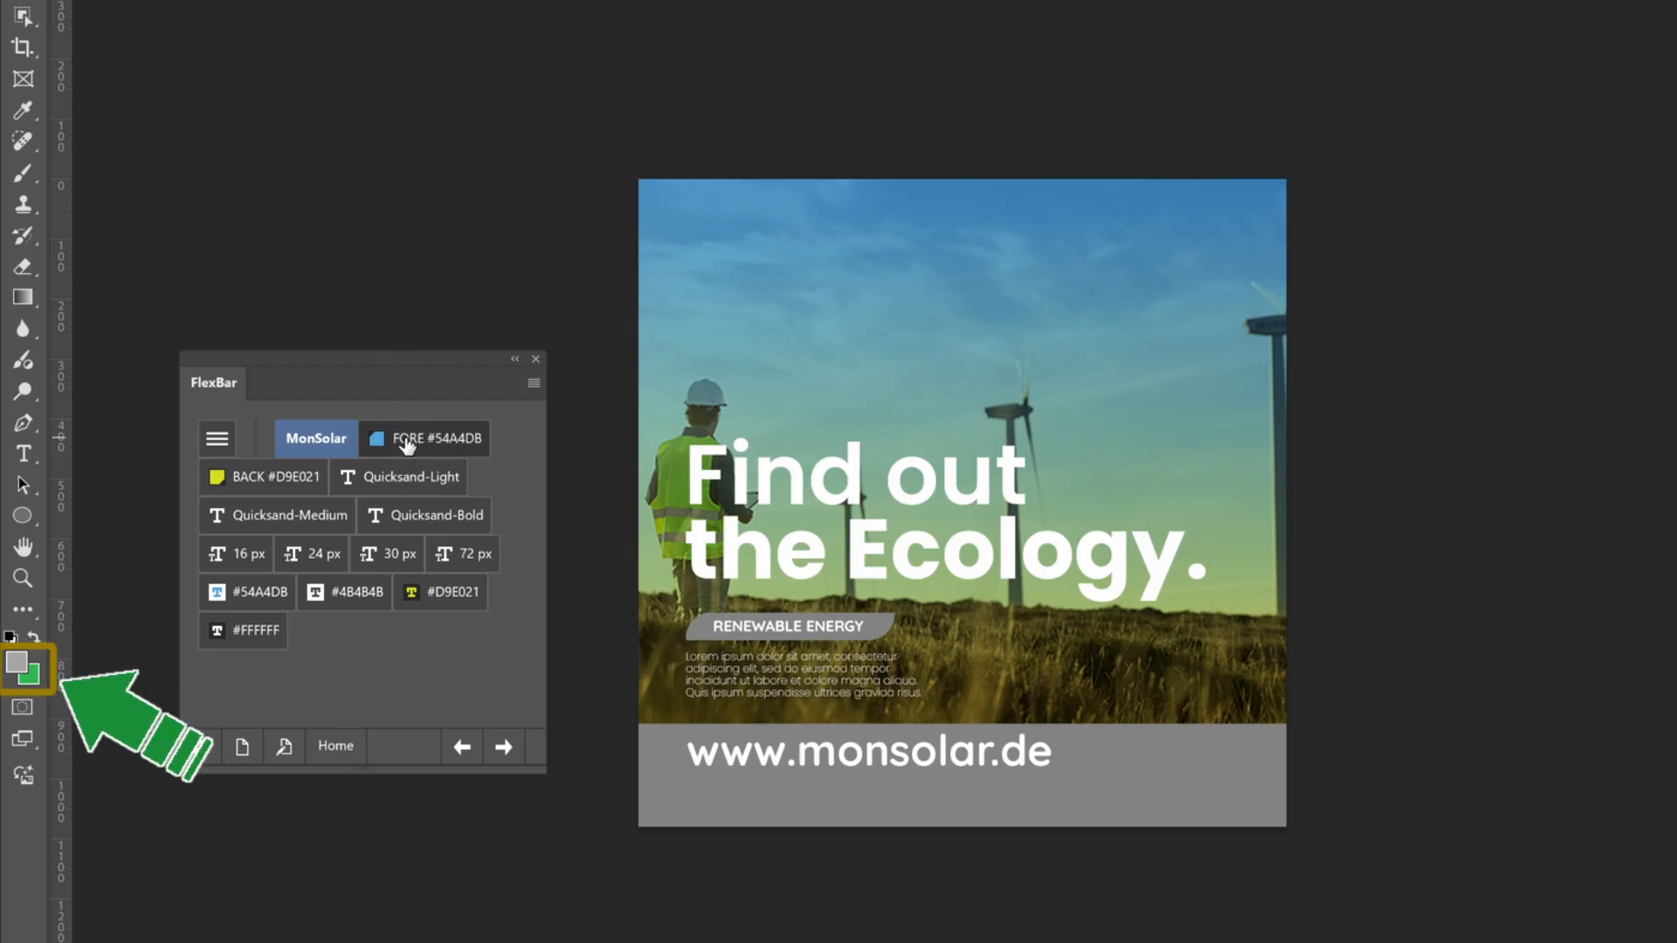
{"action": "left_click", "coordinate": [291, 483]}
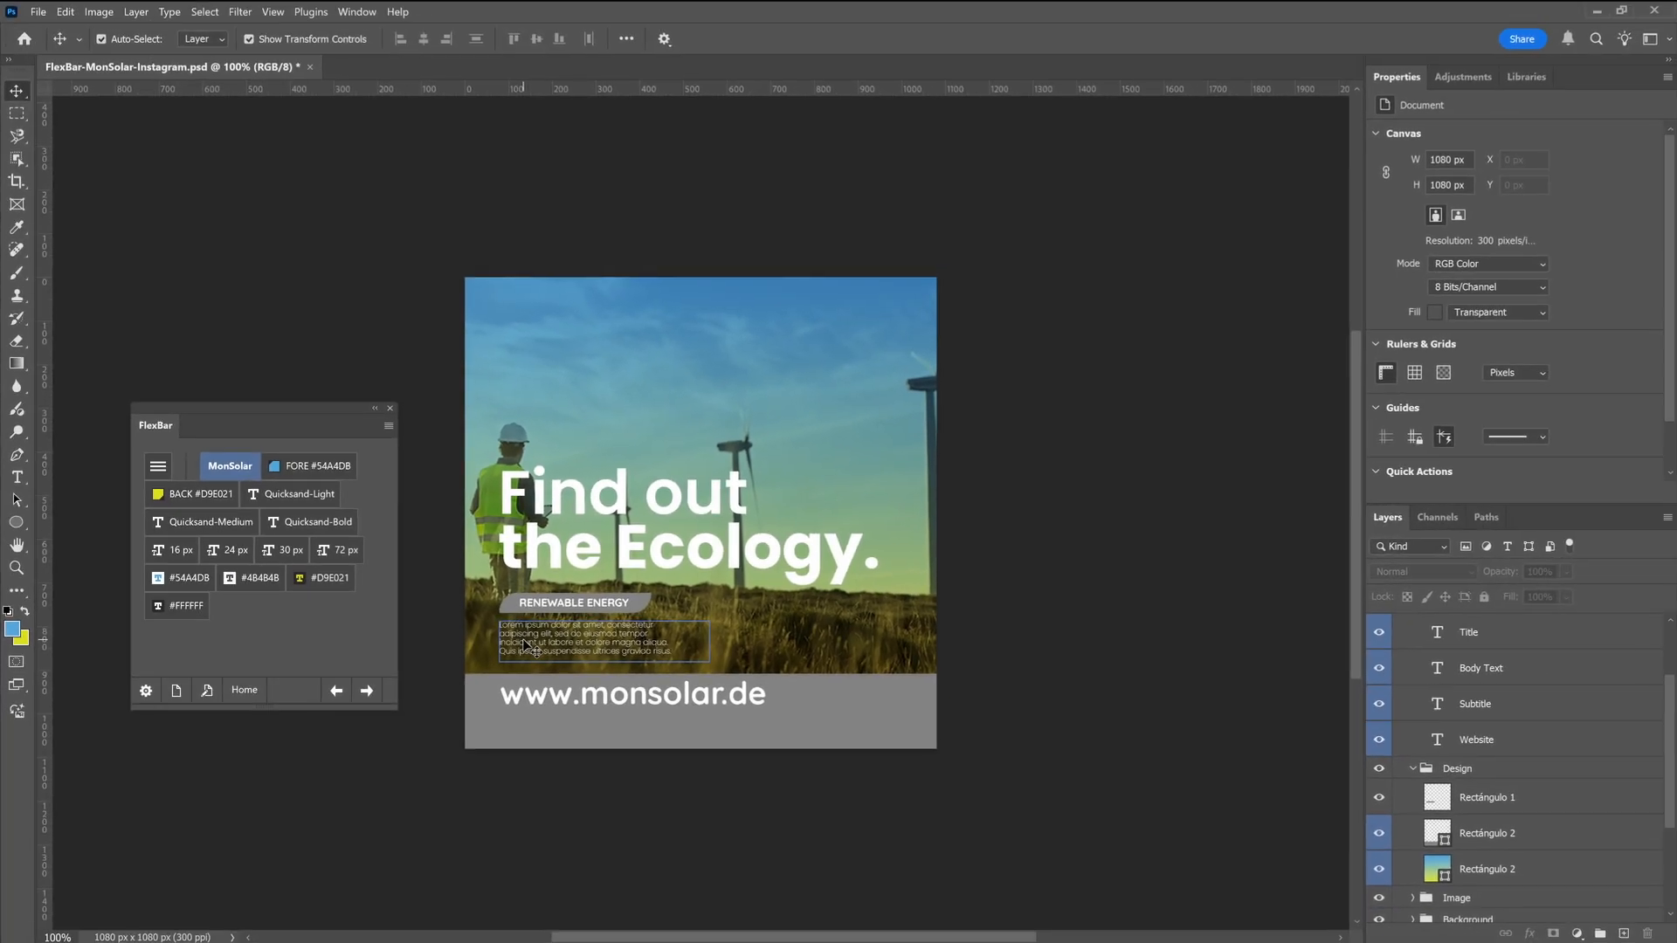
Select the small body text paragraph and change its font to Quicksand-Medium
{"action": "left_click", "coordinate": [735, 691]}
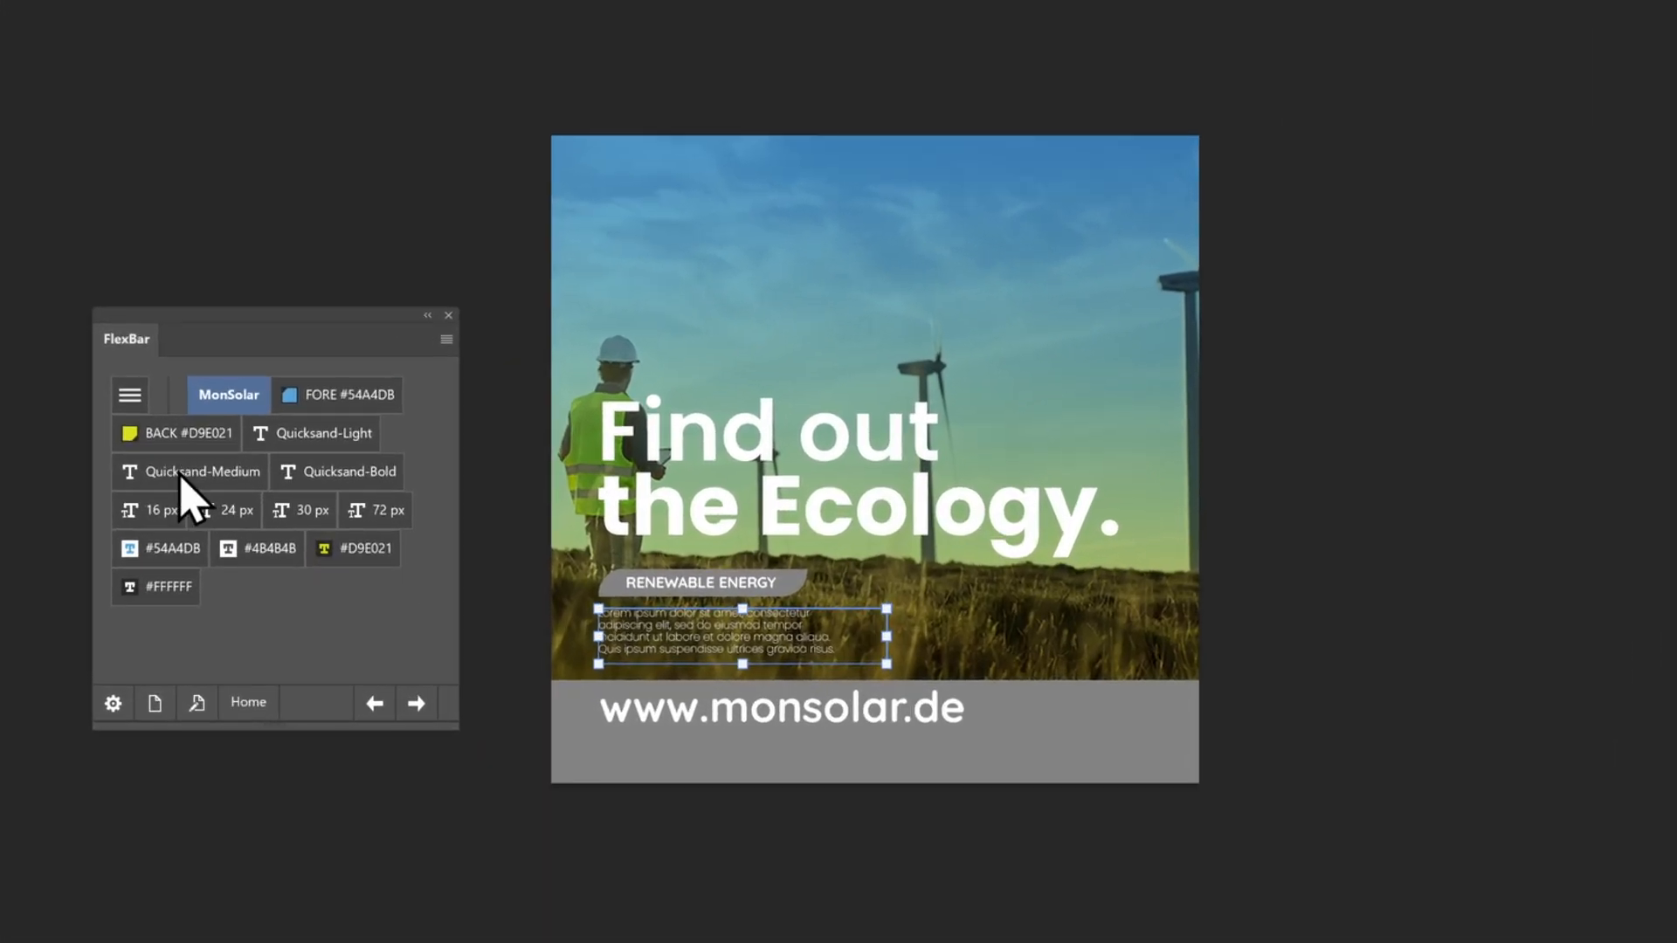
{"action": "left_click", "coordinate": [215, 530]}
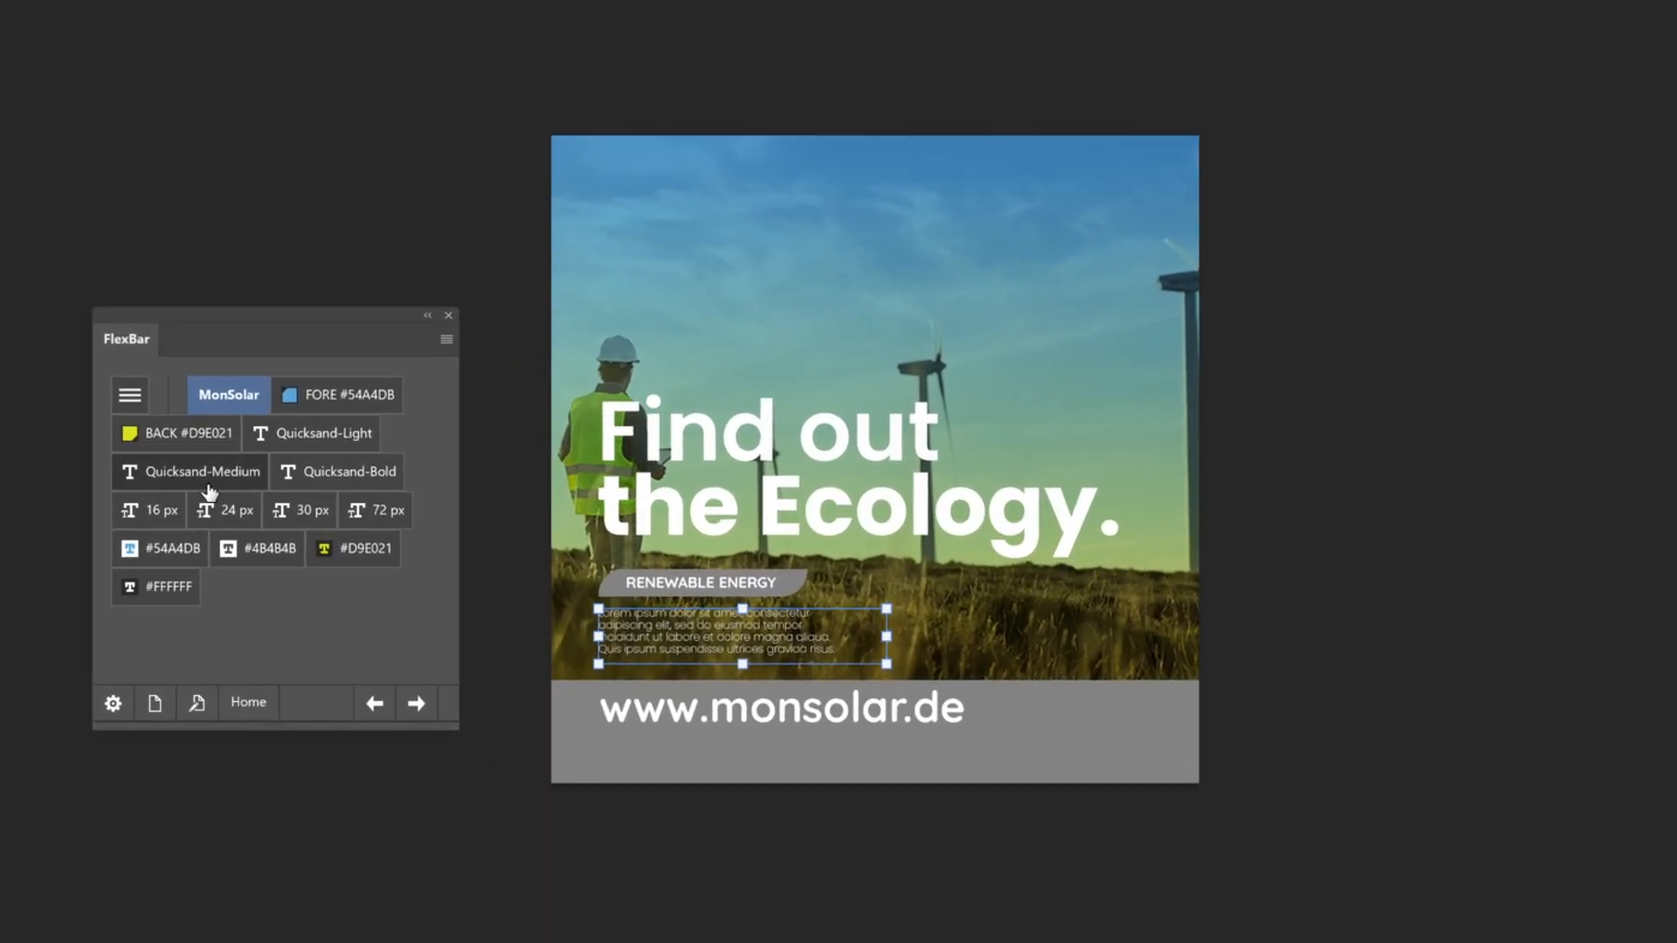
Fill the grey bar behind the website address and the shape behind RENEWABLE ENERGY with the foreground colour #54A4DB
{"action": "left_click", "coordinate": [947, 773]}
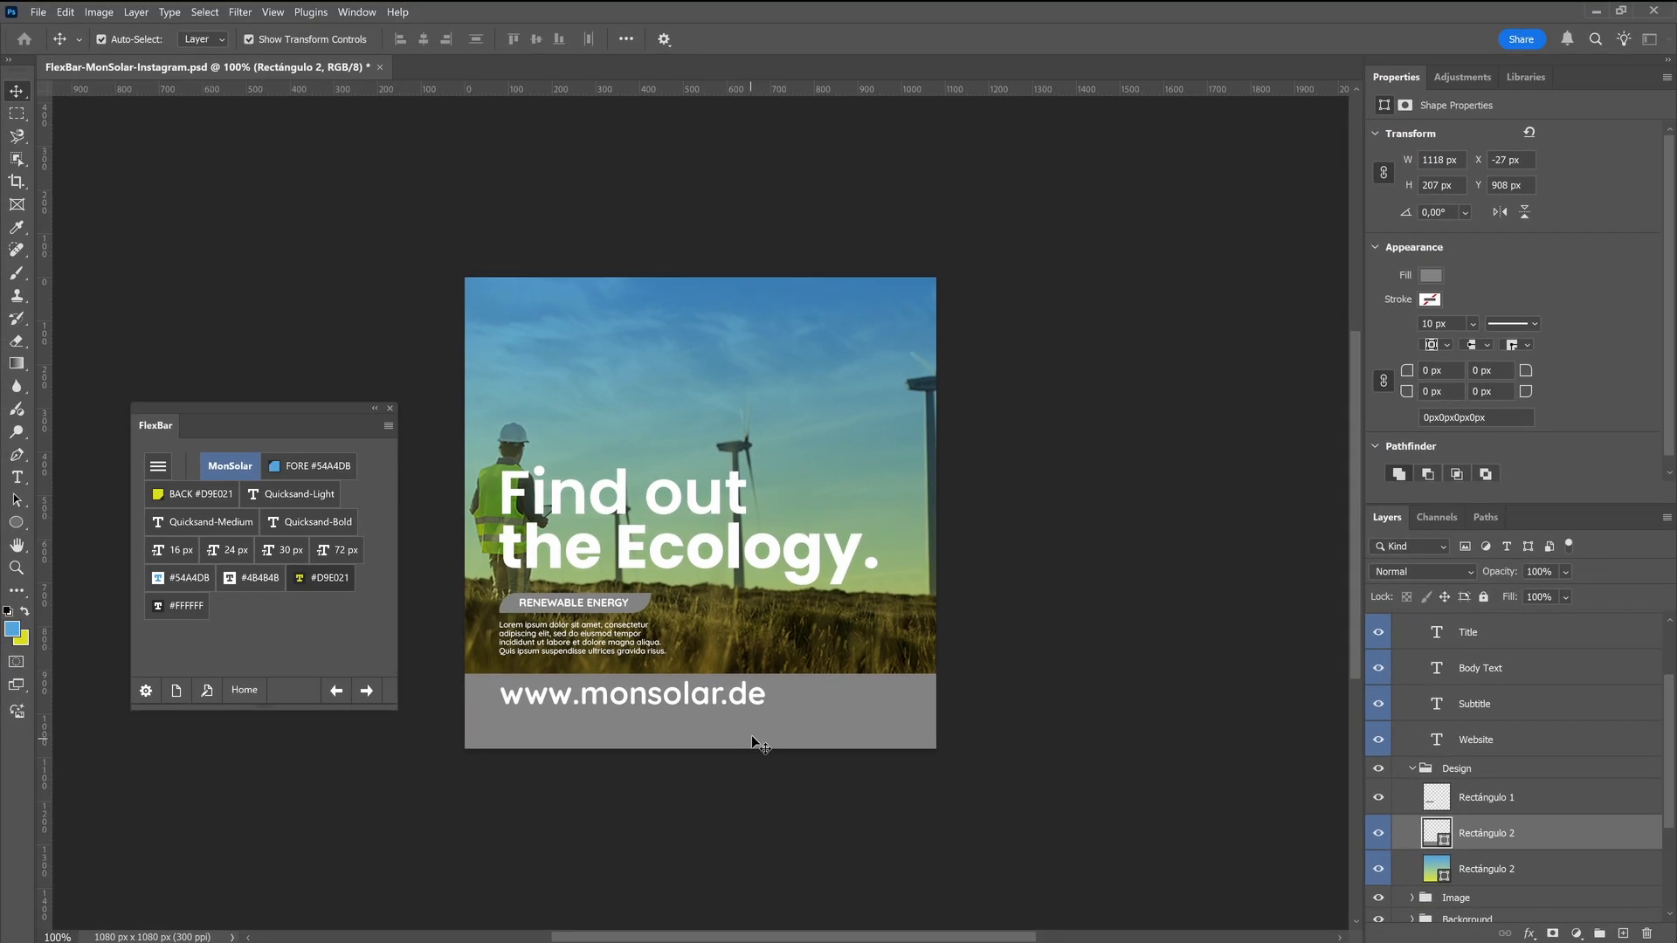
{"action": "key", "text": "alt+Delete"}
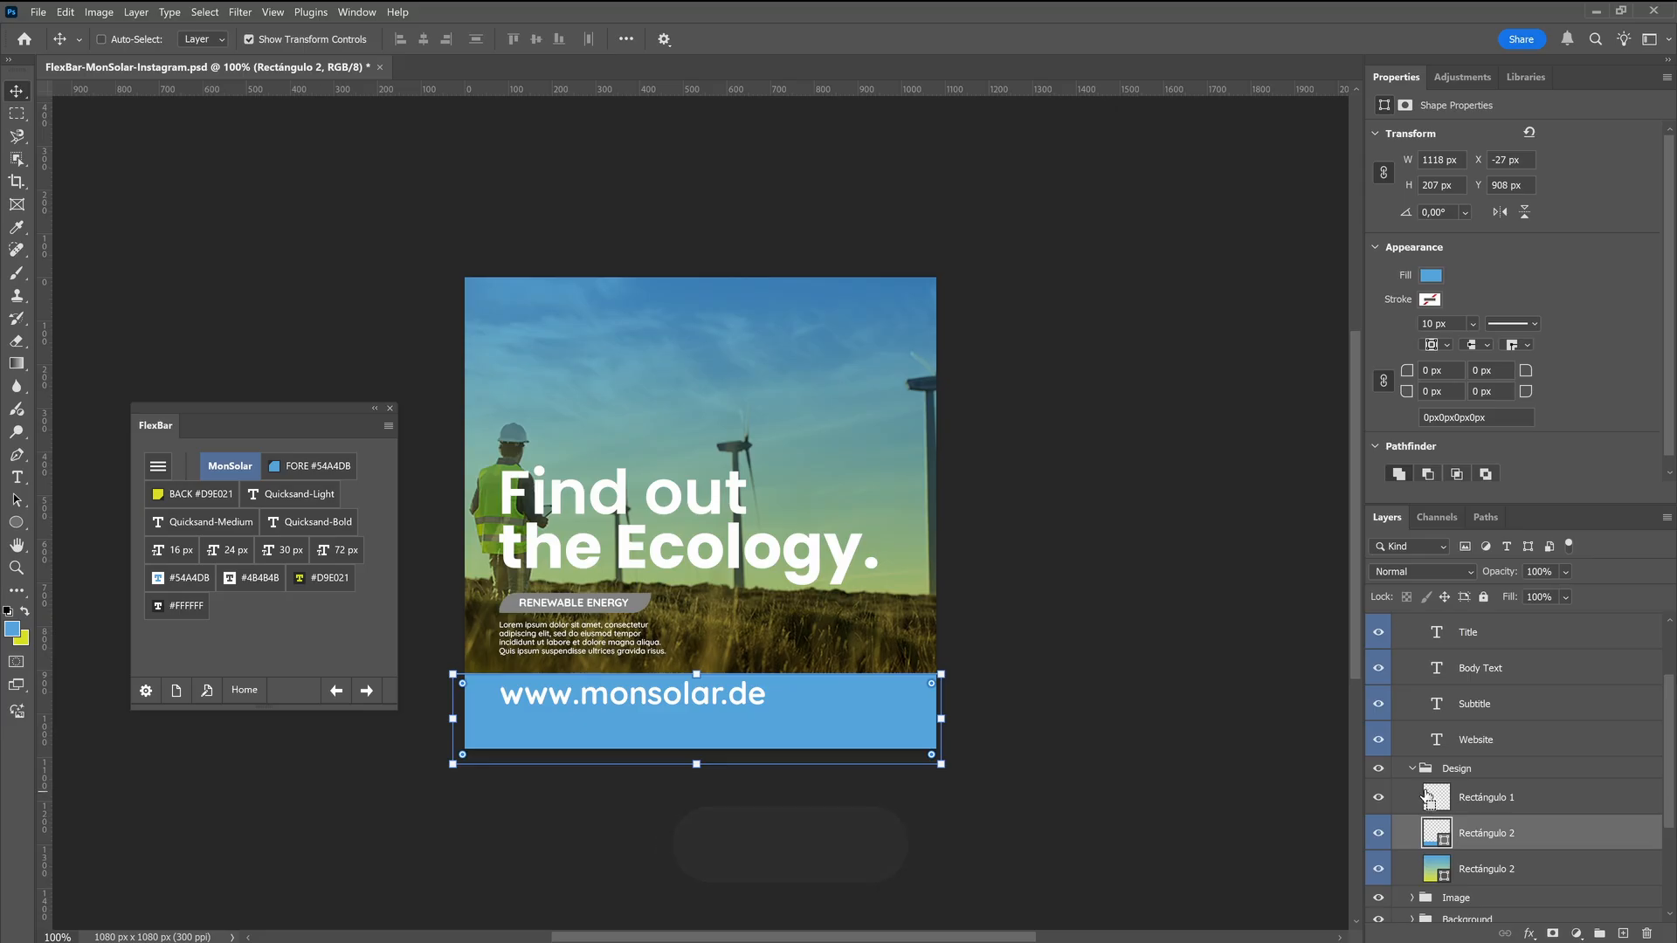
{"action": "left_click", "coordinate": [1522, 814], "text": "ctrl"}
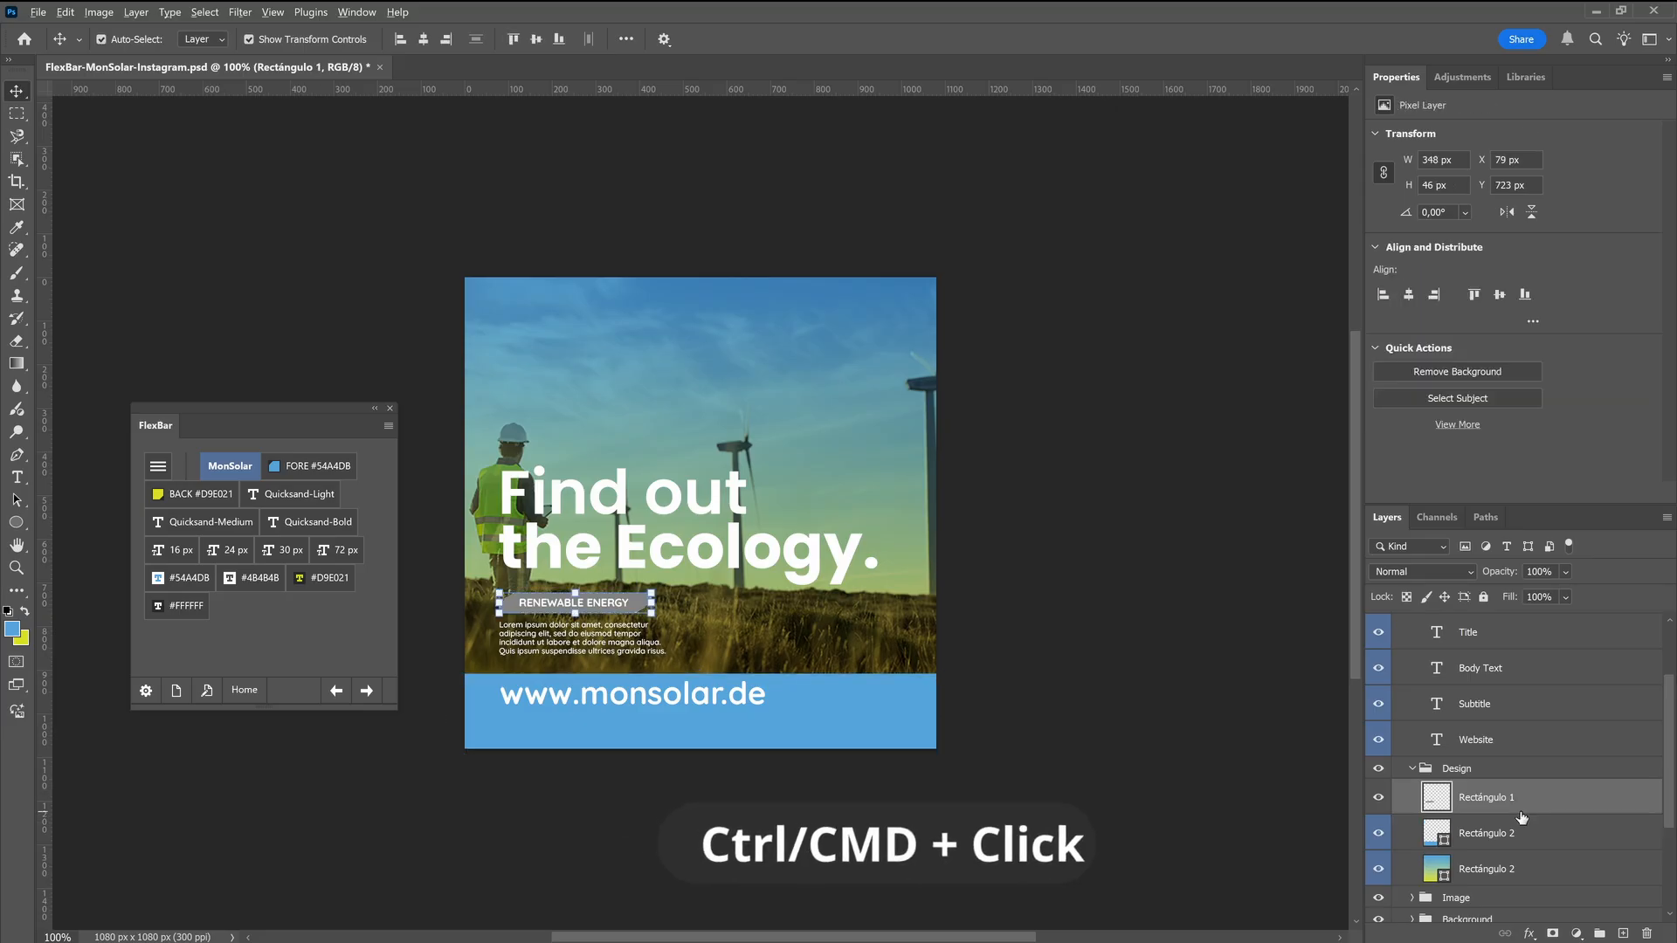
{"action": "key", "text": "alt+Delete"}
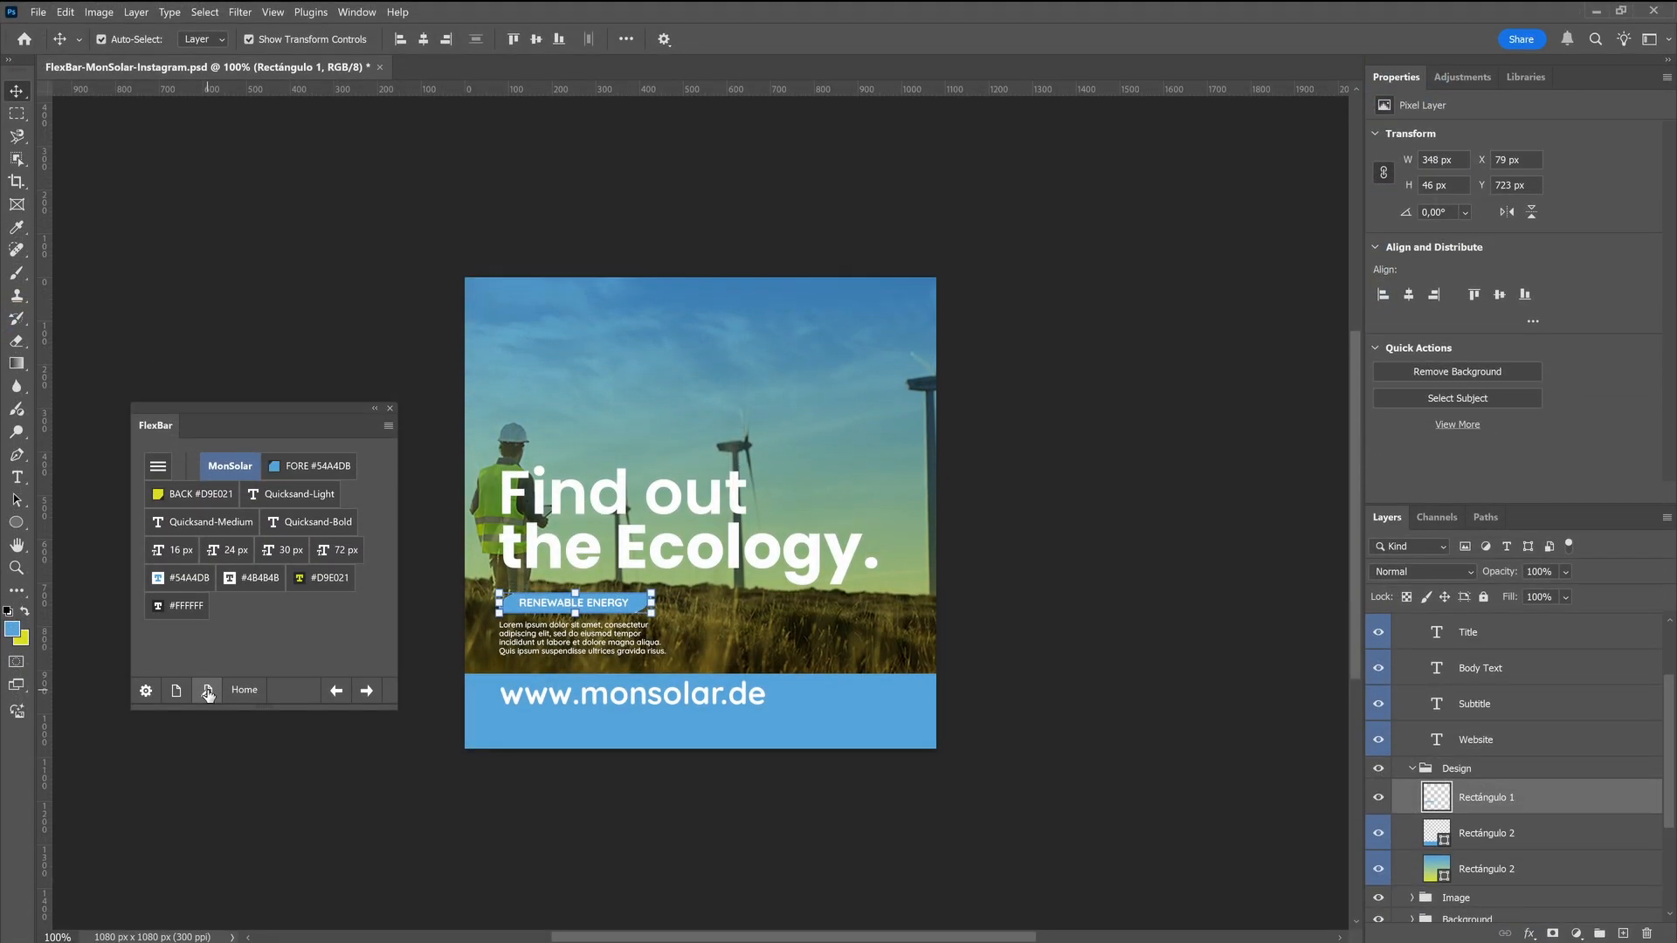
Add a Place Linked Selected File button for MonSolar-Logo-White.png to the end of the MonSolar page, closing the configuration
{"action": "left_click", "coordinate": [208, 691]}
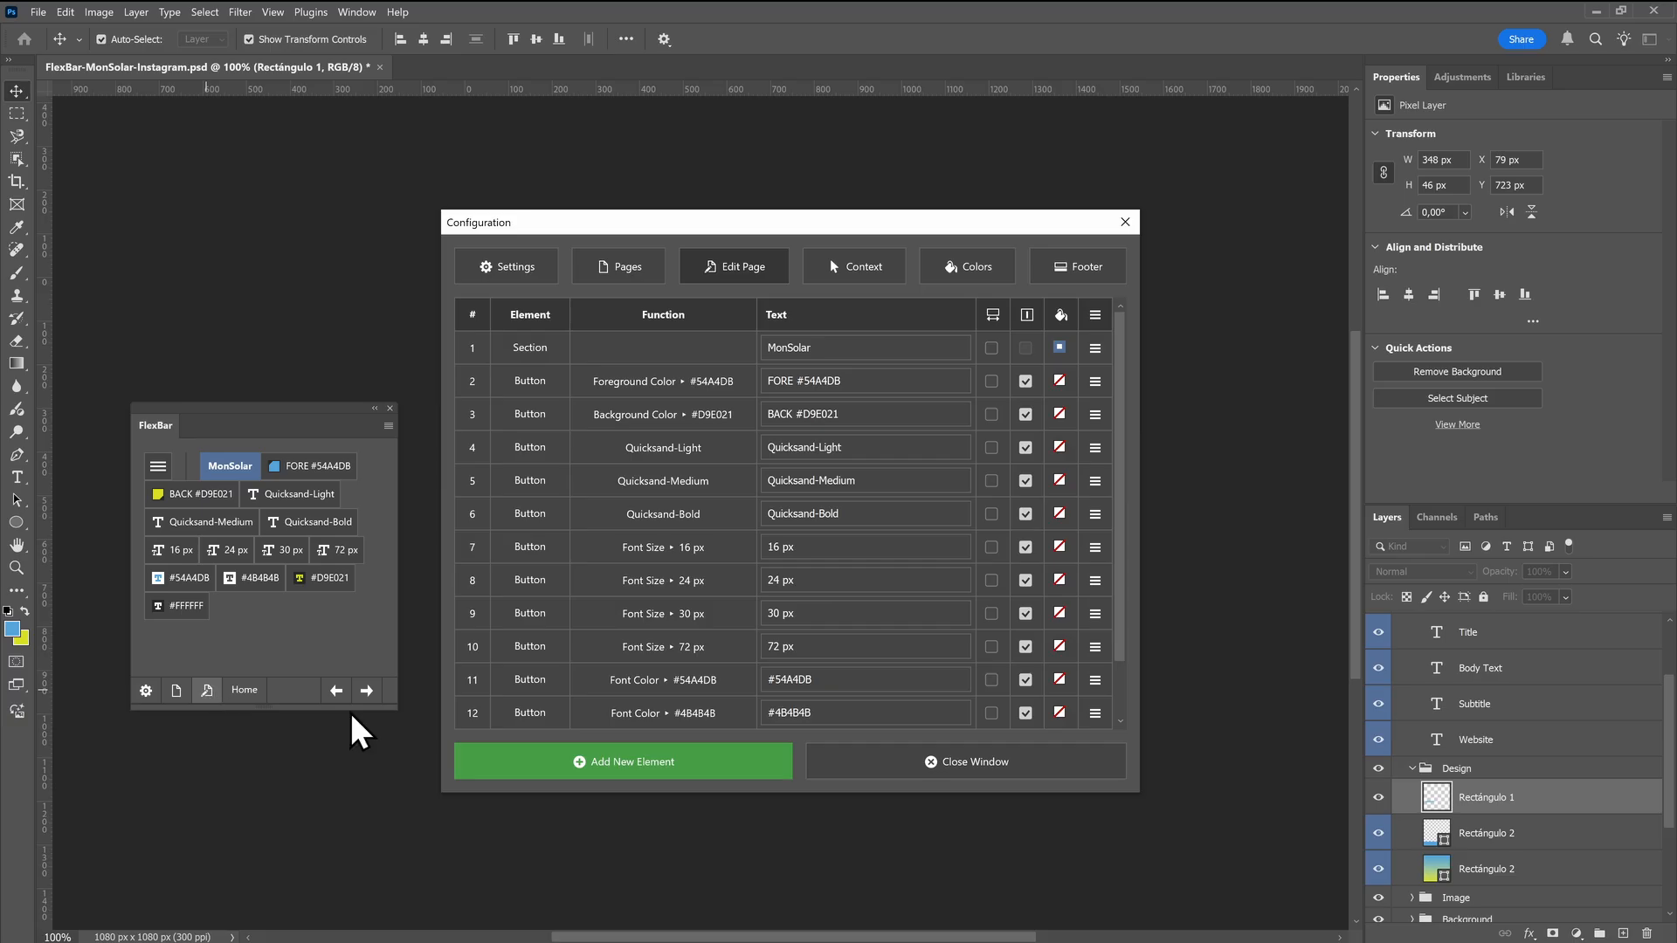
{"action": "left_click", "coordinate": [559, 773]}
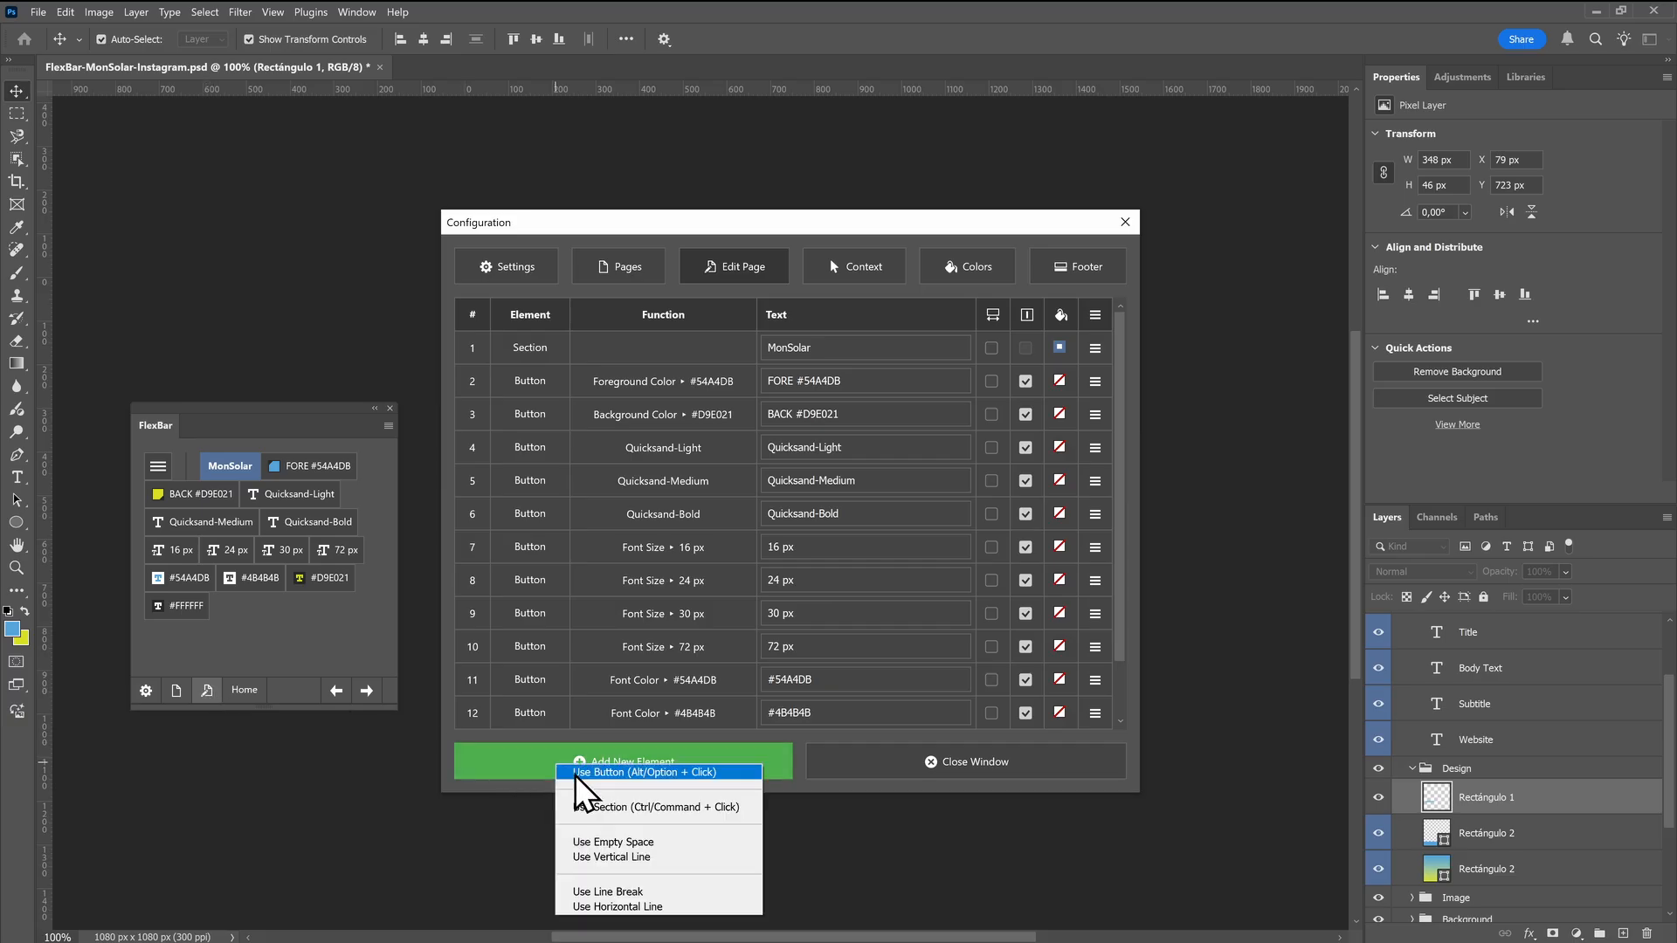
{"action": "left_click", "coordinate": [574, 786]}
{"action": "scroll", "coordinate": [776, 660], "scroll_direction": "down", "scroll_amount": 6}
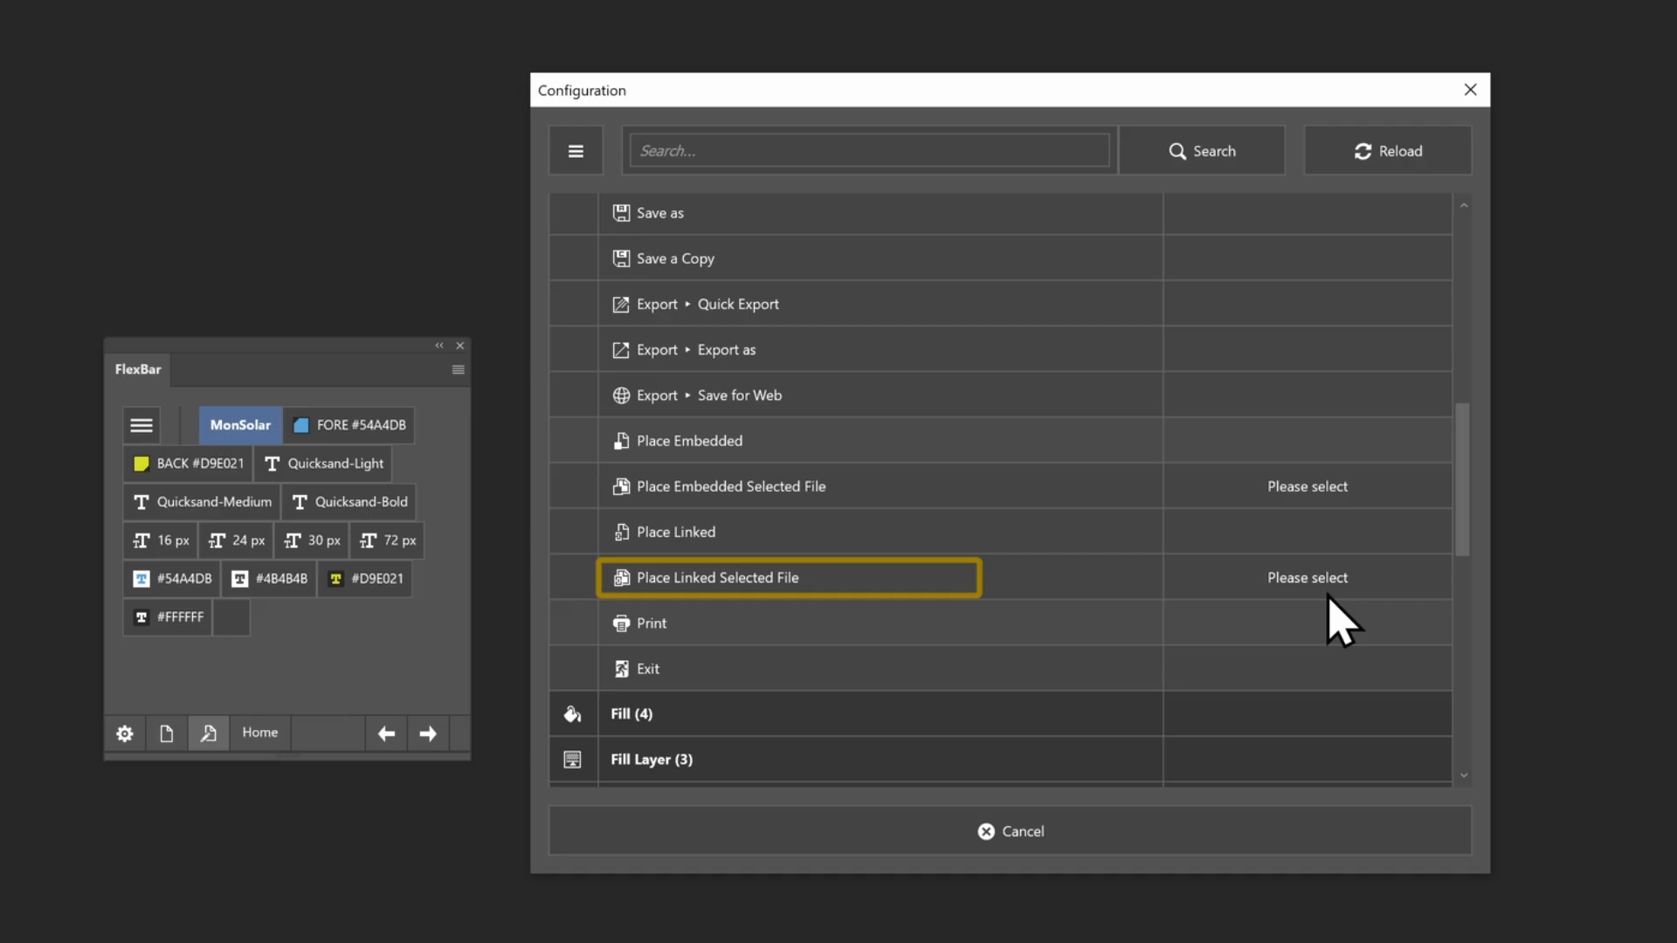
{"action": "left_click", "coordinate": [1326, 580]}
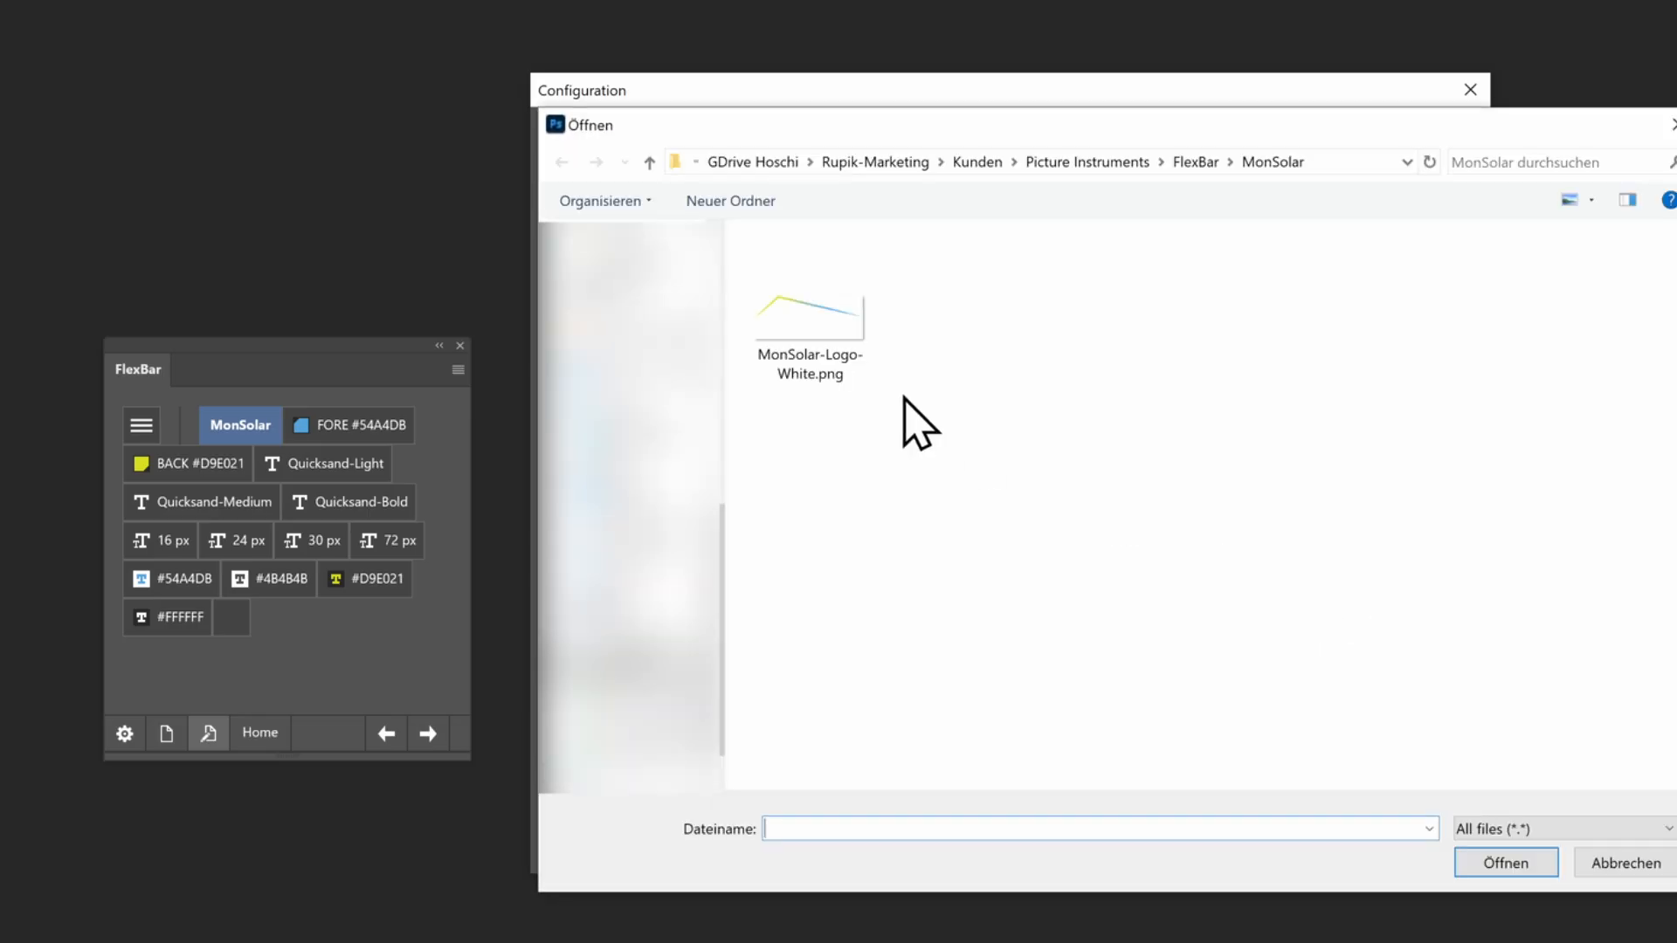
{"action": "left_click", "coordinate": [844, 356]}
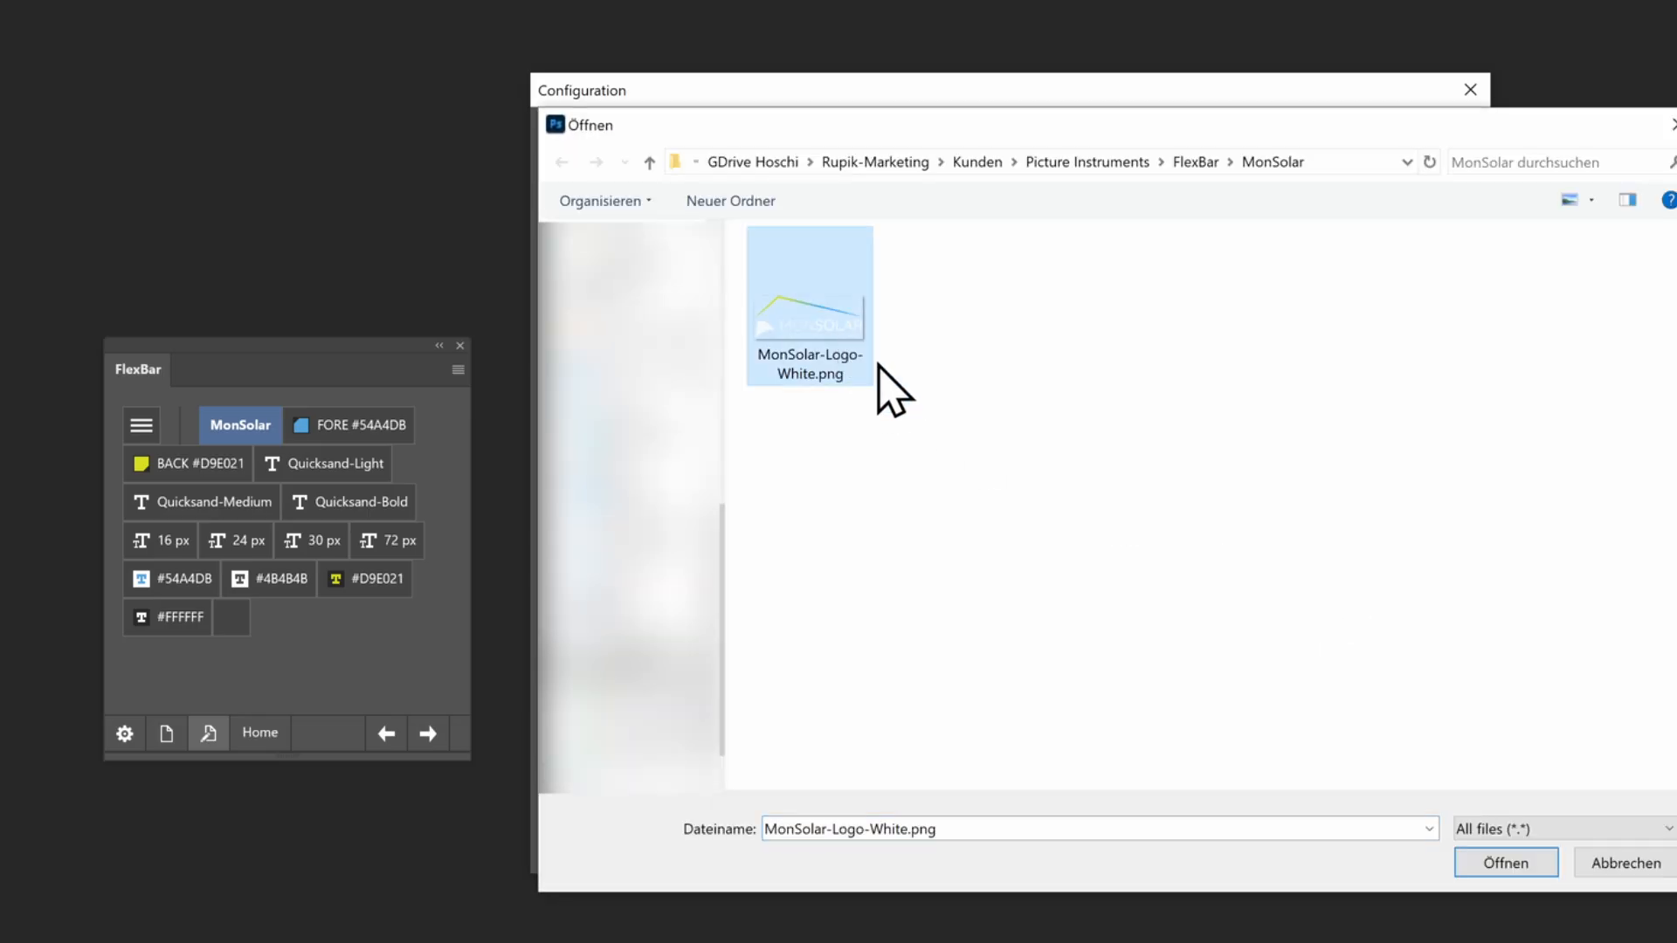
{"action": "left_click", "coordinate": [1482, 865]}
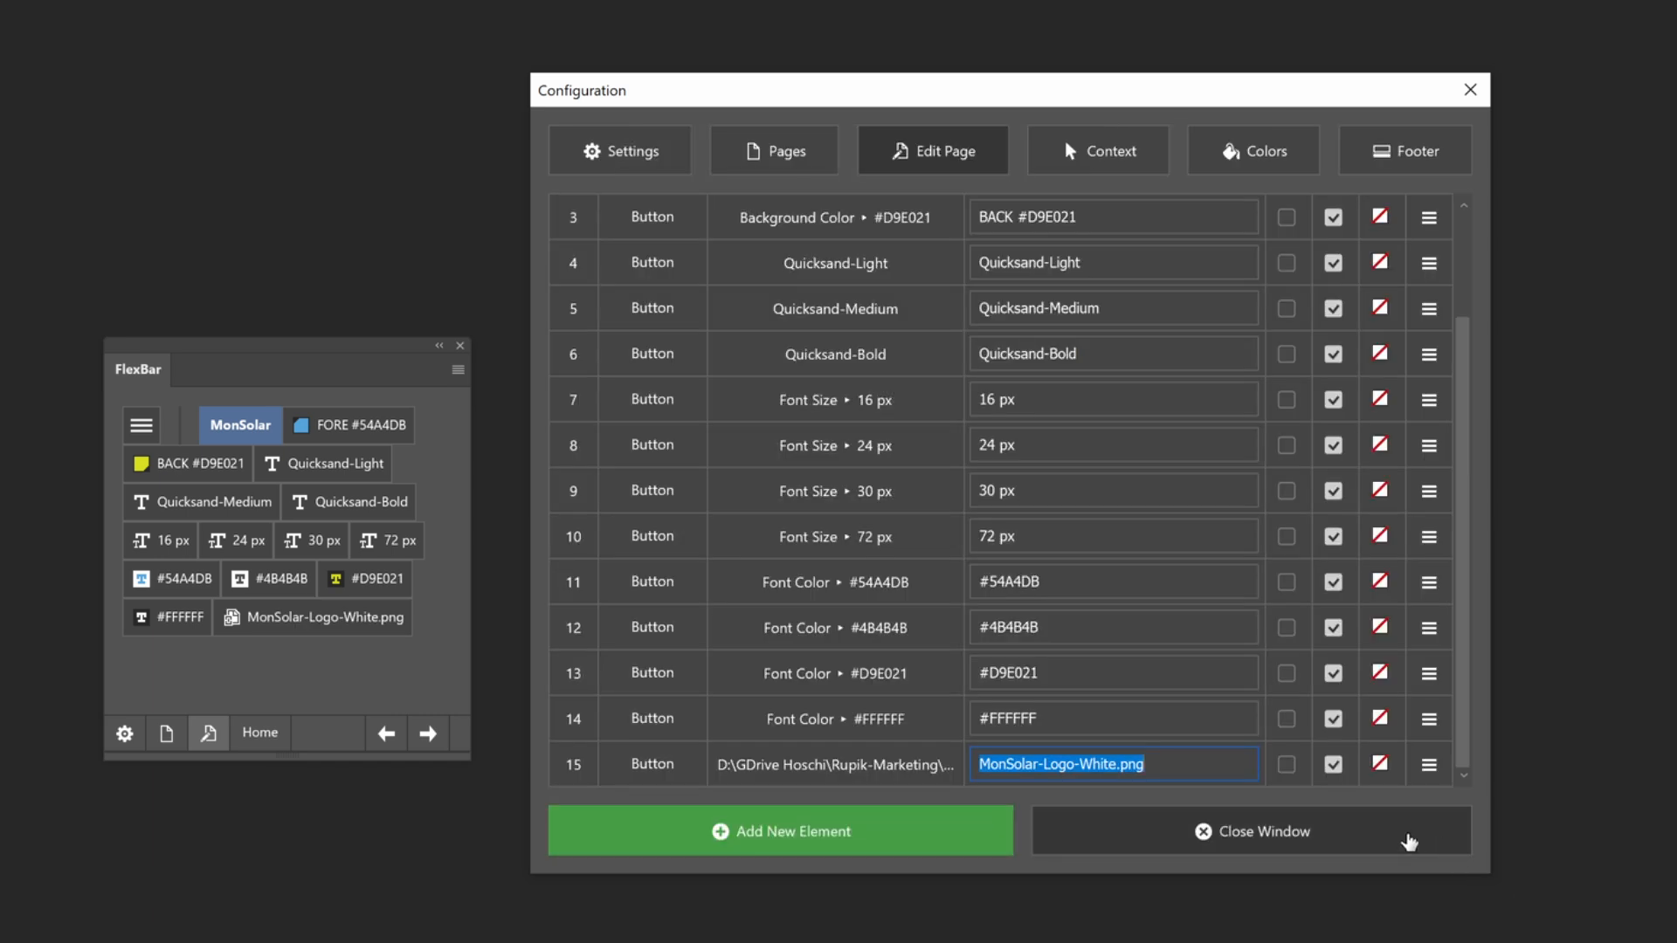
{"action": "left_click", "coordinate": [1409, 840]}
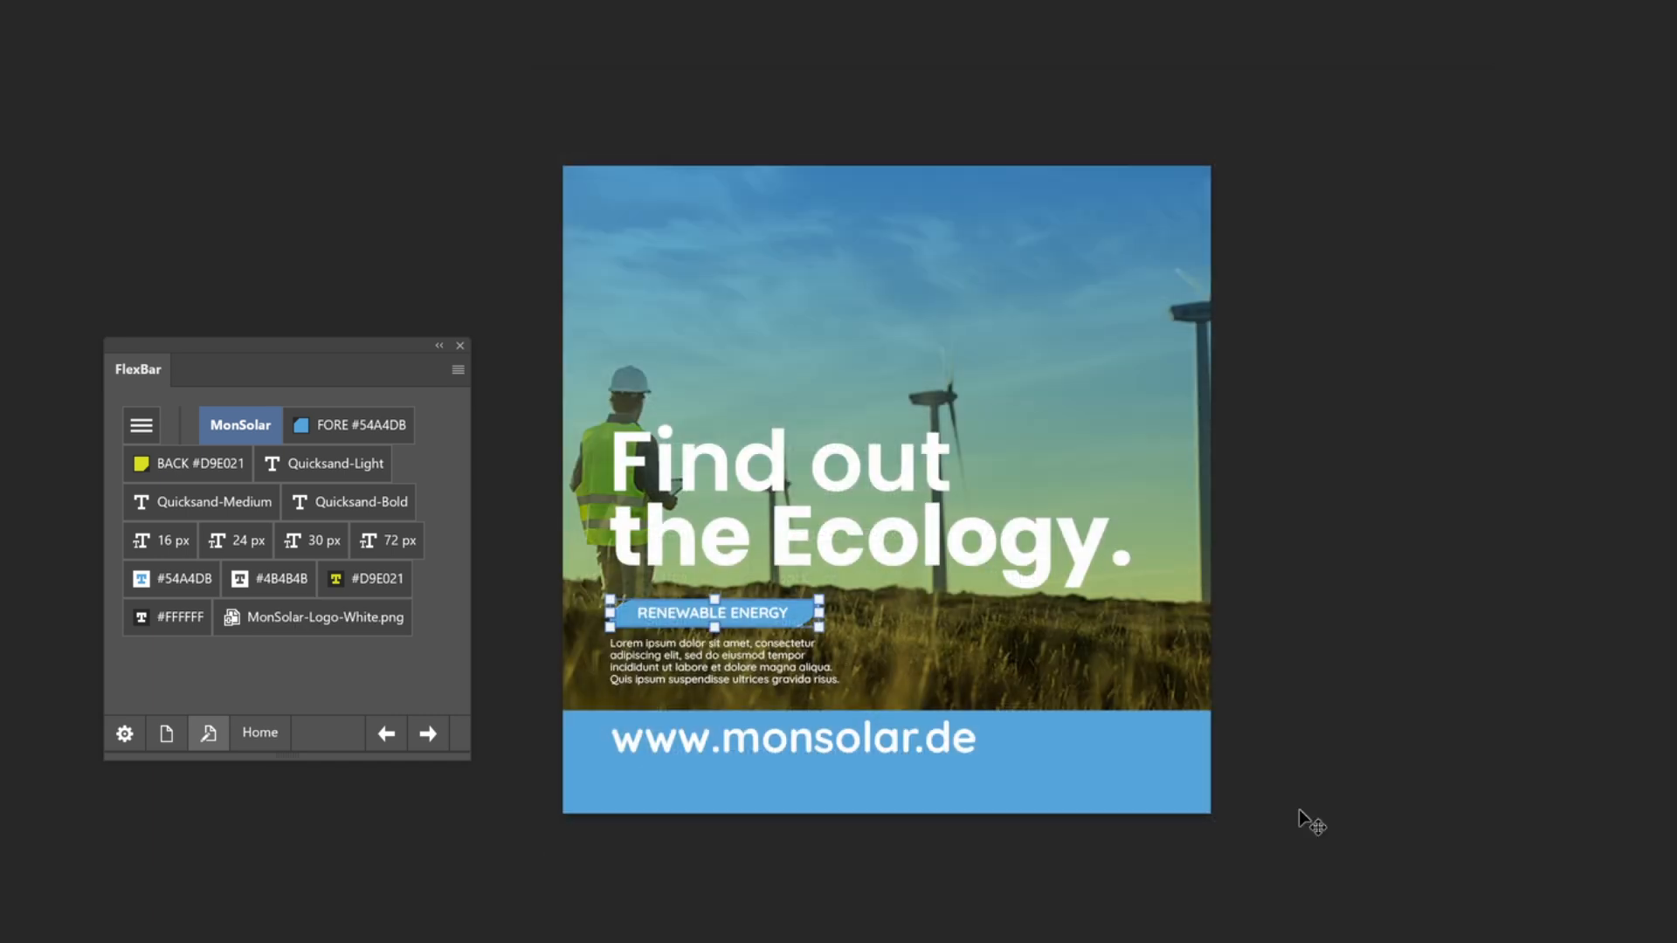
Place the linked MonSolar-Logo-White.png in the artwork, scaling it to about 4.68% above the headline in the upper-left area
{"action": "left_click", "coordinate": [365, 628]}
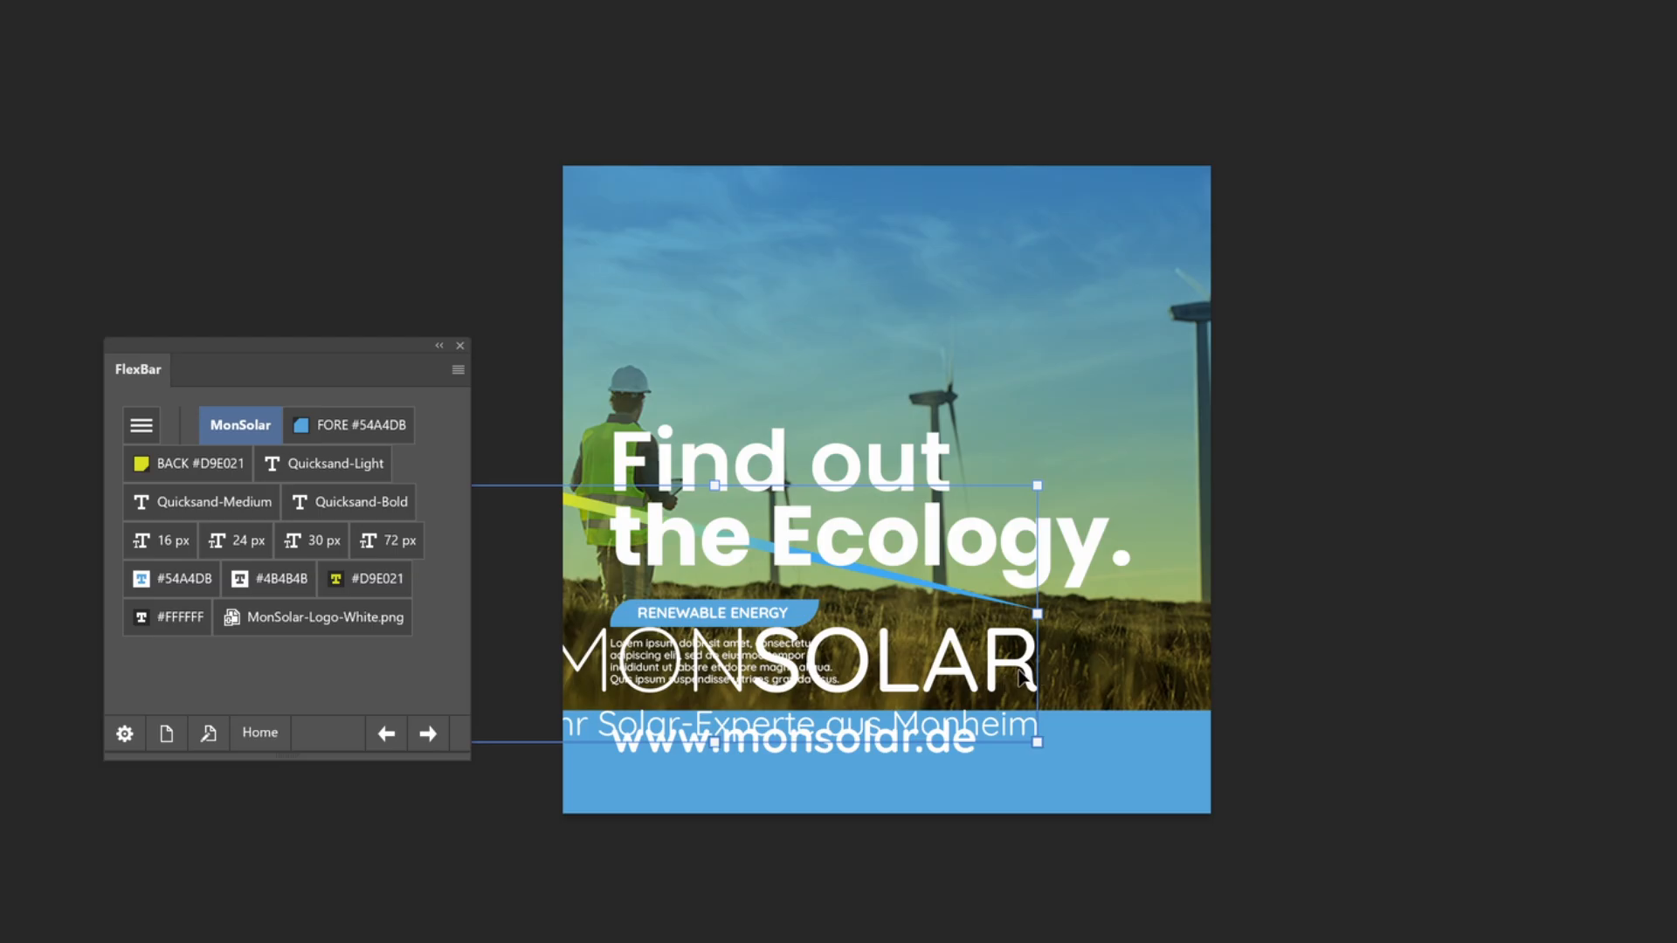
{"action": "left_click_drag", "start_coordinate": [1076, 578], "coordinate": [1208, 411]}
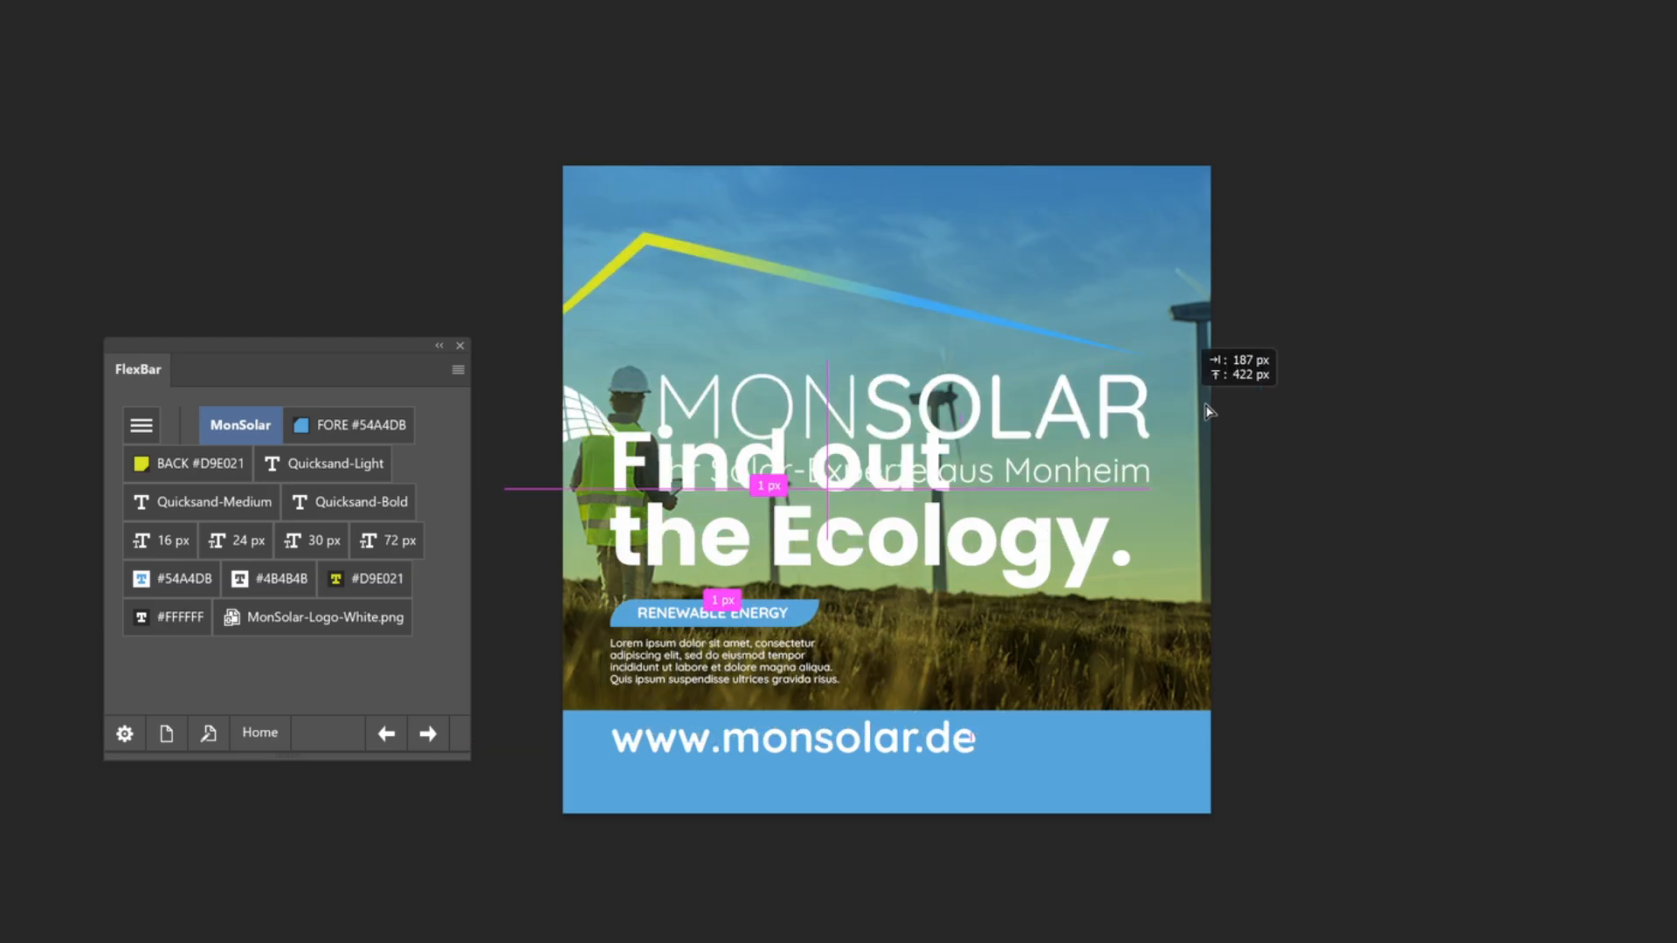
{"action": "left_click_drag", "start_coordinate": [1208, 410], "coordinate": [1242, 372]}
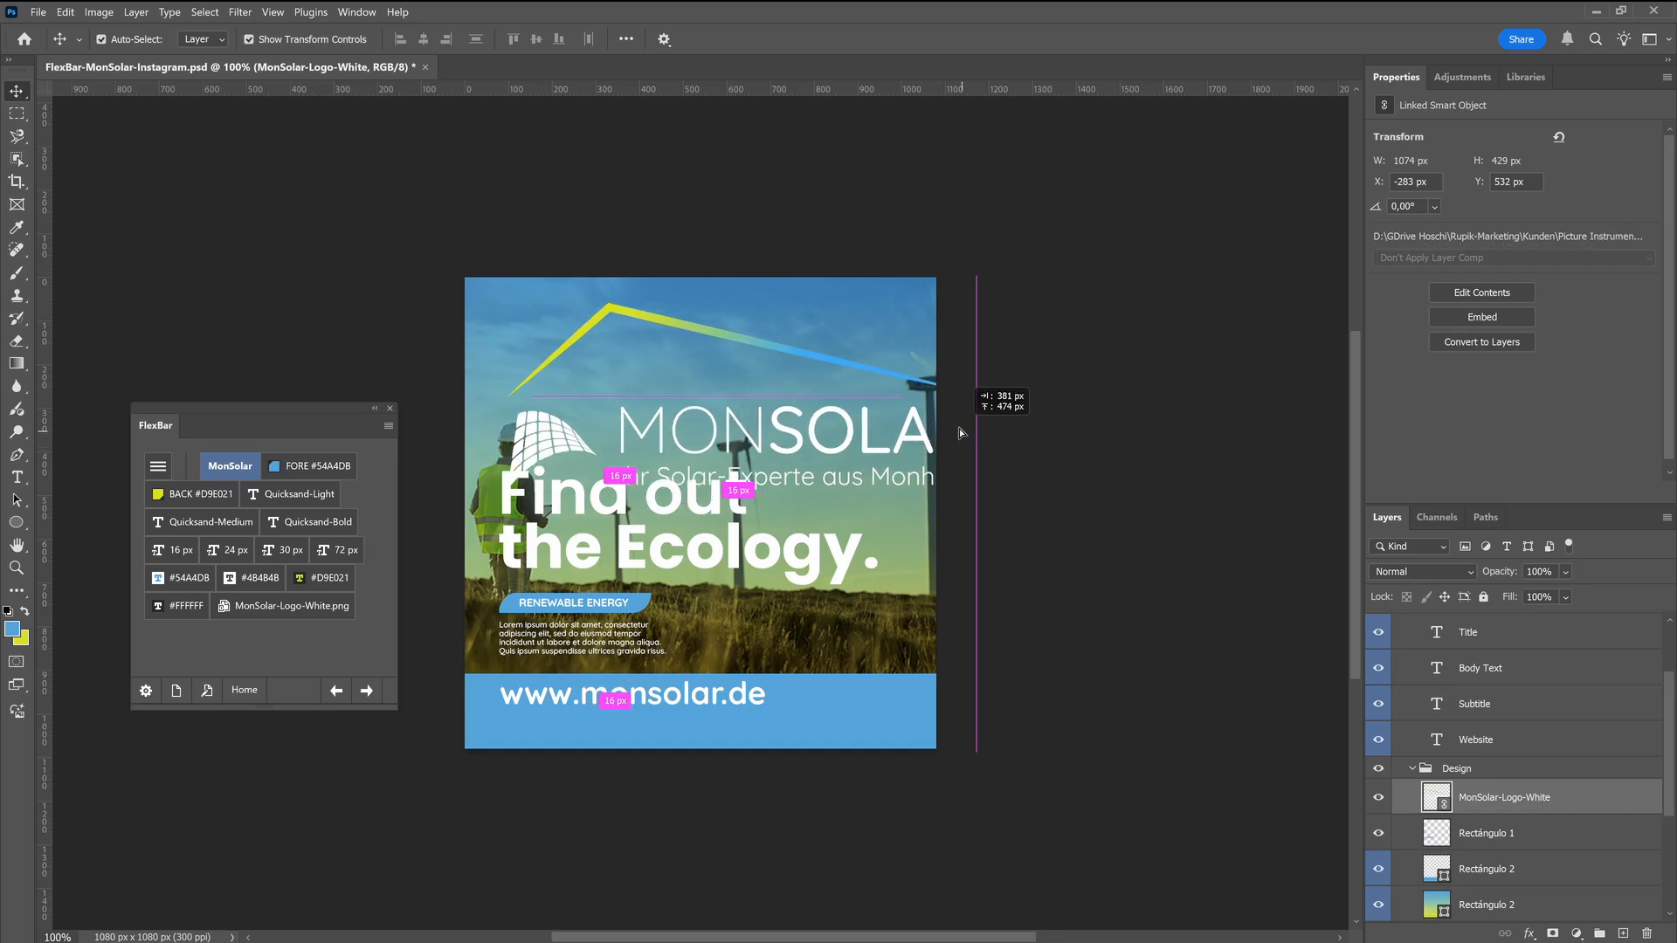
{"action": "left_click_drag", "start_coordinate": [959, 428], "coordinate": [705, 381]}
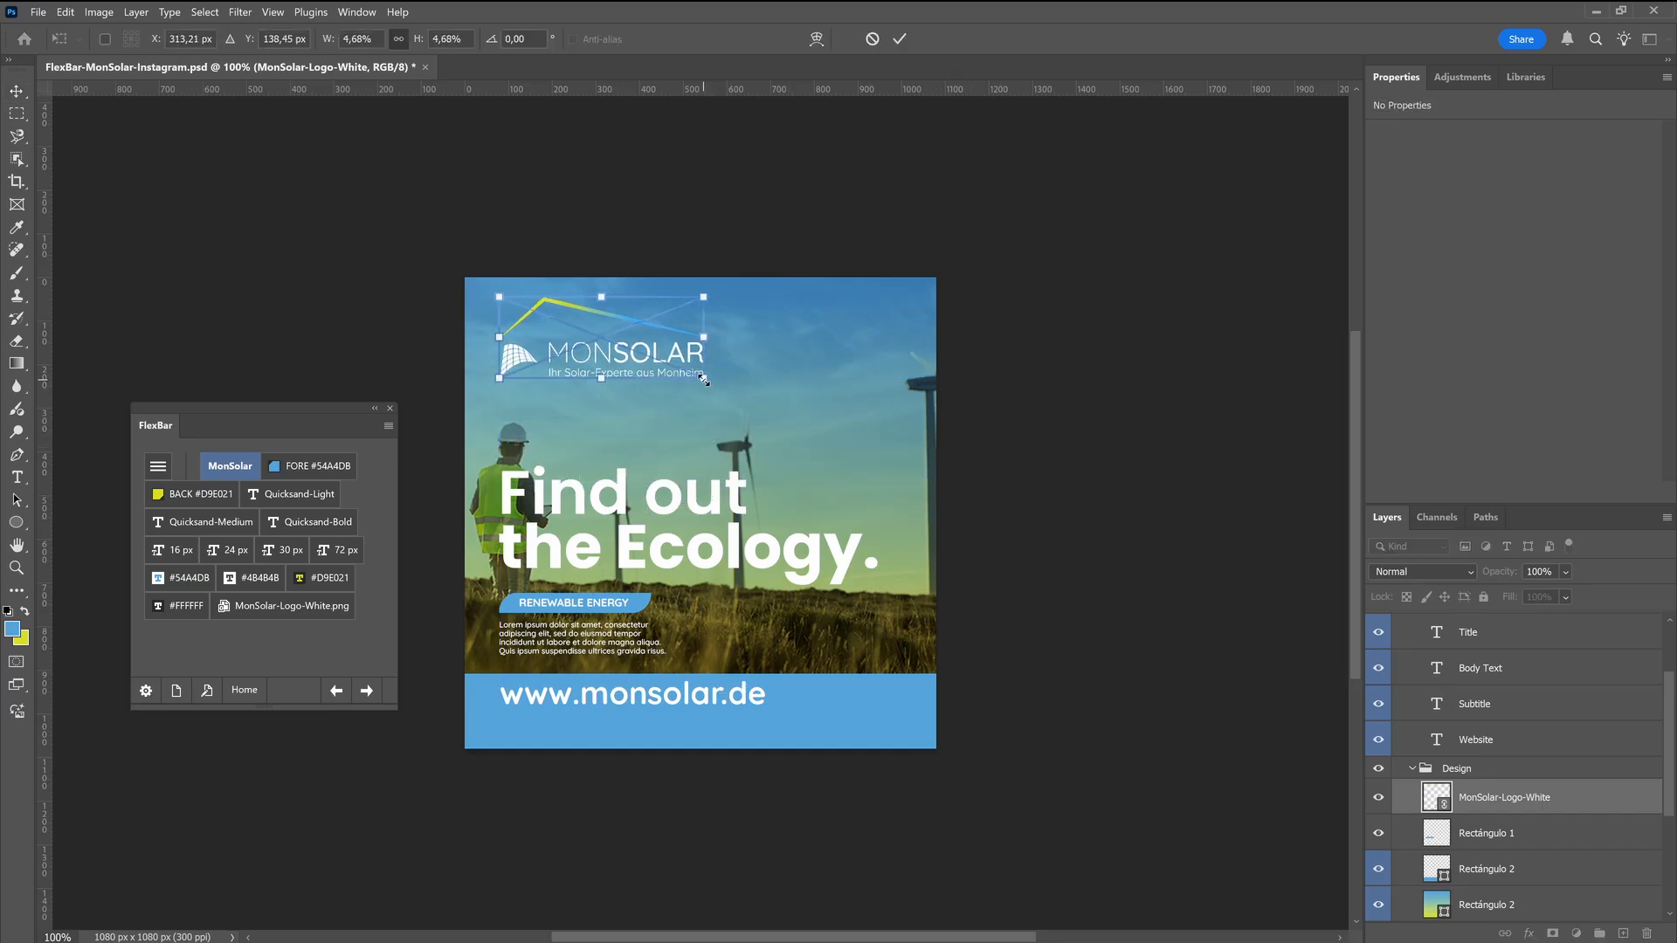
{"action": "left_click", "coordinate": [1000, 468]}
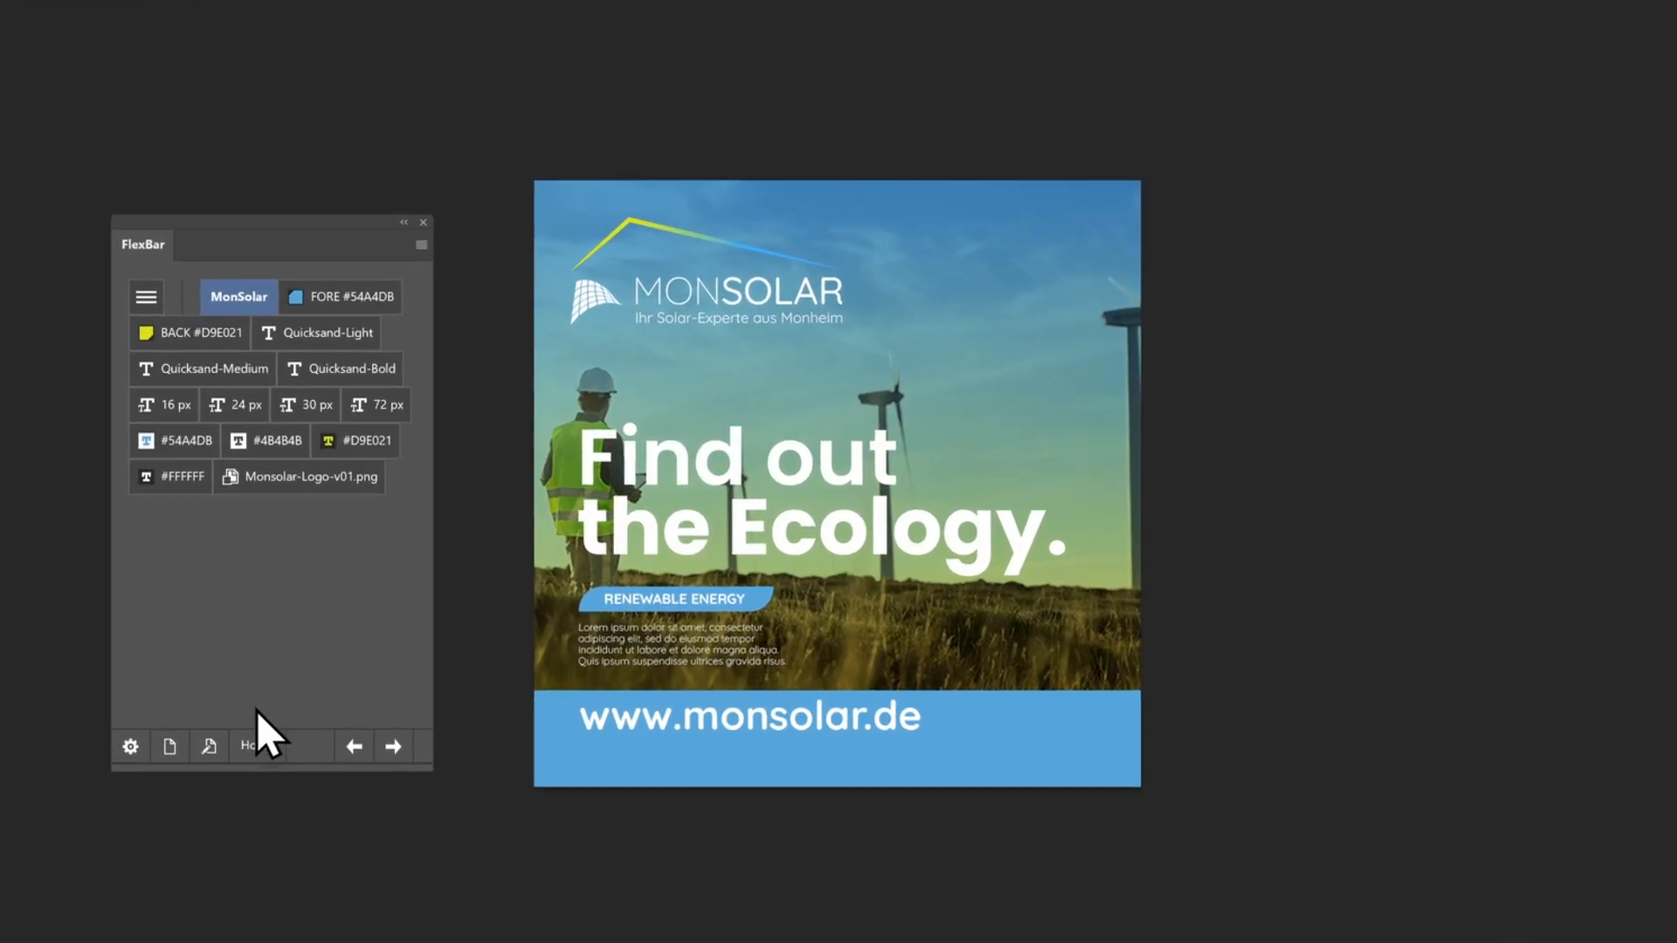
Open the MonSolar page for editing and insert a line break element above the FORE #54A4DB button
{"action": "left_click", "coordinate": [207, 747]}
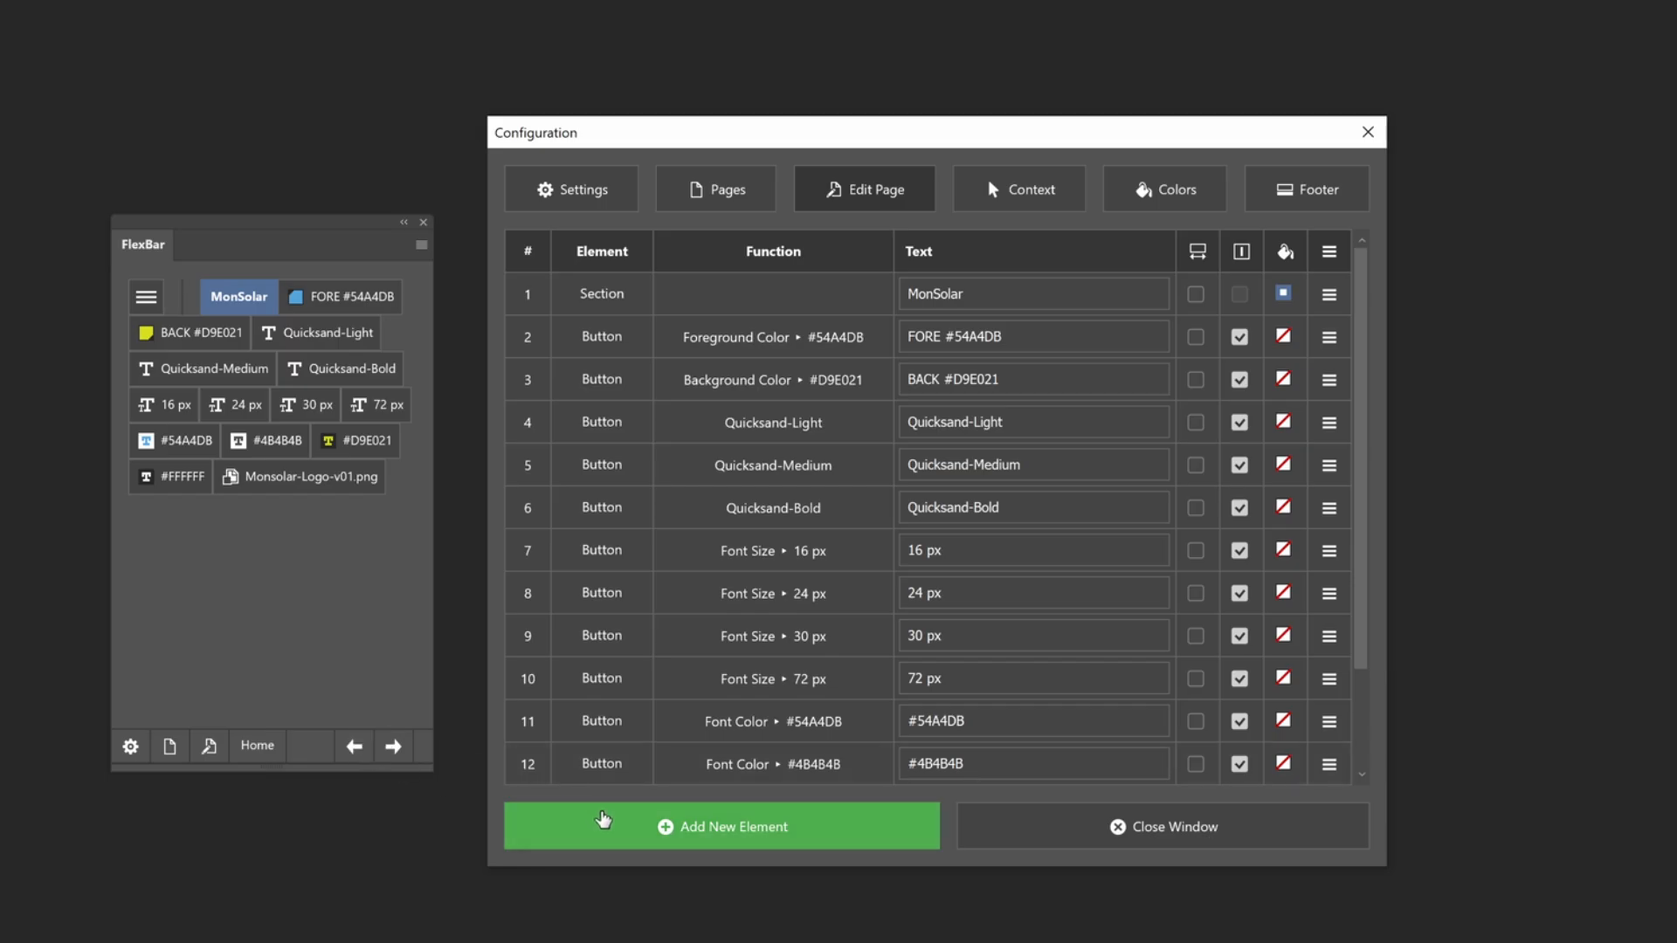
{"action": "left_click", "coordinate": [609, 823]}
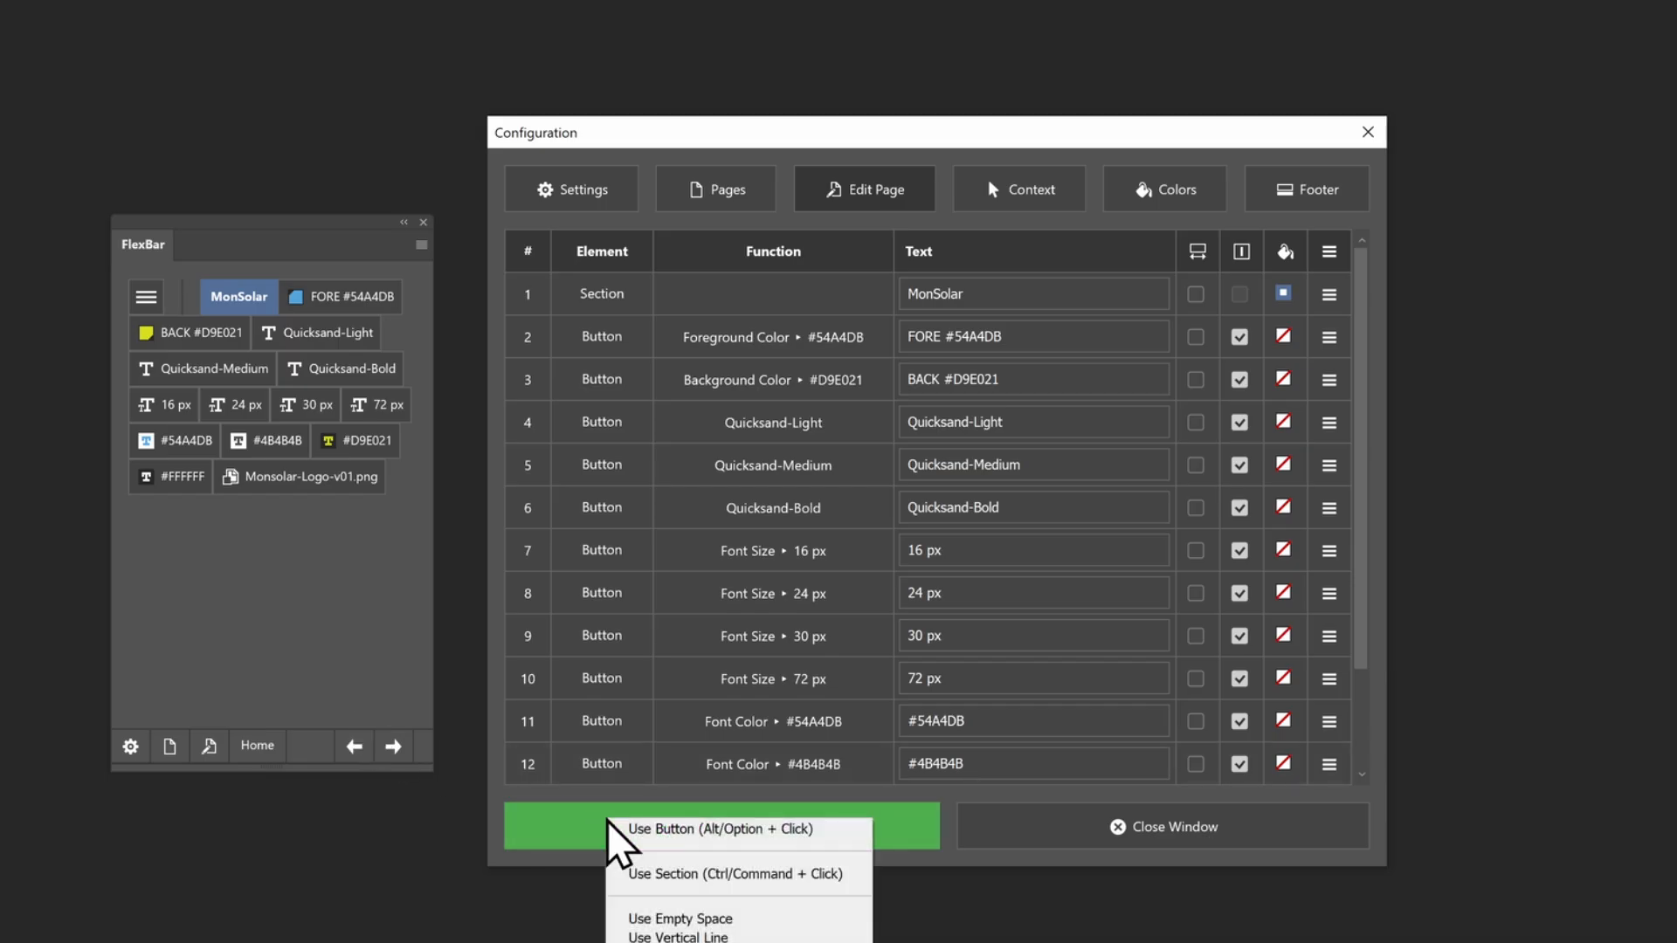
{"action": "left_click", "coordinate": [1328, 342]}
{"action": "left_click", "coordinate": [1329, 341]}
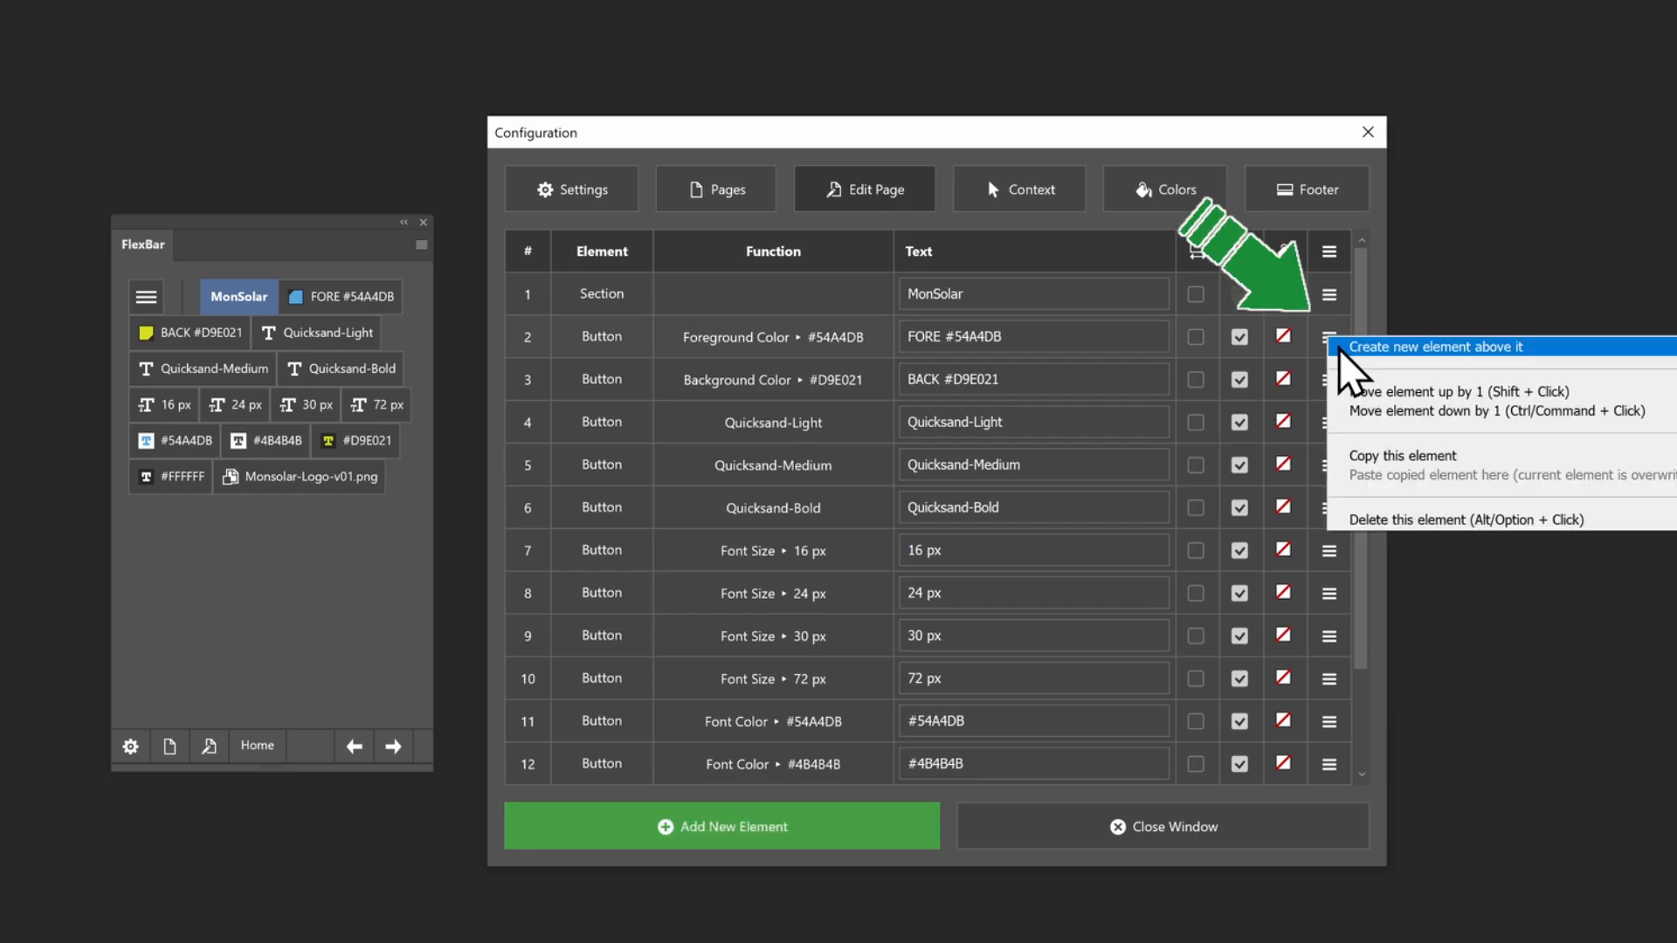
{"action": "left_click", "coordinate": [1342, 350]}
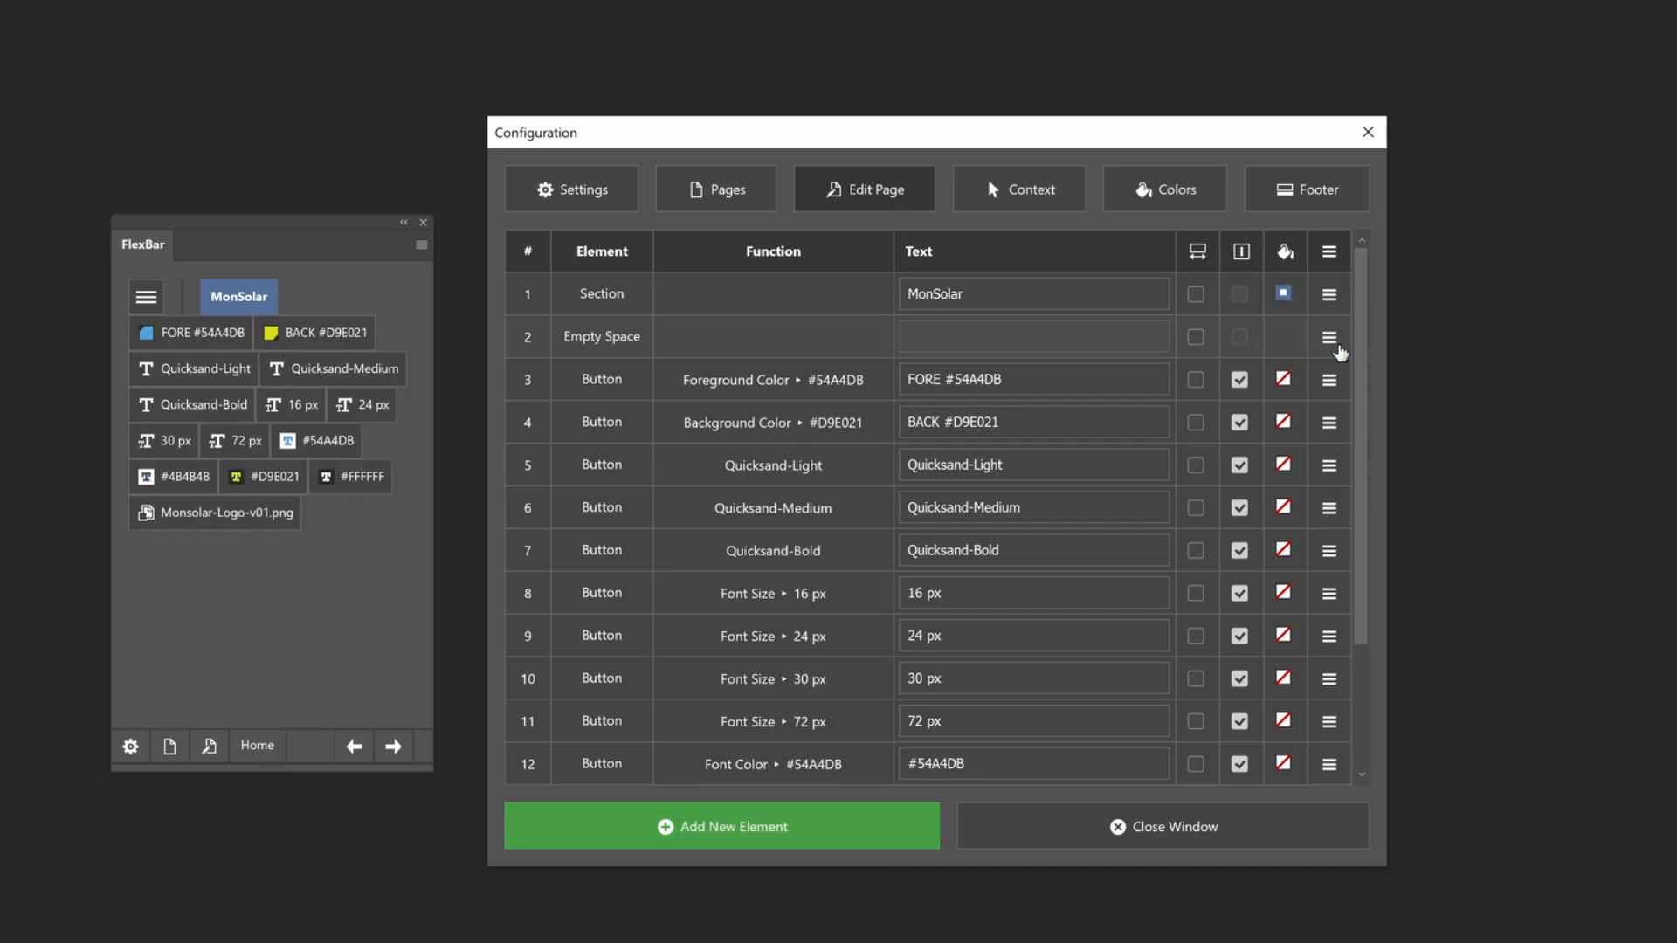
{"action": "left_click", "coordinate": [577, 342]}
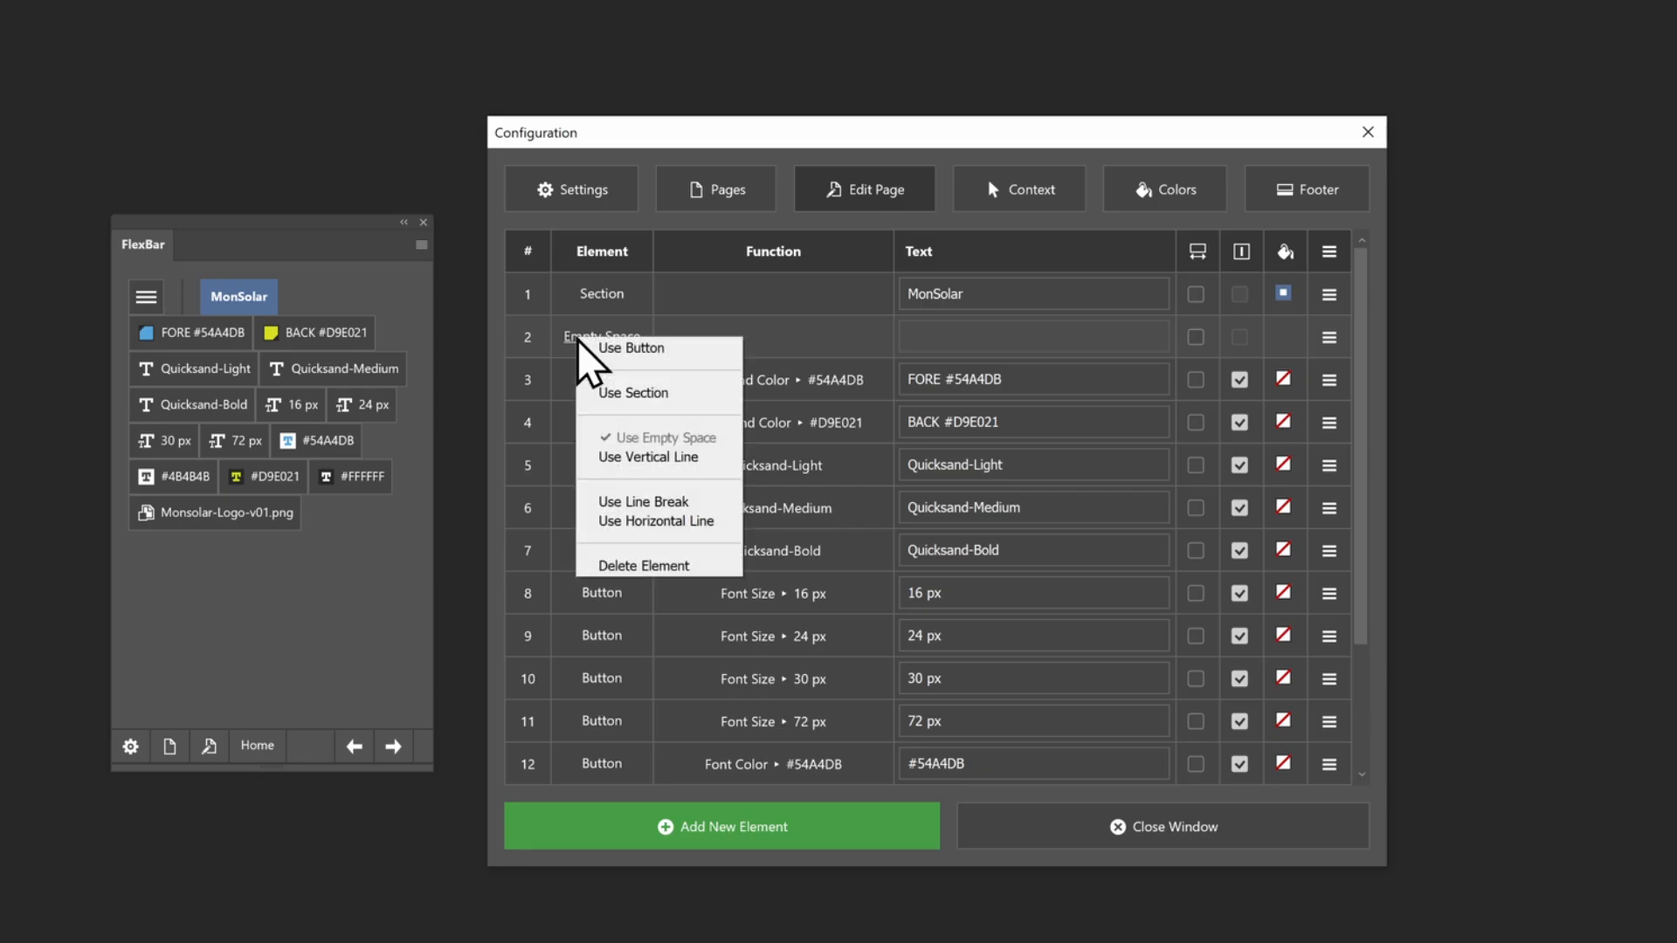
{"action": "left_click", "coordinate": [582, 503]}
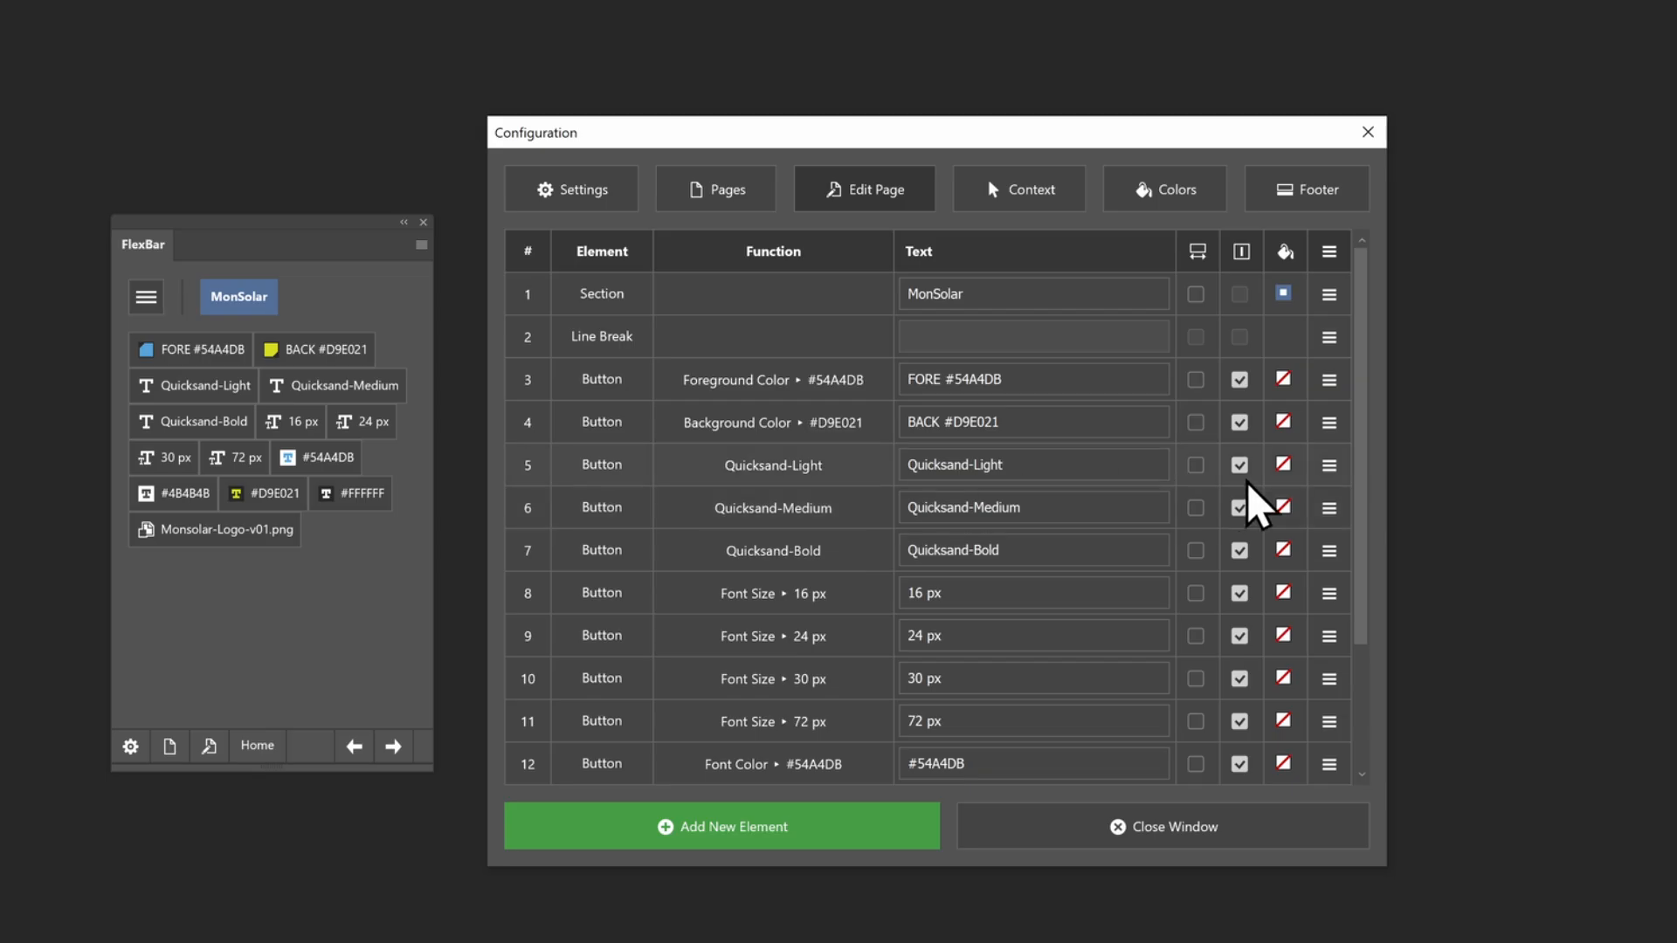
Insert a horizontal line element above the Quicksand-Light button
{"action": "left_click", "coordinate": [1331, 467]}
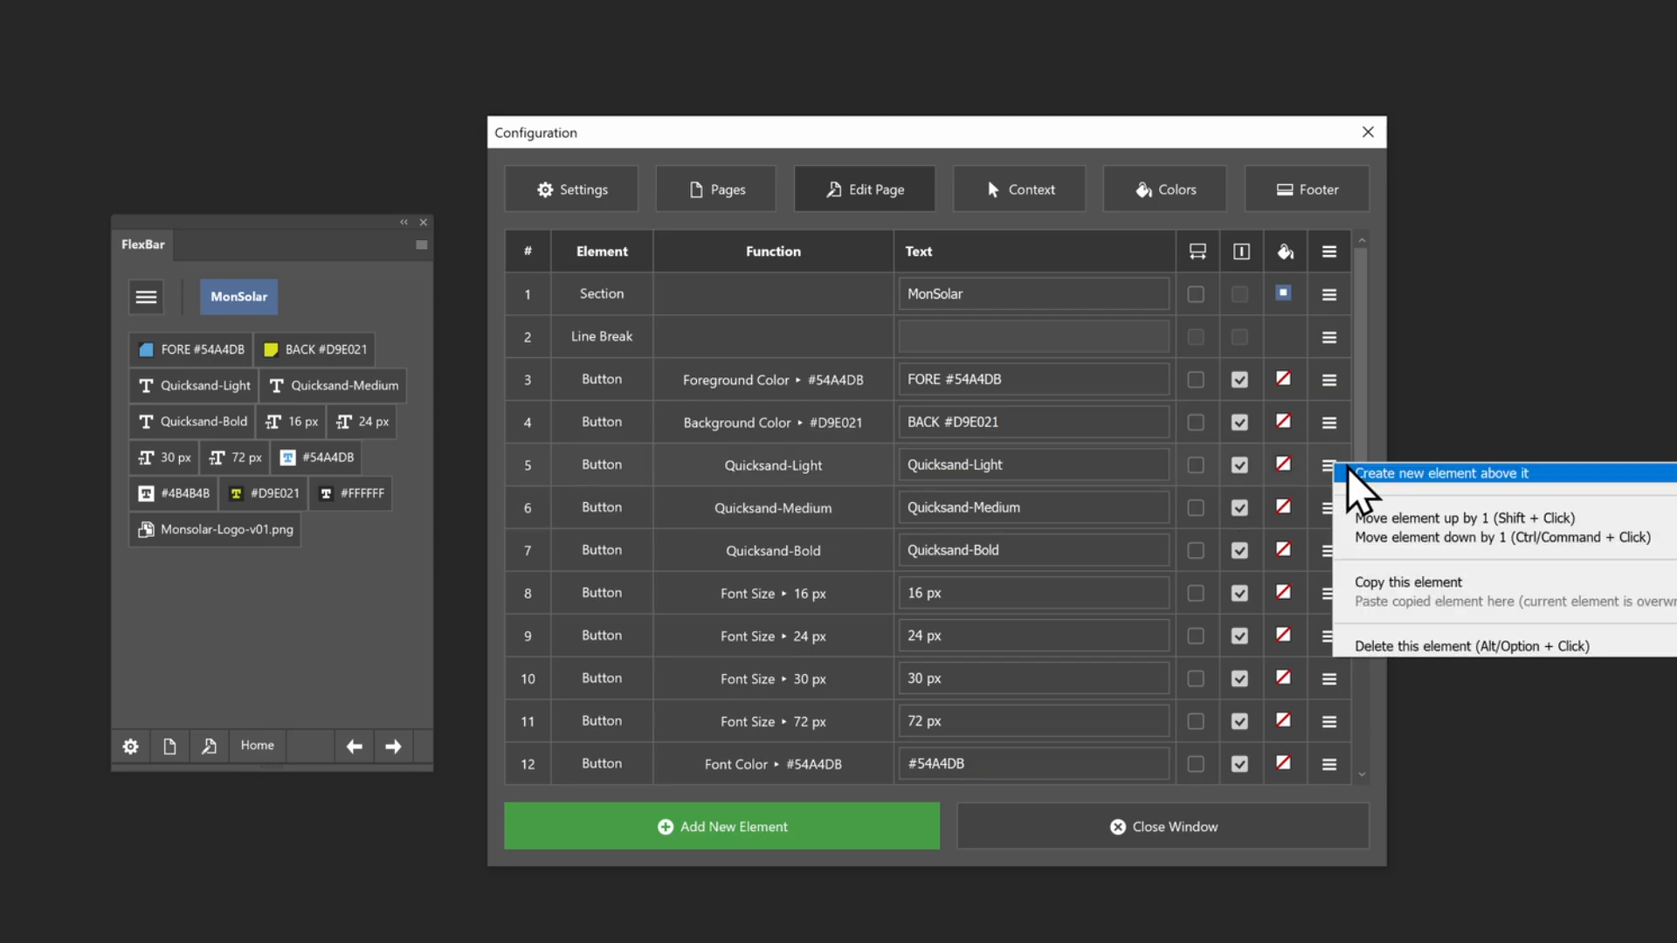
{"action": "left_click", "coordinate": [1350, 471]}
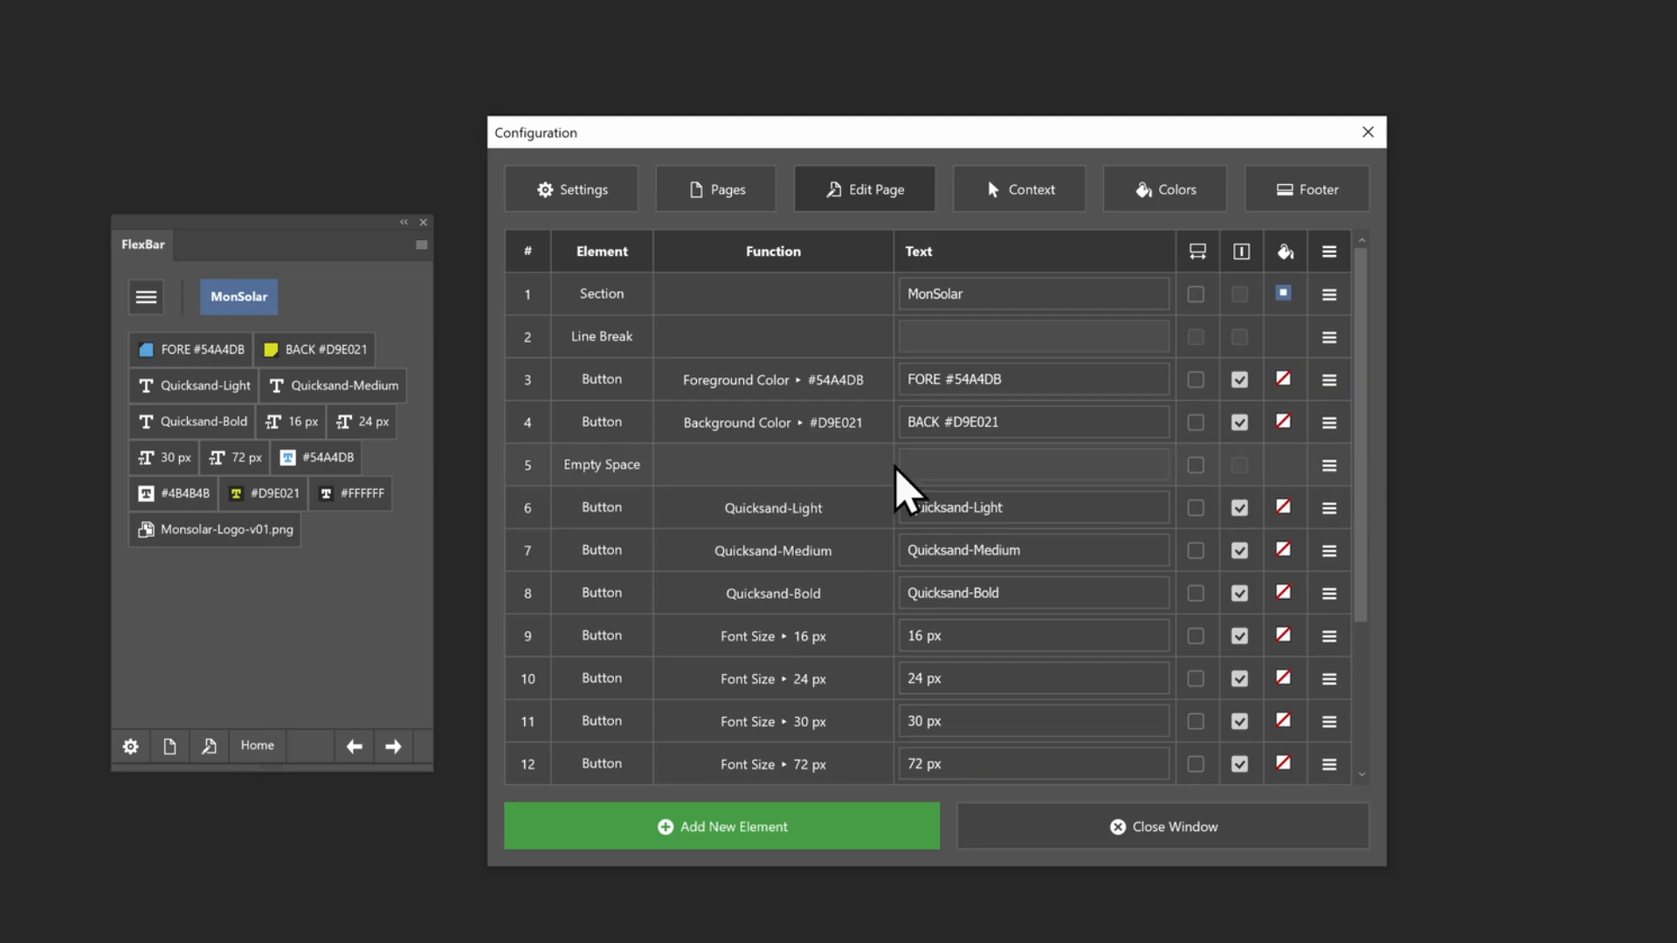
{"action": "left_click", "coordinate": [606, 470]}
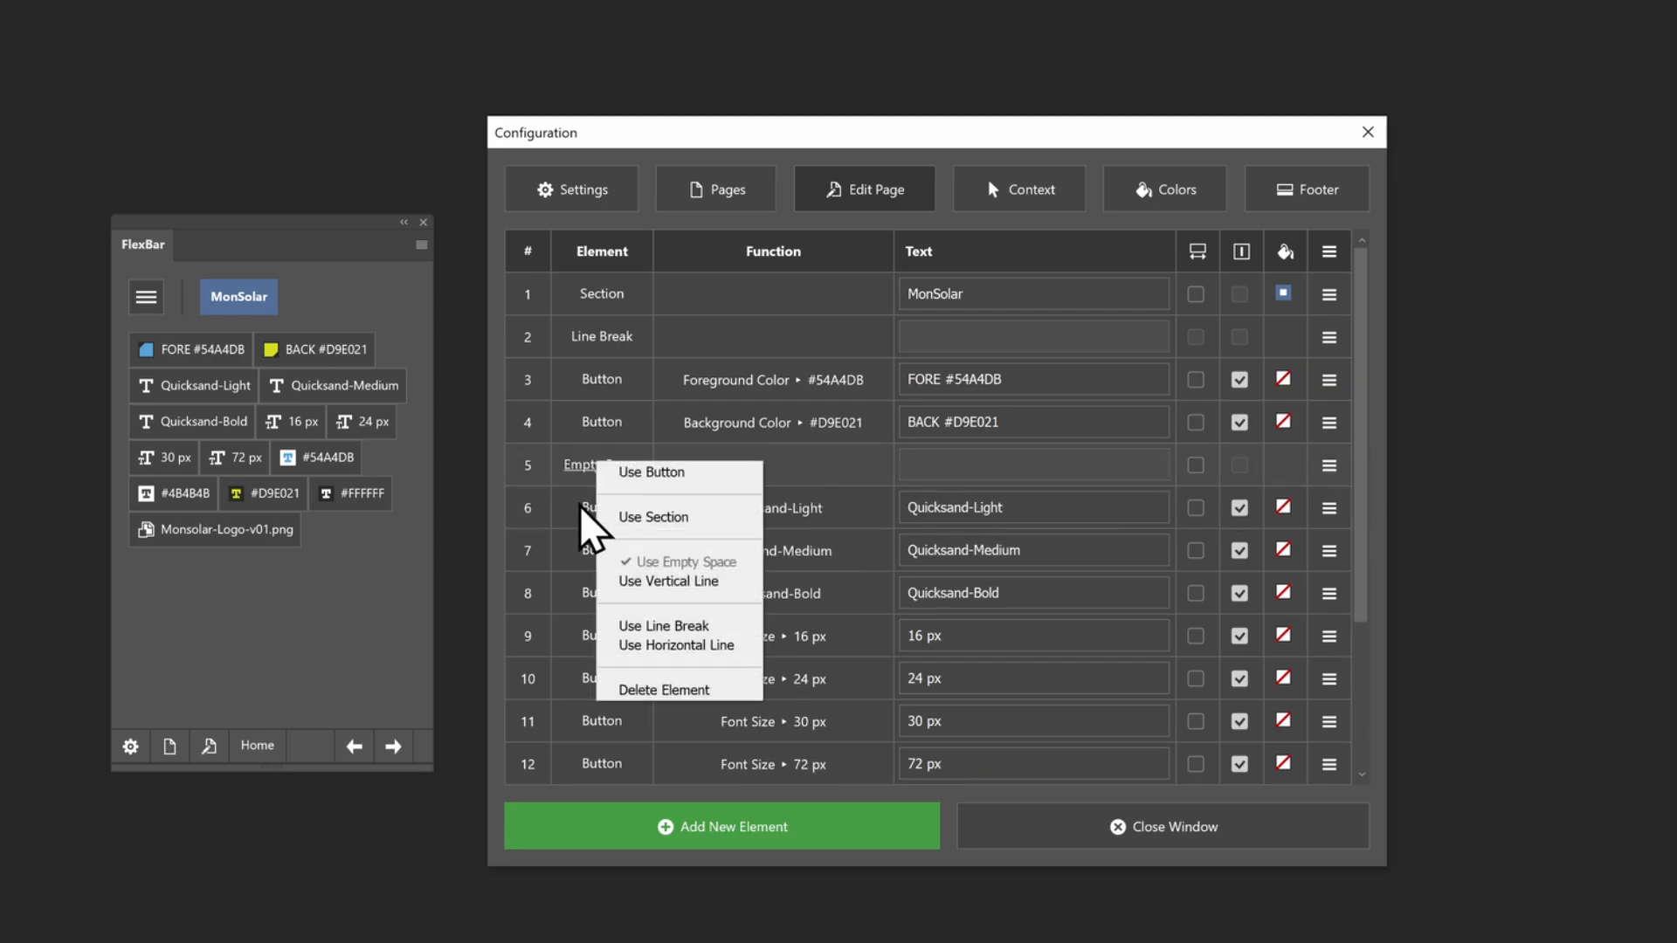
{"action": "left_click", "coordinate": [622, 646]}
Insert a line break element above the 16 px font size button
{"action": "scroll", "coordinate": [627, 647], "scroll_direction": "down", "scroll_amount": 3}
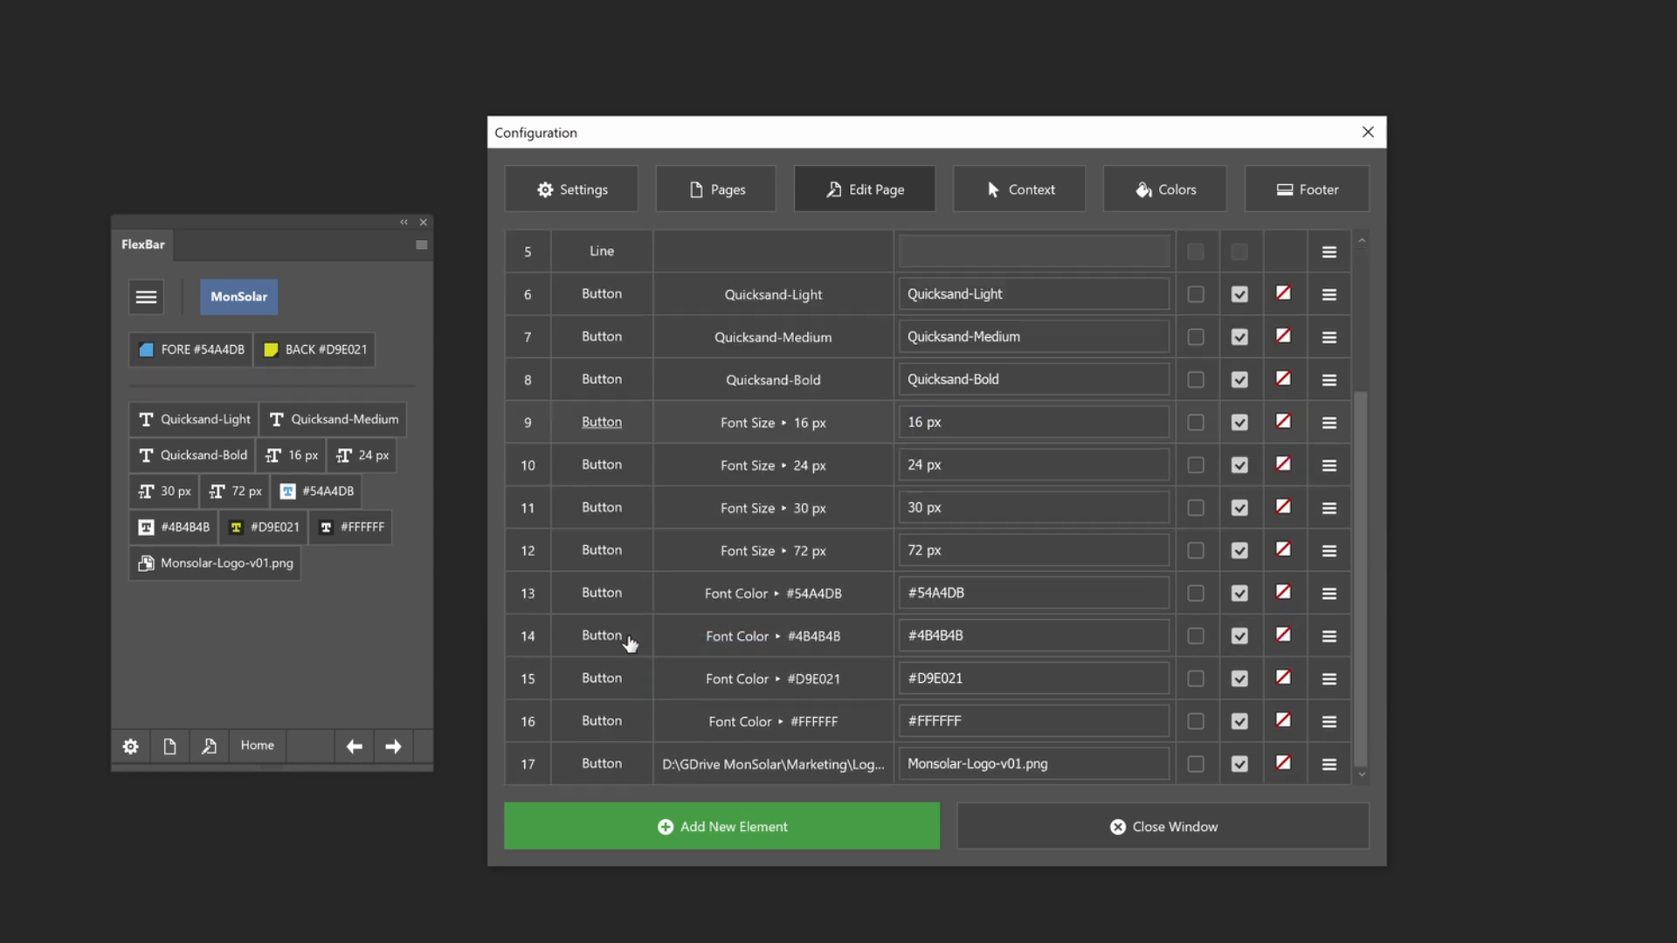
{"action": "left_click", "coordinate": [1329, 423]}
{"action": "left_click", "coordinate": [1363, 435]}
{"action": "left_click", "coordinate": [587, 423]}
{"action": "left_click", "coordinate": [673, 583]}
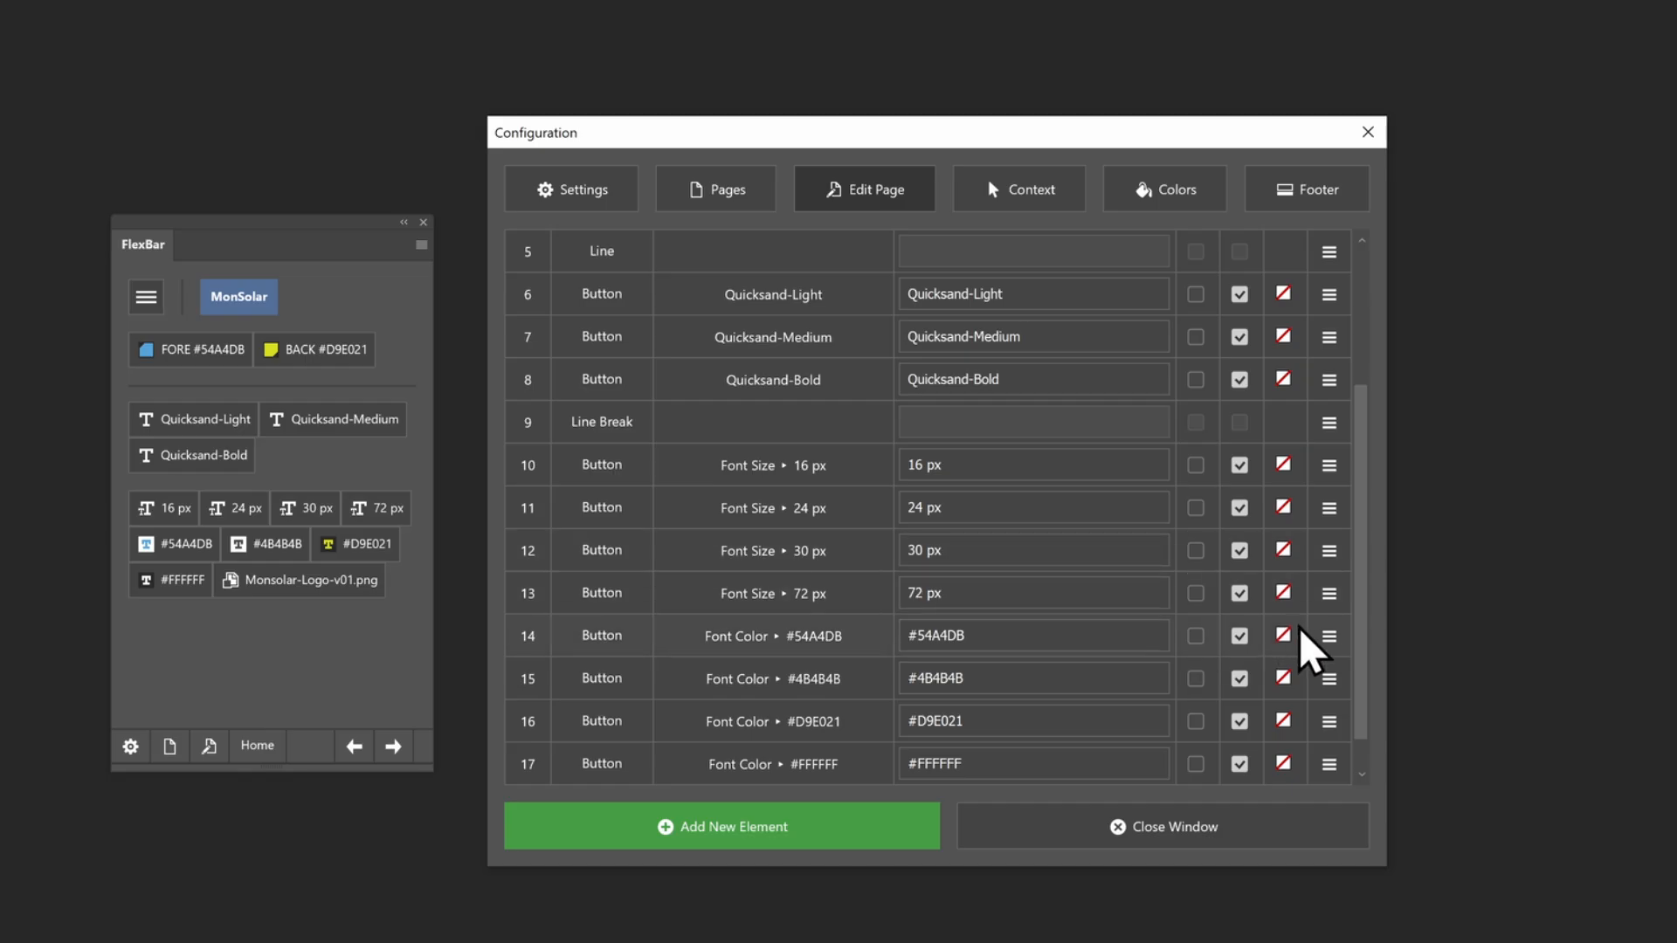
Insert a line break element above the #54A4DB font color button
{"action": "left_click", "coordinate": [1328, 636]}
{"action": "left_click", "coordinate": [1368, 647]}
{"action": "left_click", "coordinate": [577, 636]}
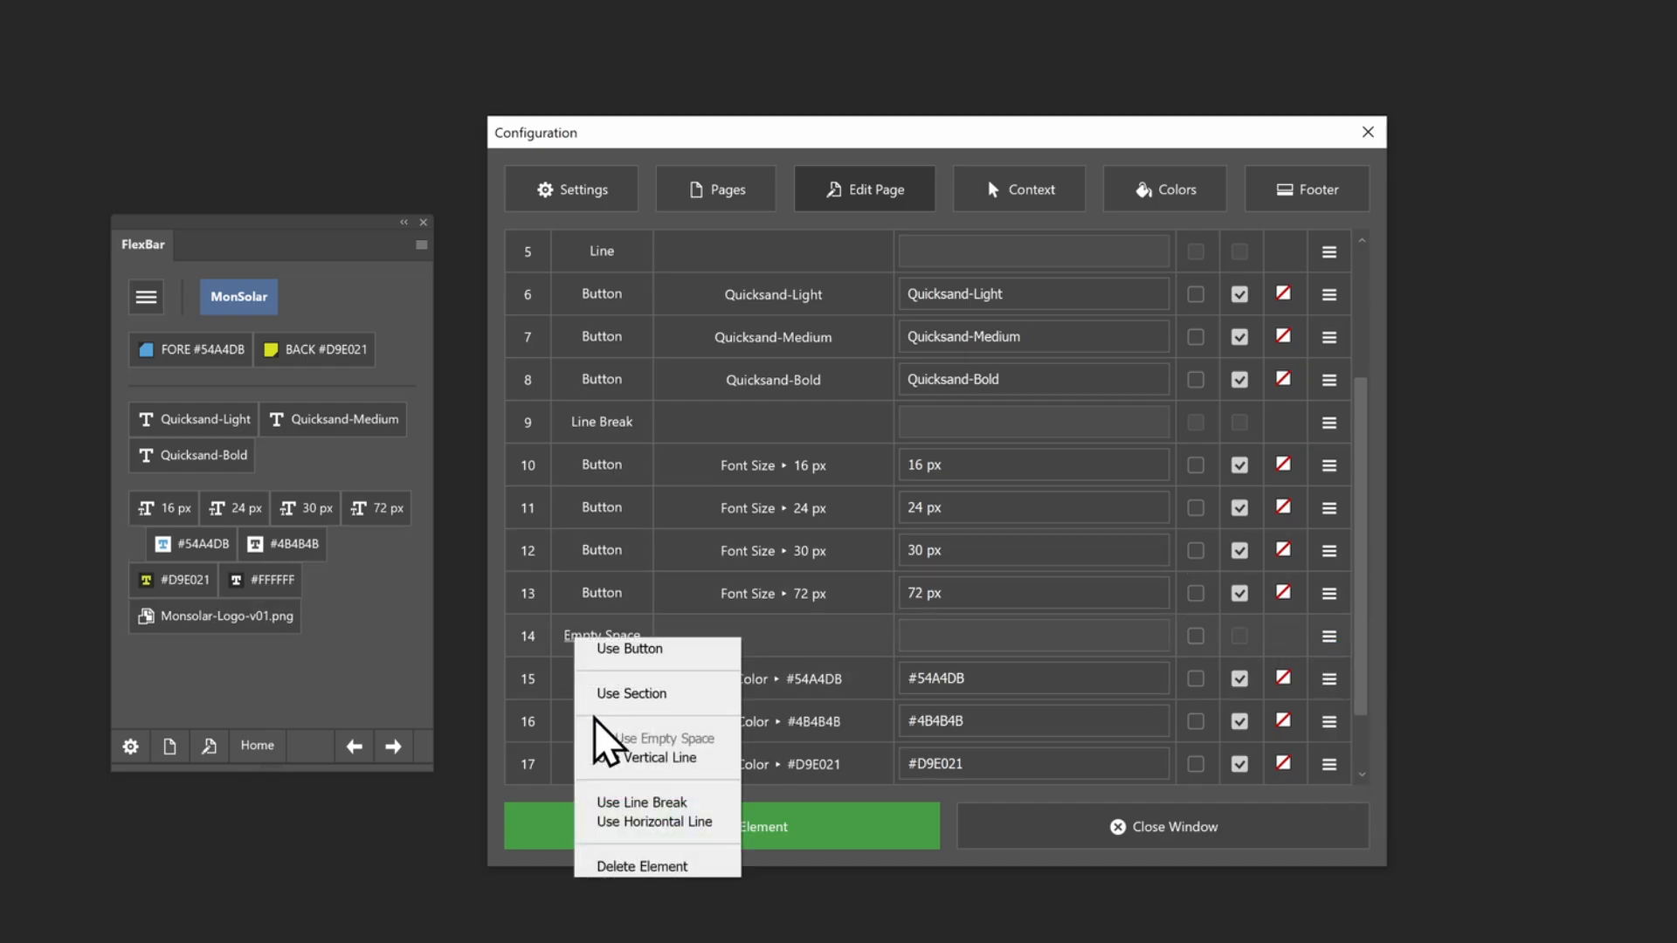
{"action": "left_click", "coordinate": [642, 802]}
Insert a horizontal line element above the Monsolar-Logo-v01.png button at the end of the page
{"action": "scroll", "coordinate": [842, 685], "scroll_direction": "down", "scroll_amount": 1}
{"action": "left_click", "coordinate": [1328, 765]}
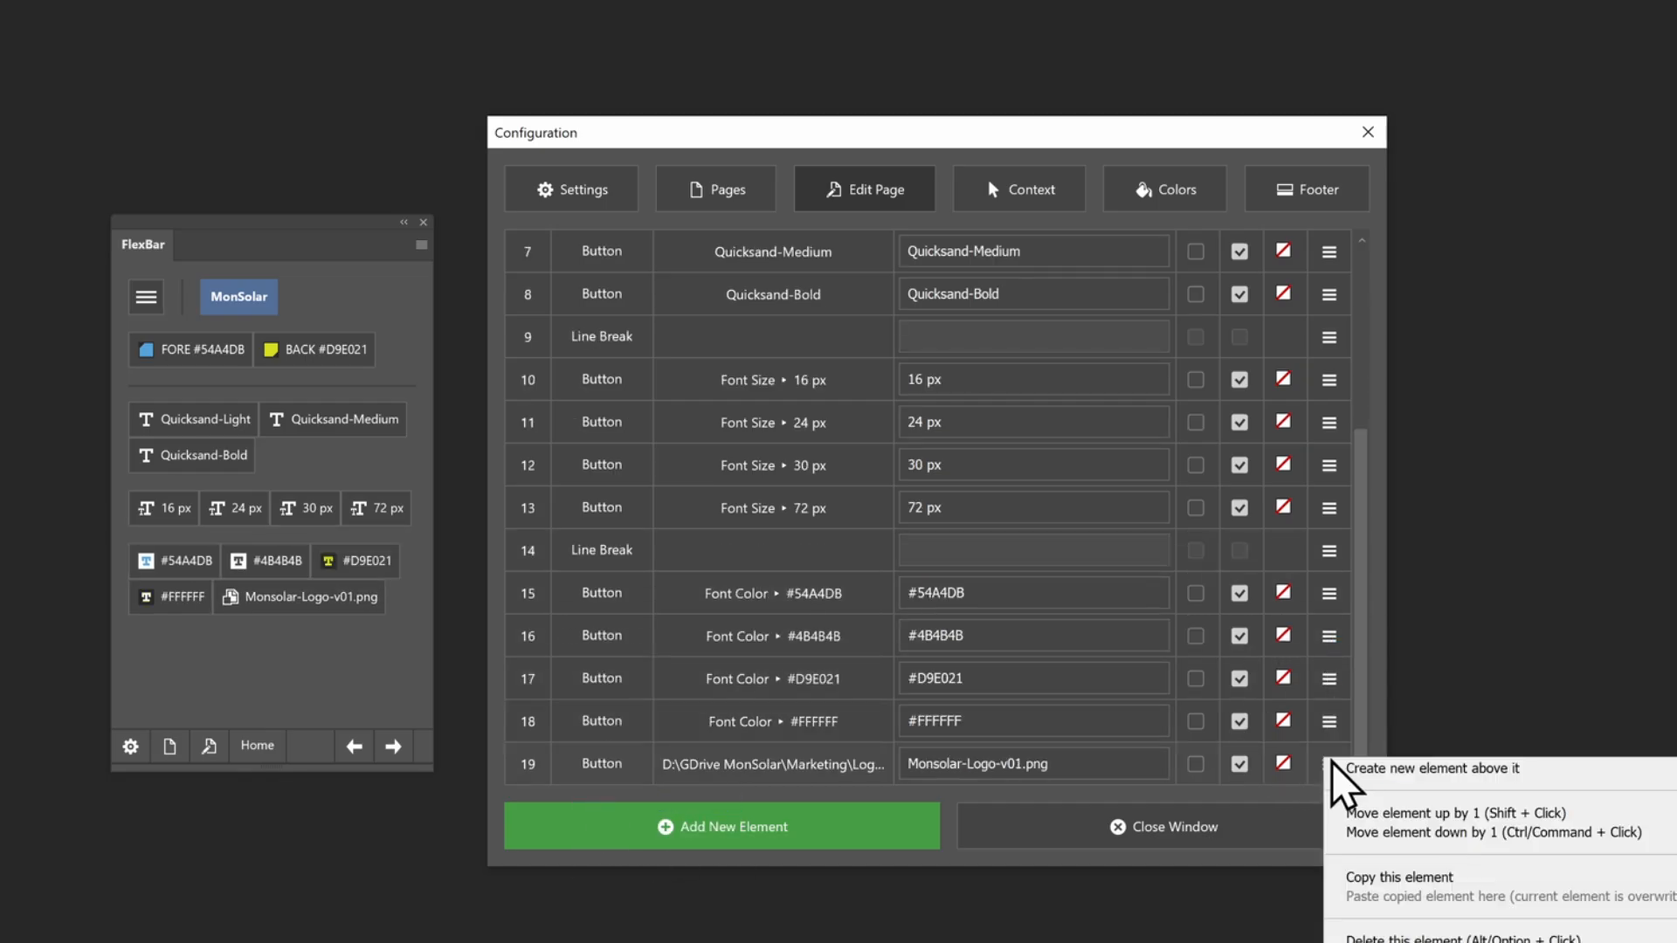
{"action": "left_click", "coordinate": [1346, 769]}
{"action": "left_click", "coordinate": [575, 768]}
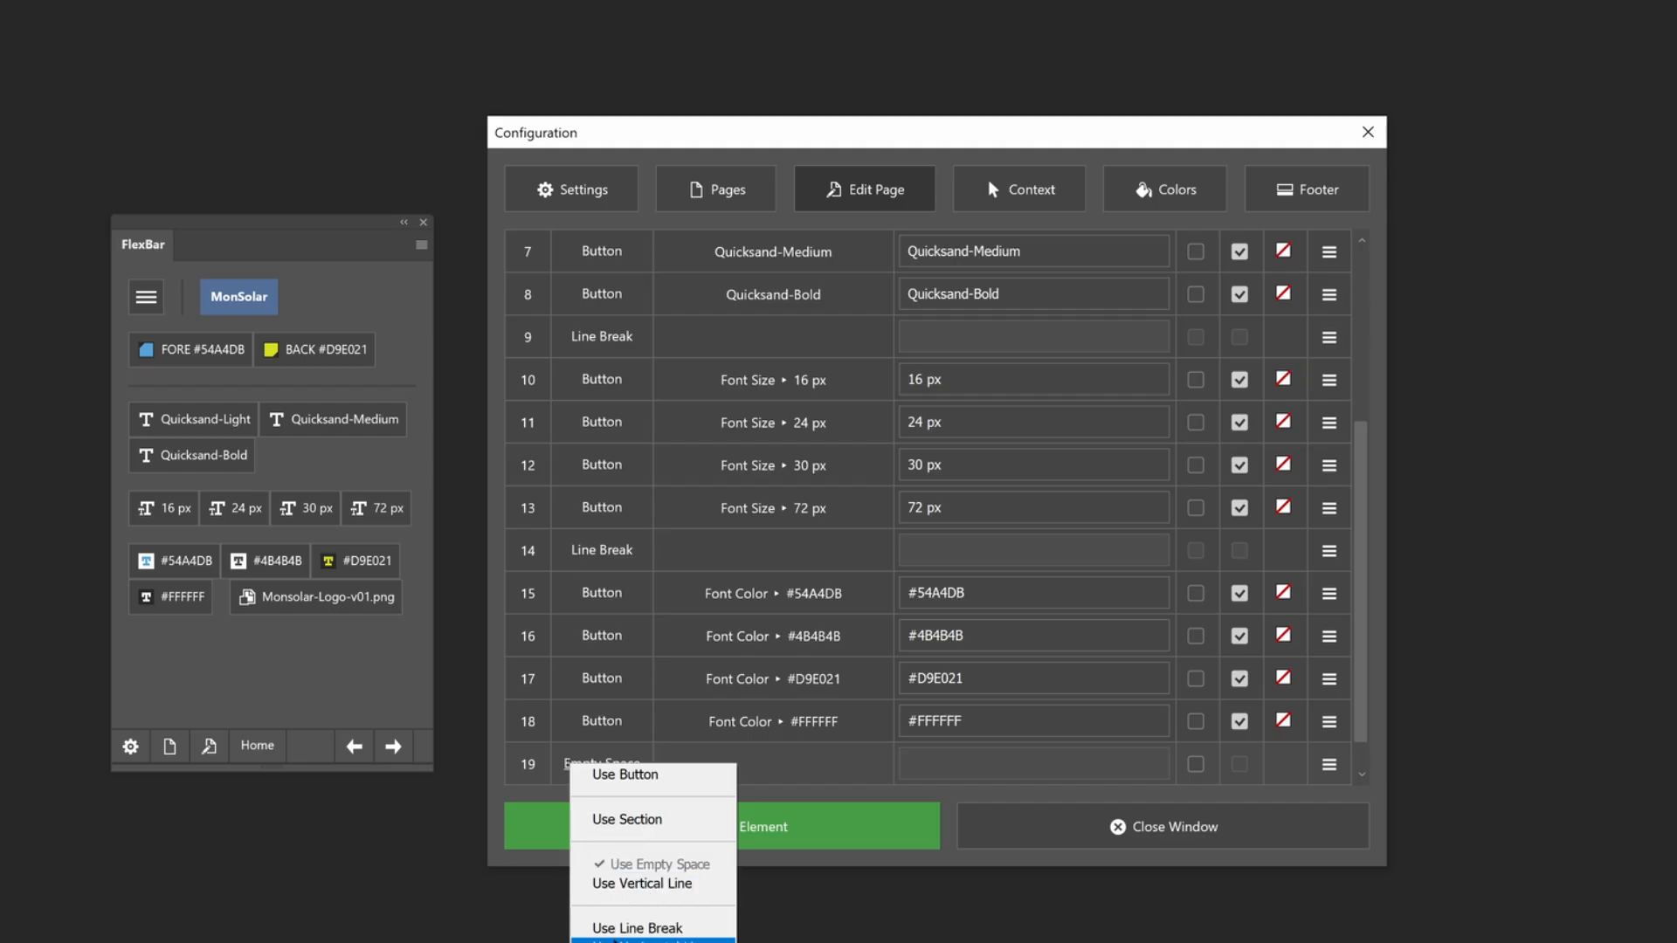
{"action": "left_click", "coordinate": [614, 940]}
{"action": "scroll", "coordinate": [1040, 670], "scroll_direction": "down", "scroll_amount": 1}
Enable full-width stretching for the MonSolar section, the FORE and BACK color buttons, and the three Quicksand font buttons
{"action": "scroll", "coordinate": [1191, 524], "scroll_direction": "up", "scroll_amount": 3}
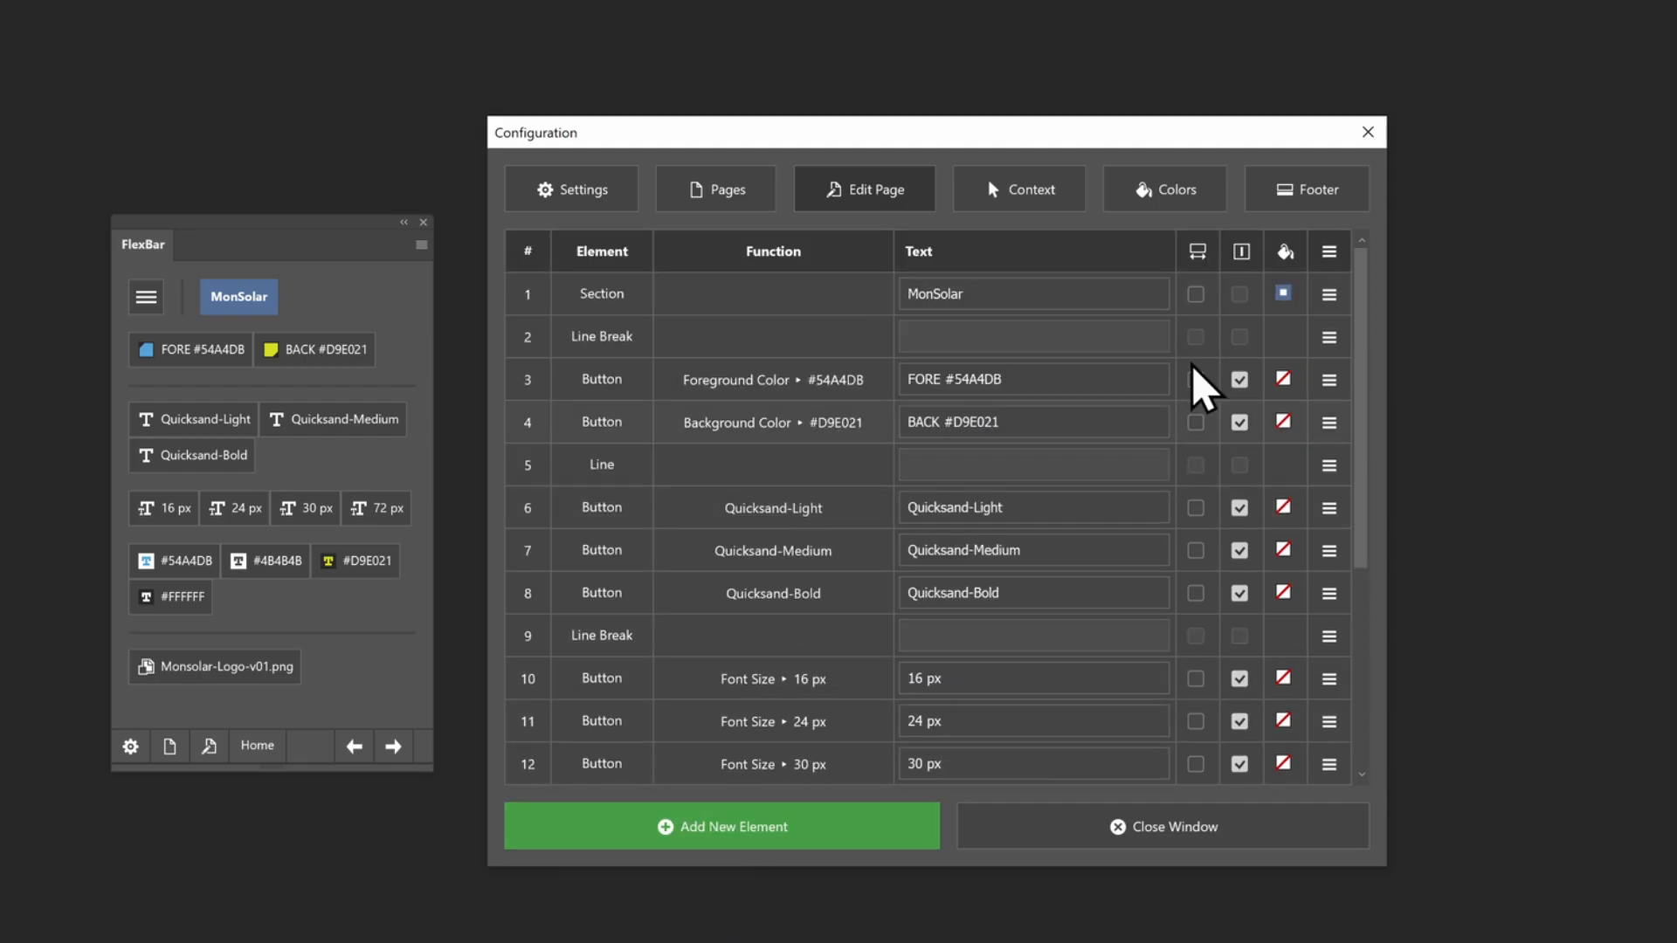
{"action": "left_click", "coordinate": [1195, 294]}
{"action": "left_click", "coordinate": [1196, 379]}
{"action": "left_click", "coordinate": [1196, 422]}
{"action": "left_click", "coordinate": [1196, 507]}
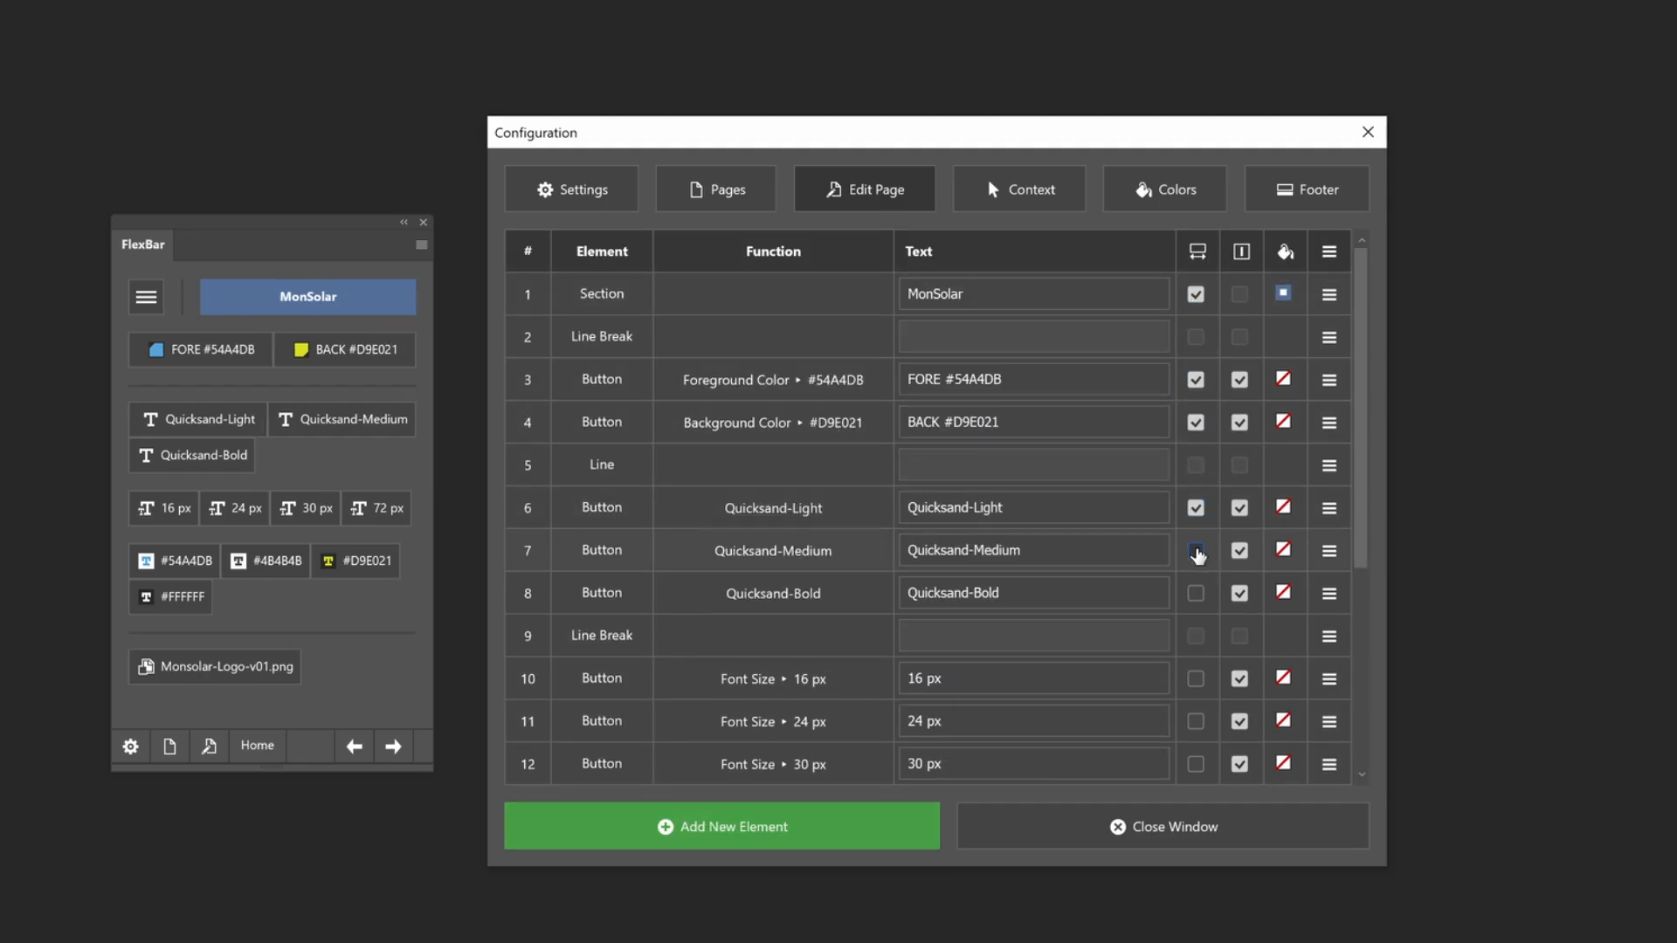
{"action": "left_click", "coordinate": [1196, 550]}
{"action": "left_click", "coordinate": [1196, 593]}
Enable full-width stretching for all font size, font color and Monsolar-Logo-v01.png buttons, closing the configuration
{"action": "scroll", "coordinate": [1162, 581], "scroll_direction": "down", "scroll_amount": 3}
{"action": "left_click", "coordinate": [1196, 337]}
{"action": "left_click", "coordinate": [1196, 379]}
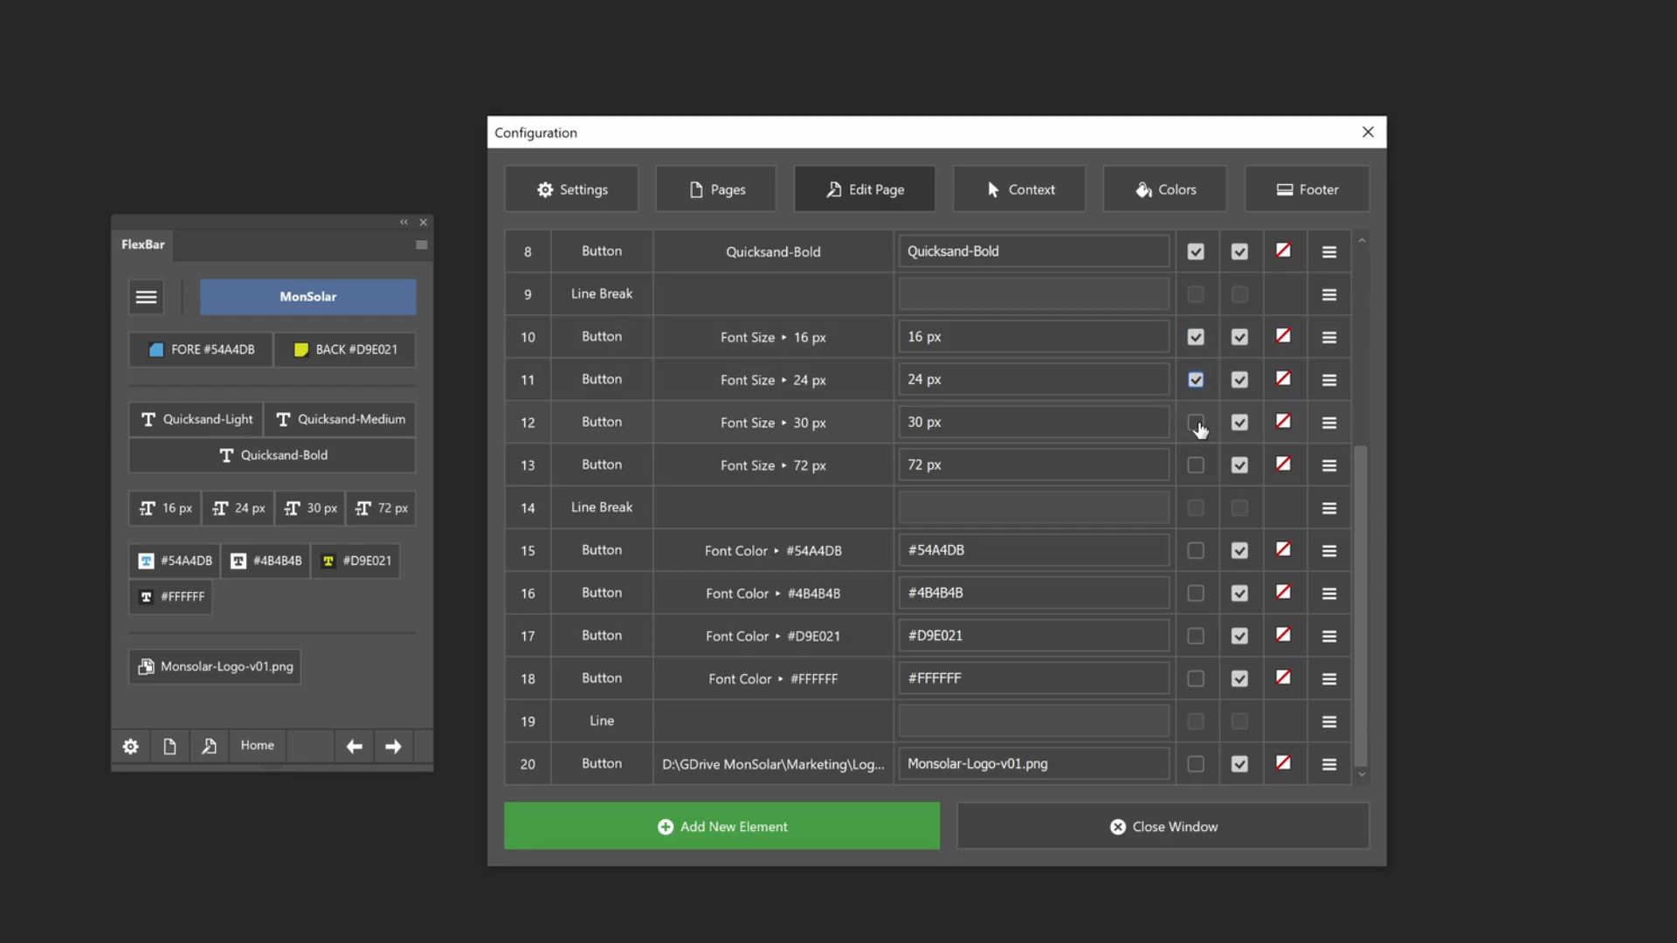
{"action": "left_click", "coordinate": [1196, 422]}
{"action": "left_click", "coordinate": [1196, 465]}
{"action": "left_click", "coordinate": [1196, 550]}
{"action": "left_click", "coordinate": [1196, 593]}
{"action": "left_click", "coordinate": [1196, 636]}
{"action": "left_click", "coordinate": [1196, 679]}
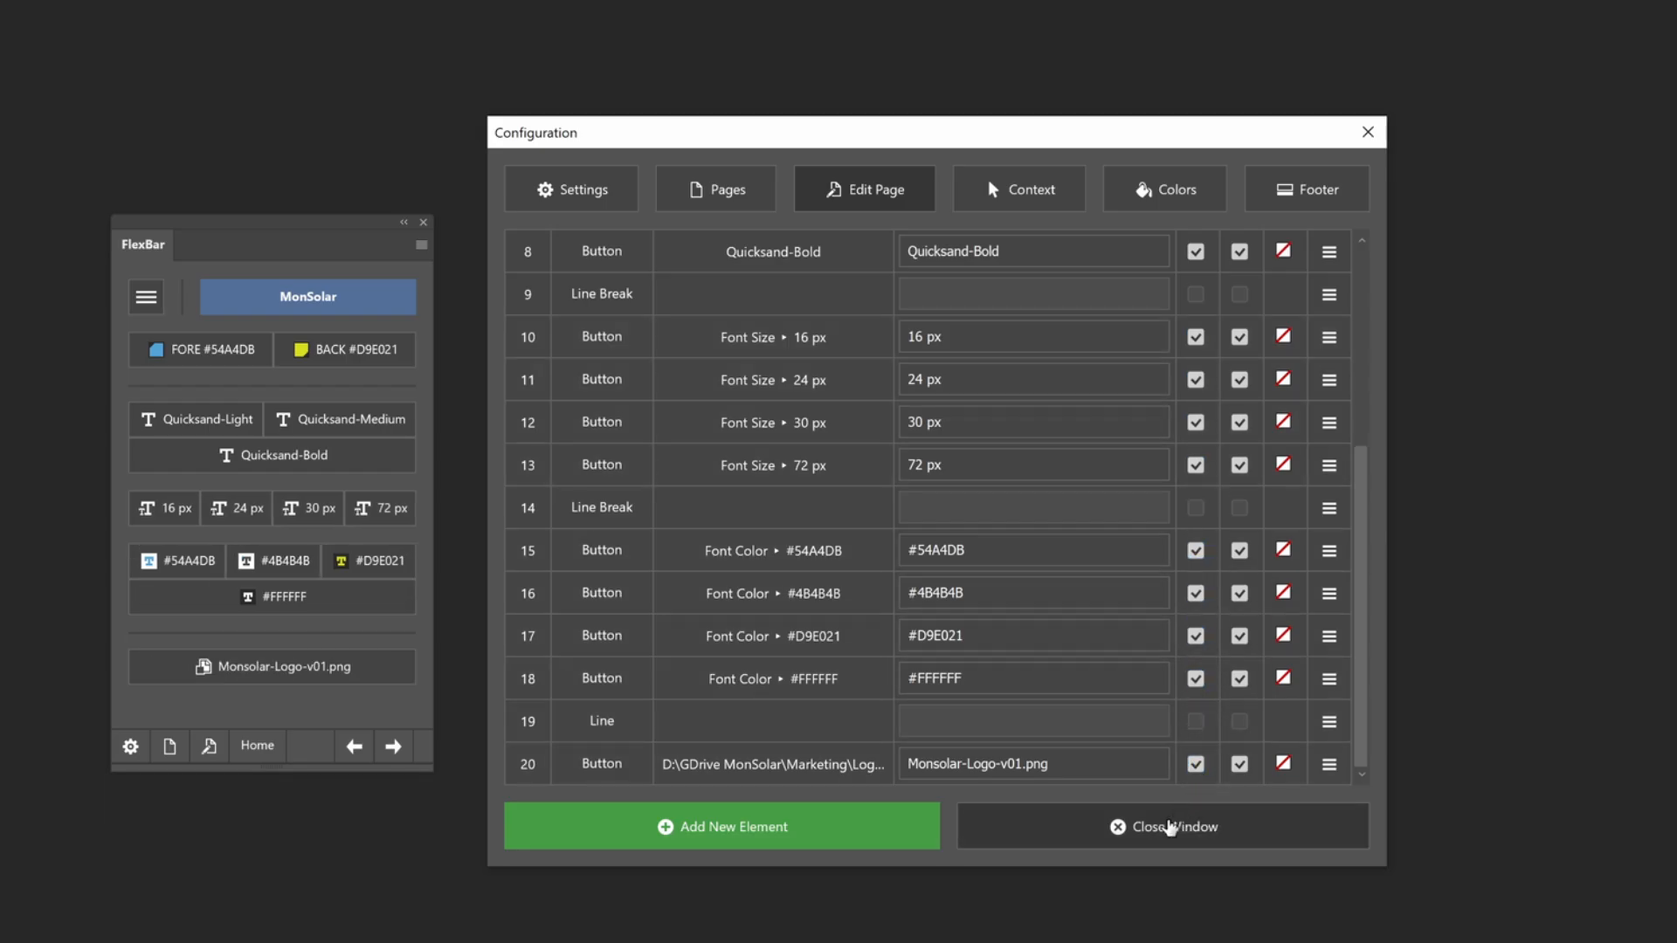
{"action": "left_click", "coordinate": [1171, 827]}
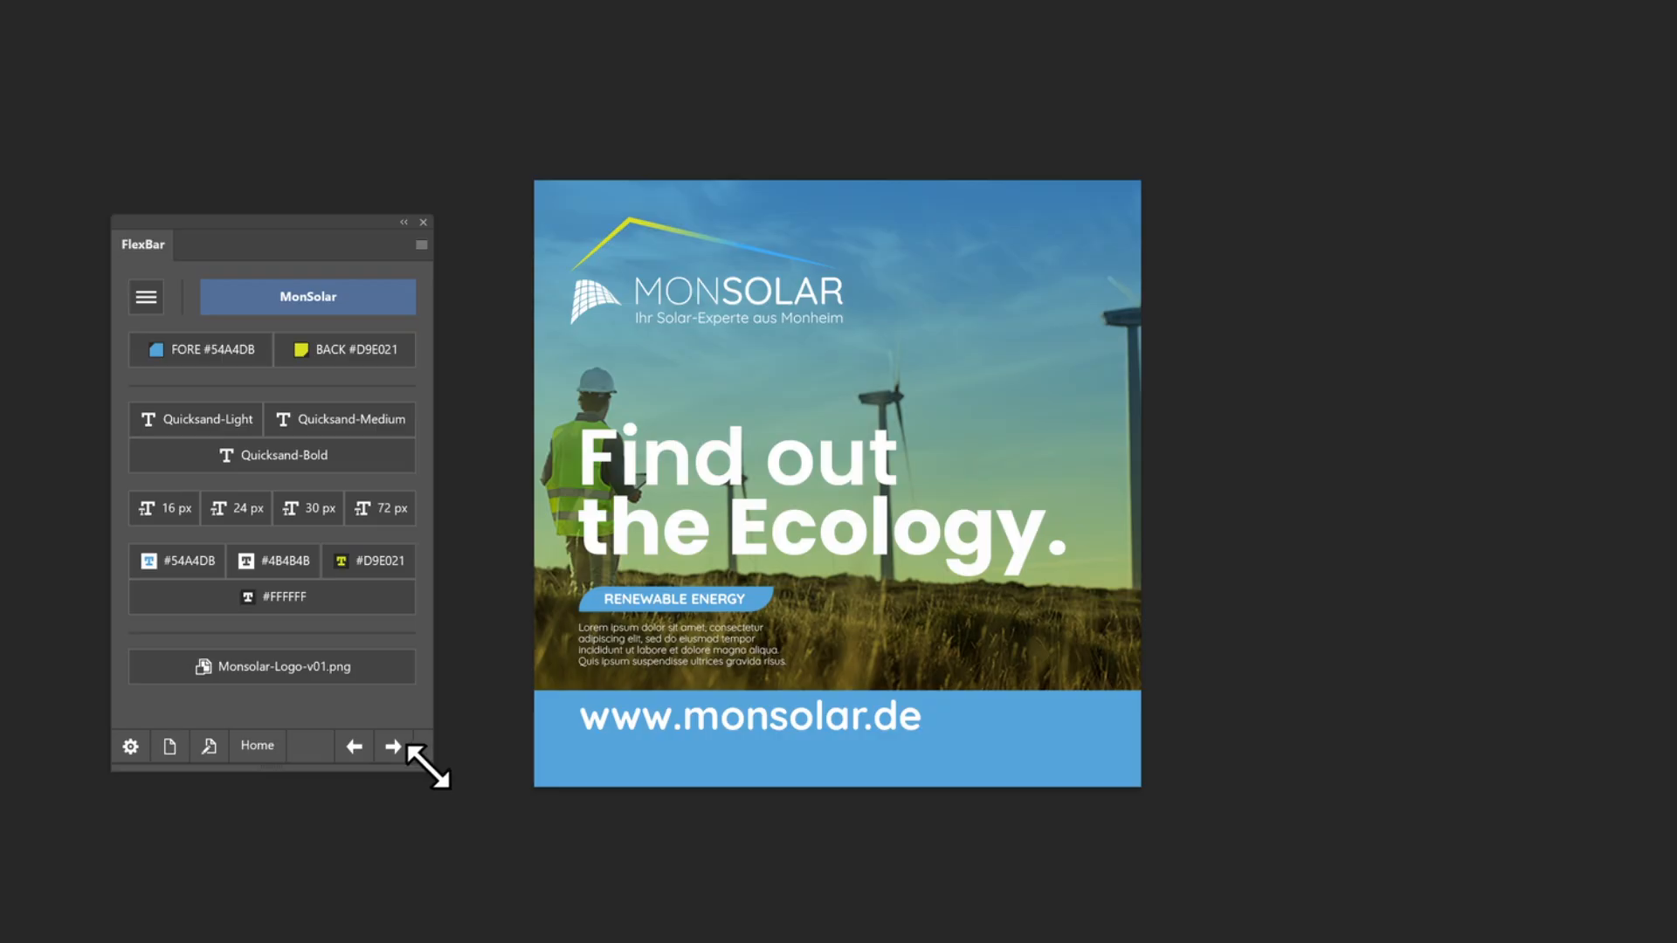
Make the FlexBar panel narrower and taller, and collapse the Navigator, Libraries, Color and Character panel column to icons
{"action": "left_click_drag", "start_coordinate": [426, 767], "coordinate": [339, 801]}
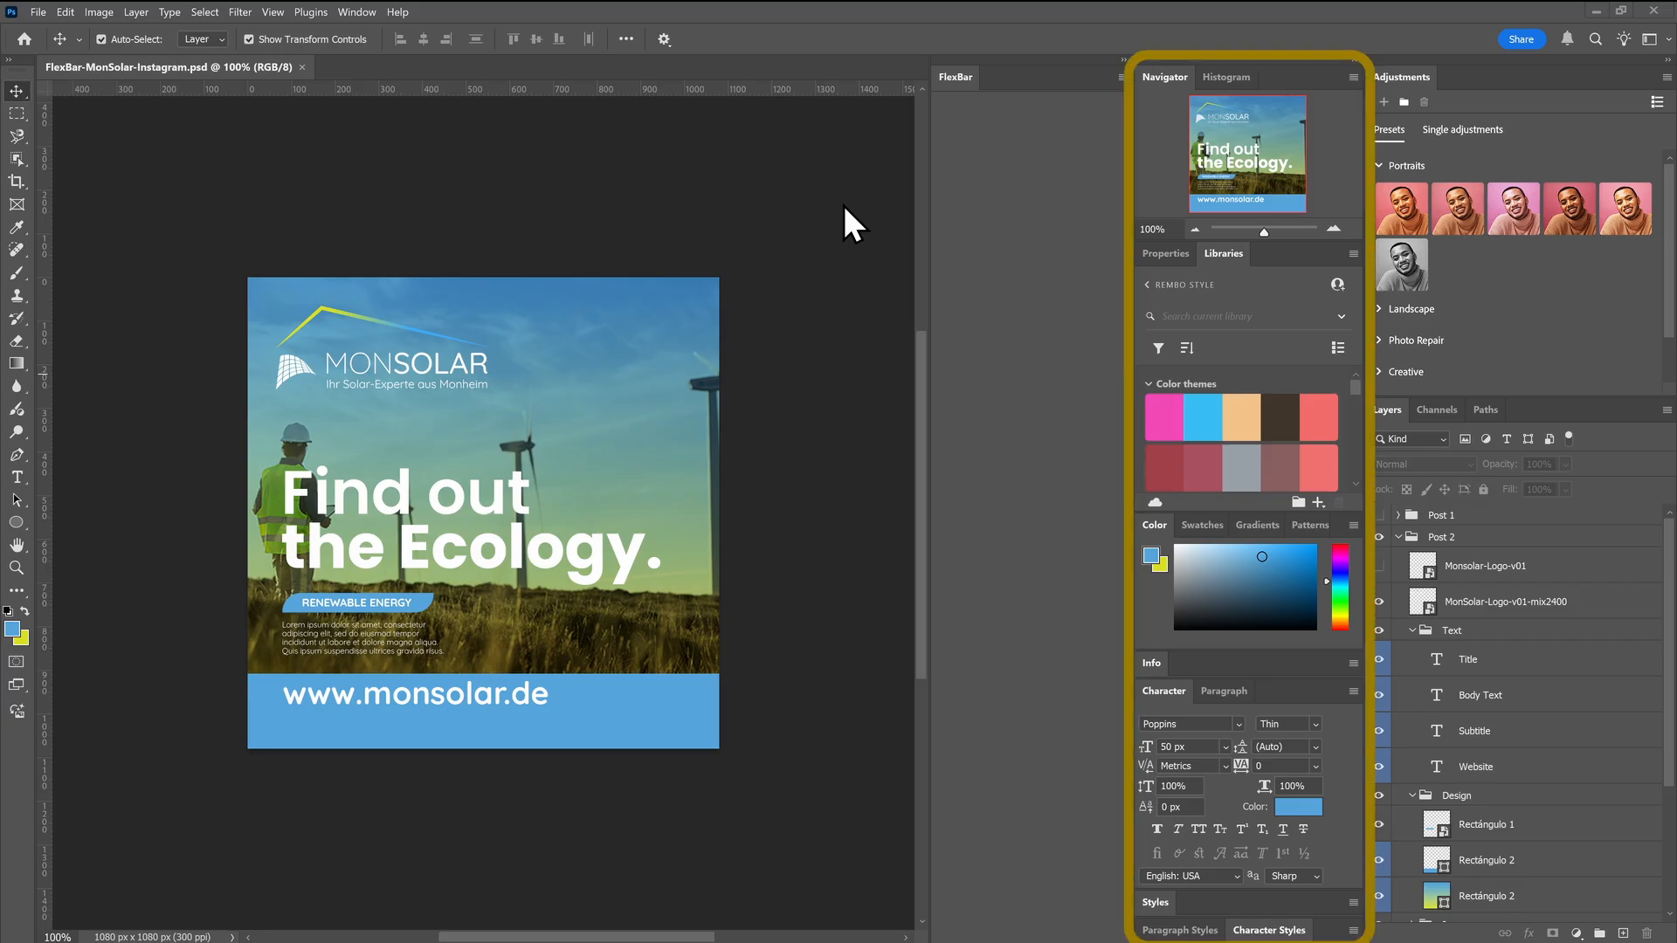
{"action": "double_click", "coordinate": [1356, 76]}
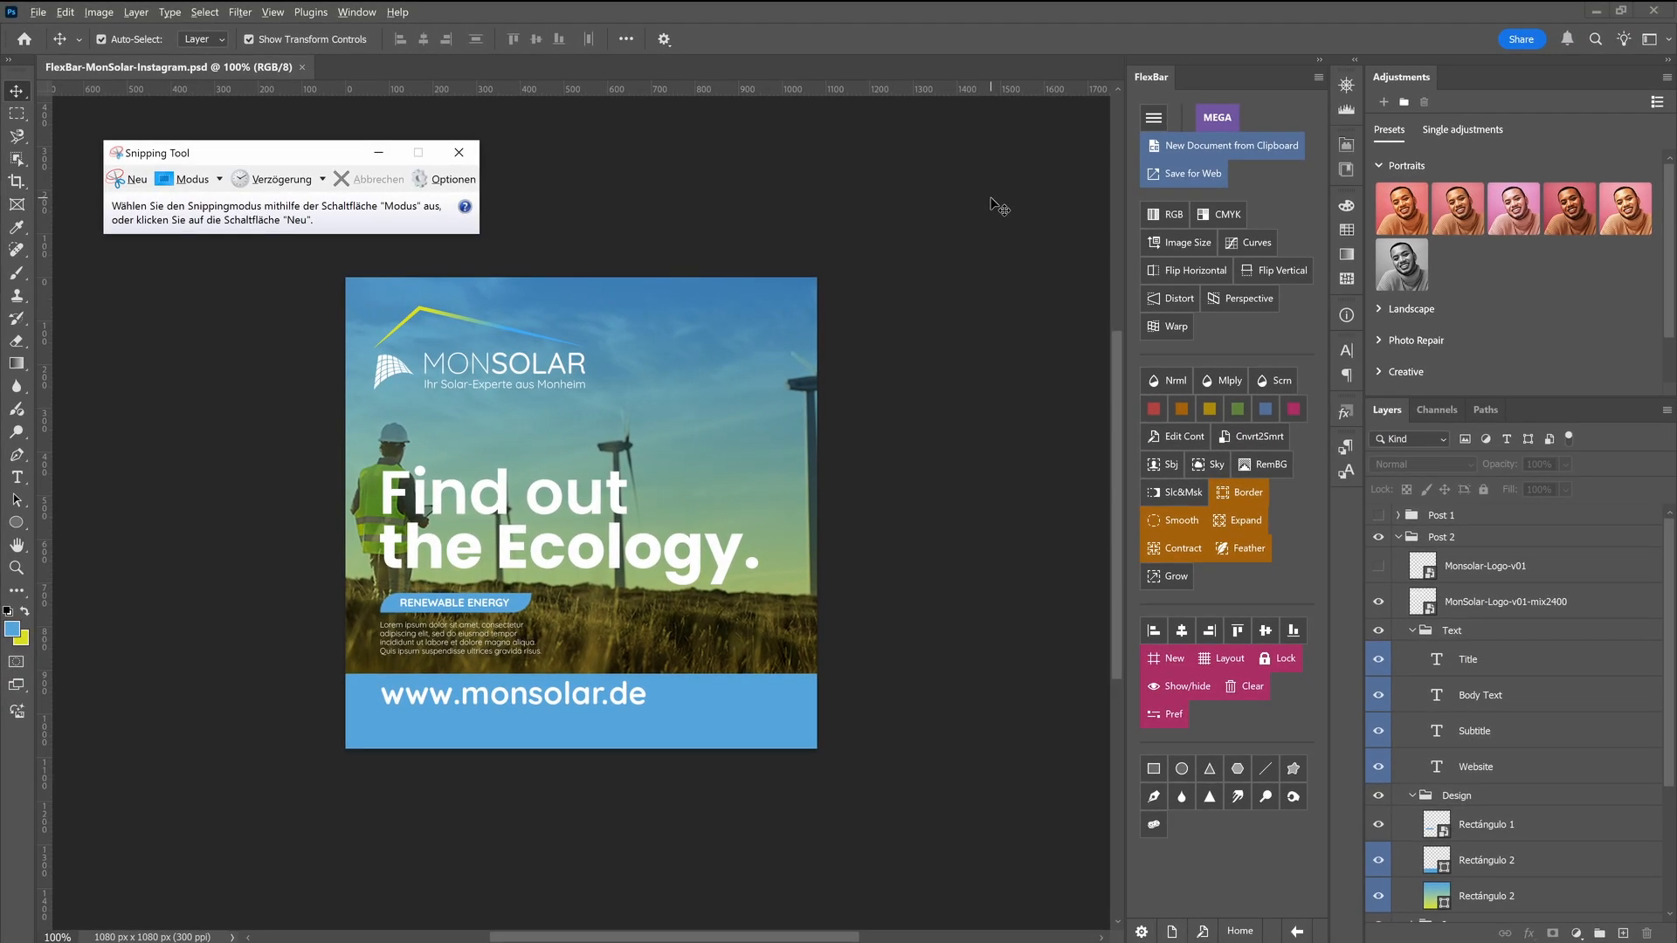
Capture the FlexBar panel with the Snipping Tool, and create a new Photoshop document from the clipboard
{"action": "left_click", "coordinate": [129, 181]}
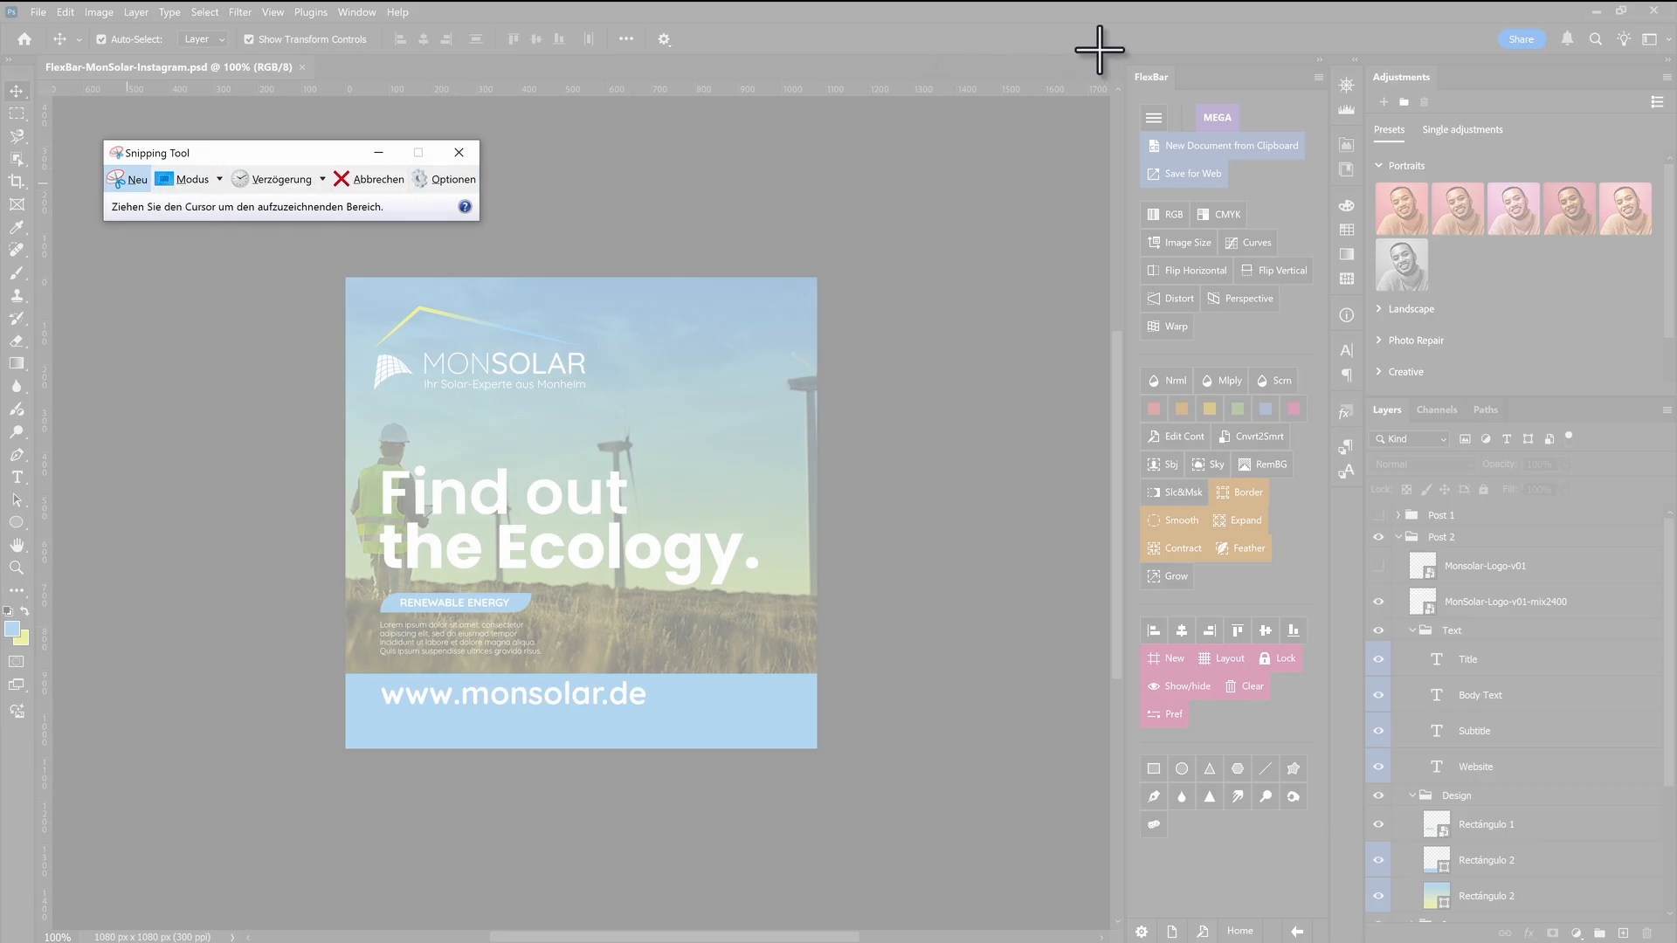
{"action": "left_click_drag", "start_coordinate": [1127, 65], "coordinate": [1321, 888]}
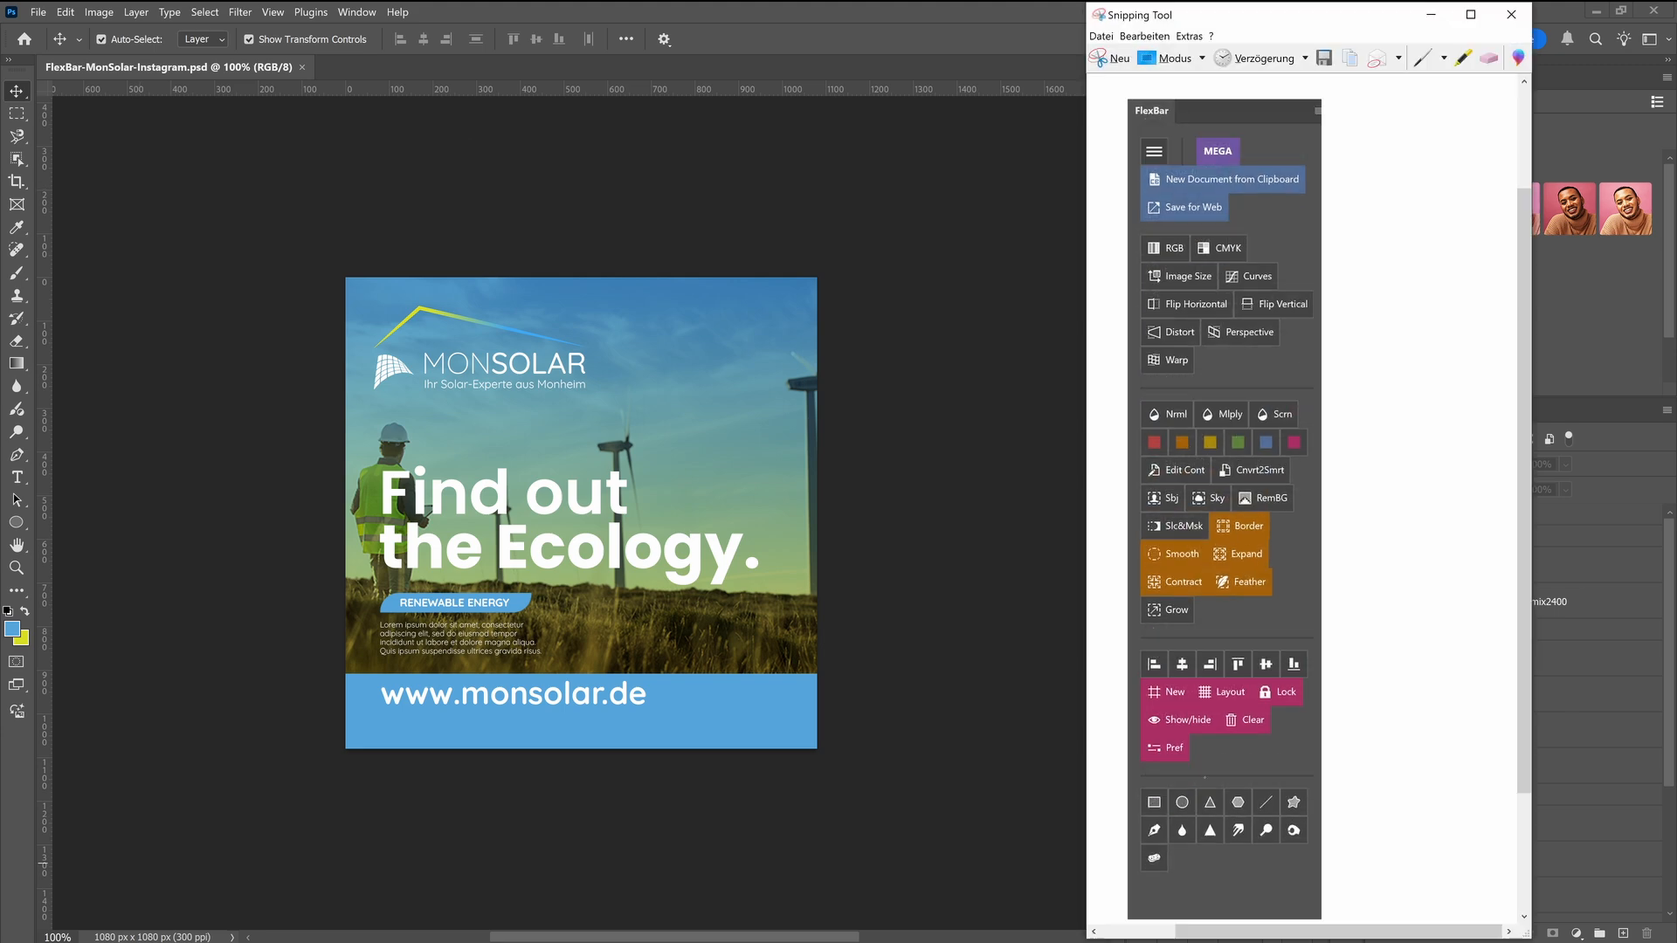
{"action": "left_click", "coordinate": [994, 385]}
{"action": "left_click", "coordinate": [1204, 151]}
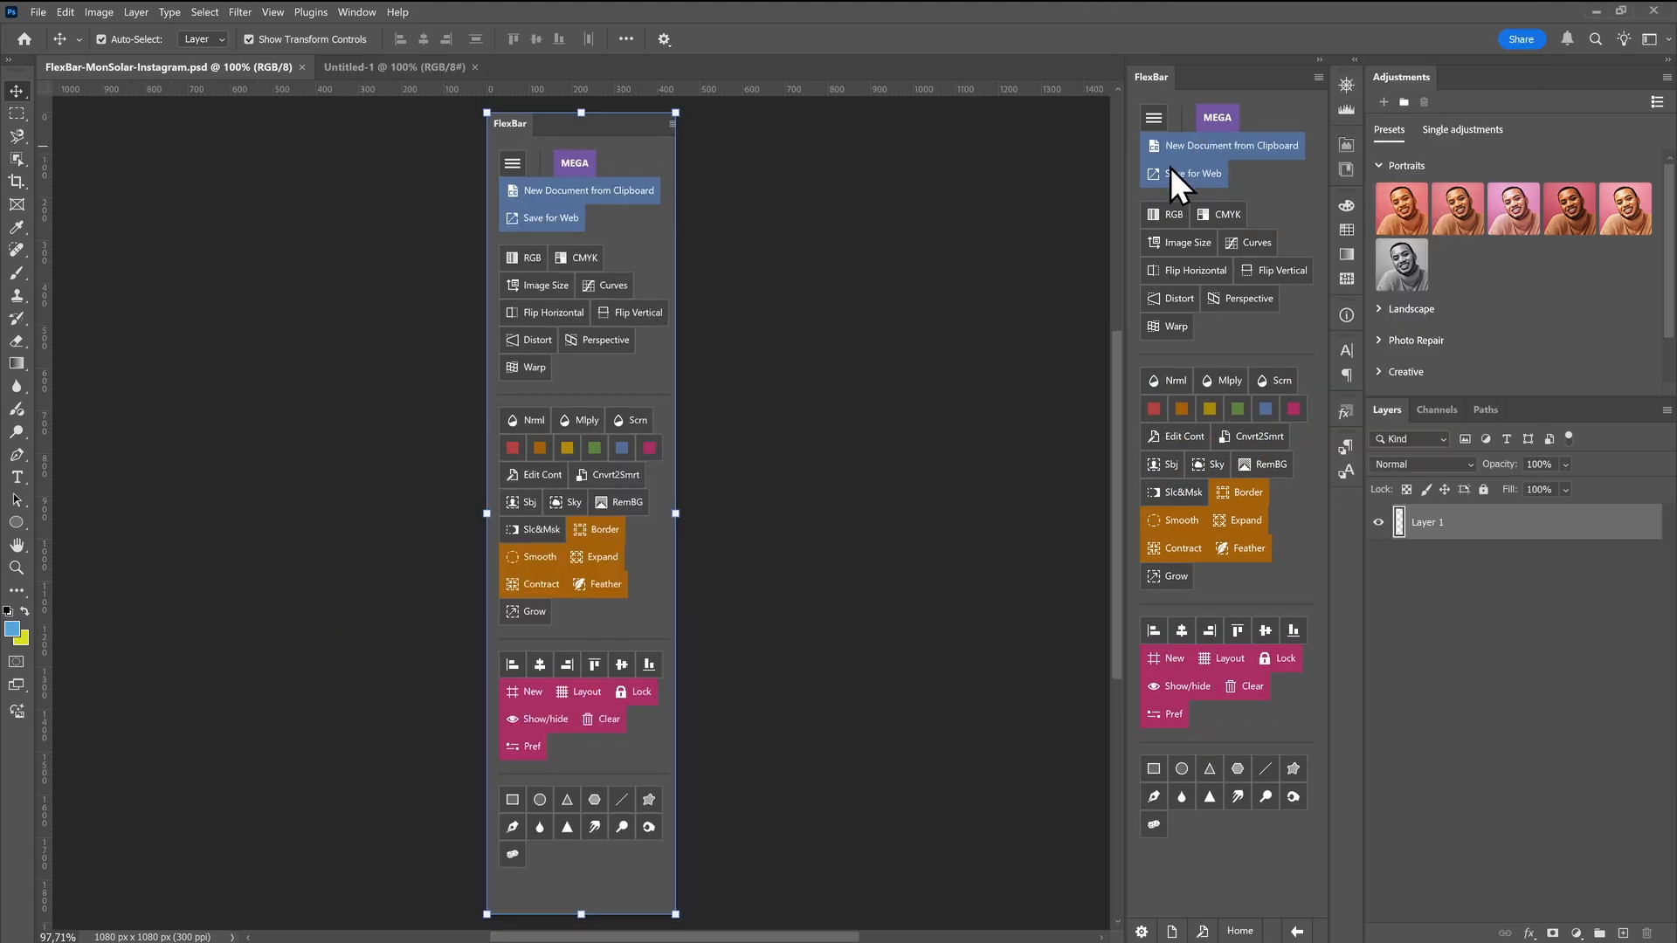
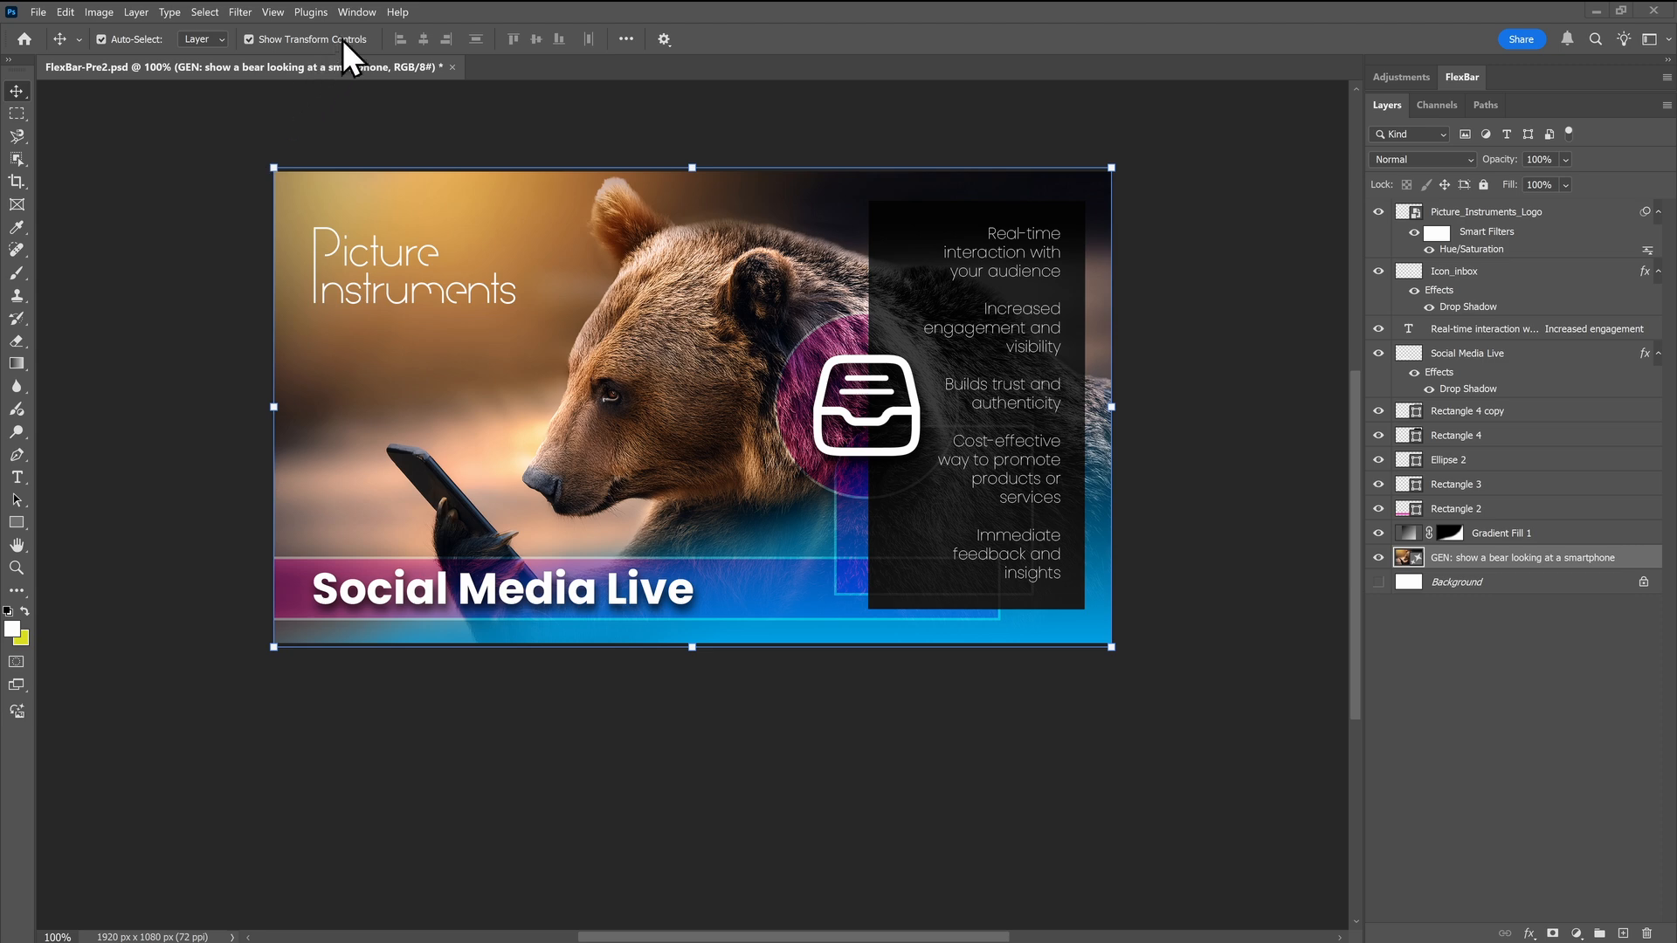
Show the Contextual Task Bar and compare its options for the Social Media Live, Rectangle 2 and bullet-text layers
{"action": "left_click", "coordinate": [366, 15]}
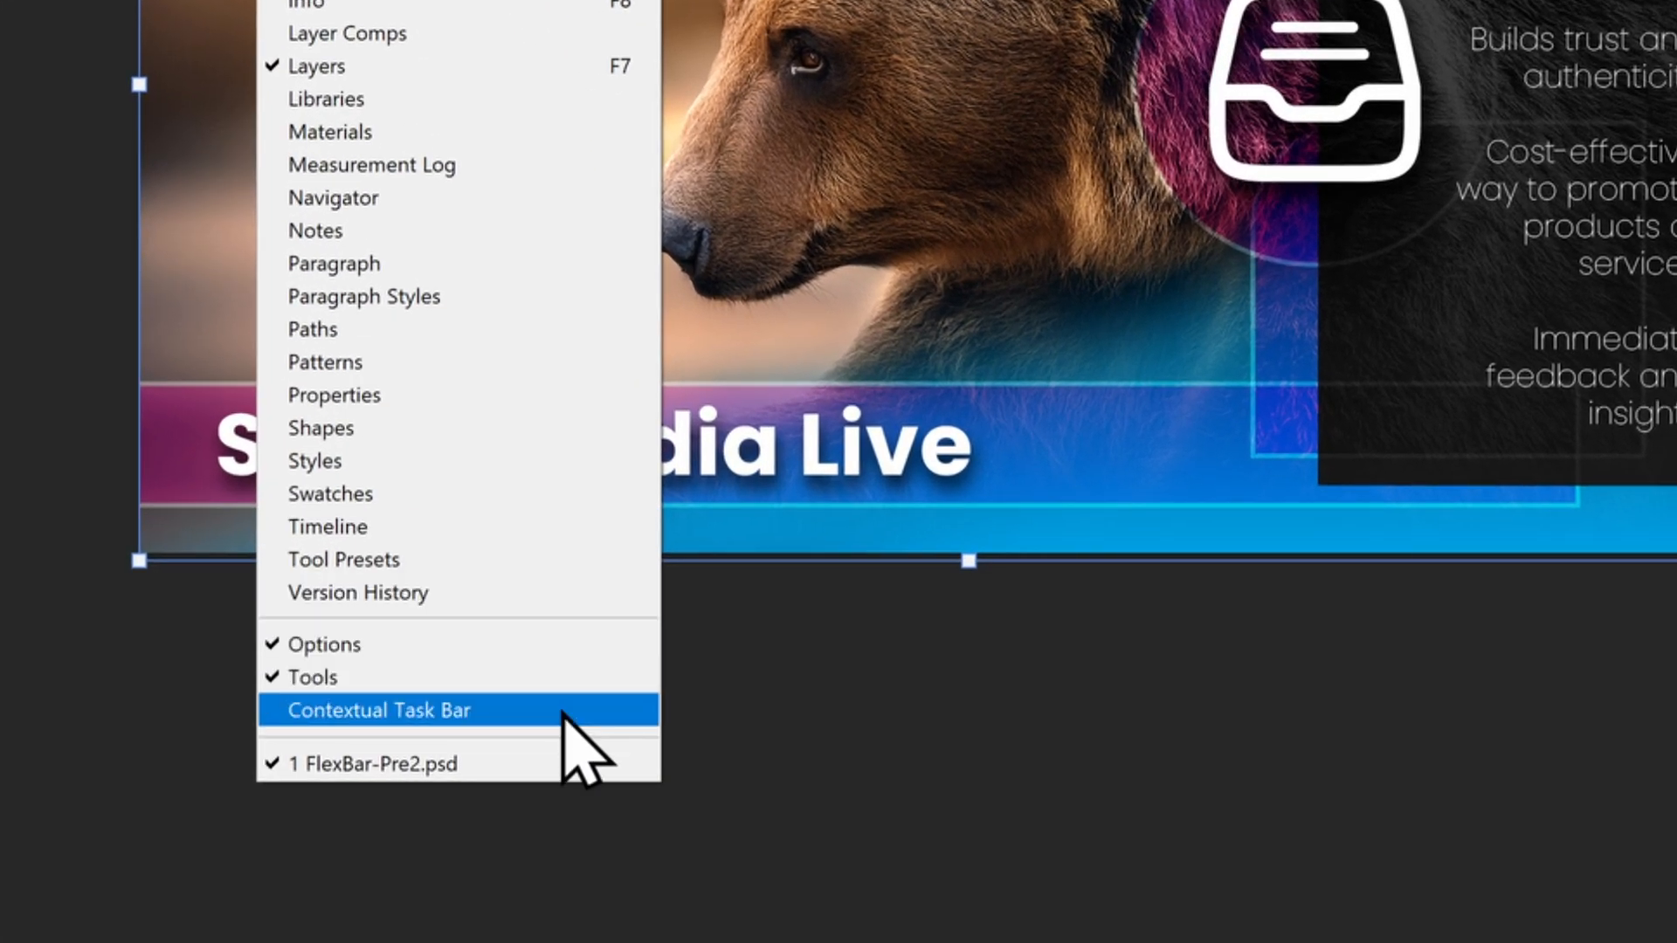
{"action": "left_click", "coordinate": [563, 712]}
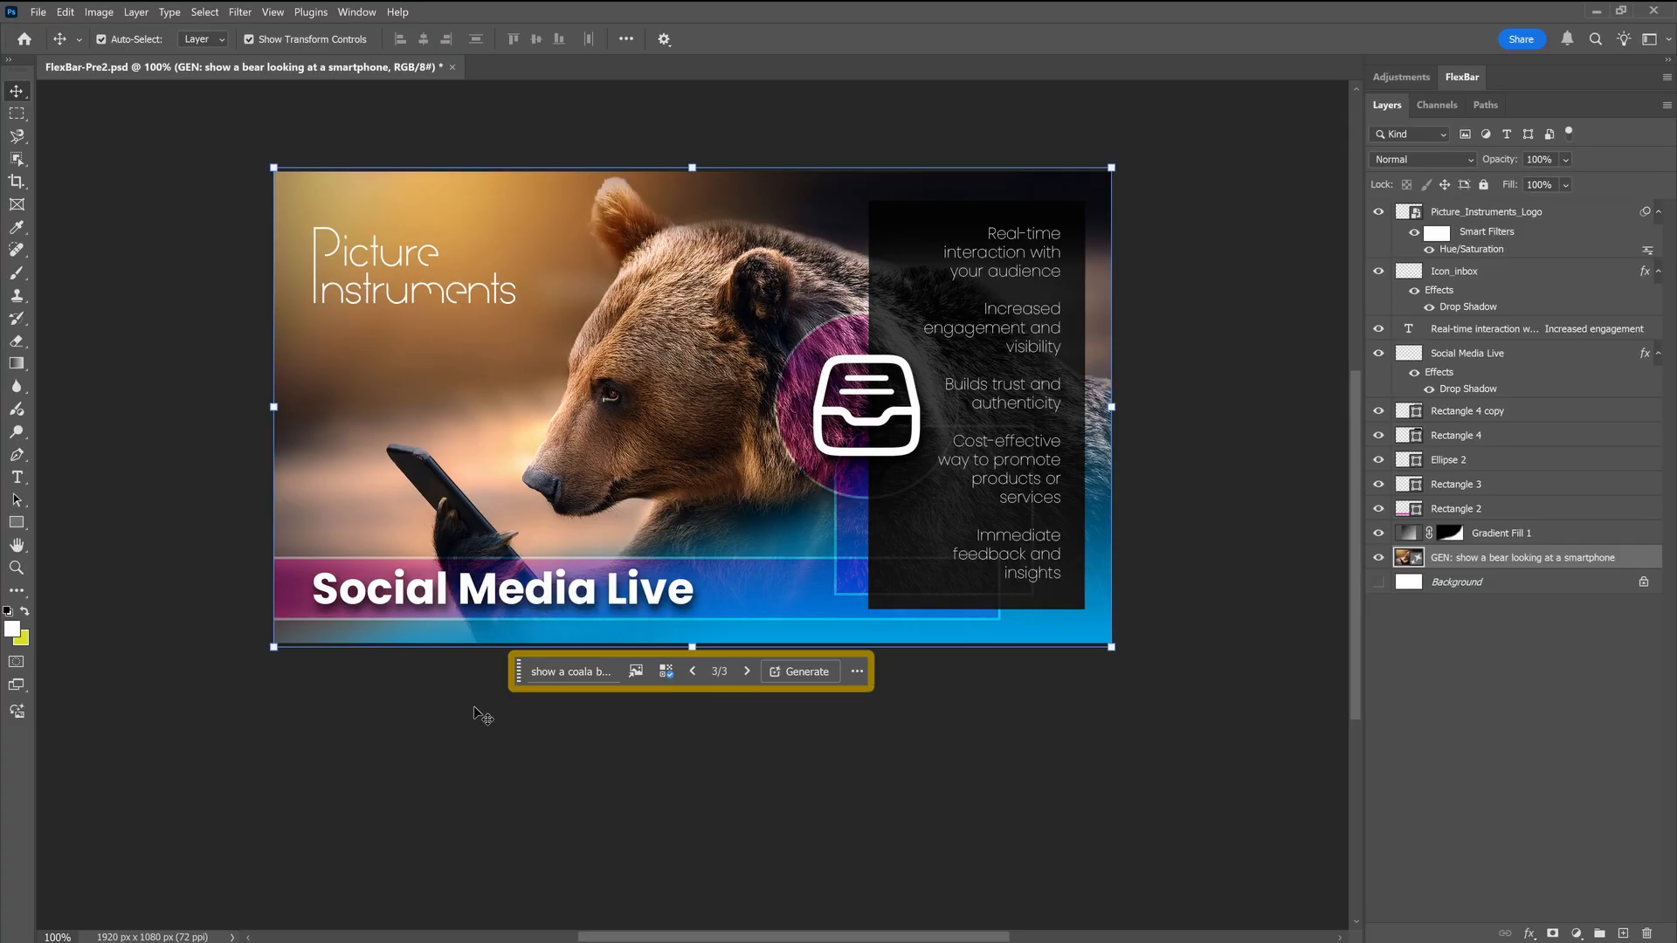
{"action": "left_click", "coordinate": [469, 621]}
{"action": "left_click", "coordinate": [466, 597]}
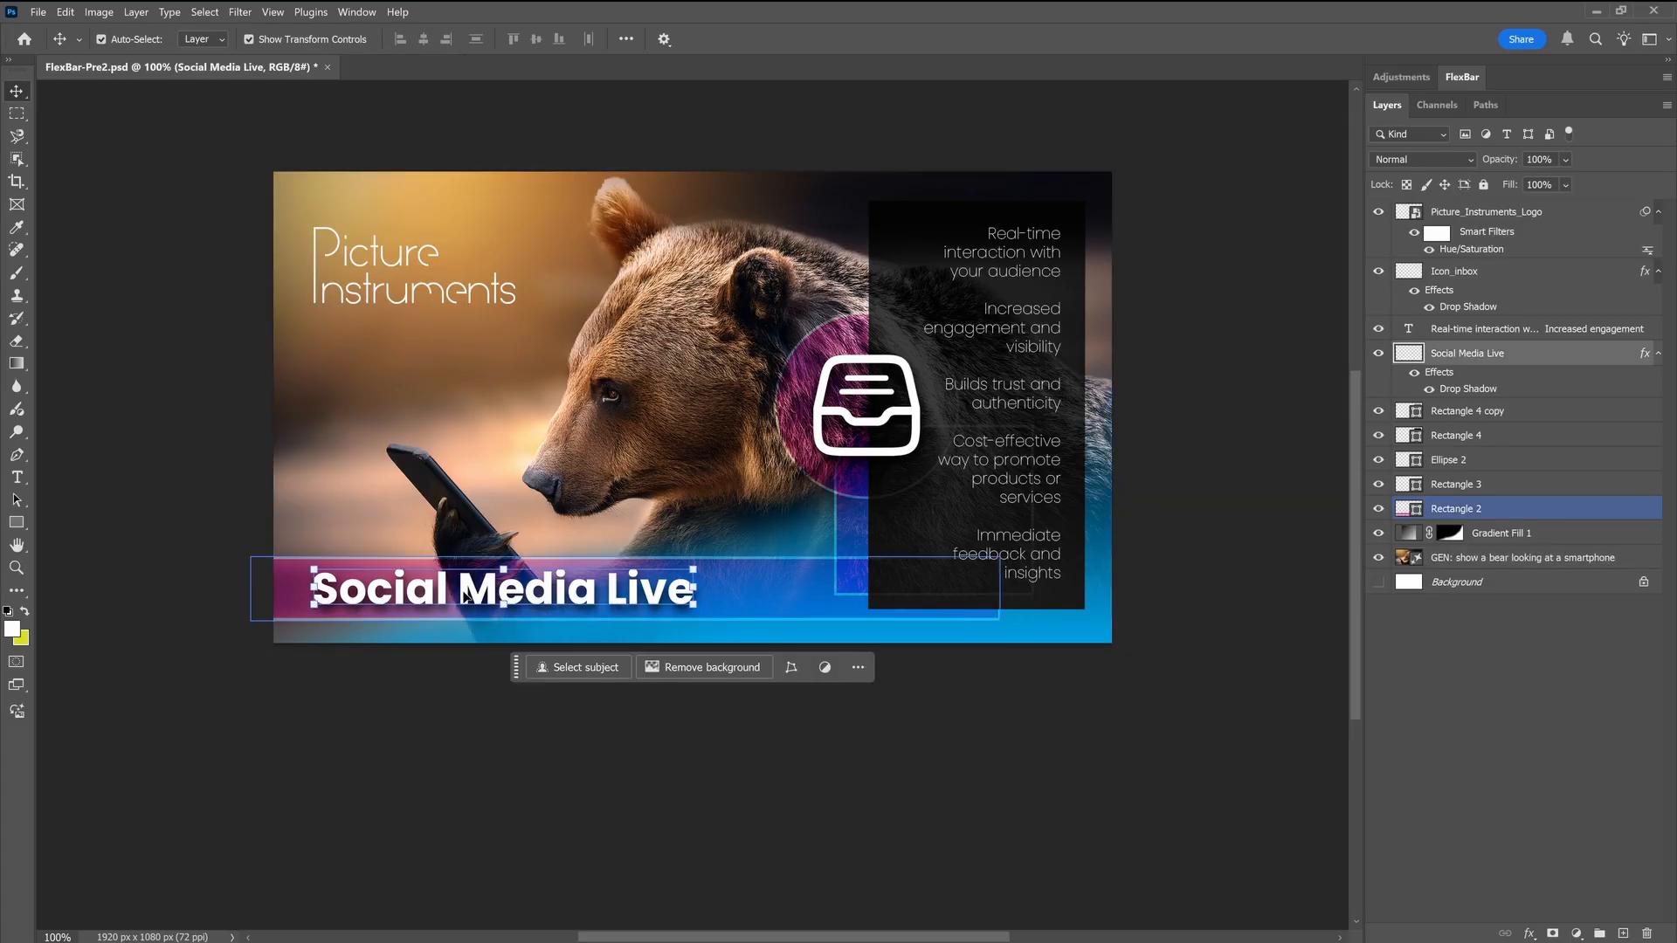
{"action": "left_click", "coordinate": [791, 586]}
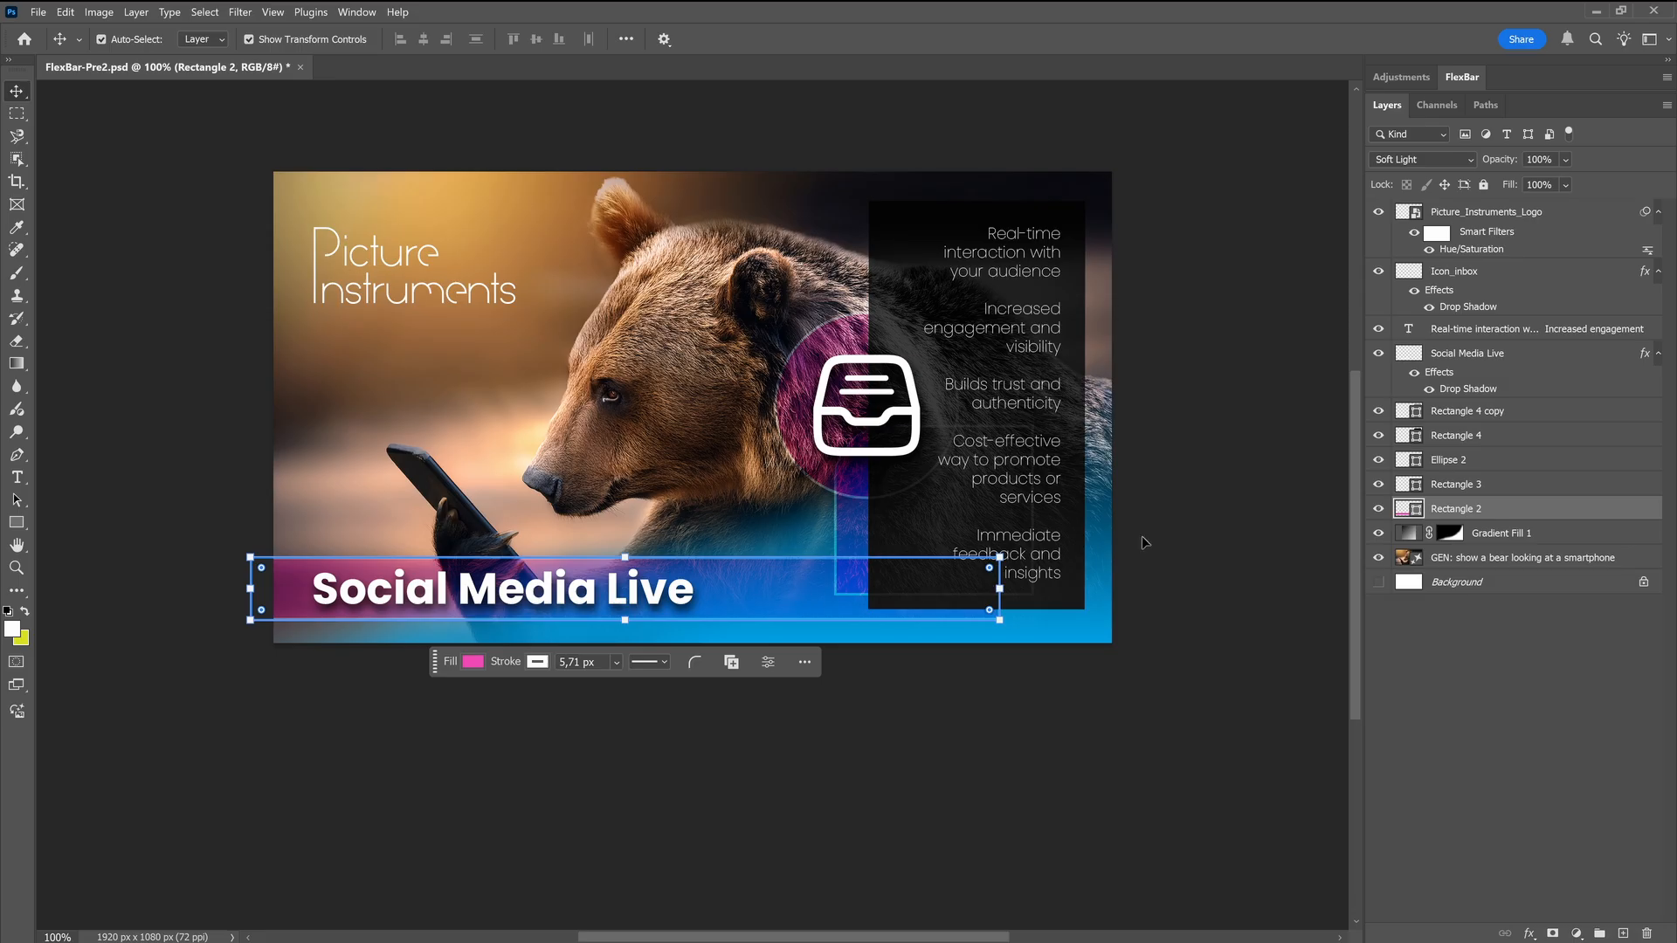
{"action": "left_click", "coordinate": [1476, 353]}
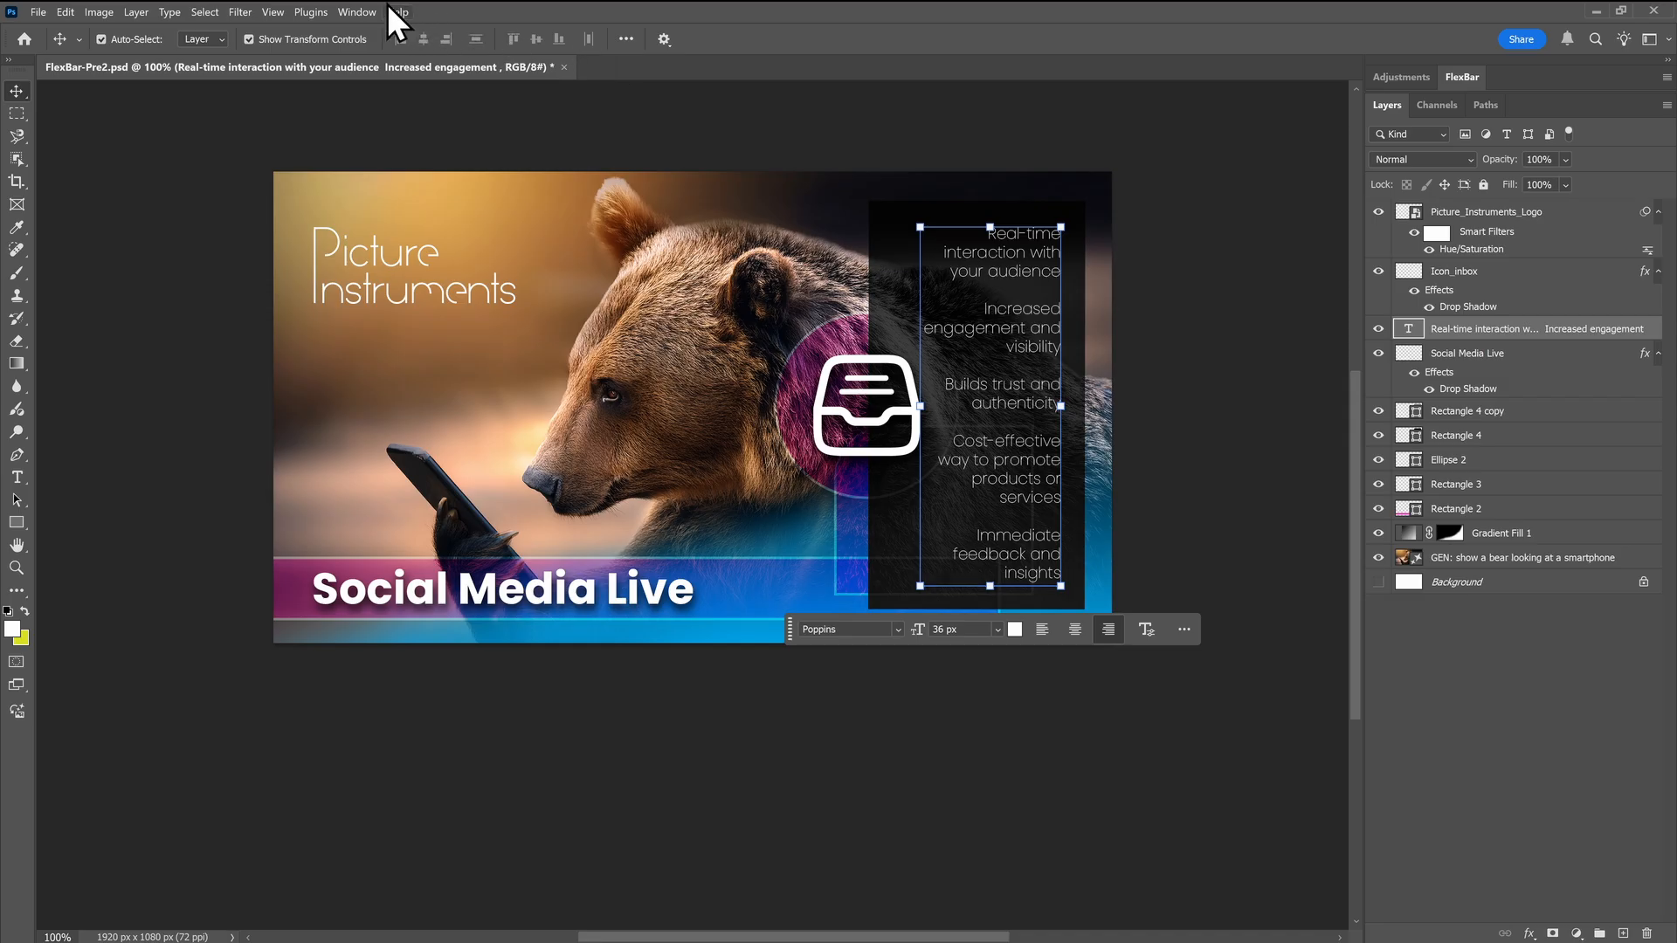
Hide the Contextual Task Bar and undock the FlexBar panel, floating it just below the image
{"action": "left_click", "coordinate": [357, 11]}
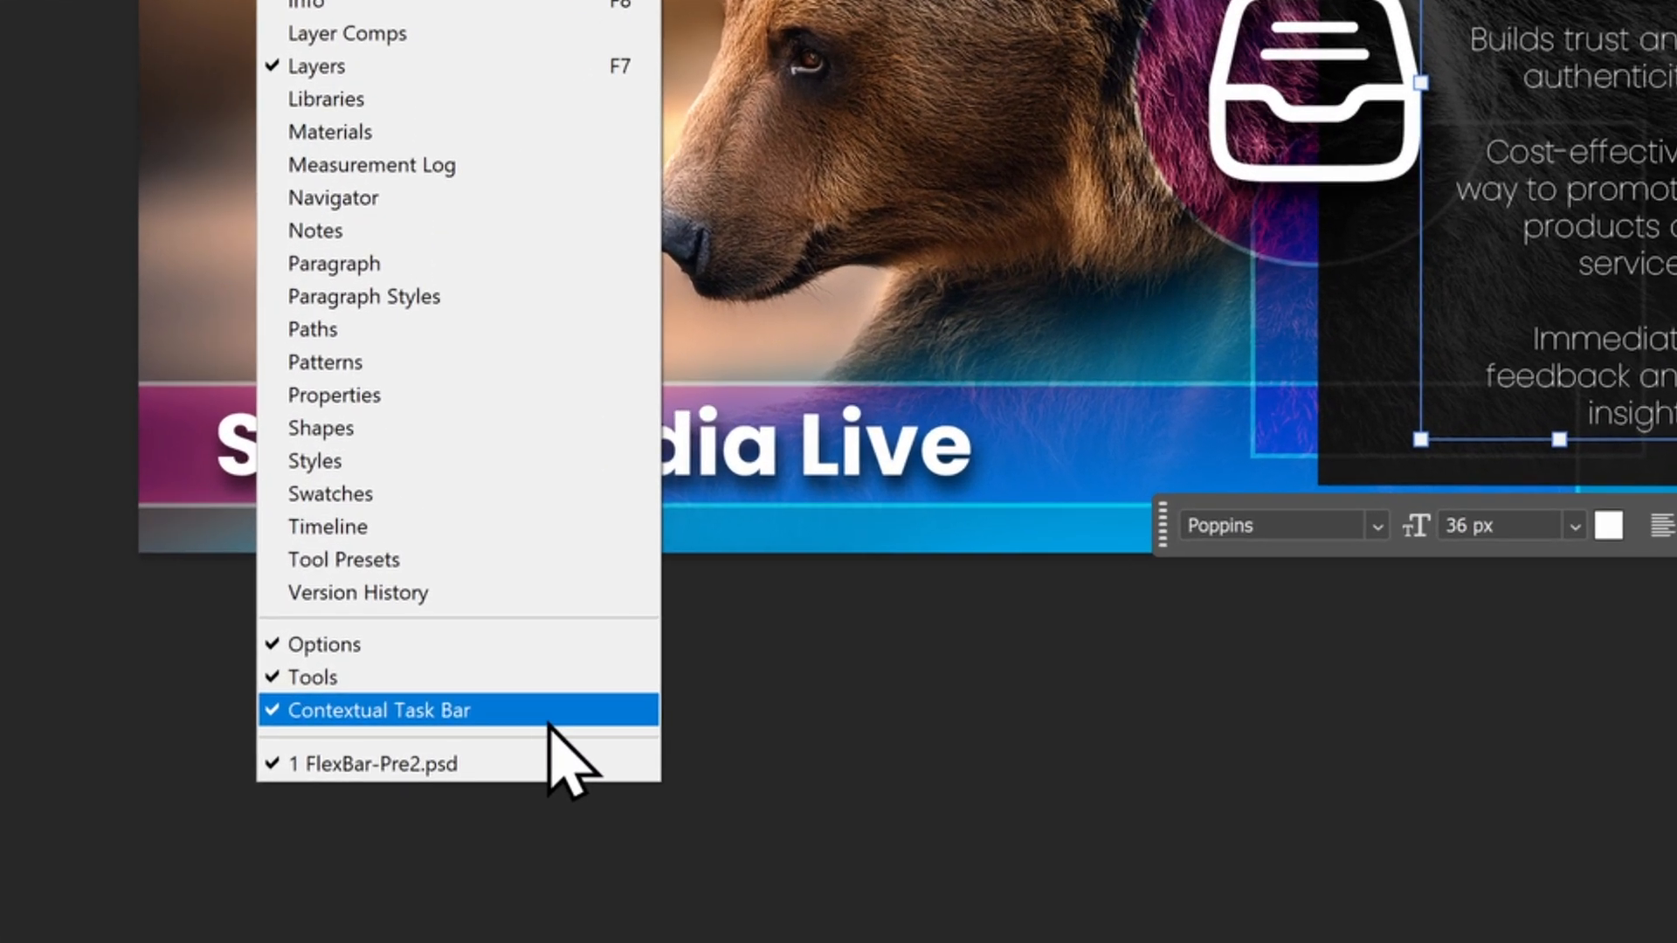
{"action": "left_click", "coordinate": [549, 712]}
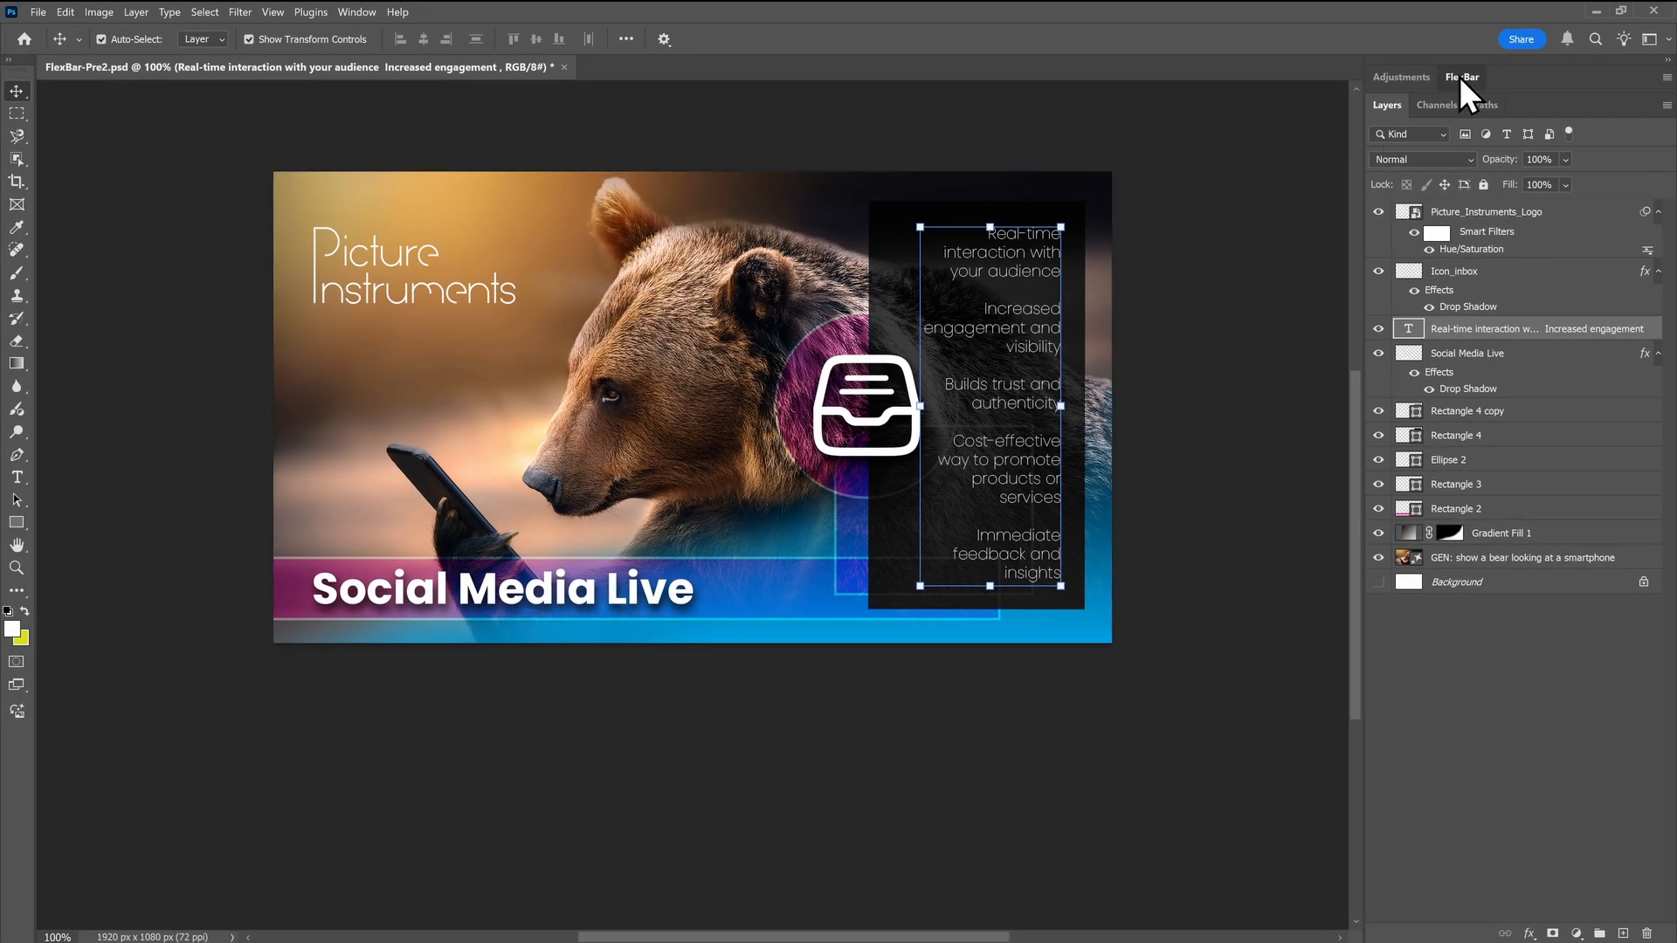
{"action": "left_click_drag", "start_coordinate": [1465, 79], "coordinate": [435, 722]}
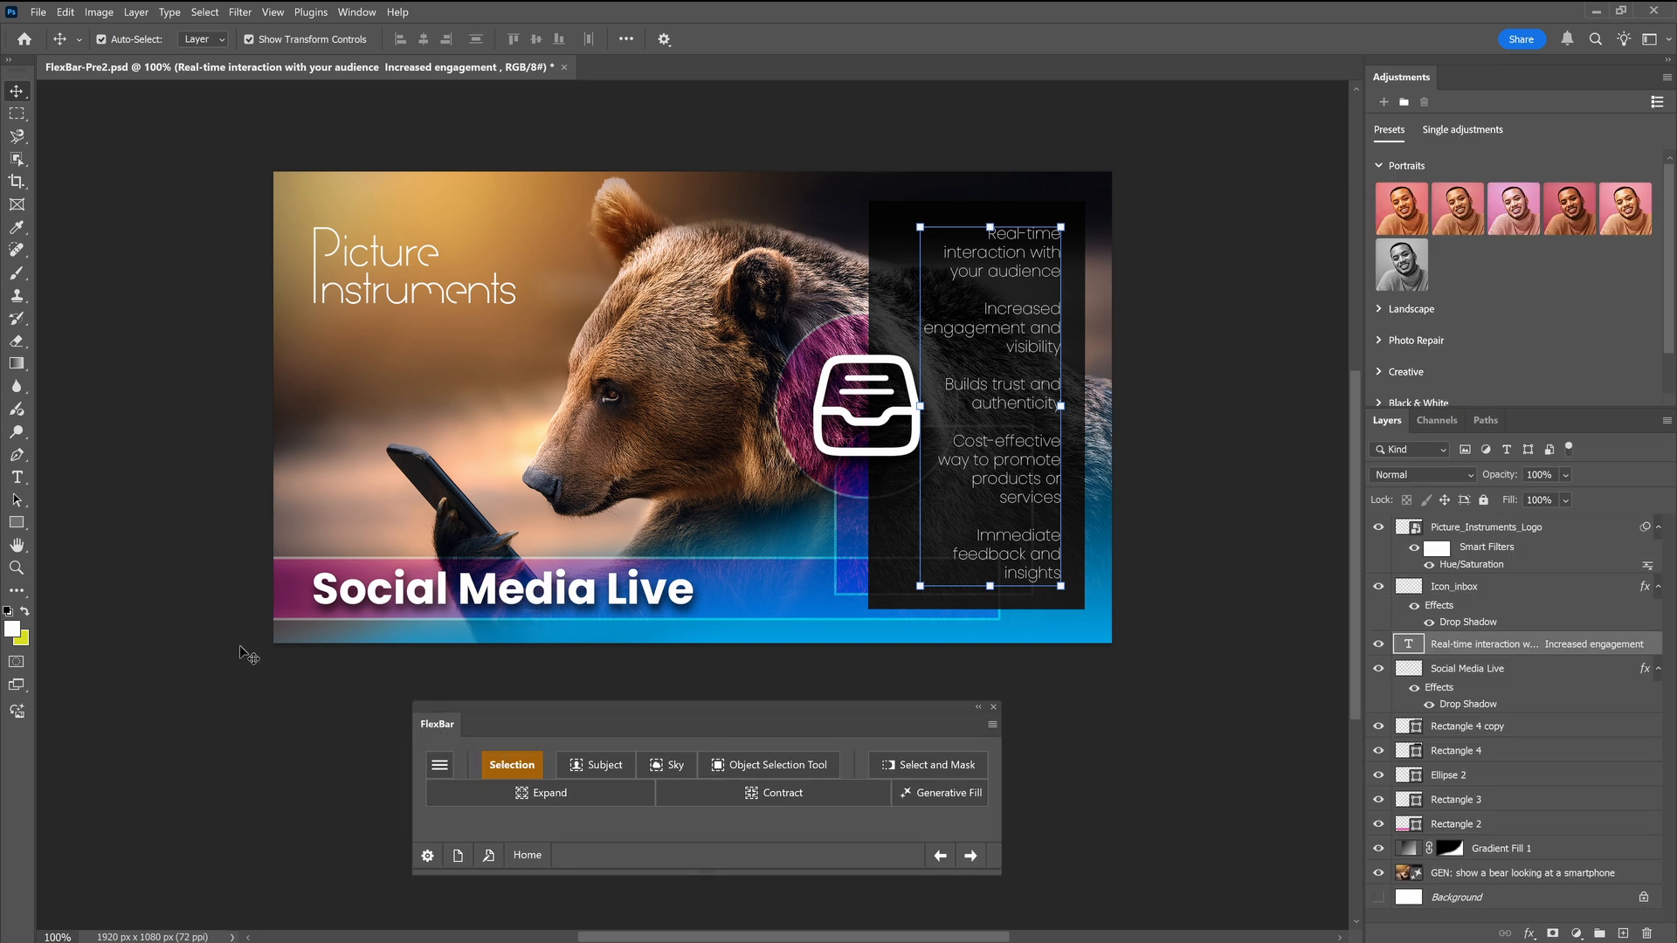
Check how FlexBar responds to activating the Rectangle tool, followed by the Rectangular Marquee tool
{"action": "left_click", "coordinate": [17, 522]}
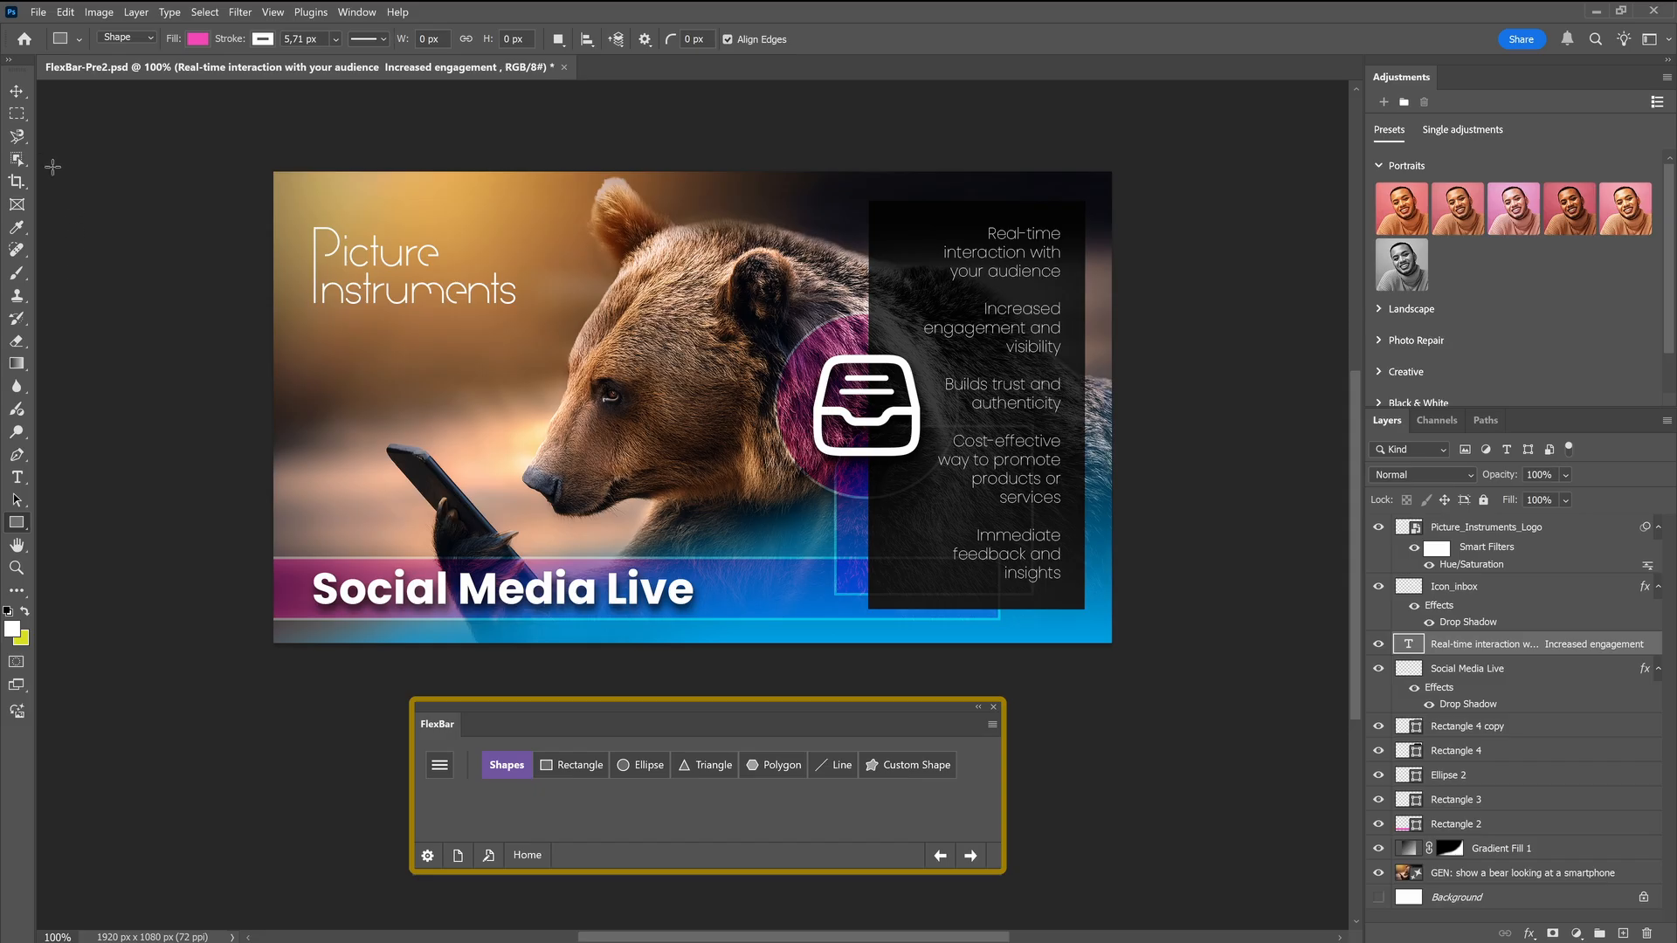
{"action": "left_click", "coordinate": [17, 112]}
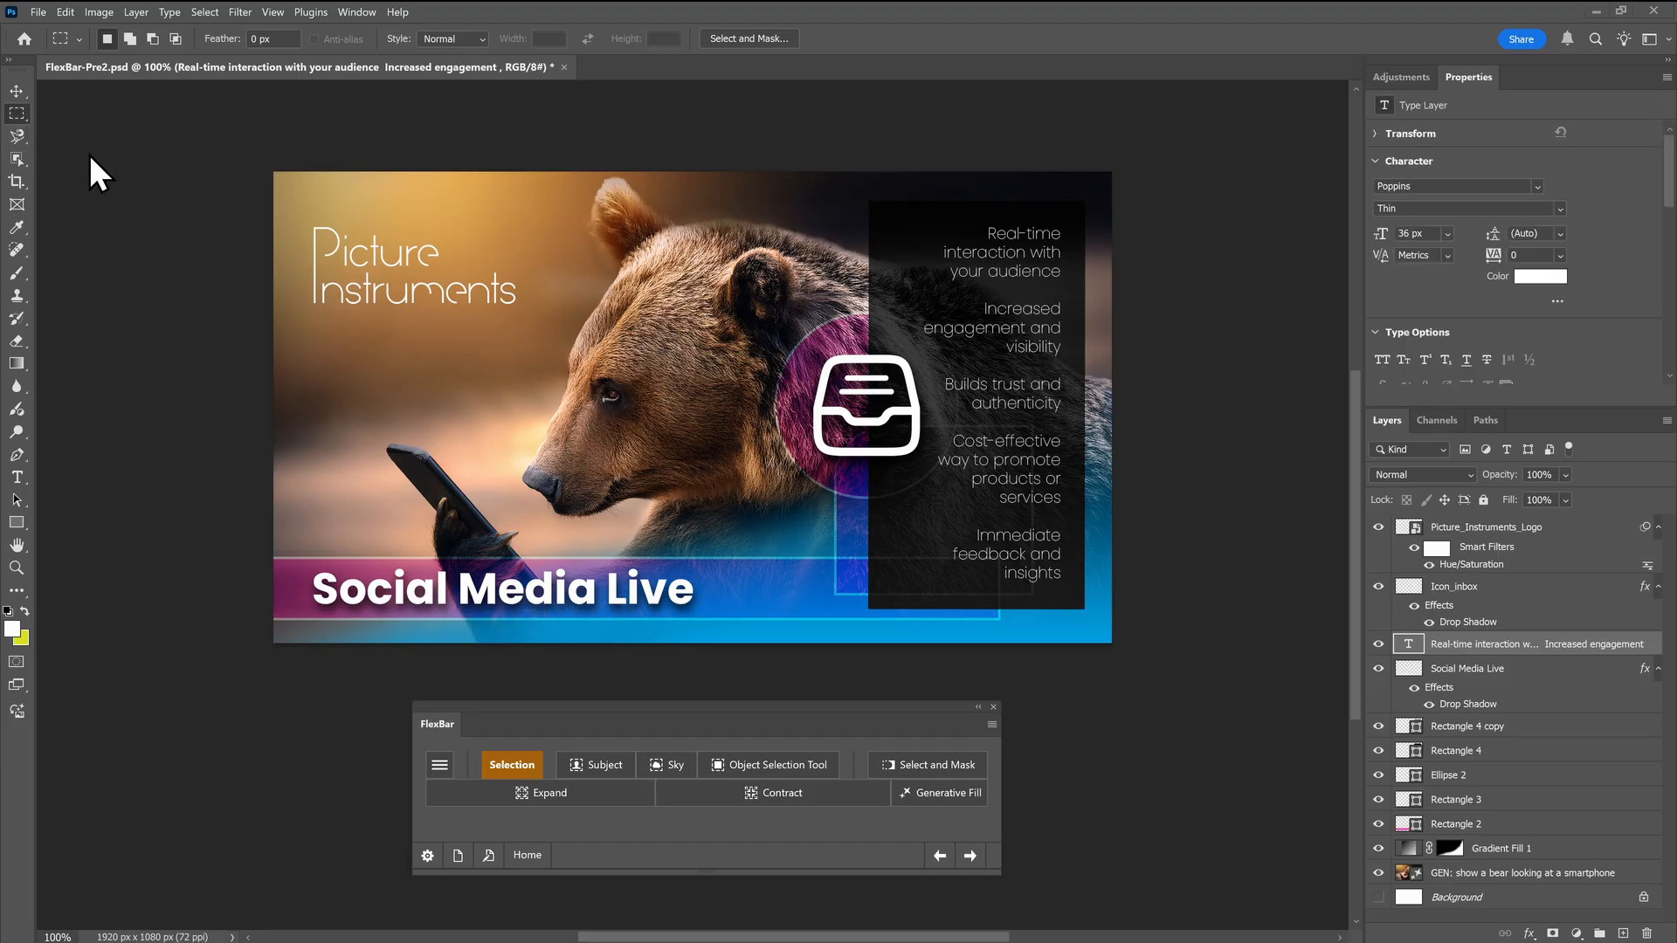
Assign the Selection page to the Select content change in FlexBar's context settings, and close the configuration
{"action": "left_click", "coordinate": [426, 857]}
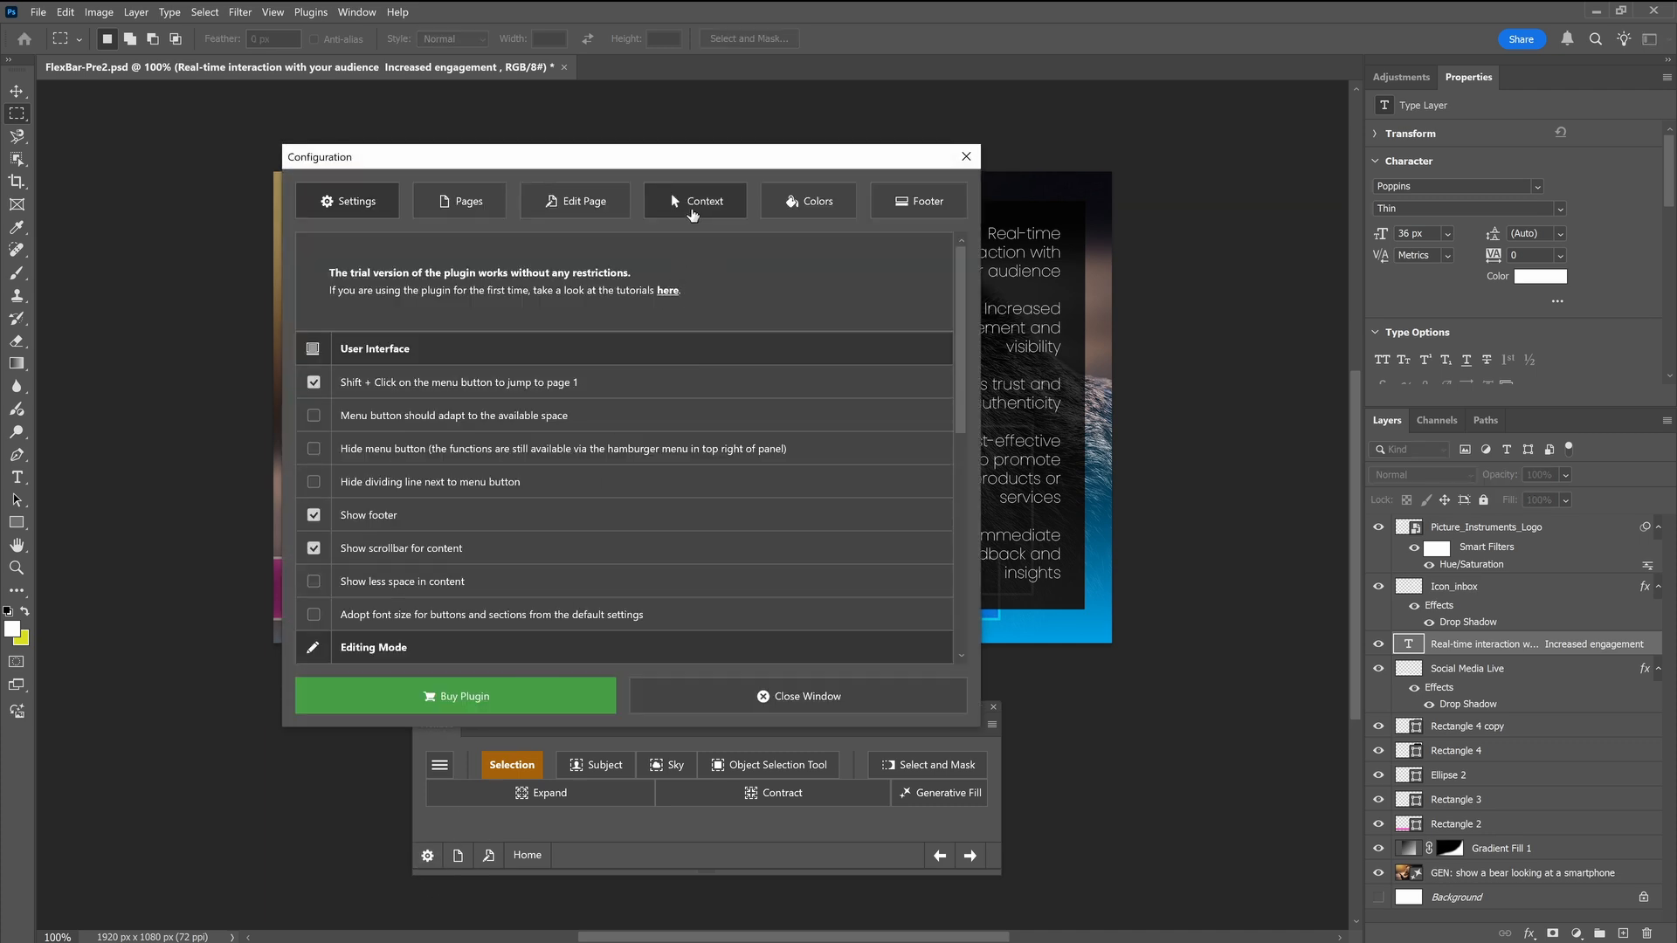
{"action": "left_click", "coordinate": [692, 210]}
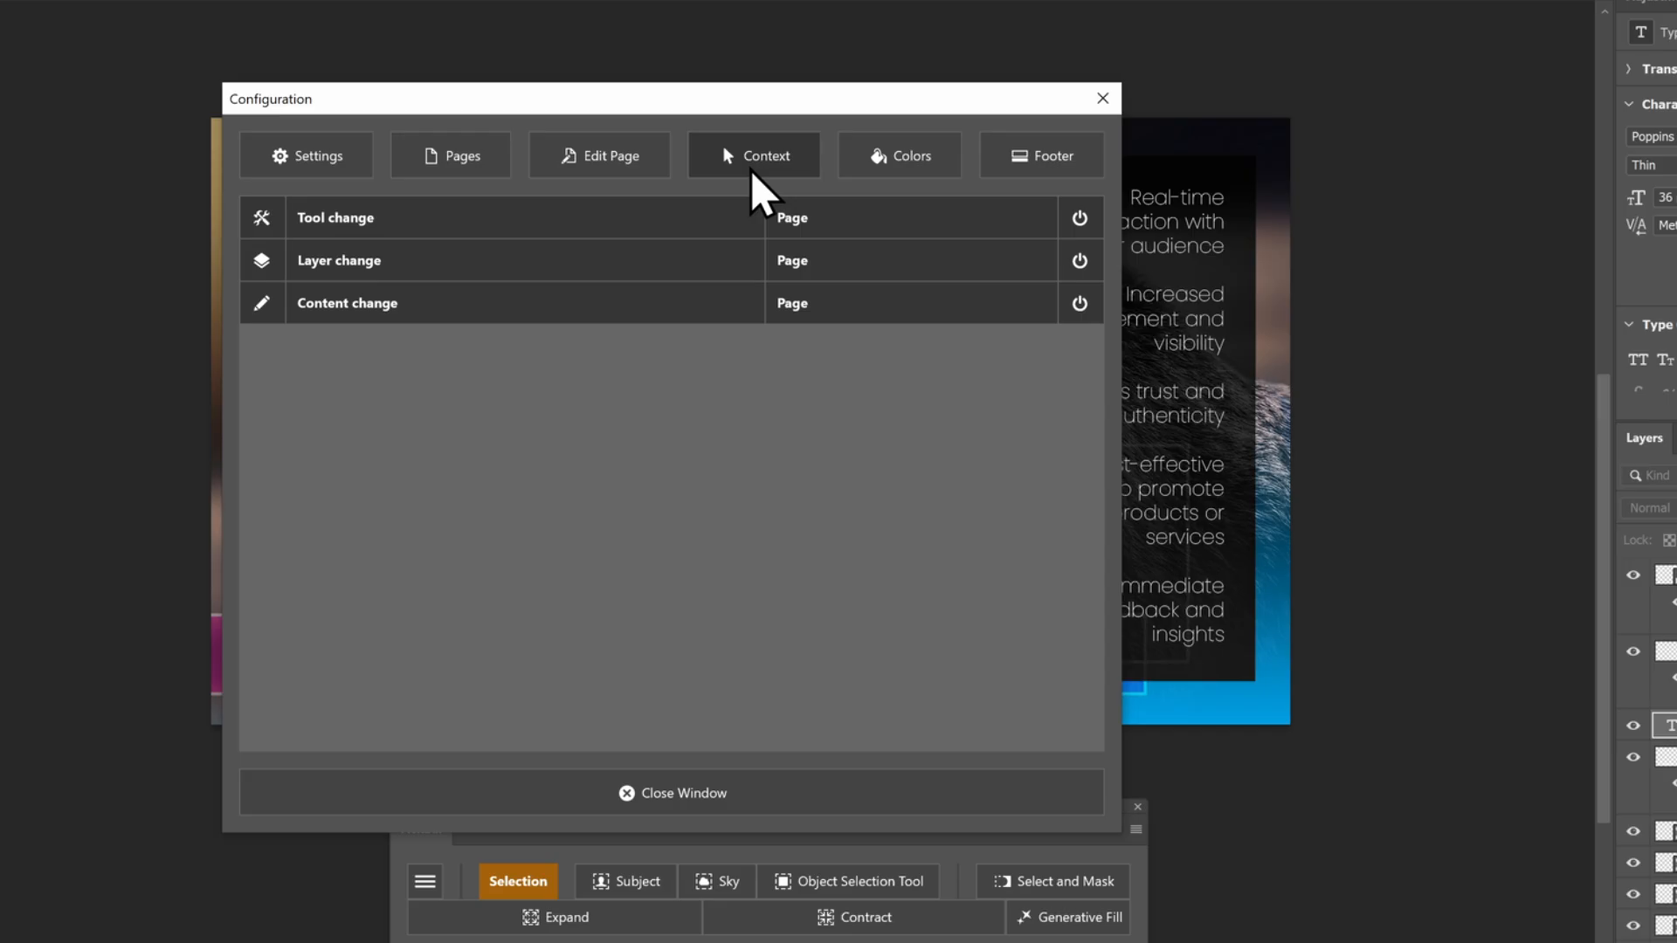
{"action": "left_click", "coordinate": [704, 320]}
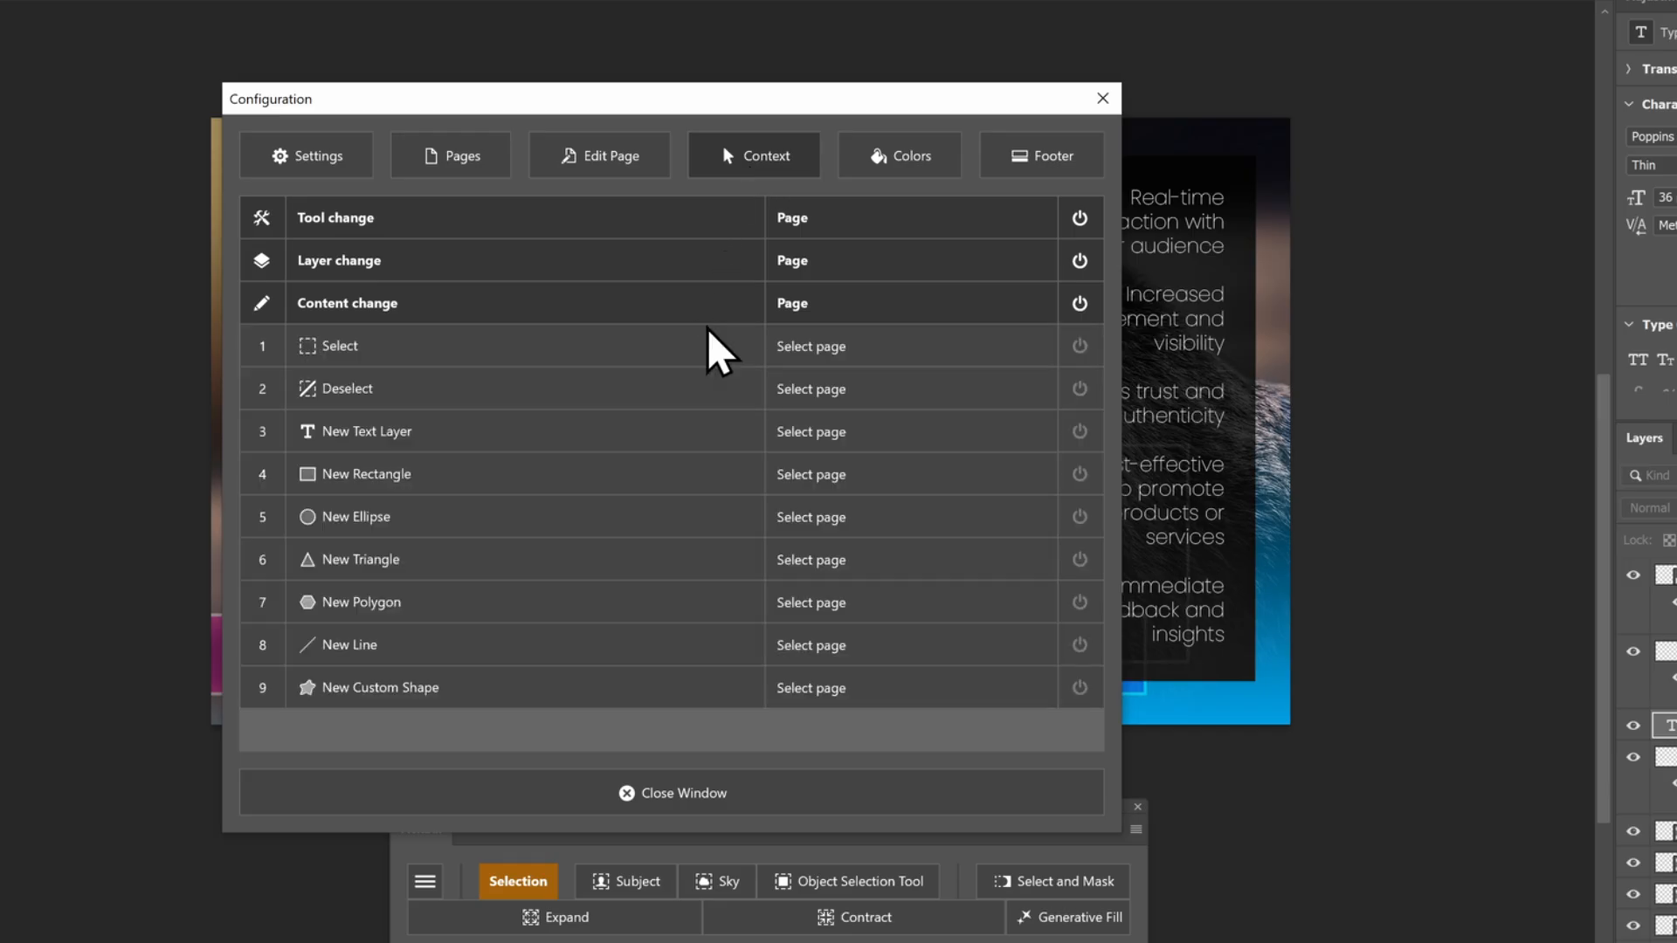
{"action": "left_click", "coordinate": [810, 346]}
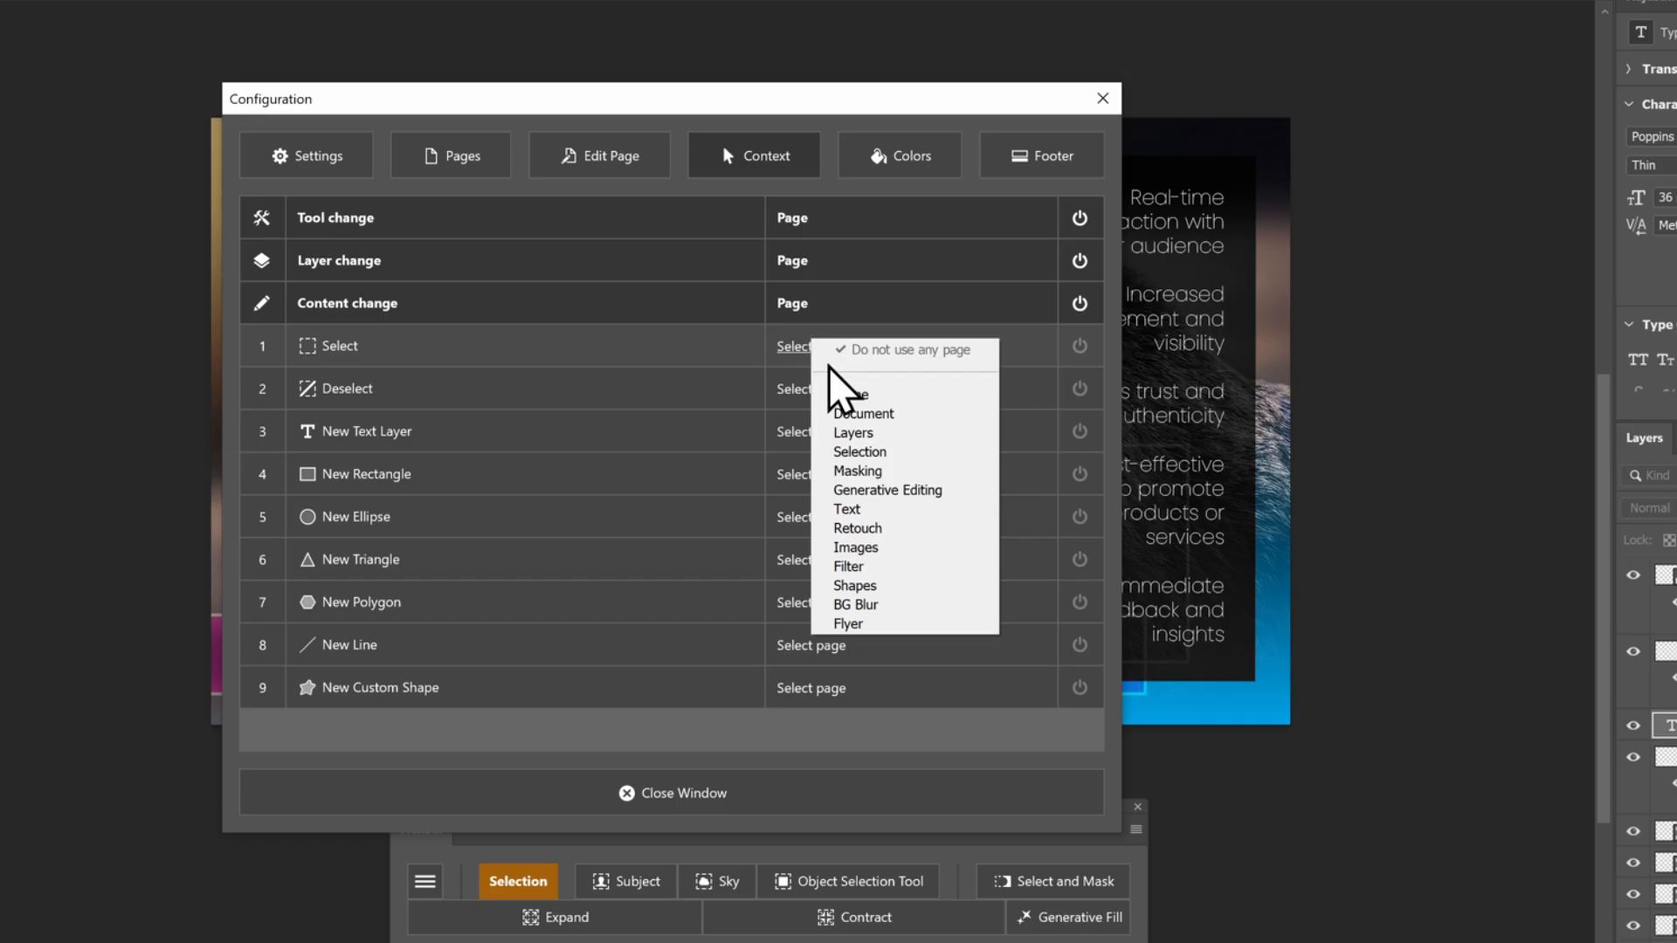
{"action": "left_click", "coordinate": [848, 452]}
{"action": "left_click", "coordinate": [664, 792]}
Test the Select trigger by showing the BG Blur page, drawing a rectangular selection beside the bear, and clearing the selection
{"action": "left_click", "coordinate": [425, 887]}
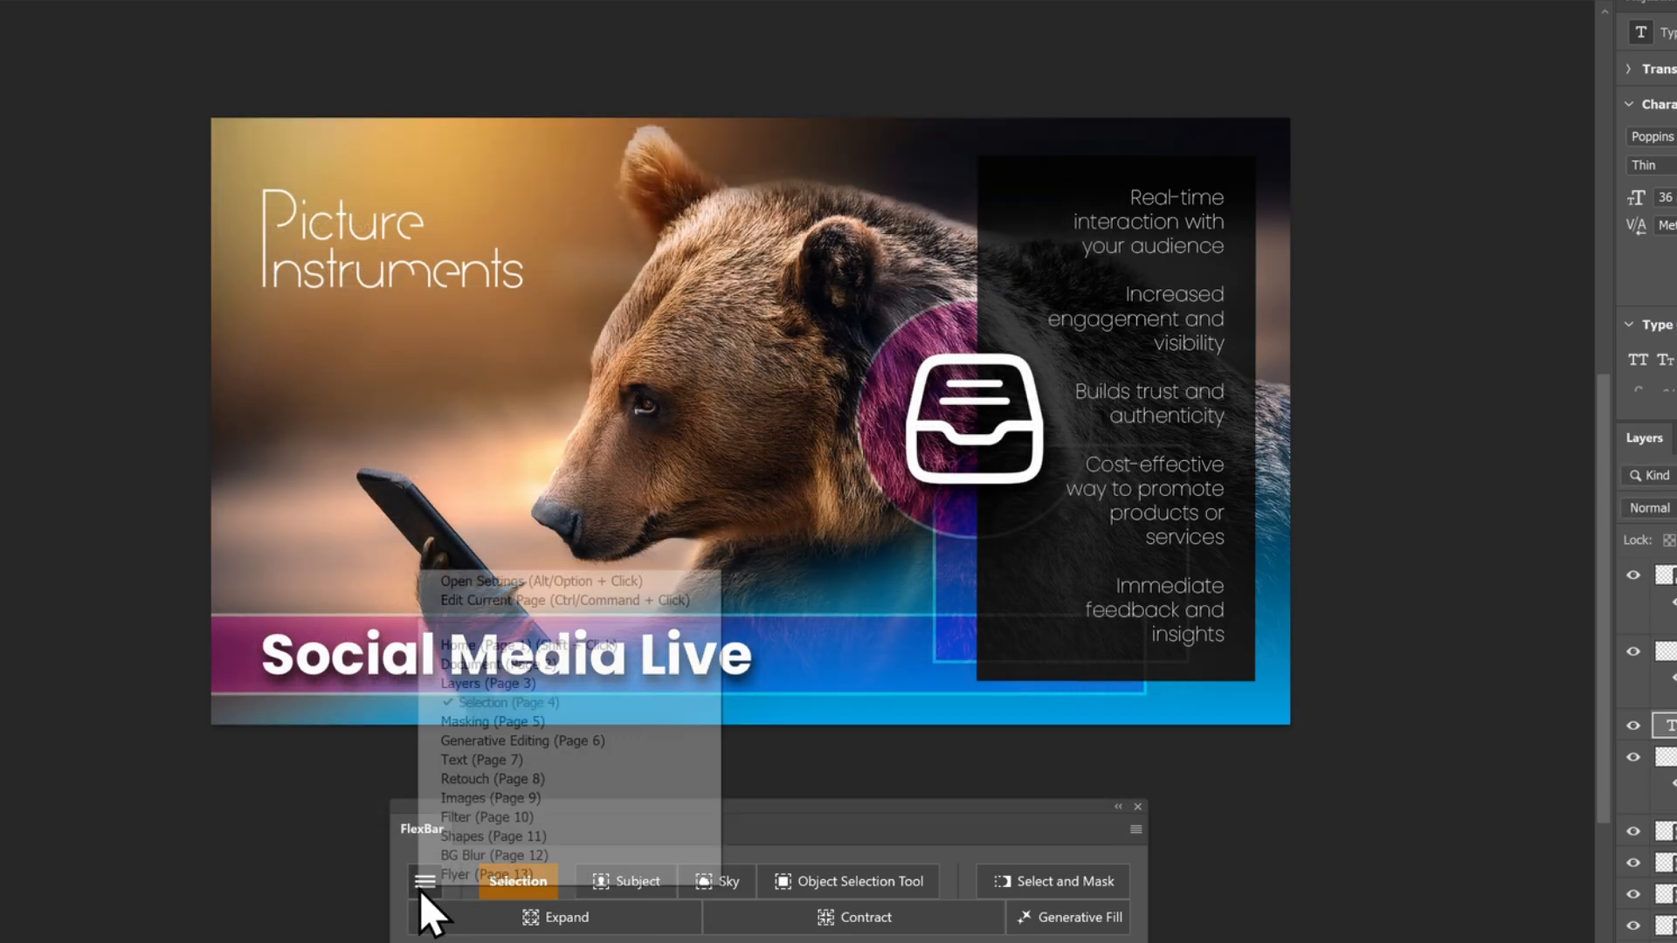
{"action": "left_click", "coordinate": [465, 863]}
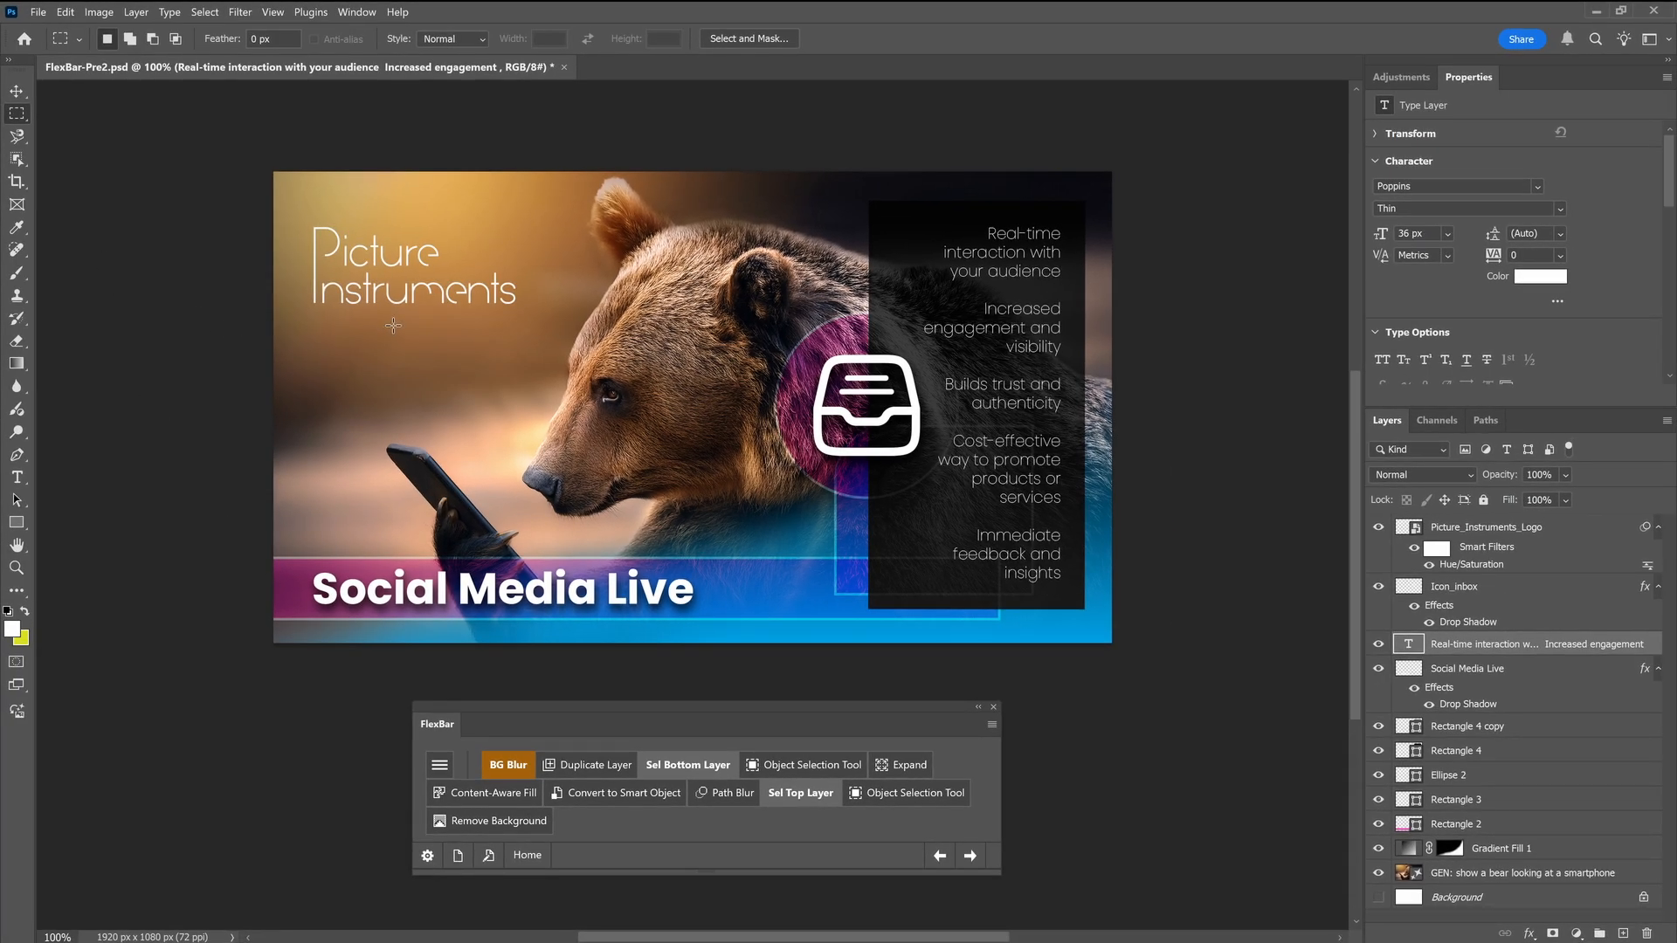
{"action": "left_click_drag", "start_coordinate": [392, 325], "coordinate": [583, 490]}
{"action": "right_click", "coordinate": [513, 390]}
{"action": "key", "text": "Escape"}
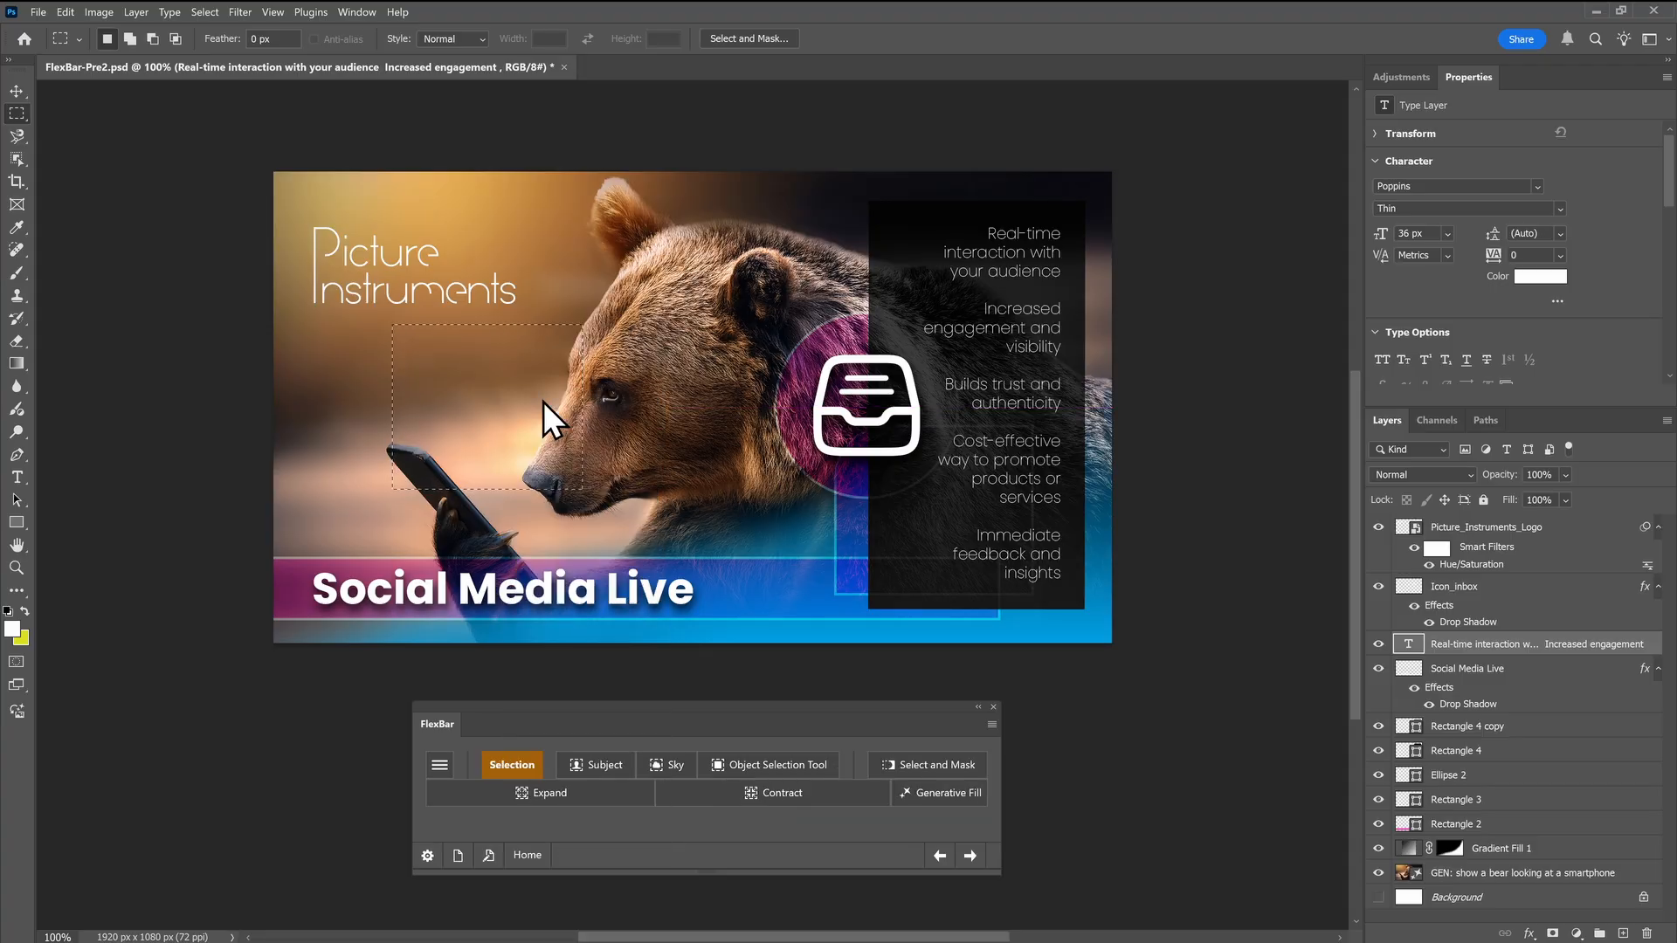
Assign the Shapes page to the Rectangle Tool in FlexBar's tool-change context settings
{"action": "left_click", "coordinate": [427, 856]}
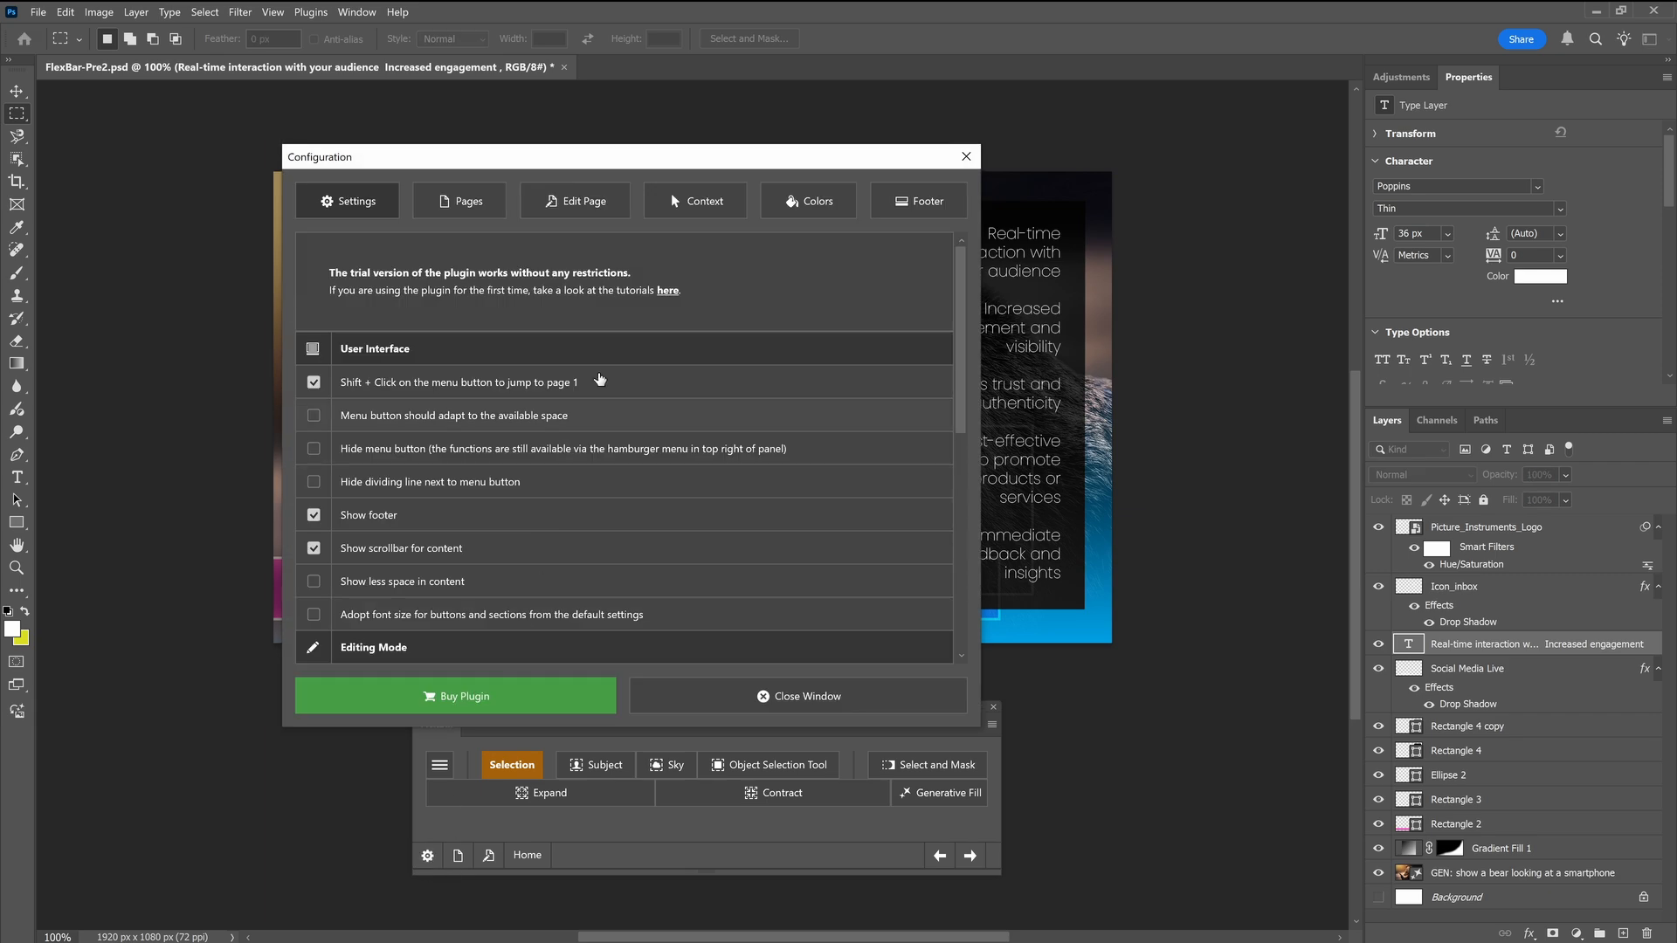
{"action": "left_click", "coordinate": [712, 203]}
{"action": "left_click", "coordinate": [675, 248]}
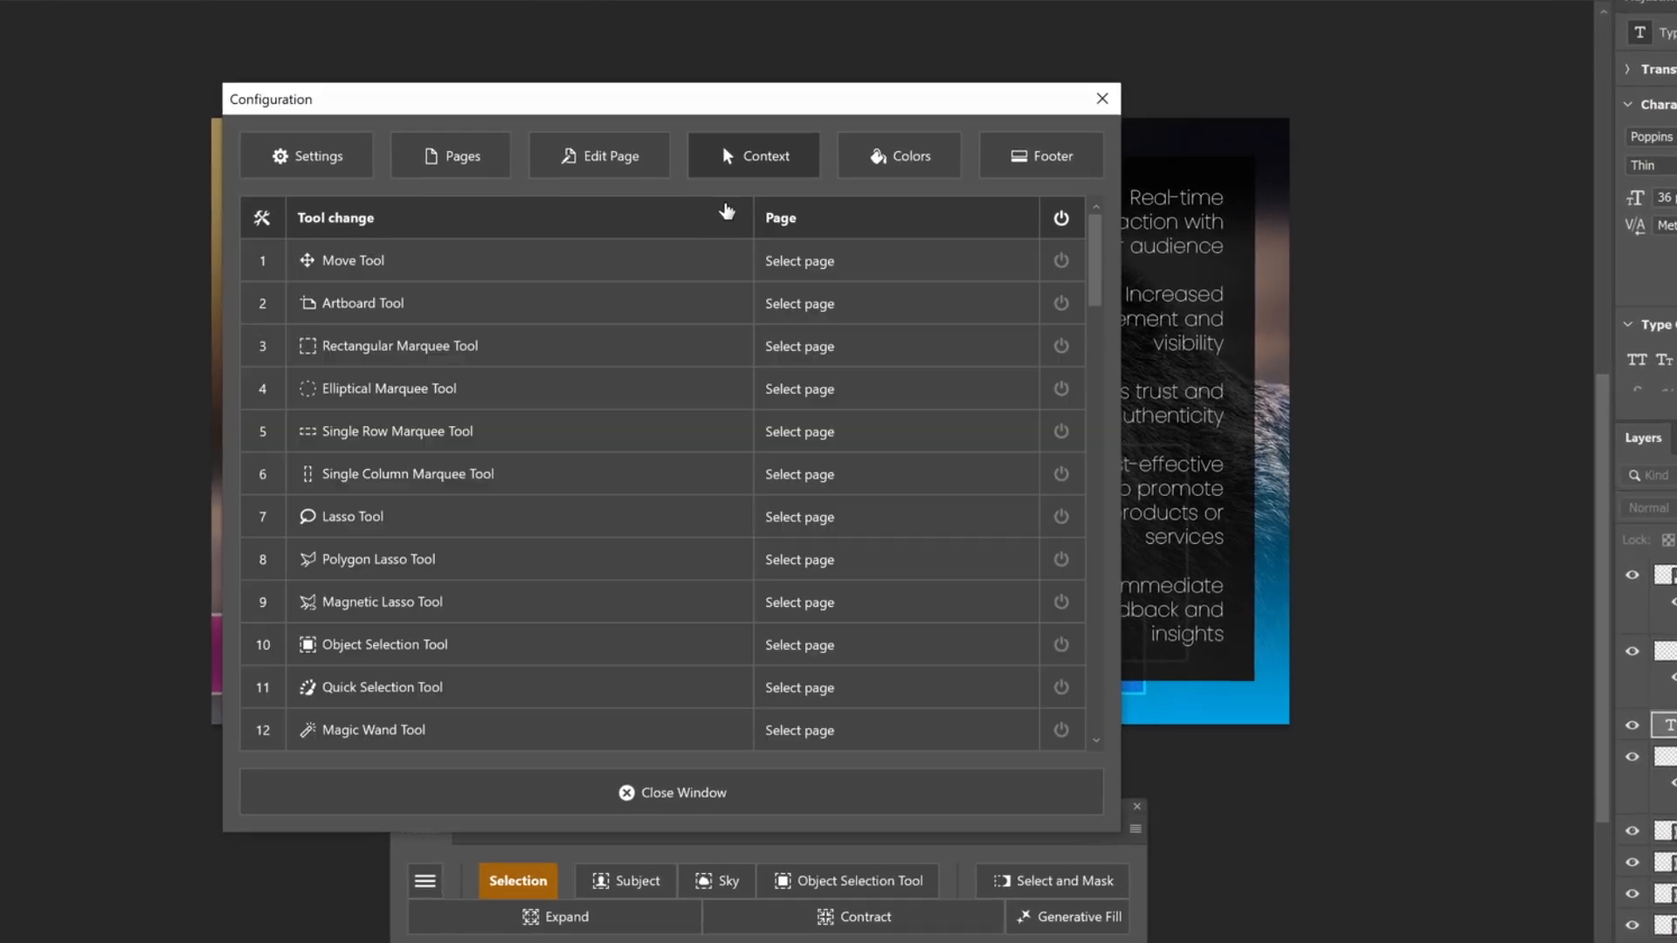
{"action": "scroll", "coordinate": [699, 472], "scroll_direction": "down", "scroll_amount": 20}
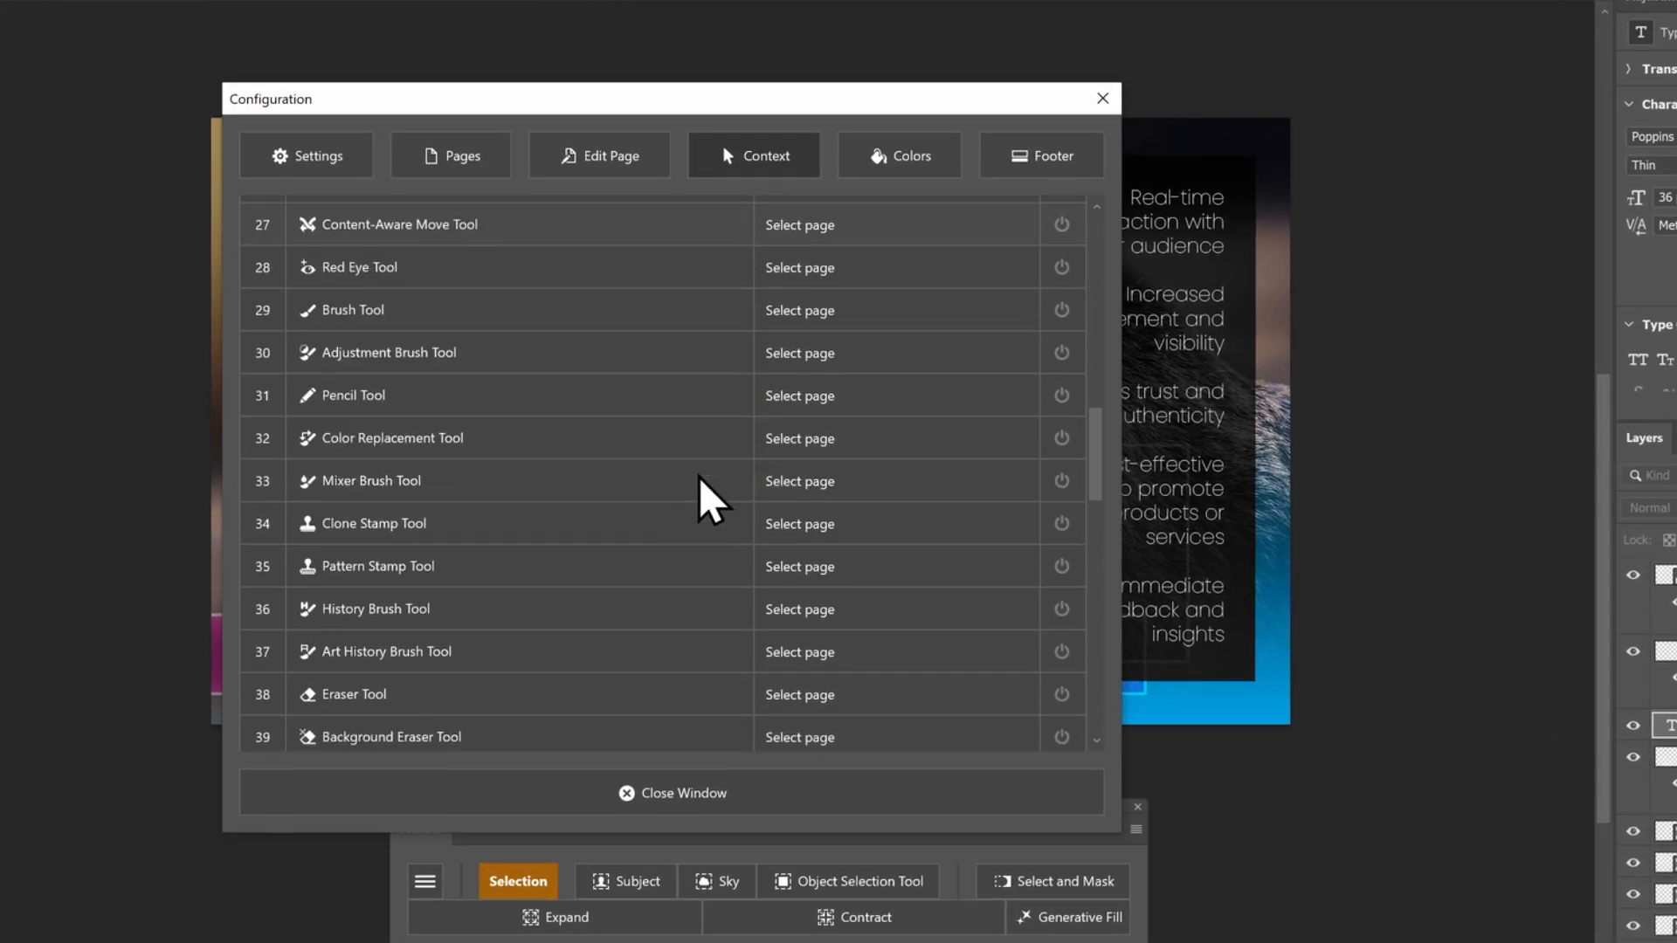
{"action": "left_click", "coordinate": [814, 301]}
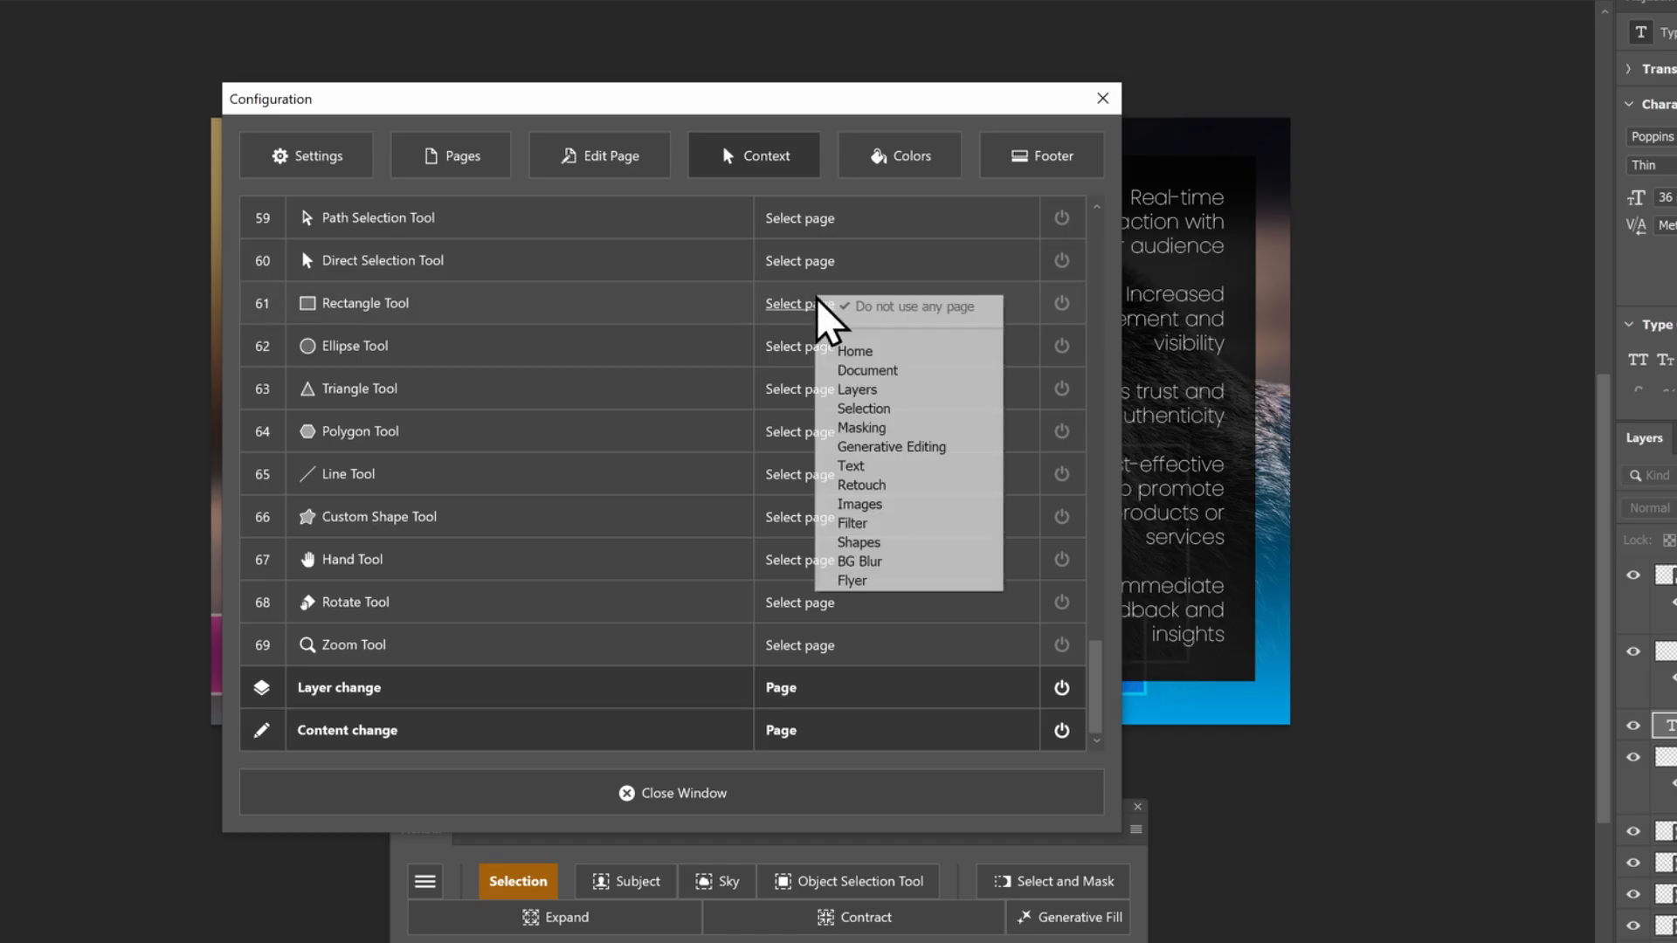
{"action": "left_click", "coordinate": [832, 543]}
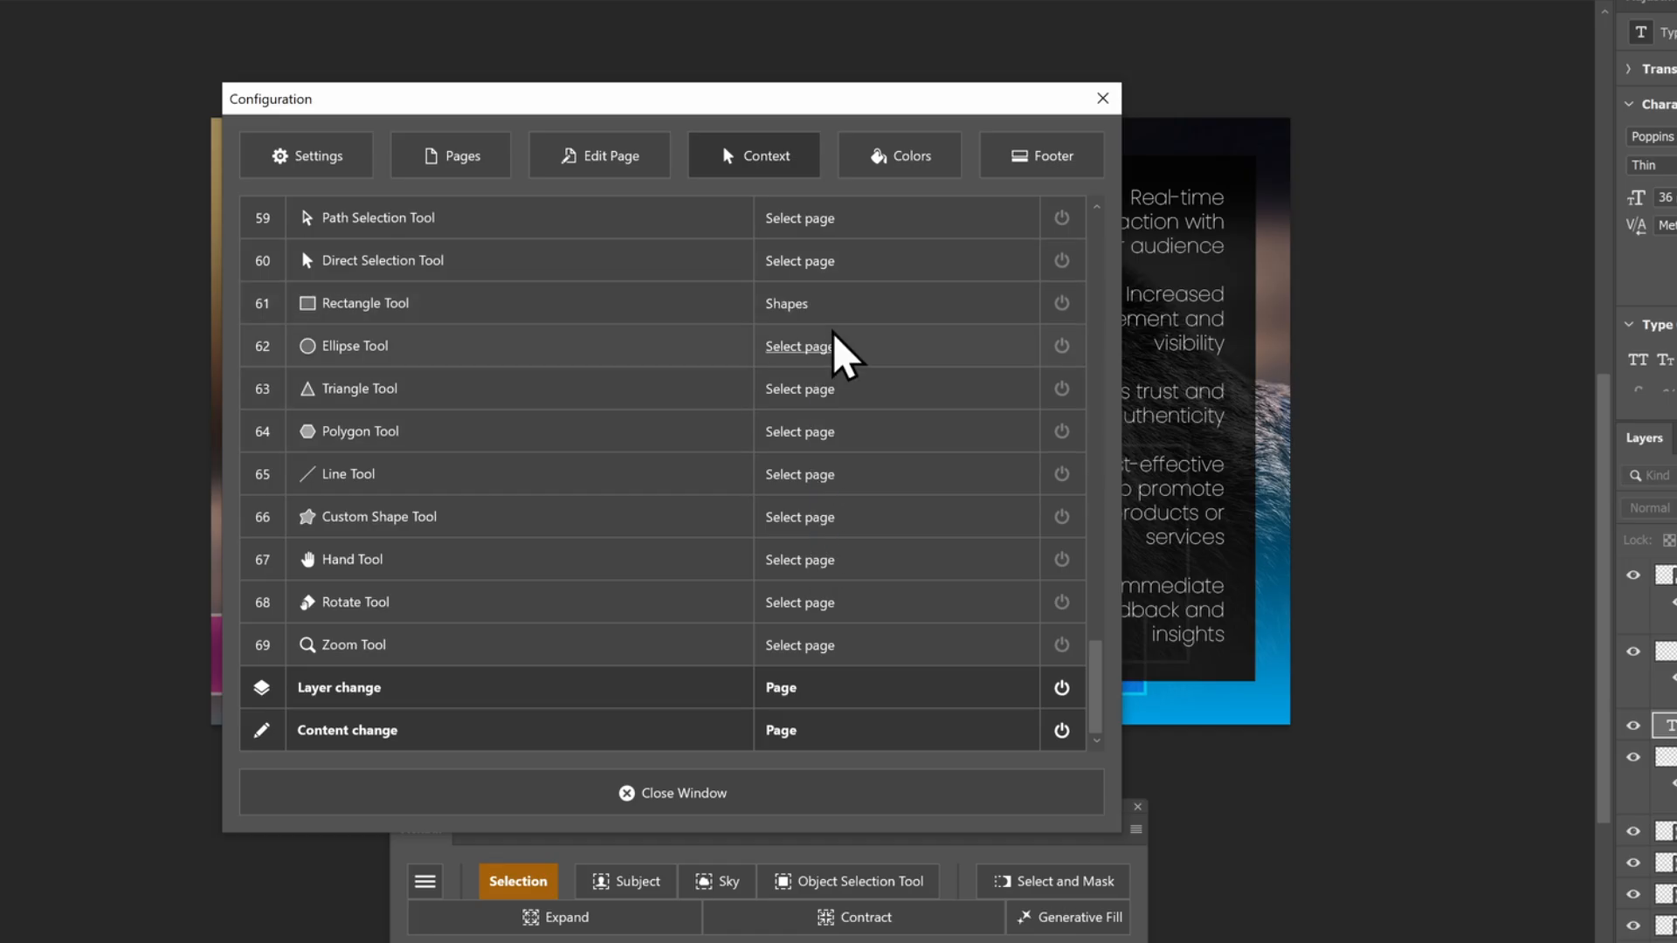
Assign the Shapes page to the Ellipse and Triangle Tools, close the configuration, and test with the Rectangle tool
{"action": "left_click", "coordinate": [823, 346]}
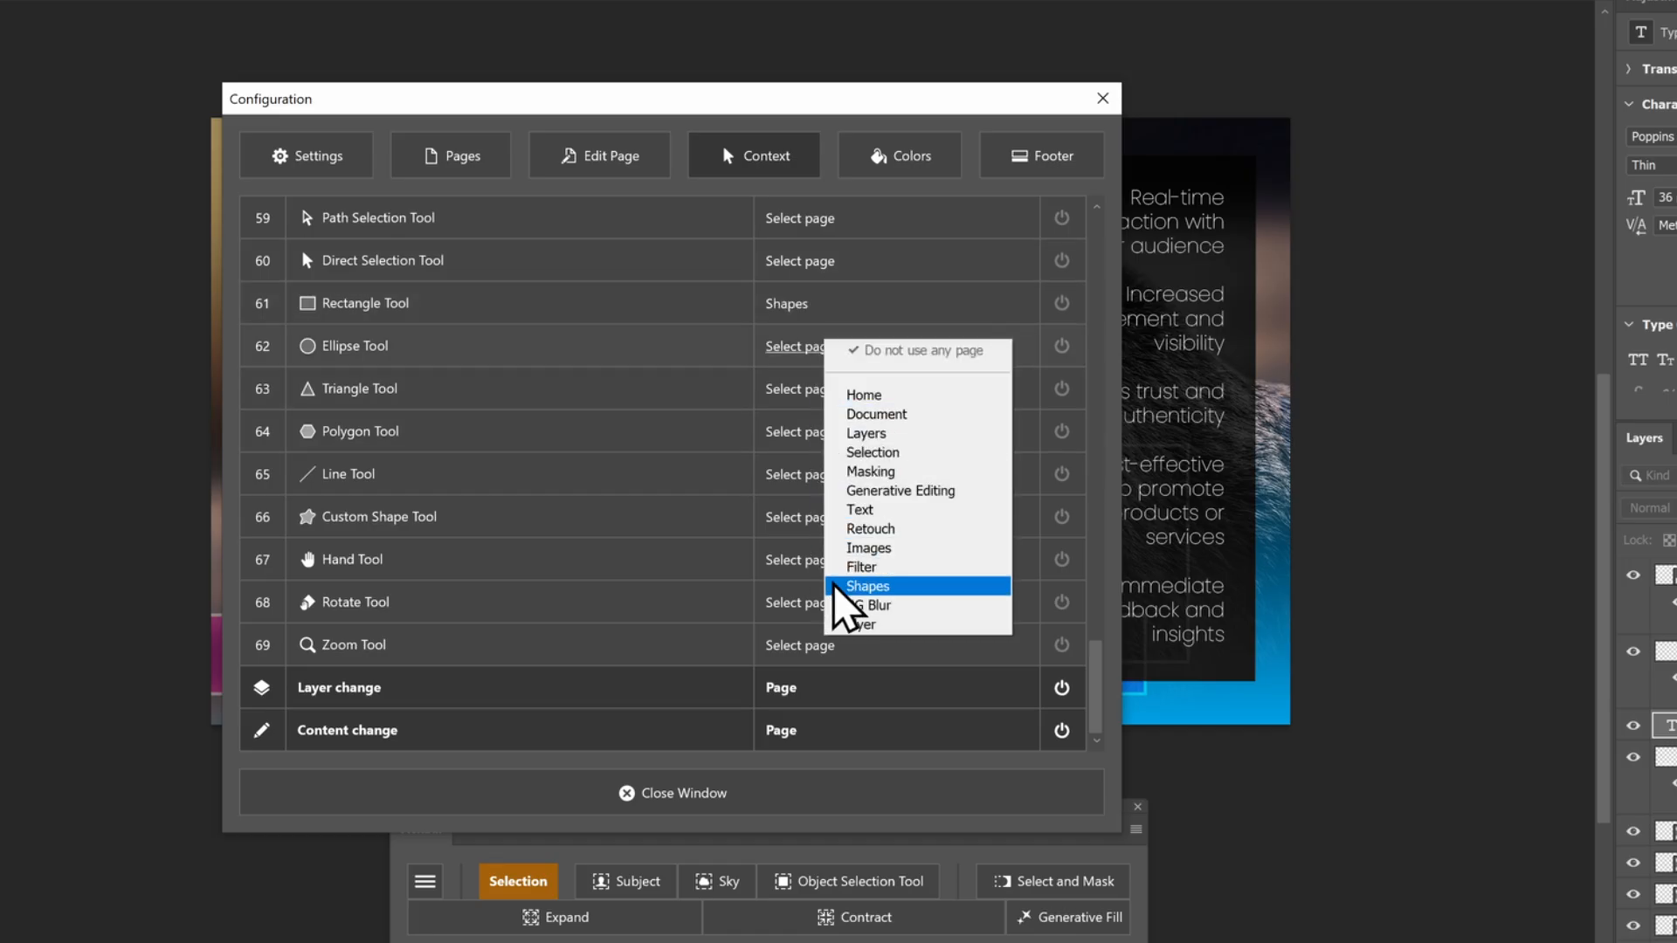
{"action": "left_click", "coordinate": [841, 587]}
{"action": "left_click", "coordinate": [810, 390]}
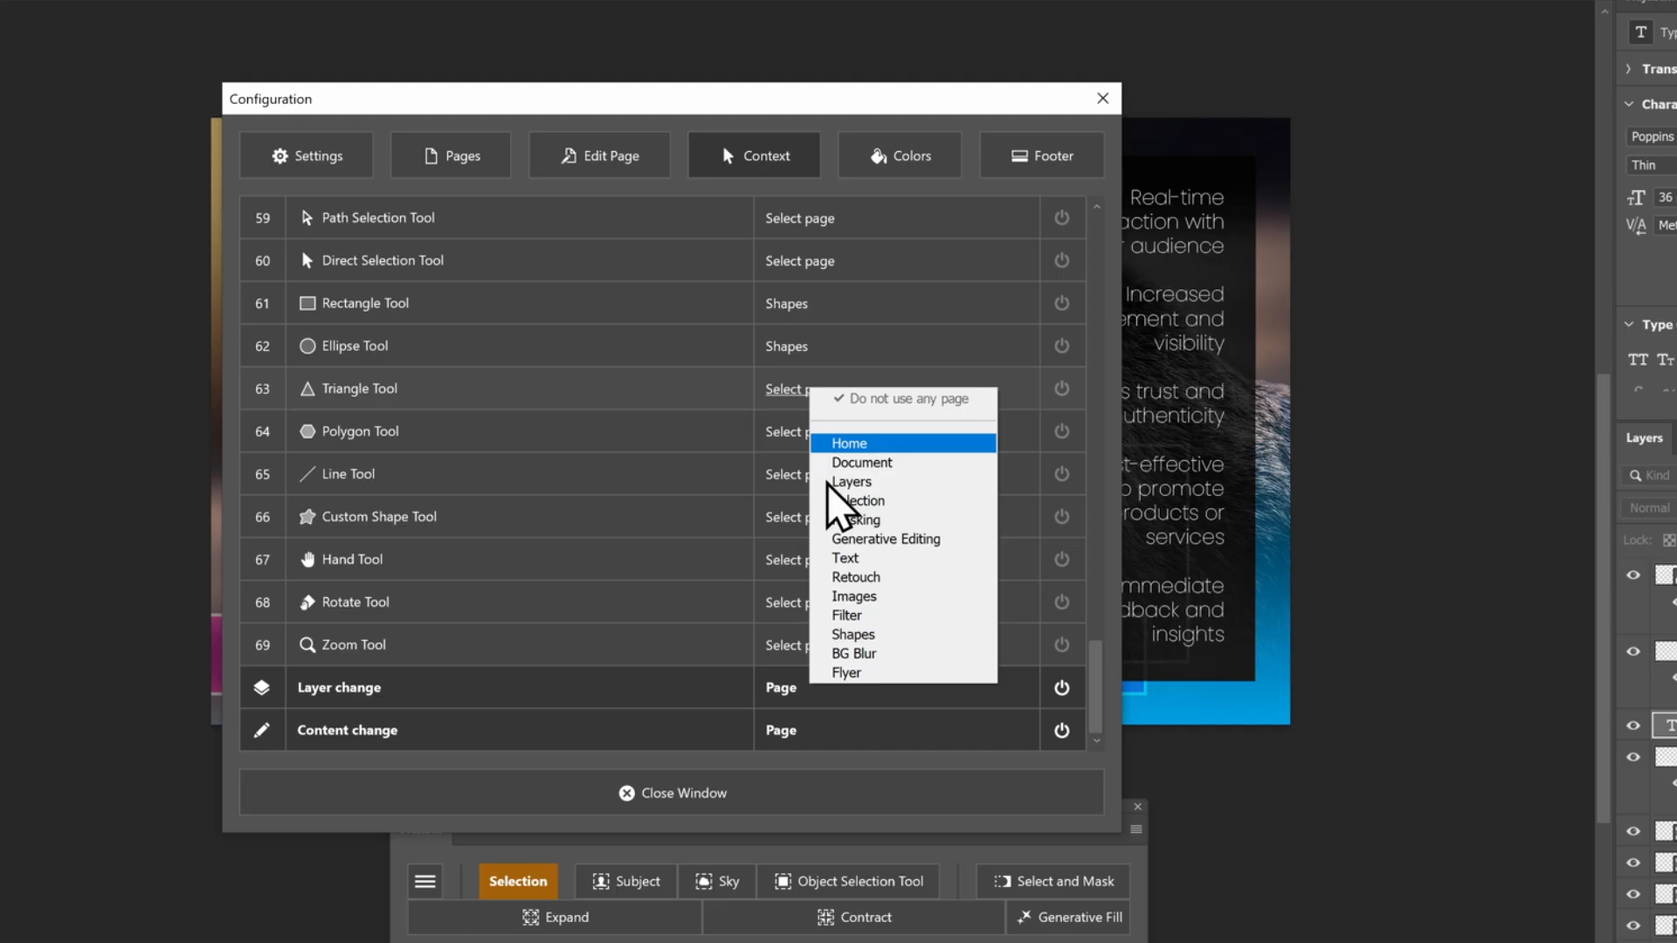
{"action": "left_click", "coordinate": [832, 637]}
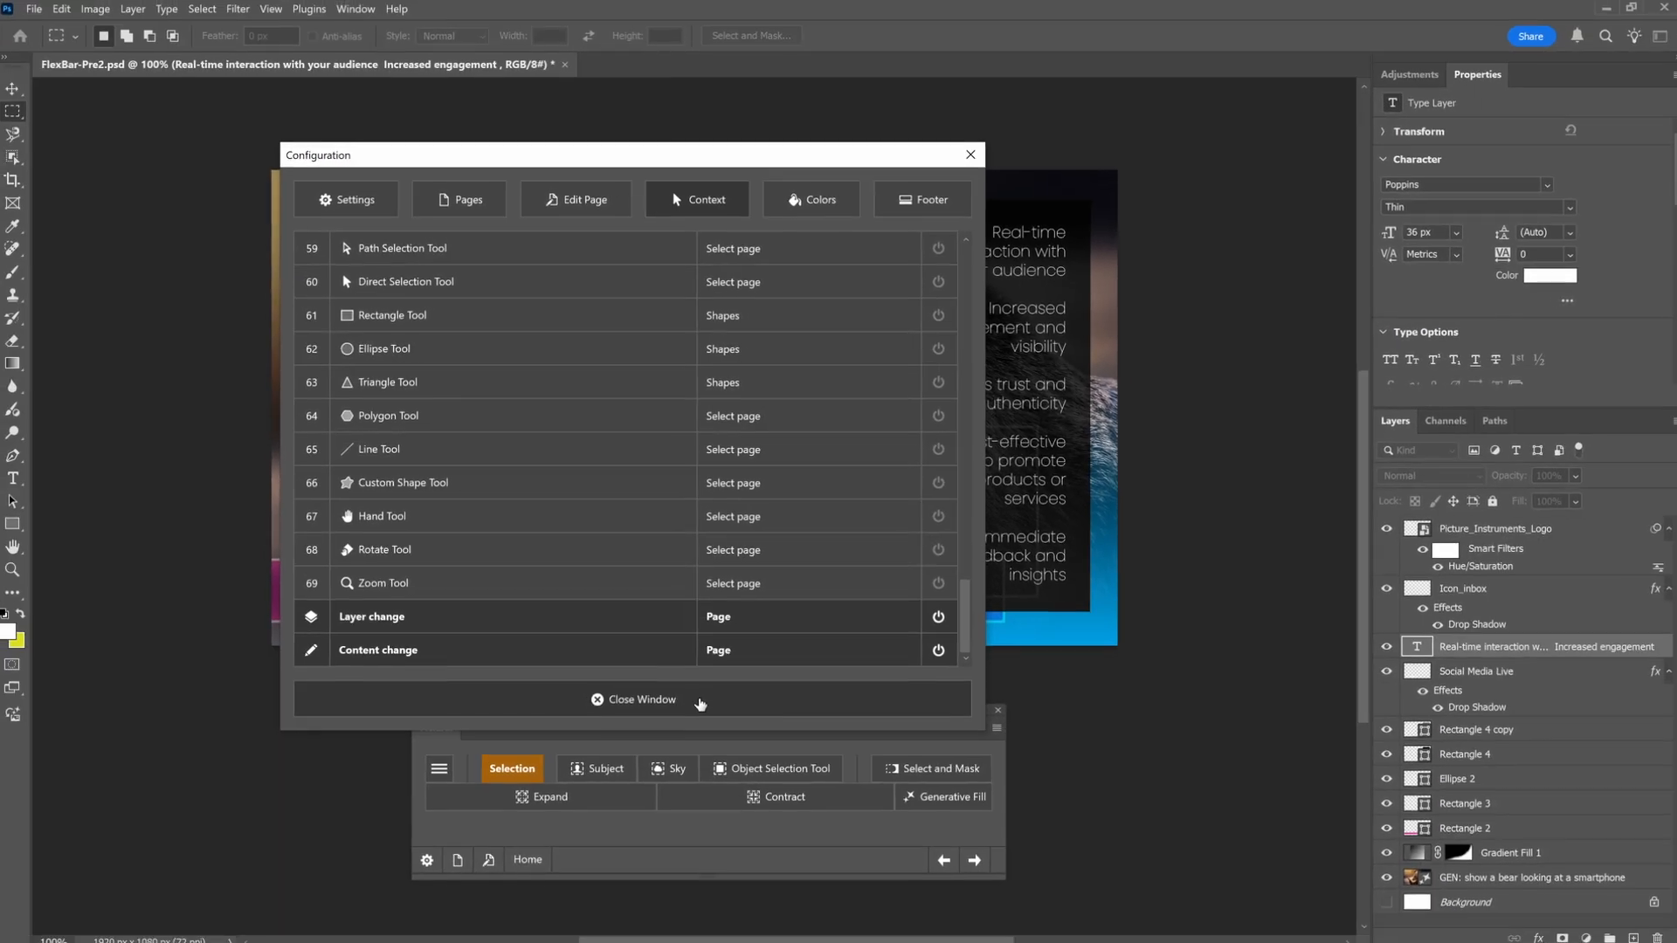
{"action": "left_click", "coordinate": [622, 791]}
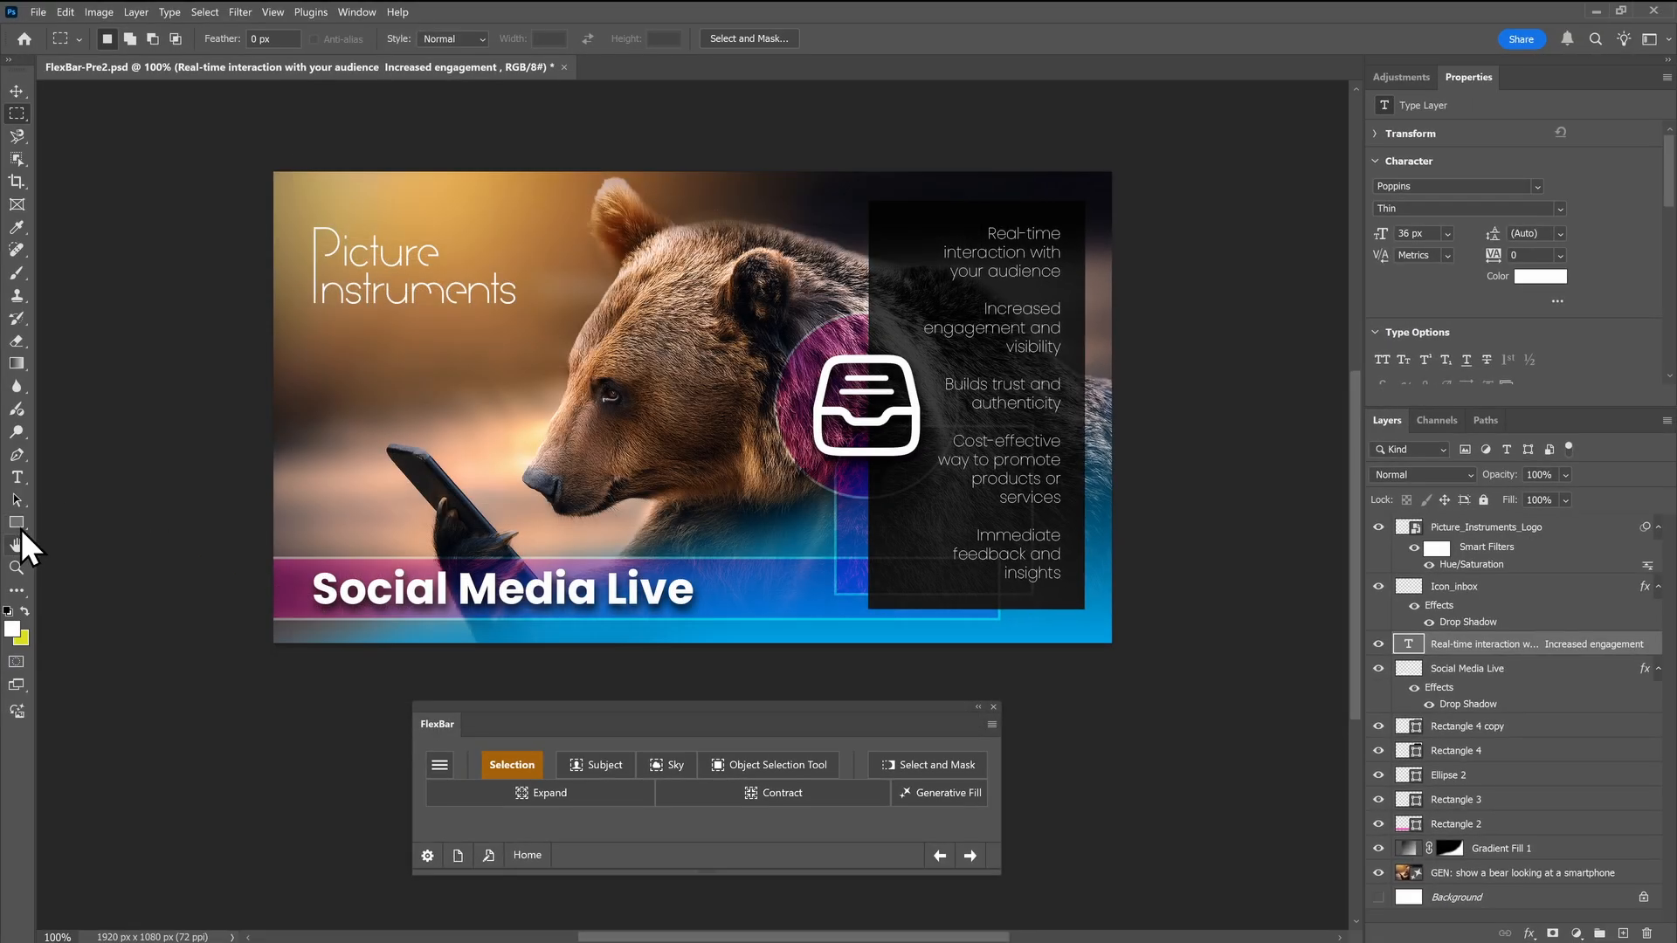
{"action": "left_click", "coordinate": [19, 526]}
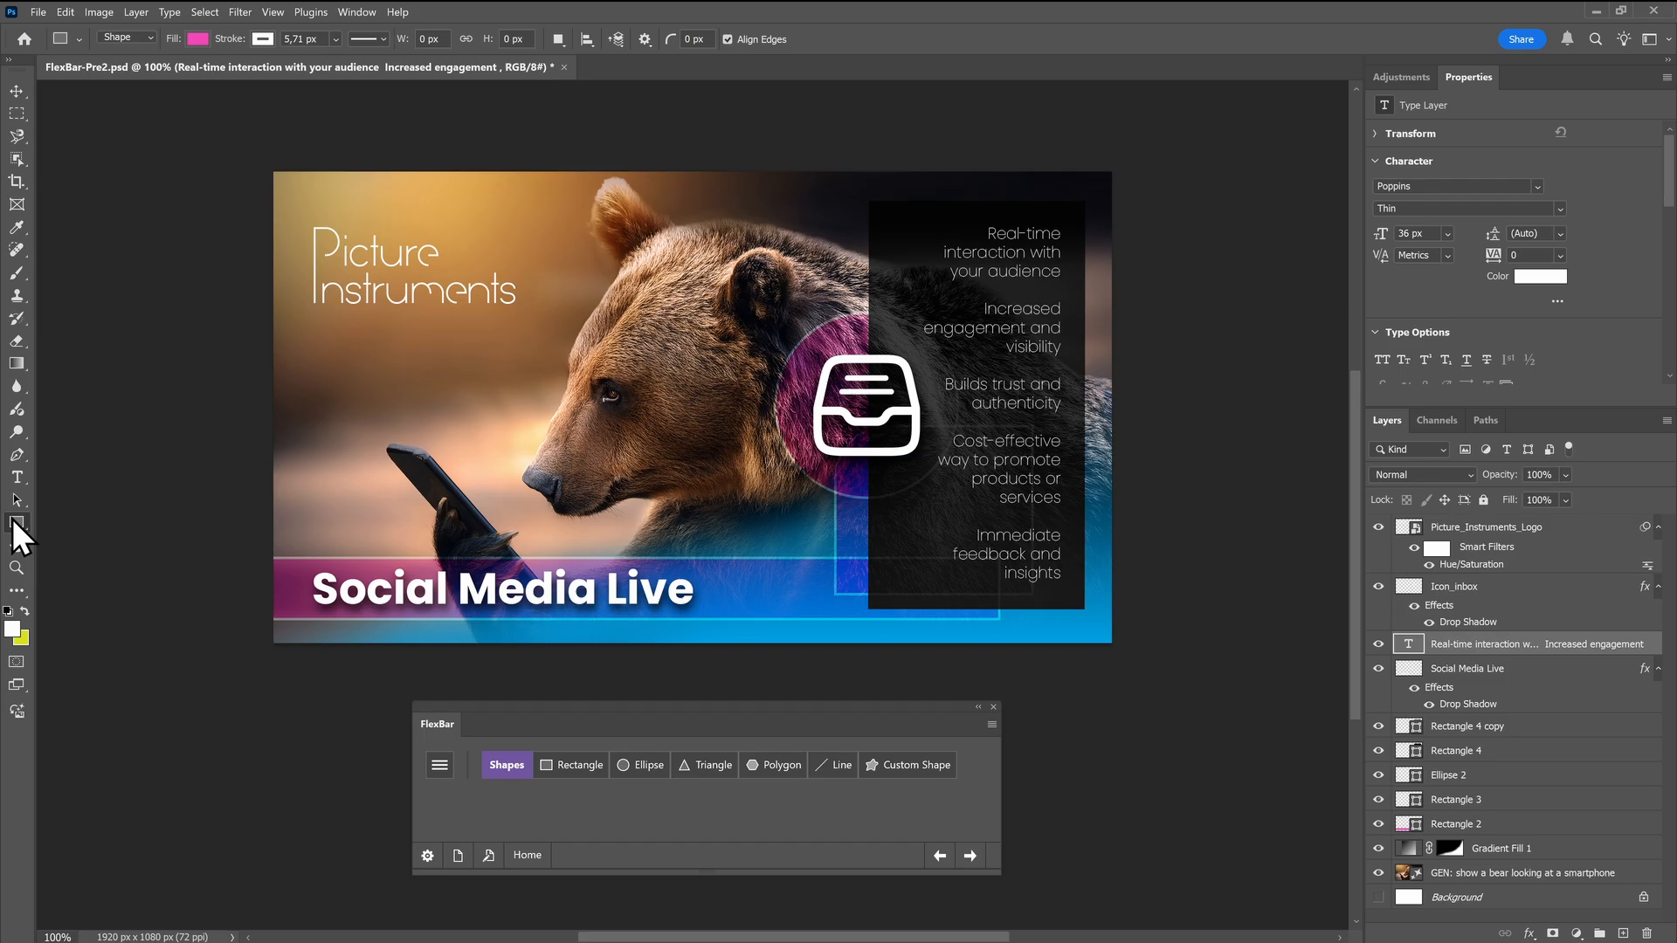
Assign the Images page to Pixel layers and the Text page to Text layers in FlexBar's layer-change settings, closing the configuration
{"action": "left_click", "coordinate": [427, 856]}
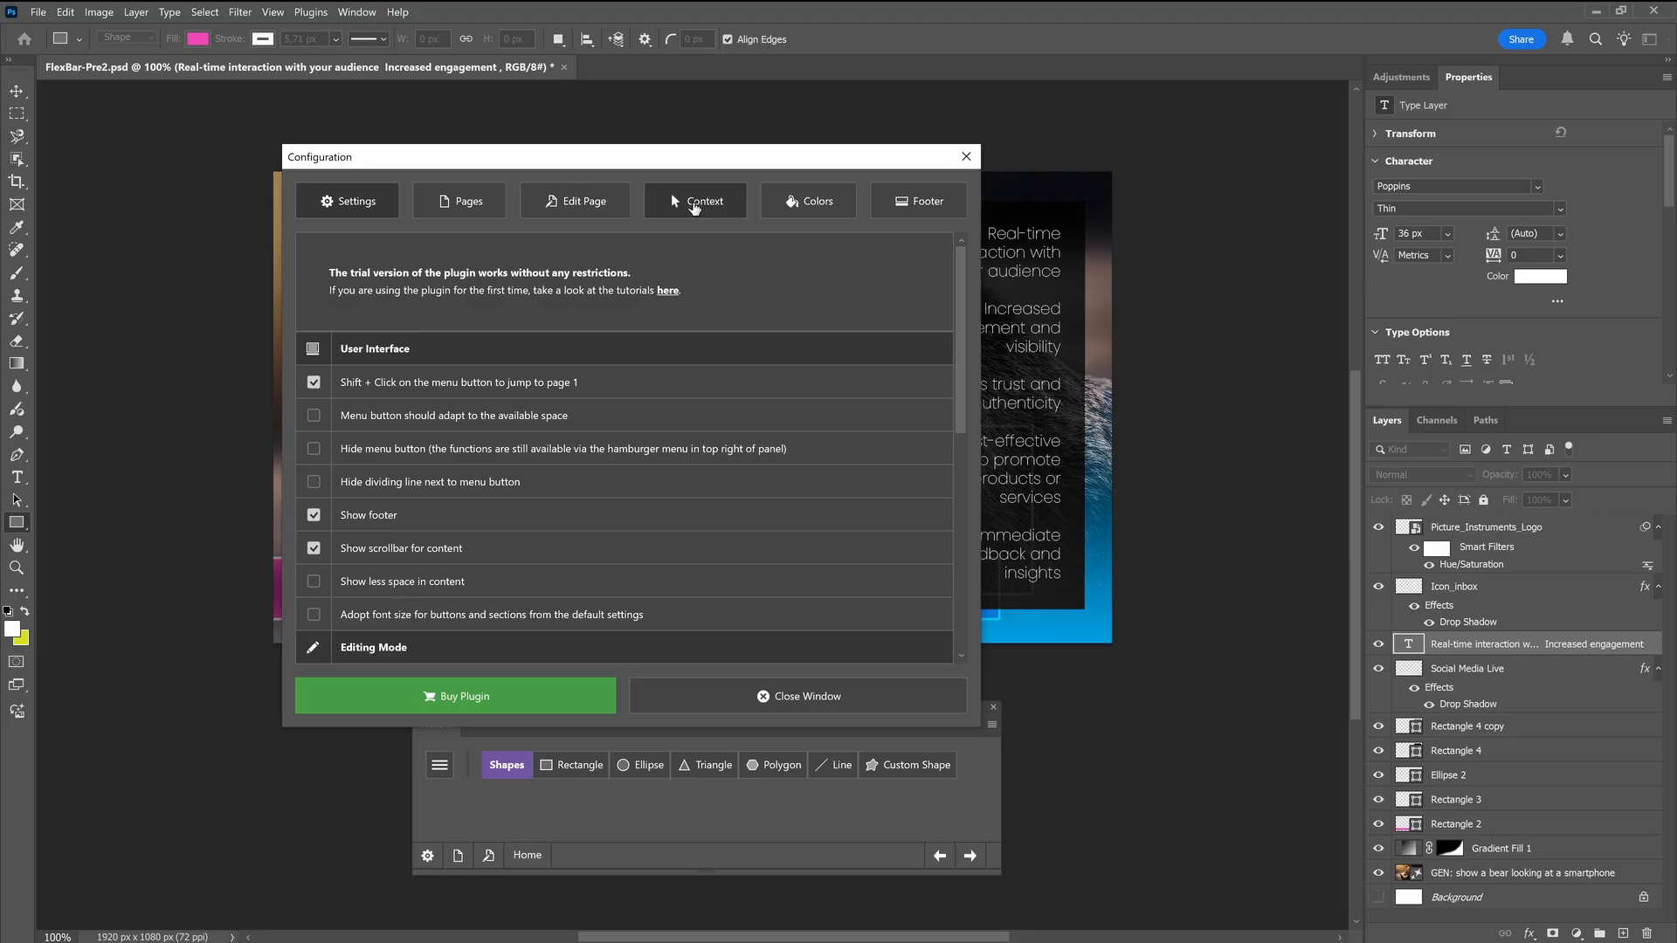
{"action": "left_click", "coordinate": [692, 208]}
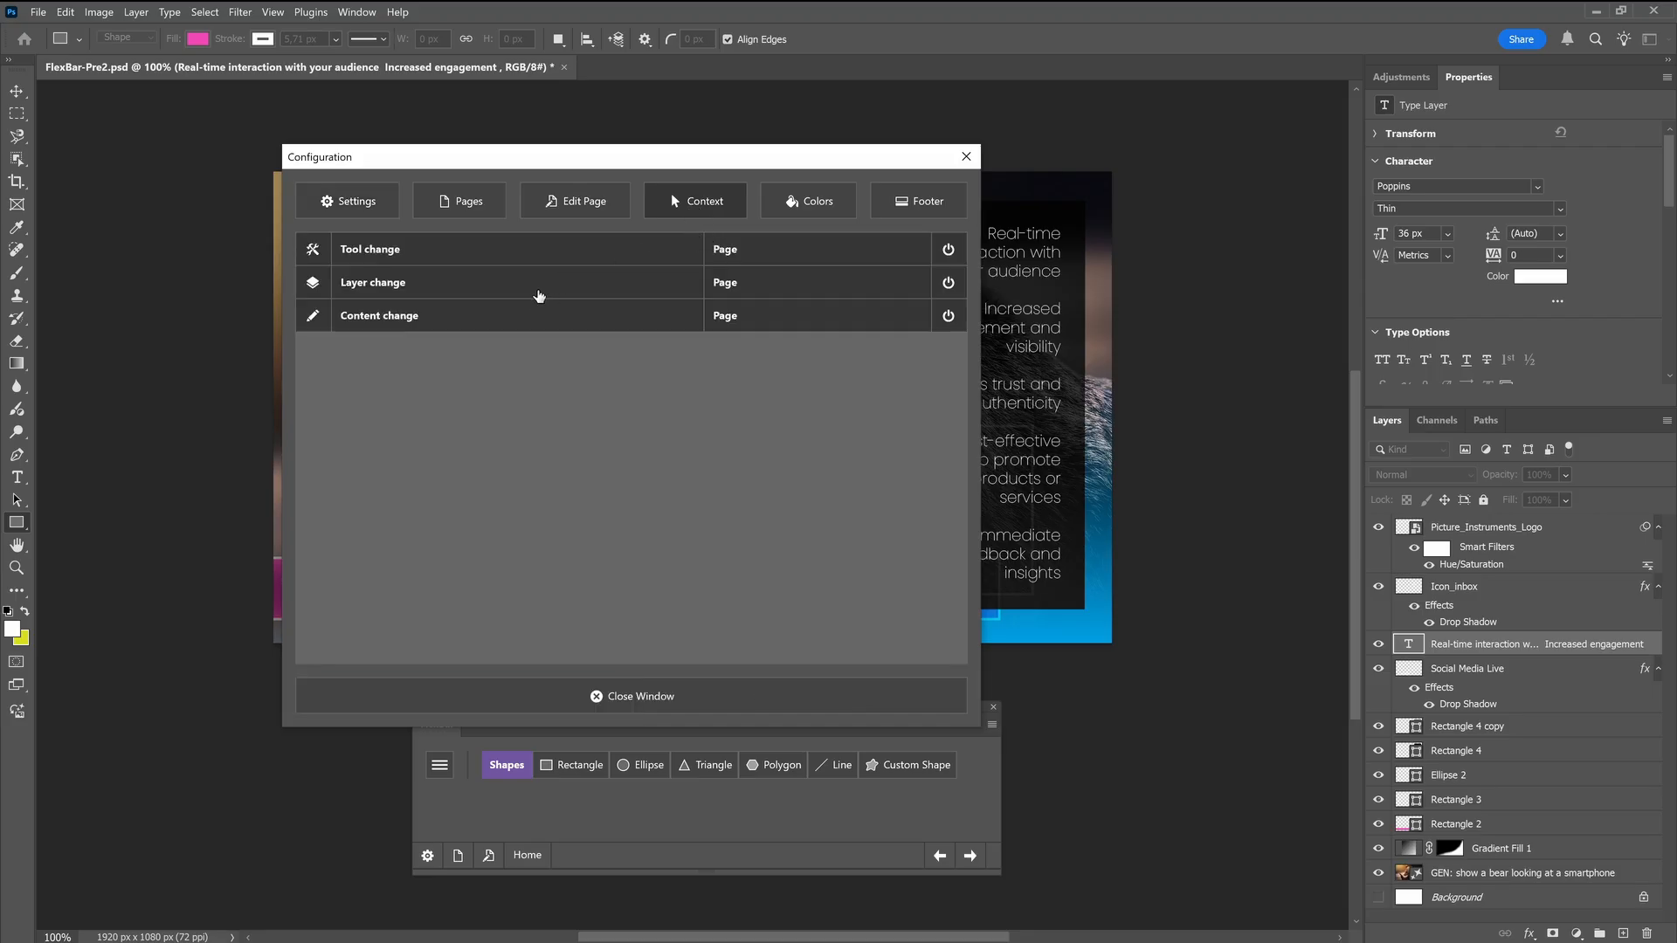
{"action": "left_click", "coordinate": [541, 289]}
{"action": "left_click", "coordinate": [738, 397]}
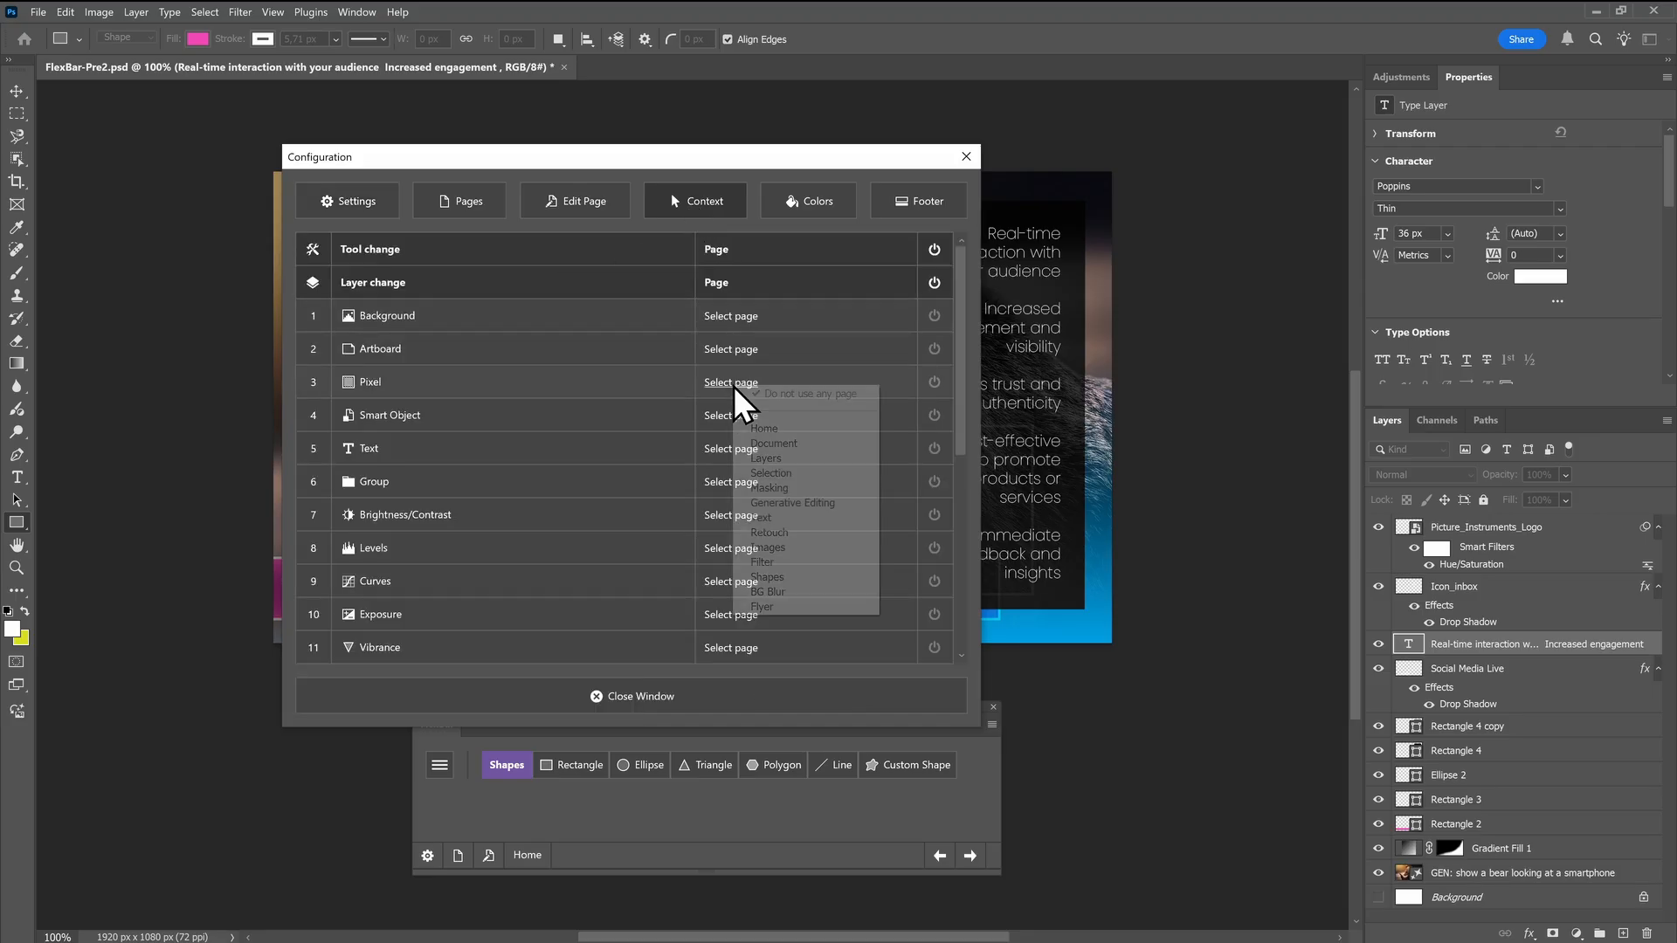
{"action": "left_click", "coordinate": [760, 548]}
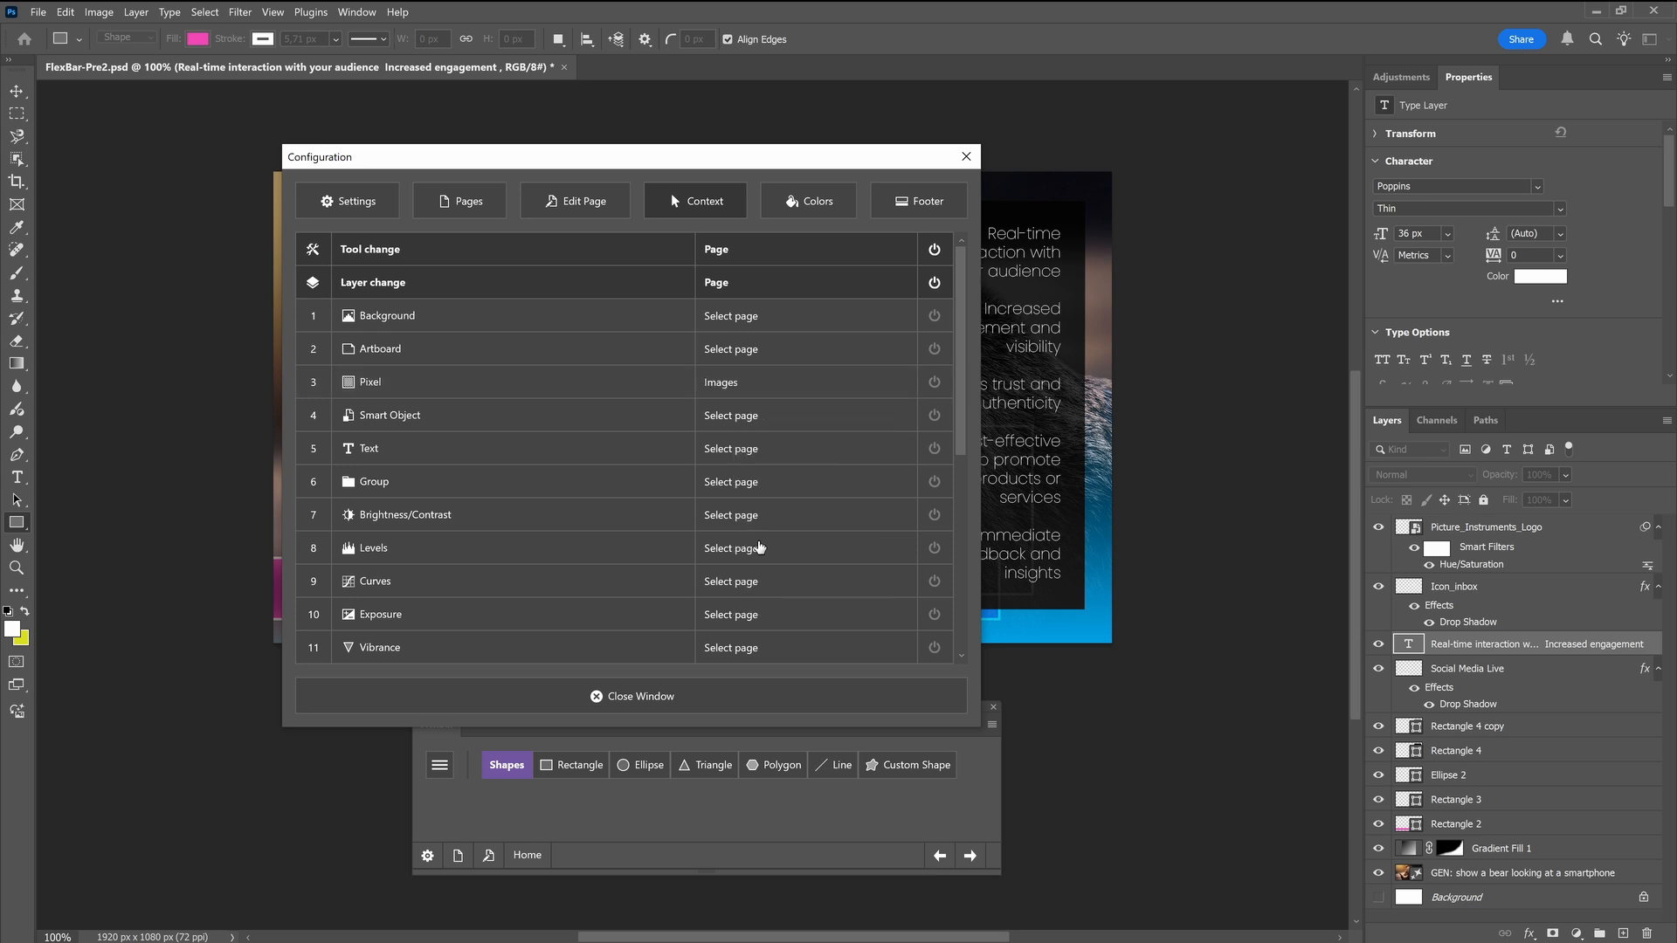
{"action": "left_click", "coordinate": [740, 449]}
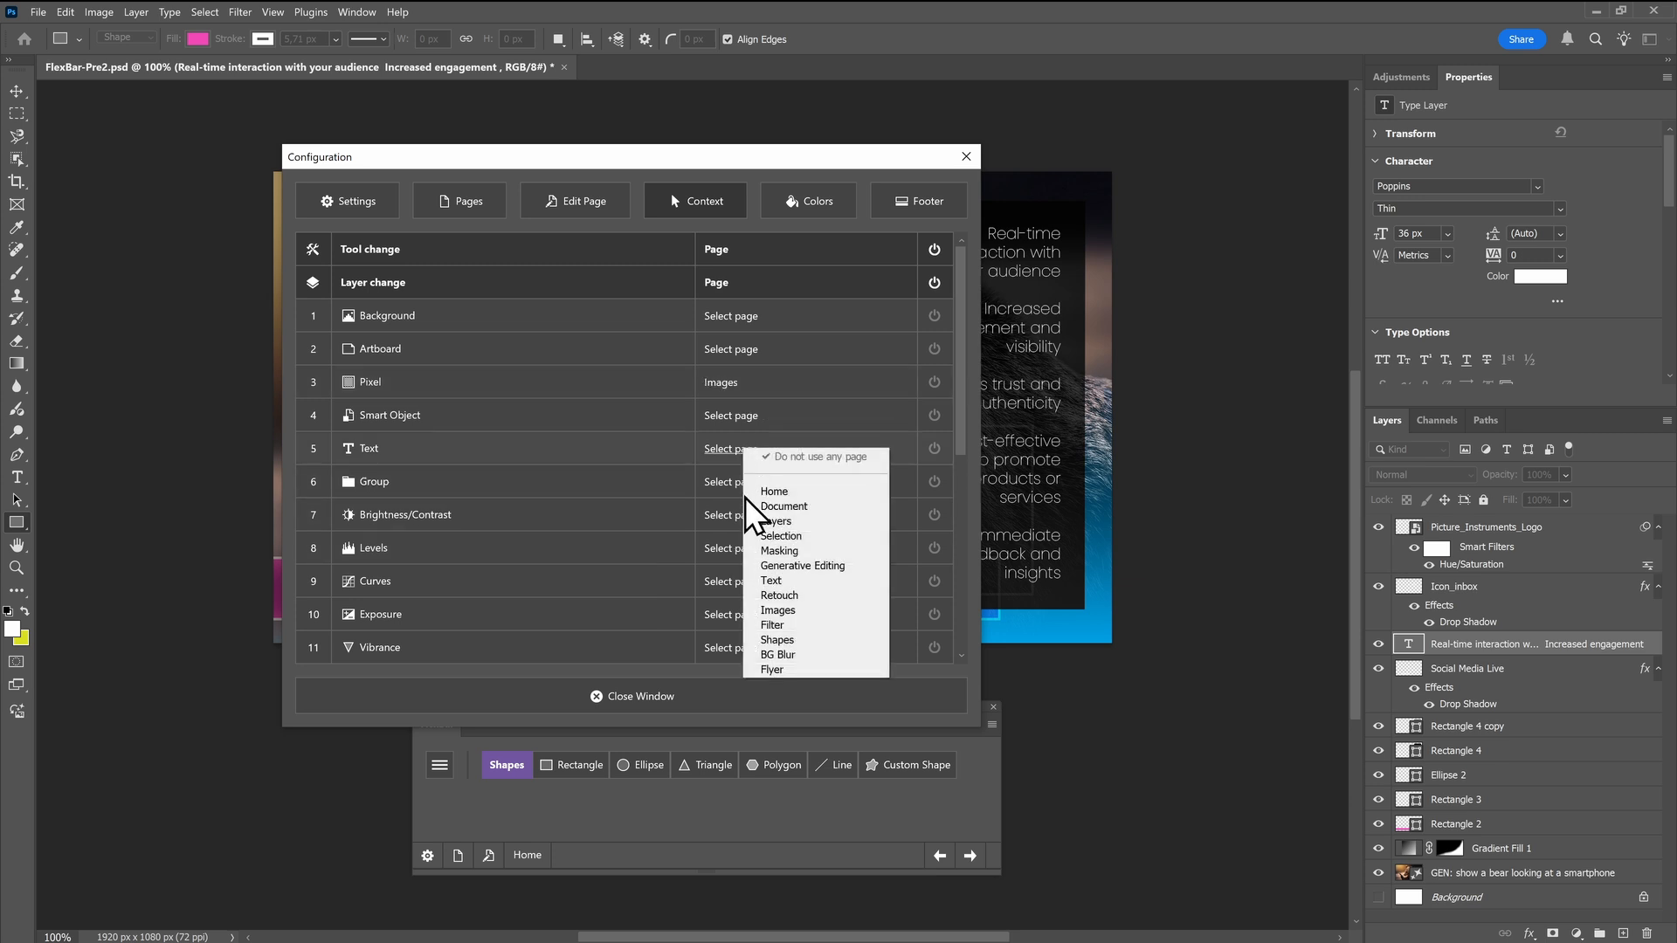
{"action": "left_click", "coordinate": [769, 580]}
{"action": "left_click", "coordinate": [712, 690]}
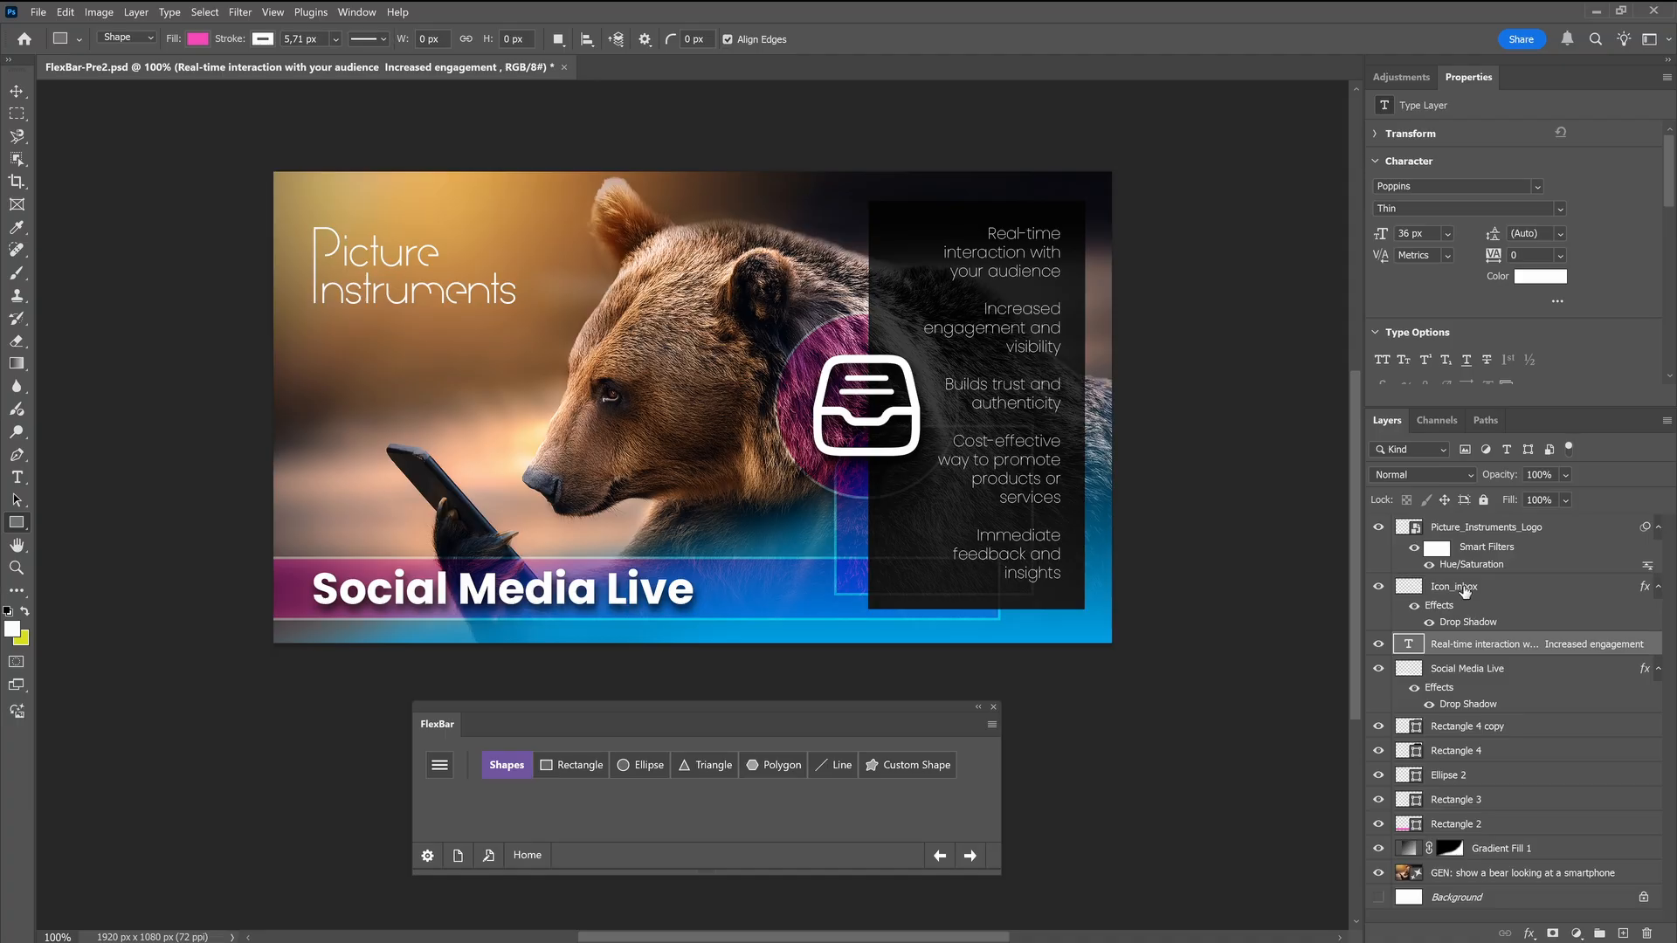
Test the layer-change triggers by selecting the generative bear layer, followed by the real-time interaction text layer
{"action": "left_click", "coordinate": [1457, 875]}
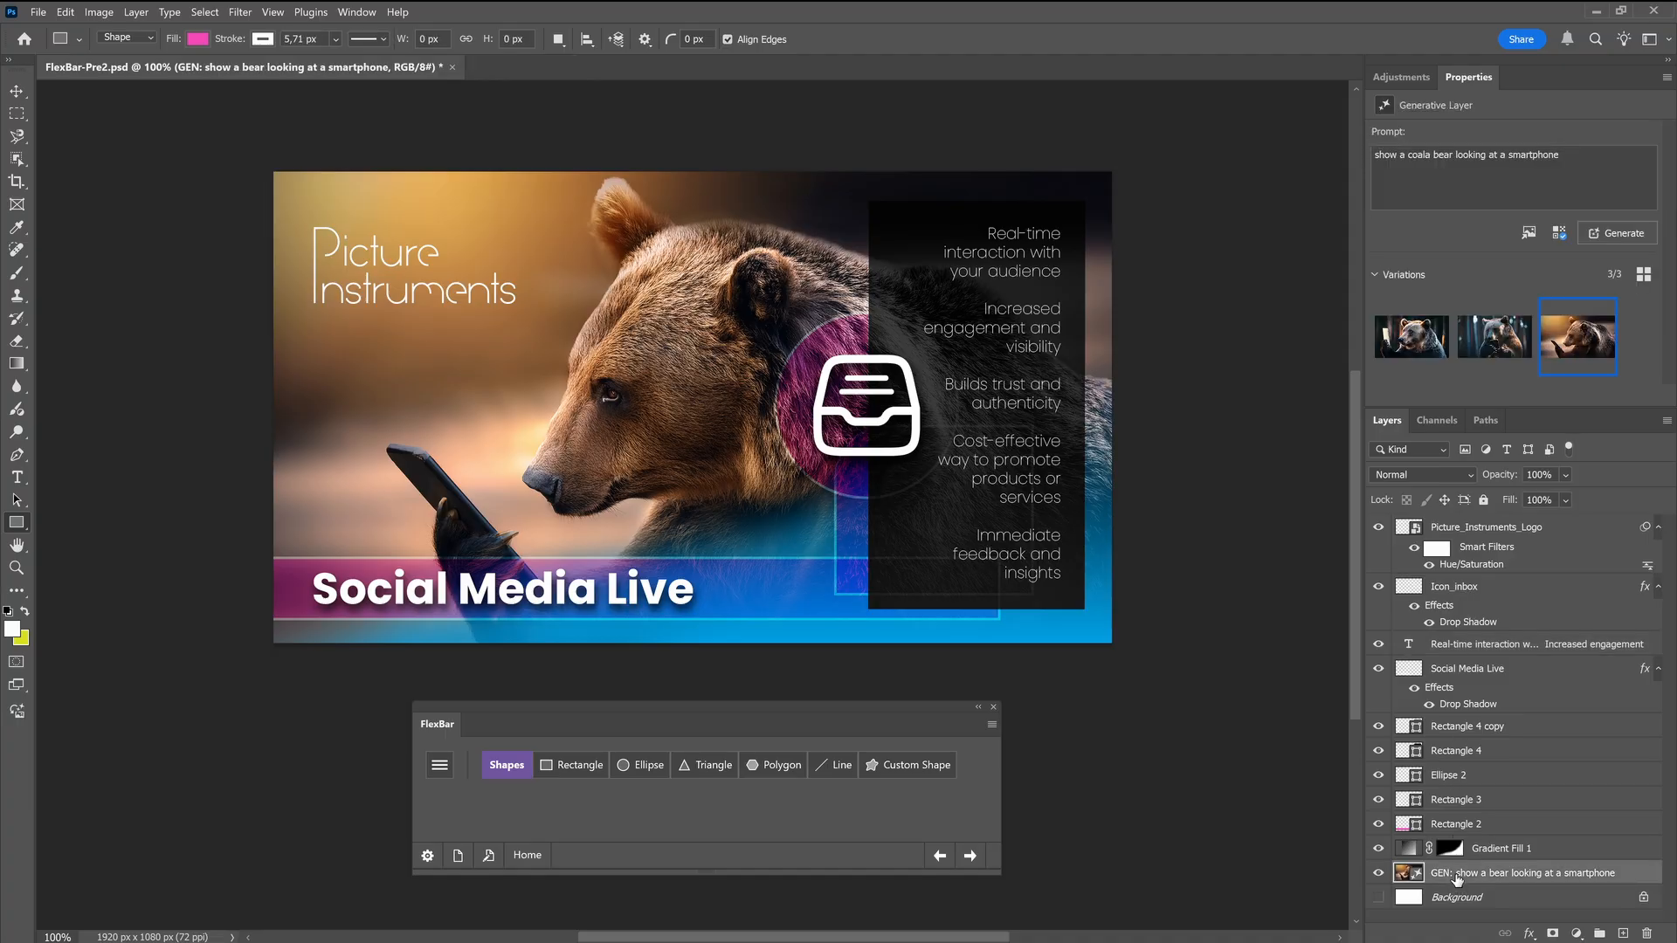
{"action": "left_click", "coordinate": [1457, 648]}
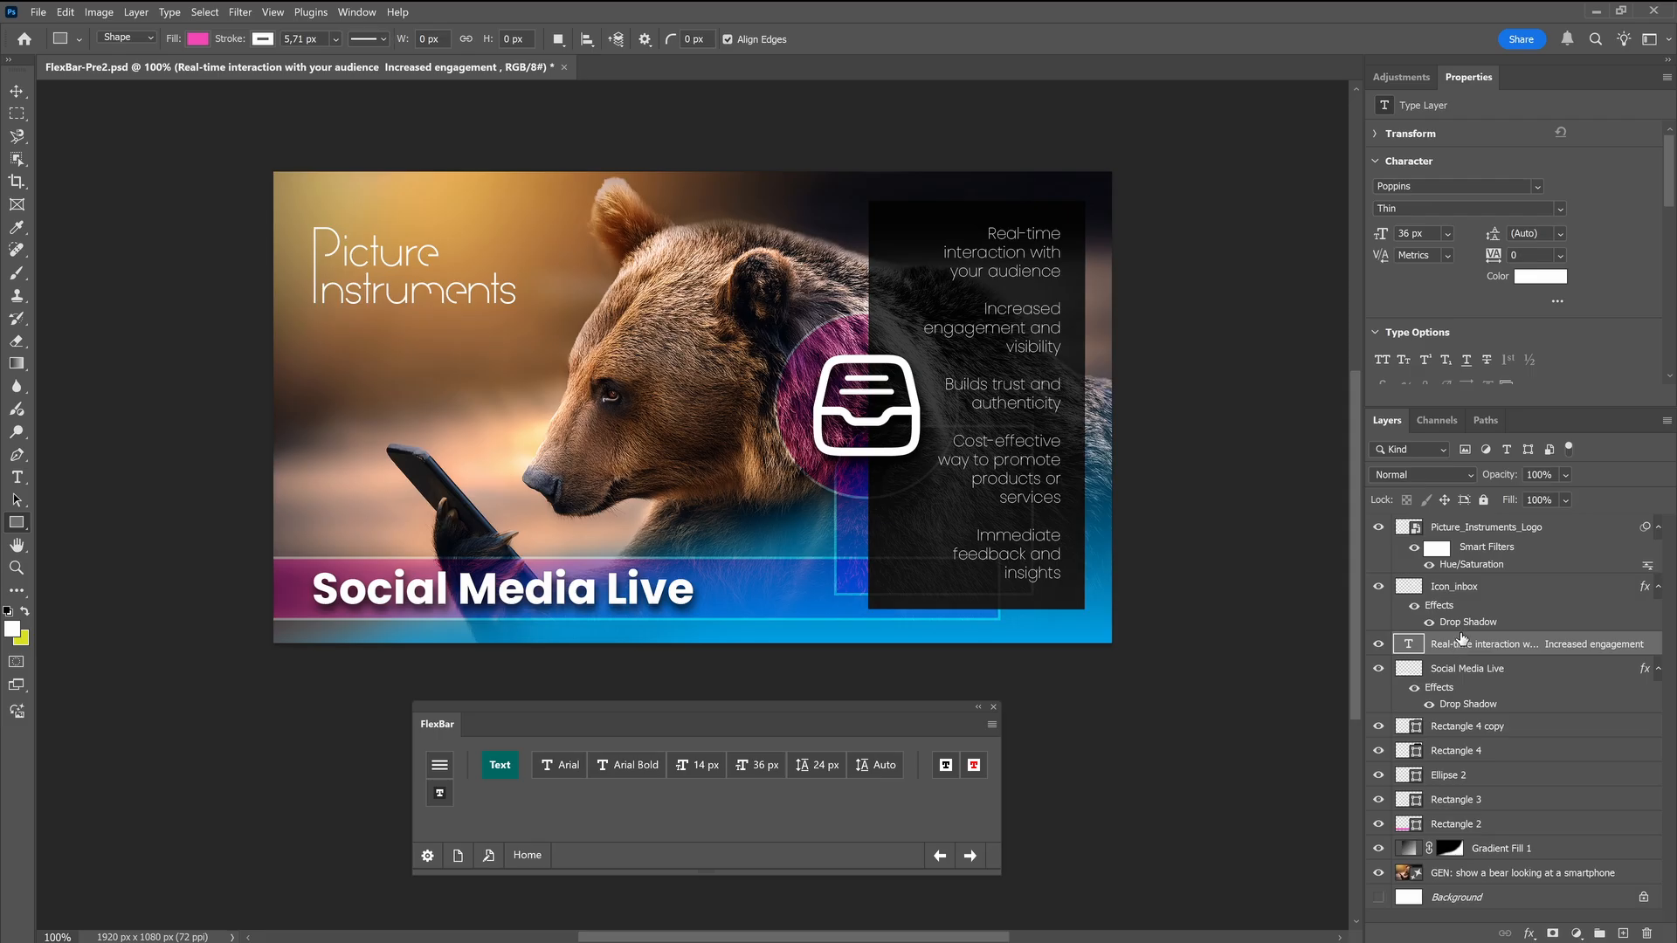
Select the Icon_inbox layer and enable power mode for the Select and Deselect content changes in FlexBar's context settings
{"action": "left_click", "coordinate": [1470, 587]}
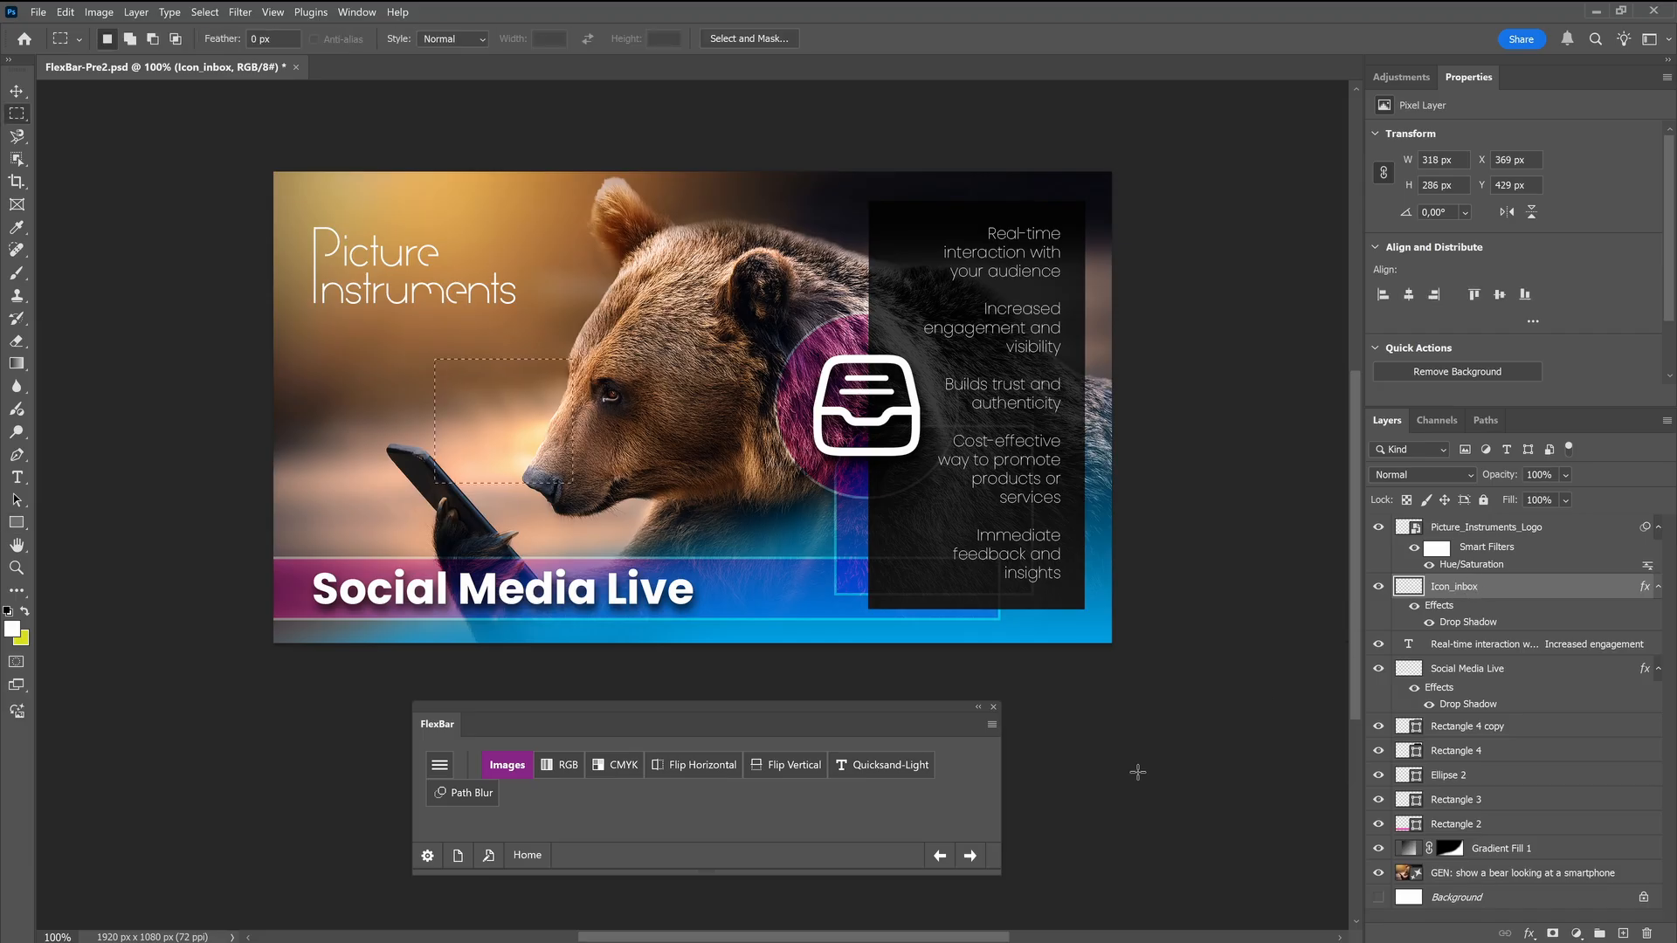
{"action": "left_click", "coordinate": [427, 858]}
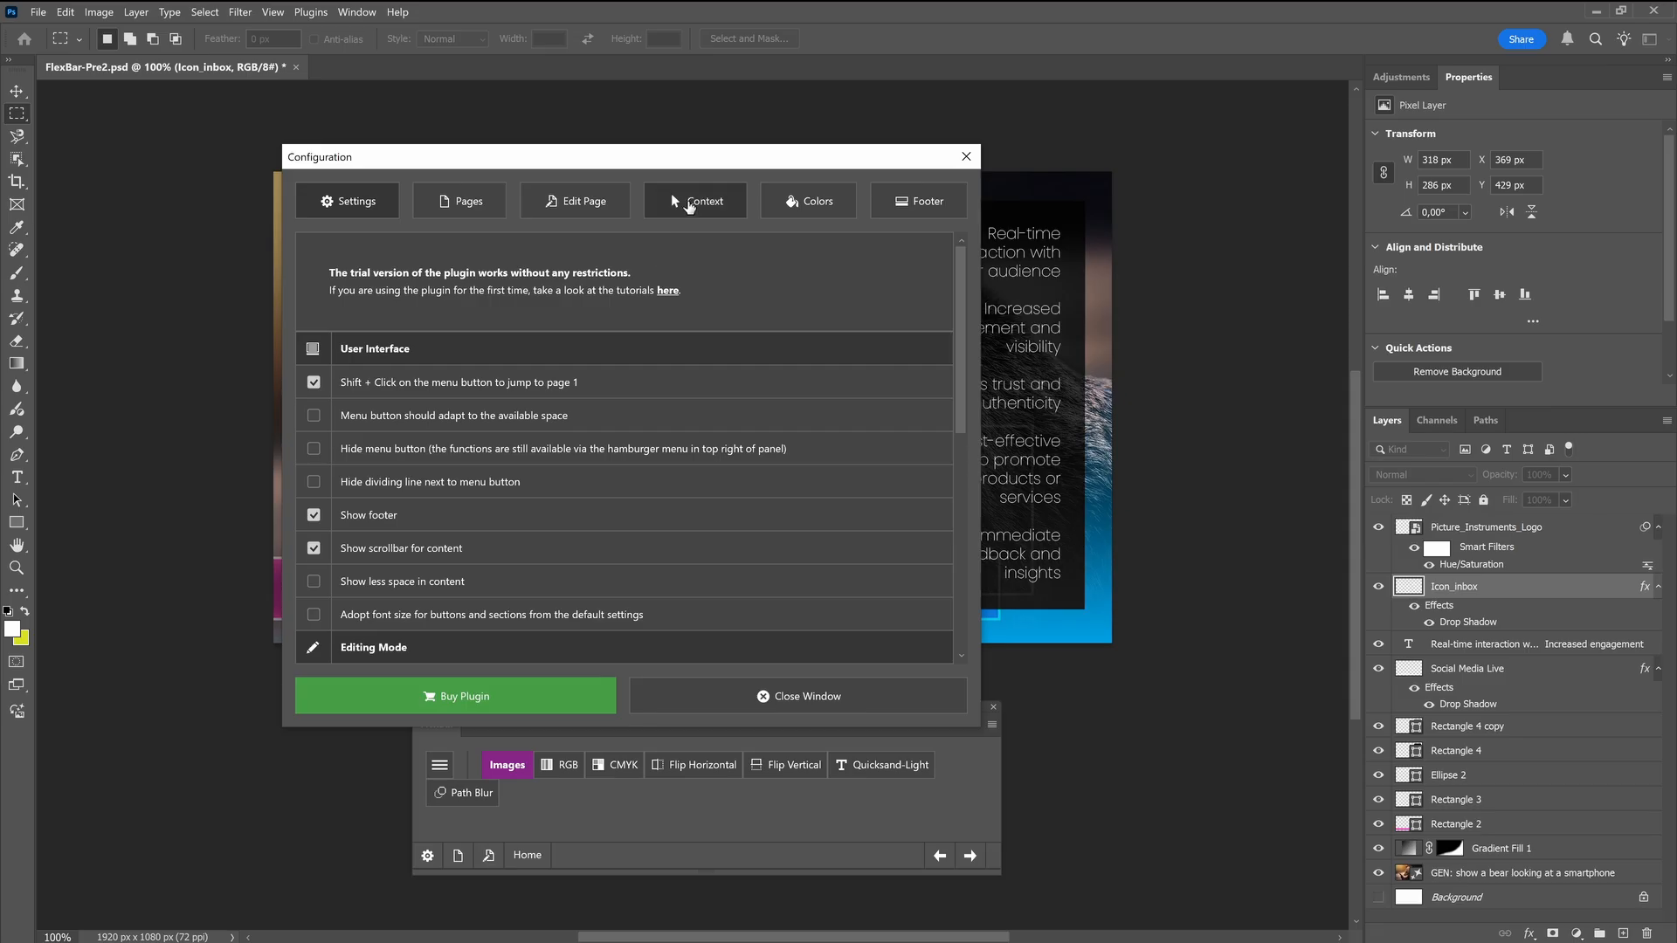
{"action": "left_click", "coordinate": [690, 206]}
{"action": "left_click", "coordinate": [674, 323]}
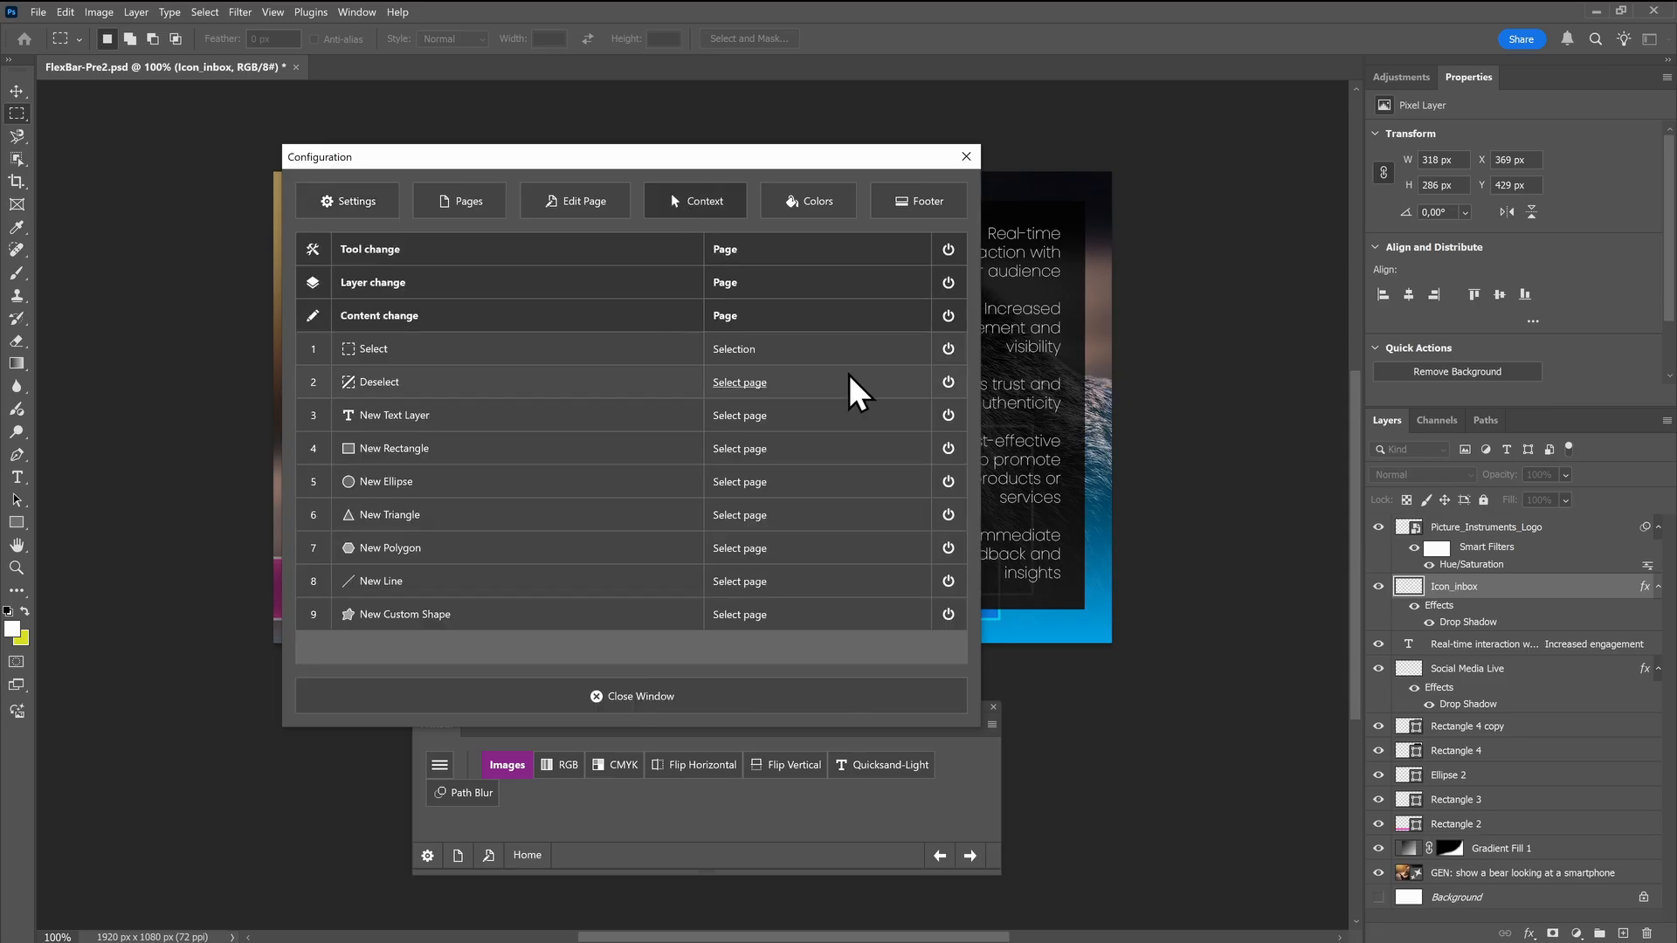
{"action": "left_click", "coordinate": [946, 349]}
{"action": "left_click", "coordinate": [947, 382]}
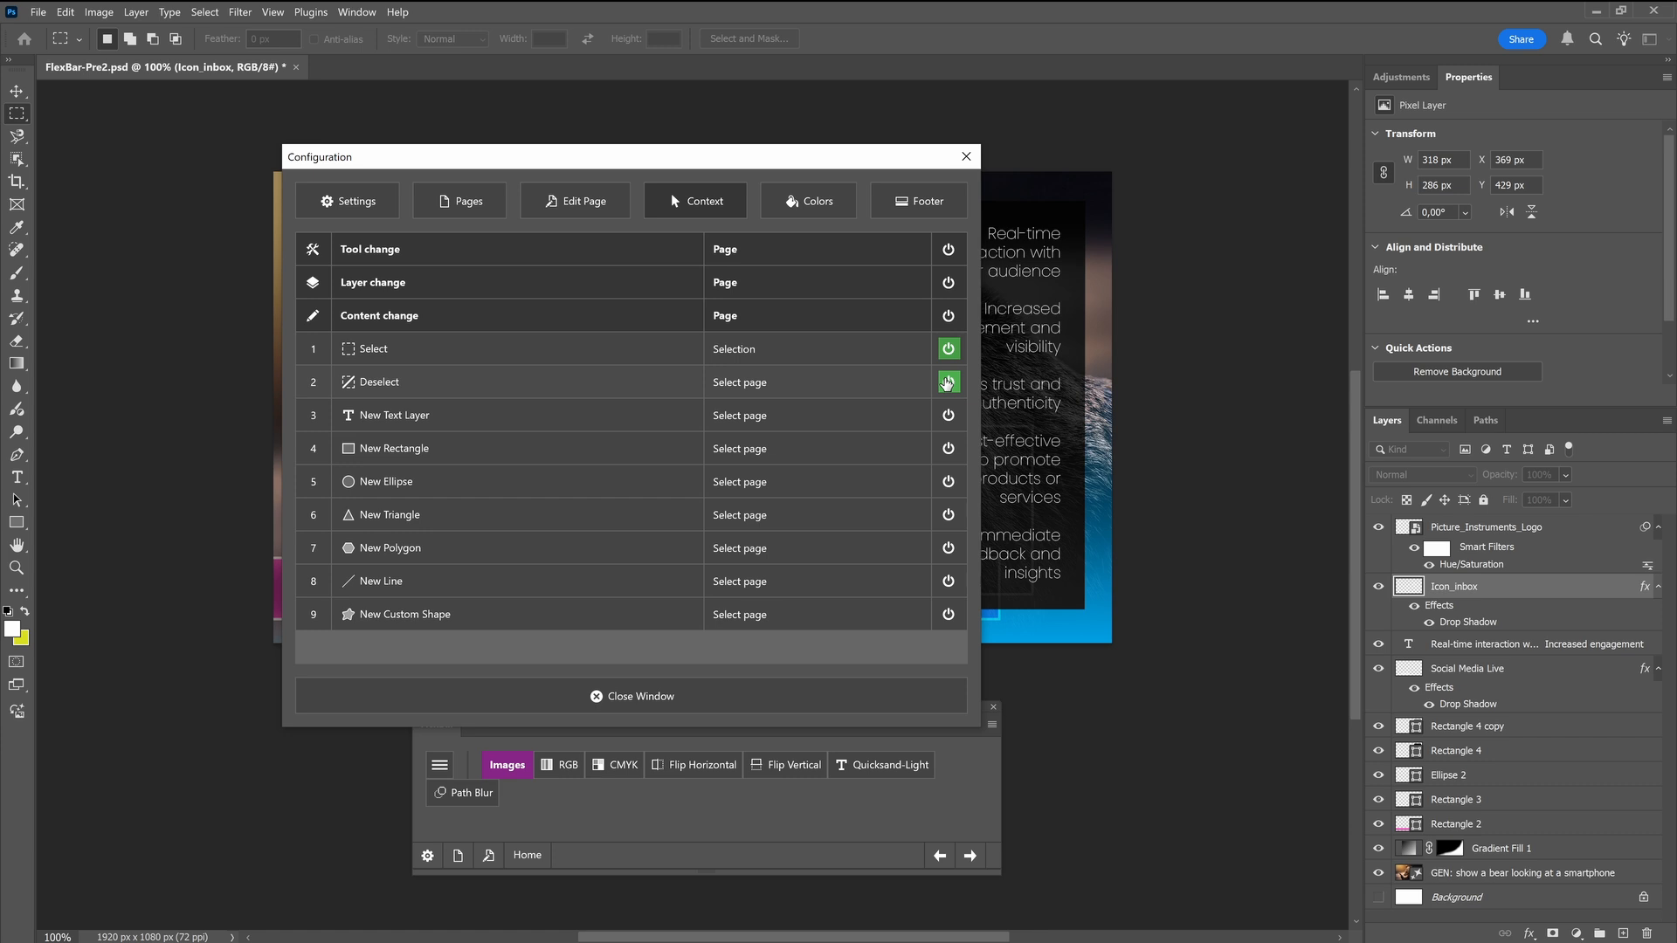
{"action": "left_click", "coordinate": [593, 696]}
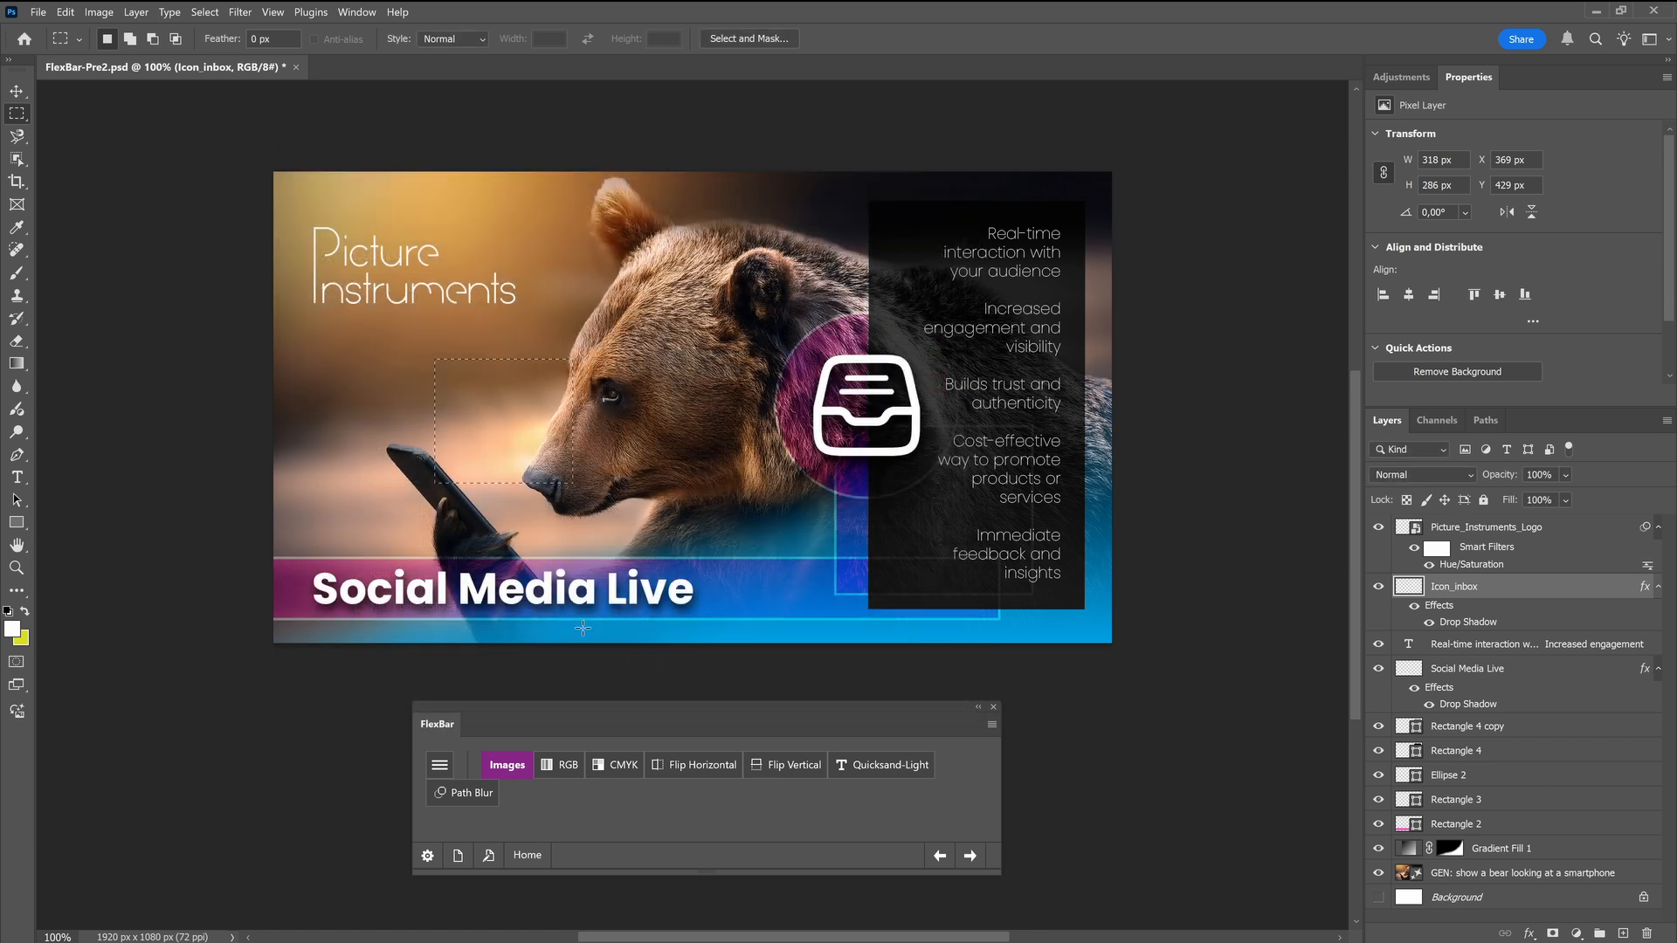
Test the Select and Deselect triggers by repeatedly making and deselecting rectangular marquee selections around the bear's face
{"action": "left_click_drag", "start_coordinate": [326, 350], "coordinate": [477, 472]}
{"action": "right_click", "coordinate": [406, 401]}
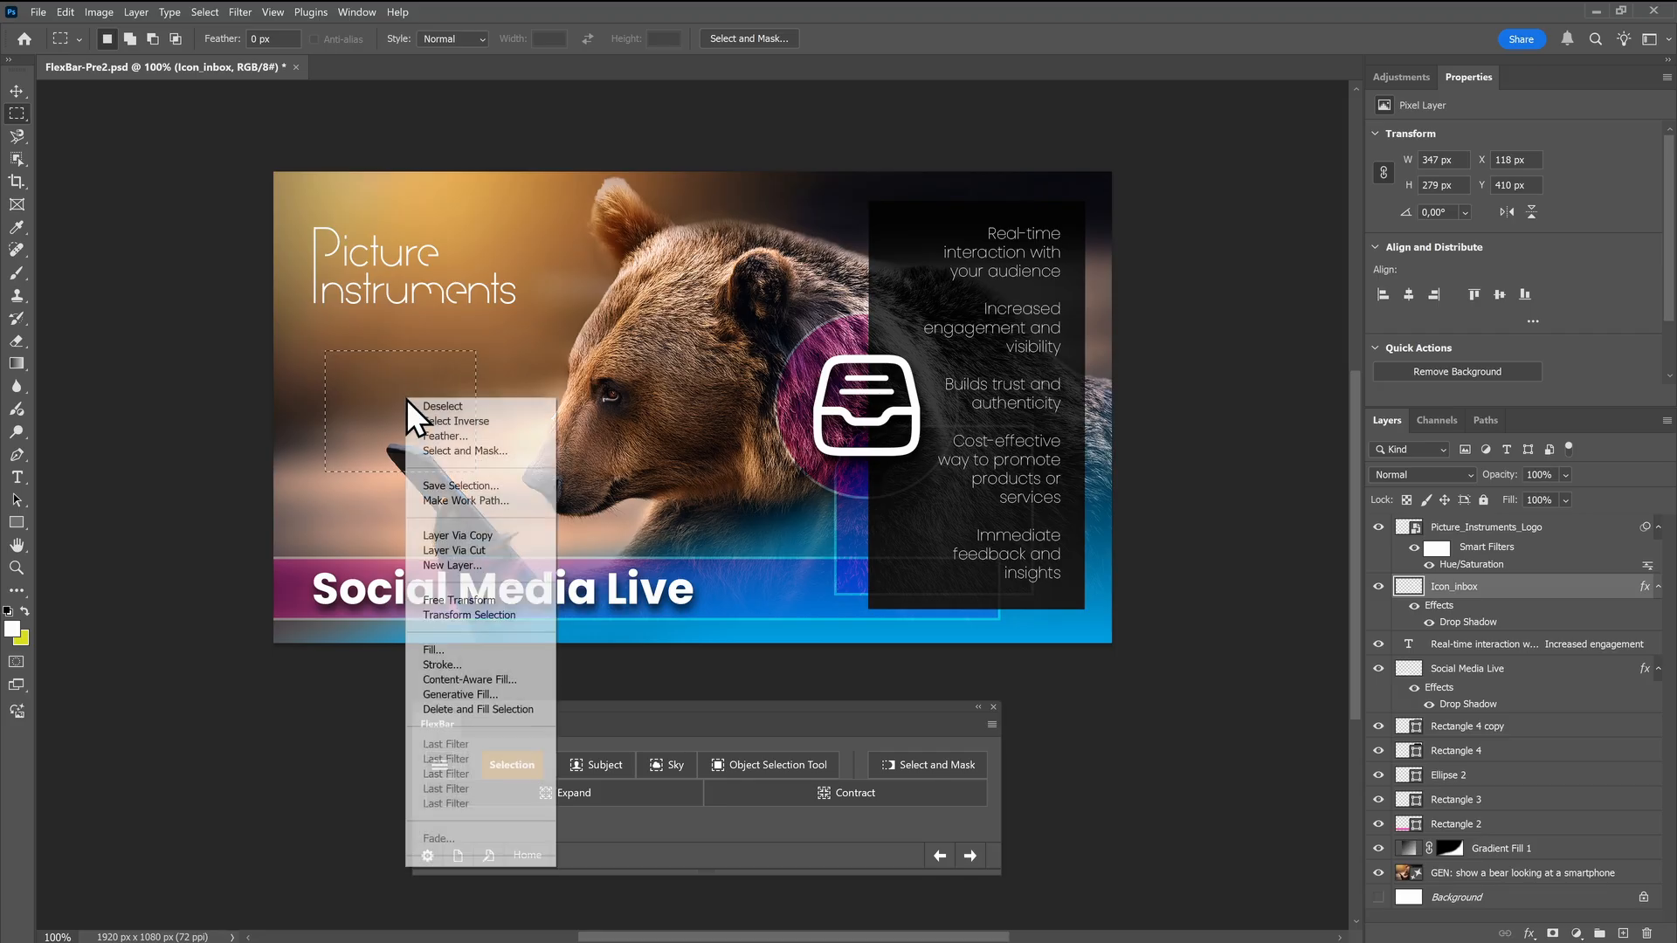
{"action": "left_click", "coordinate": [435, 407]}
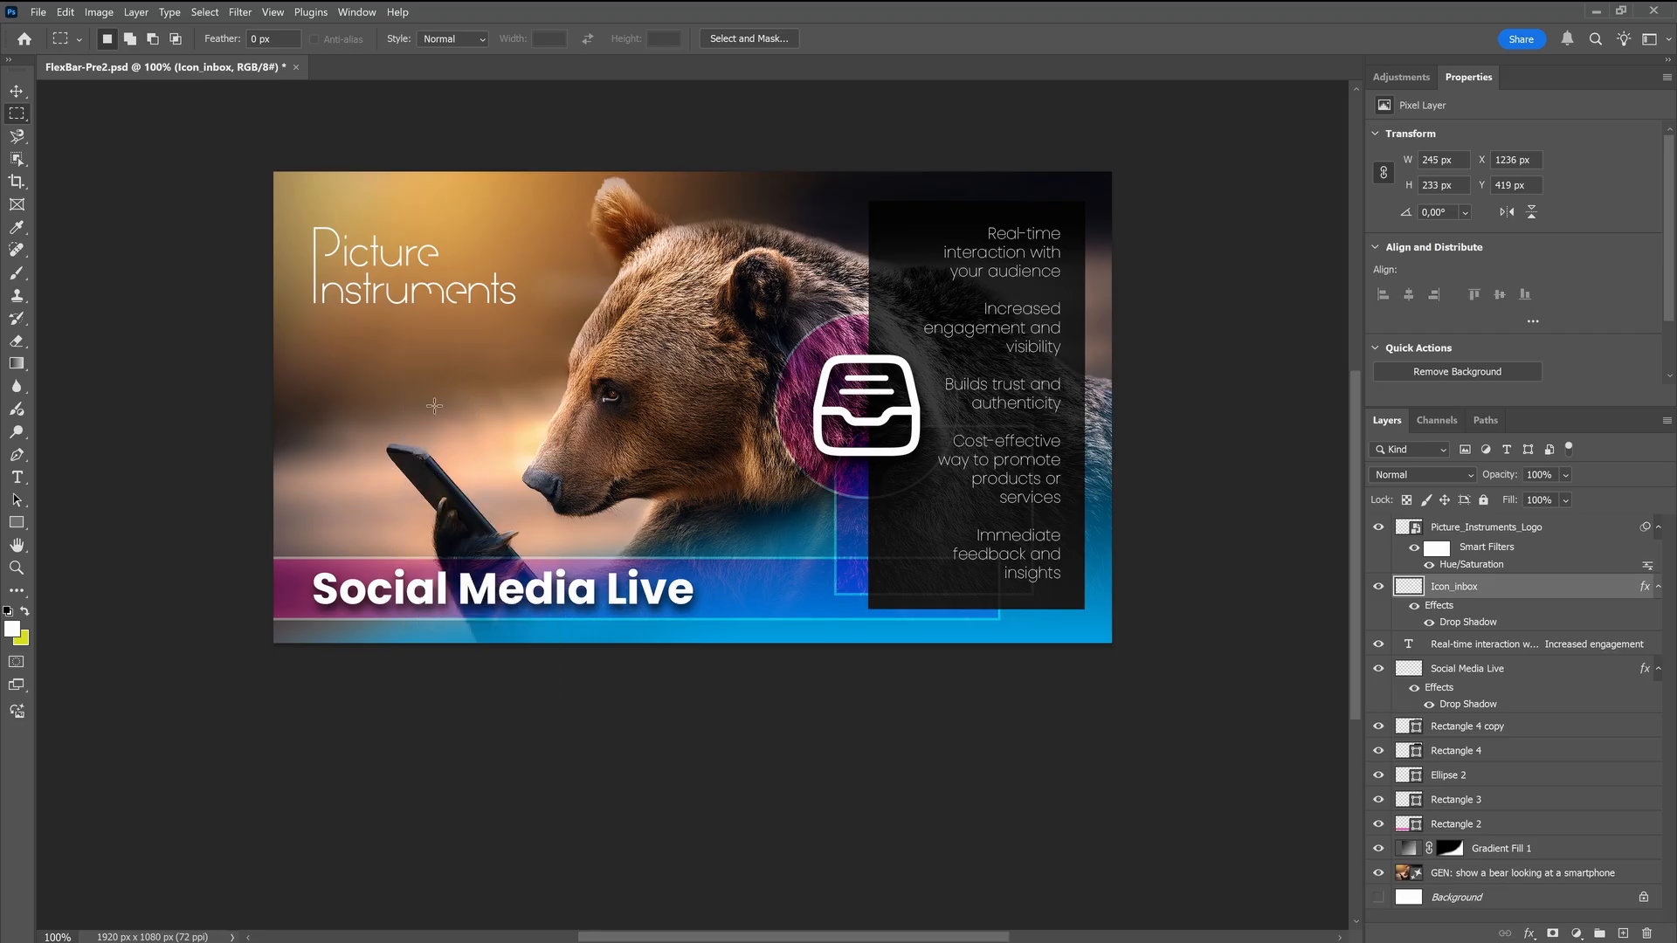
{"action": "left_click_drag", "start_coordinate": [401, 344], "coordinate": [614, 503]}
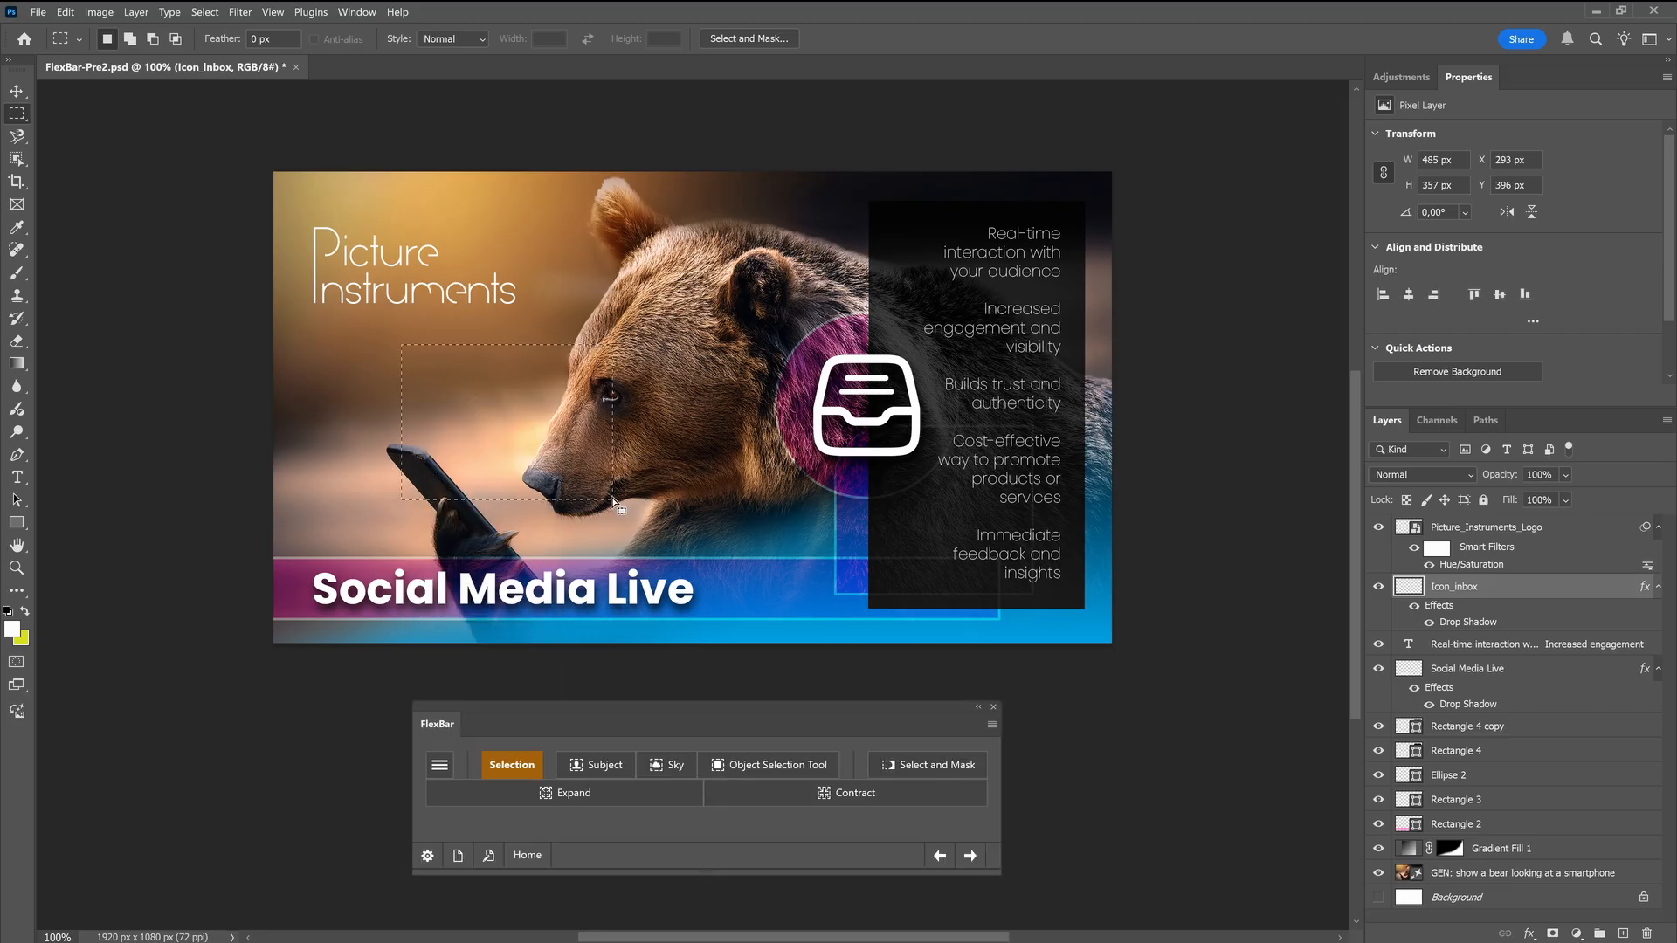
{"action": "right_click", "coordinate": [472, 412]}
{"action": "left_click", "coordinate": [522, 423]}
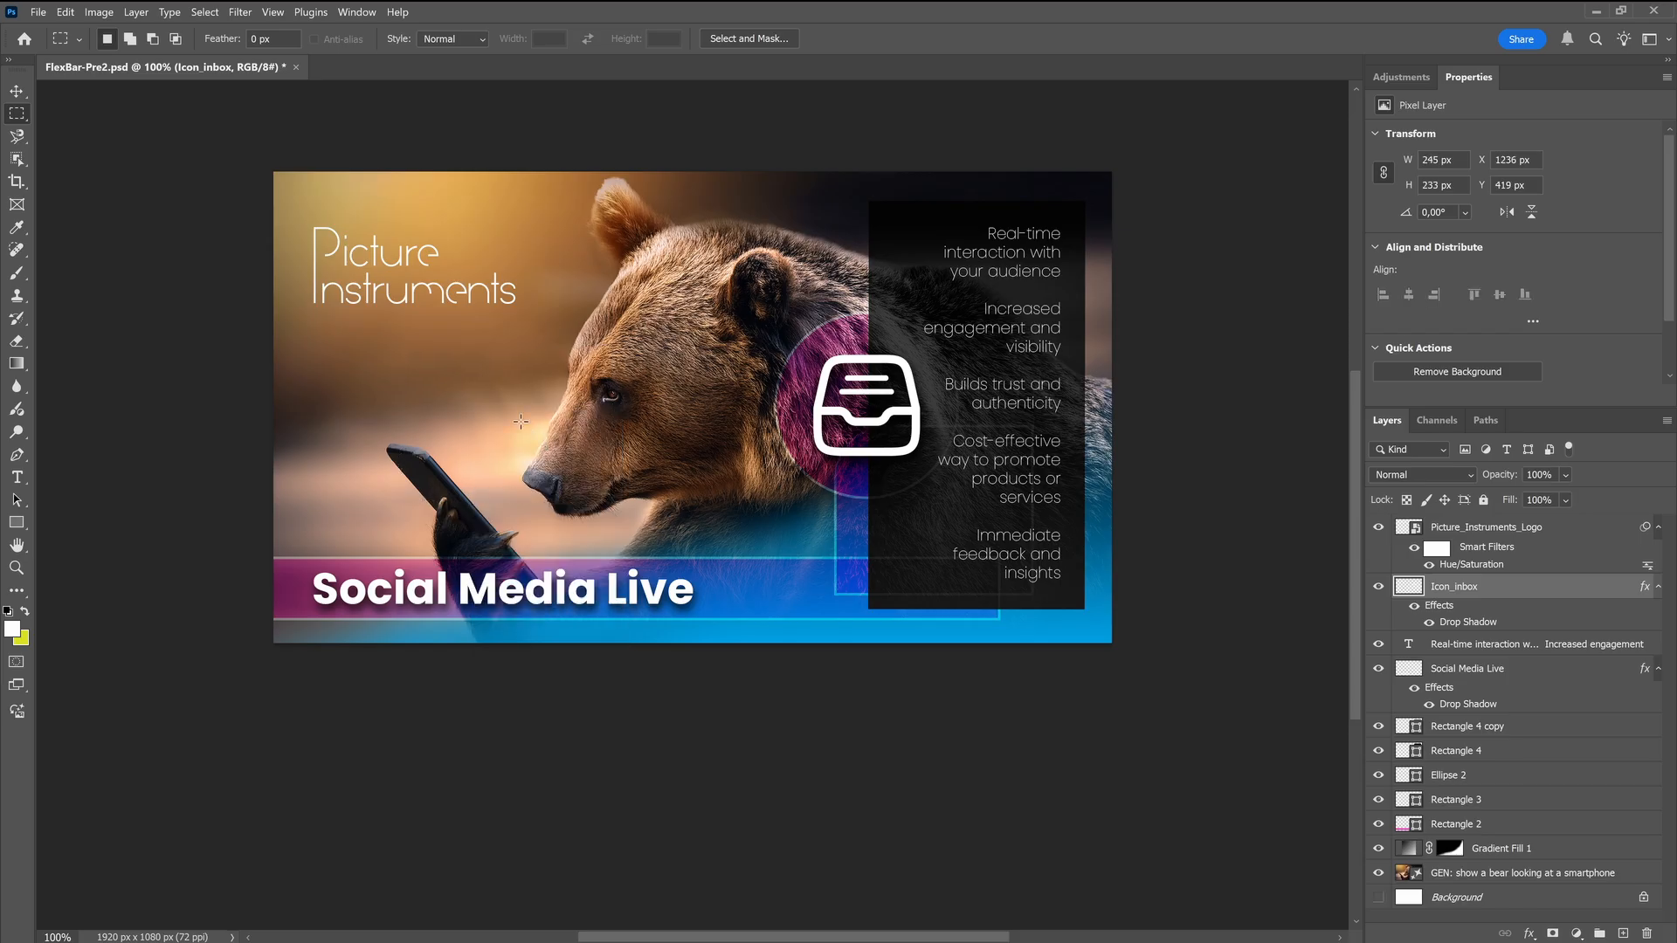
{"action": "left_click_drag", "start_coordinate": [440, 362], "coordinate": [597, 481]}
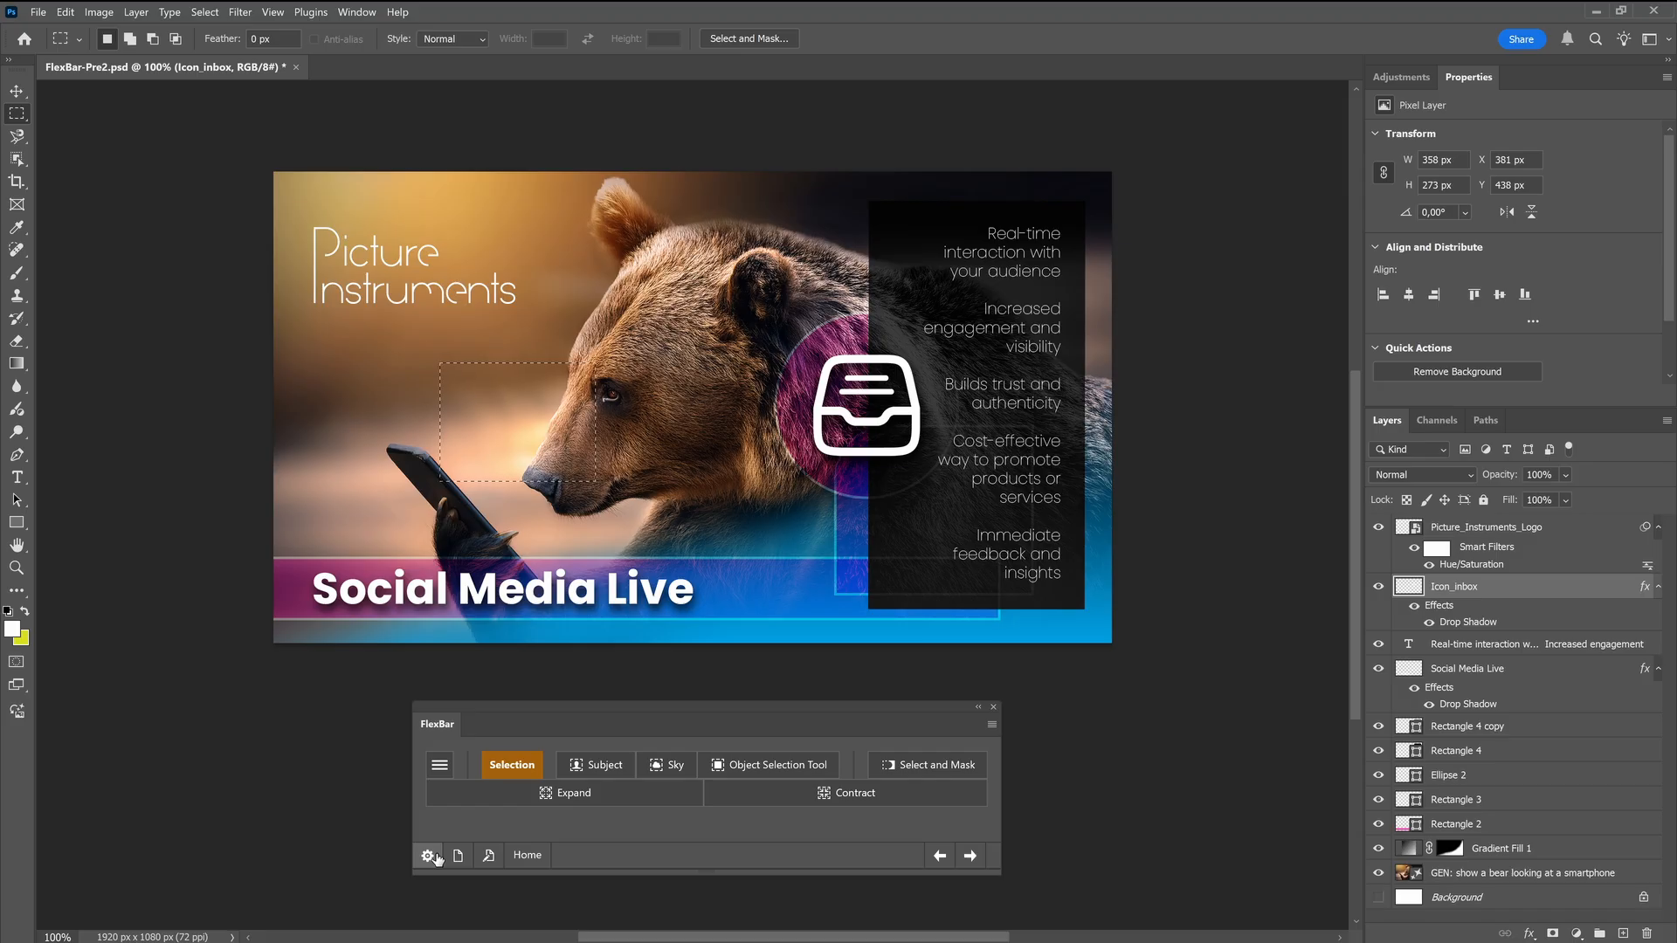
Review the power mode switch in the Context section of FlexBar's general settings and close the configuration
{"action": "left_click", "coordinate": [429, 857]}
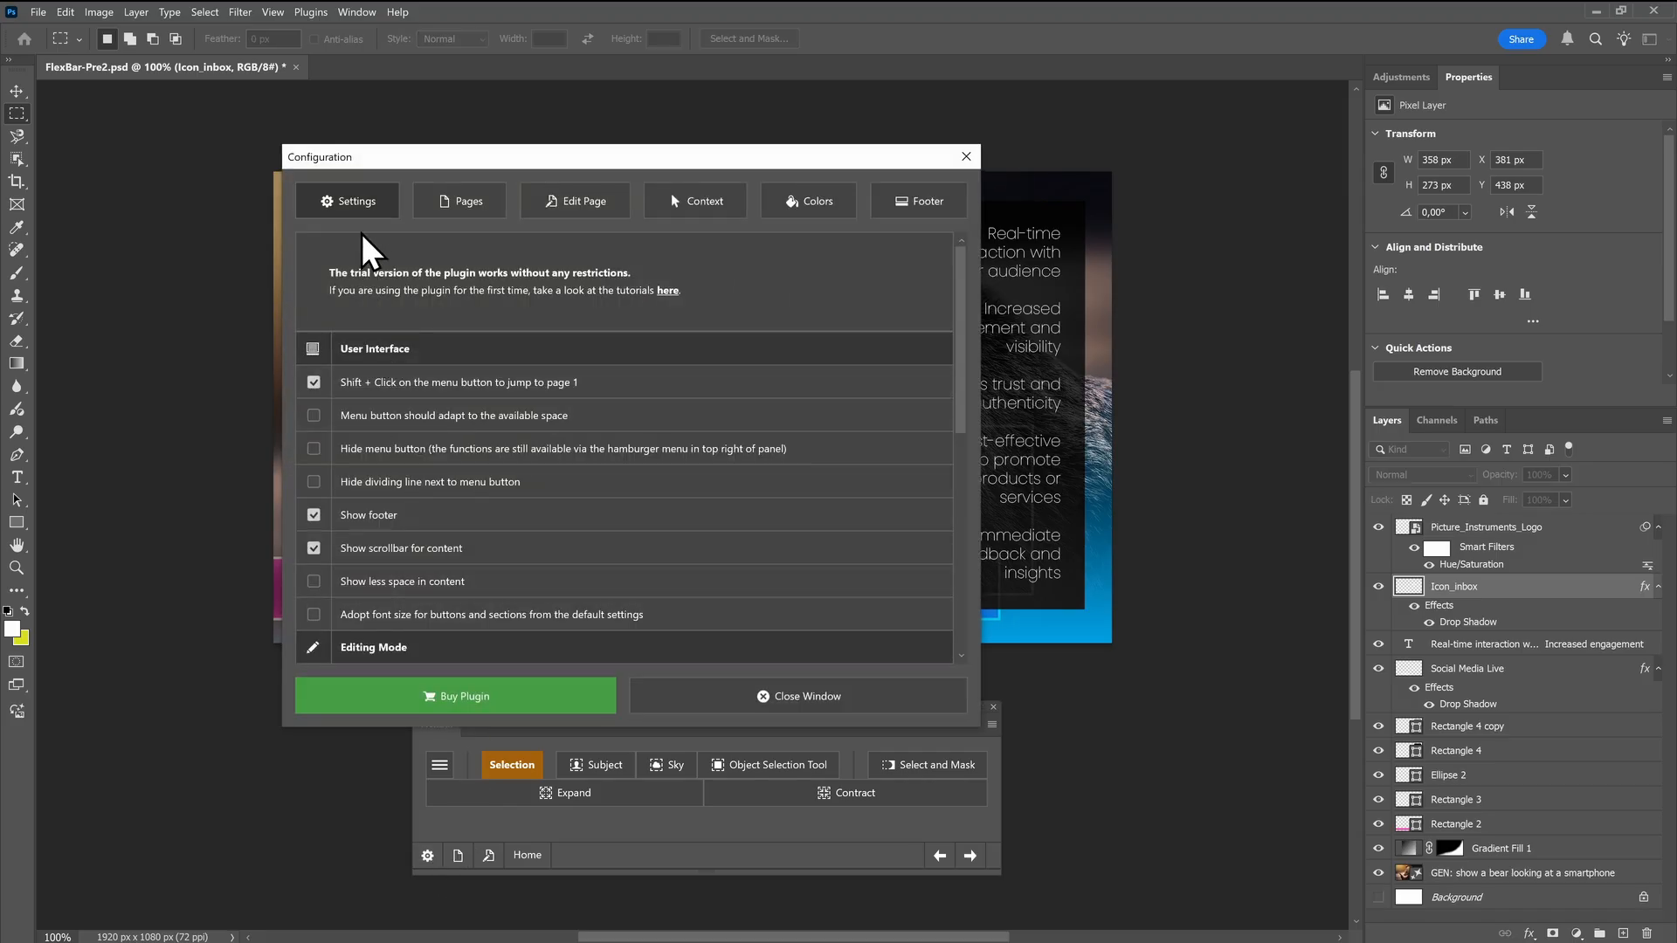
{"action": "scroll", "coordinate": [419, 552], "scroll_direction": "down", "scroll_amount": 4}
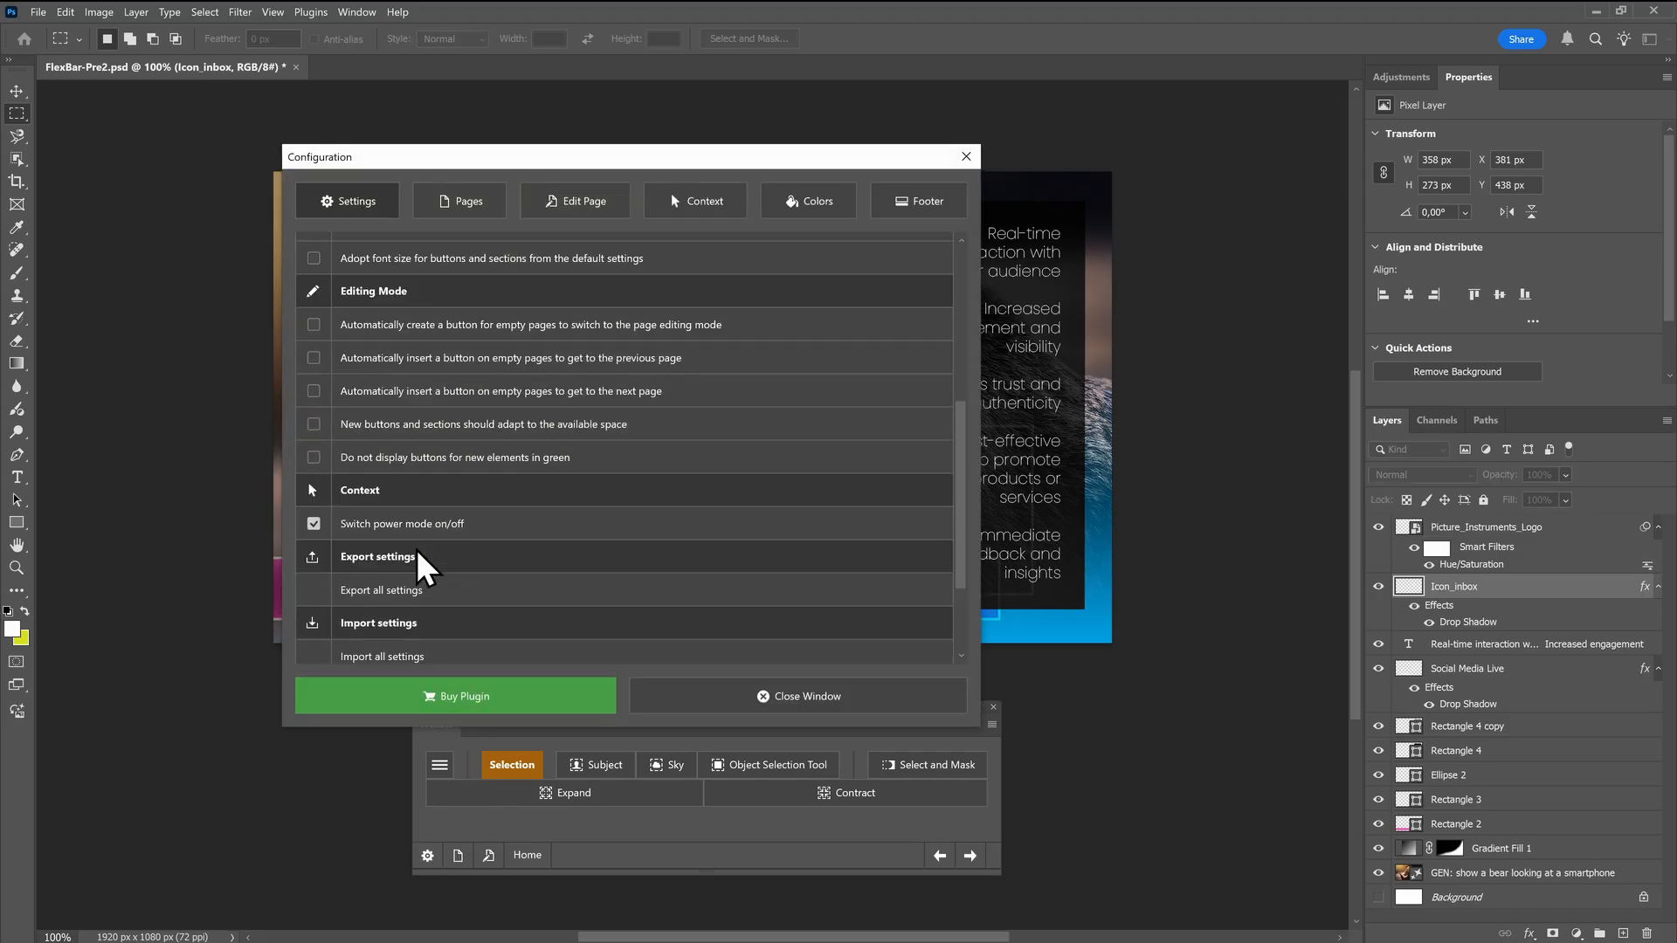
{"action": "scroll", "coordinate": [417, 564], "scroll_direction": "down", "scroll_amount": 1}
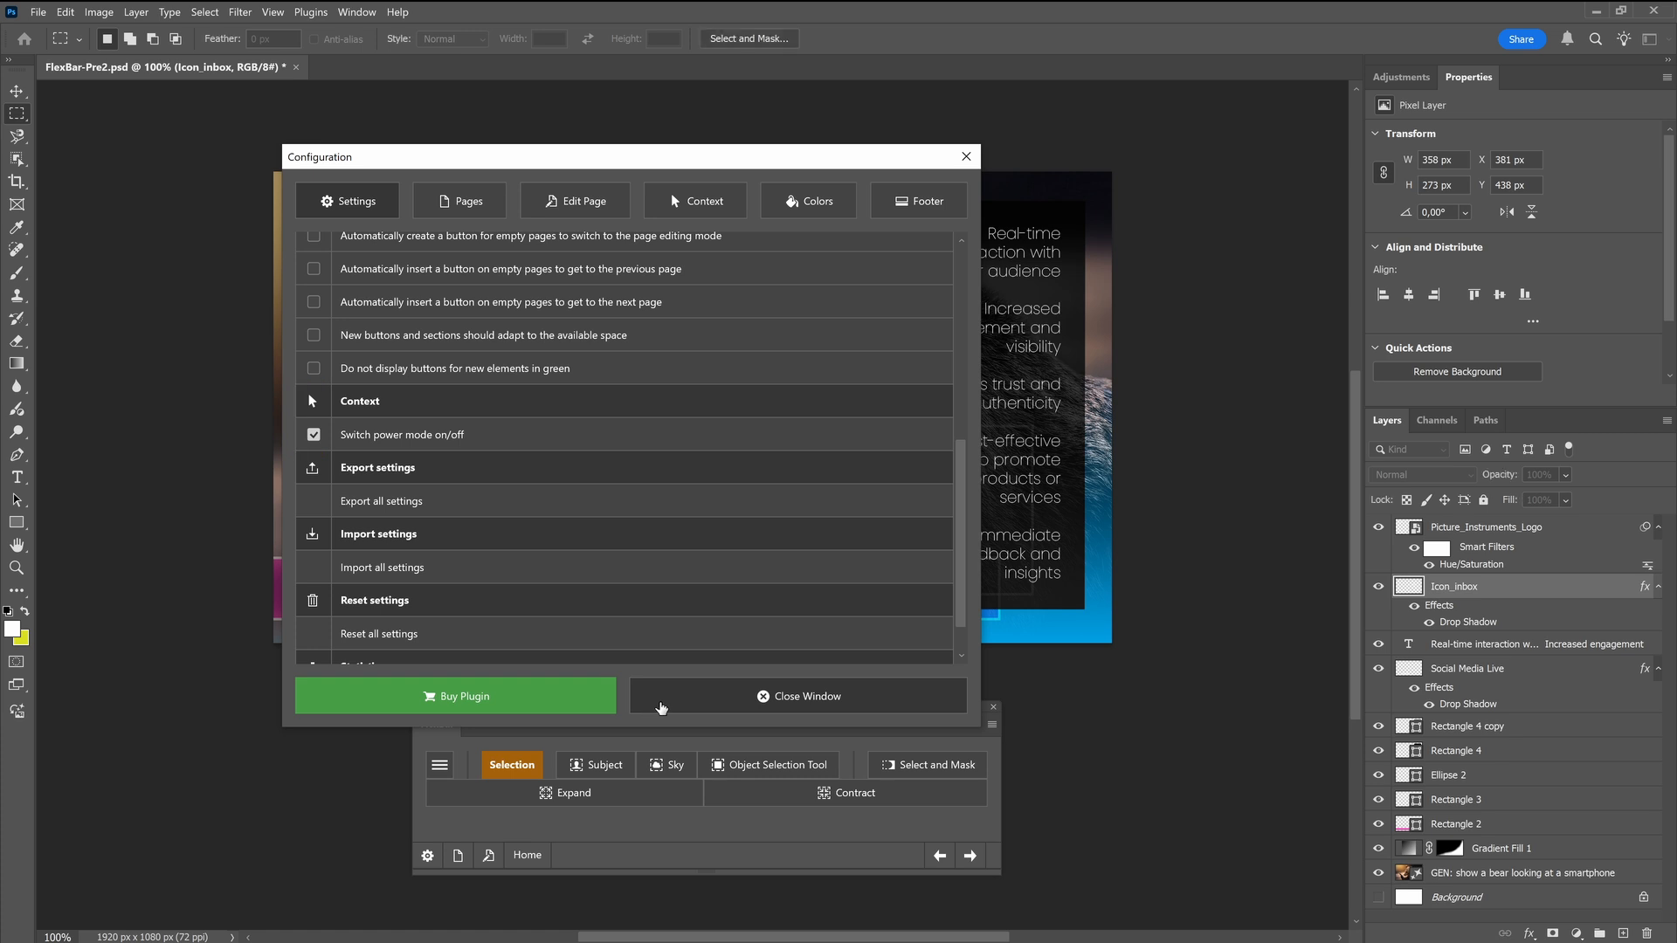
{"action": "left_click", "coordinate": [651, 706]}
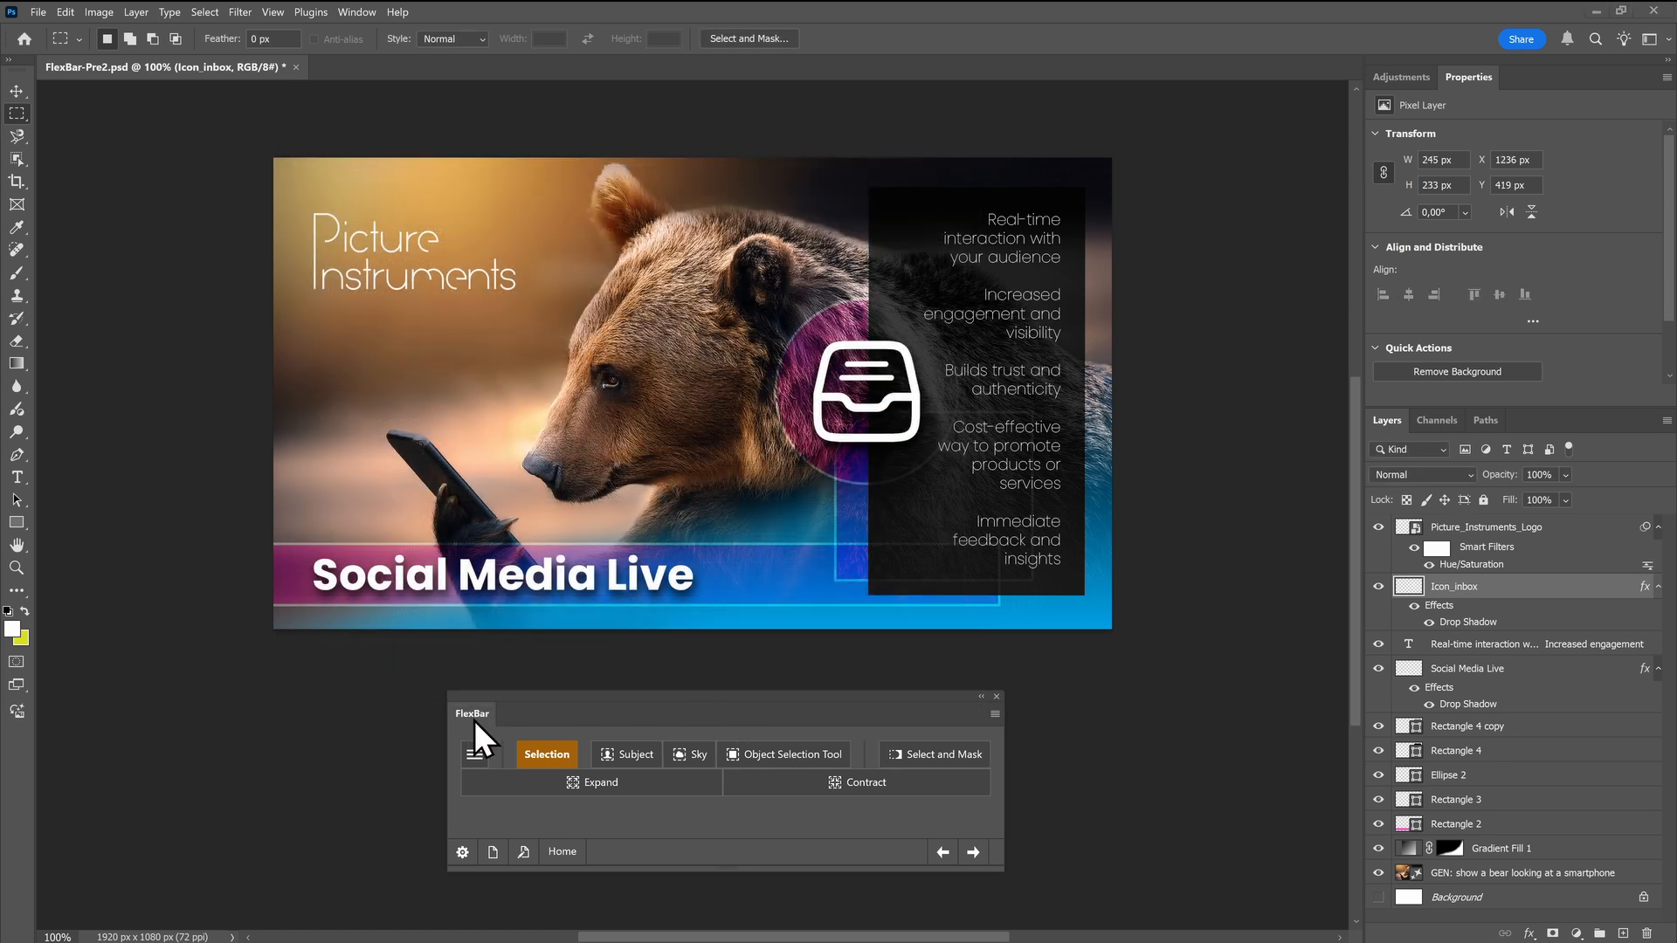
Dock the FlexBar panel below the document and test it by making, deselecting and remaking a rectangular selection
{"action": "left_click_drag", "start_coordinate": [468, 718], "coordinate": [110, 935]}
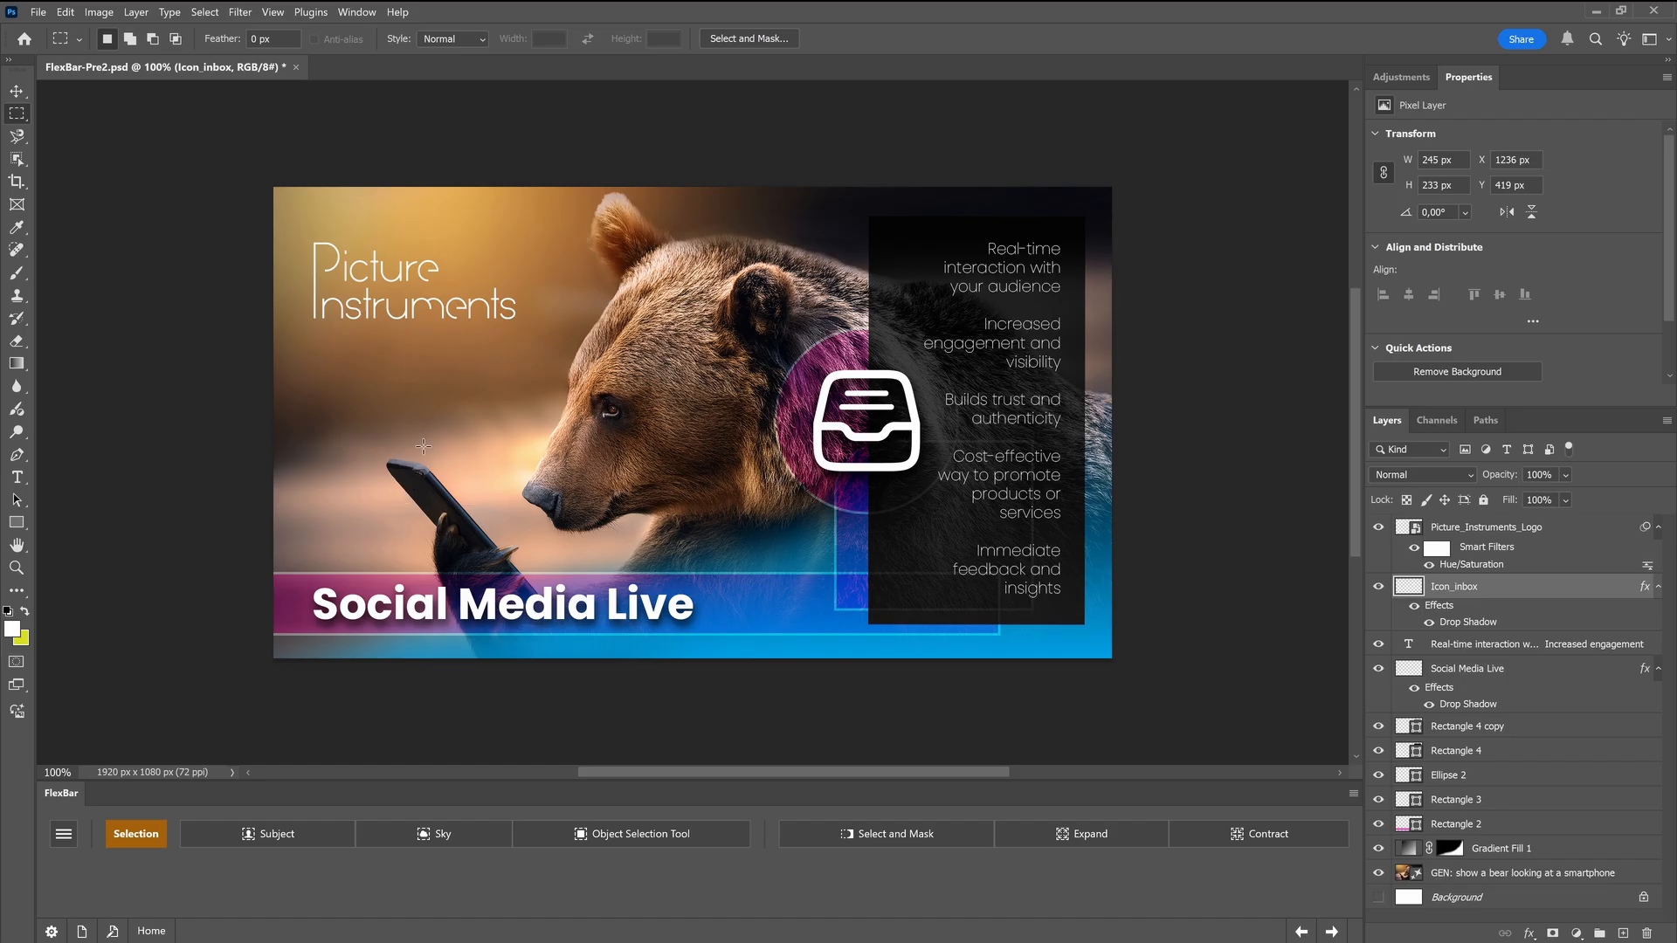
{"action": "left_click_drag", "start_coordinate": [367, 366], "coordinate": [548, 462]}
{"action": "right_click", "coordinate": [492, 395]}
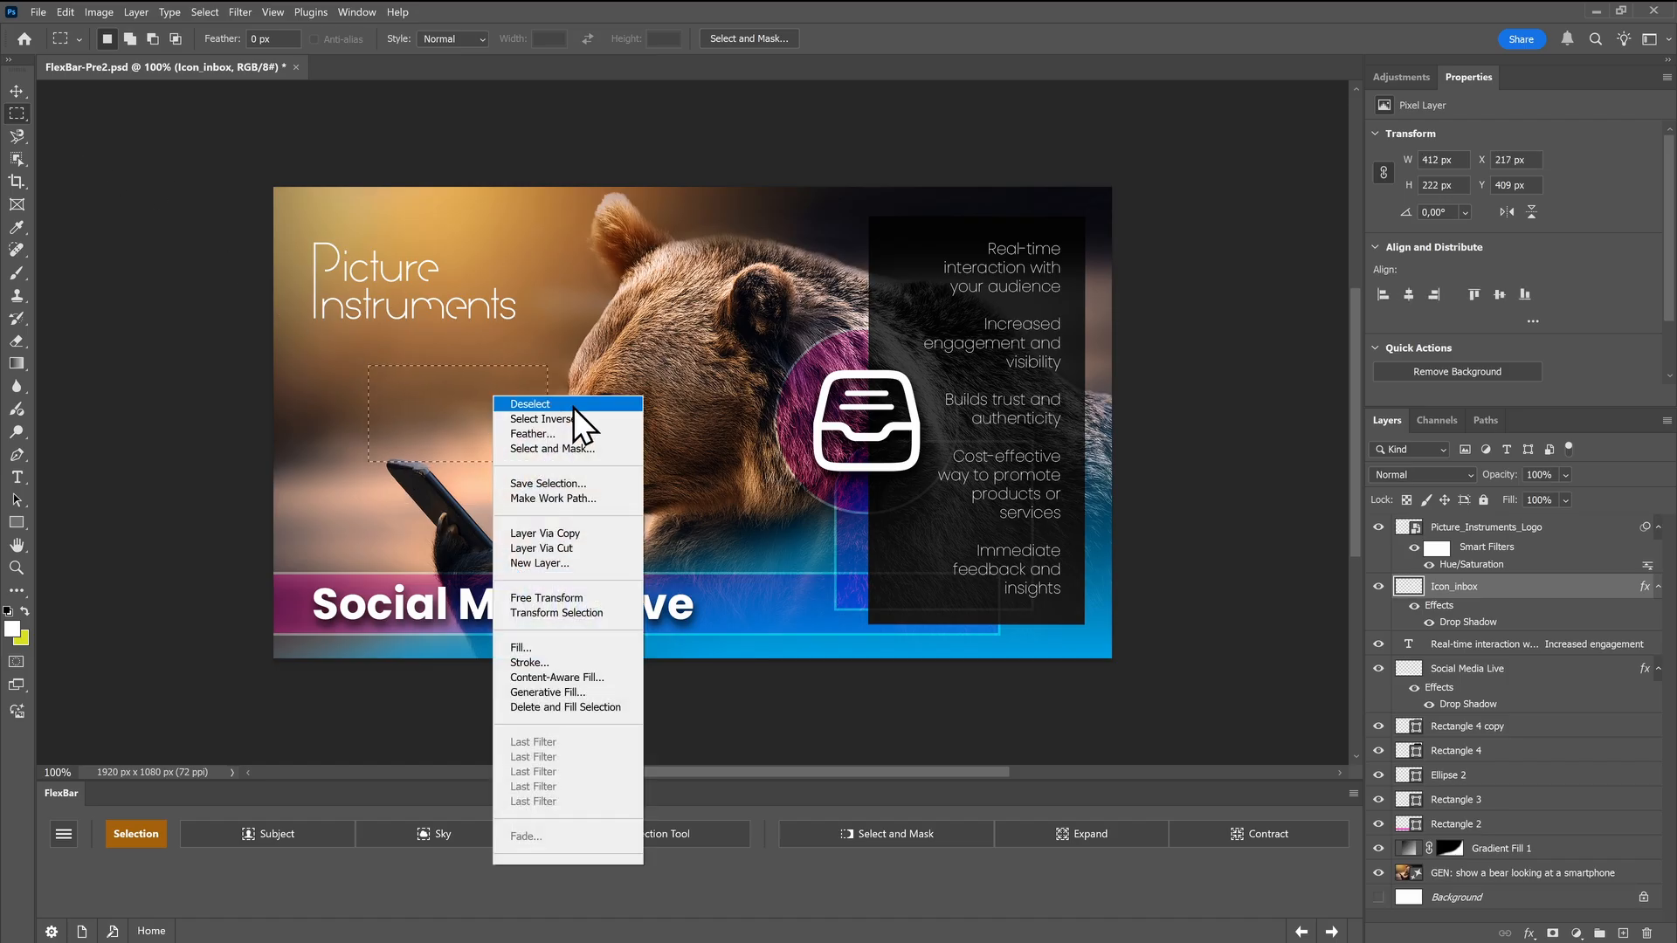
{"action": "left_click", "coordinate": [573, 407]}
{"action": "mouse_move", "coordinate": [350, 429]}
{"action": "left_mouse_down"}
{"action": "mouse_move", "coordinate": [540, 506]}
{"action": "mouse_move", "coordinate": [612, 561]}
{"action": "mouse_move", "coordinate": [581, 595]}
{"action": "left_mouse_up"}
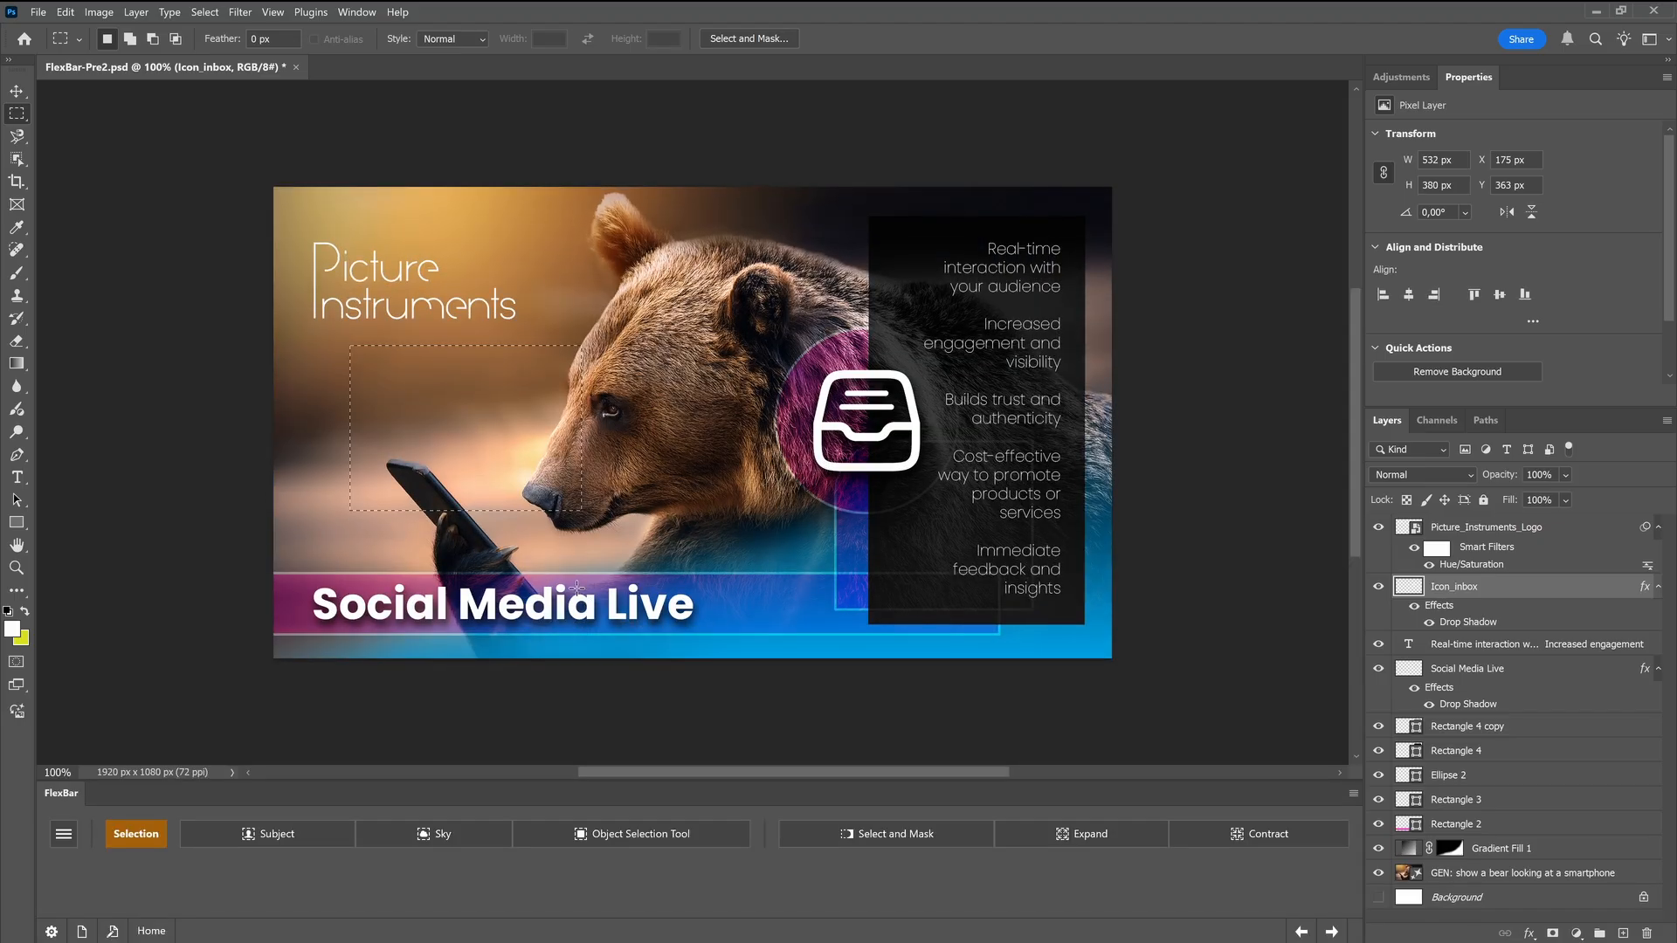
Undock and widen the FlexBar panel so its buttons fit one row, and test it by deselecting and reselecting an area
{"action": "left_click_drag", "start_coordinate": [63, 793], "coordinate": [87, 760]}
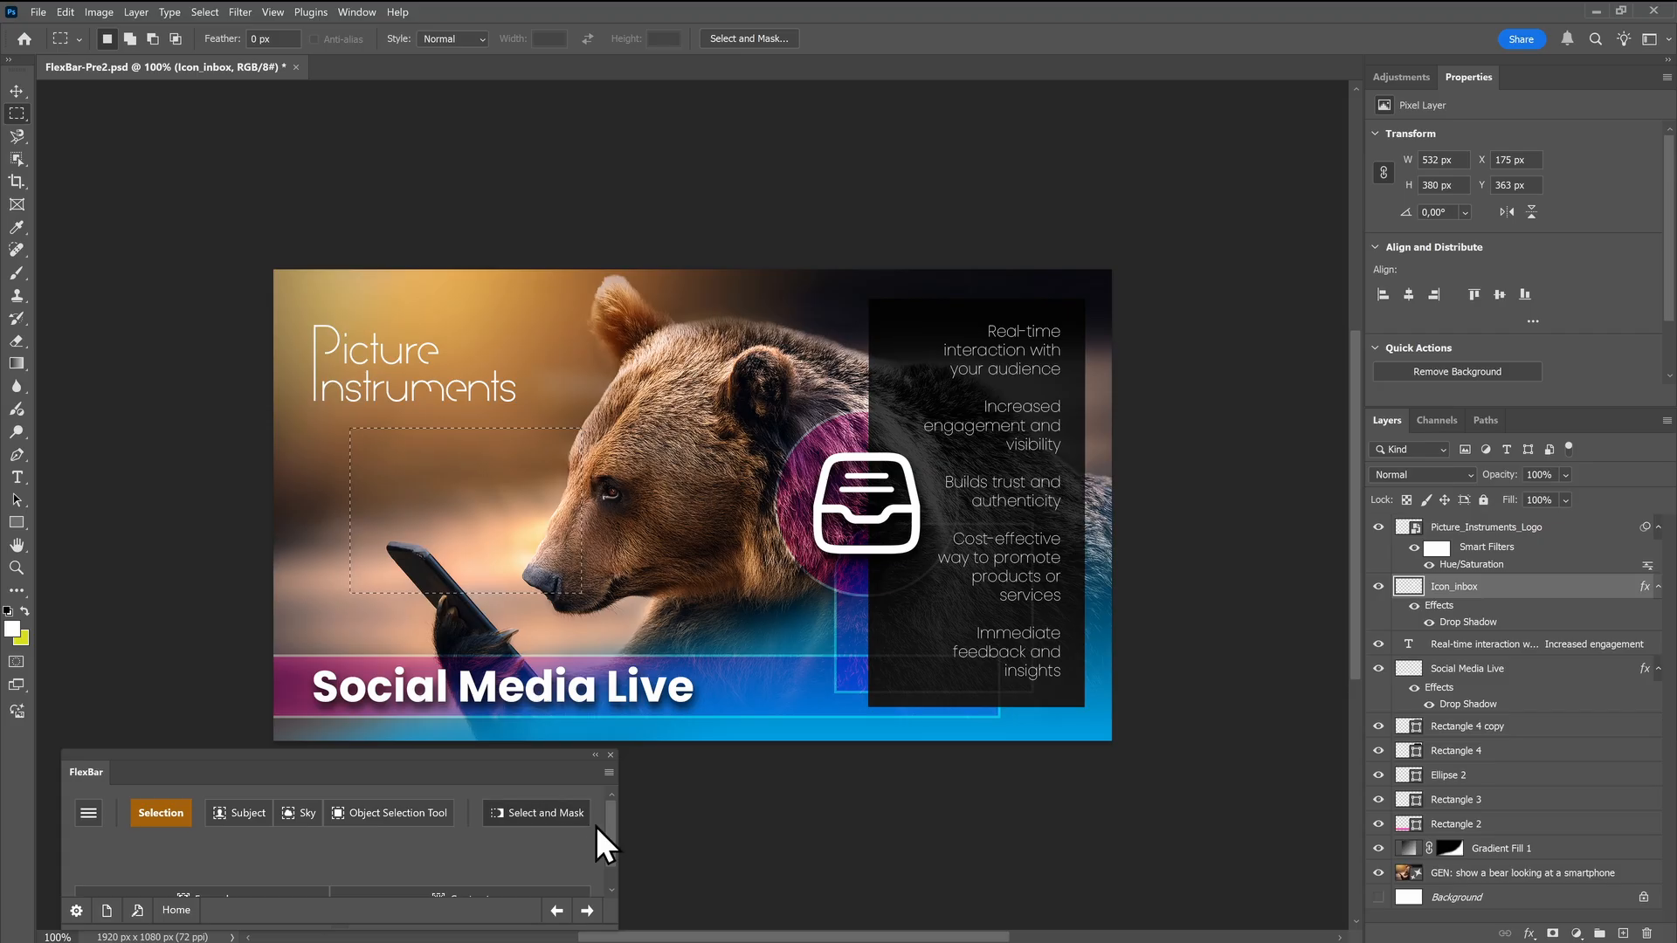
{"action": "left_click_drag", "start_coordinate": [616, 924], "coordinate": [1331, 916]}
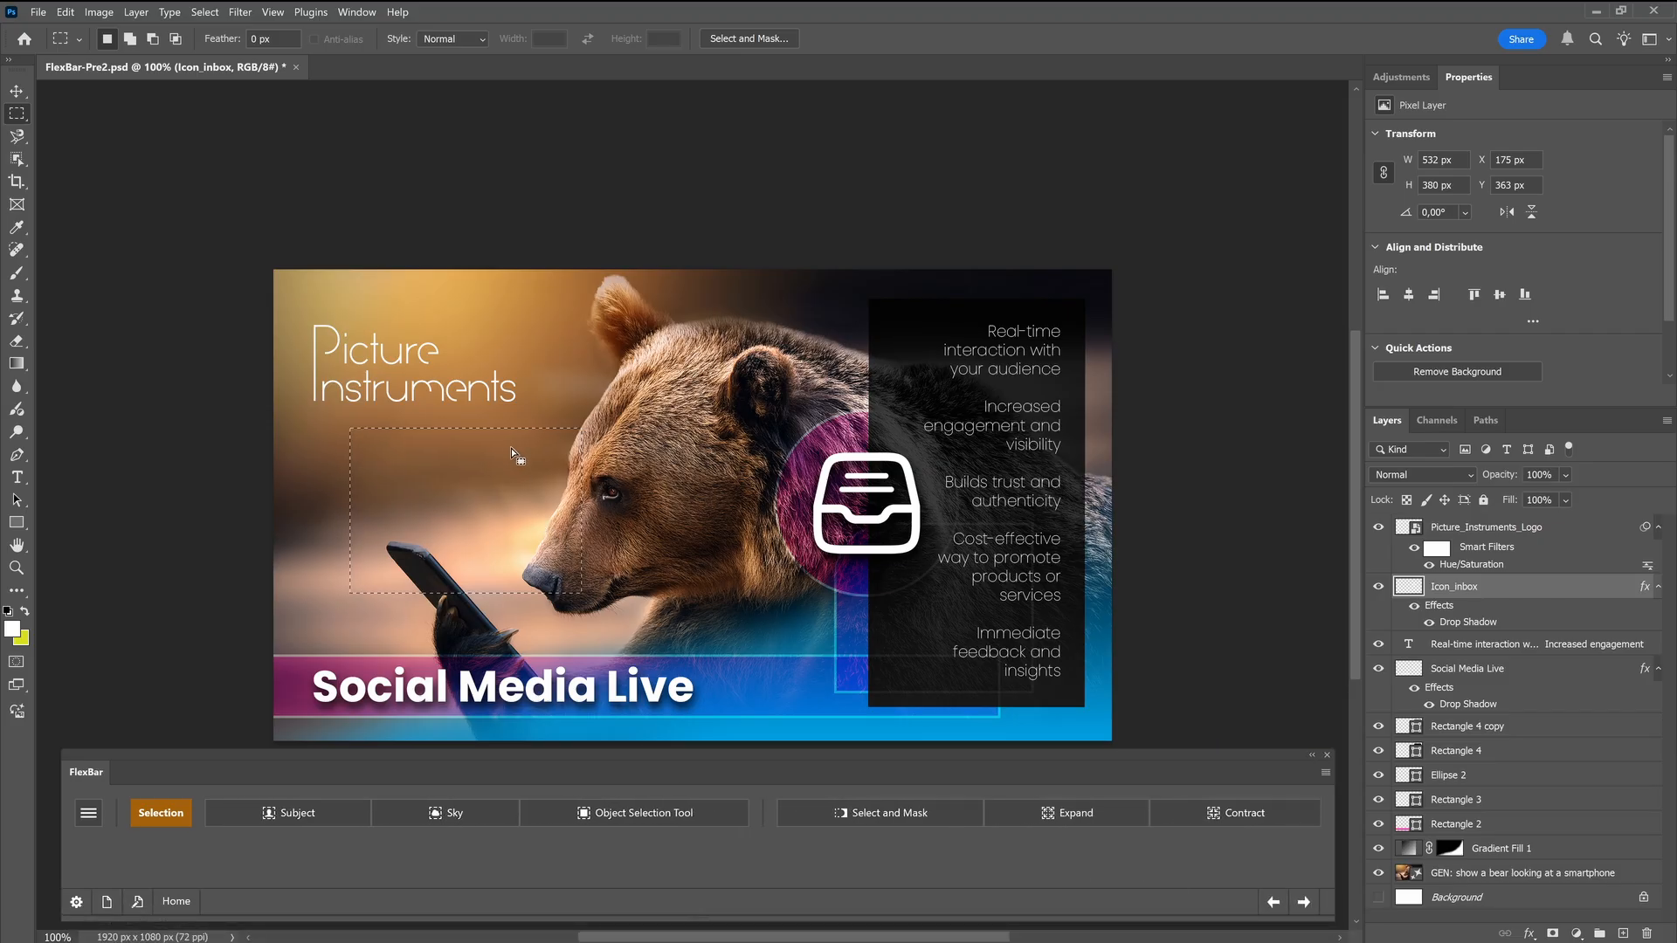
{"action": "right_click", "coordinate": [504, 474]}
{"action": "left_click", "coordinate": [531, 483]}
{"action": "left_click_drag", "start_coordinate": [362, 438], "coordinate": [617, 590]}
{"action": "right_click", "coordinate": [454, 504]}
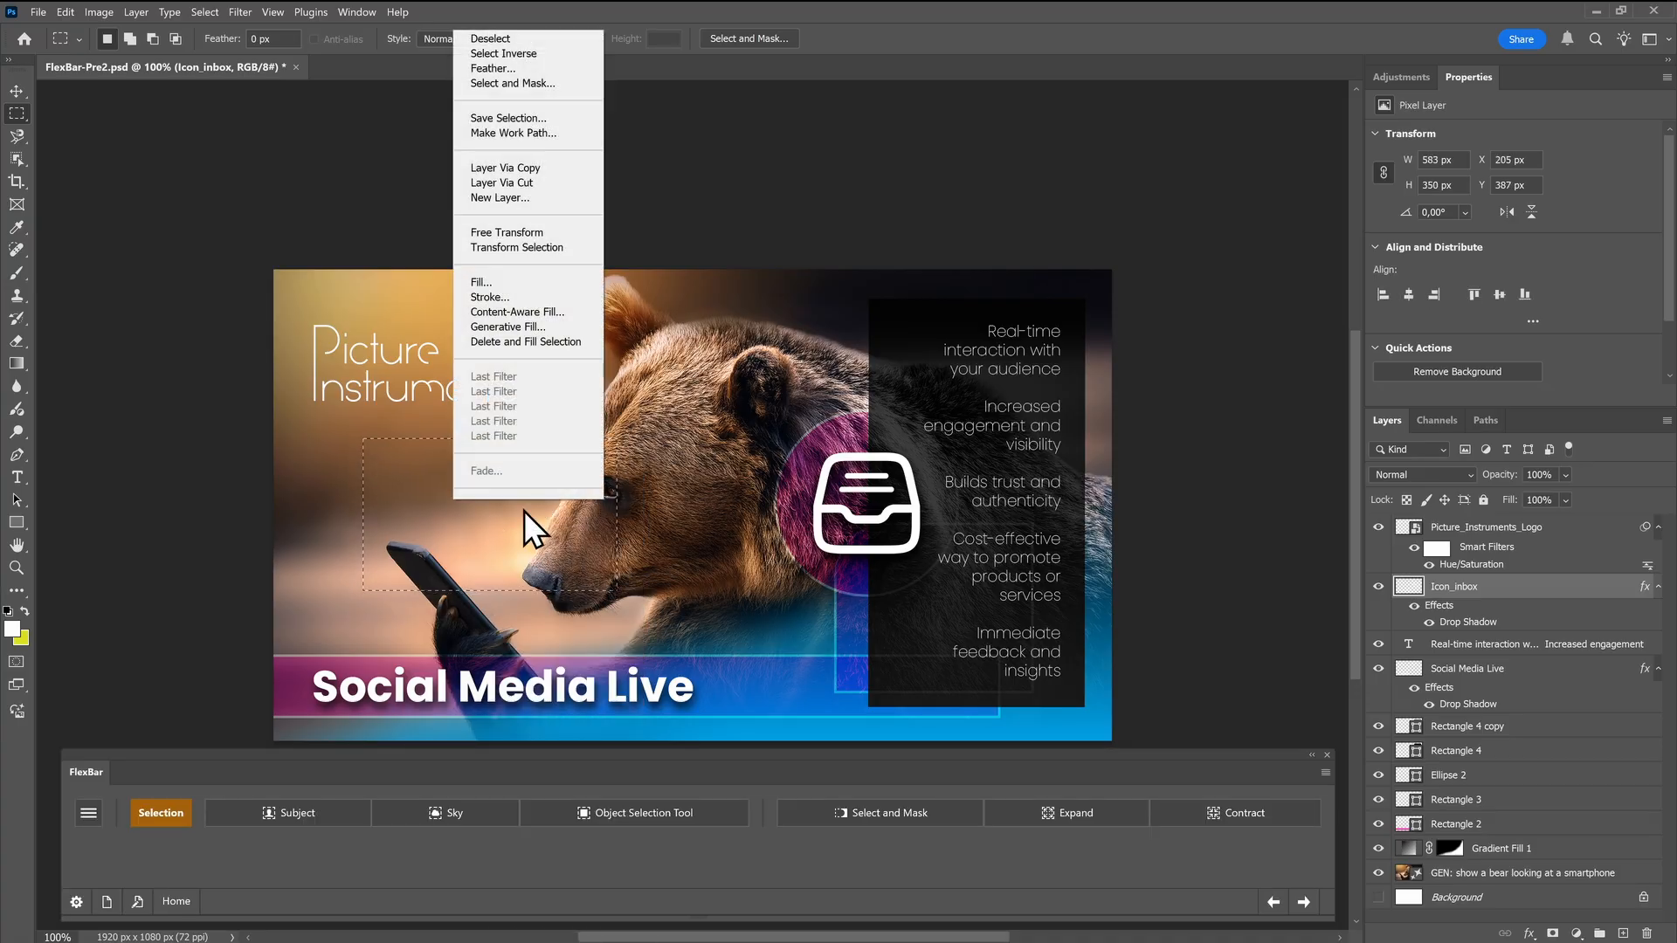
{"action": "left_click", "coordinate": [506, 39]}
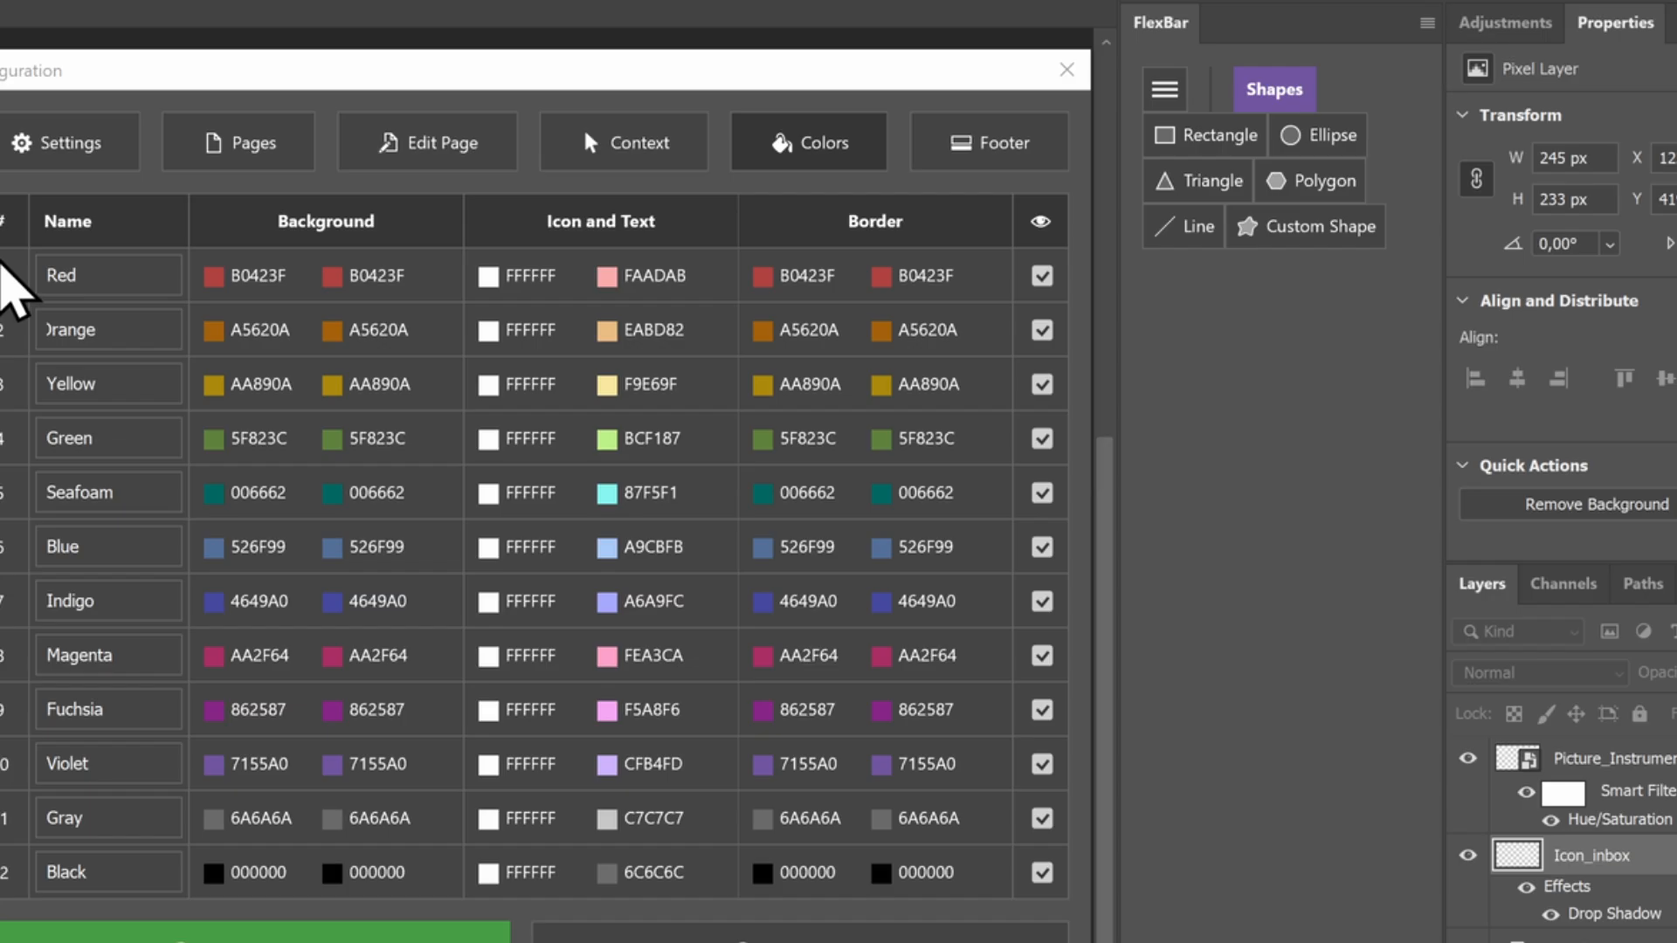
On the Shapes page, assign the Red style to the Rectangle button, Orange to Ellipse and Yellow to Triangle
{"action": "left_click", "coordinate": [404, 133]}
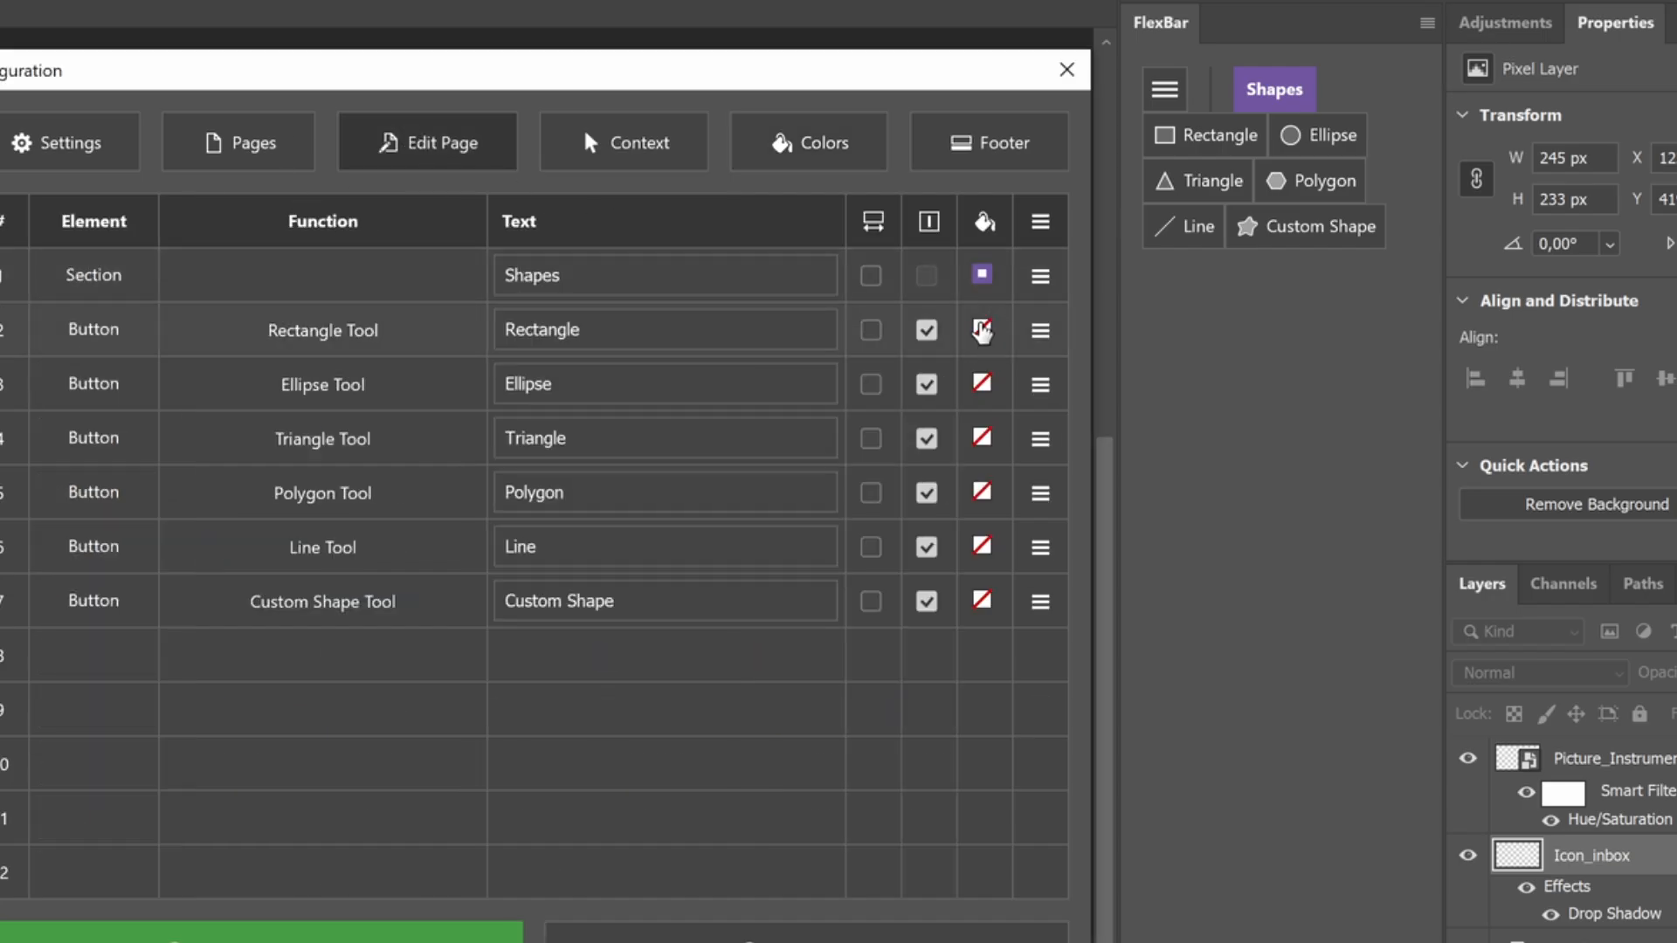
{"action": "left_click", "coordinate": [982, 330]}
{"action": "left_click", "coordinate": [1031, 472]}
{"action": "left_click", "coordinate": [982, 385]}
{"action": "left_click", "coordinate": [1018, 470]}
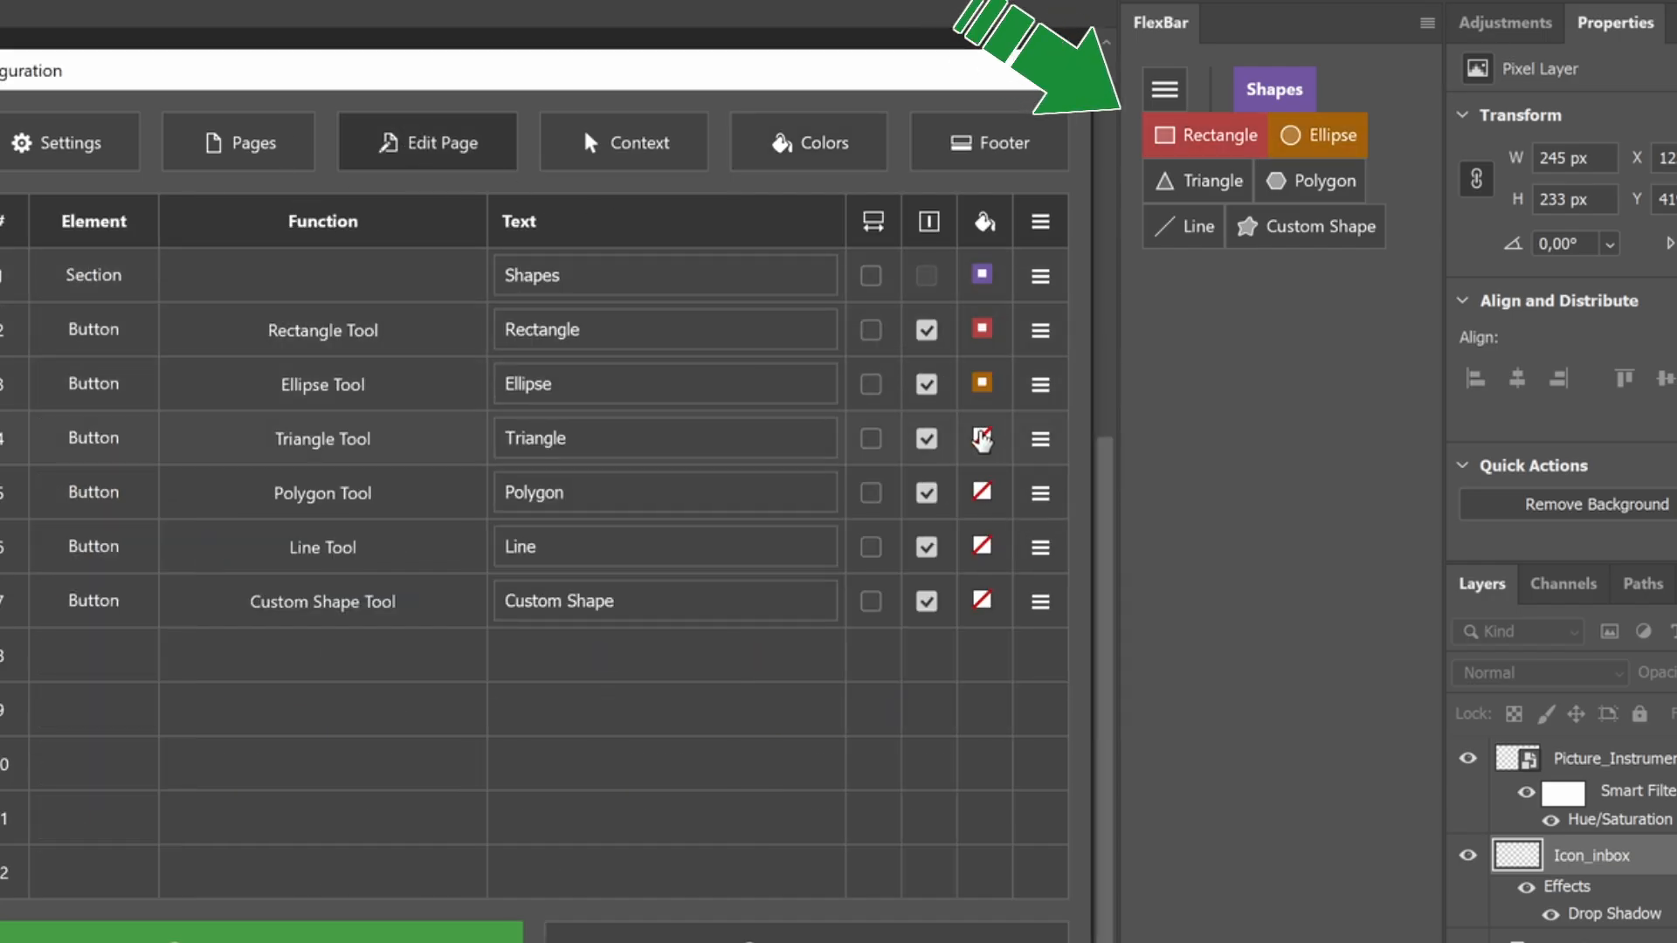
{"action": "left_click", "coordinate": [982, 440]}
{"action": "left_click", "coordinate": [1018, 549]}
Assign the Green style to the Polygon button, Seafoam to Line and Blue to Custom Shape
{"action": "left_click", "coordinate": [982, 493]}
{"action": "key", "text": "Escape"}
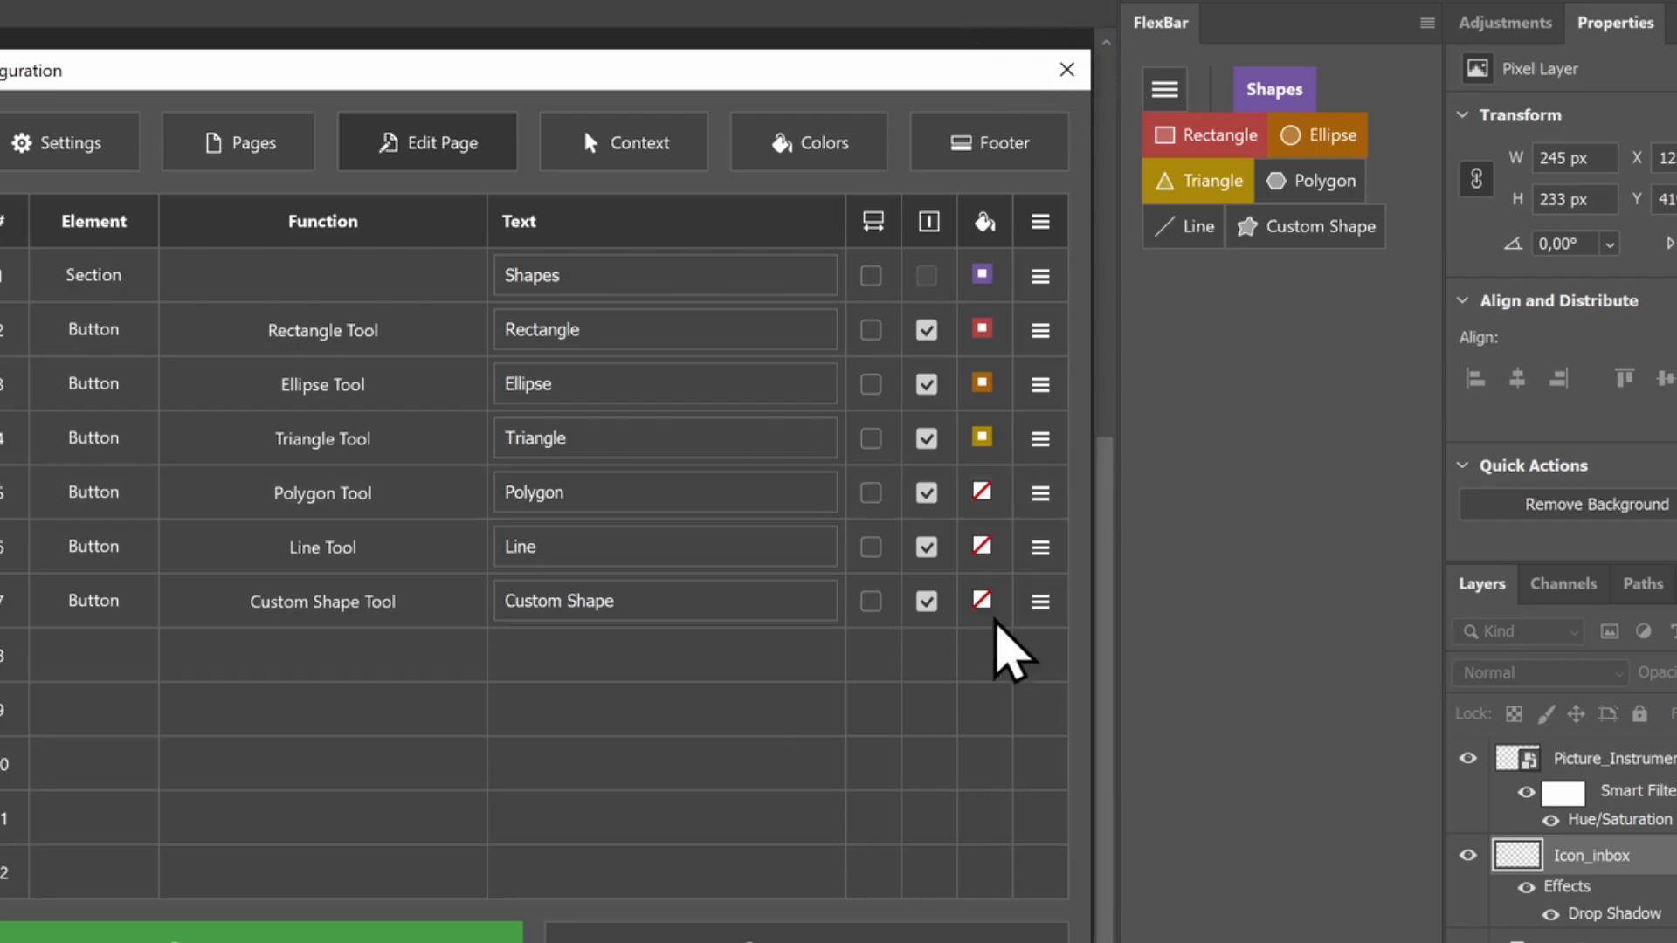
{"action": "left_click", "coordinate": [982, 547]}
{"action": "left_click", "coordinate": [1018, 700]}
{"action": "left_click", "coordinate": [982, 601]}
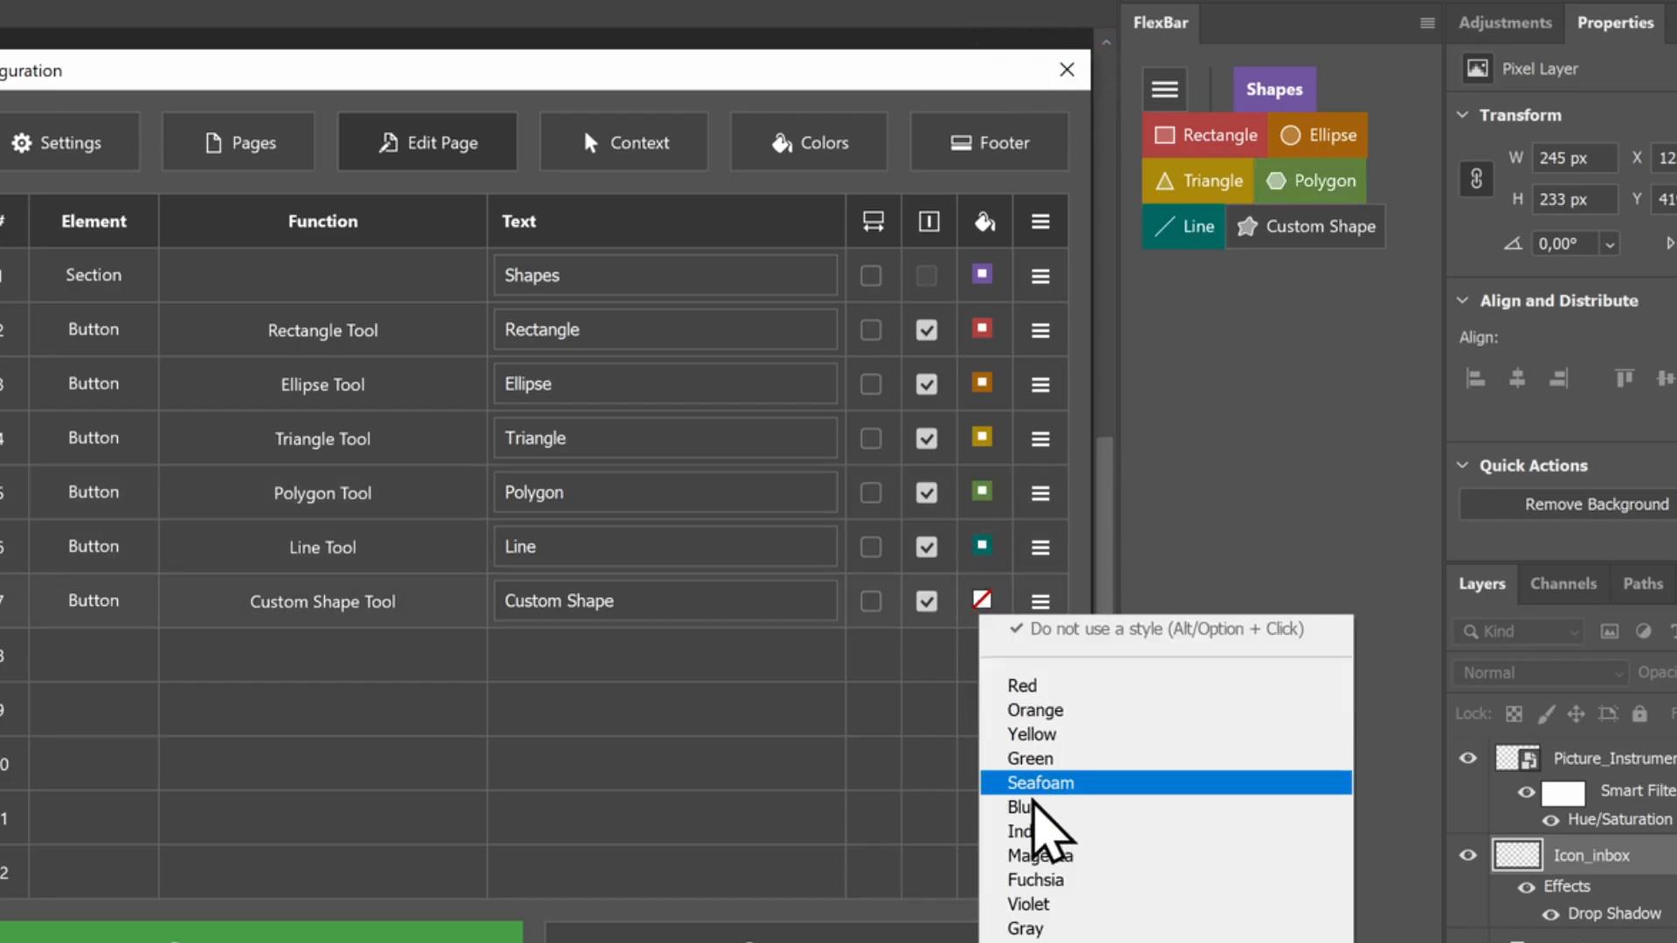
{"action": "left_click", "coordinate": [1035, 806]}
Set the Red style's first icon and text color to 000000 in FlexBar's color settings
{"action": "left_click", "coordinate": [810, 143]}
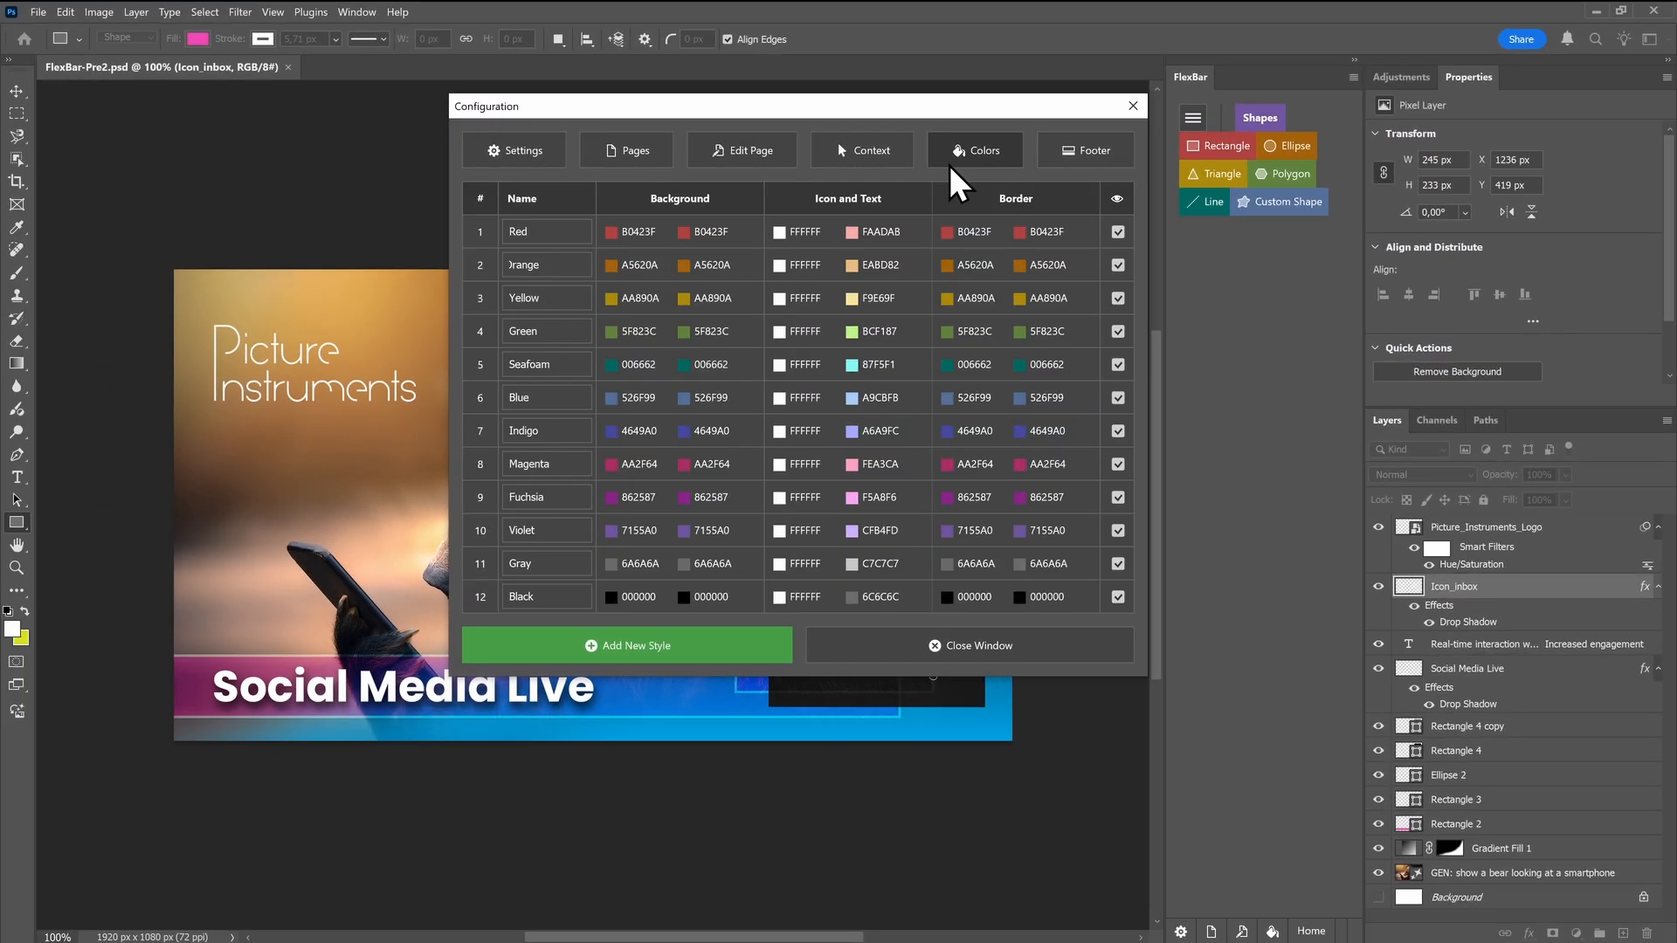
{"action": "left_click", "coordinate": [780, 232]}
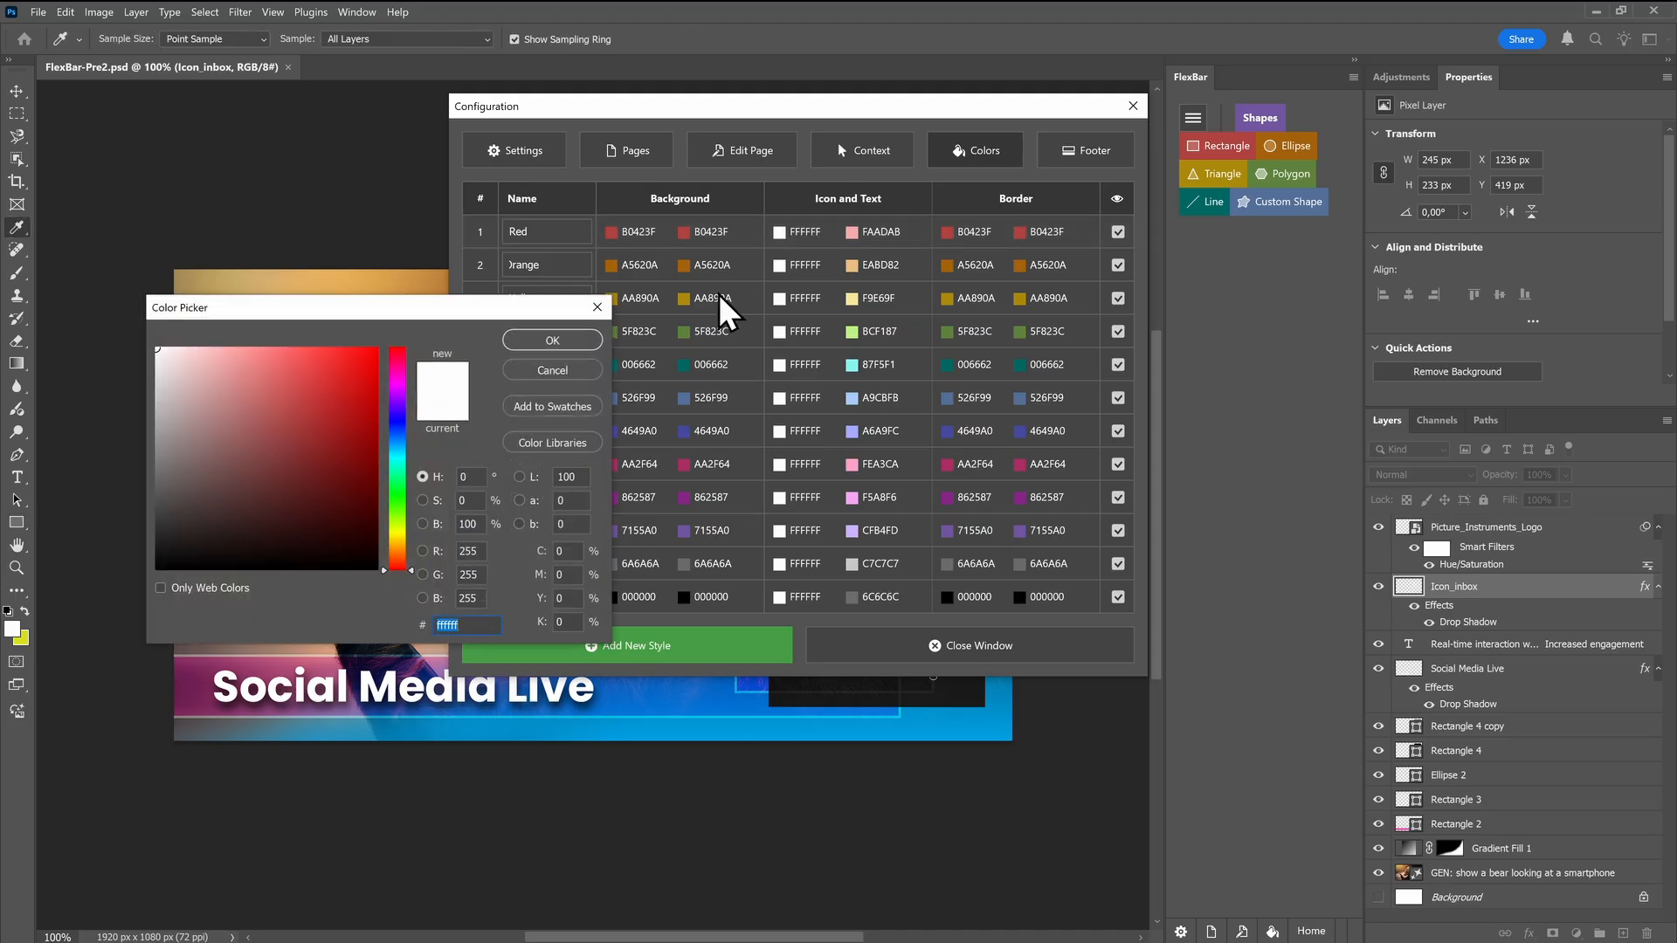
{"action": "type", "text": "000000"}
{"action": "left_click", "coordinate": [552, 341]}
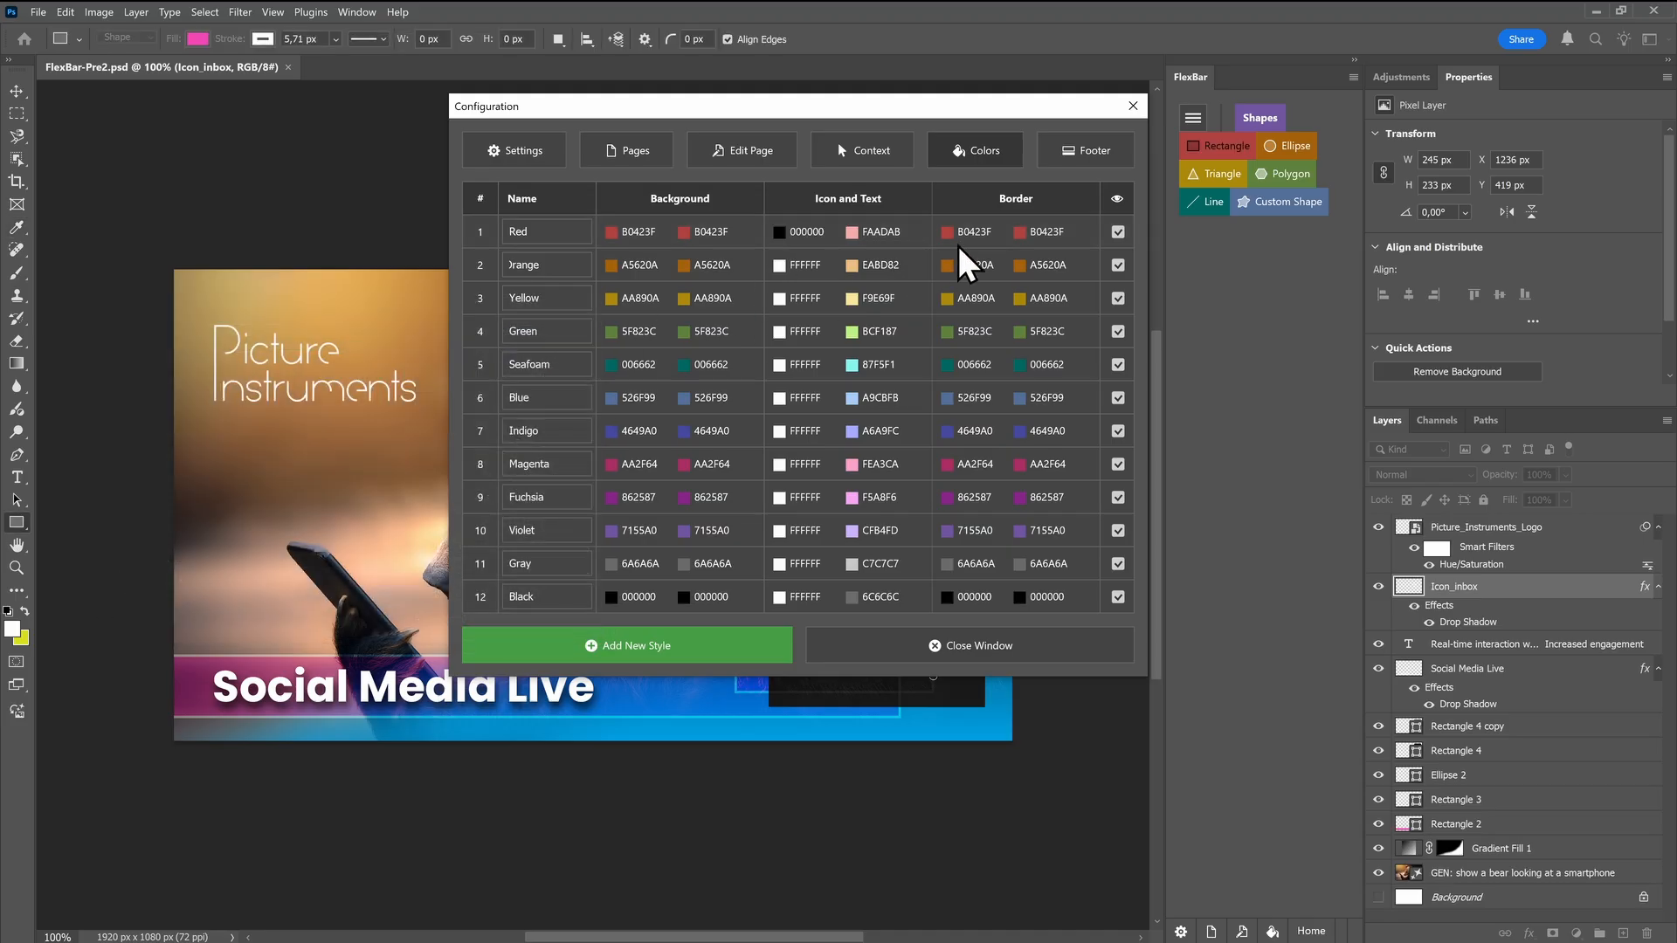
Set the Red style's first border color to the violet-blue 6320FA
{"action": "left_click", "coordinate": [961, 232]}
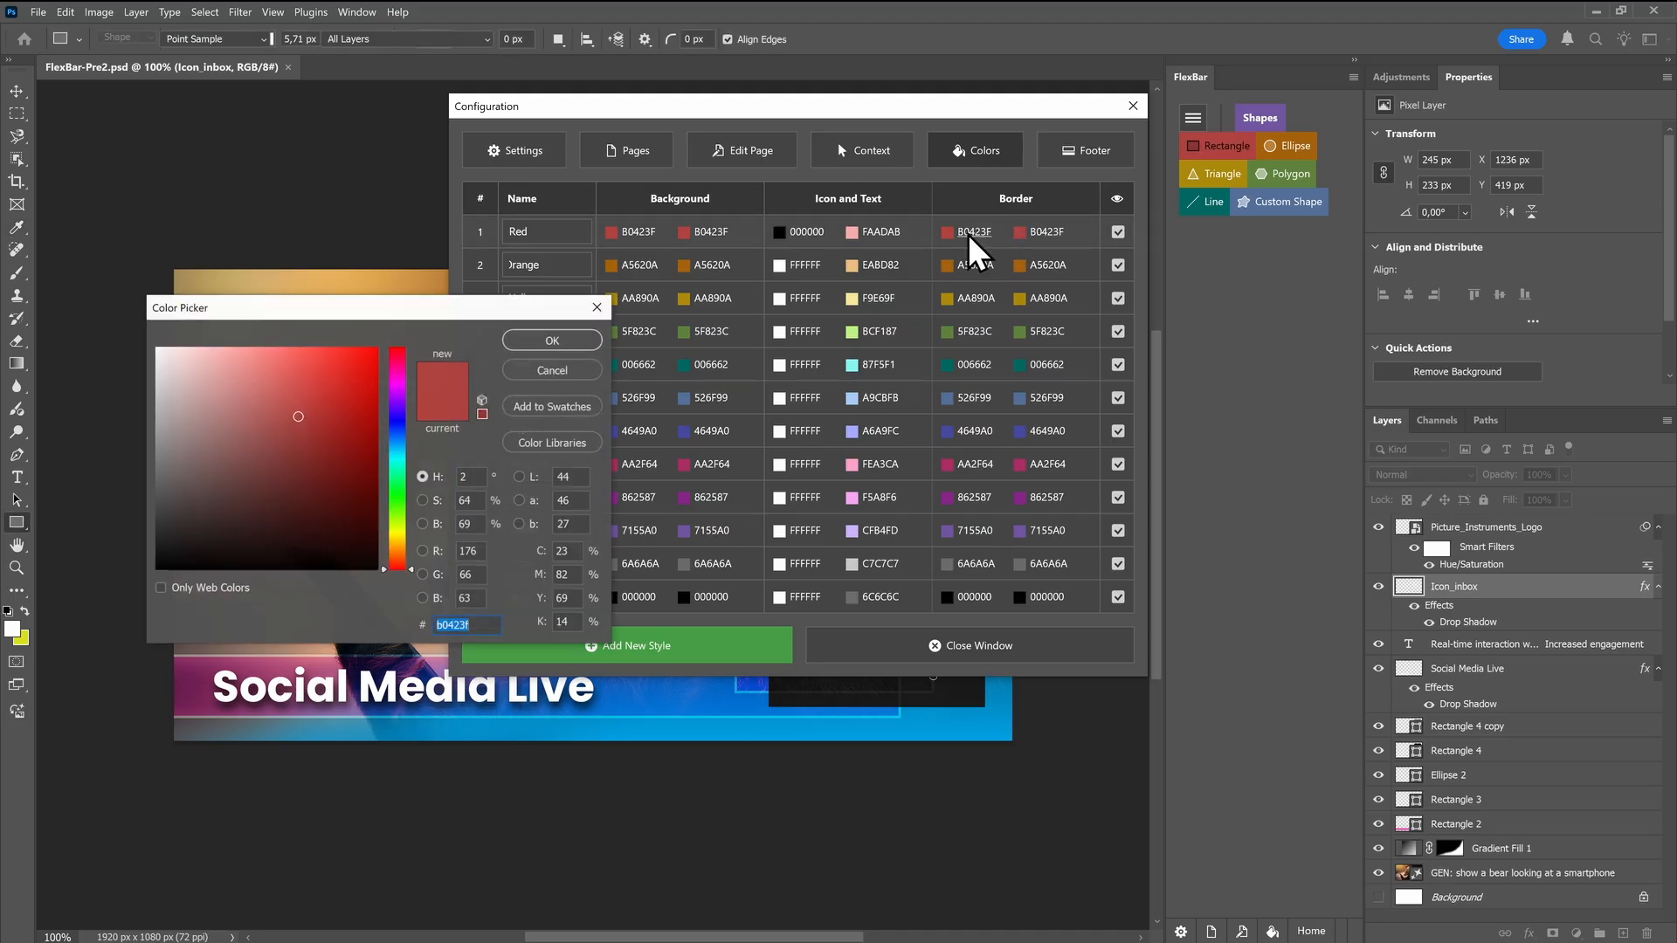
{"action": "left_click", "coordinate": [397, 416]}
{"action": "left_click", "coordinate": [346, 356]}
{"action": "left_click", "coordinate": [547, 338]}
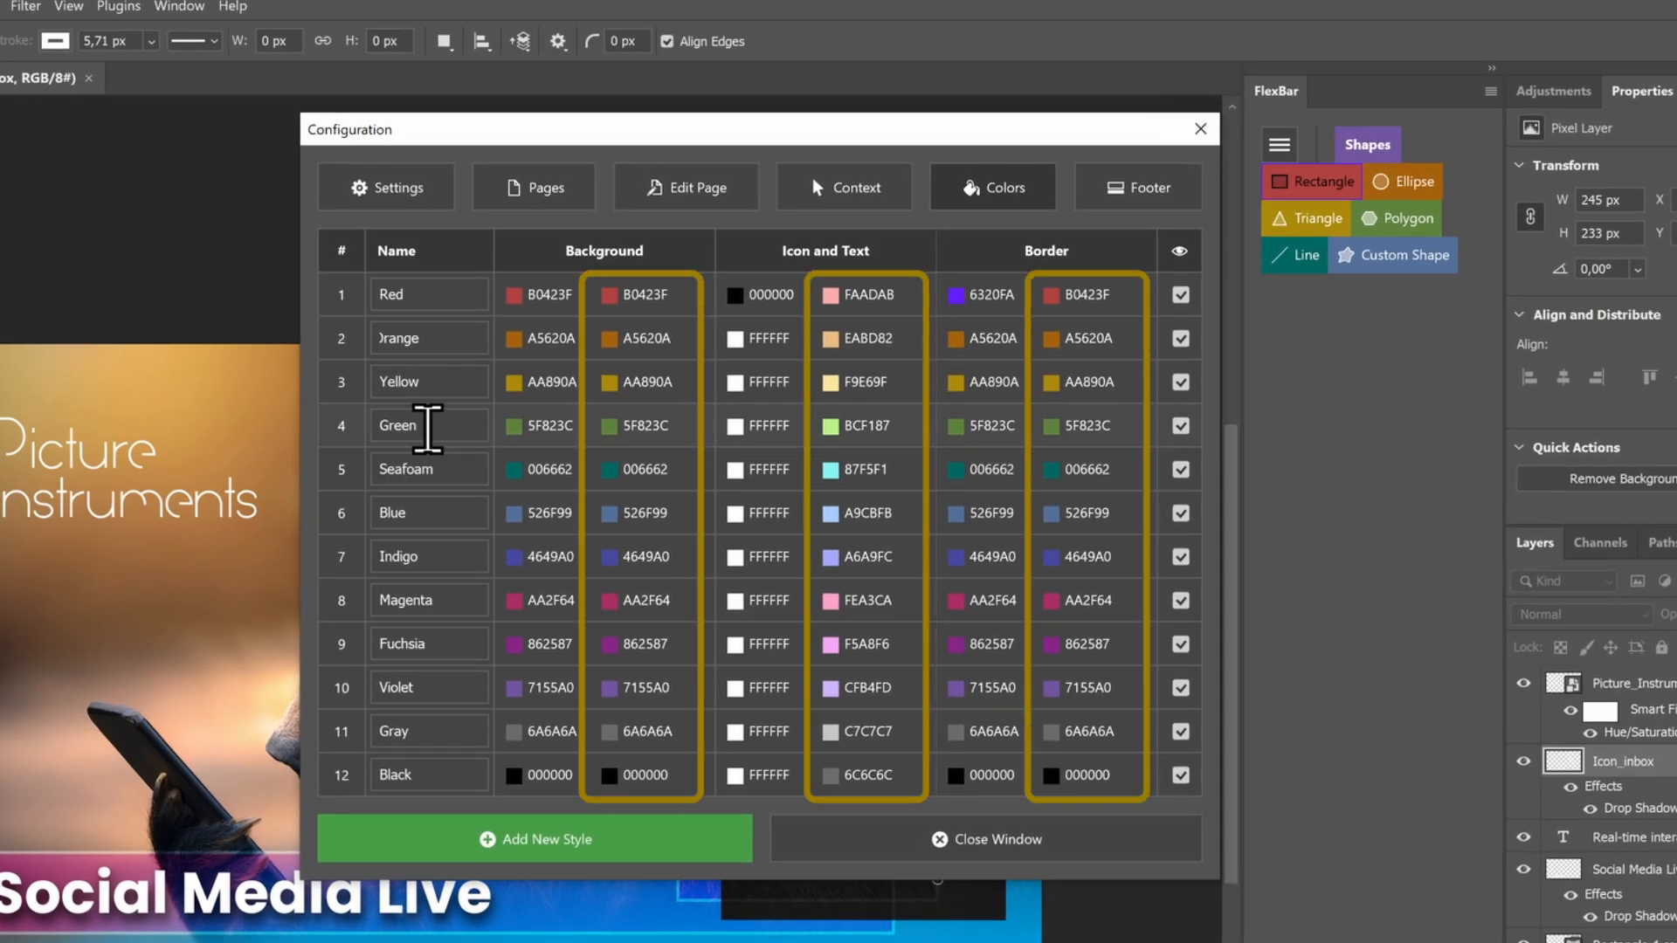
Set the Red style's second background color to the dark red 6A3331 and close the configuration
{"action": "left_click", "coordinate": [645, 295]}
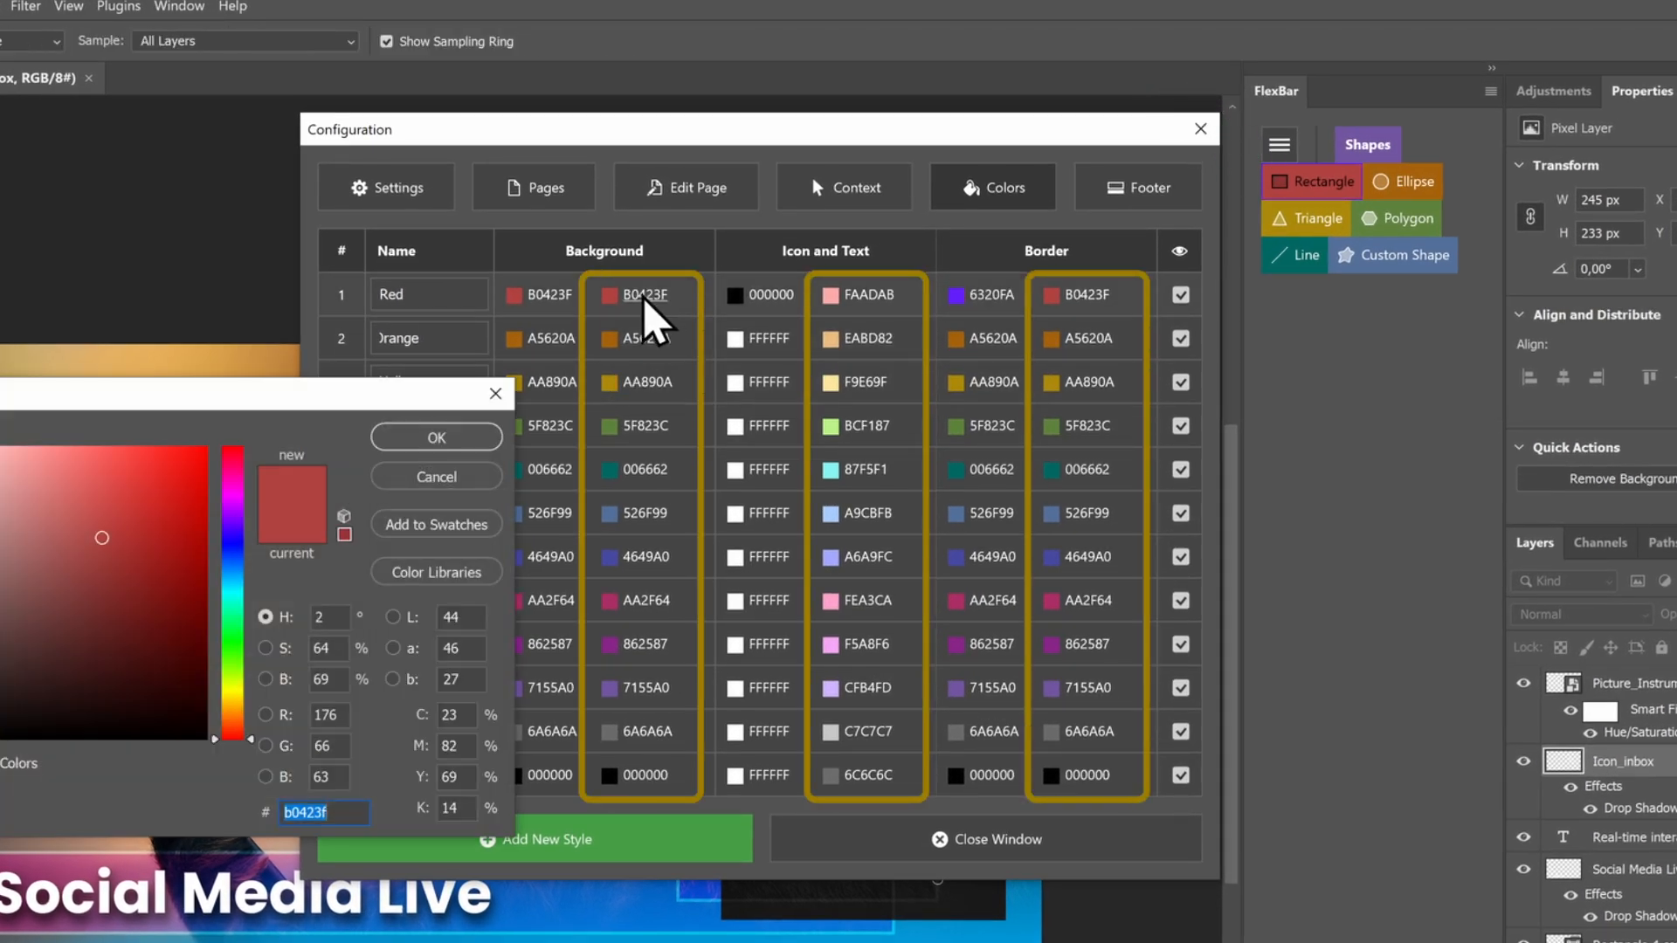
{"action": "left_click", "coordinate": [73, 618]}
{"action": "left_click", "coordinate": [403, 439]}
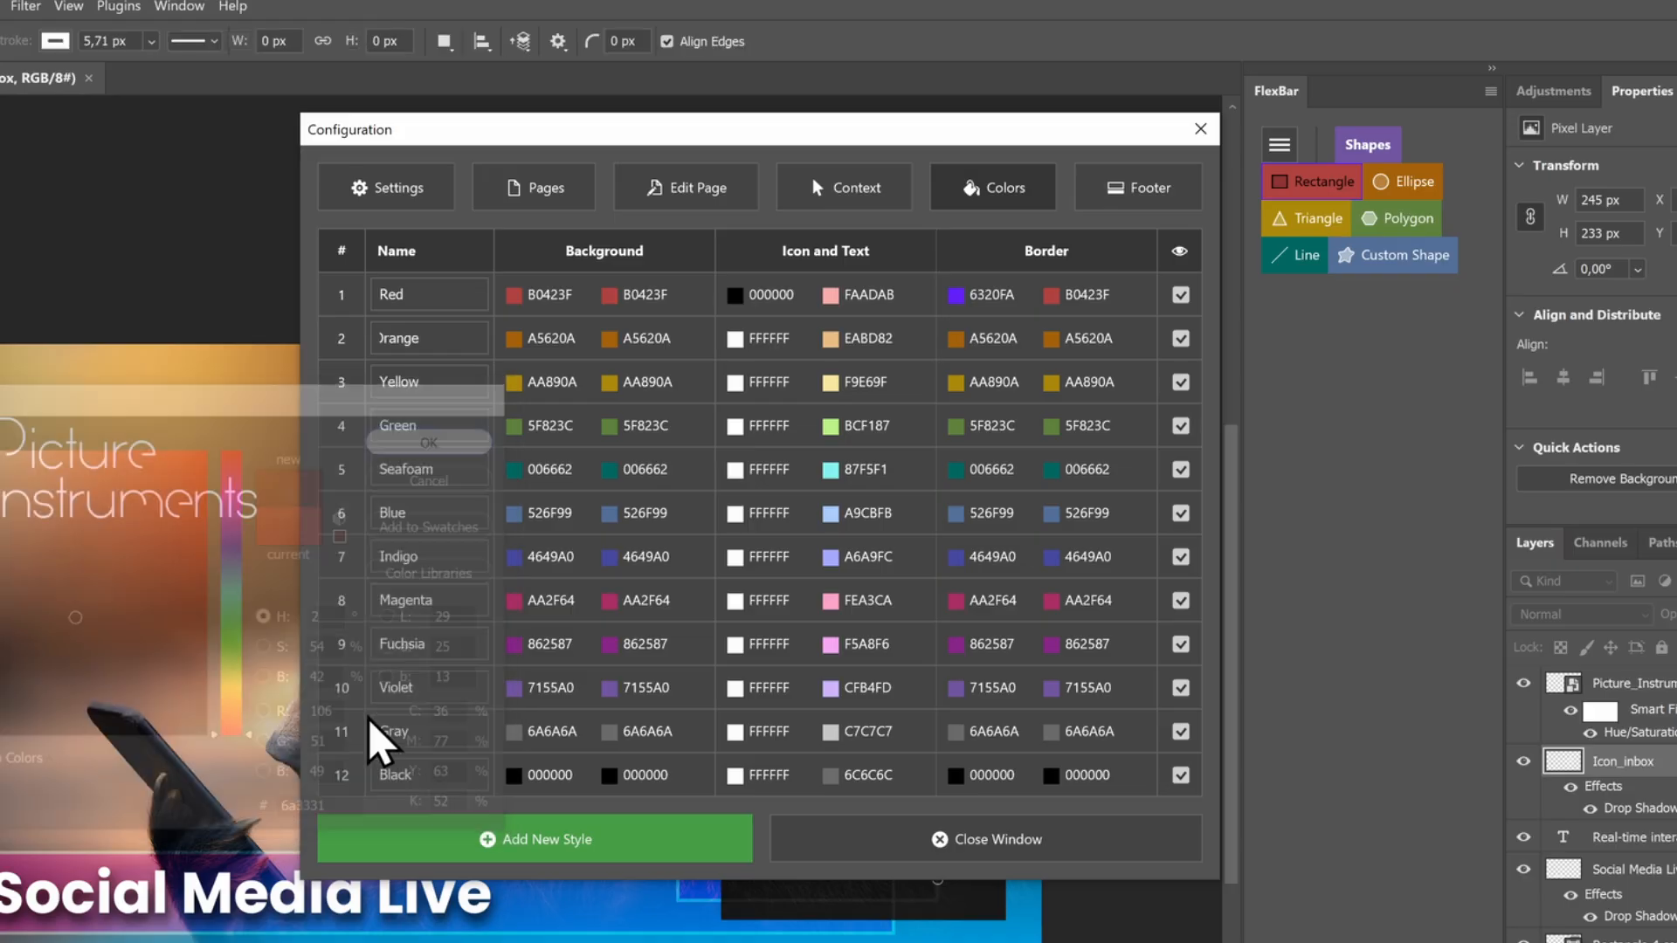
{"action": "left_click", "coordinate": [891, 834]}
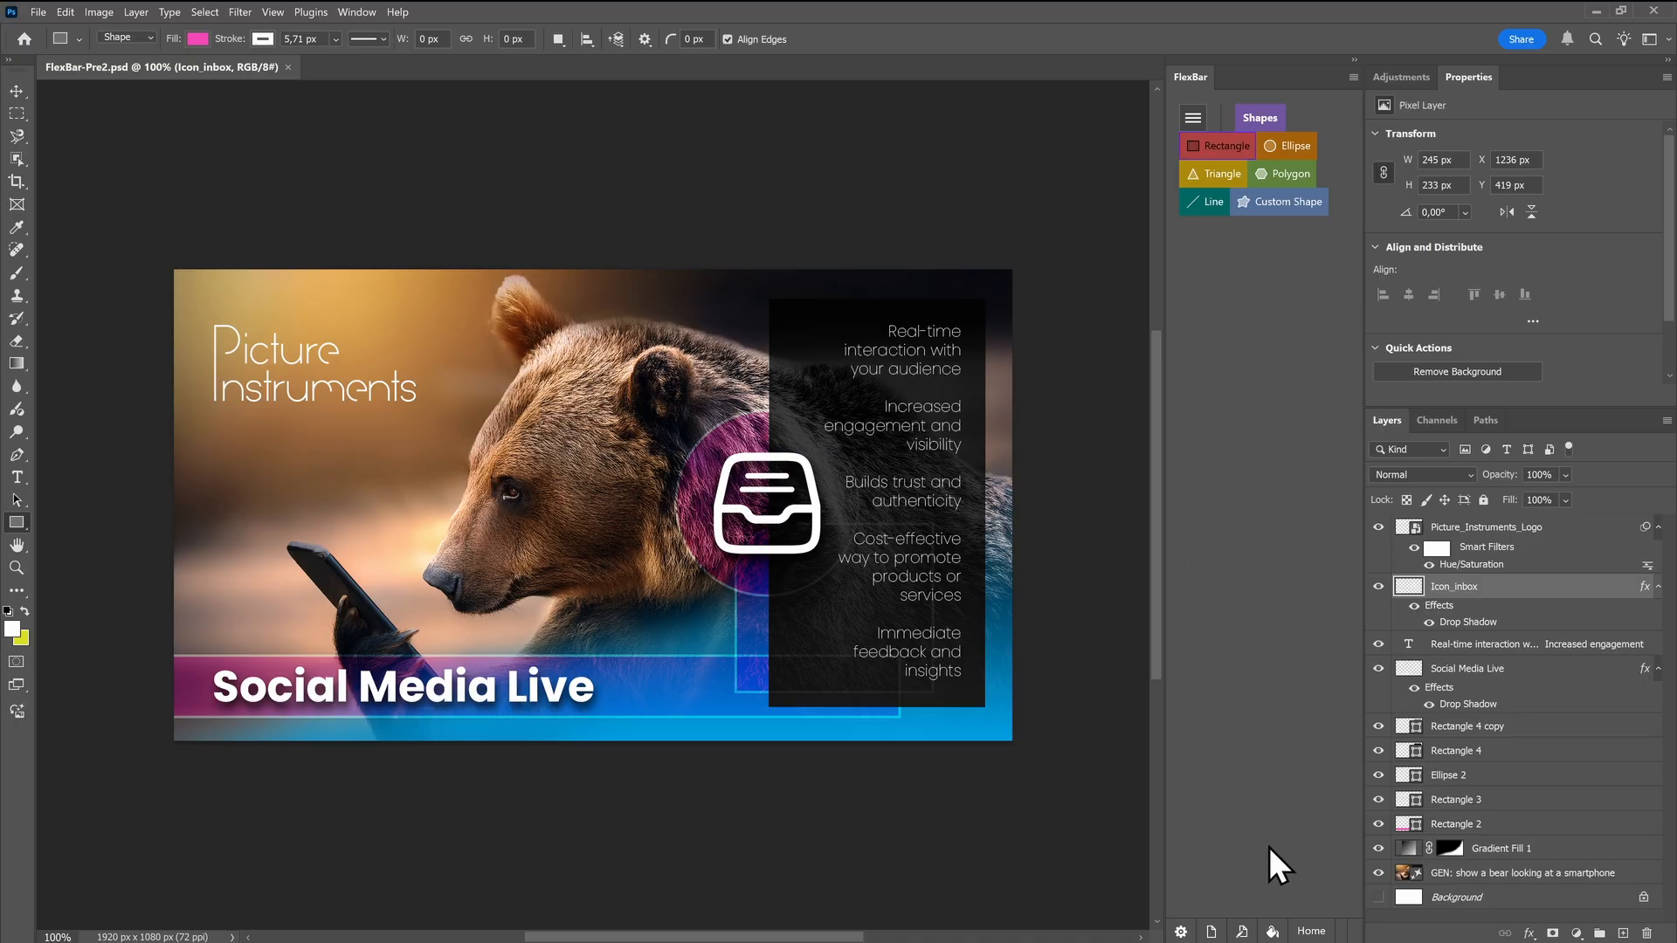
Hide the color styles from Yellow through Magenta in FlexBar's color settings, and rename Red and Orange to Red-PI and Orange-PI
{"action": "left_click", "coordinate": [1273, 930]}
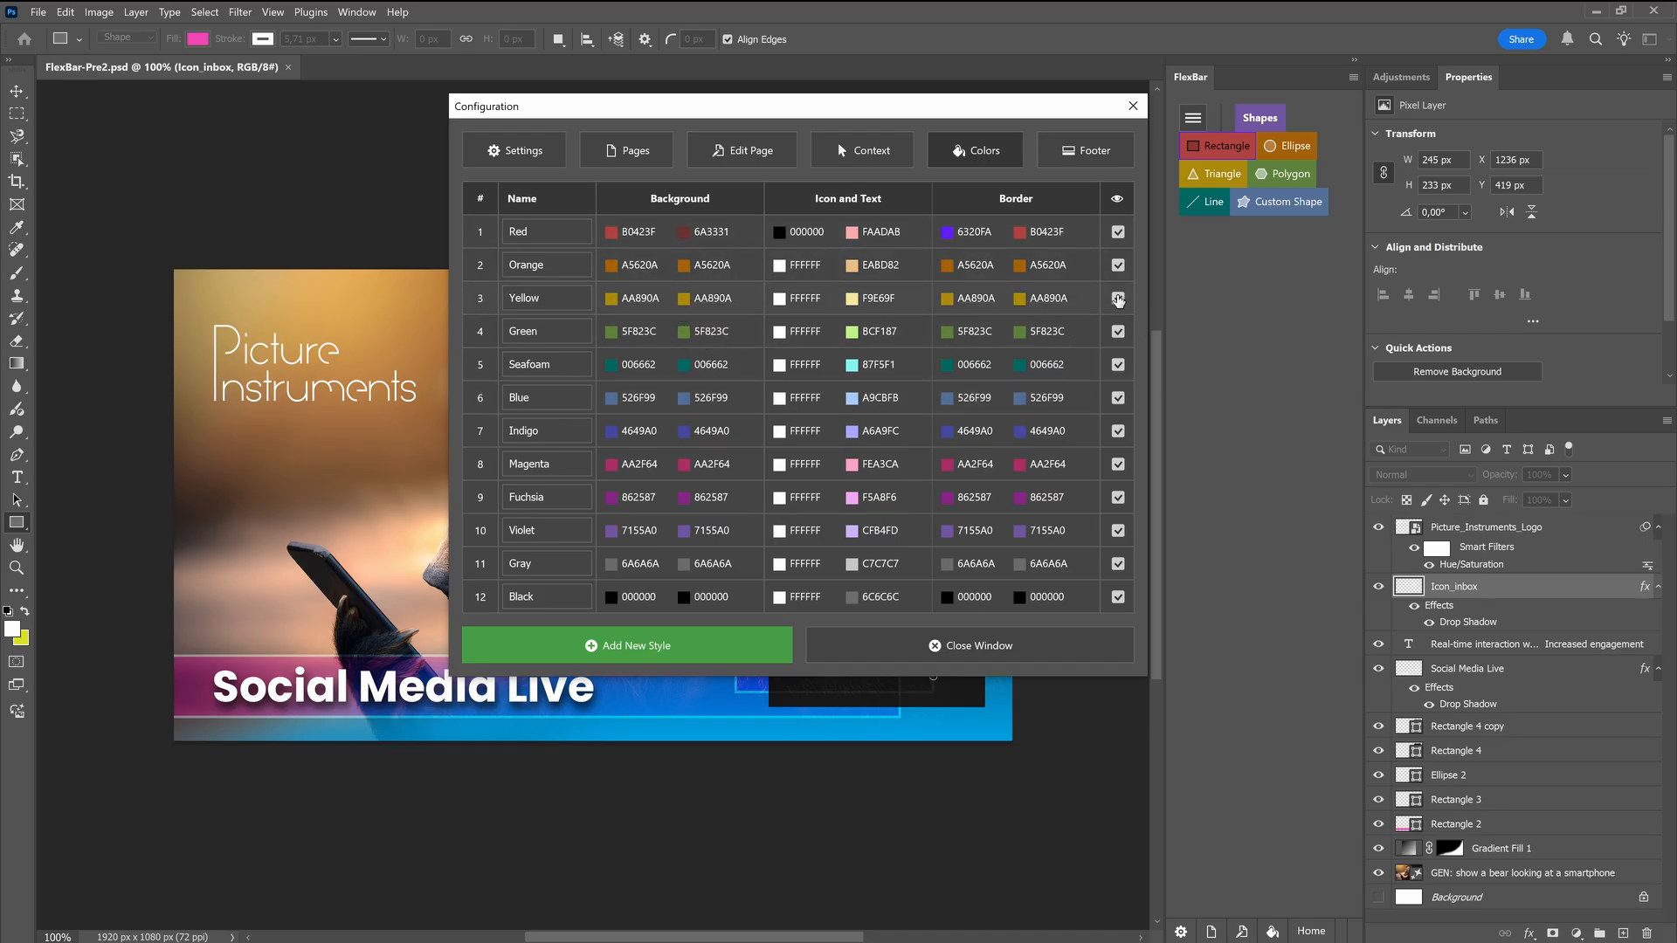
{"action": "left_click", "coordinate": [1118, 331]}
{"action": "left_click", "coordinate": [1118, 365]}
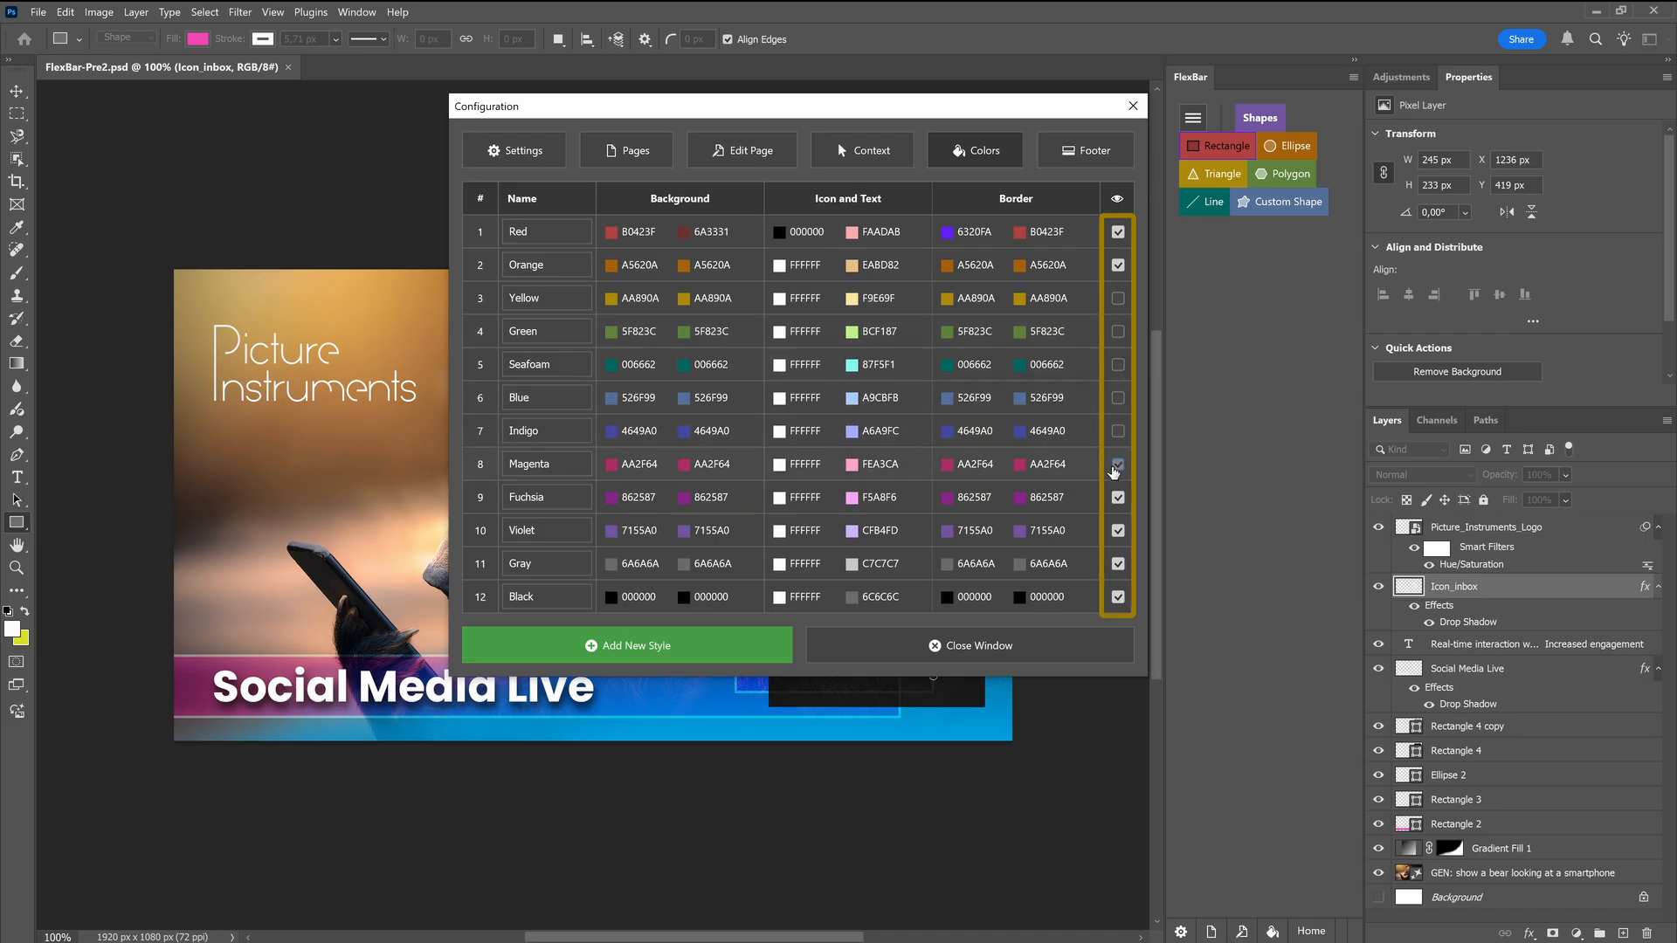
{"action": "left_click", "coordinate": [1113, 471]}
{"action": "left_click", "coordinate": [560, 232]}
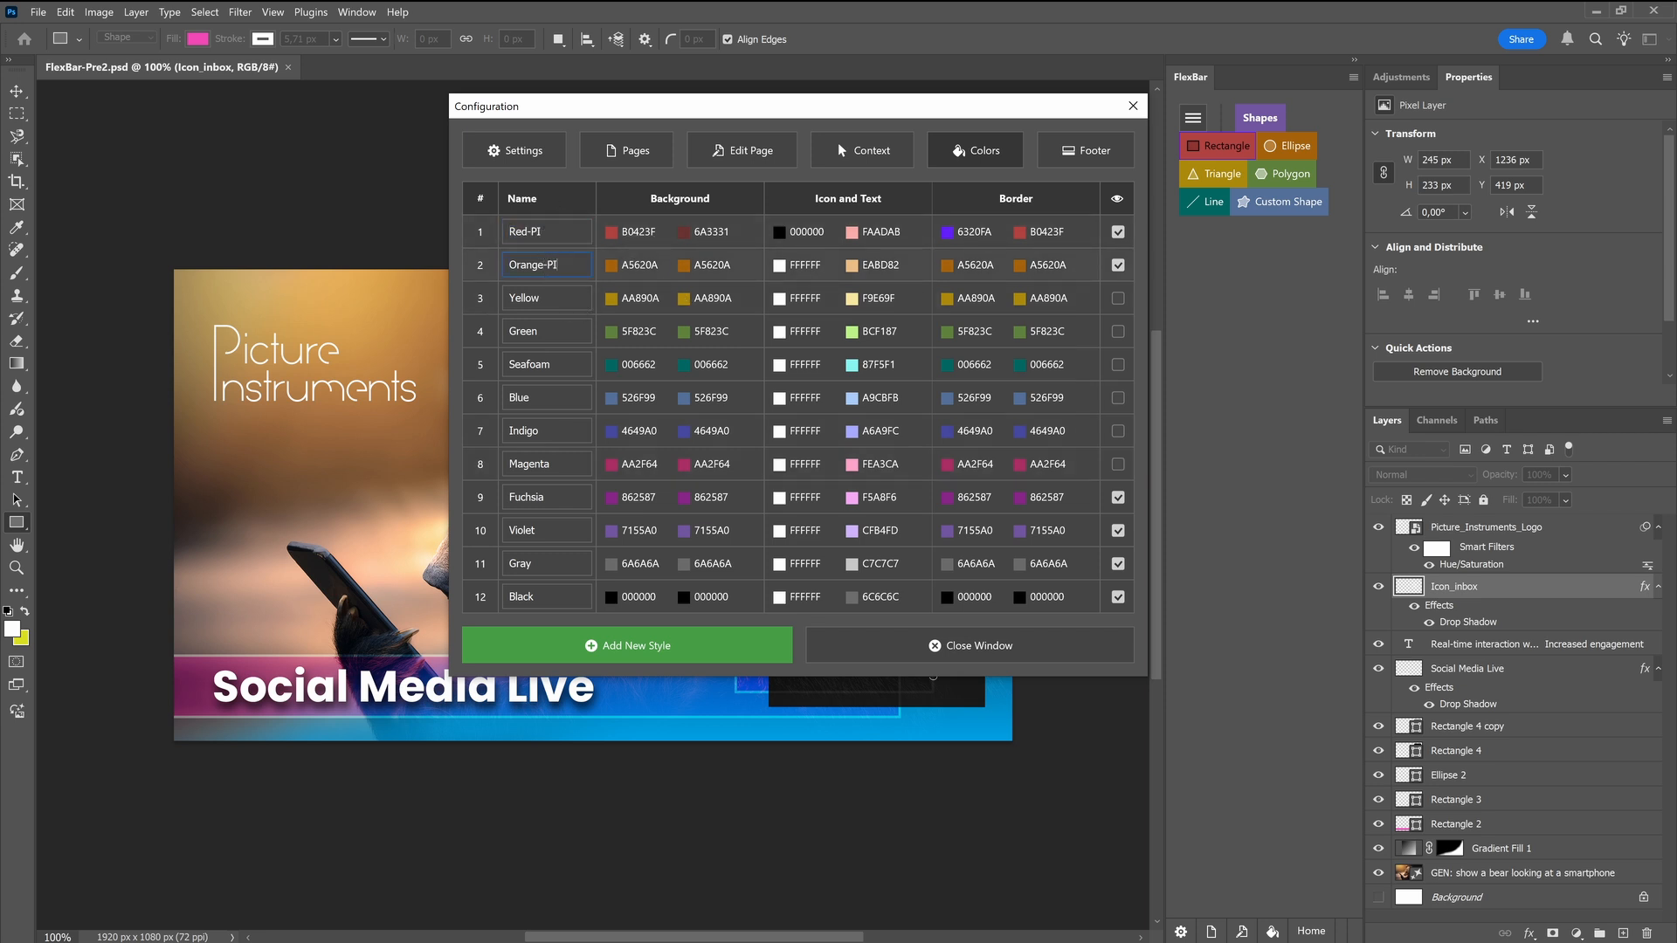
Check which color styles are offered for the Rectangle button on the Shapes page
{"action": "left_click", "coordinate": [744, 150]}
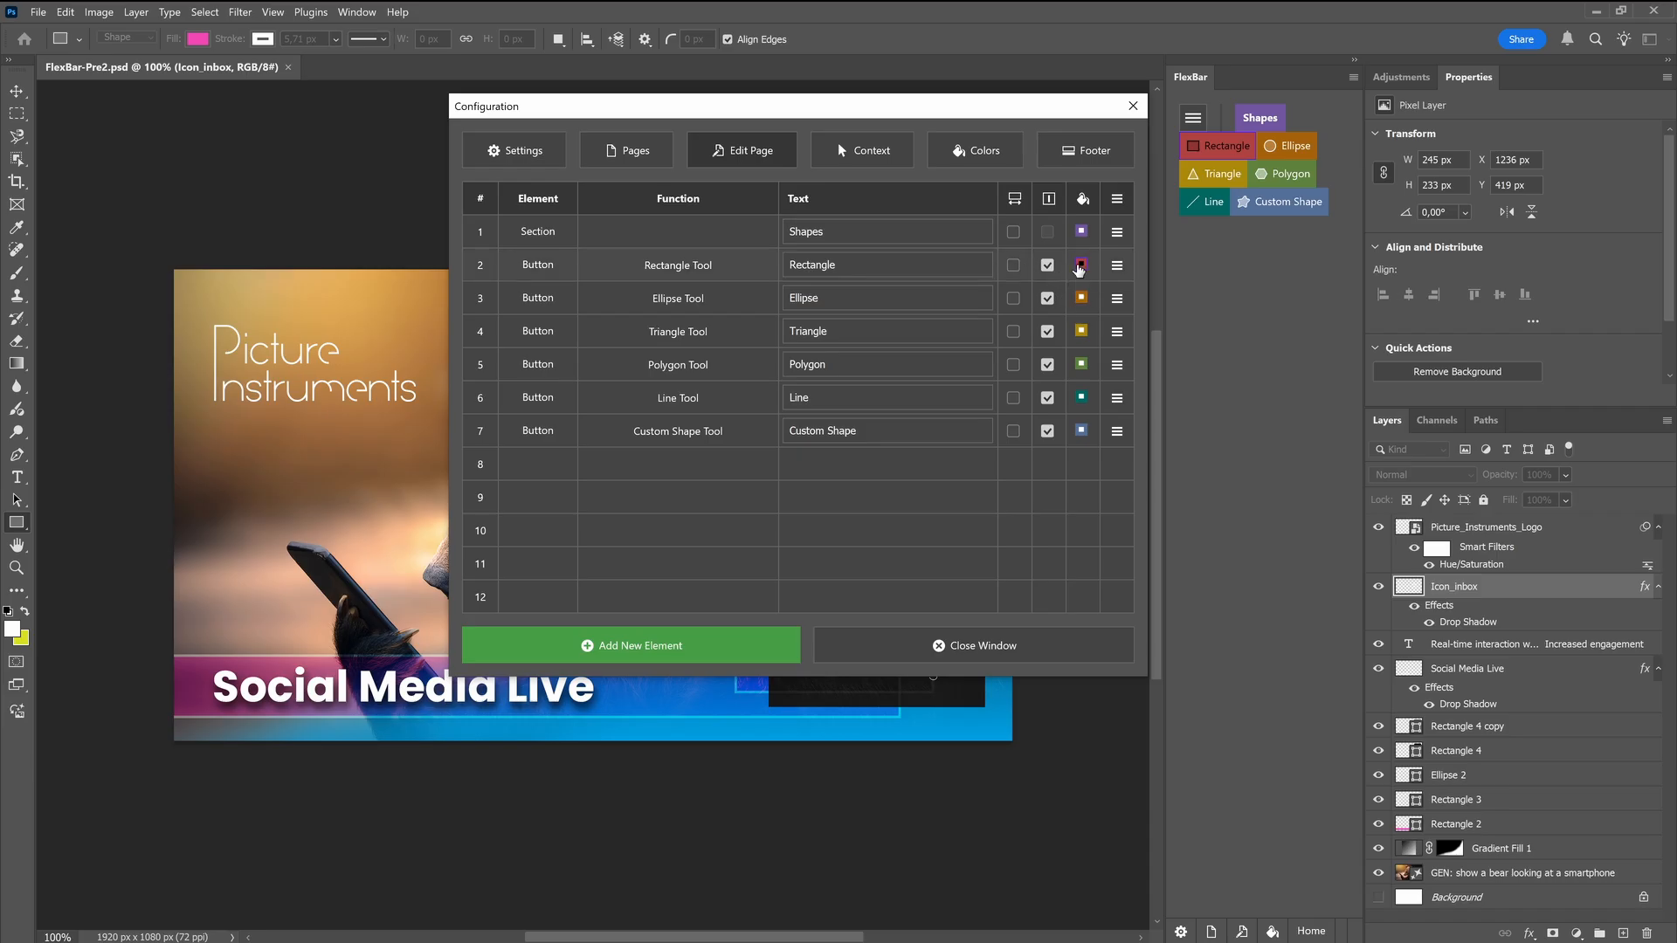
{"action": "left_click", "coordinate": [1080, 265]}
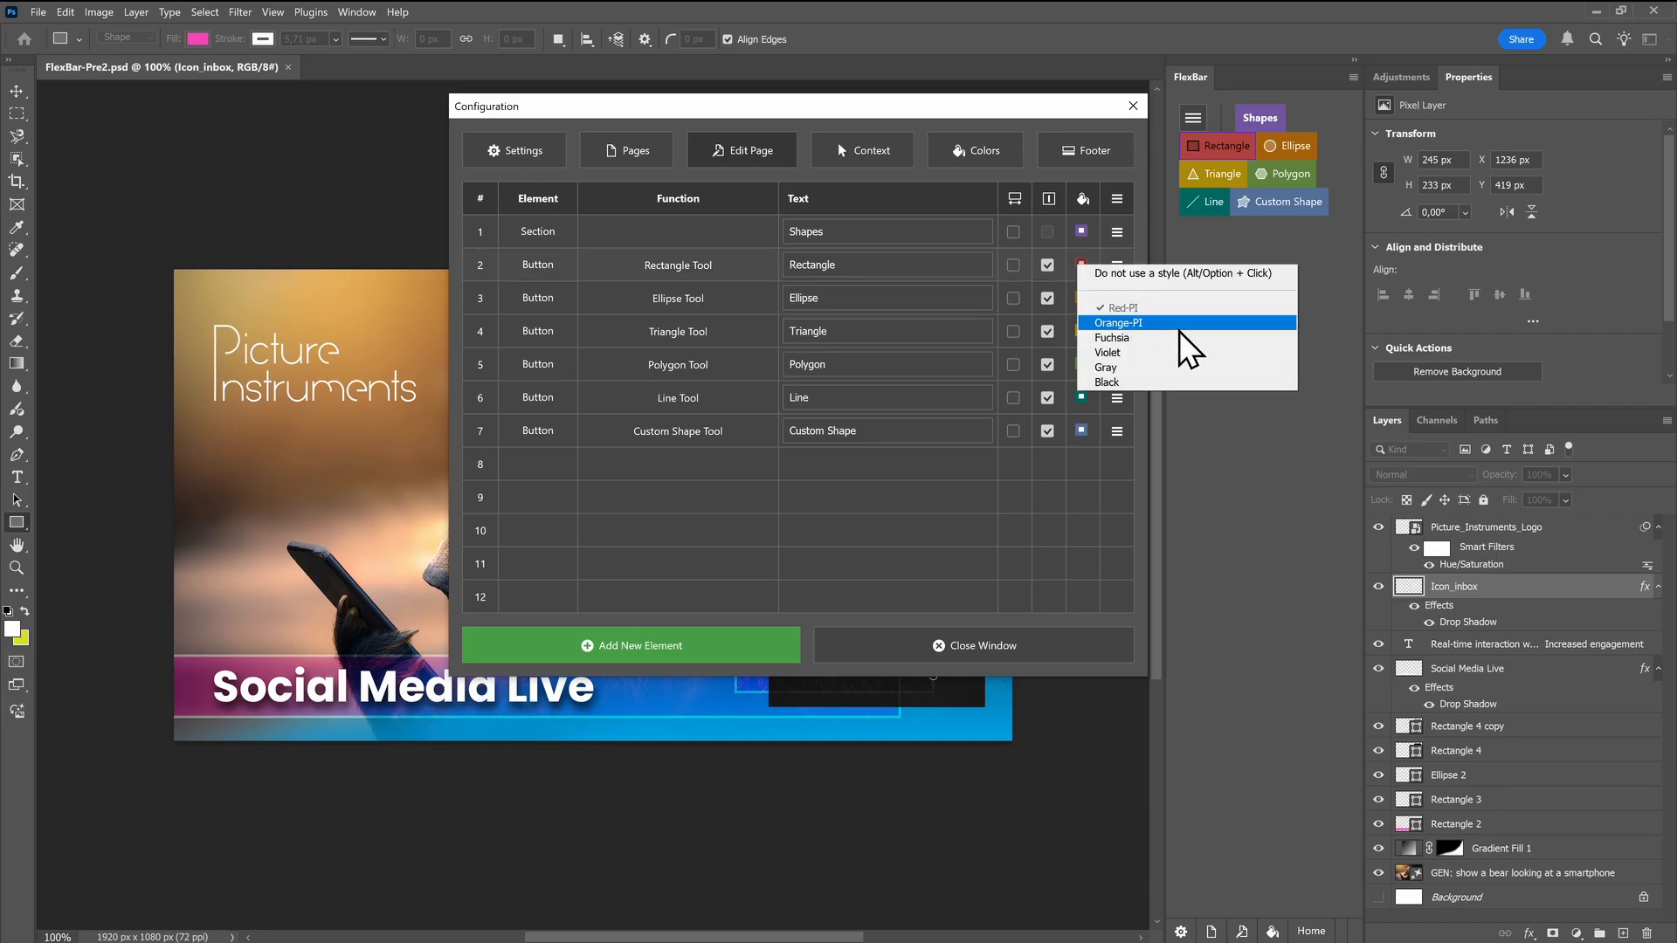
{"action": "left_click", "coordinate": [983, 150]}
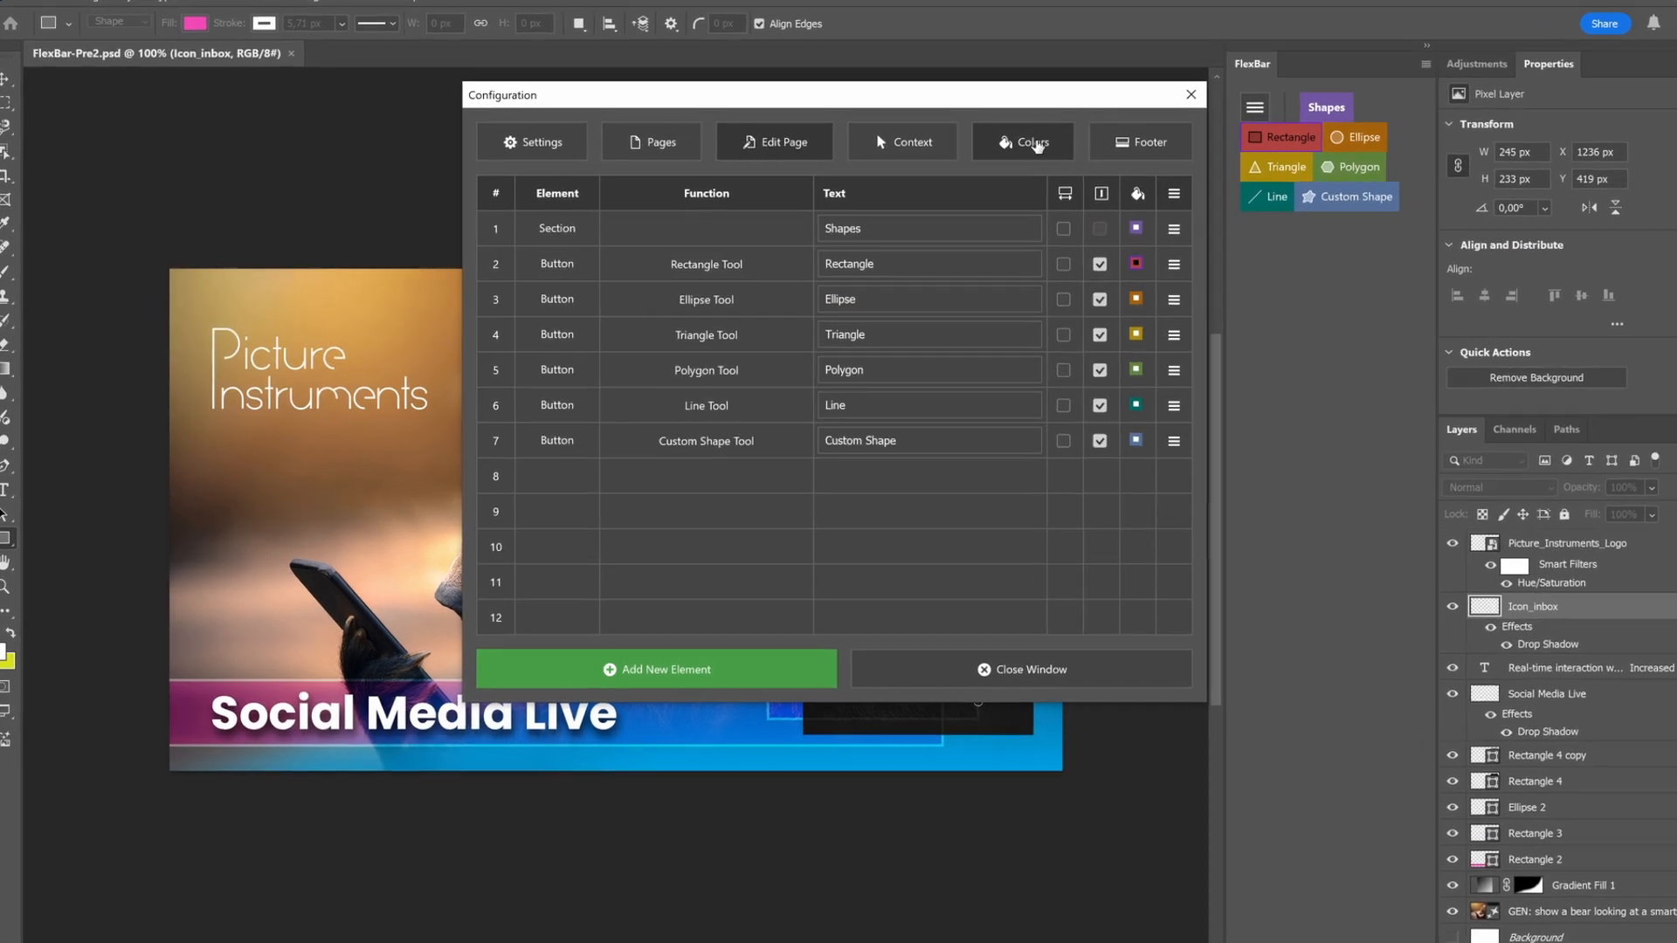
Set the Orange-PI style's second background color to the dark brown 704C1E and close the configuration
{"action": "left_click", "coordinate": [983, 150]}
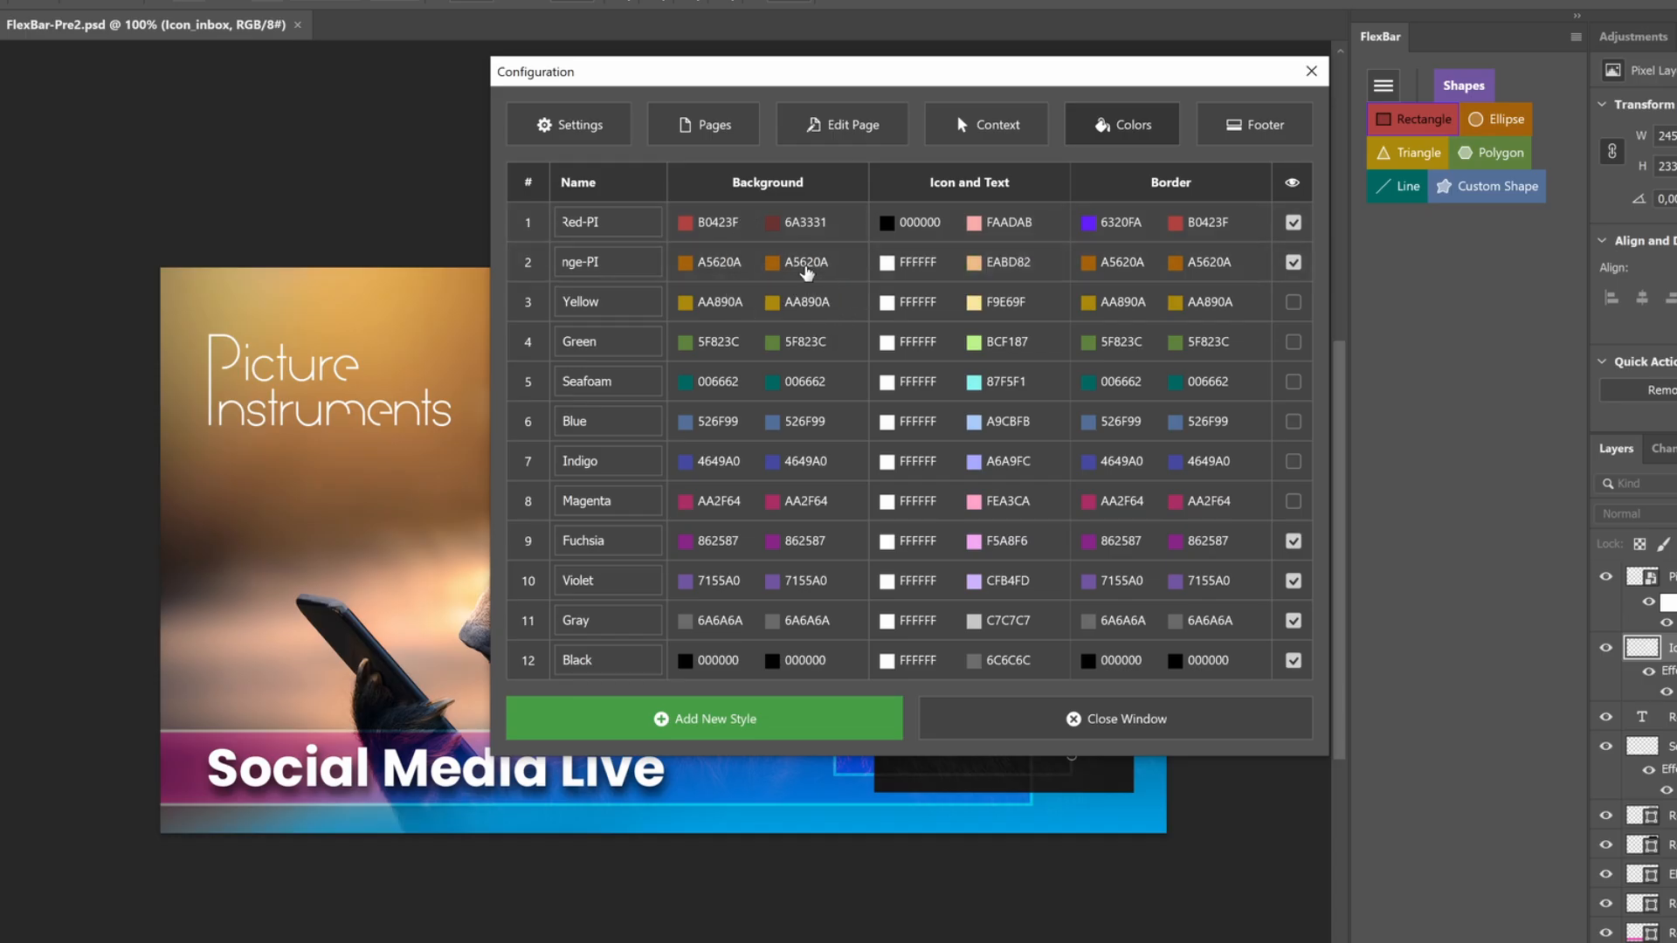
{"action": "left_click", "coordinate": [805, 266]}
{"action": "left_click", "coordinate": [333, 509]}
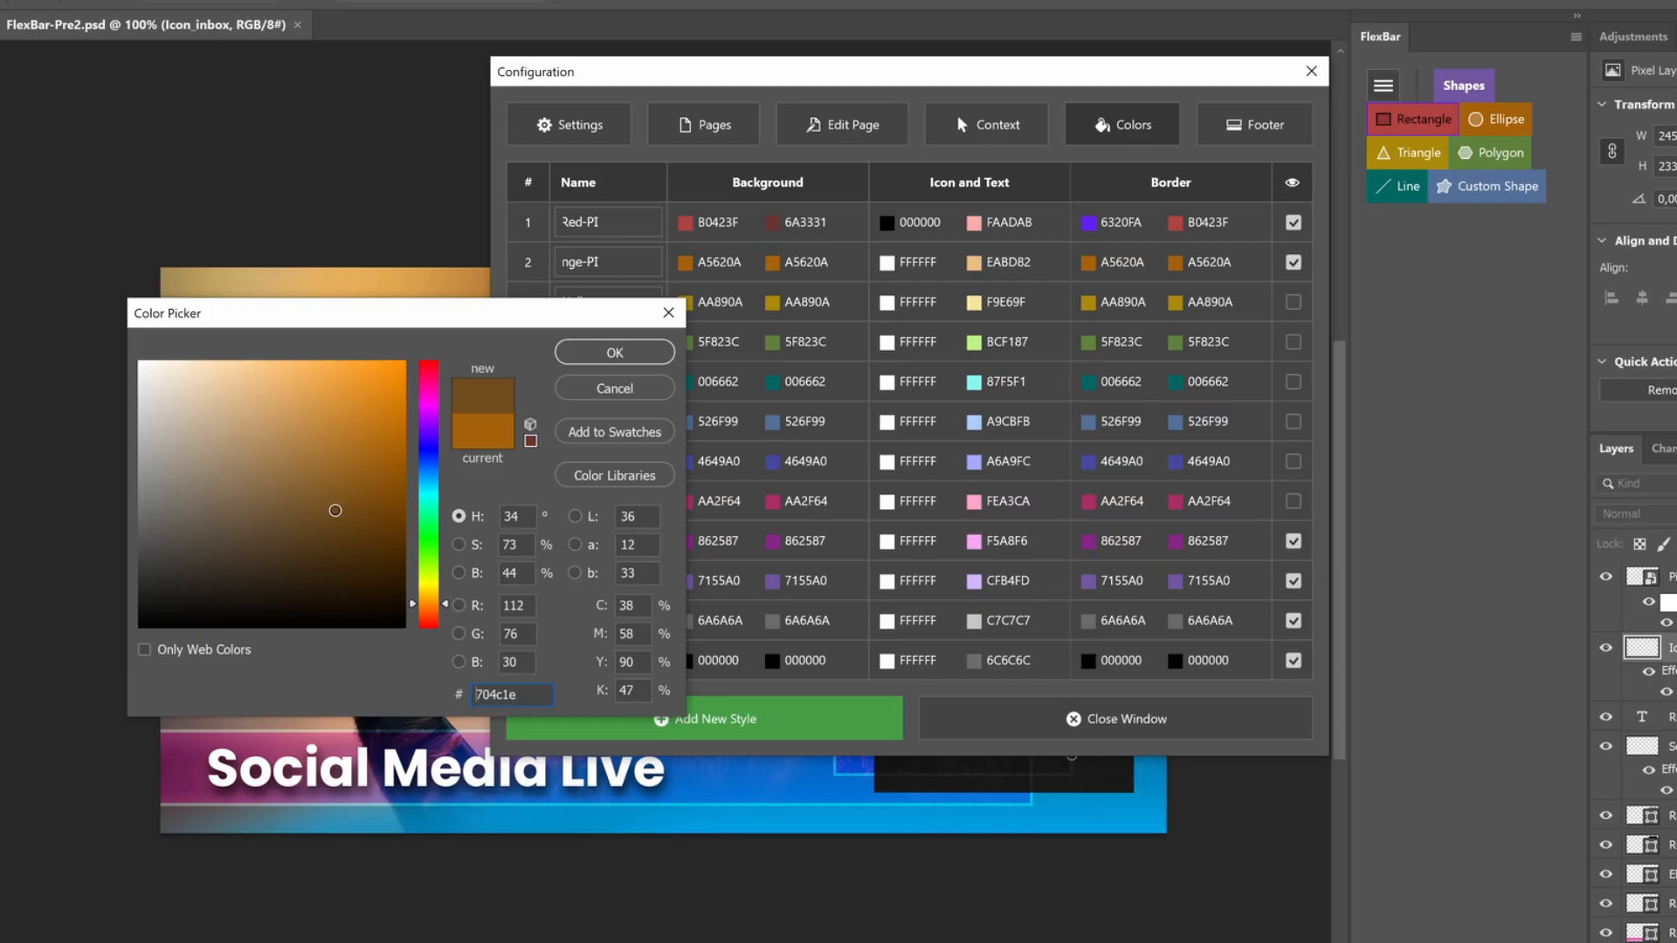
{"action": "left_click", "coordinate": [611, 352]}
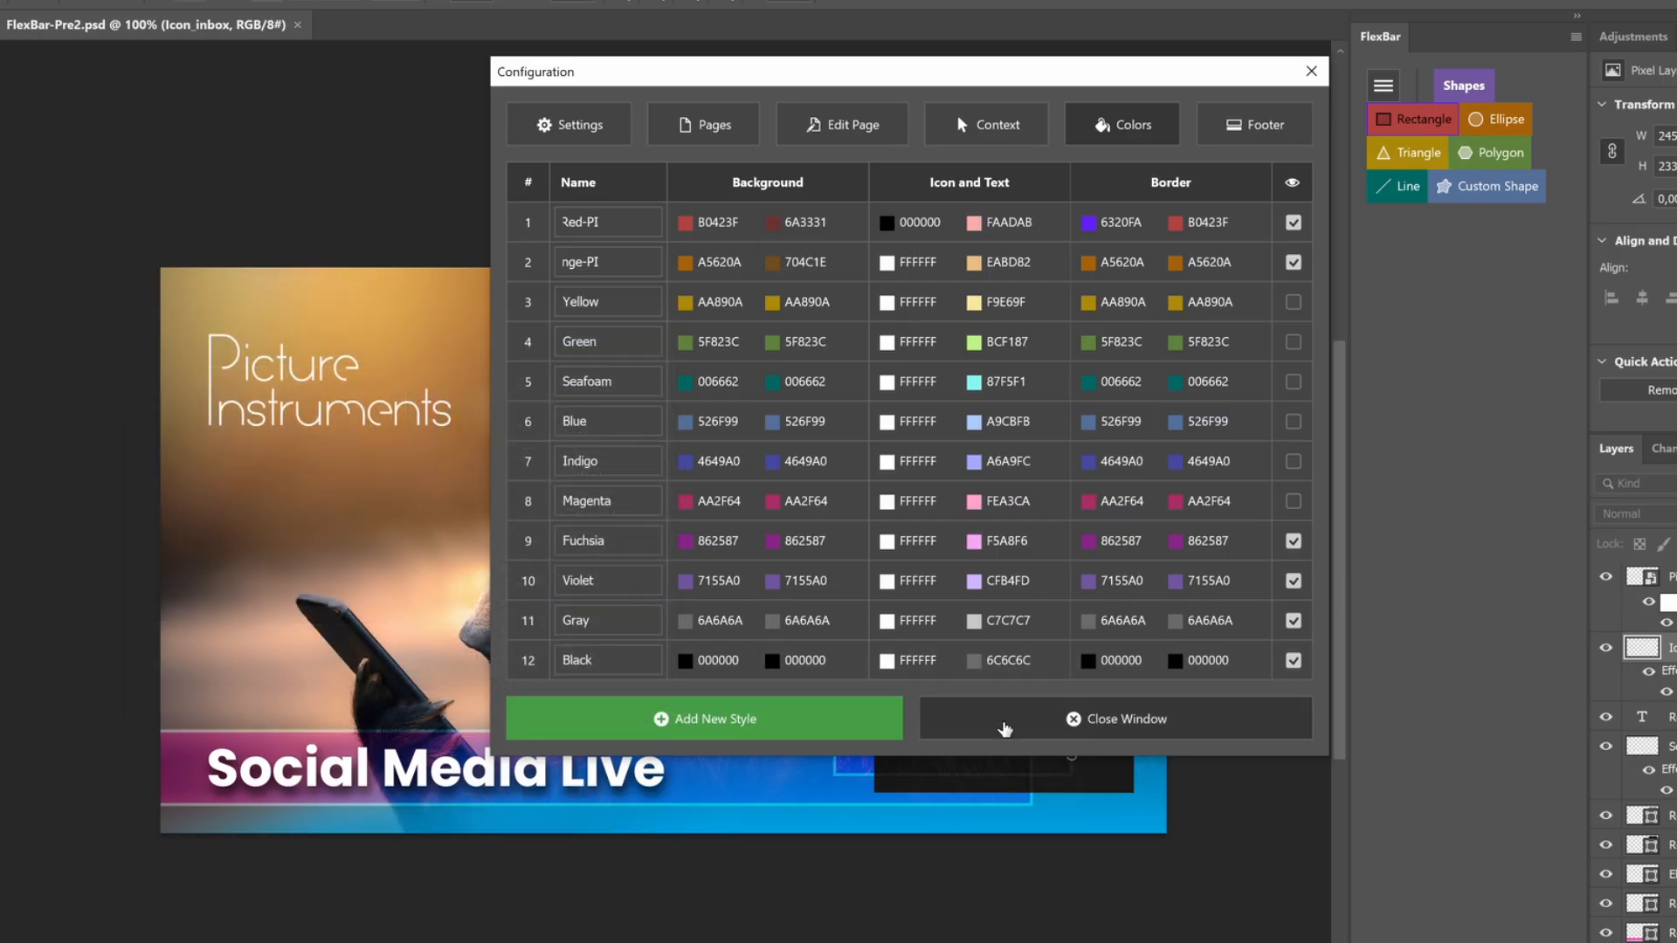
{"action": "left_click", "coordinate": [1007, 723]}
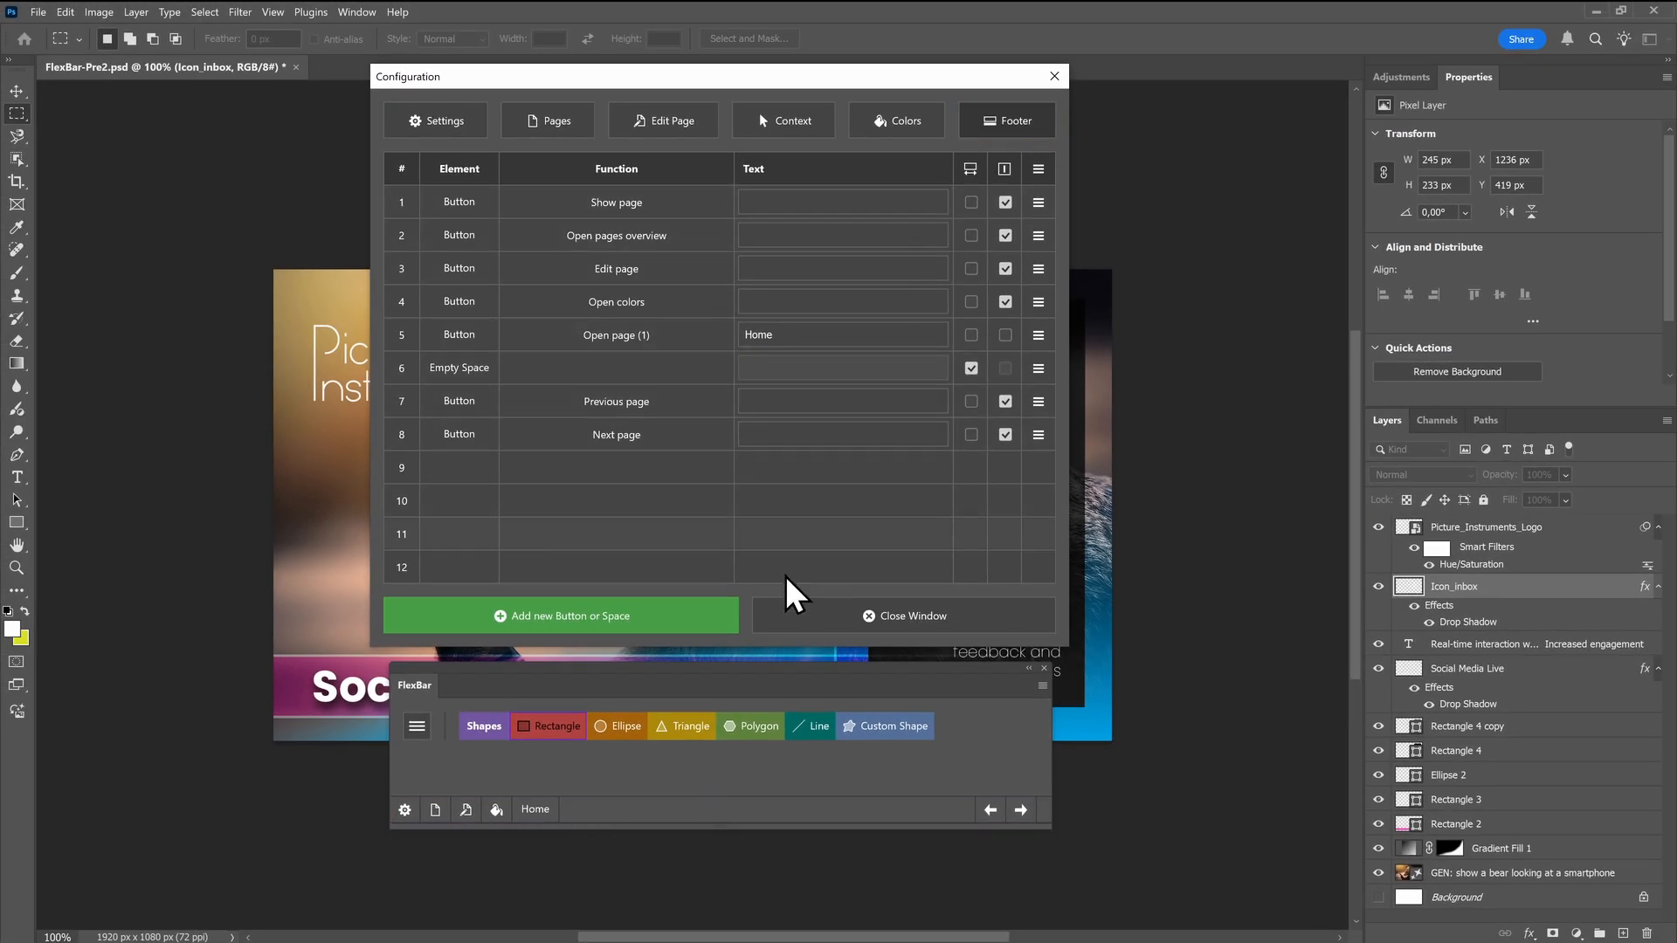
Close the footer configuration and try the footer's page navigation by opening Home and stepping back through the previous pages
{"action": "left_click", "coordinate": [791, 626]}
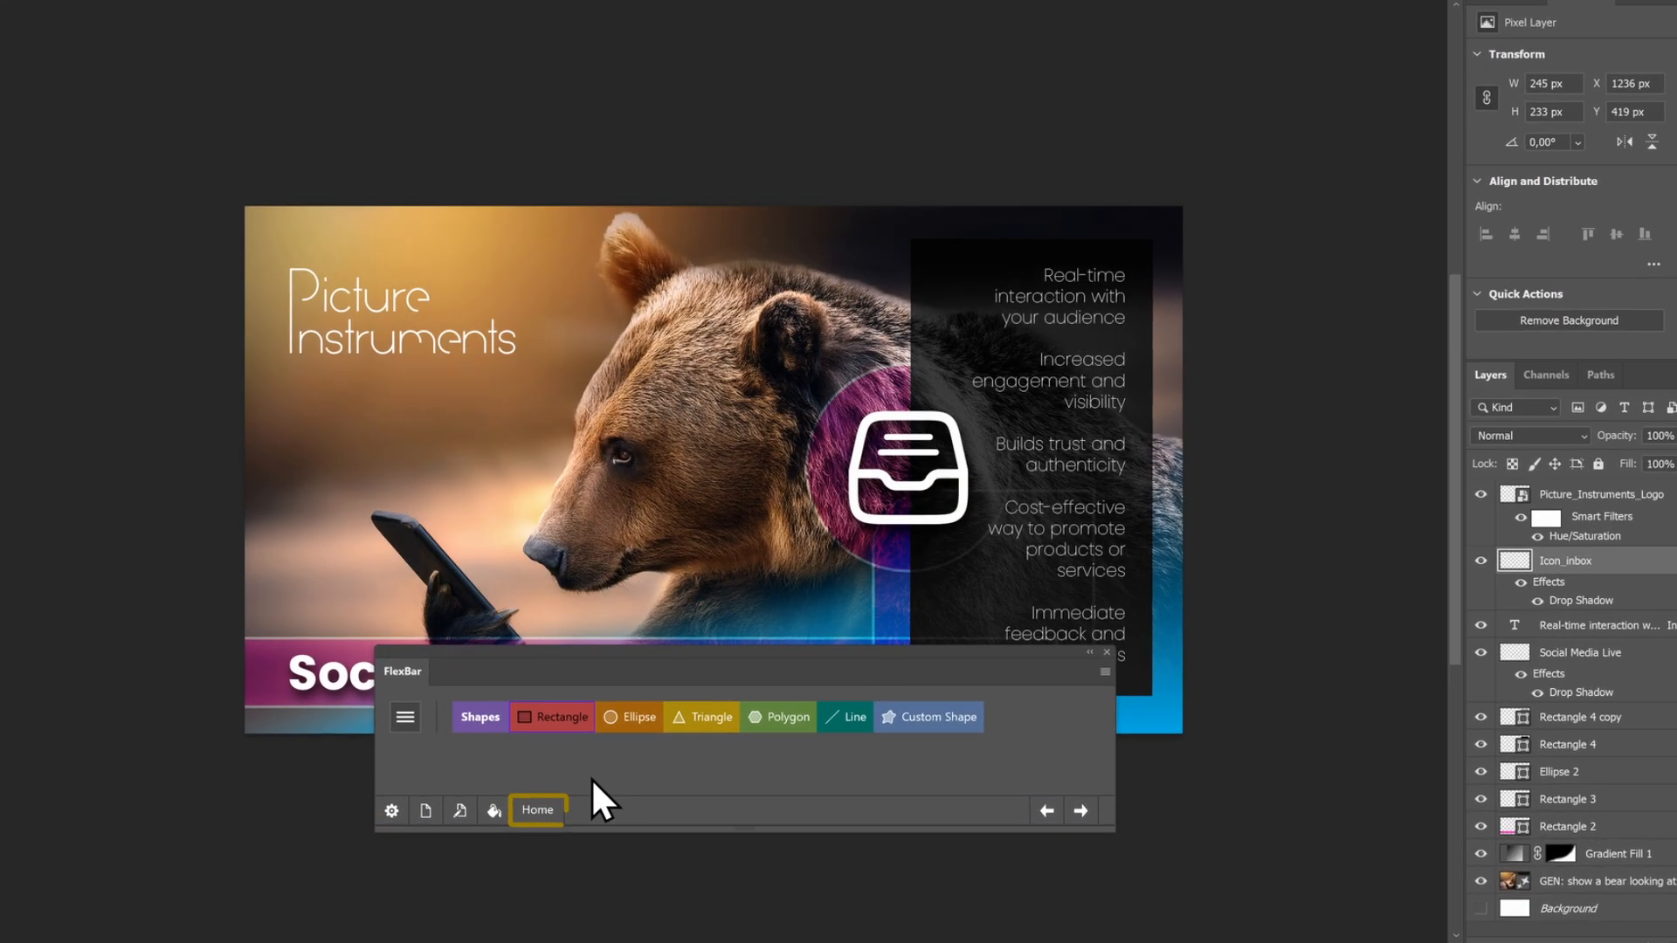
{"action": "left_click", "coordinate": [539, 812]}
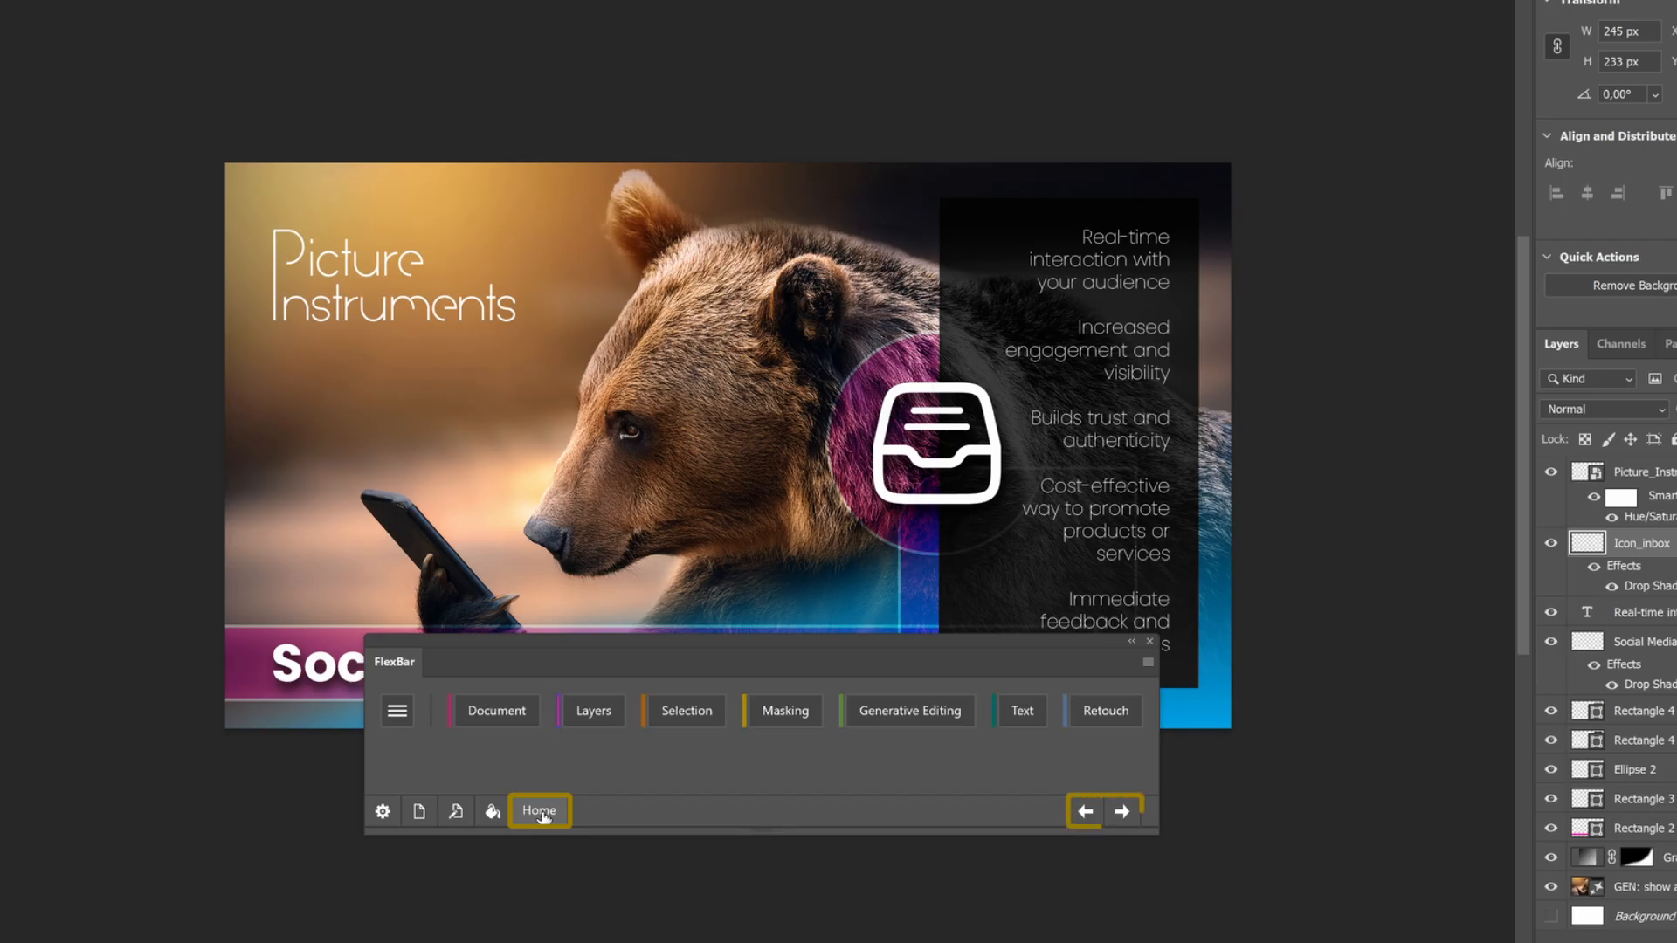
{"action": "left_click", "coordinate": [1084, 813]}
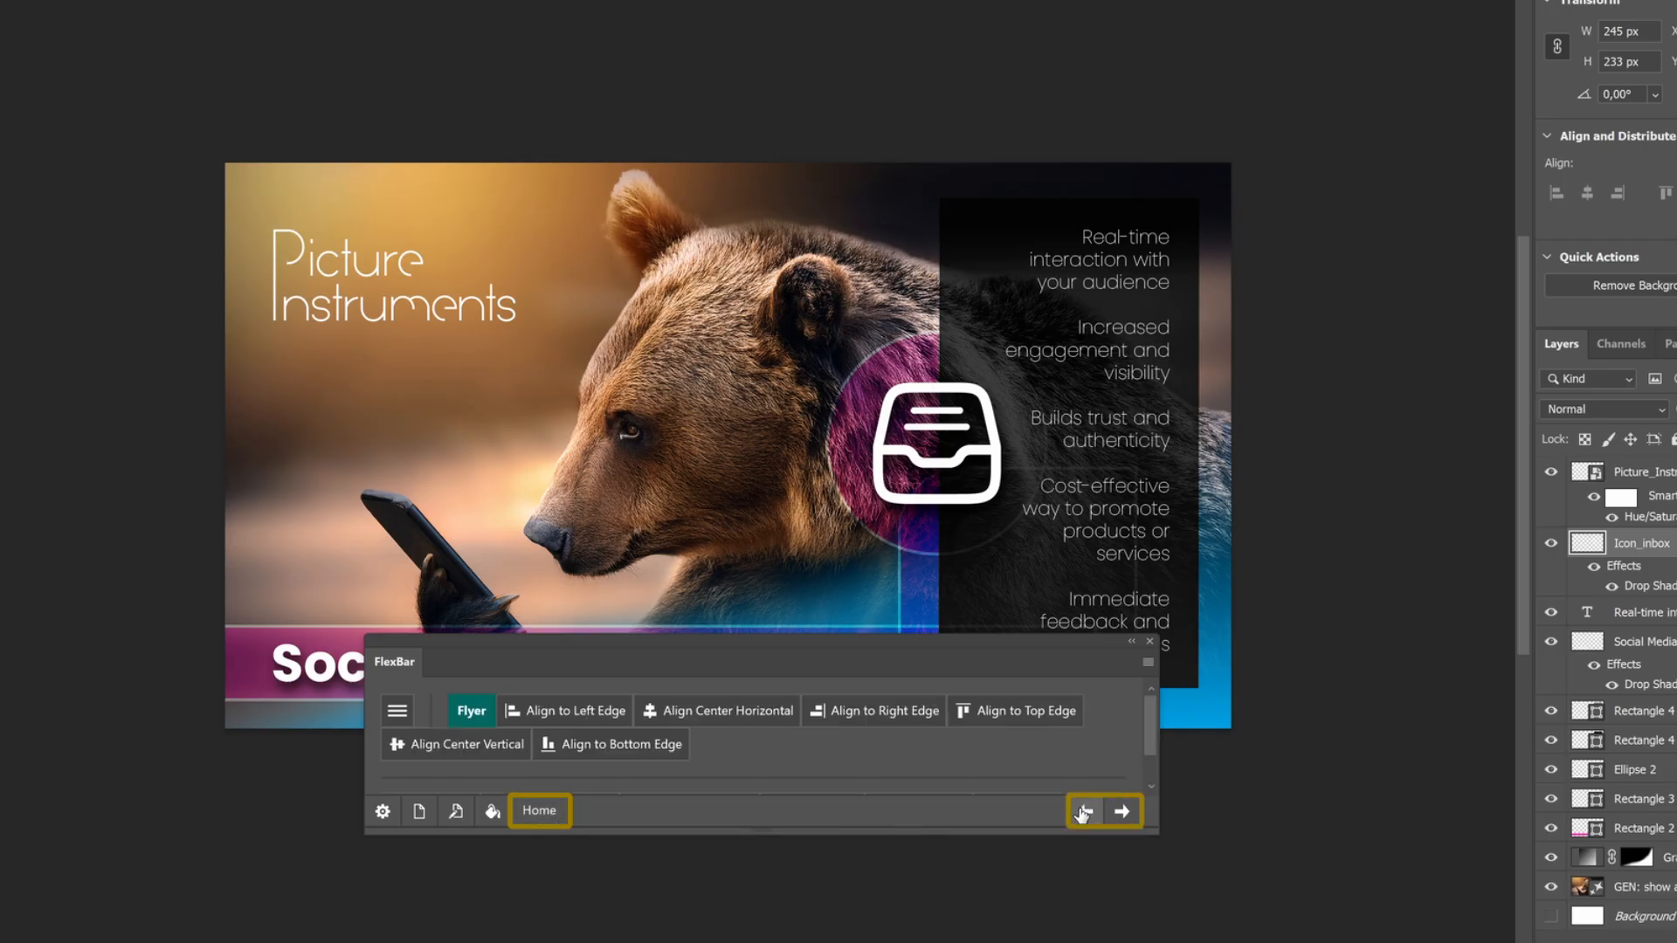
{"action": "left_click", "coordinate": [1084, 814]}
{"action": "left_click", "coordinate": [1084, 813]}
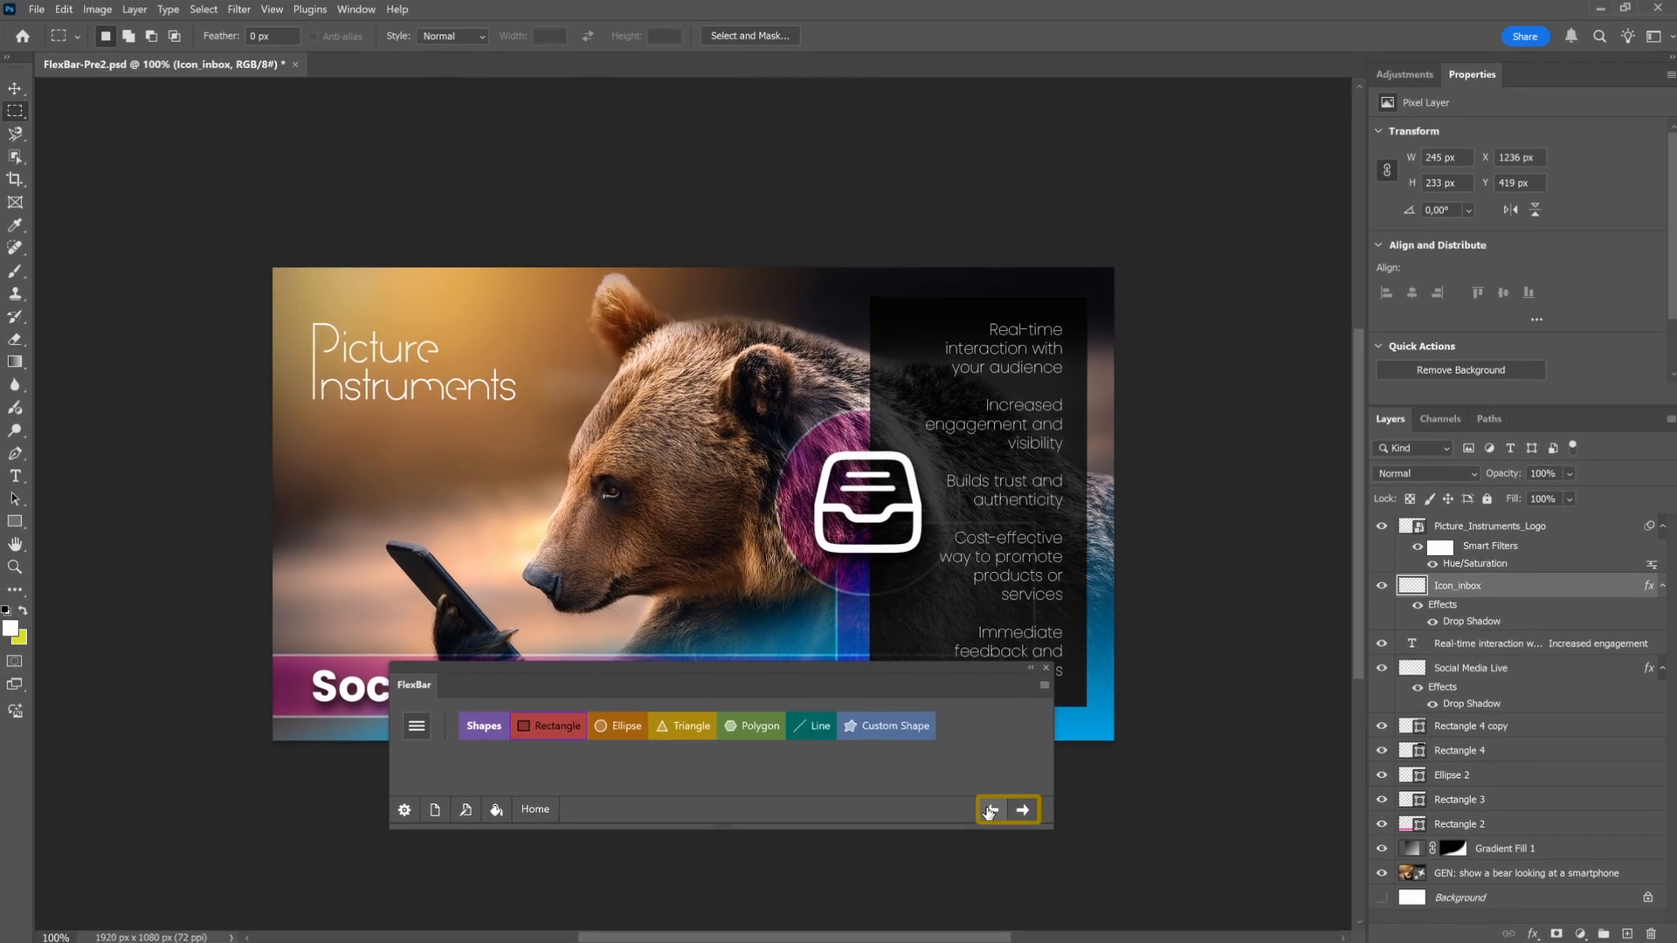
Search the functions for "gen" and add a Generative Fill button at the end of the FlexBar footer
{"action": "left_click", "coordinate": [405, 811]}
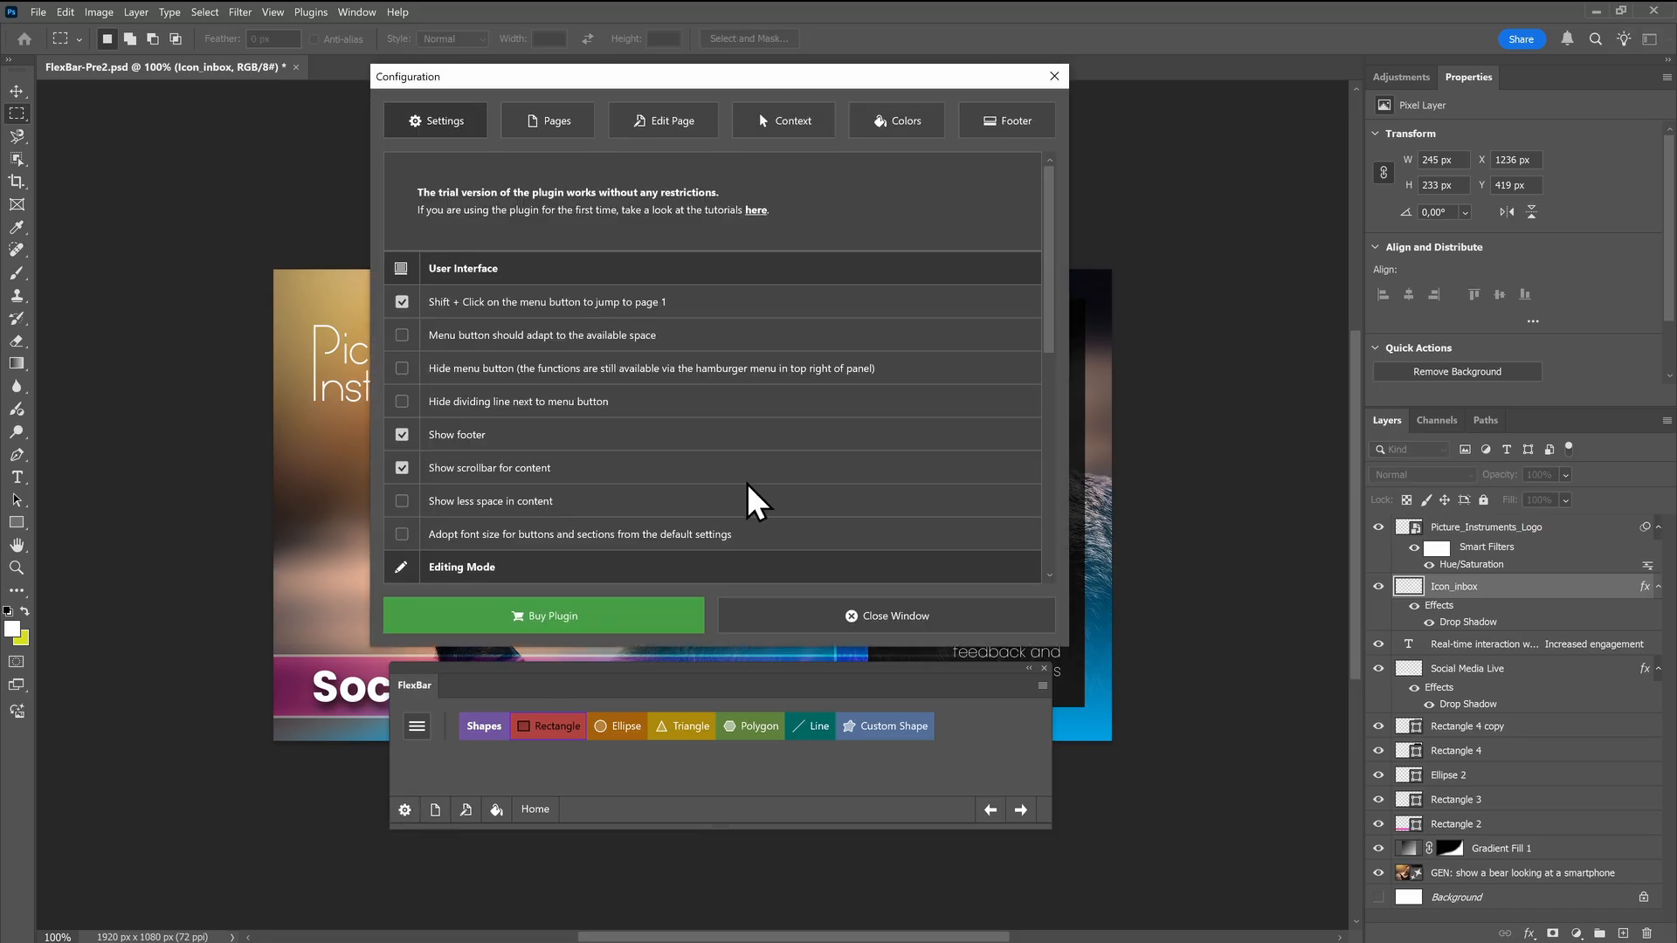
{"action": "left_click", "coordinate": [998, 123]}
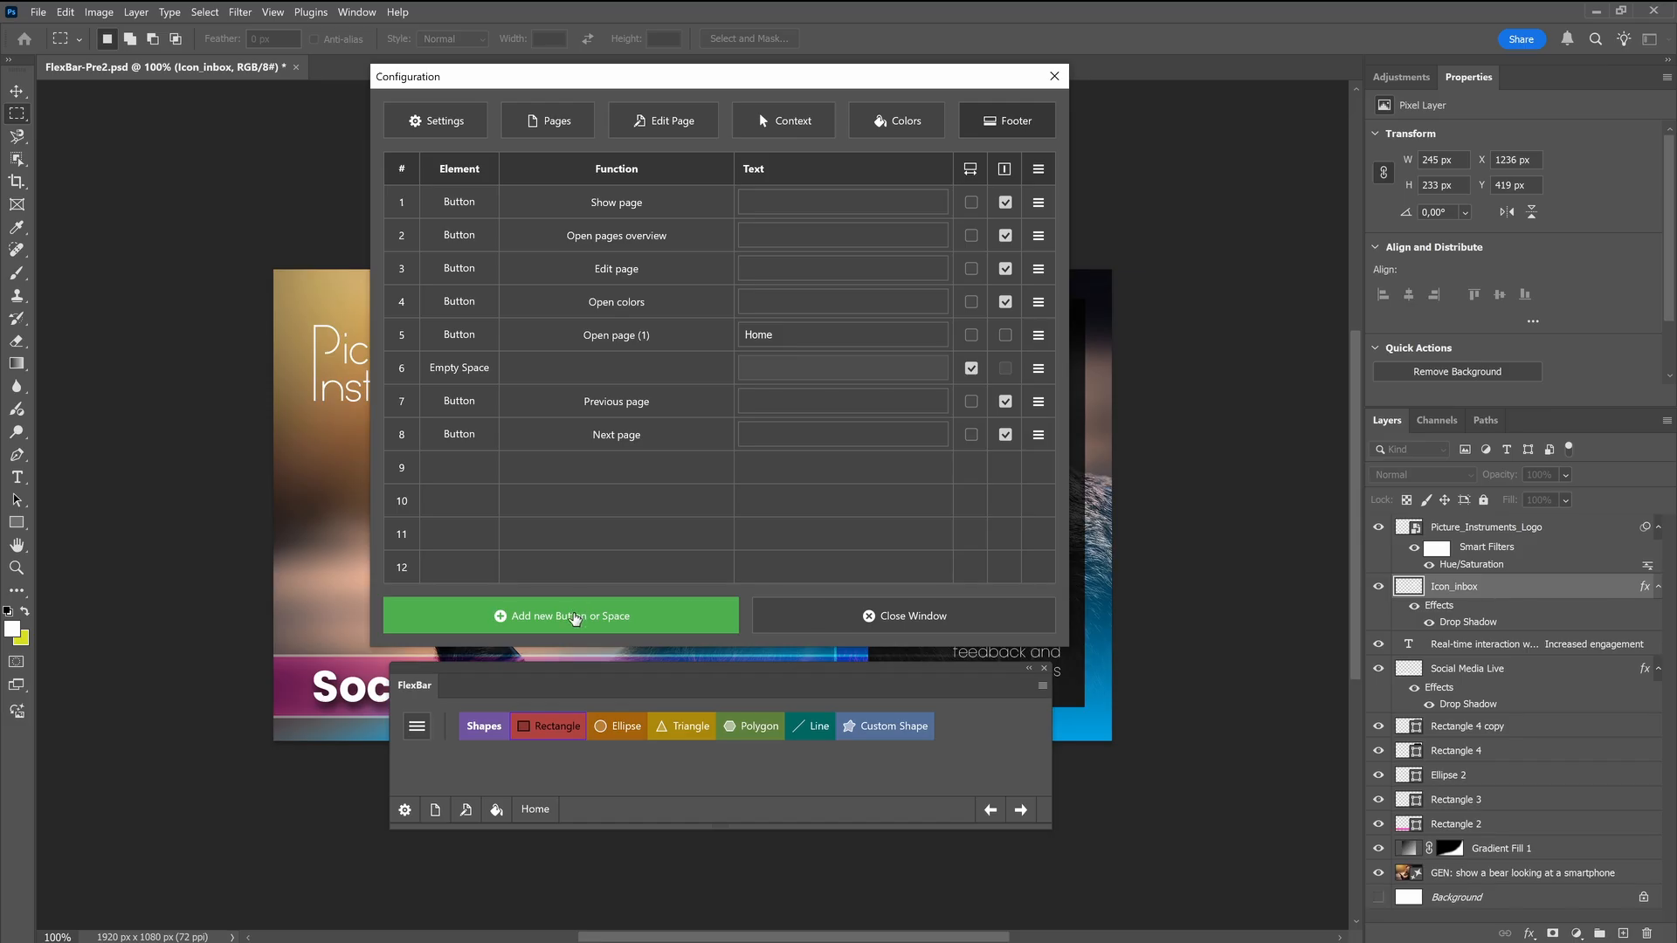
{"action": "left_click", "coordinate": [575, 618]}
{"action": "left_click", "coordinate": [585, 625]}
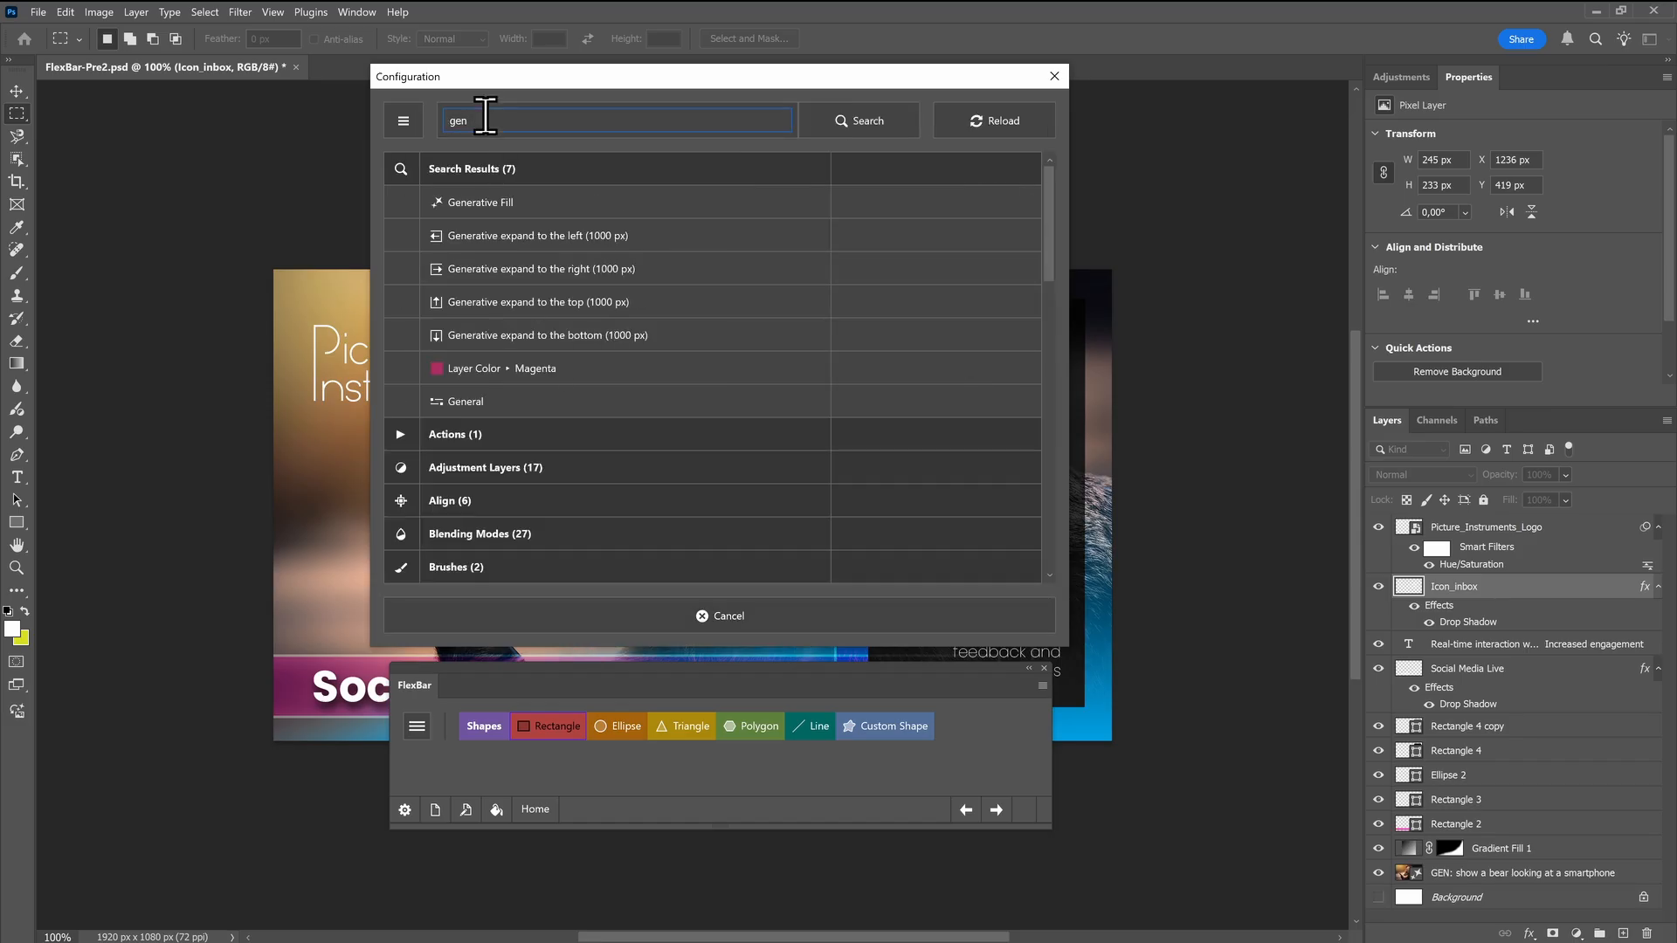
{"action": "left_click", "coordinate": [503, 206]}
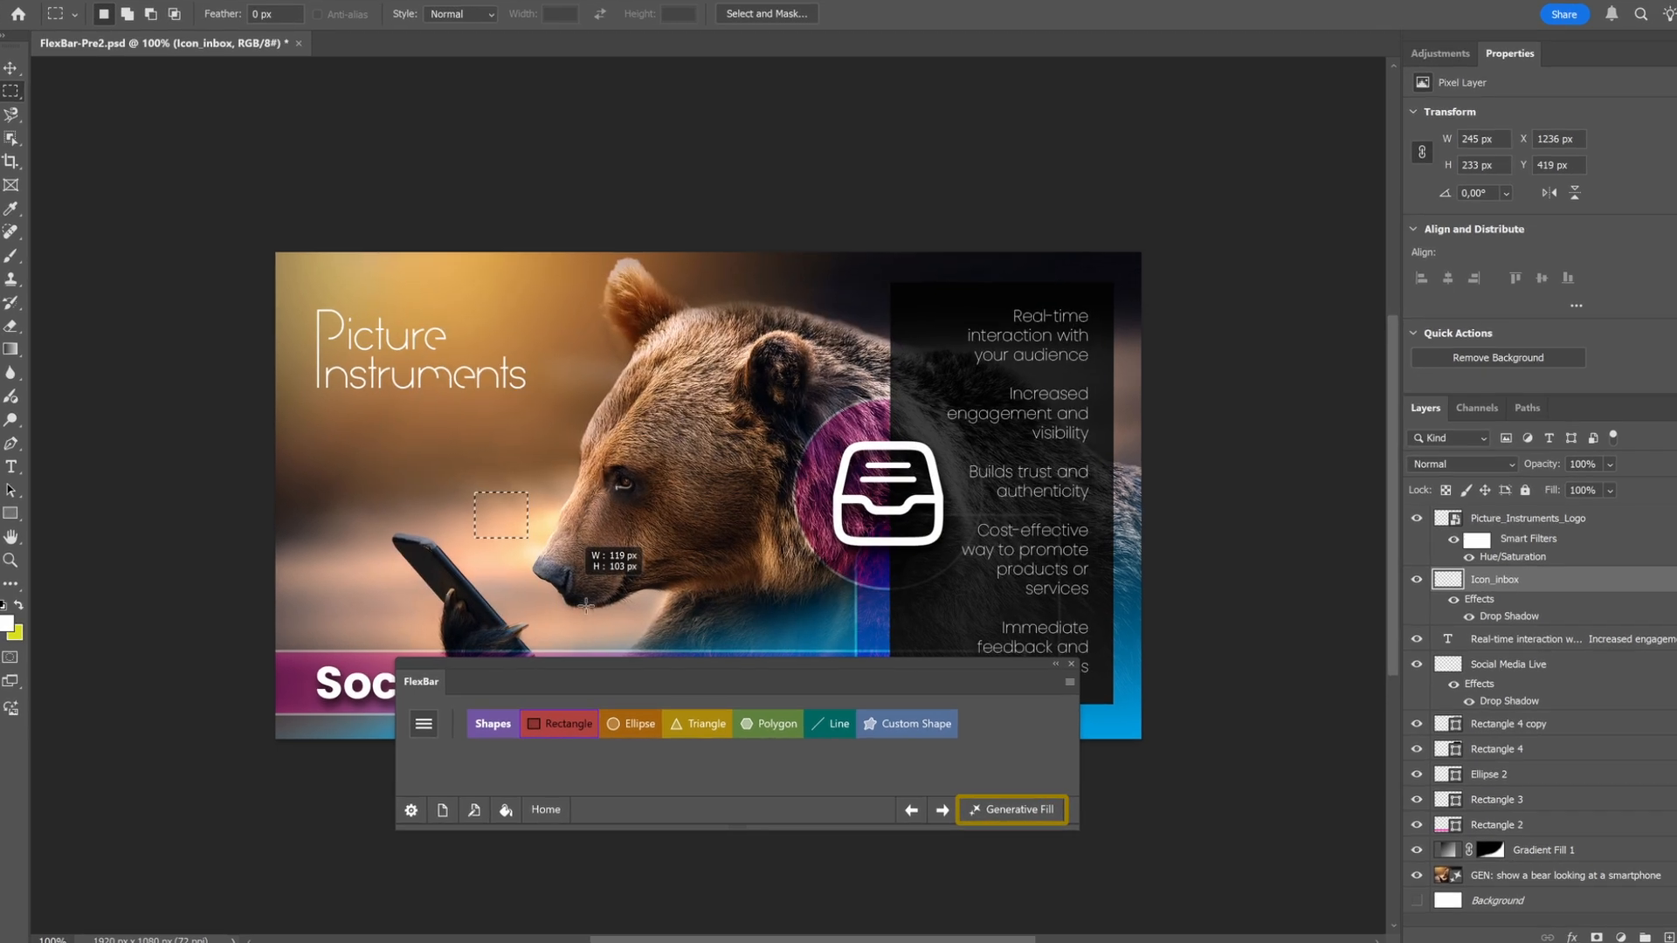
{"action": "left_click_drag", "start_coordinate": [586, 606], "coordinate": [613, 607]}
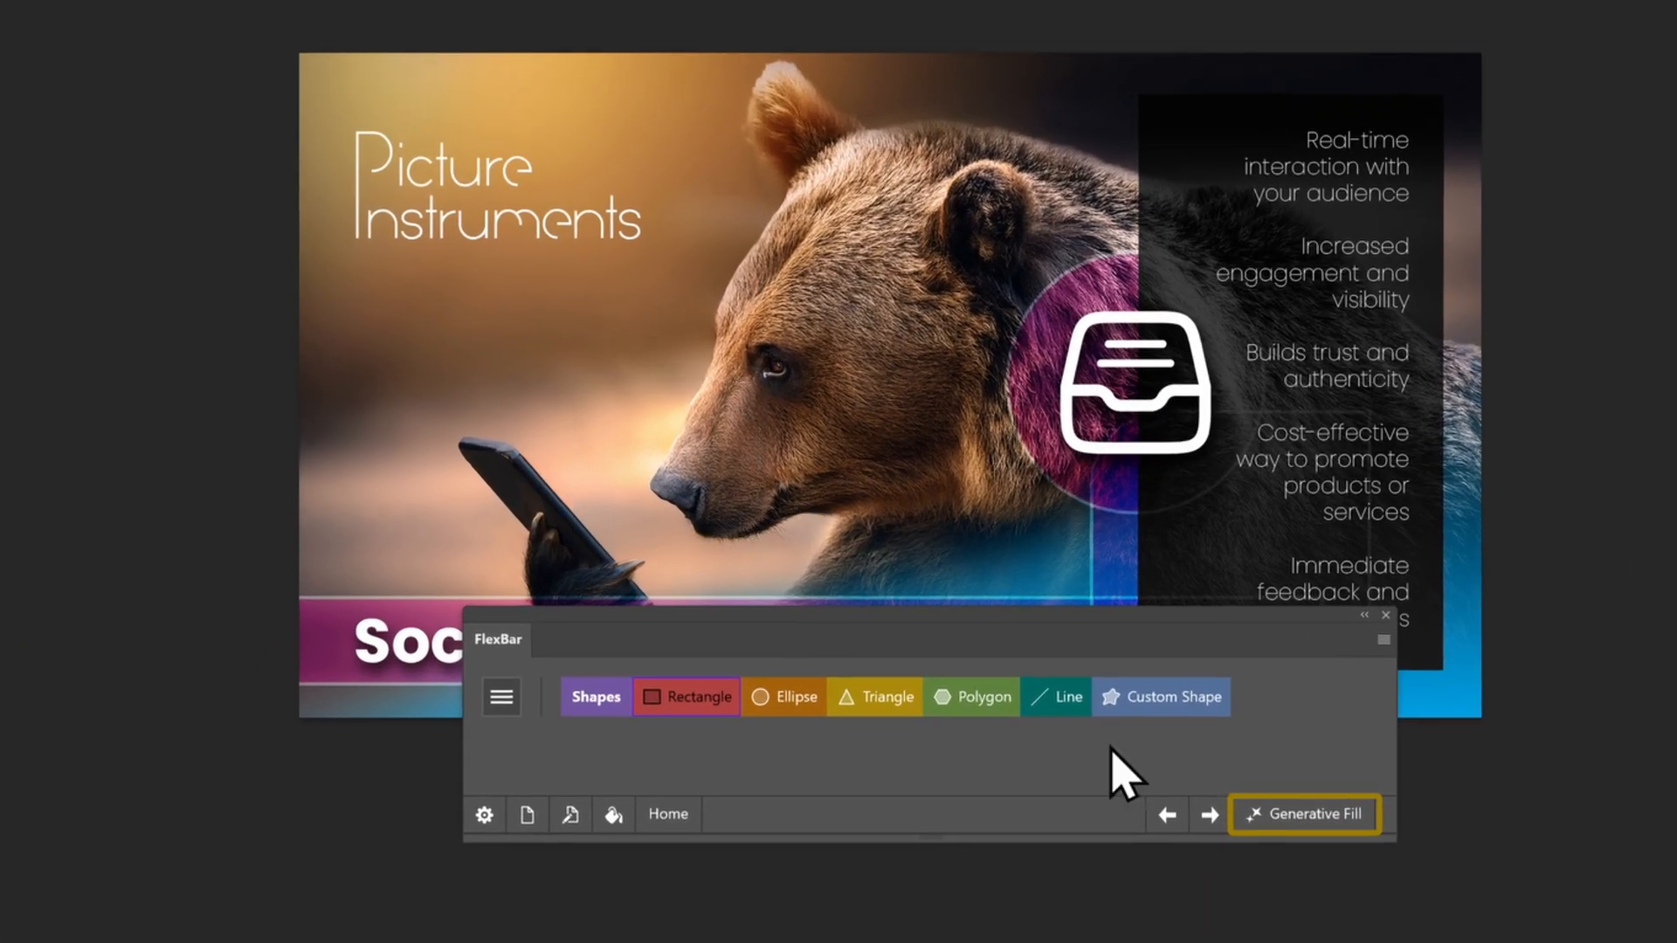
Run Generative Fill from the footer on the selection around the bear's nose with the prompt "Butterfly on nose" and choose a variation
{"action": "left_click", "coordinate": [1012, 809]}
{"action": "left_click", "coordinate": [285, 782]}
{"action": "type", "text": "Butterfly on nose"}
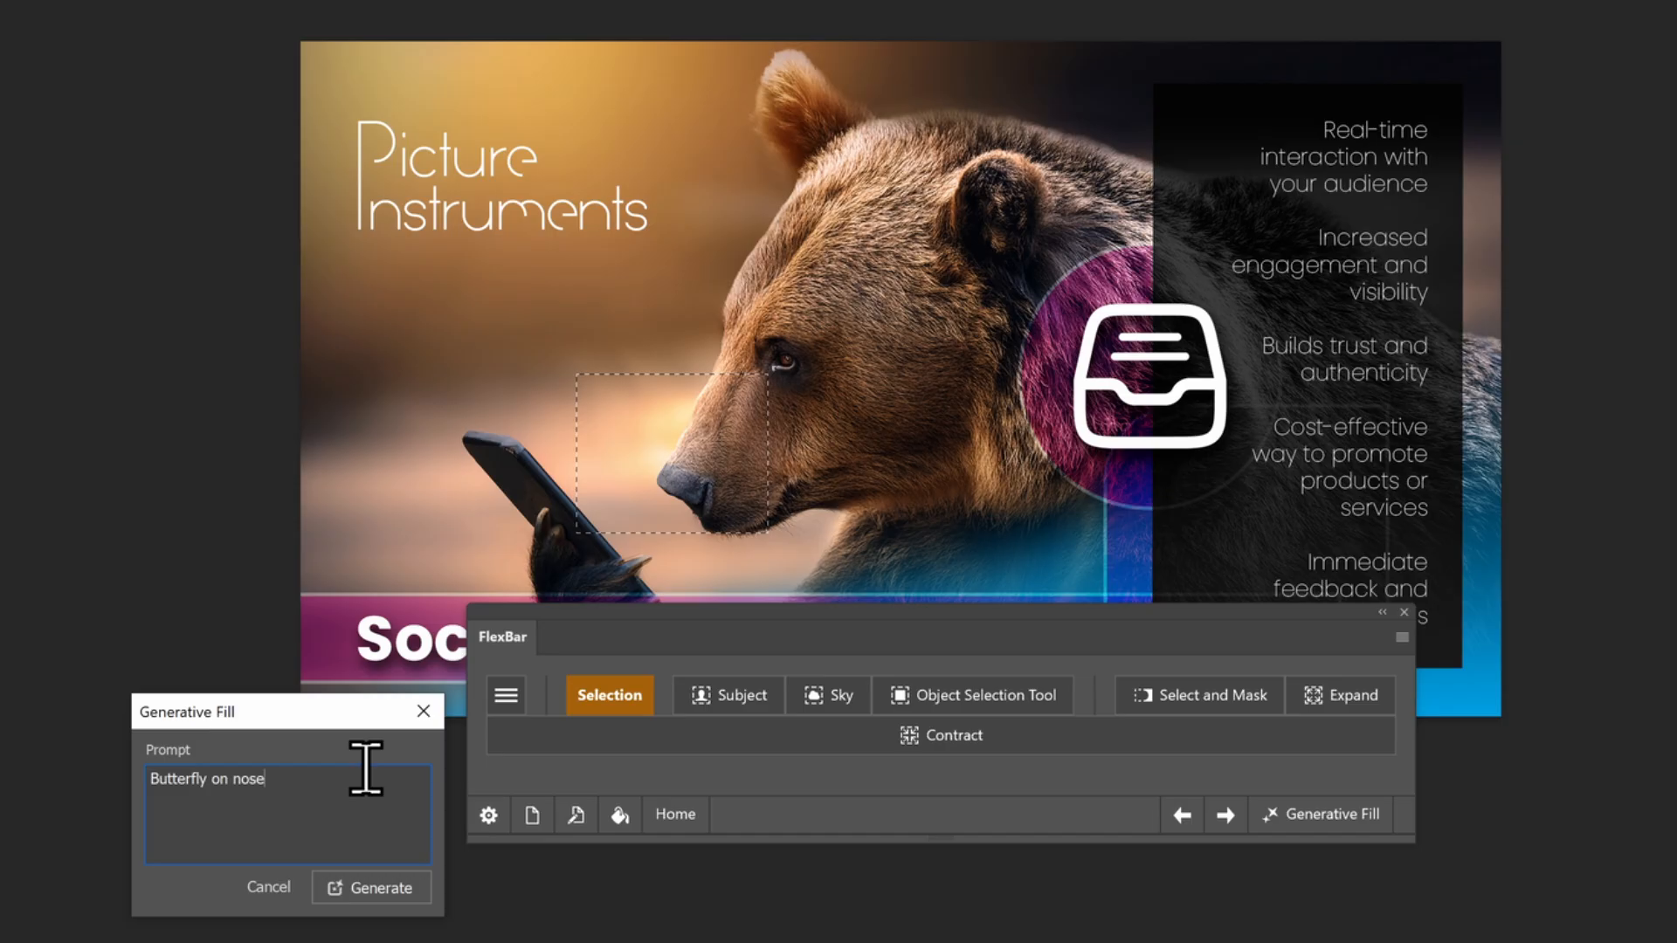
{"action": "left_click", "coordinate": [373, 900]}
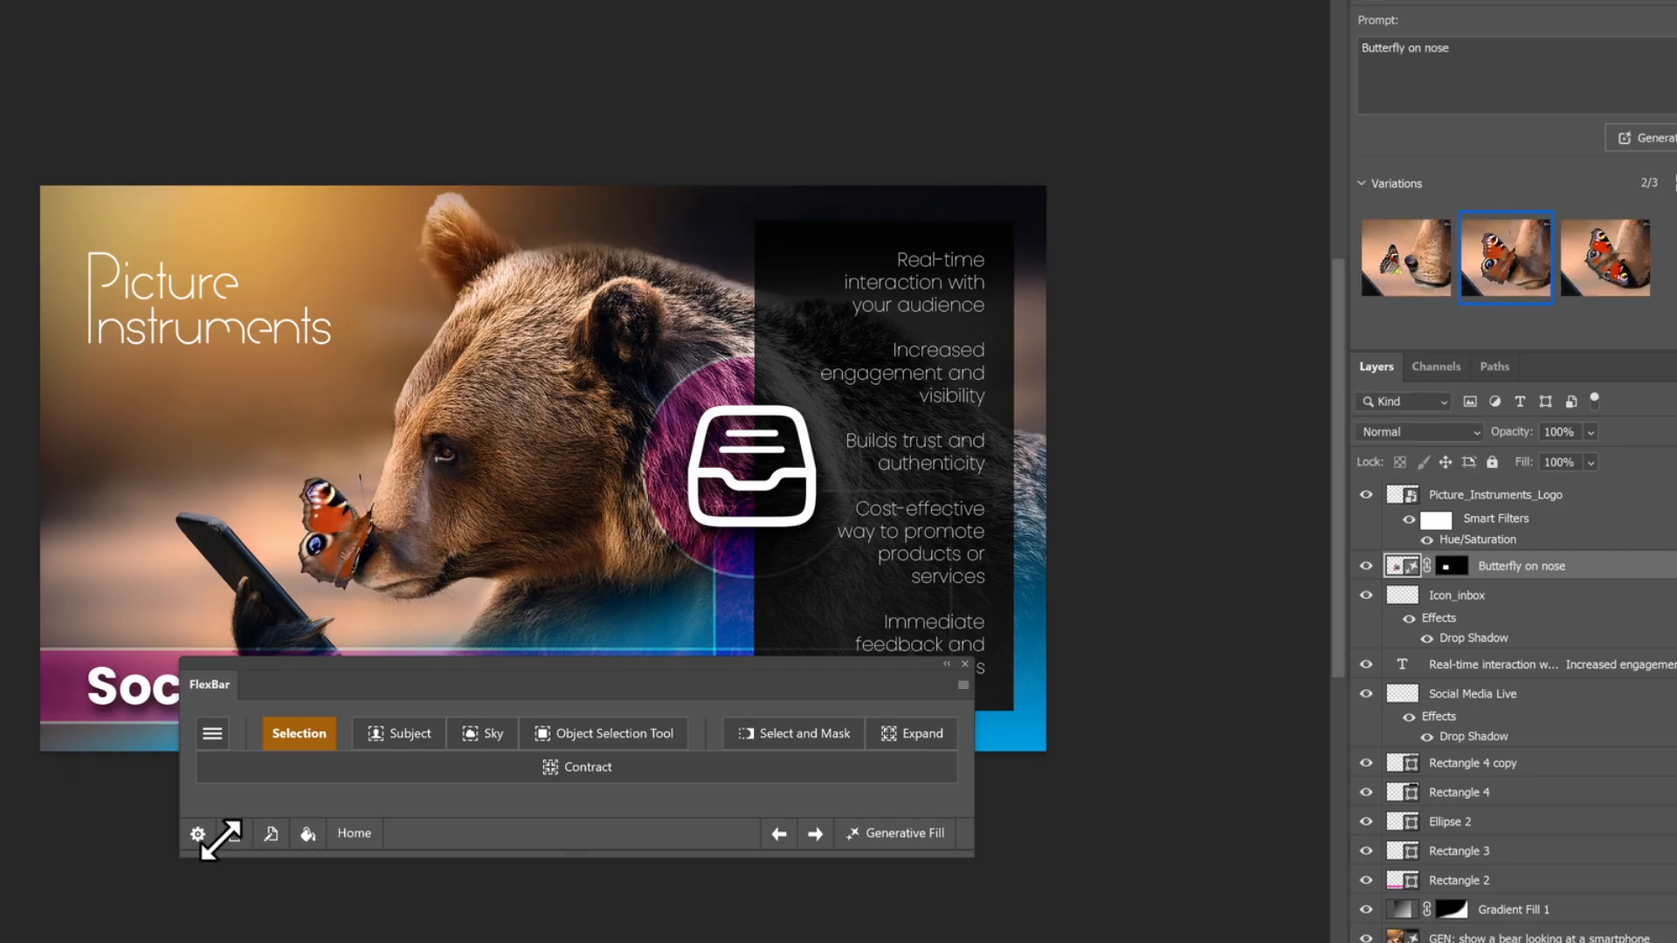
{"action": "left_click", "coordinate": [1392, 274]}
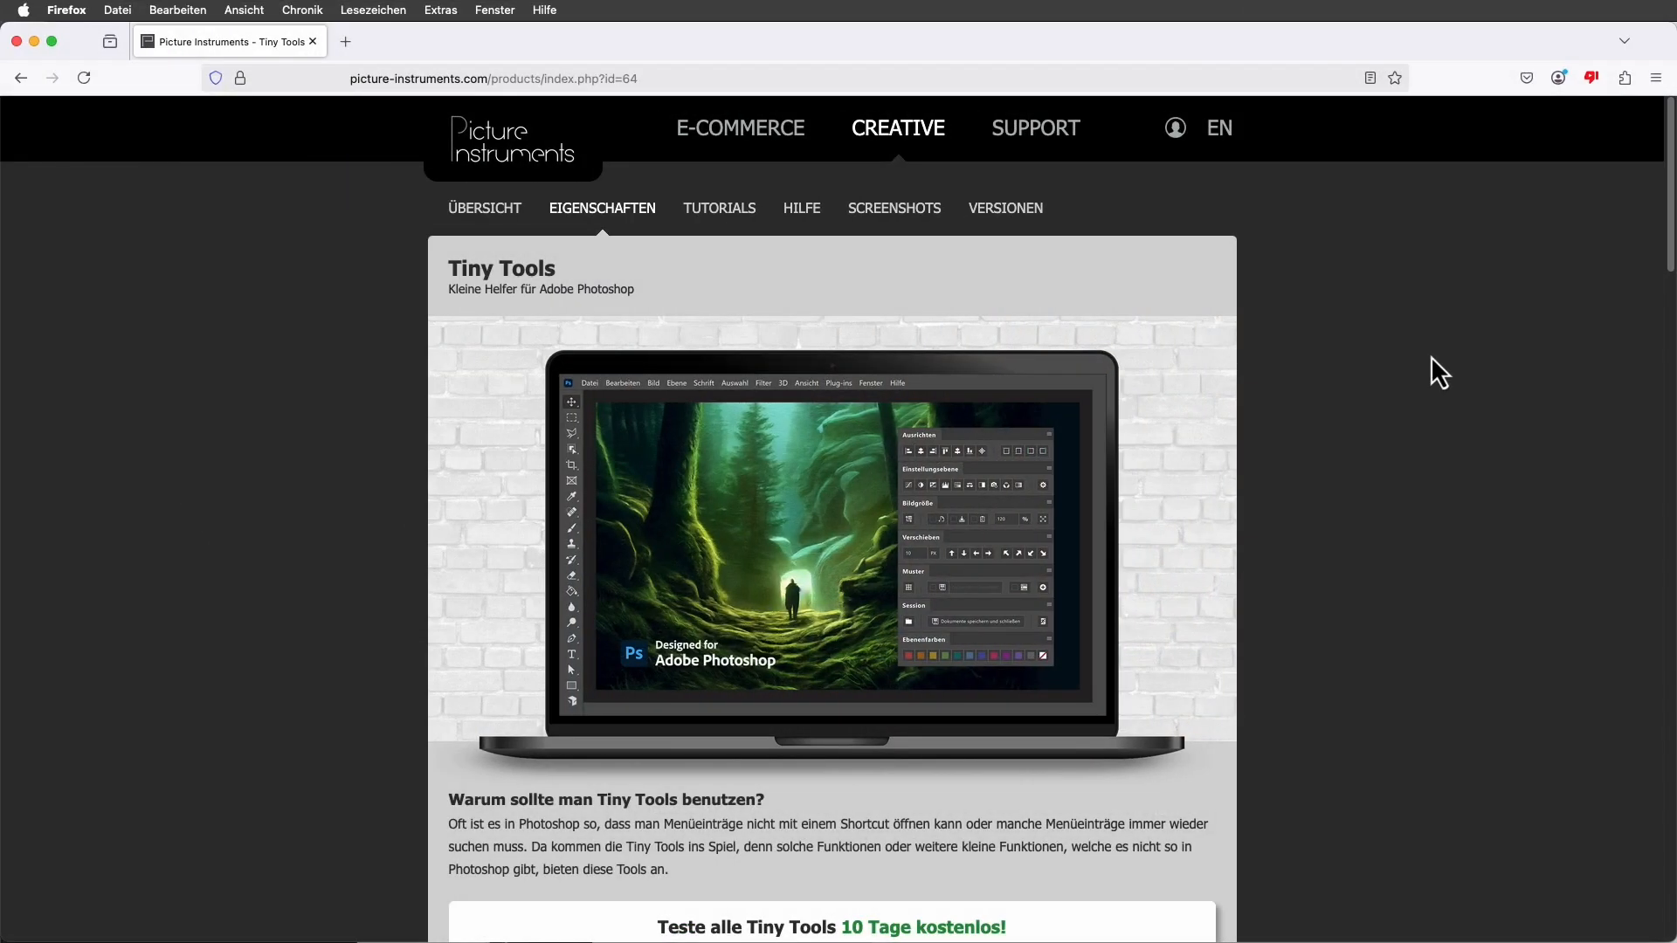
Look through the Tiny Tools plugin descriptions on the Picture Instruments product page in Firefox
{"action": "scroll", "coordinate": [1431, 355], "scroll_direction": "down", "scroll_amount": 7}
{"action": "scroll", "coordinate": [1431, 354], "scroll_direction": "down", "scroll_amount": 15}
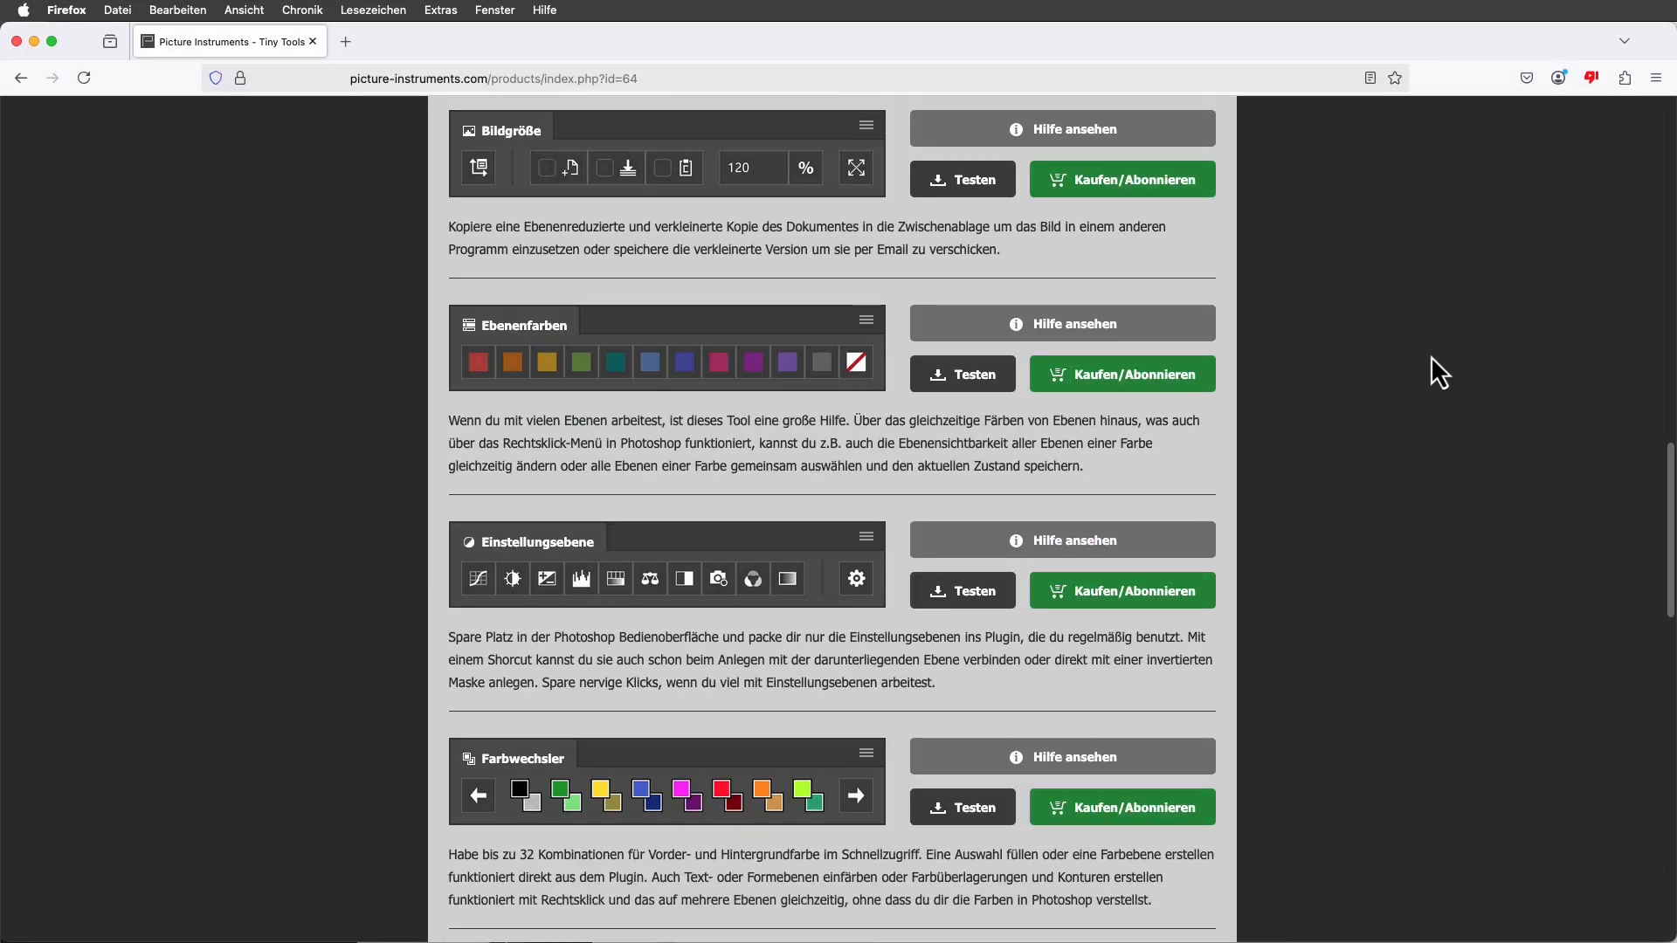
{"action": "scroll", "coordinate": [1431, 355], "scroll_direction": "down", "scroll_amount": 4}
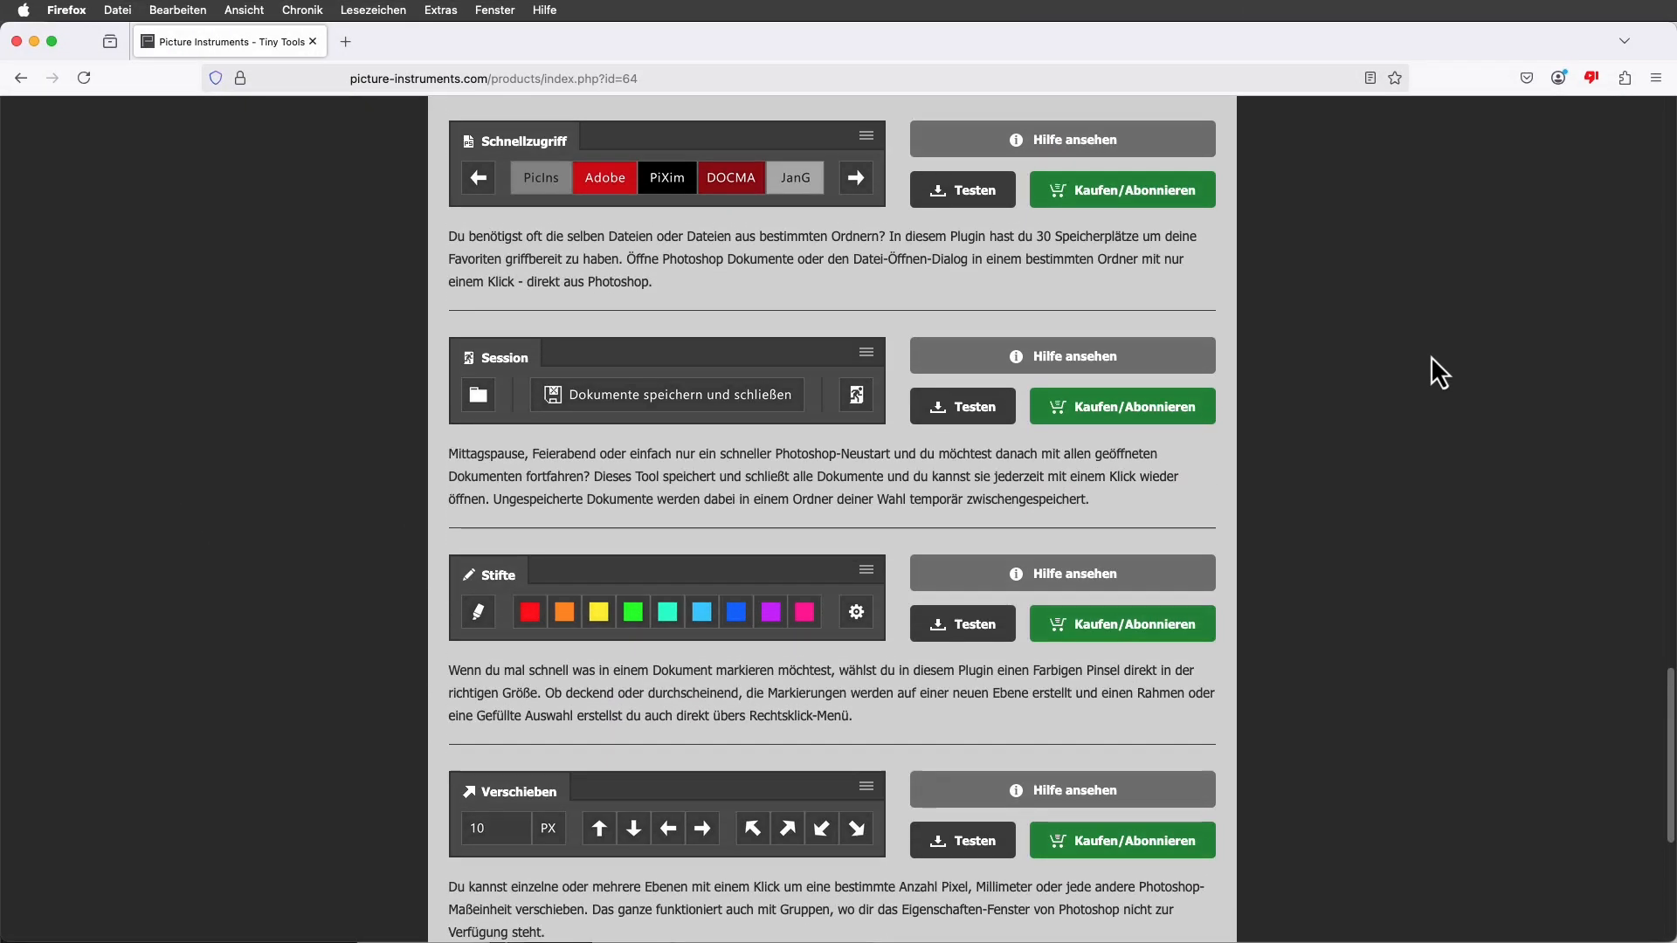